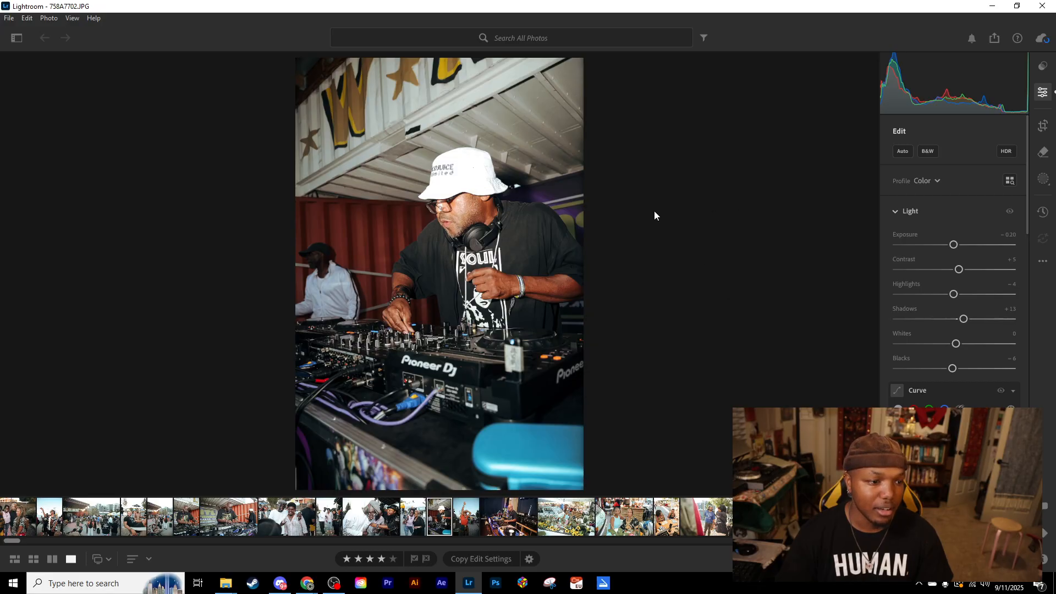
# - Show the recently added photos from 2 hours ago and open the black-and-white photo of the person looking up at the sky
pyautogui.click(20, 41)
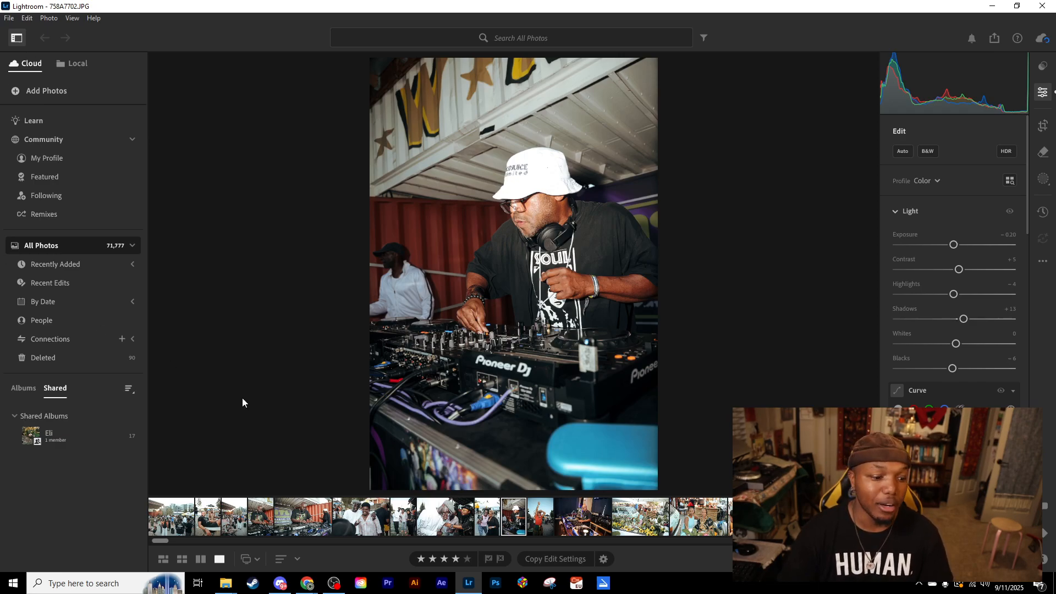
pyautogui.moveTo(164, 542); pyautogui.dragTo(122, 546)
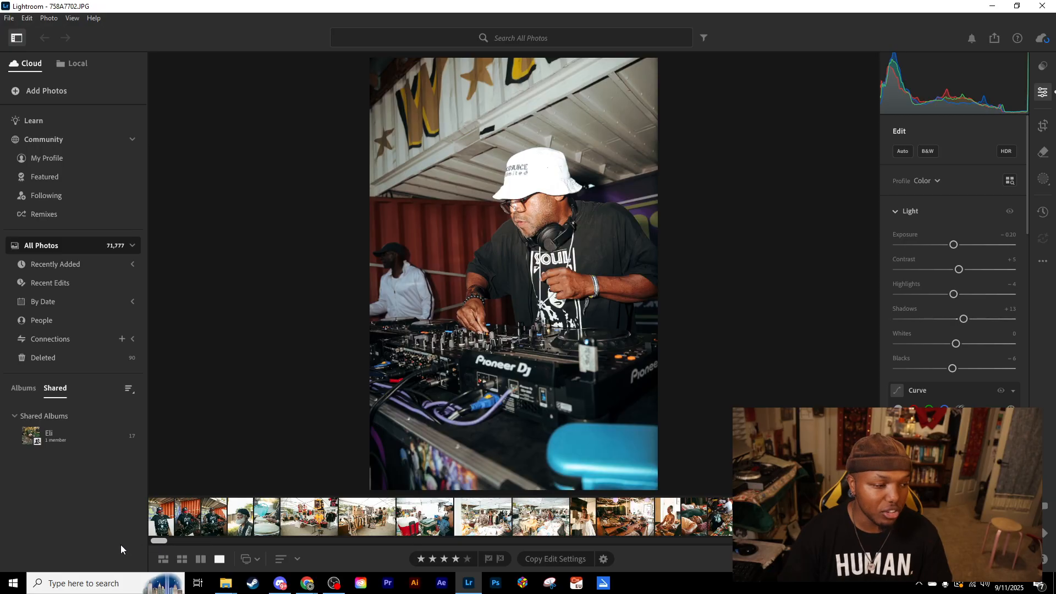
pyautogui.click(131, 263)
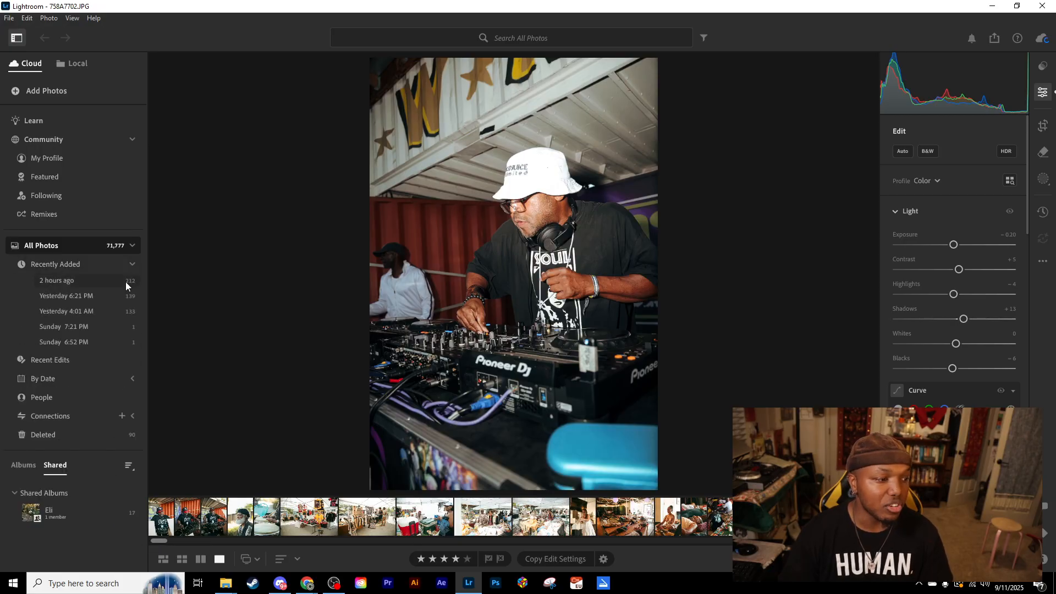
pyautogui.click(125, 282)
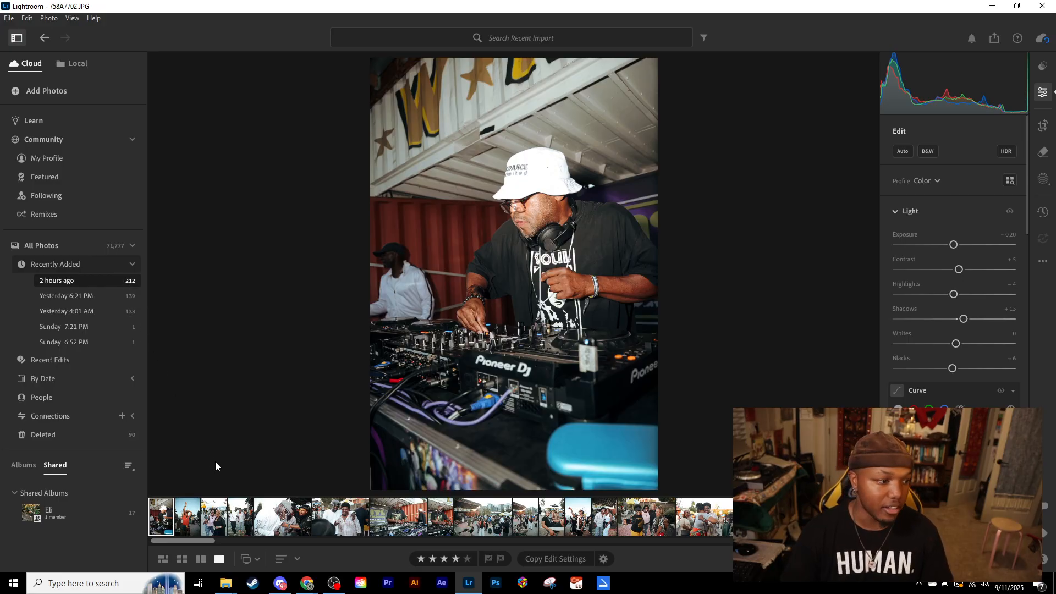
pyautogui.moveTo(199, 542); pyautogui.dragTo(326, 556)
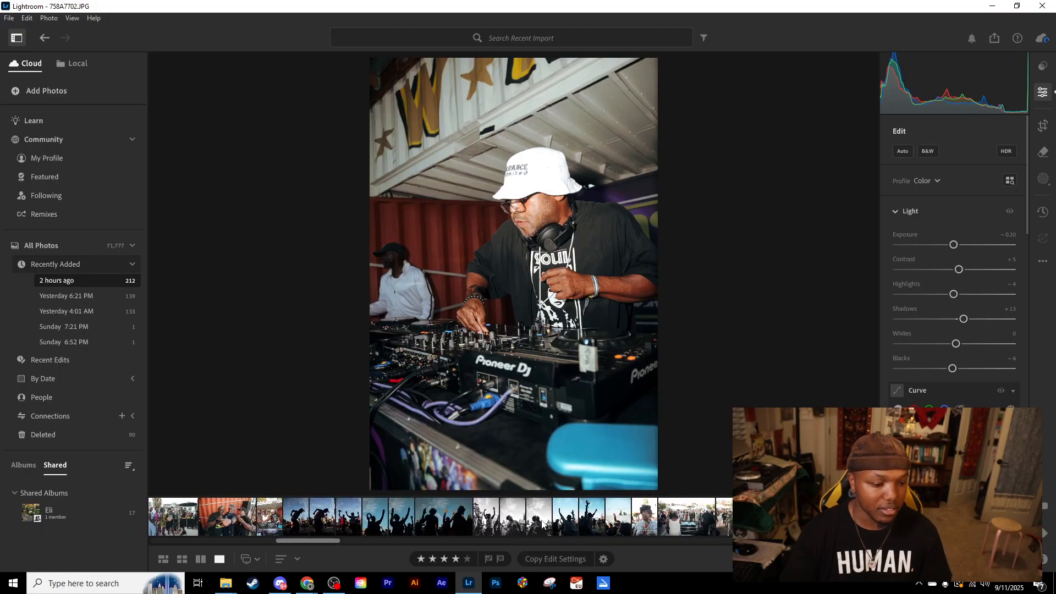
pyautogui.click(541, 520)
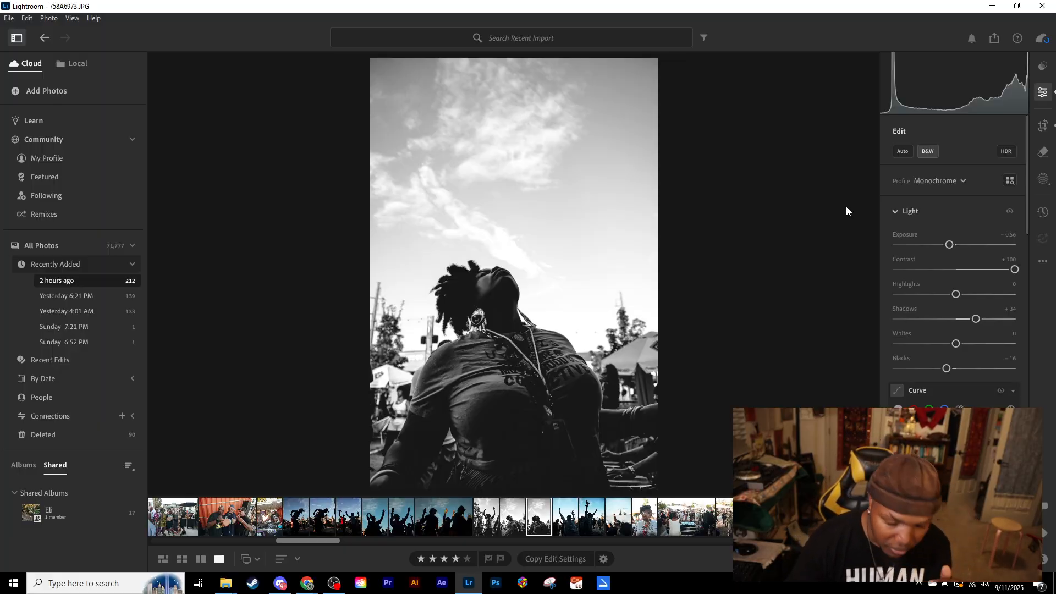
# - Compare the black-and-white edit with its unedited original several times
pyautogui.press('\\')
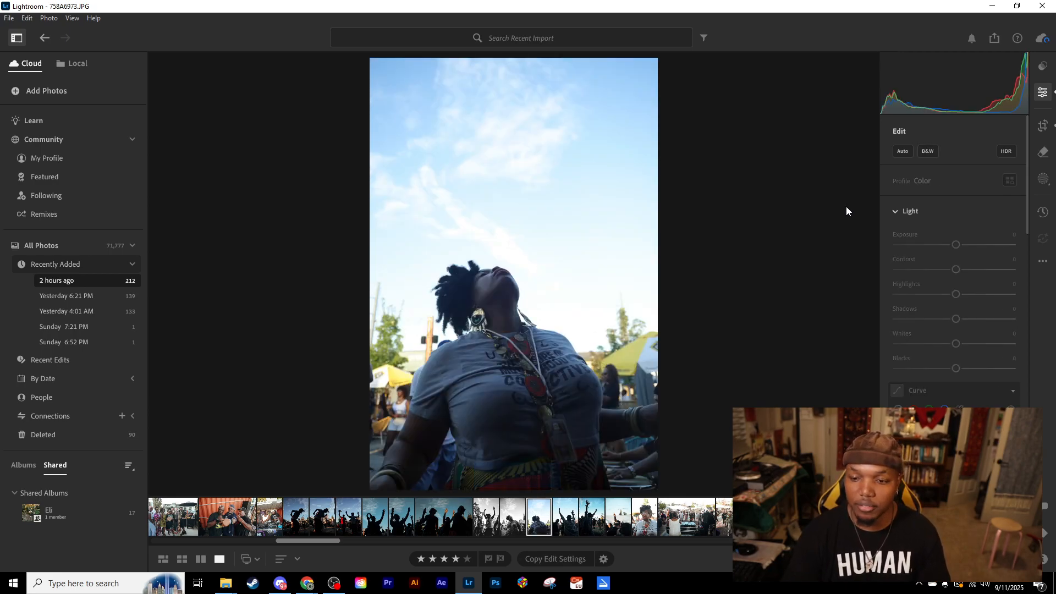
pyautogui.press('\\')
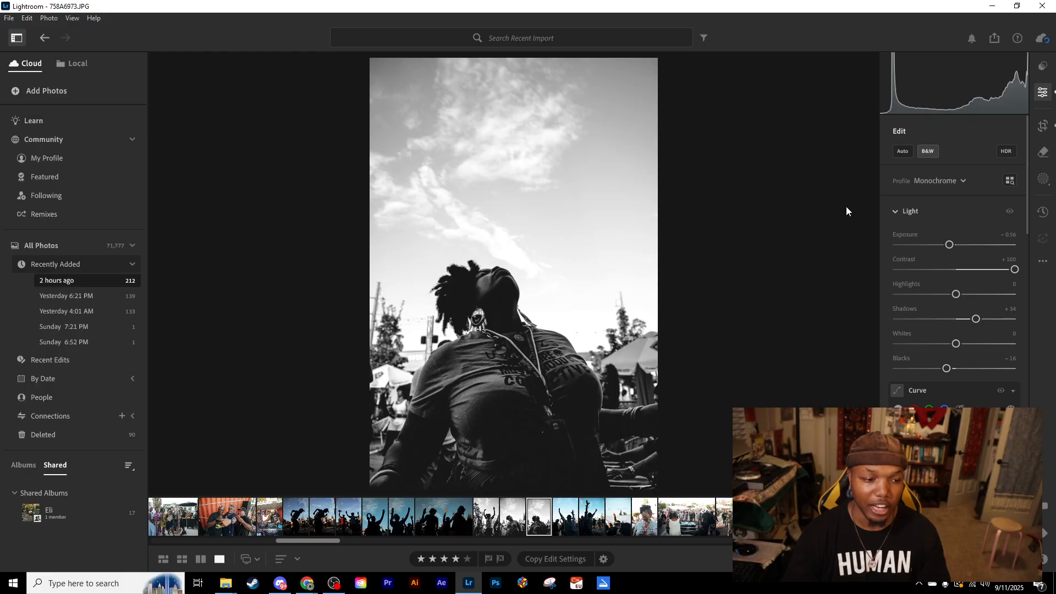
pyautogui.press('\\')
pyautogui.press('\\')
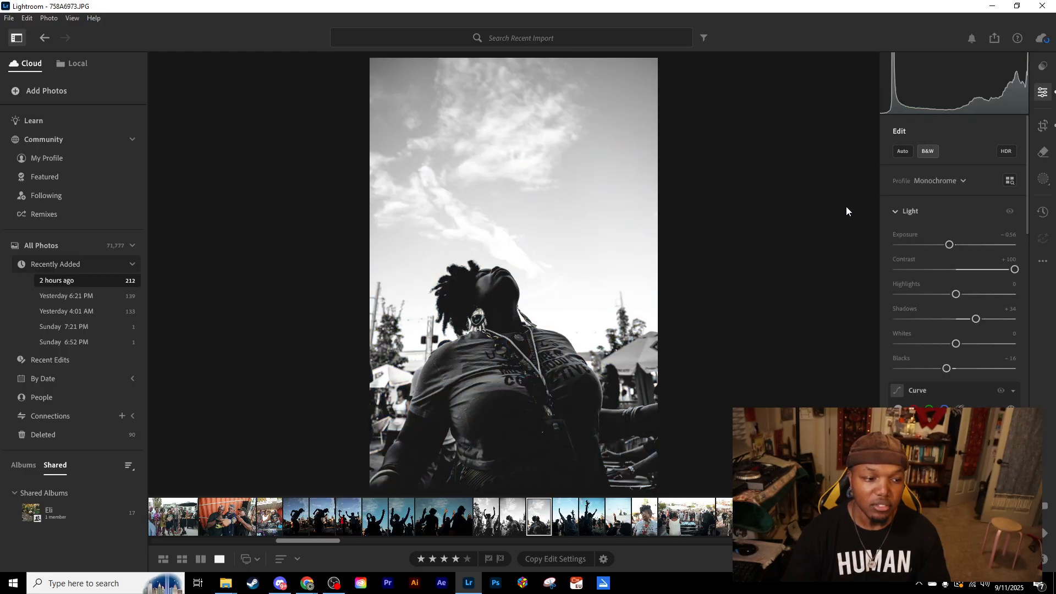
pyautogui.press('\\')
pyautogui.press('\\')
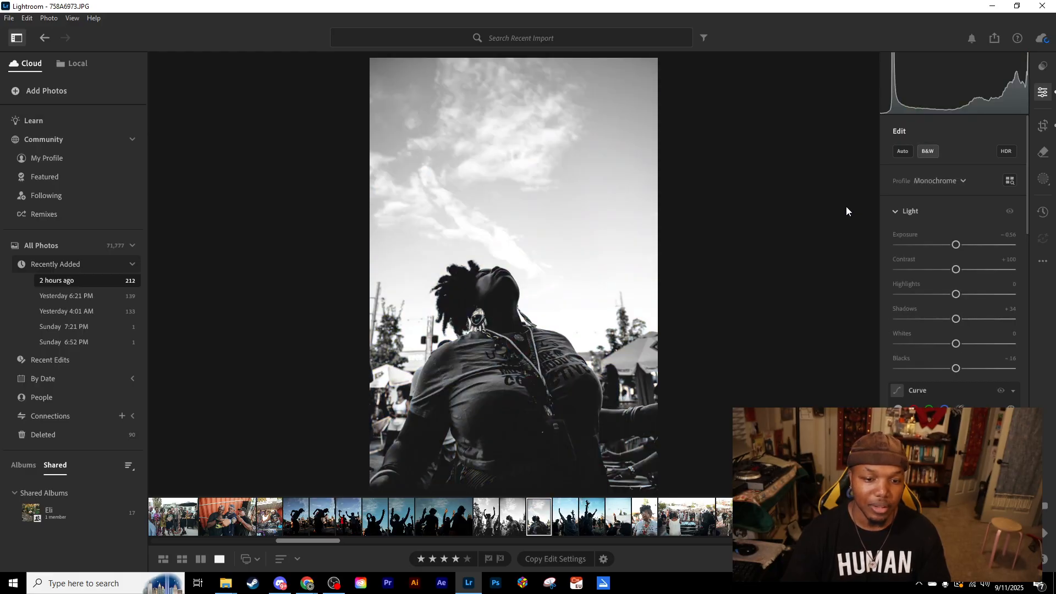
pyautogui.press('\\')
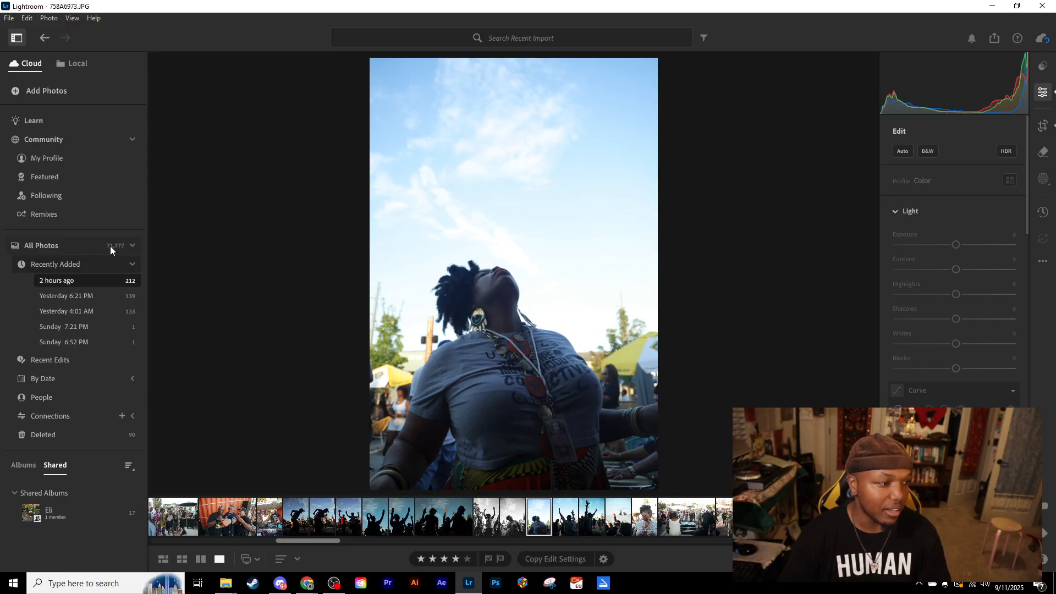
# - Expand the By Date list of years and open the People view to examine its detection option
pyautogui.click(67, 380)
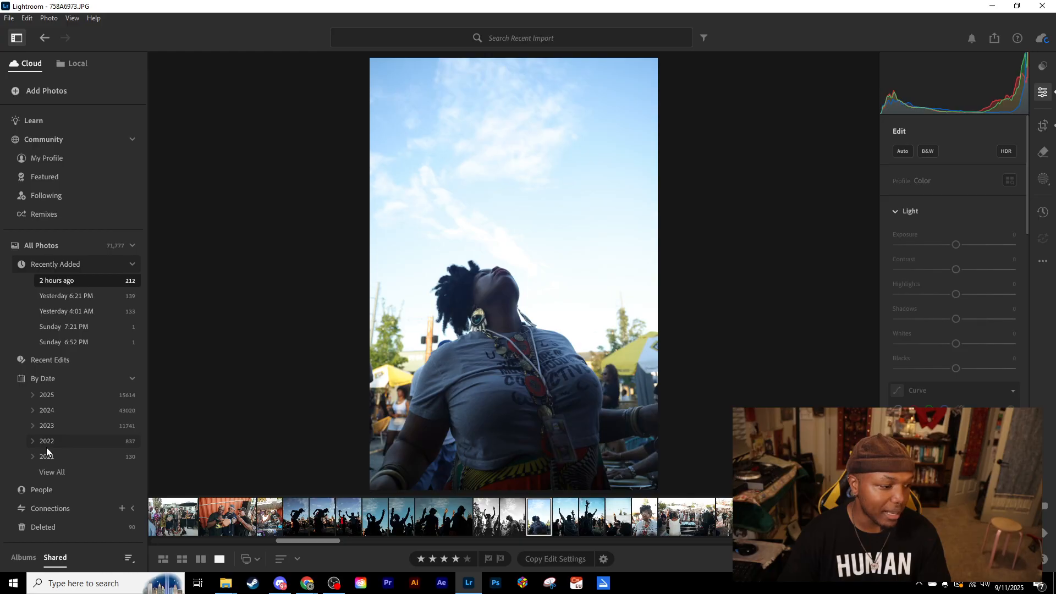
pyautogui.scroll(-1, 46, 447)
pyautogui.click(45, 469)
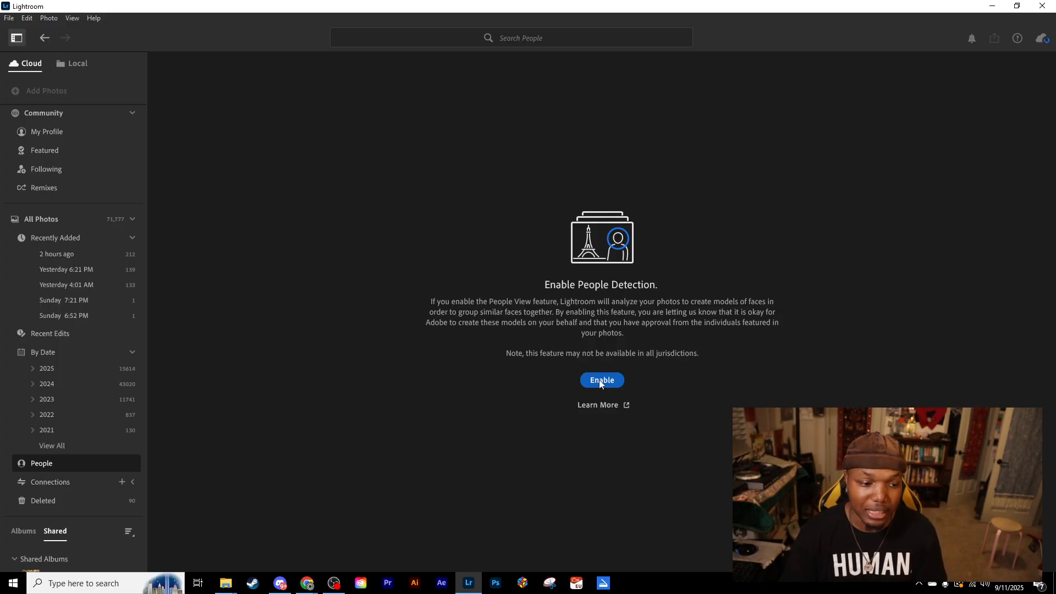
pyautogui.moveTo(310, 584)
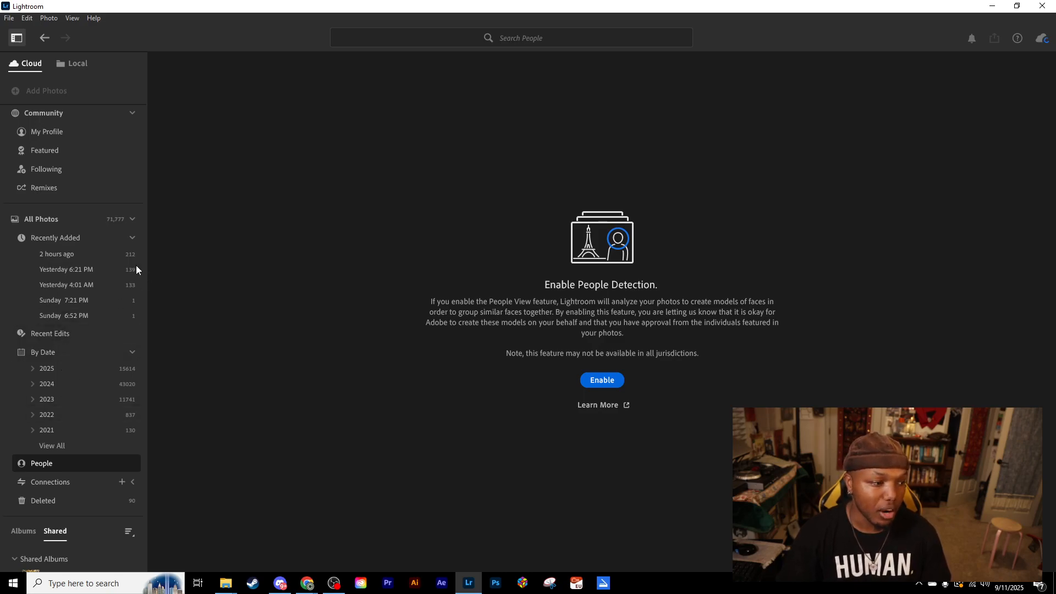
# - Show the photos added Yesterday 6:21 PM, open the block&drum bar photo and hide the library sidebar
pyautogui.click(97, 270)
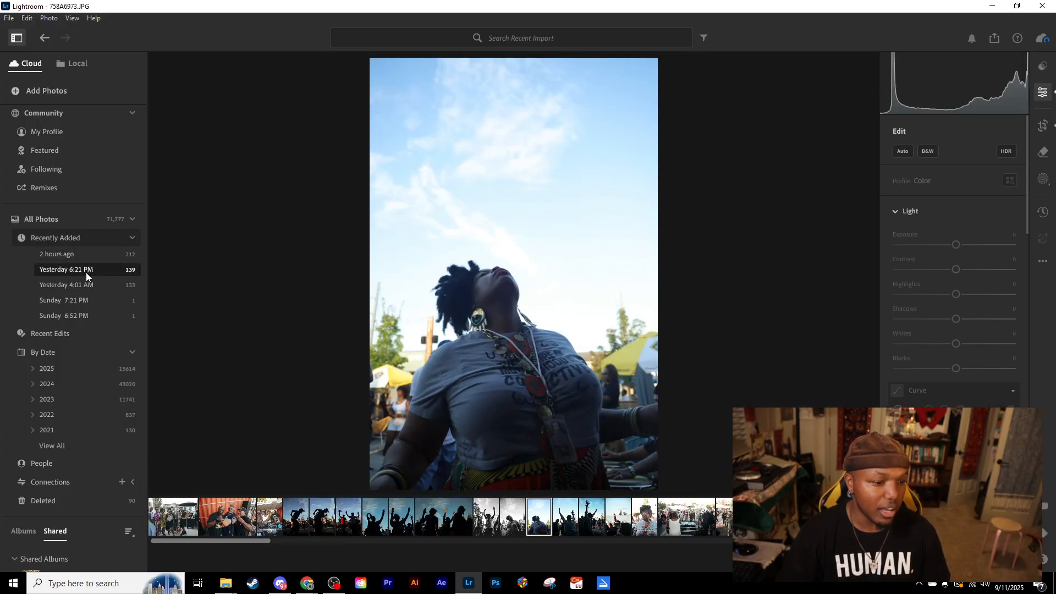
pyautogui.moveTo(247, 545); pyautogui.dragTo(709, 541)
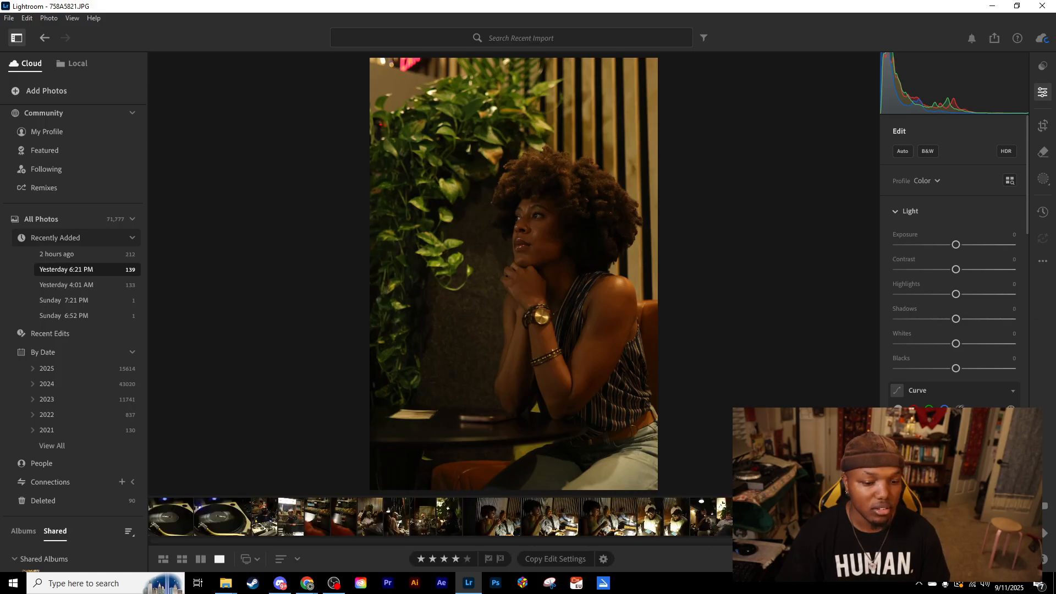
pyautogui.click(847, 517)
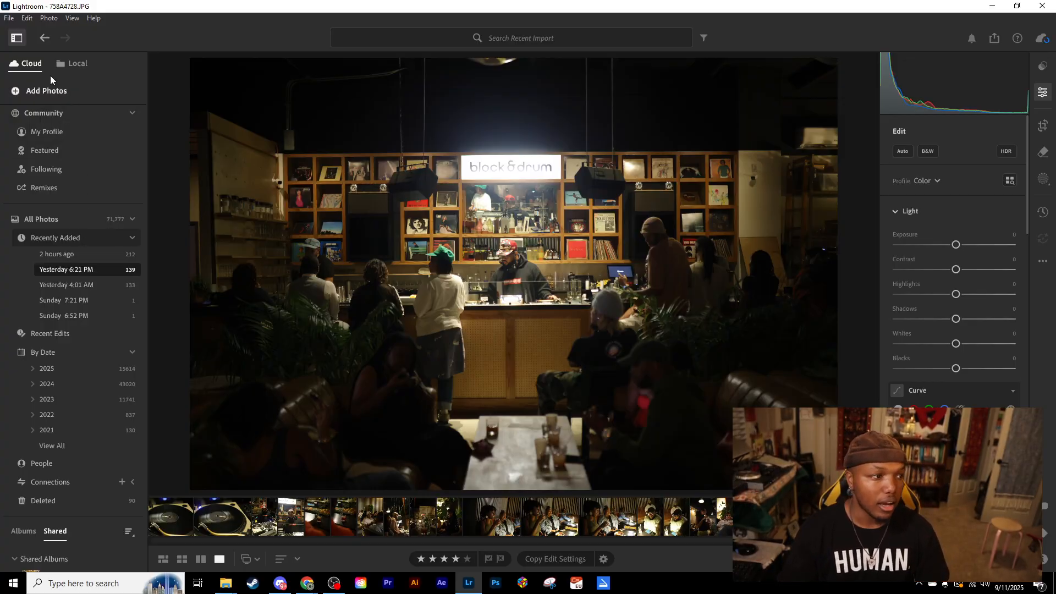
pyautogui.click(17, 39)
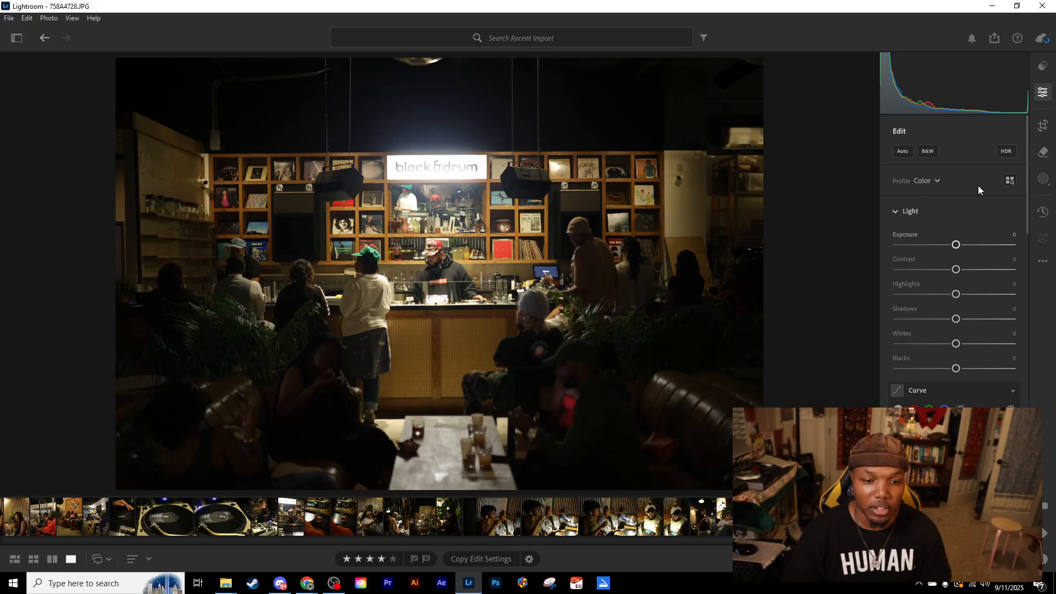
# - Try a white balance temperature of -100 on the bar photo and bring it back to +1
pyautogui.scroll(-5, 932, 315)
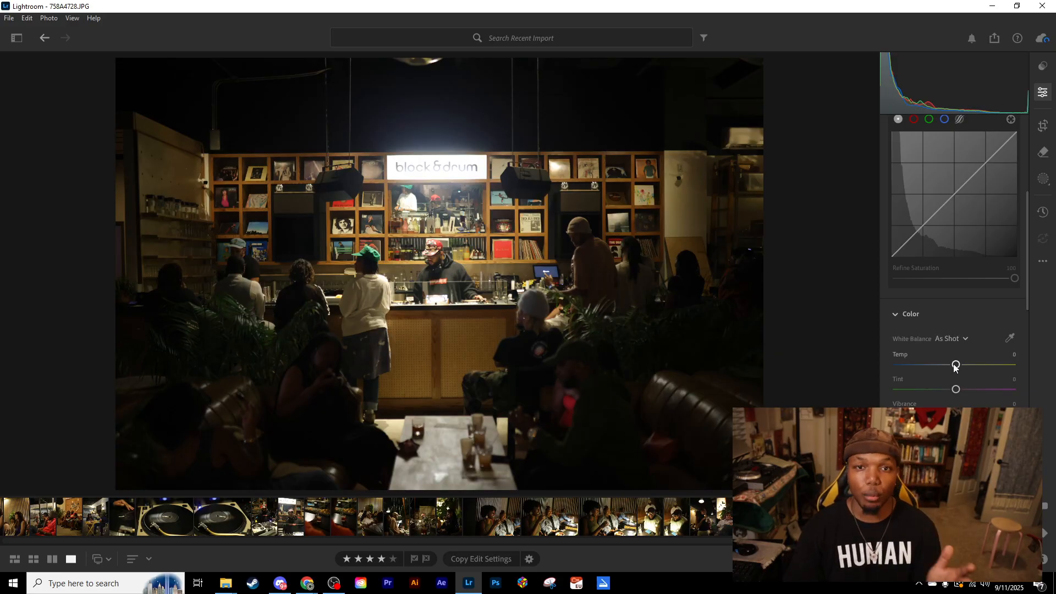
pyautogui.moveTo(955, 365); pyautogui.dragTo(894, 368)
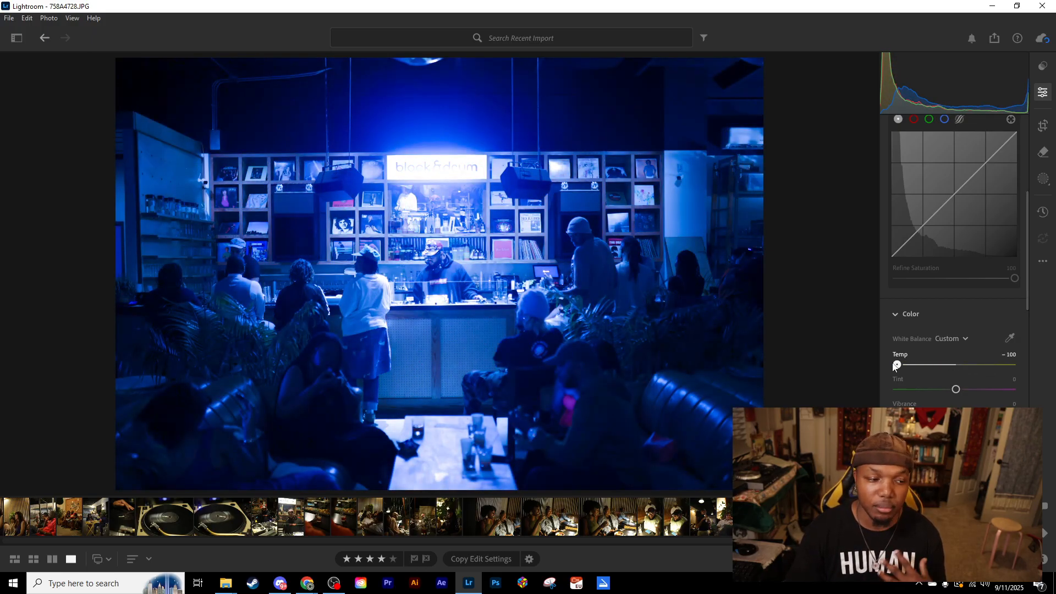
pyautogui.click(955, 365)
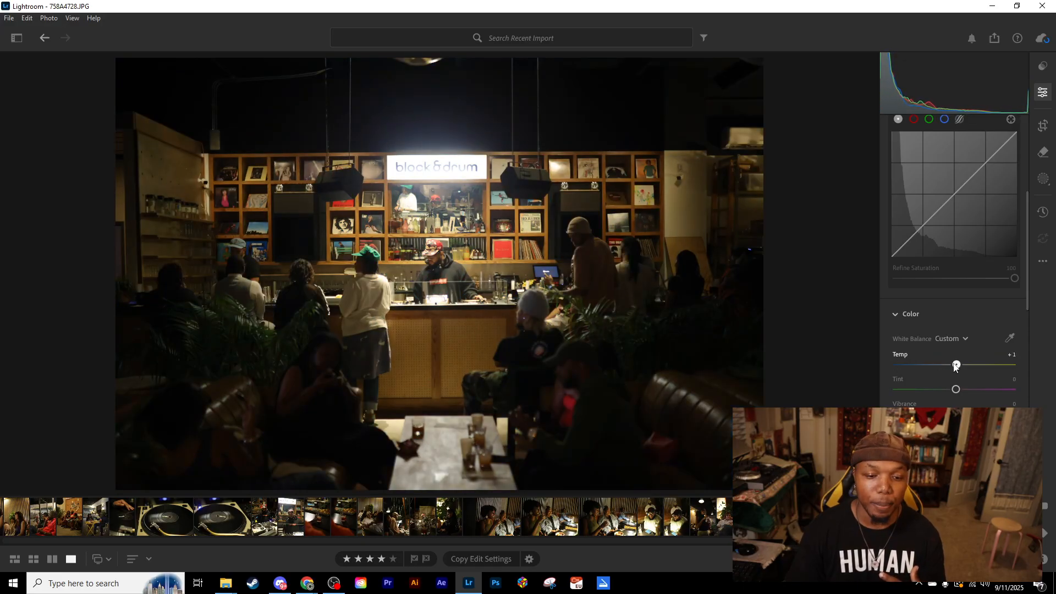
# - Try white balance at Temp -6 with Tint -7, reset both to 0, and try Tint -15 before resetting it too
pyautogui.moveTo(956, 388)
pyautogui.mouseDown()
pyautogui.moveTo(1019, 386)
pyautogui.moveTo(903, 391)
pyautogui.moveTo(955, 389)
pyautogui.mouseUp()
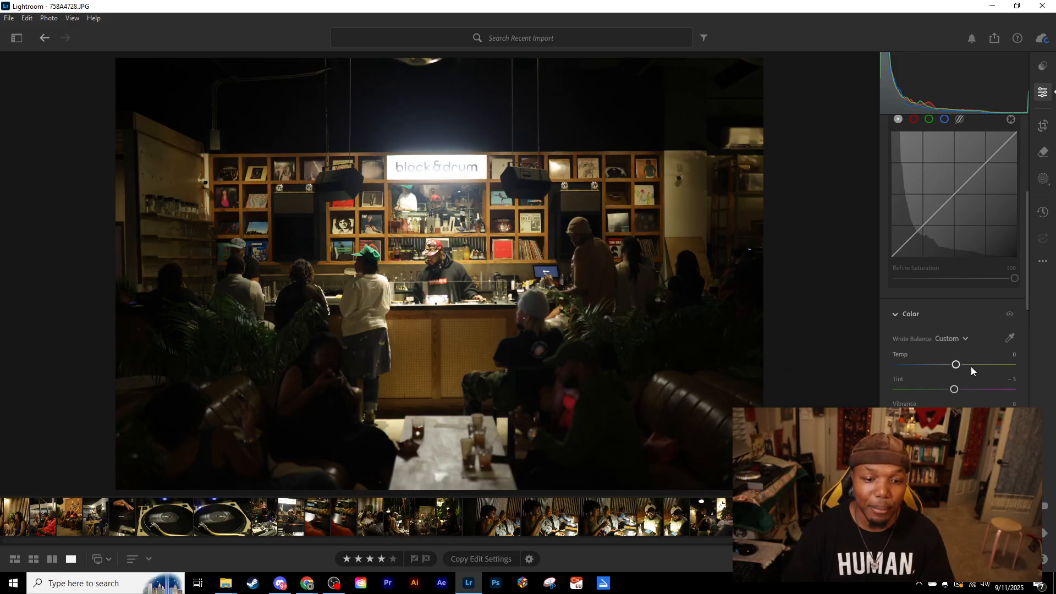
pyautogui.moveTo(957, 365); pyautogui.dragTo(951, 394)
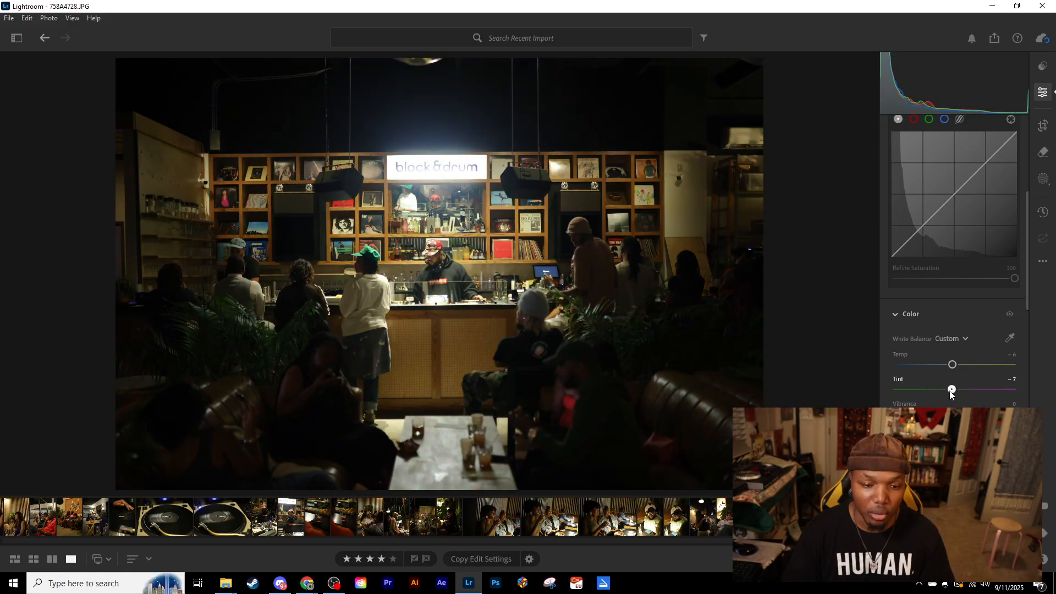
pyautogui.doubleClick(952, 390)
pyautogui.doubleClick(954, 365)
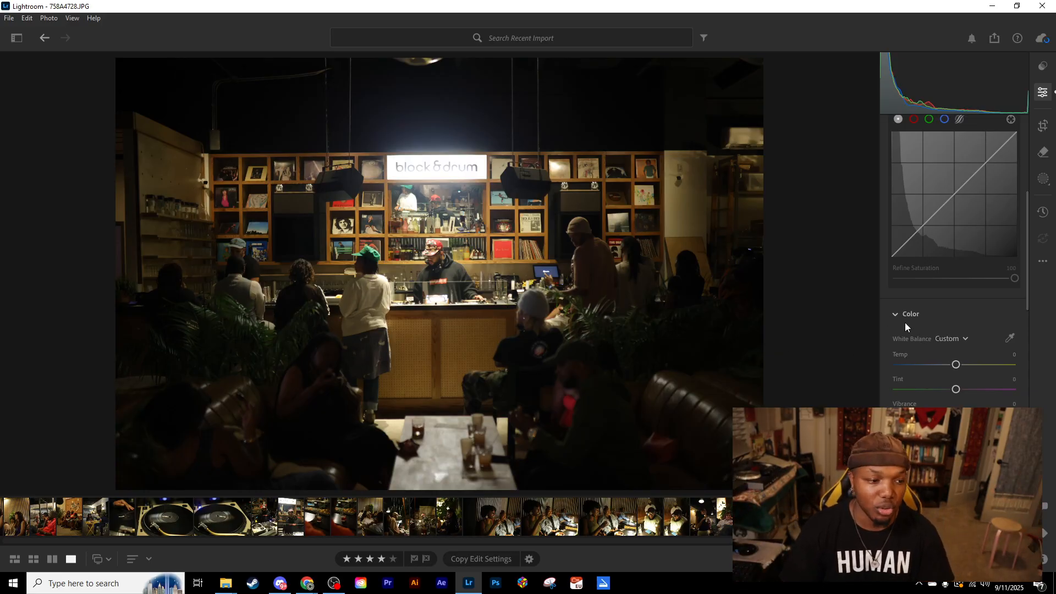
pyautogui.moveTo(956, 368); pyautogui.dragTo(951, 391)
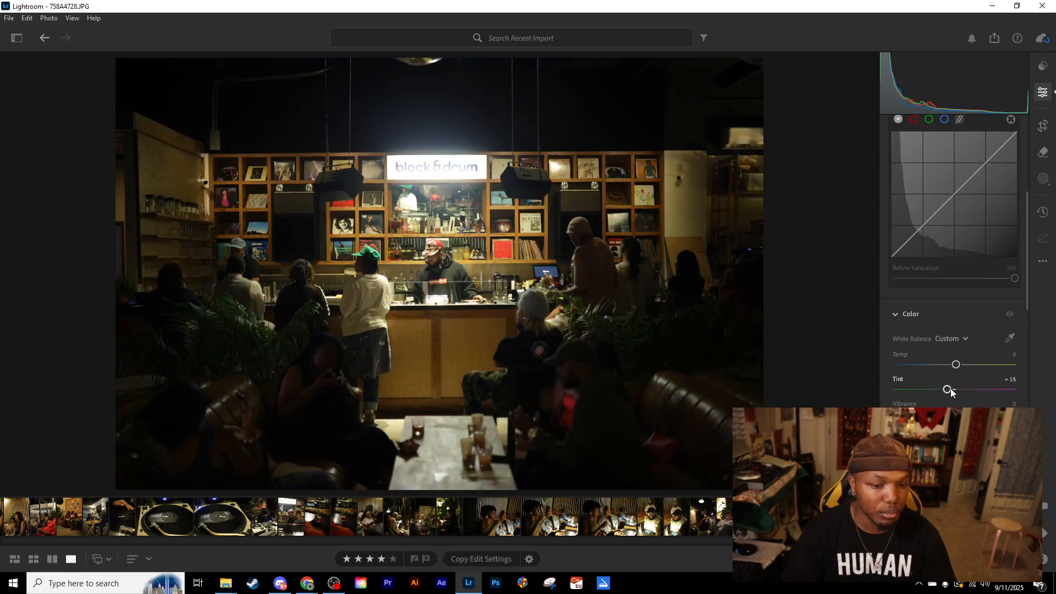
pyautogui.doubleClick(948, 390)
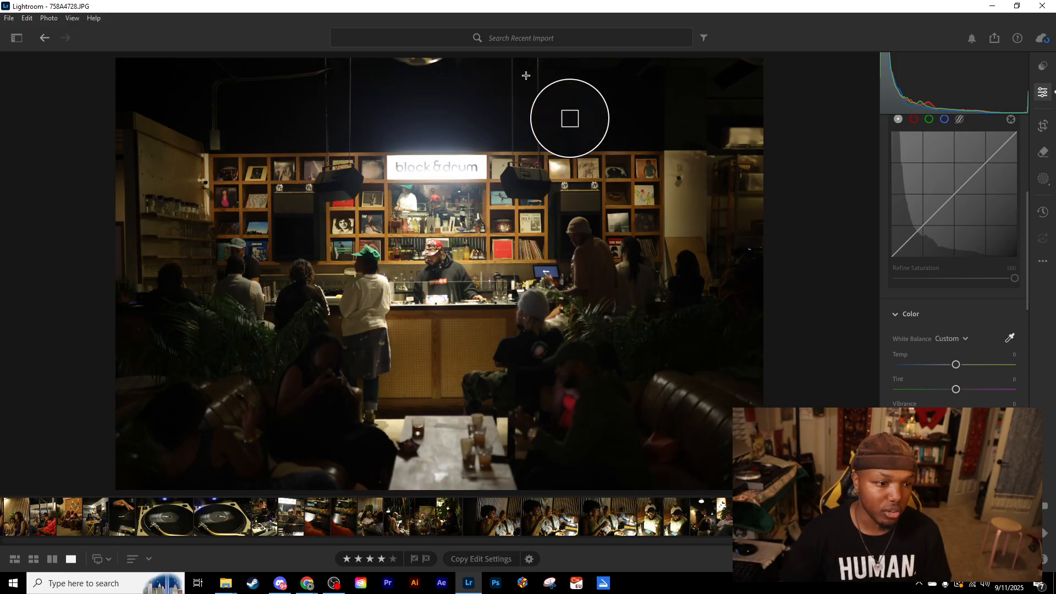
# - Try the white balance eyedropper on the dark area near the plants, the pink glow, the blue monitor and the black speaker
pyautogui.click(583, 319)
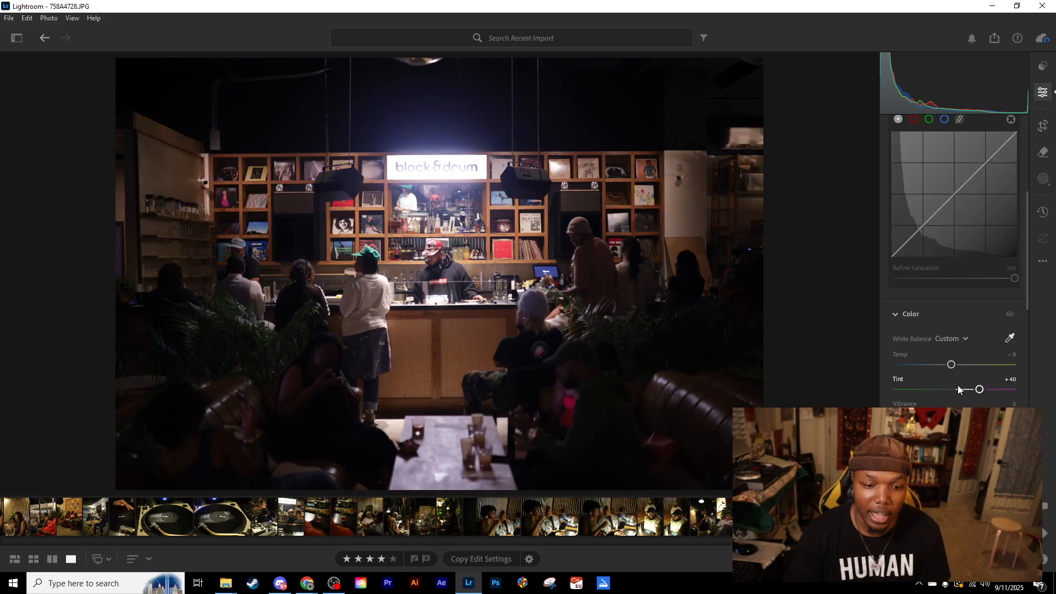
pyautogui.click(569, 403)
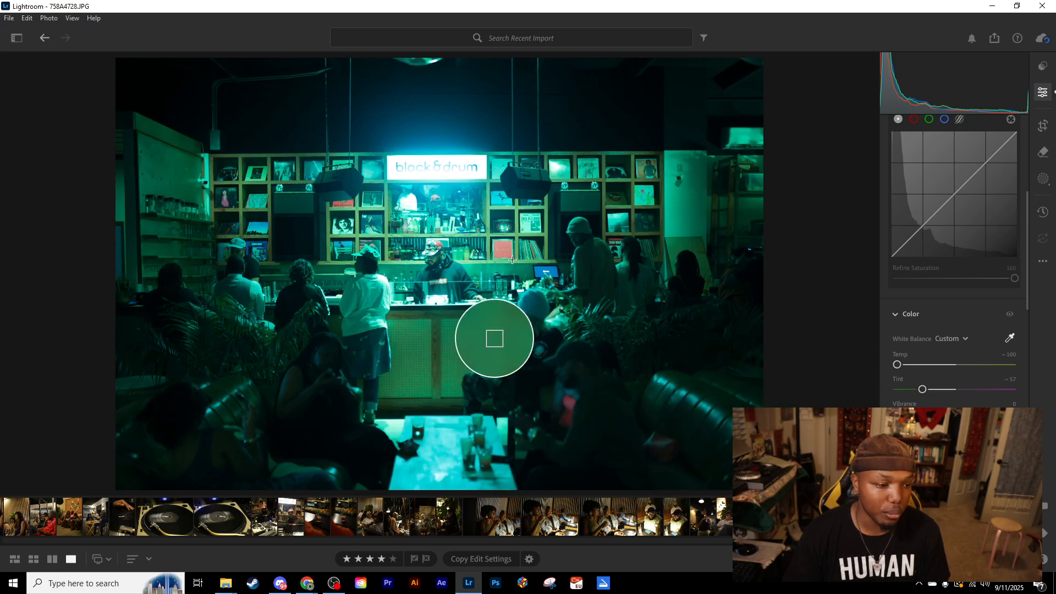
pyautogui.click(538, 270)
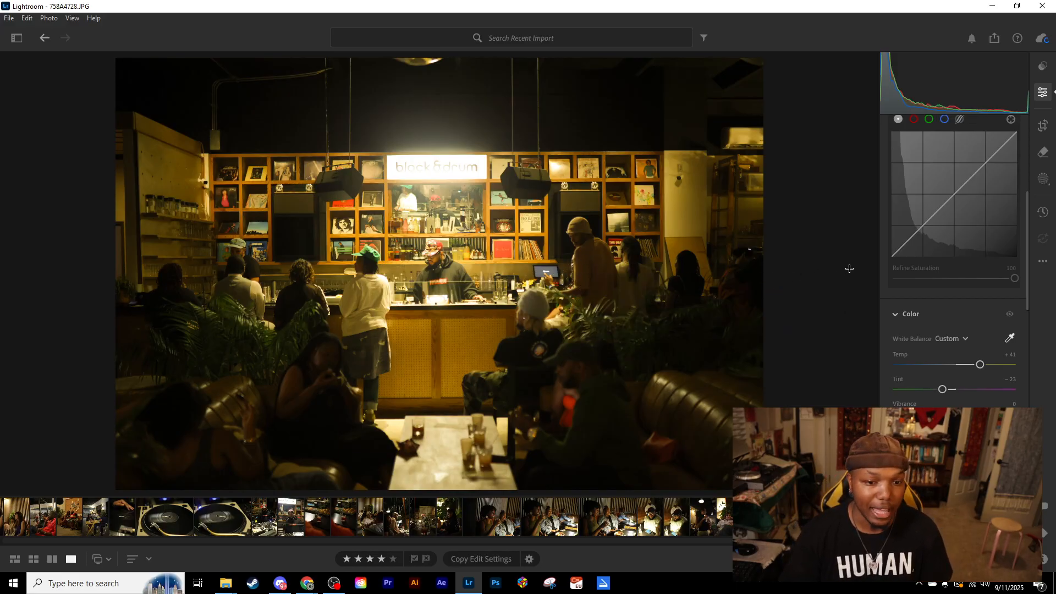
pyautogui.click(580, 203)
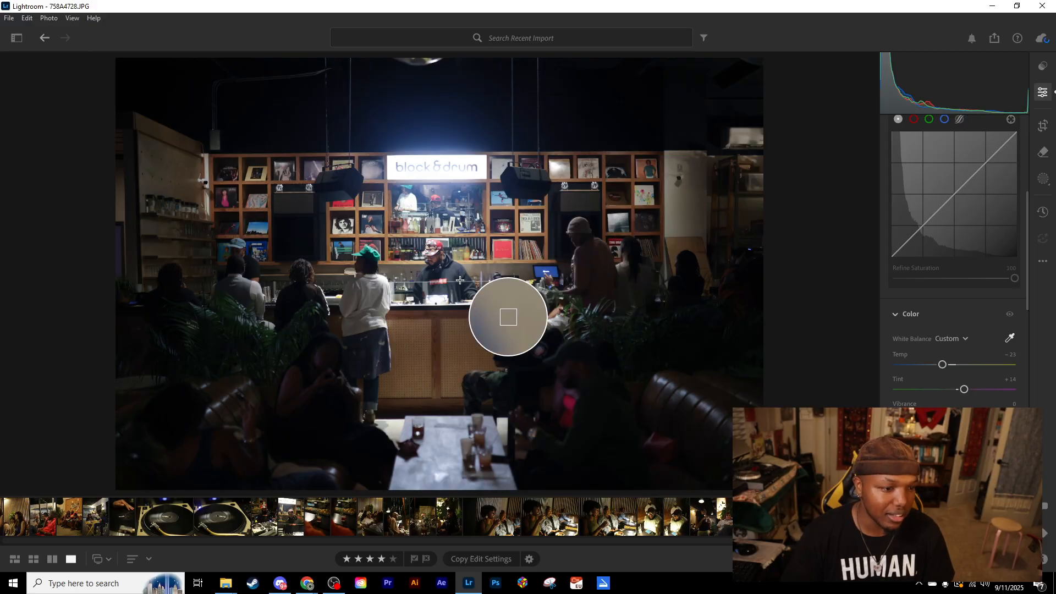
# - Sample the white balance from the grey record cover beside the block&drum sign, arriving at Temp -6 and Tint +3
pyautogui.click(374, 176)
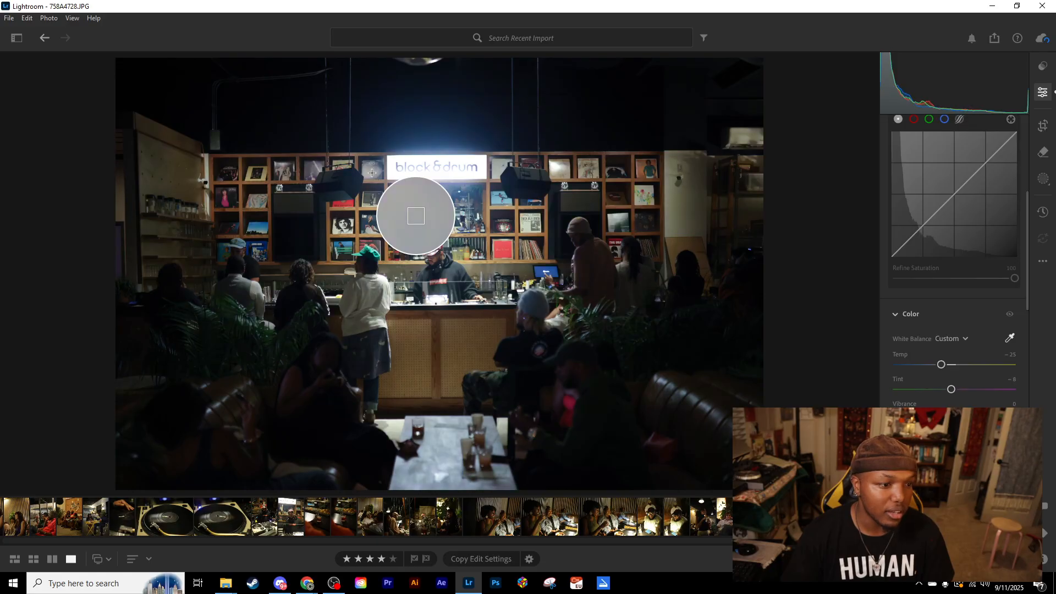
pyautogui.click(379, 177)
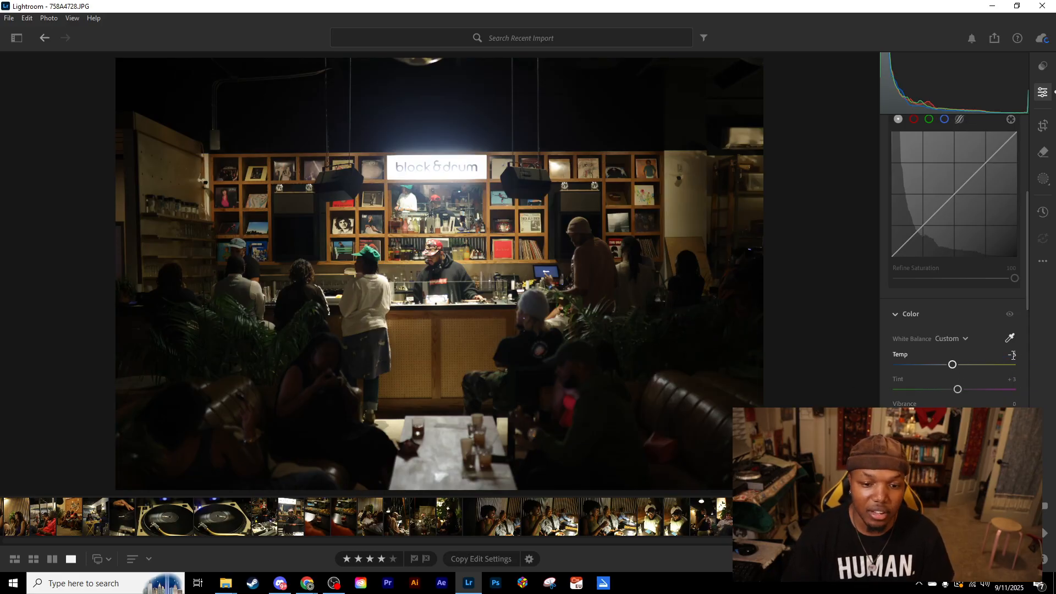
# - Compare the new white balance with the original photo and inspect the DJ behind the counter up close
pyautogui.press('\\')
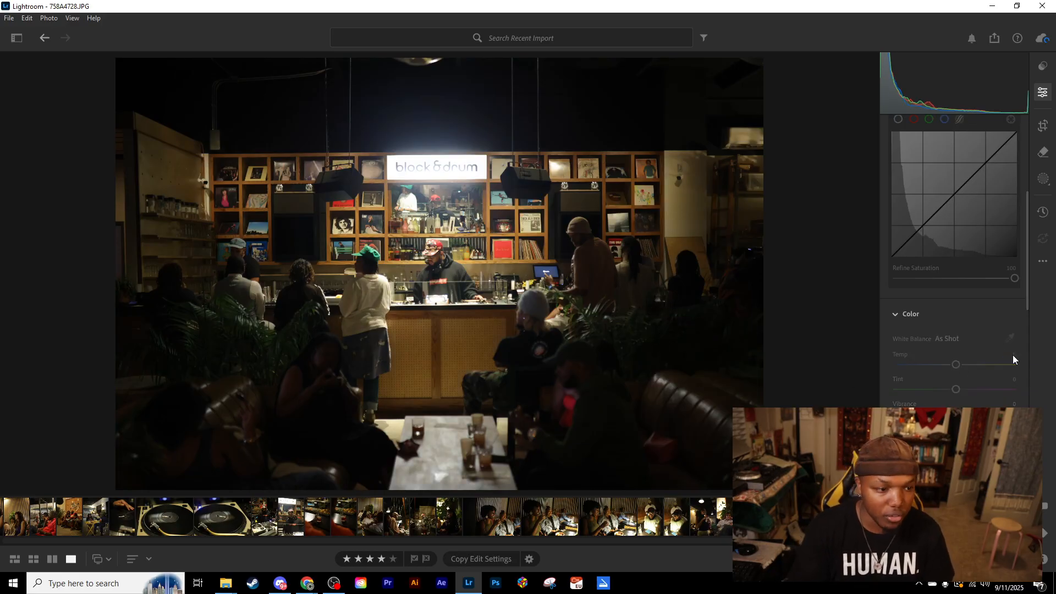
pyautogui.press('\\')
pyautogui.press('\\')
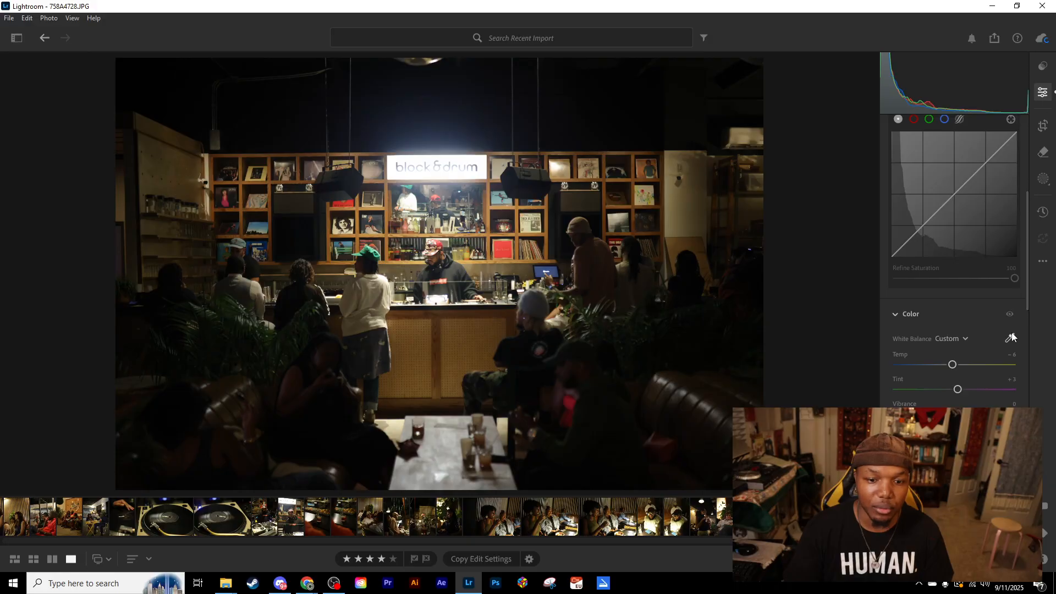
pyautogui.click(457, 257)
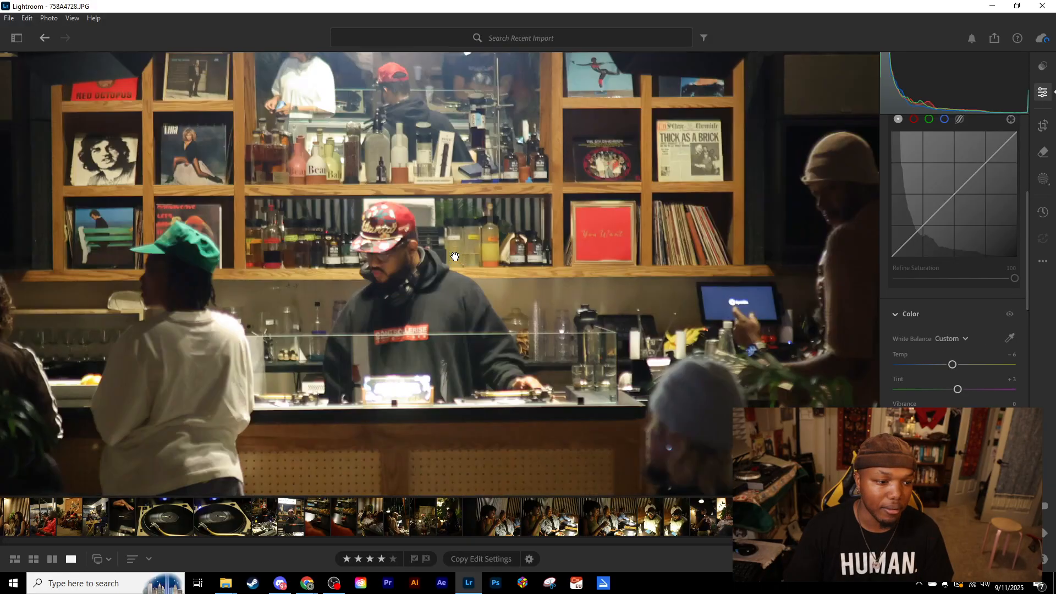
# - Compare the white-balanced photo repeatedly with the original while viewing the DJ's hoodie and the shelves up close
pyautogui.moveTo(462, 300); pyautogui.dragTo(433, 233)
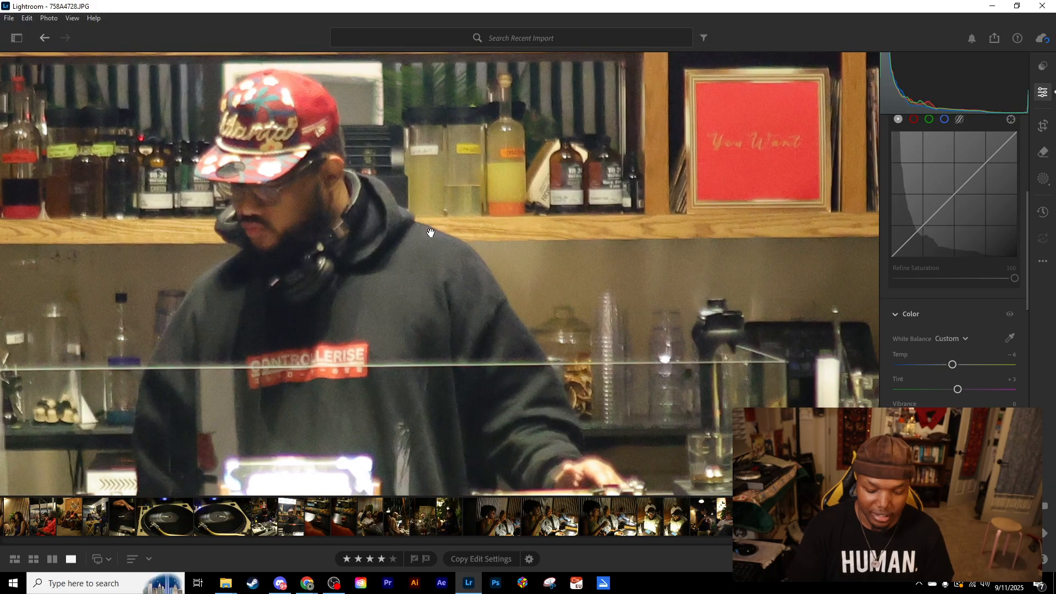
pyautogui.press('\\')
pyautogui.press('\\')
pyautogui.press('\\')
pyautogui.press('\\')
pyautogui.press('\\')
pyautogui.press('\\')
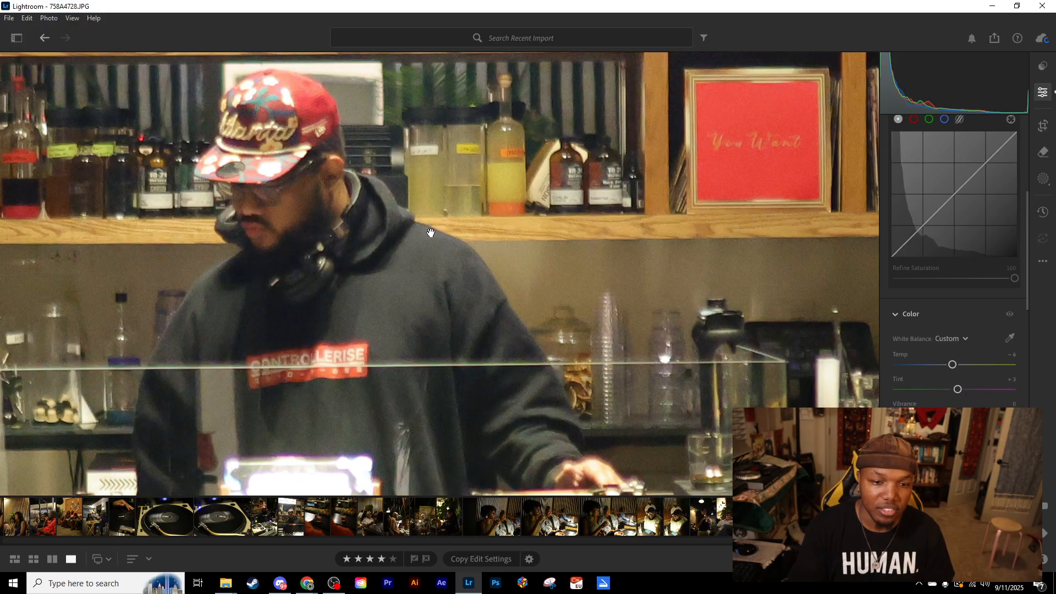
pyautogui.press('\\')
pyautogui.press('\\')
pyautogui.press('\\')
pyautogui.press('\\')
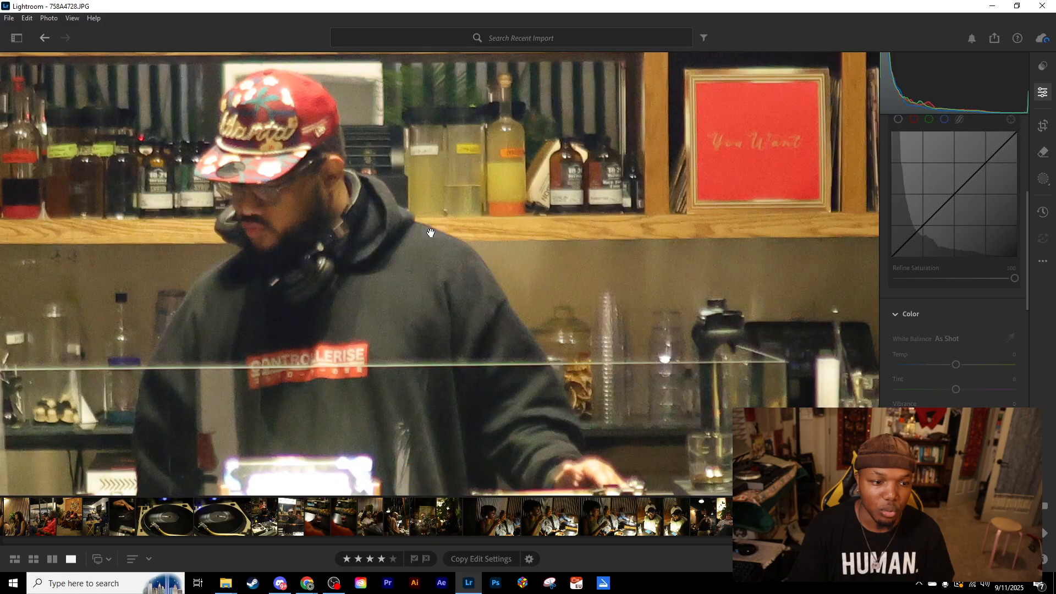
pyautogui.press('\\')
pyautogui.press('\\')
pyautogui.press('\\')
pyautogui.press('\\')
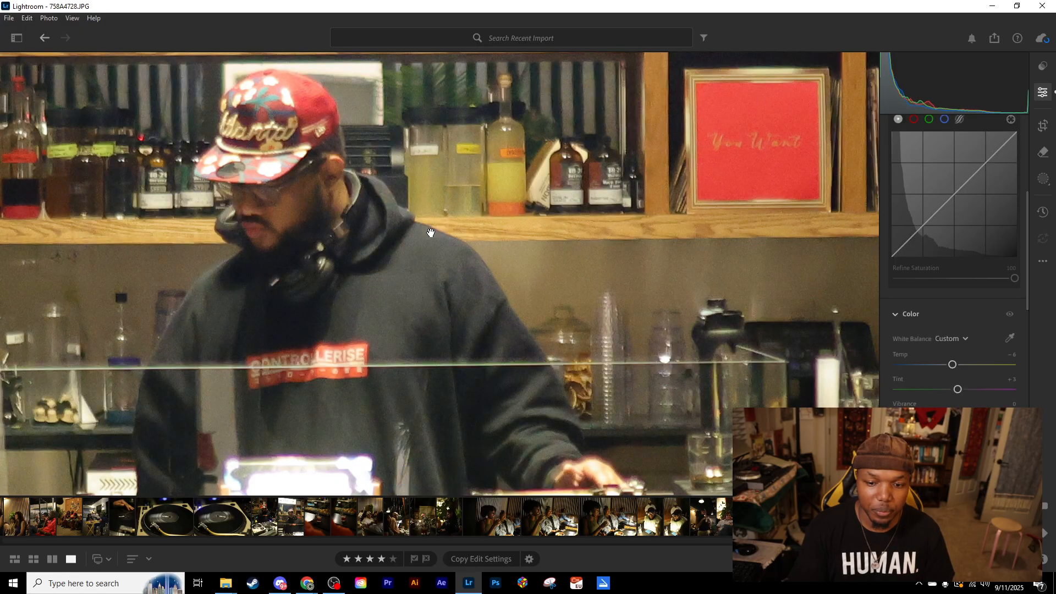
pyautogui.press('\\')
pyautogui.press('\\')
pyautogui.press('\\')
pyautogui.press('\\')
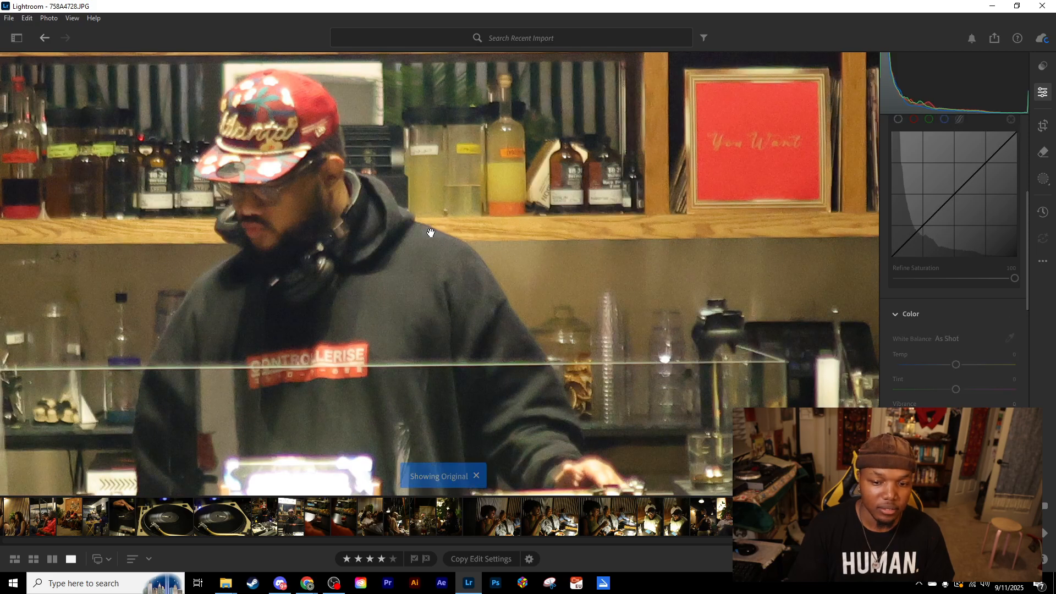
pyautogui.press('\\')
pyautogui.press('\\')
pyautogui.press('\\')
pyautogui.press('\\')
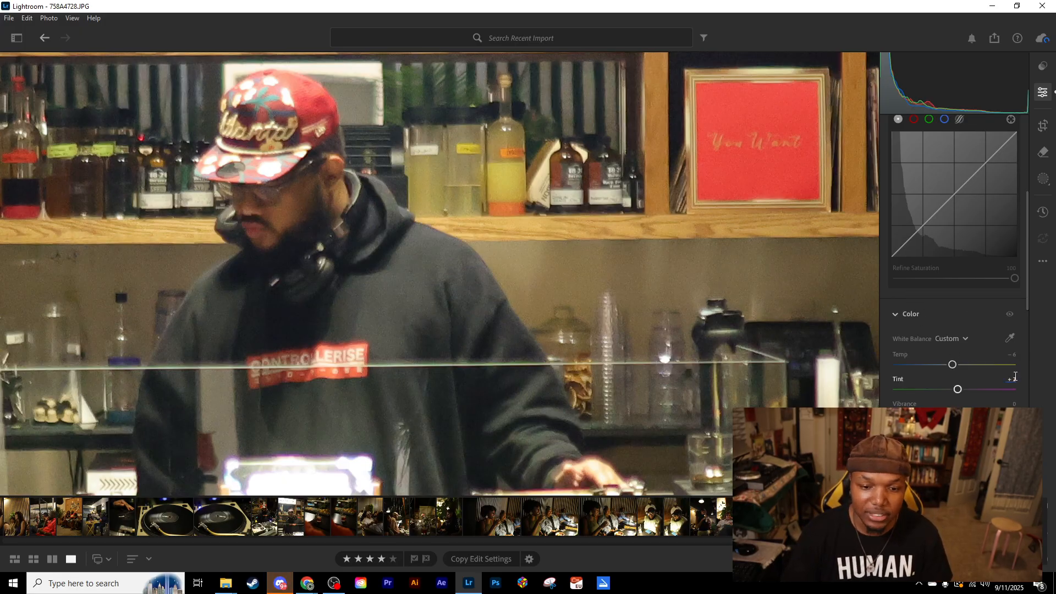
pyautogui.click(666, 299)
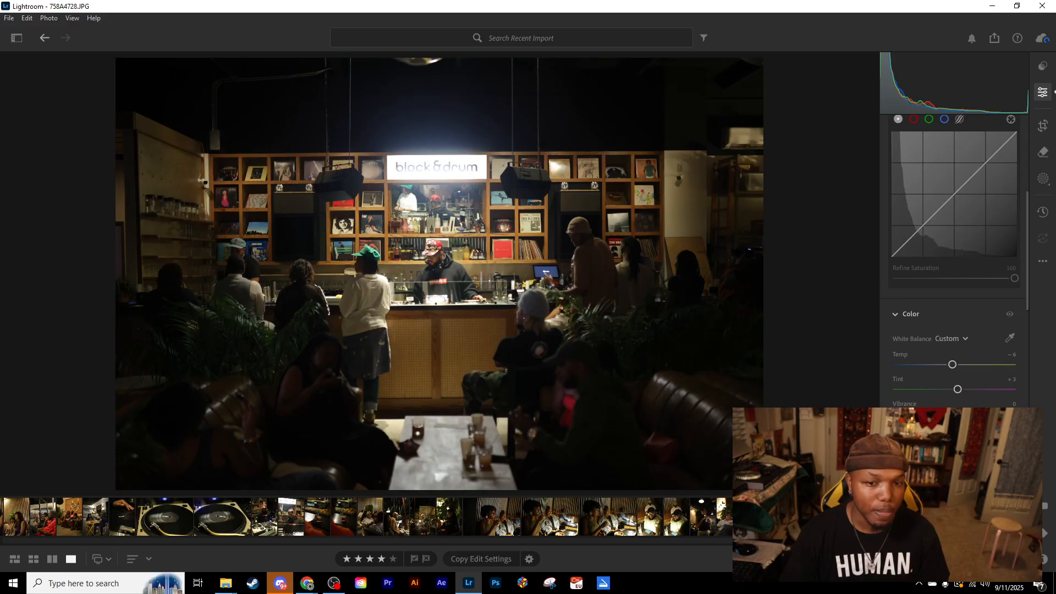
# - Straighten the bar photo automatically with the Crop tool
pyautogui.scroll(5, 973, 231)
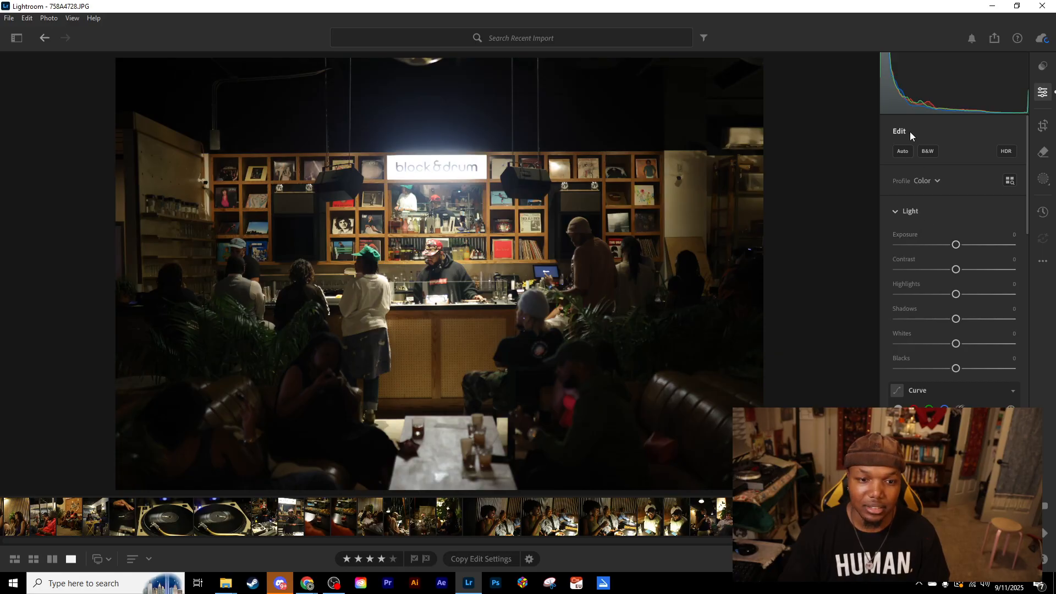
pyautogui.scroll(-6, 916, 315)
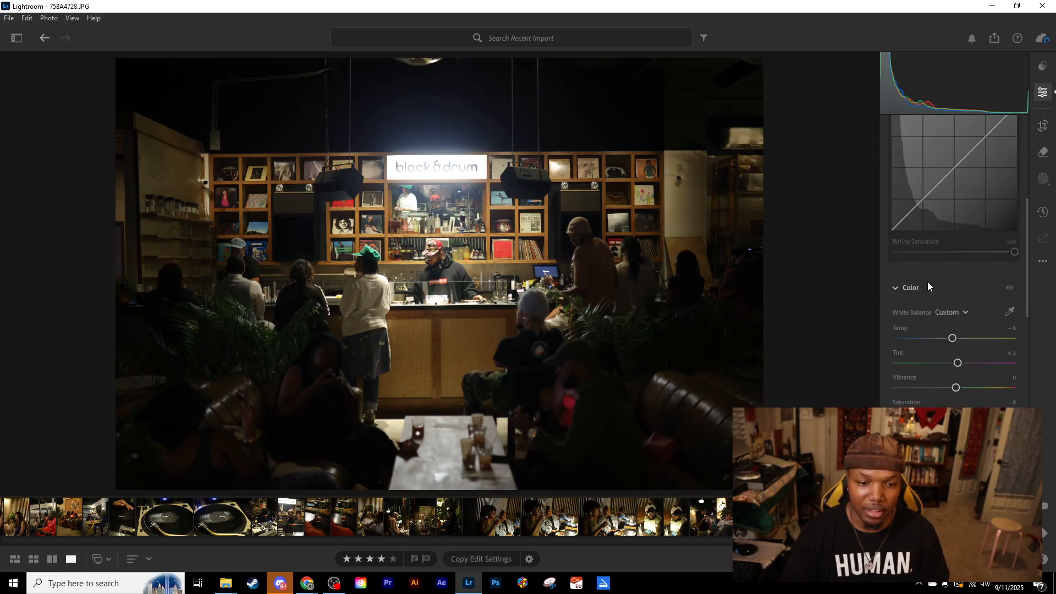
pyautogui.scroll(6, 924, 293)
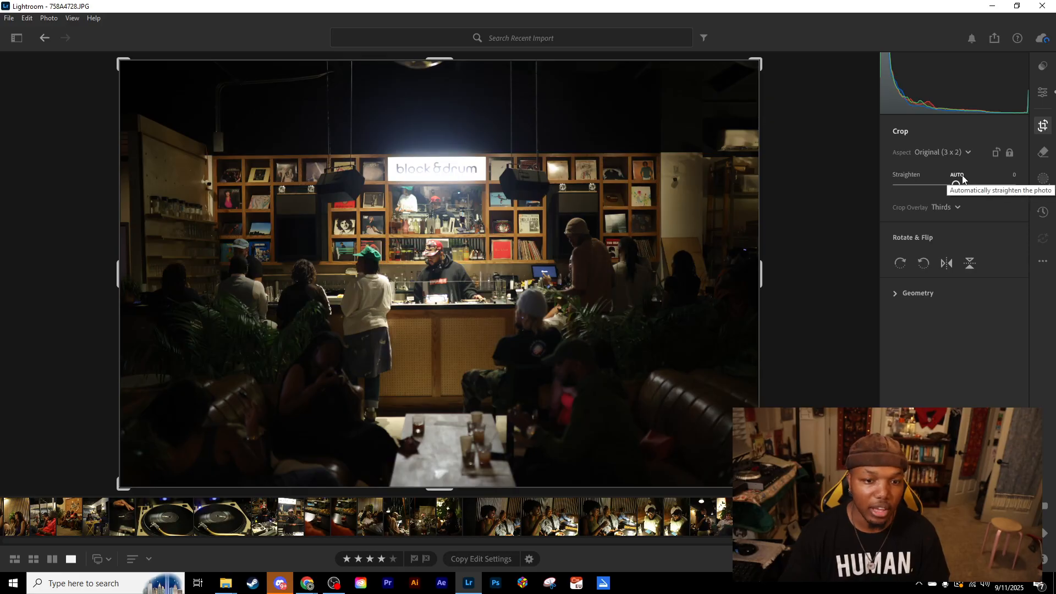
pyautogui.click(962, 176)
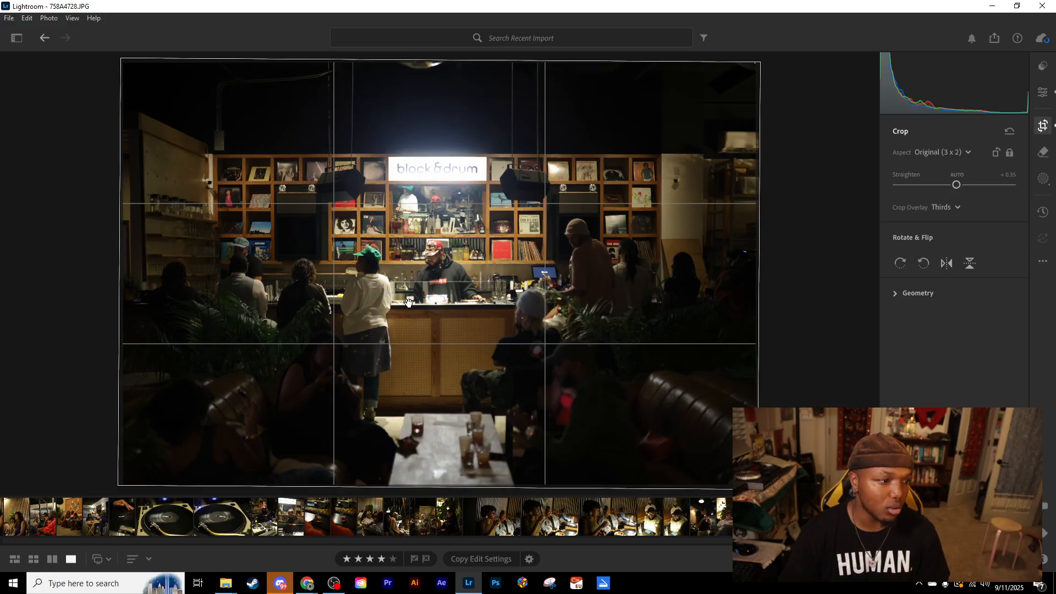
# - Crop the photo slightly tighter at 3 x 2, reposition it around the bar and apply the crop
pyautogui.moveTo(758, 486); pyautogui.dragTo(723, 464)
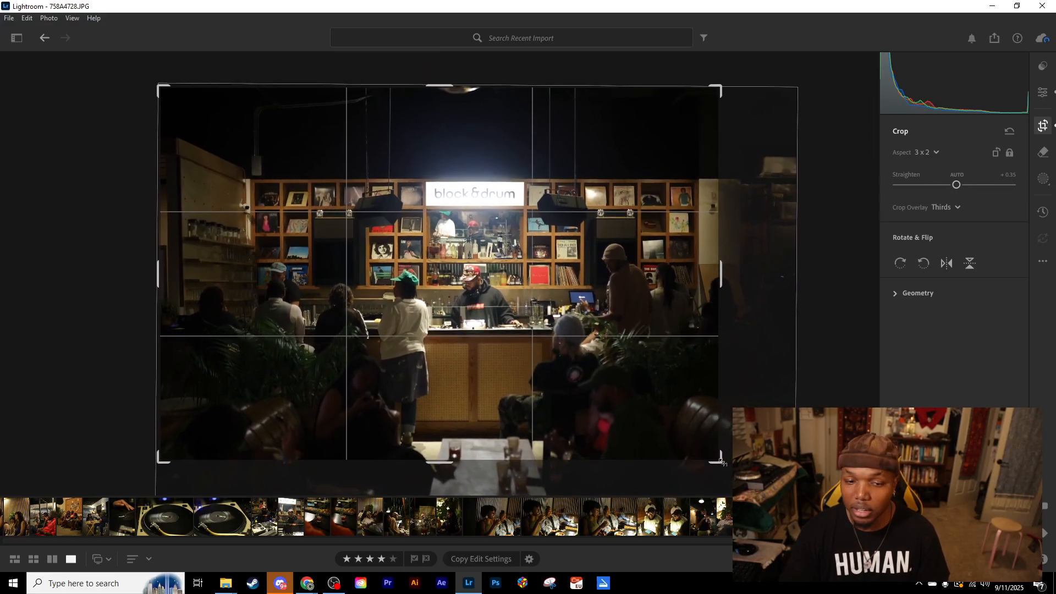
pyautogui.moveTo(584, 410); pyautogui.dragTo(571, 389)
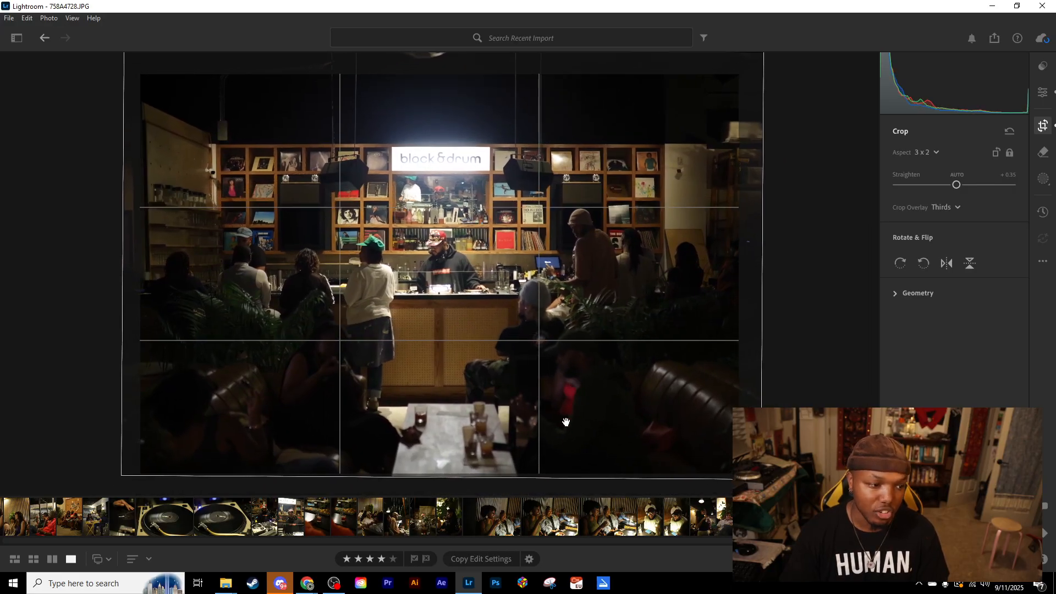
pyautogui.moveTo(489, 475); pyautogui.dragTo(486, 470)
pyautogui.moveTo(493, 400); pyautogui.dragTo(491, 407)
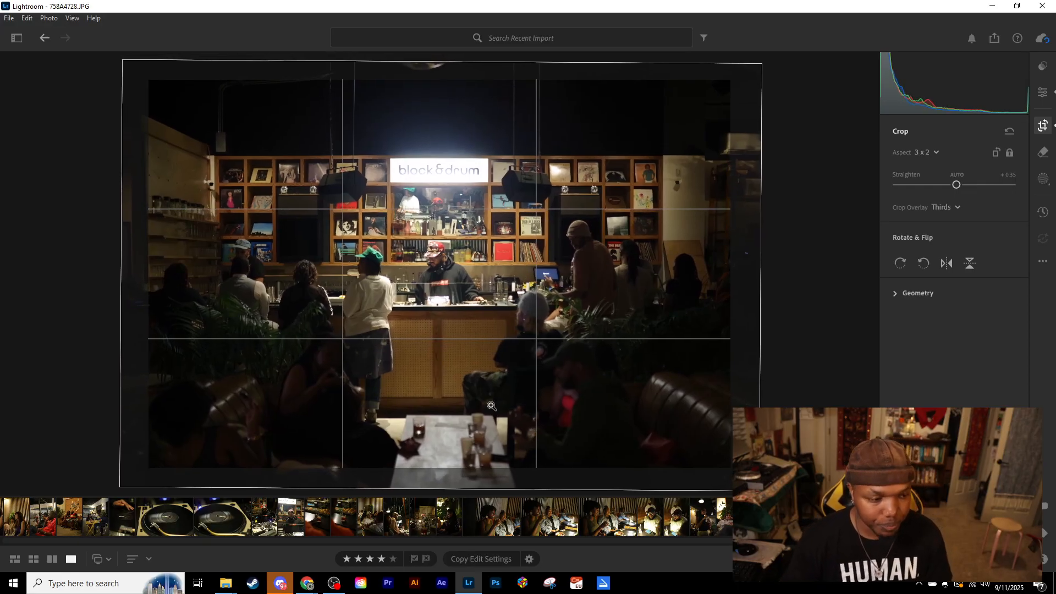
pyautogui.press('e')
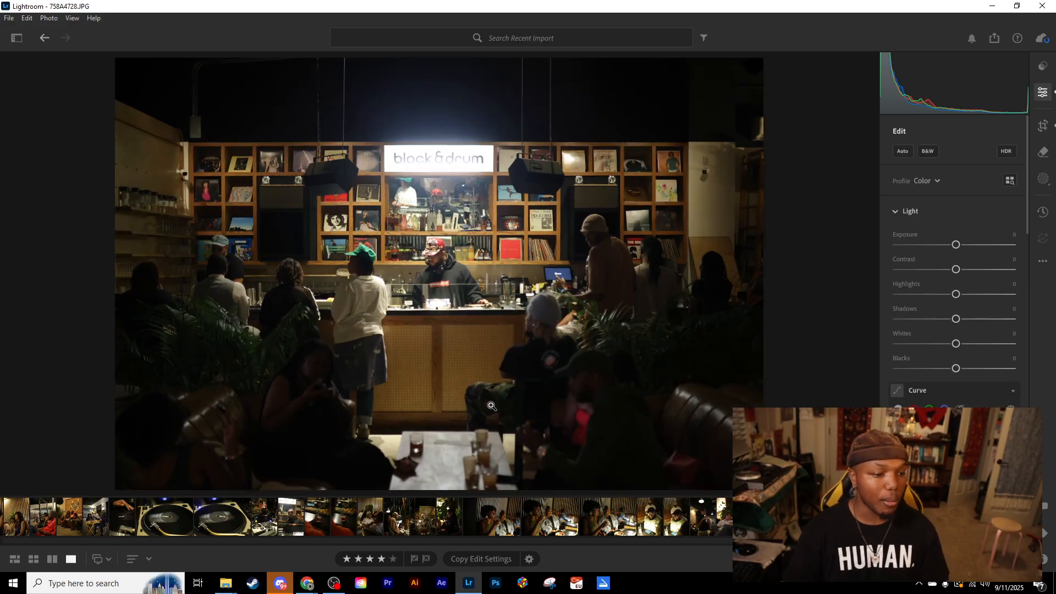
# - Rework the 3 x 2 crop, trying tighter and wider frames while repositioning the bar and block&drum sign inside it
pyautogui.click(1042, 127)
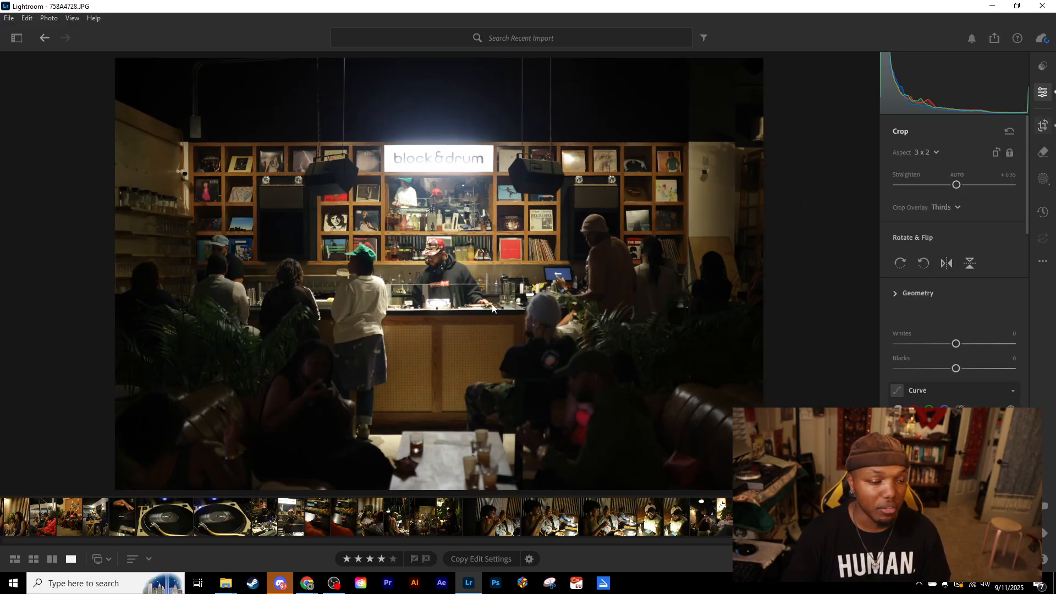
pyautogui.moveTo(456, 295); pyautogui.dragTo(445, 298)
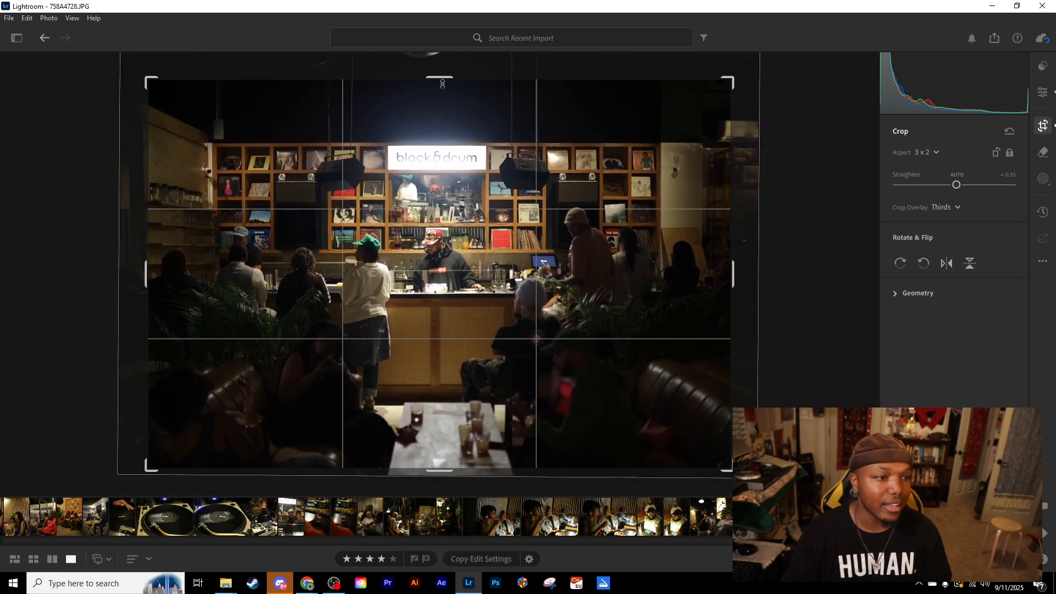
pyautogui.moveTo(442, 84); pyautogui.dragTo(444, 91)
pyautogui.moveTo(485, 271); pyautogui.dragTo(490, 282)
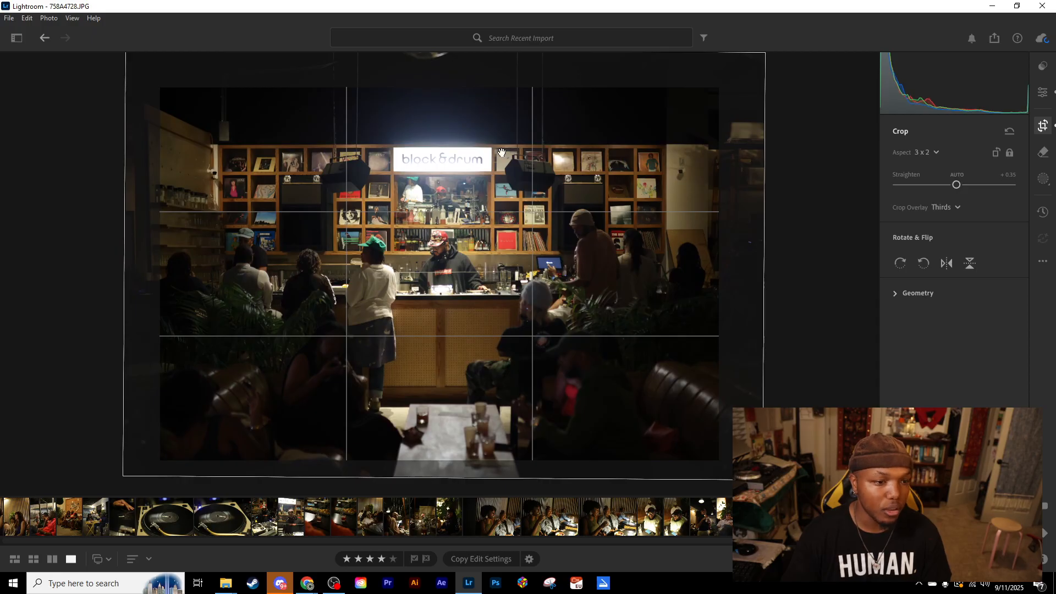
pyautogui.moveTo(719, 87); pyautogui.dragTo(744, 69)
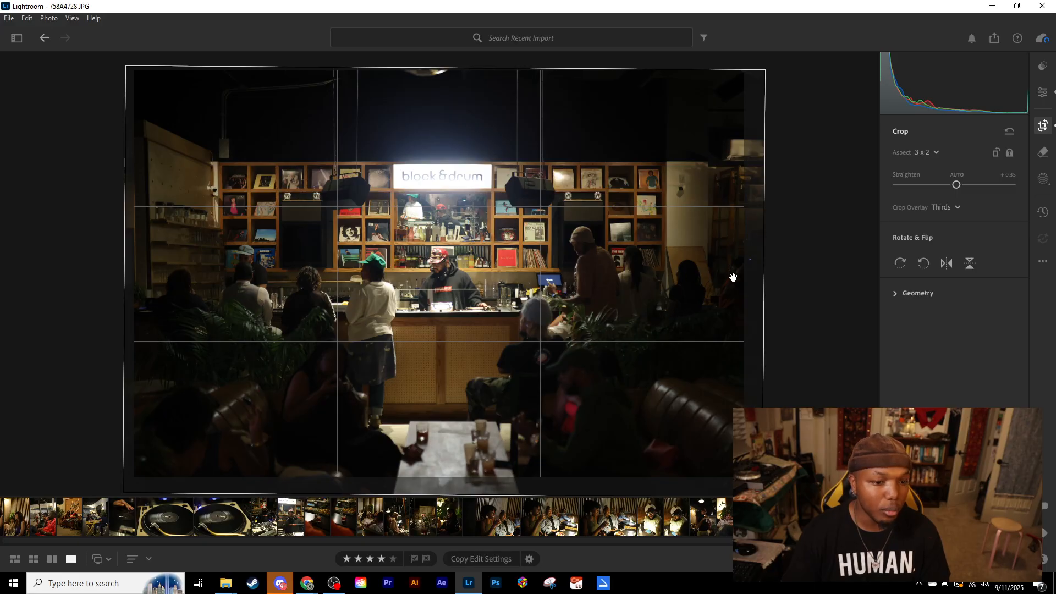
pyautogui.moveTo(744, 283); pyautogui.dragTo(722, 283)
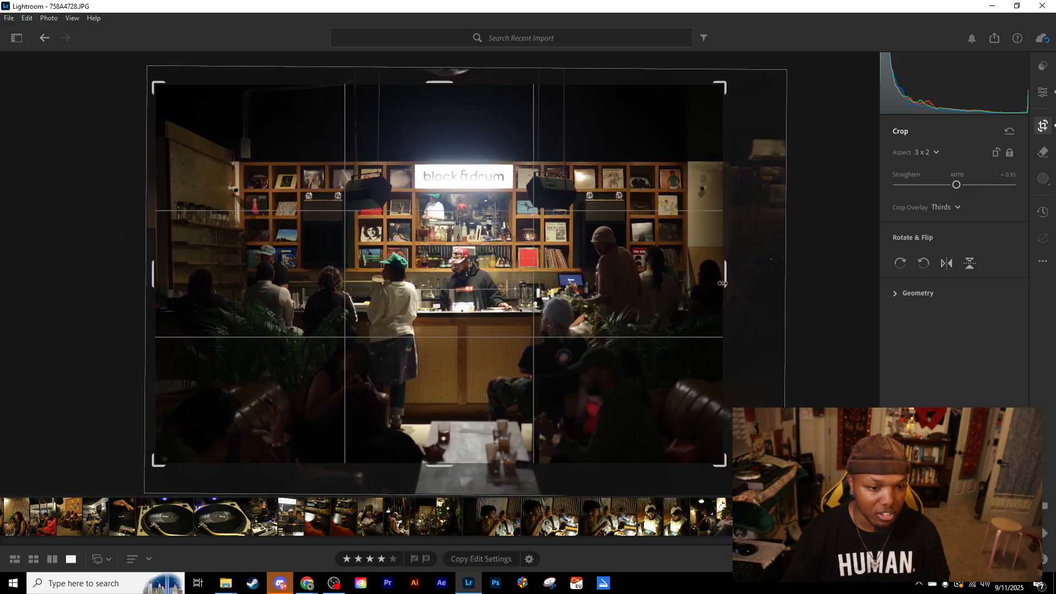
pyautogui.moveTo(493, 313); pyautogui.dragTo(479, 297)
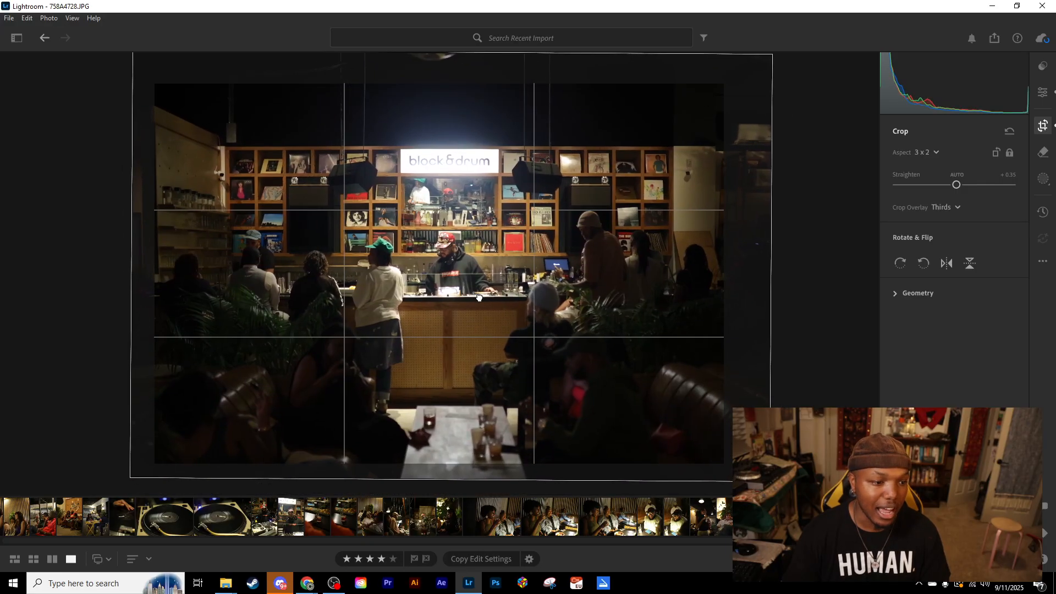
# - Tighten the crop further from the side and upper edges, recentre the bar scene inside it and apply the crop
pyautogui.moveTo(157, 269); pyautogui.dragTo(170, 267)
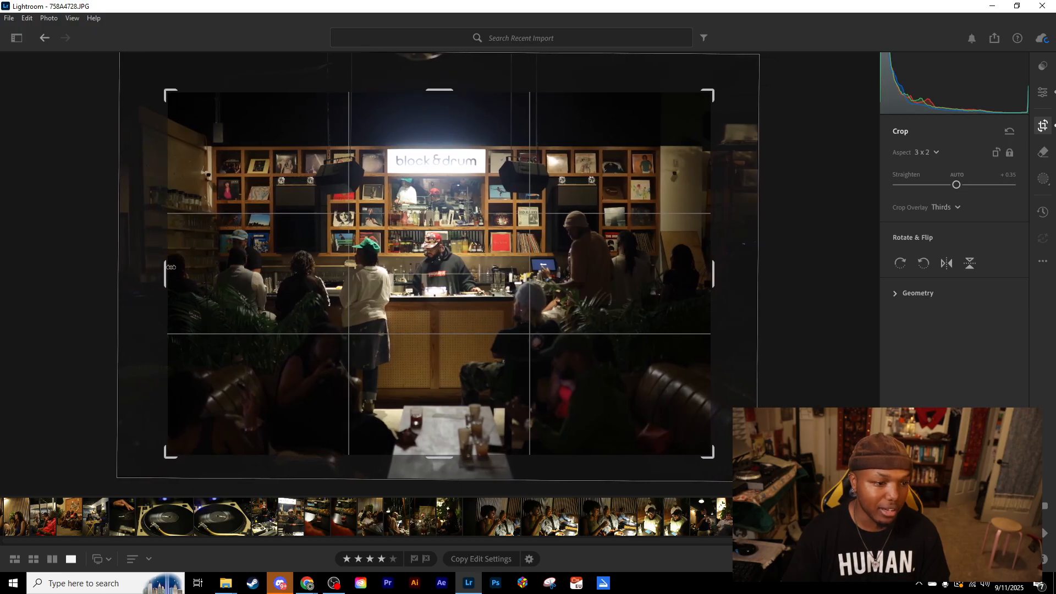
pyautogui.moveTo(479, 268)
pyautogui.mouseDown()
pyautogui.moveTo(497, 272)
pyautogui.moveTo(475, 268)
pyautogui.moveTo(485, 271)
pyautogui.mouseUp()
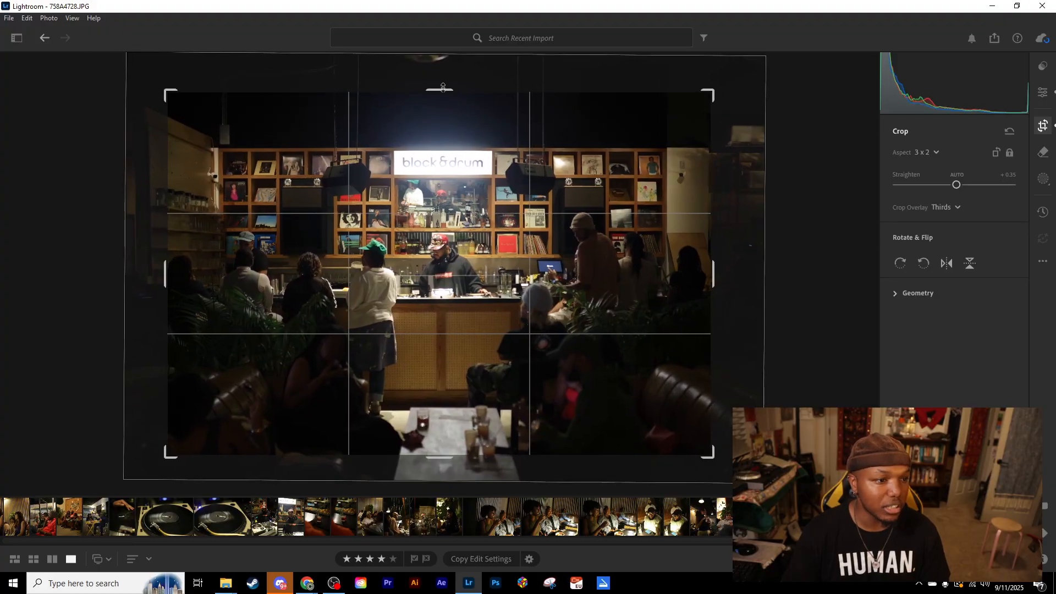
pyautogui.moveTo(443, 89); pyautogui.dragTo(443, 97)
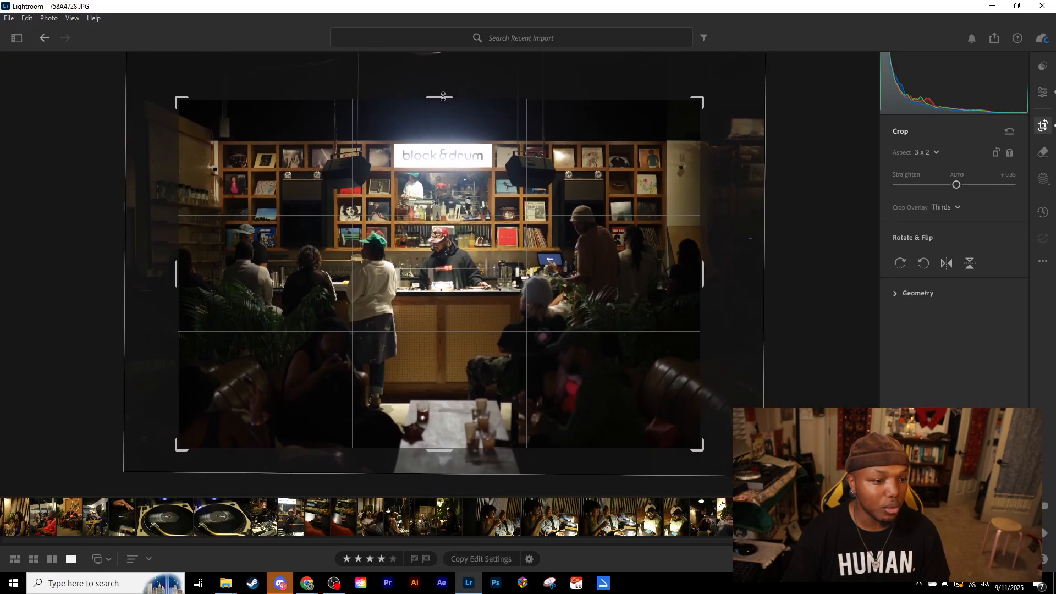
pyautogui.moveTo(451, 290); pyautogui.dragTo(447, 294)
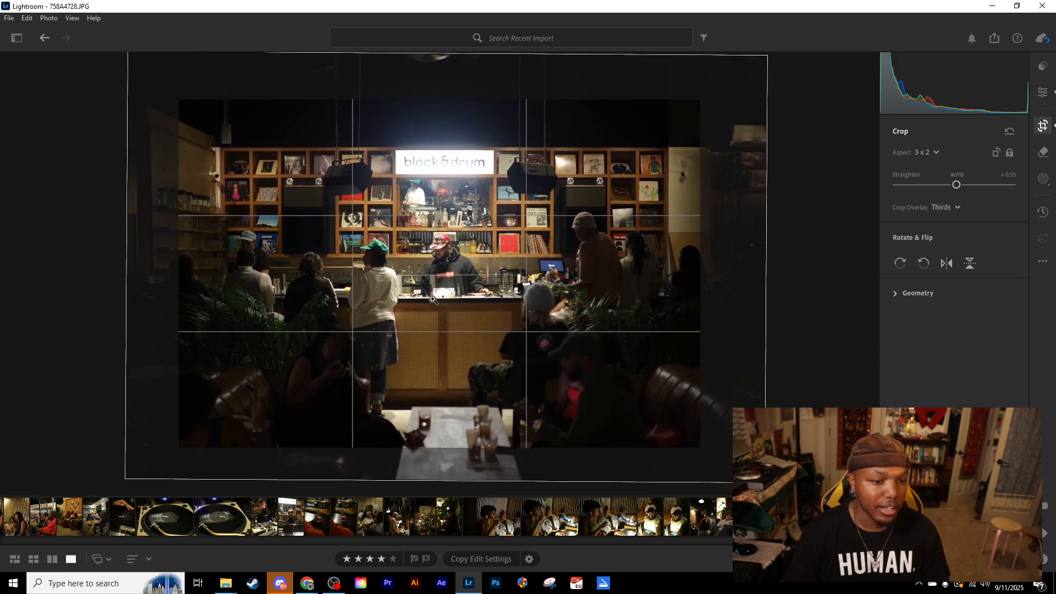
pyautogui.press('e')
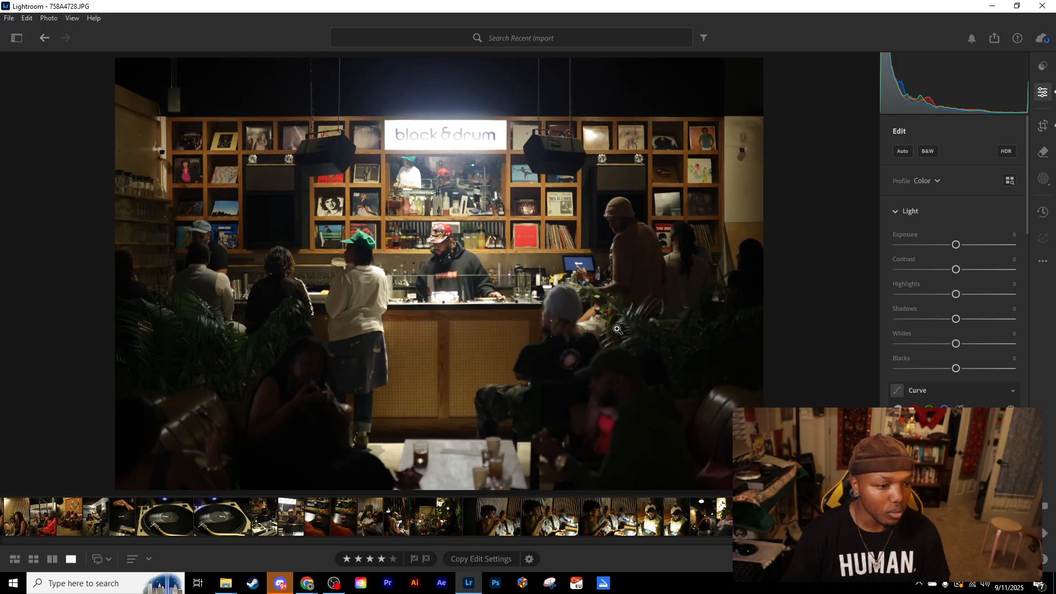
# - Shift the photo within the same crop size so the block&drum sign sits centred horizontally, and apply it
pyautogui.click(1043, 126)
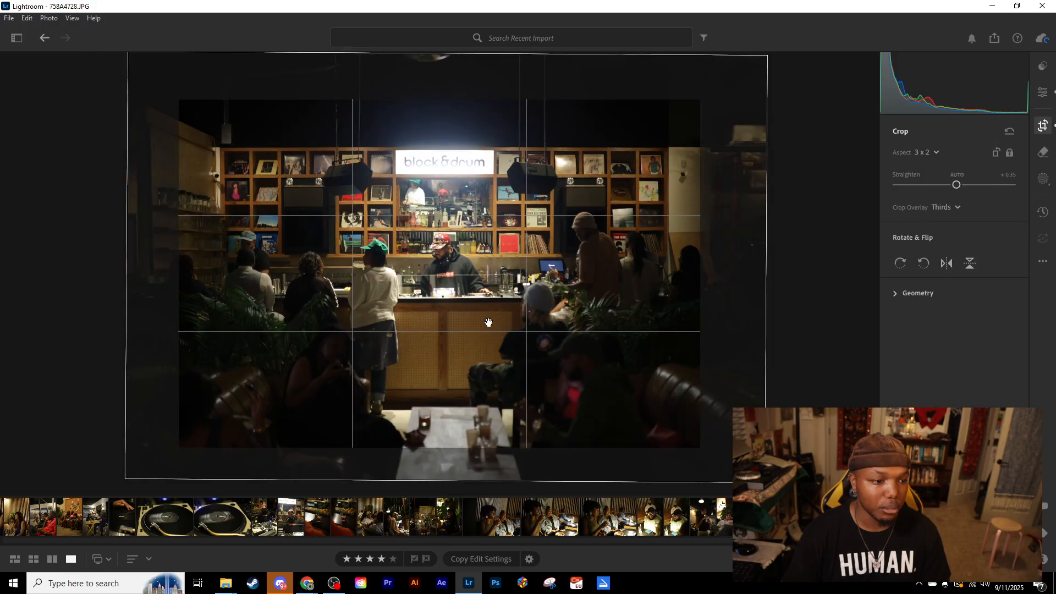
pyautogui.moveTo(486, 321); pyautogui.dragTo(483, 322)
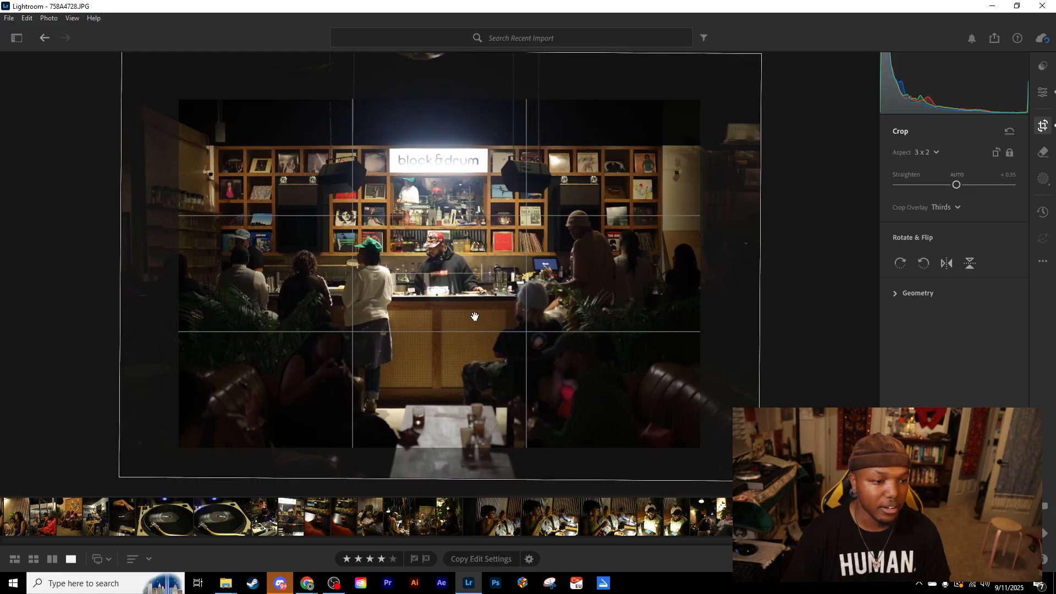
pyautogui.press('e')
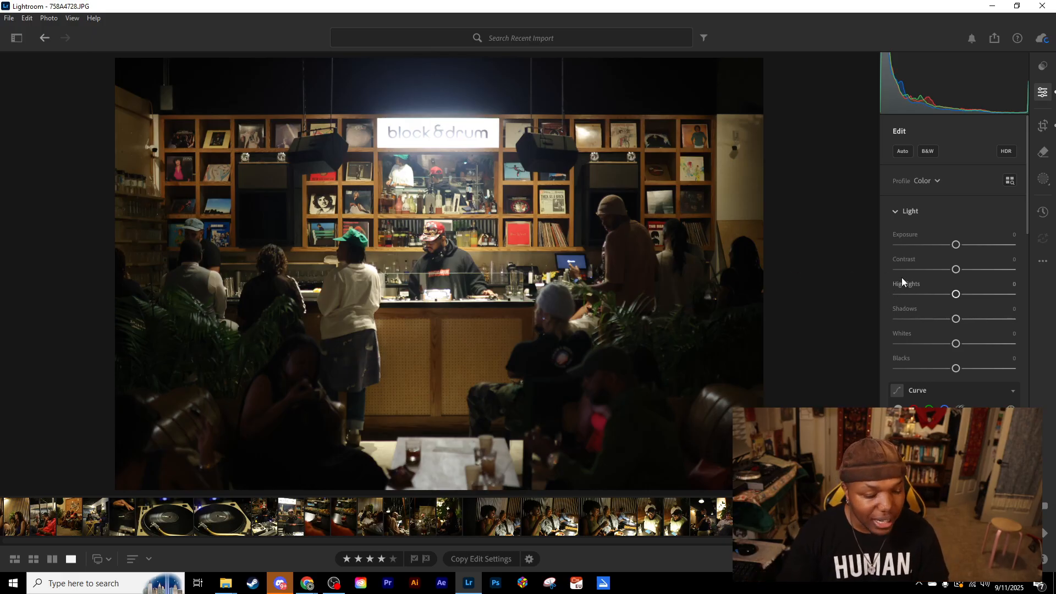
# - Set Sharpening to 100 and Luminance noise reduction to 7, and inspect the effect on the DJ up close
pyautogui.scroll(-5, 902, 277)
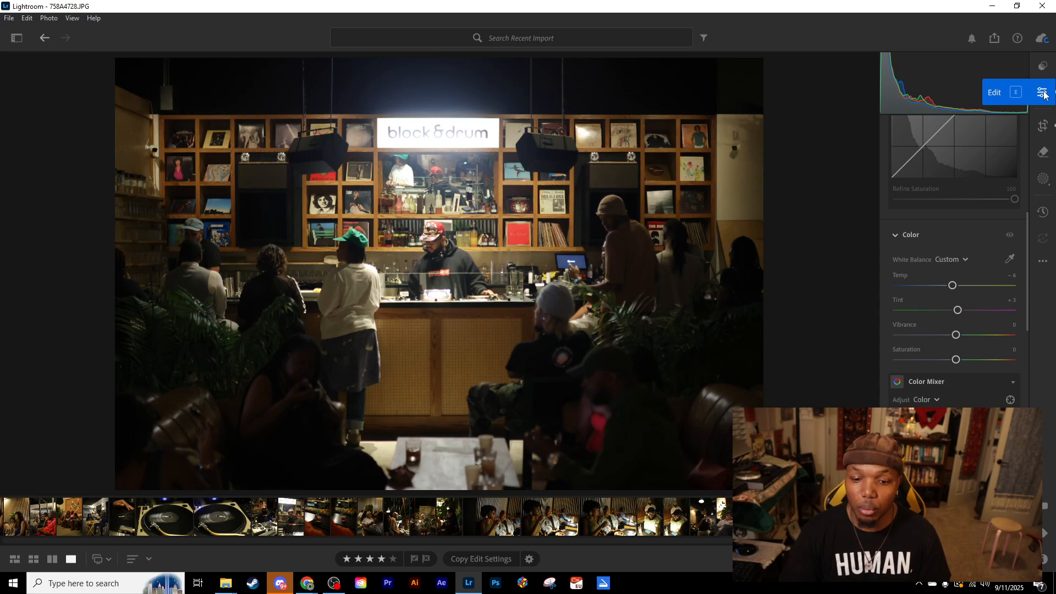
pyautogui.scroll(-10, 953, 259)
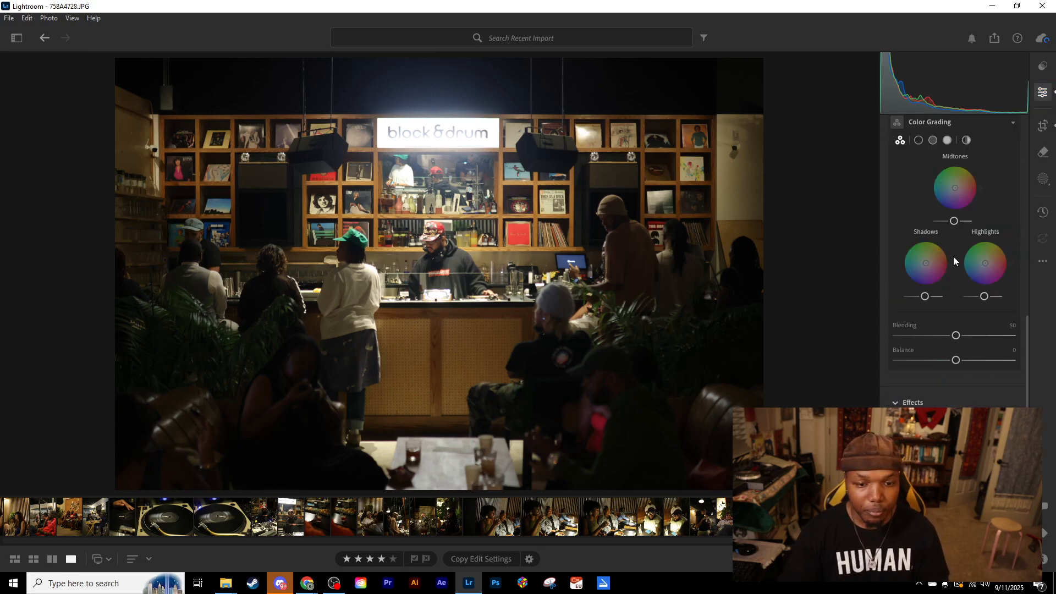
pyautogui.scroll(-1, 953, 257)
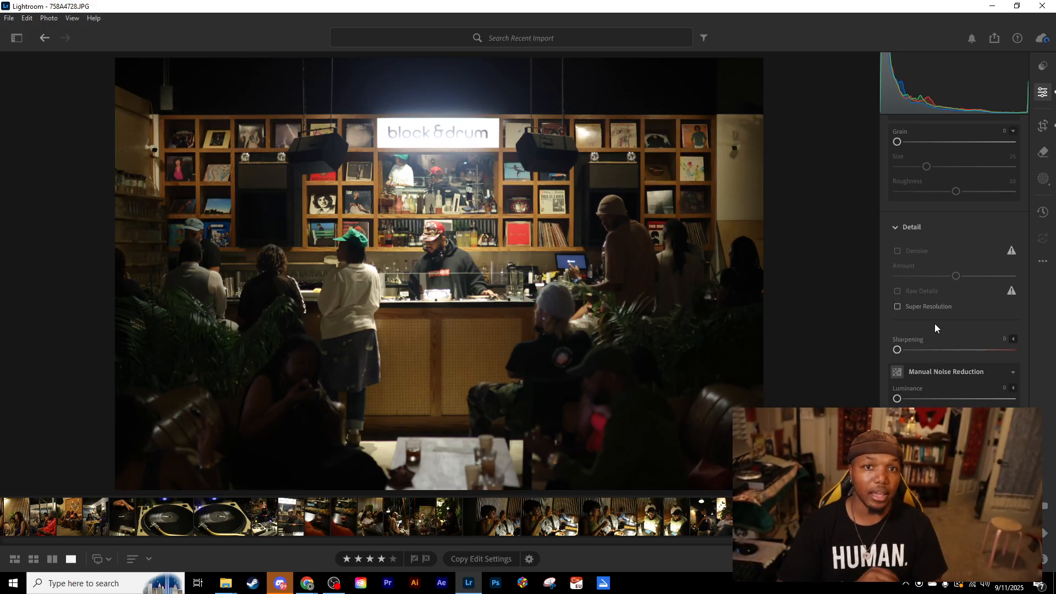
pyautogui.click(976, 349)
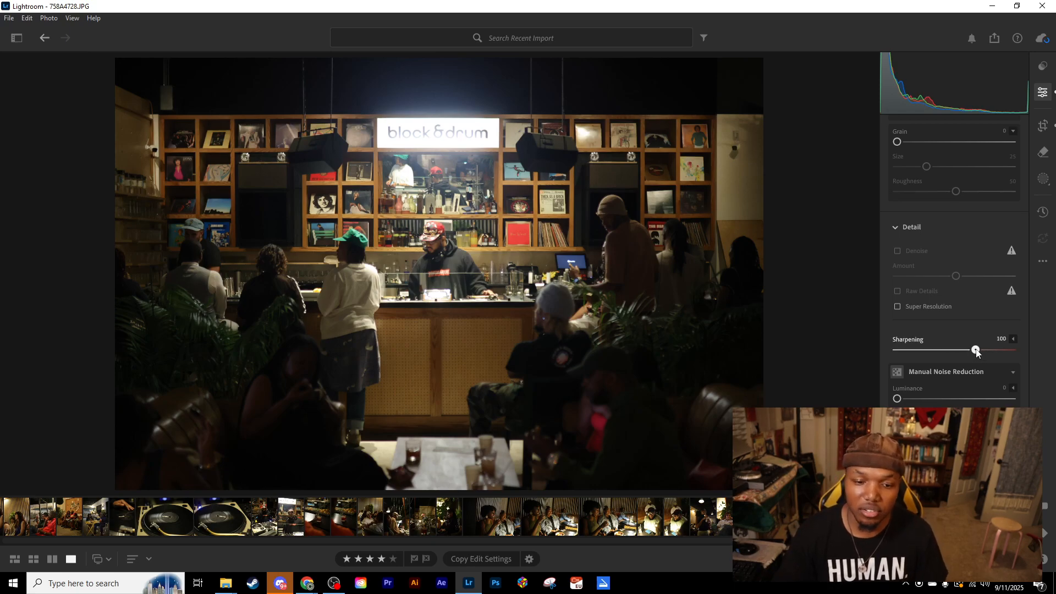
pyautogui.moveTo(897, 400); pyautogui.dragTo(906, 396)
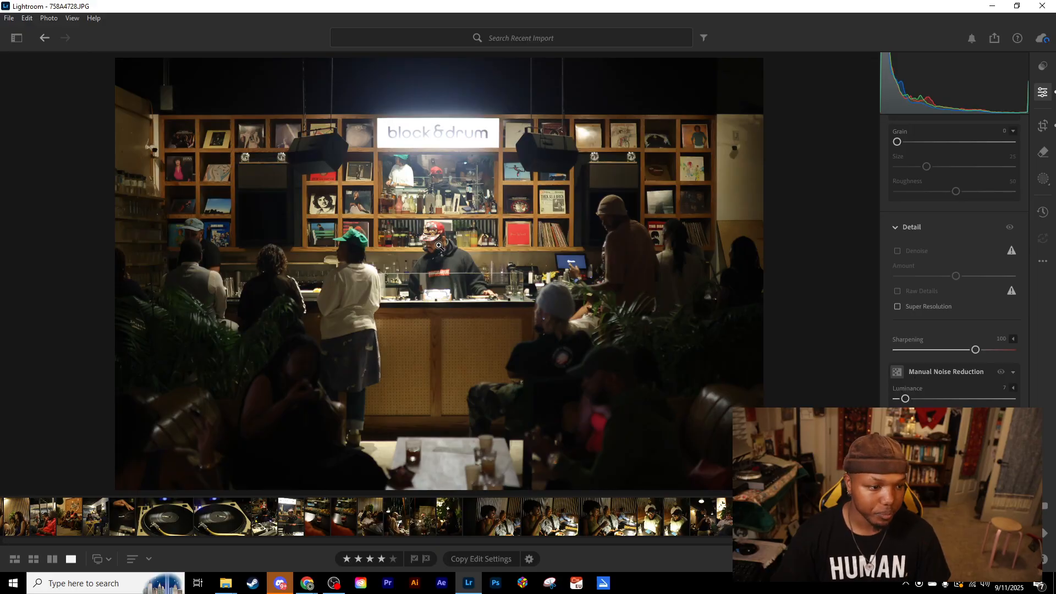
pyautogui.click(439, 246)
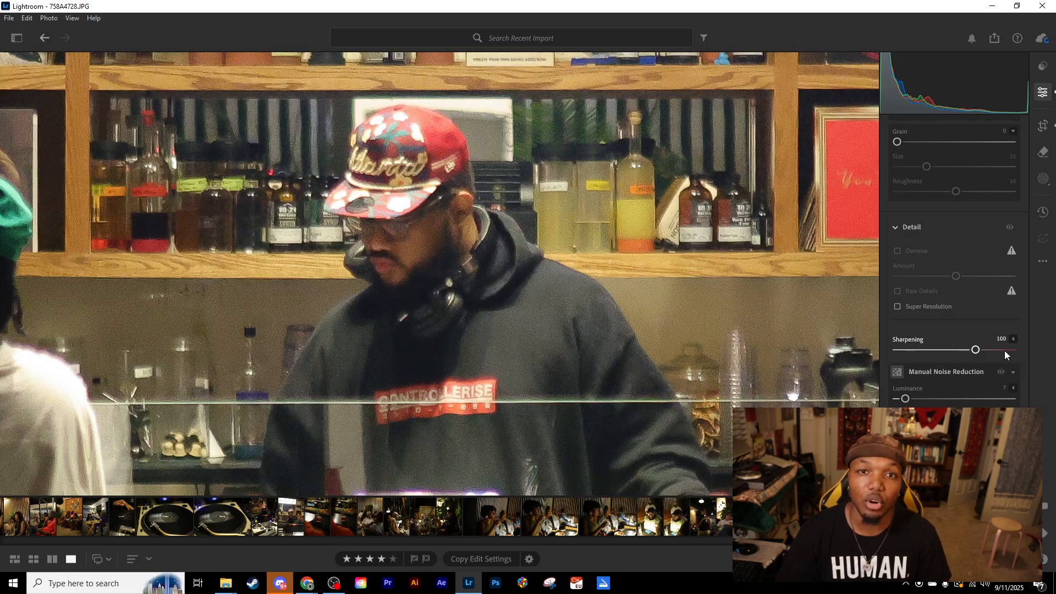
# - Fine-tune the photo's detail, trying softer and stronger settings, and set Sharpening to 95 and Luminance noise reduction to 12
pyautogui.moveTo(976, 350); pyautogui.dragTo(941, 353)
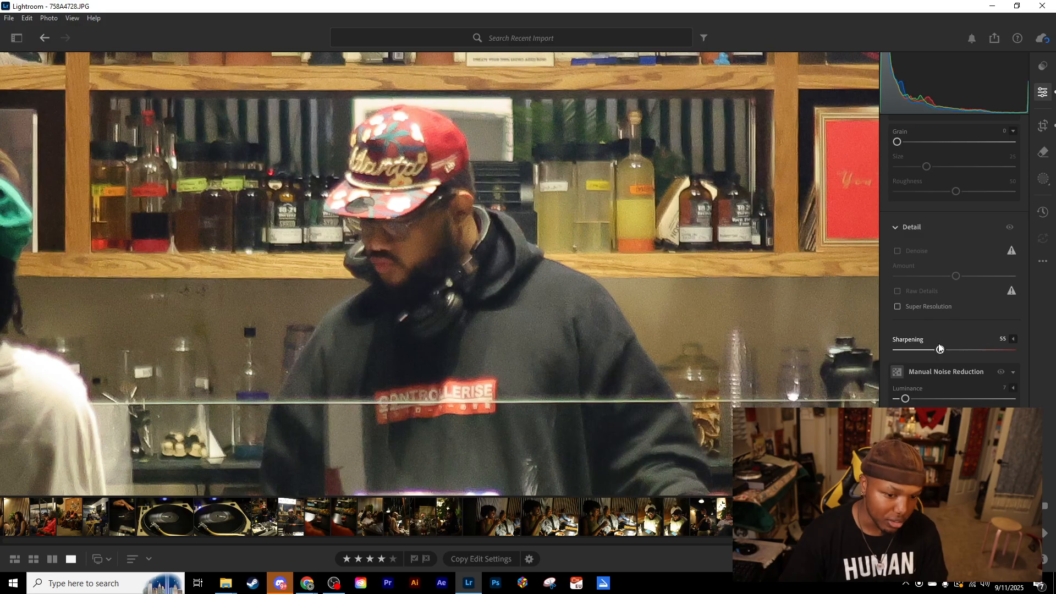
pyautogui.moveTo(940, 347); pyautogui.dragTo(974, 355)
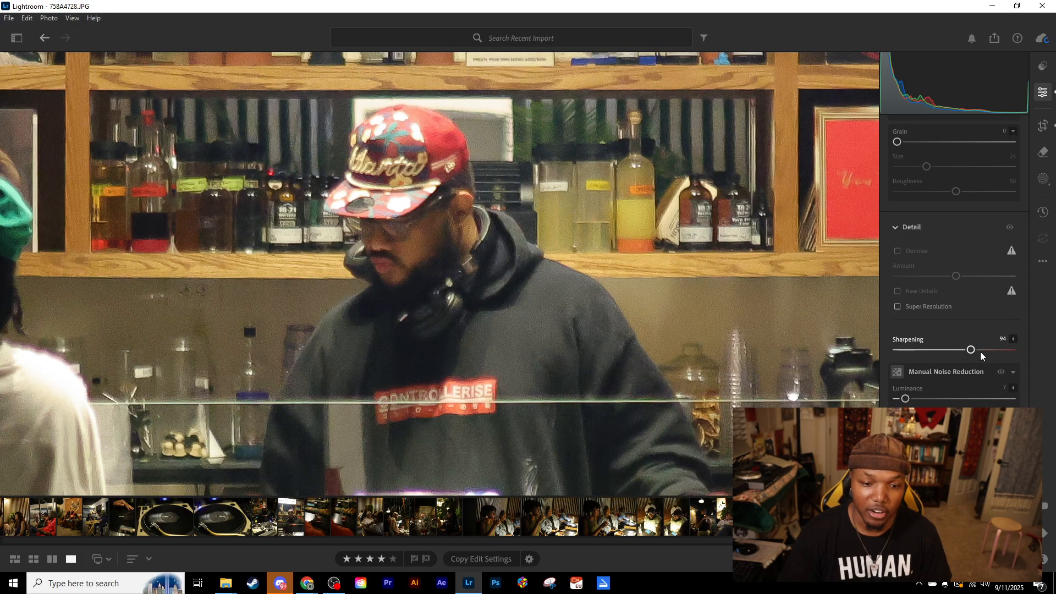
pyautogui.moveTo(973, 351); pyautogui.dragTo(967, 354)
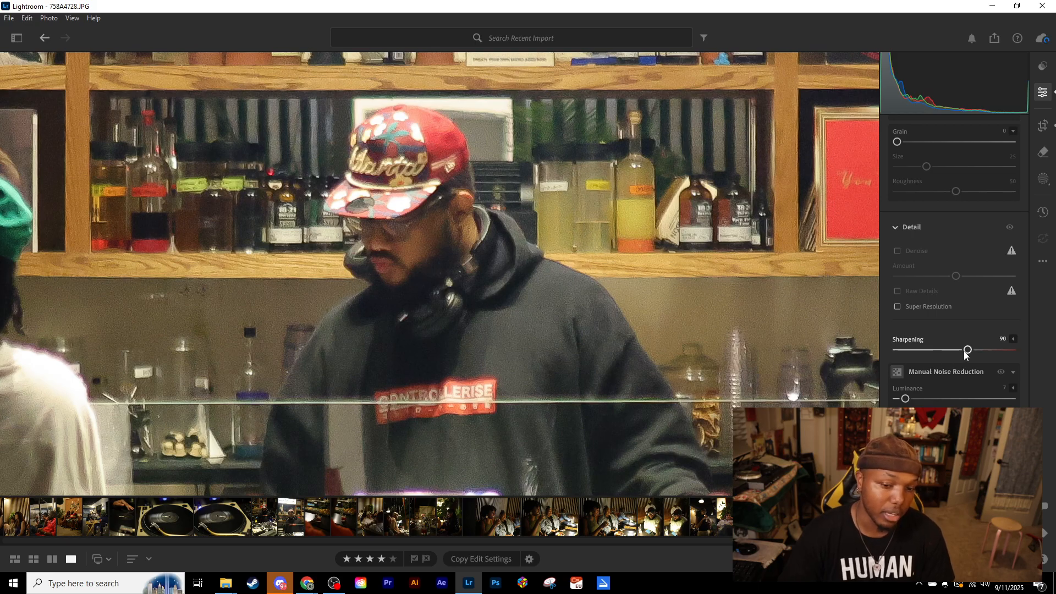
pyautogui.moveTo(967, 351)
pyautogui.mouseDown()
pyautogui.moveTo(823, 362)
pyautogui.moveTo(961, 347)
pyautogui.moveTo(880, 349)
pyautogui.moveTo(980, 352)
pyautogui.mouseUp()
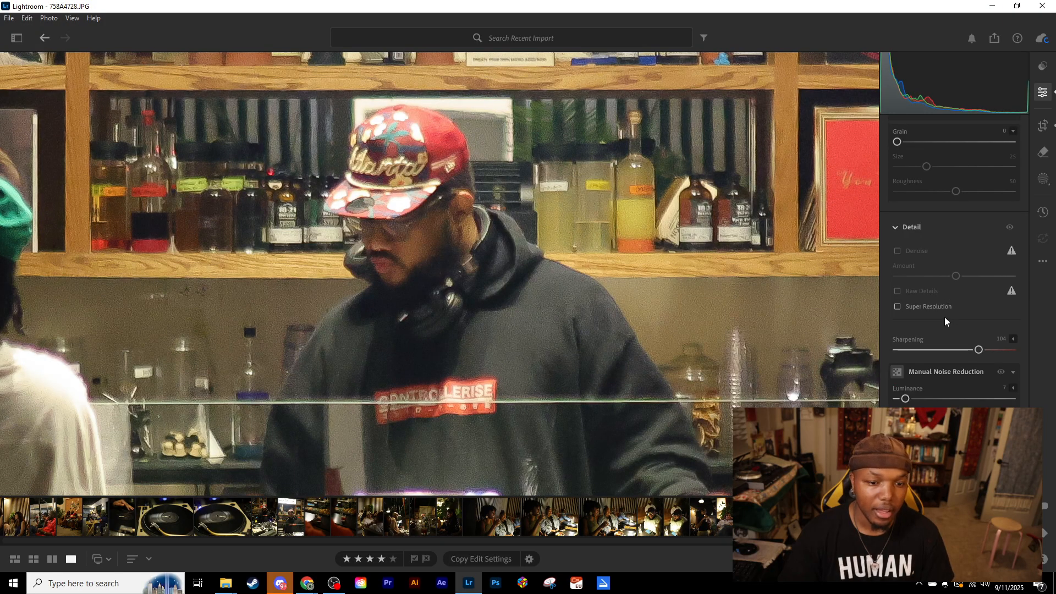
pyautogui.moveTo(905, 399)
pyautogui.mouseDown()
pyautogui.moveTo(1015, 399)
pyautogui.moveTo(894, 406)
pyautogui.mouseUp()
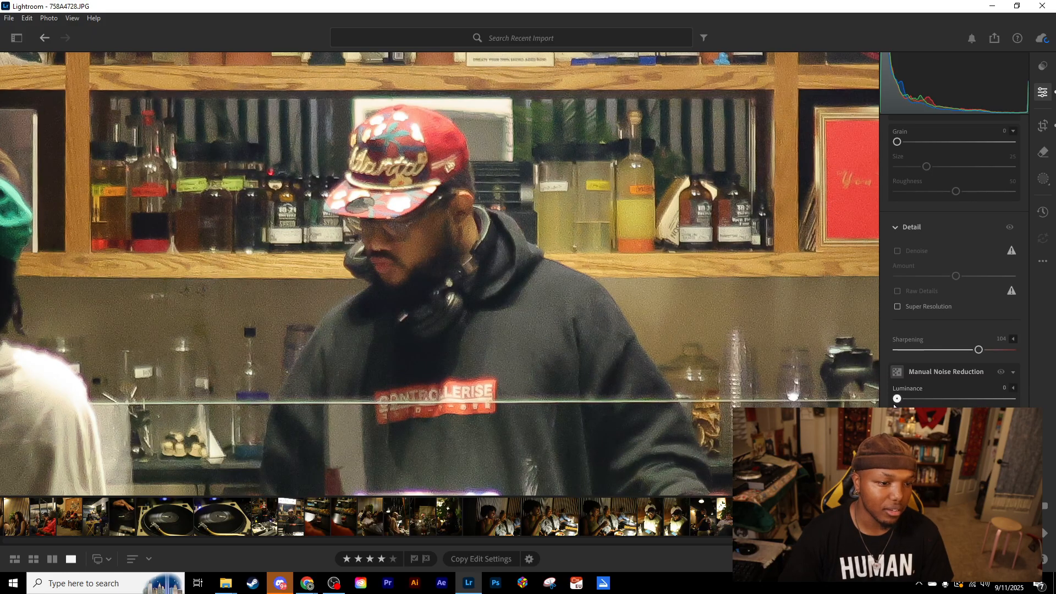
pyautogui.moveTo(978, 352)
pyautogui.mouseDown()
pyautogui.moveTo(933, 352)
pyautogui.moveTo(981, 352)
pyautogui.moveTo(971, 352)
pyautogui.mouseUp()
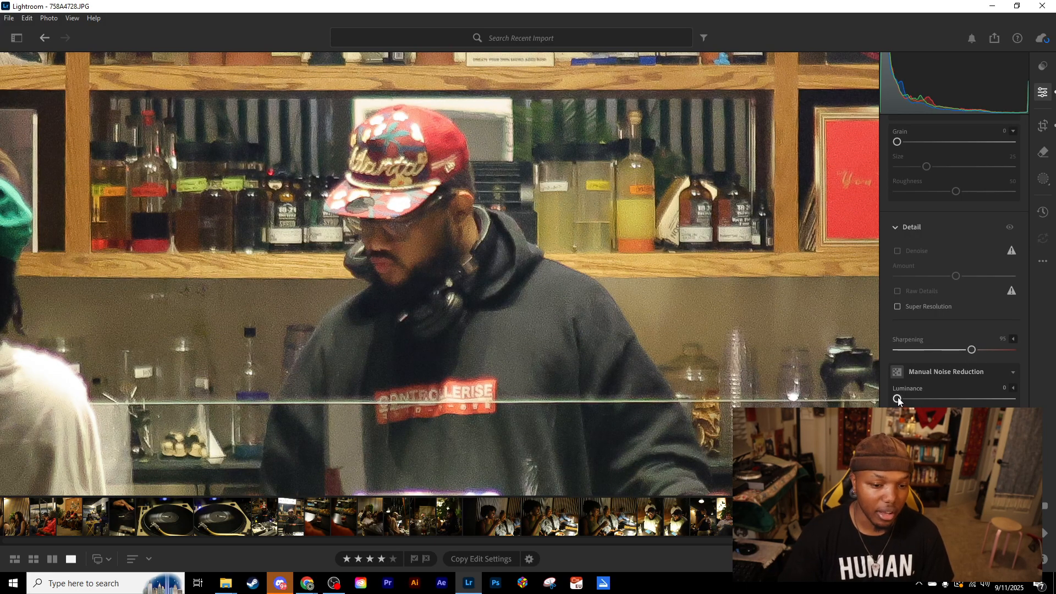
pyautogui.moveTo(898, 400); pyautogui.dragTo(912, 402)
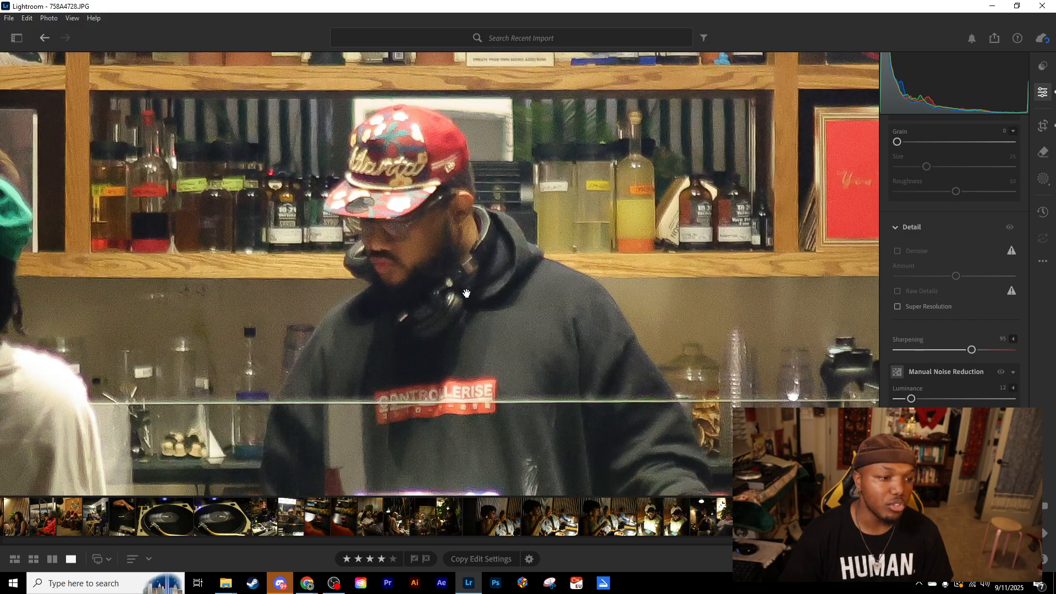
# - Compare the edited close-up of the DJ with the original photo
pyautogui.press('\\')
pyautogui.press('\\')
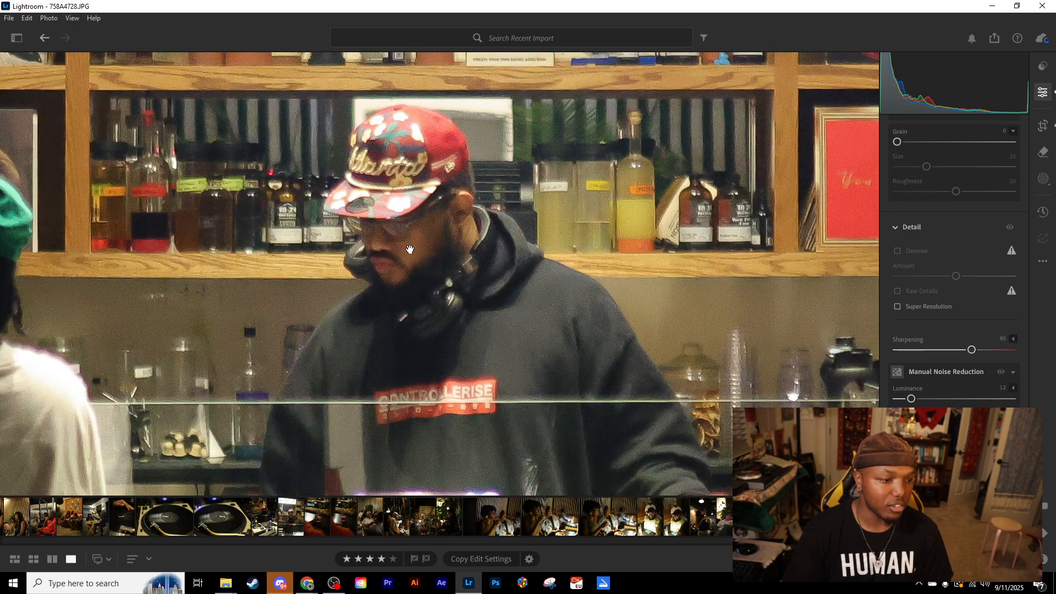
pyautogui.press('\\')
pyautogui.press('\\')
pyautogui.press('\\')
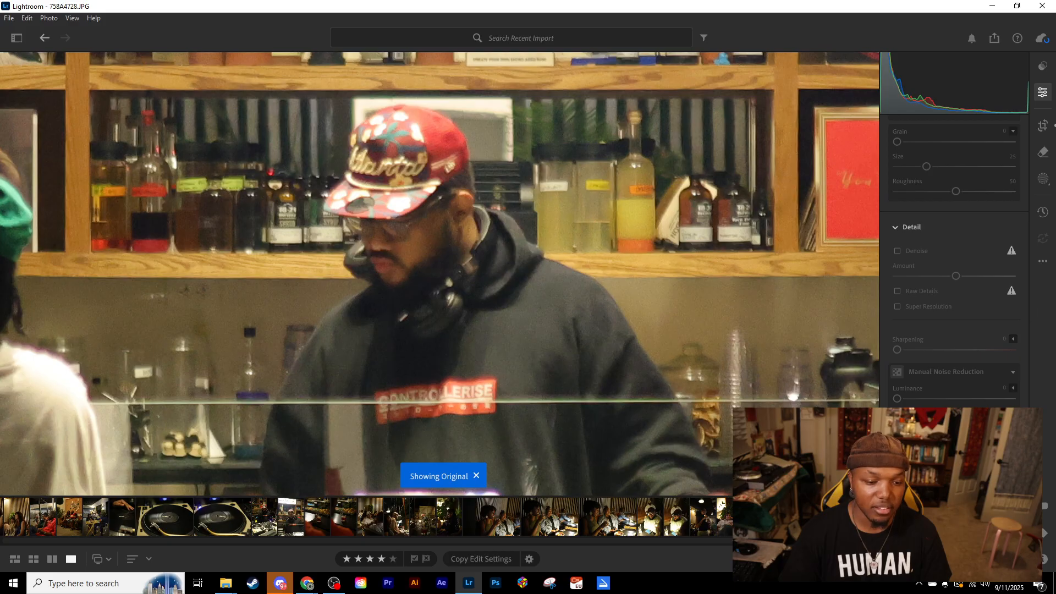
# - Magnify the DJ's red cap and face further and compare the sharpened detail repeatedly with the original
pyautogui.click(829, 558)
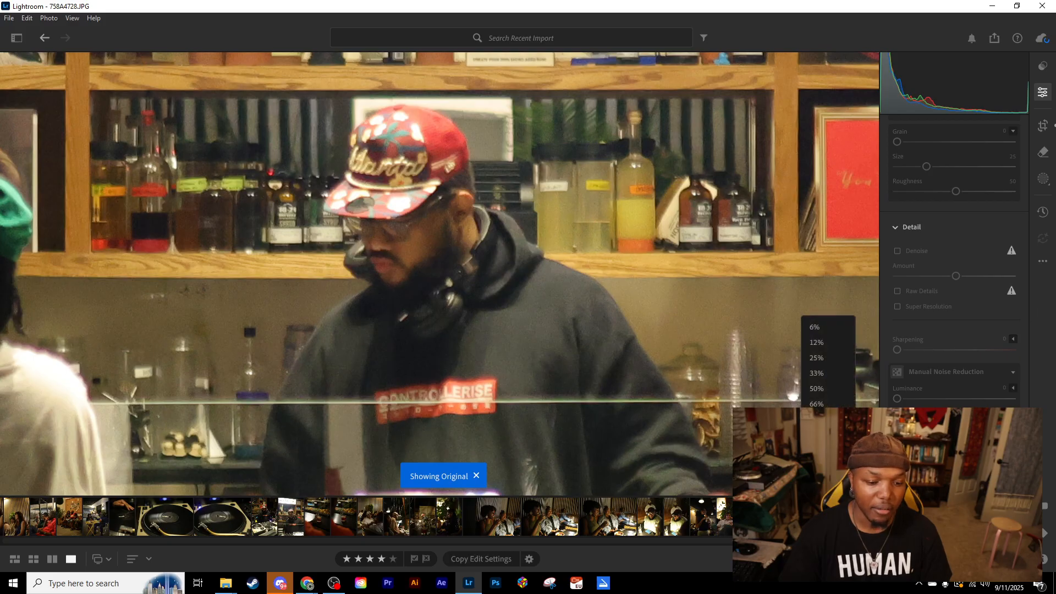
pyautogui.click(817, 377)
pyautogui.click(829, 559)
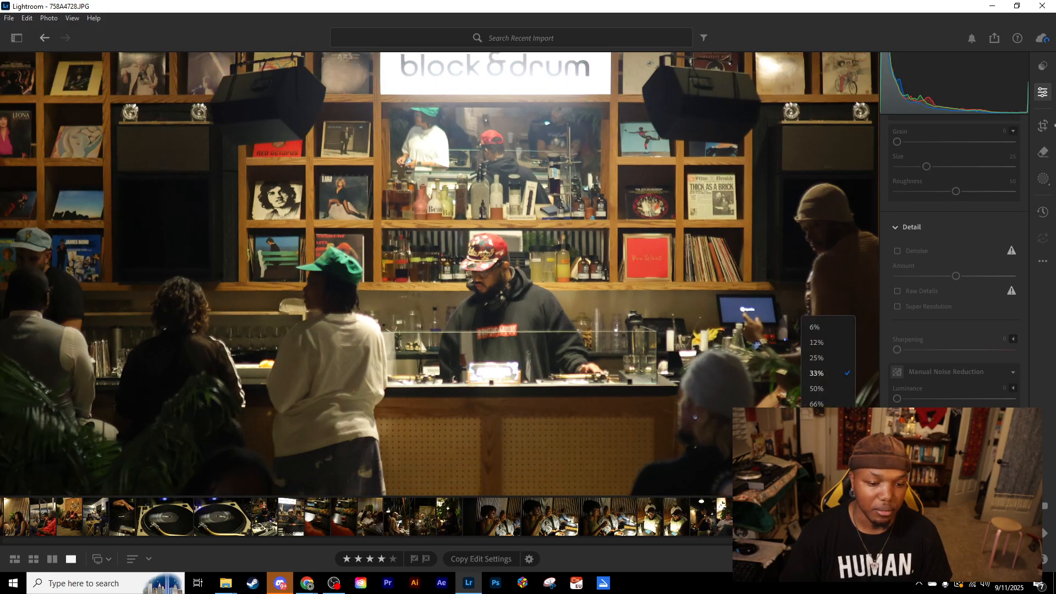
pyautogui.click(816, 435)
pyautogui.moveTo(341, 155); pyautogui.dragTo(539, 374)
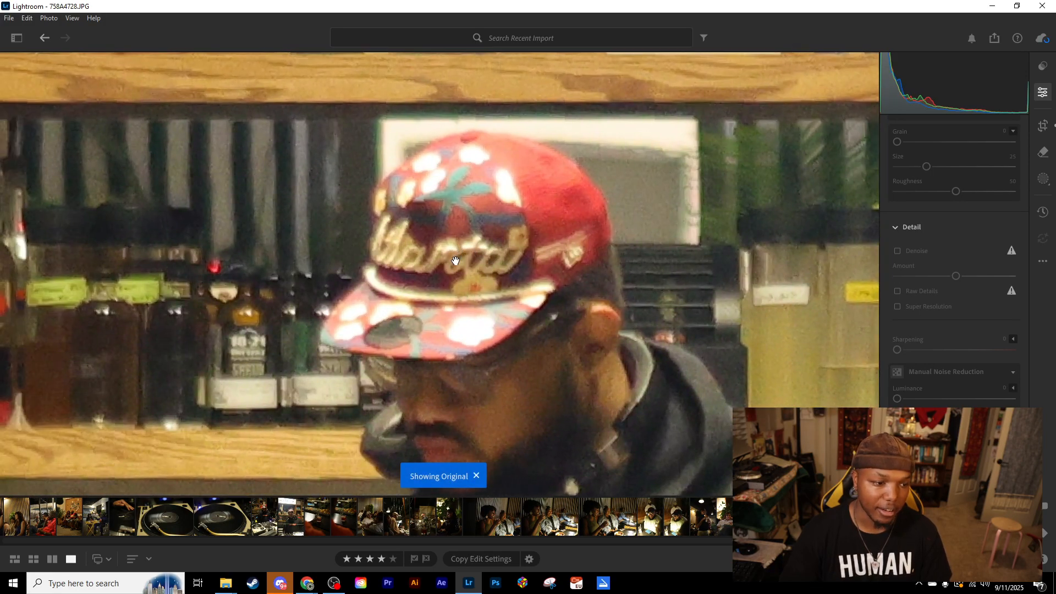
pyautogui.press('\\')
pyautogui.press('\\')
pyautogui.press('\\')
pyautogui.press('\\')
pyautogui.press('\\')
pyautogui.press('\\')
pyautogui.press('\\')
pyautogui.press('\\')
pyautogui.press('\\')
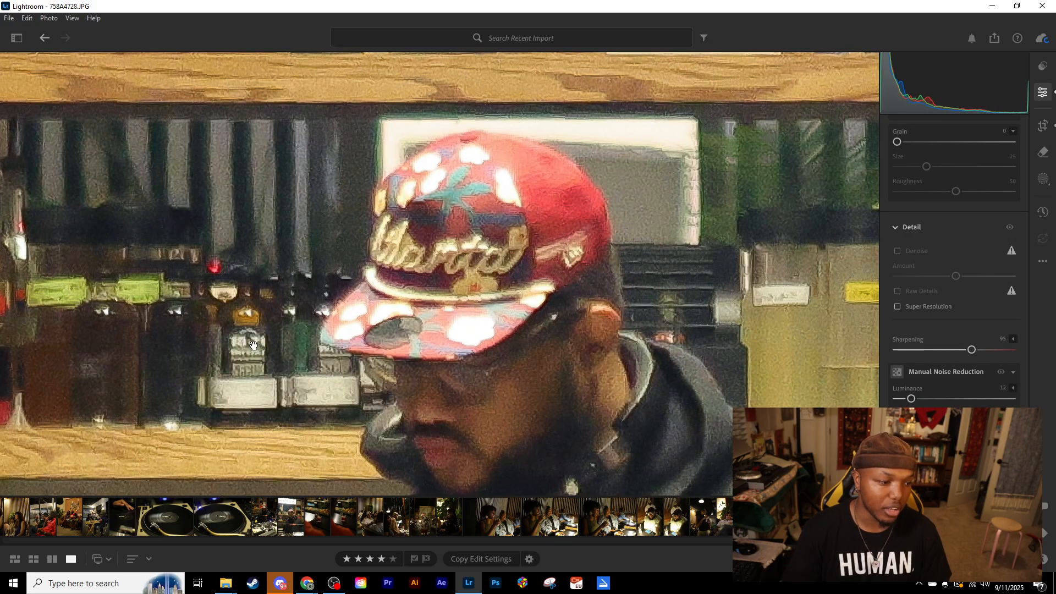
pyautogui.press('\\')
pyautogui.press('\\')
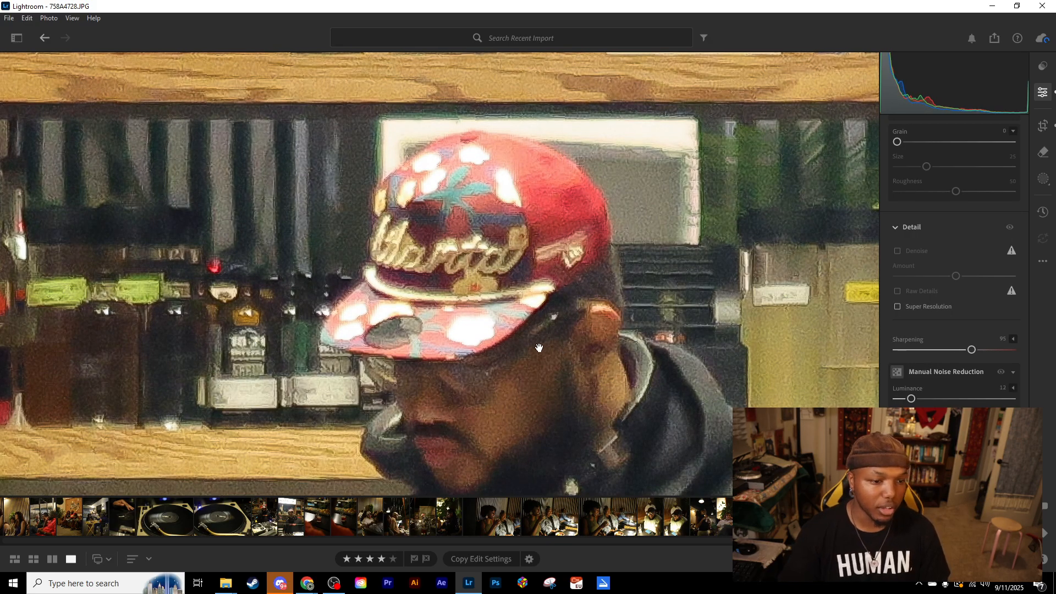
pyautogui.moveTo(543, 325); pyautogui.dragTo(522, 248)
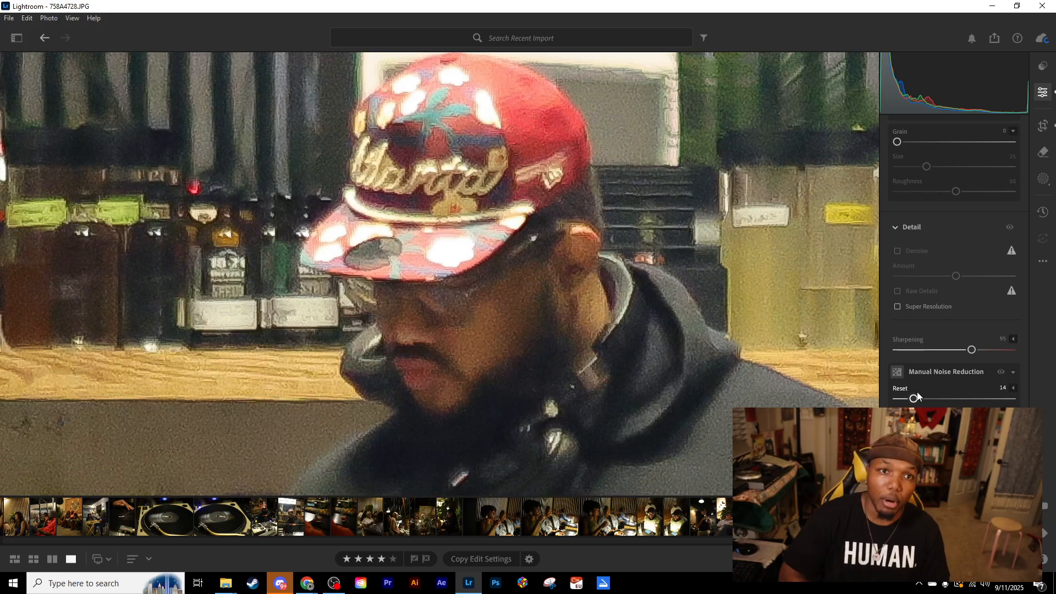
# - Try Texture at +100 while inspecting the DJ's cap and face, and settle on Texture +14
pyautogui.scroll(6, 949, 368)
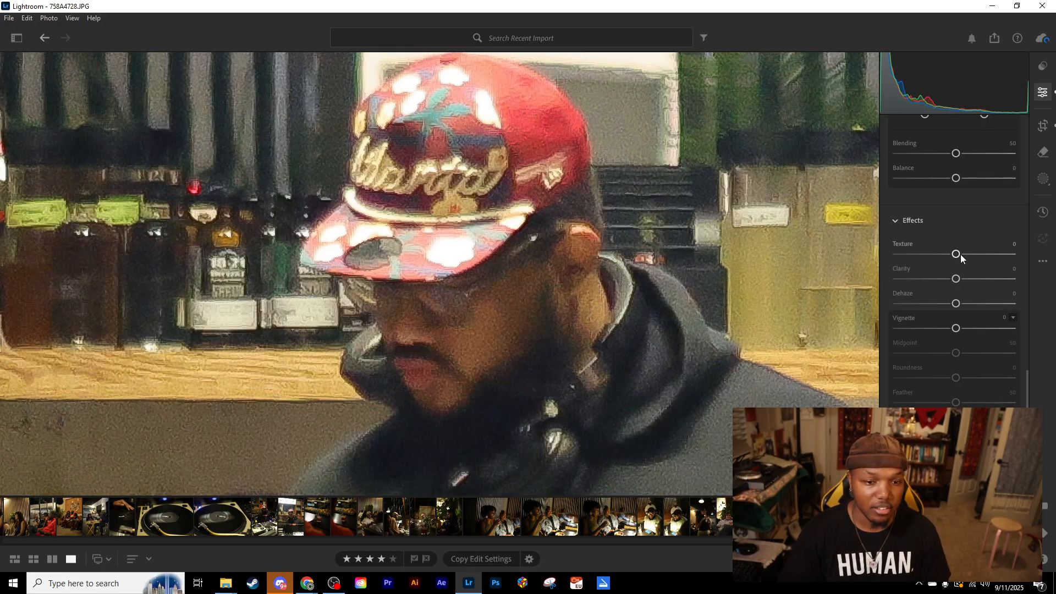
pyautogui.moveTo(978, 256); pyautogui.dragTo(1020, 262)
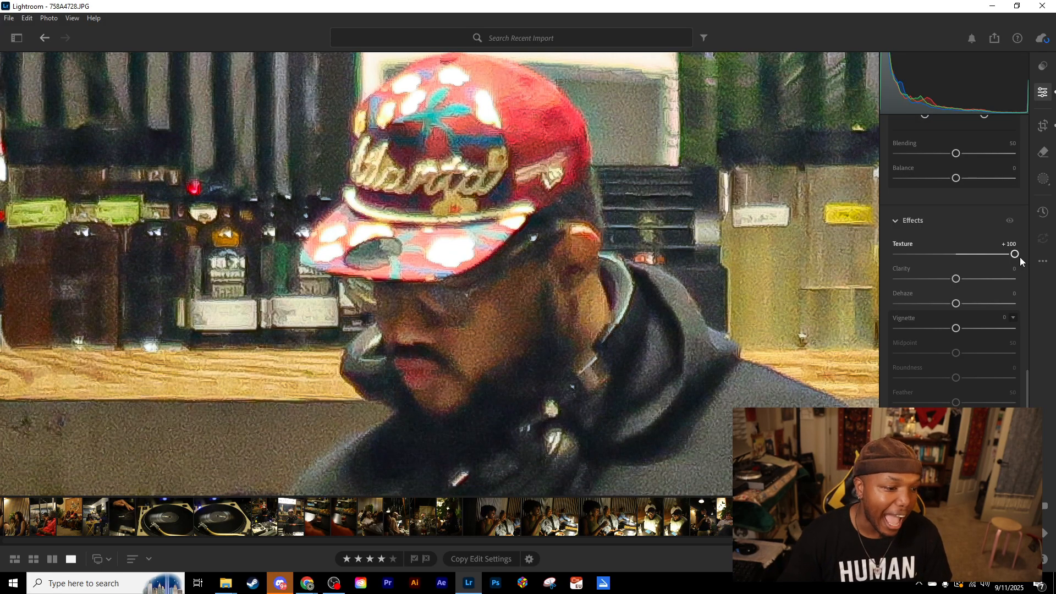
pyautogui.moveTo(394, 282); pyautogui.dragTo(399, 325)
pyautogui.moveTo(448, 287)
pyautogui.mouseDown()
pyautogui.moveTo(490, 246)
pyautogui.moveTo(474, 273)
pyautogui.moveTo(457, 276)
pyautogui.mouseUp()
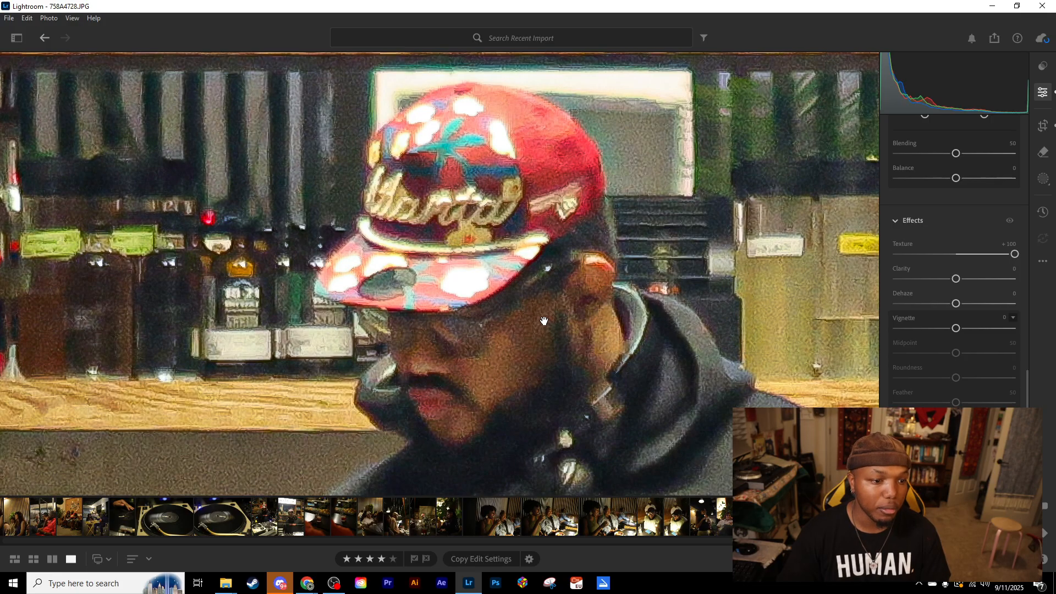
pyautogui.moveTo(1014, 254); pyautogui.dragTo(963, 257)
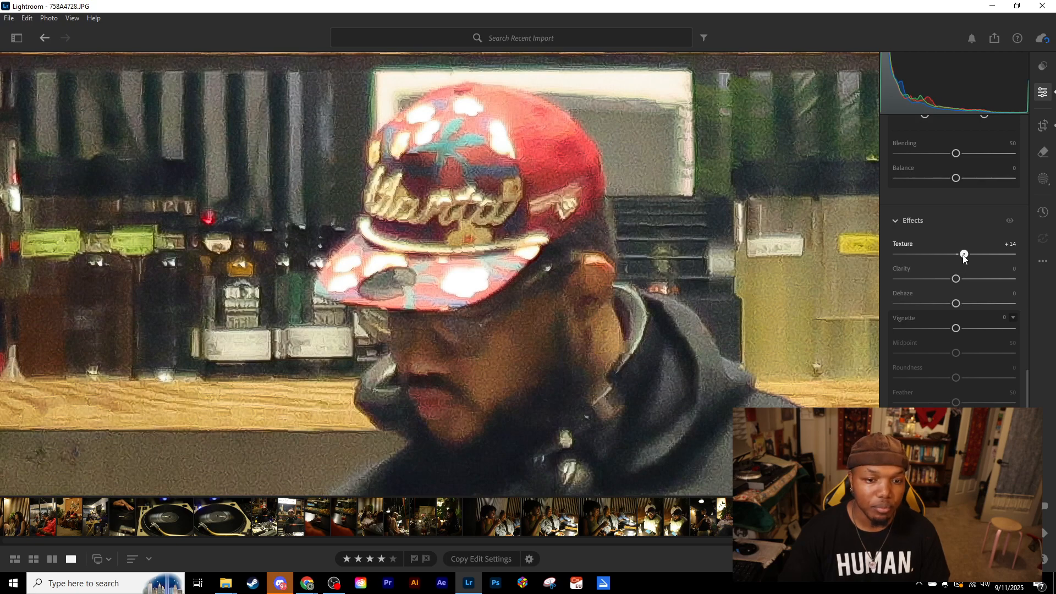
# - Set Clarity to +12 and inspect its effect on the DJ's cap and the bottles behind him
pyautogui.scroll(-5, 957, 285)
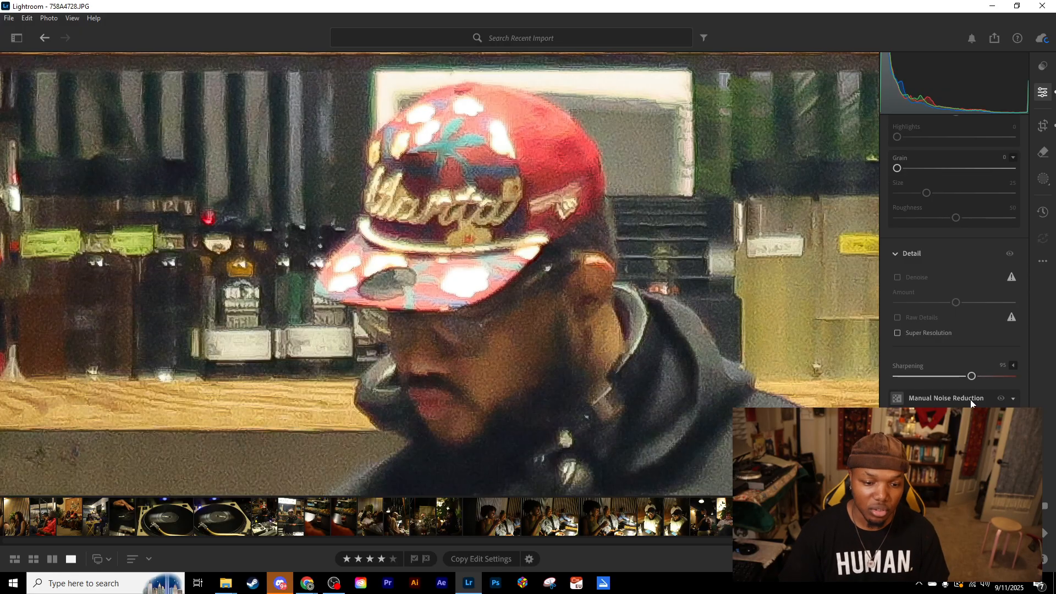
pyautogui.scroll(5, 929, 403)
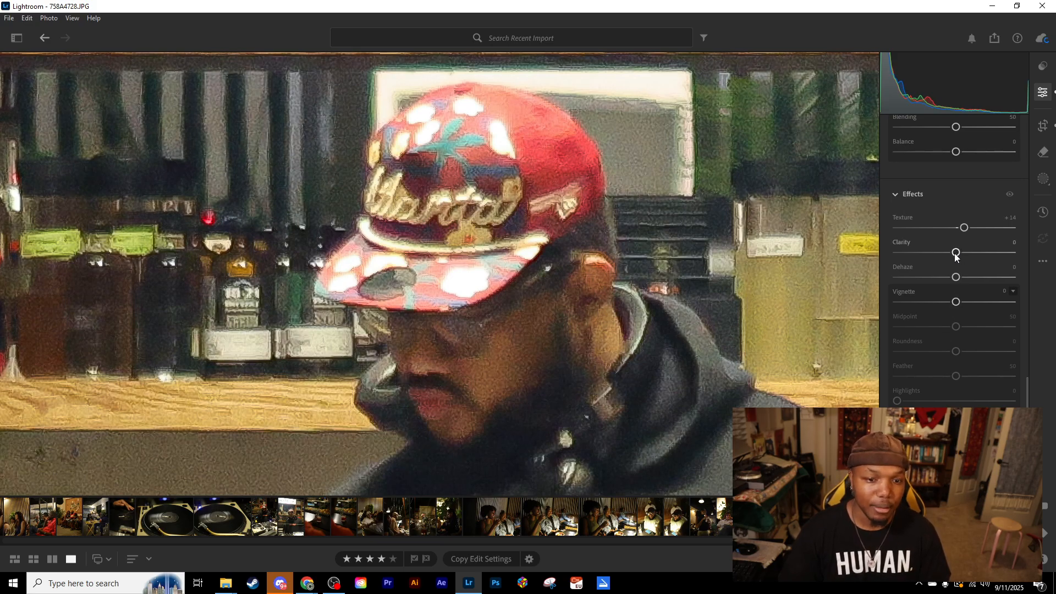
pyautogui.moveTo(956, 252)
pyautogui.mouseDown()
pyautogui.moveTo(1054, 257)
pyautogui.moveTo(866, 259)
pyautogui.moveTo(1029, 251)
pyautogui.moveTo(913, 258)
pyautogui.moveTo(971, 253)
pyautogui.moveTo(953, 256)
pyautogui.moveTo(963, 257)
pyautogui.mouseUp()
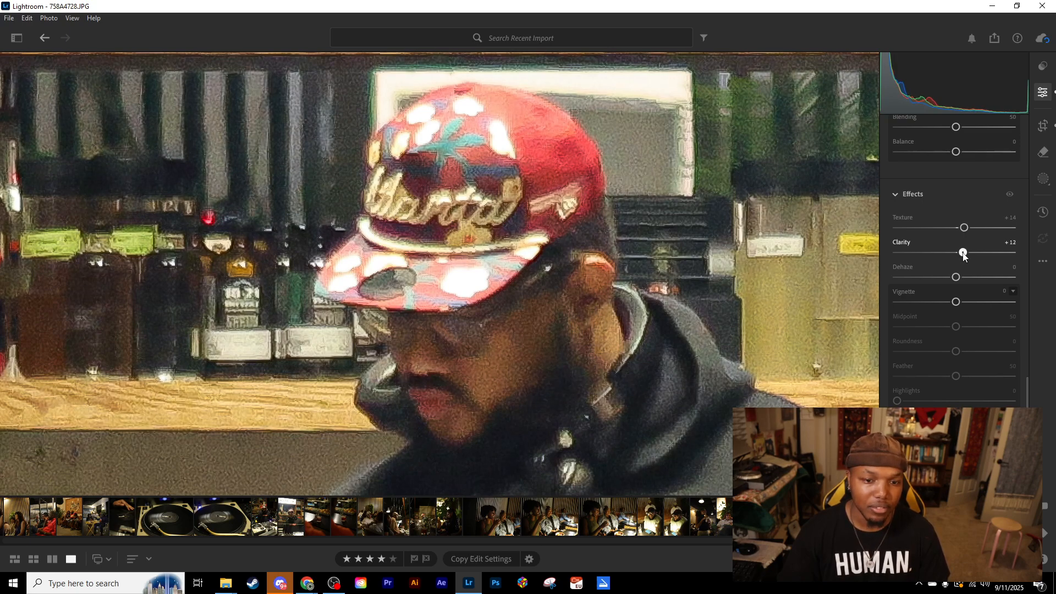
pyautogui.moveTo(564, 300)
pyautogui.mouseDown()
pyautogui.moveTo(536, 215)
pyautogui.moveTo(572, 296)
pyautogui.mouseUp()
pyautogui.moveTo(515, 254); pyautogui.dragTo(552, 296)
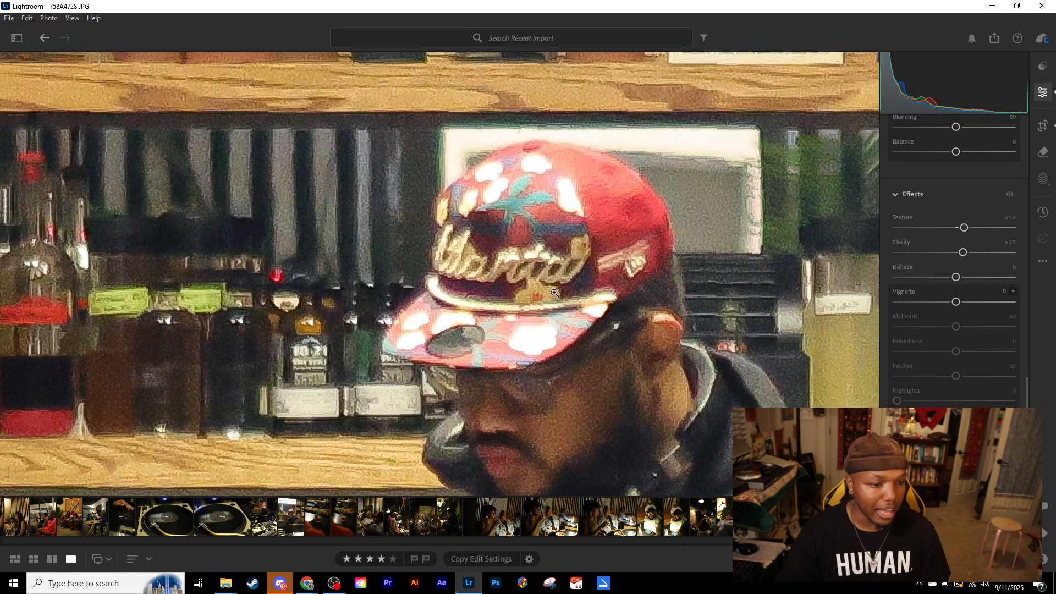
# - Show the whole bar photo and compare the edited version with the original
pyautogui.click(553, 292)
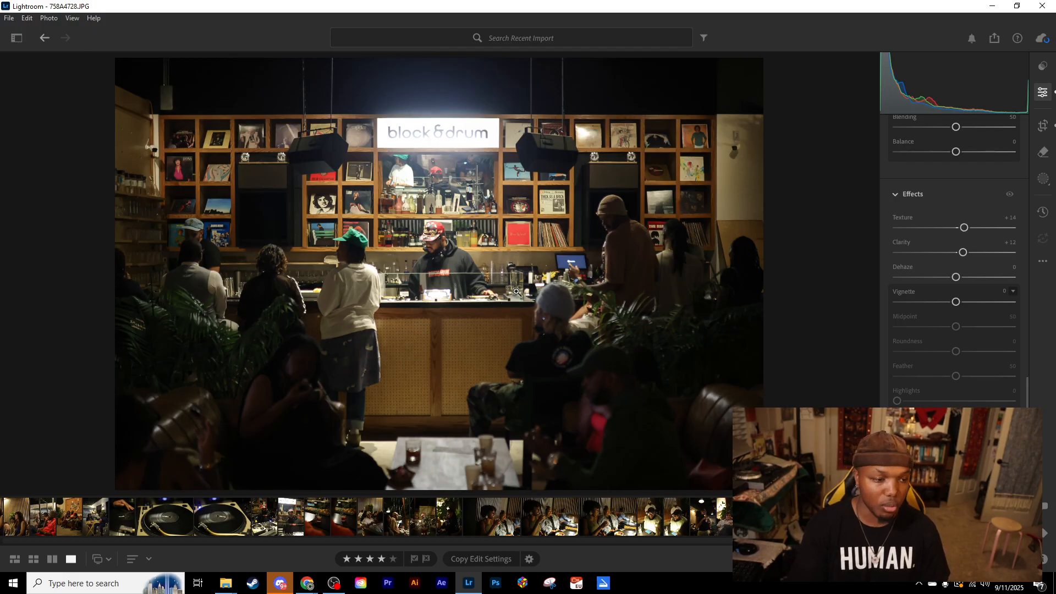
pyautogui.press('\\')
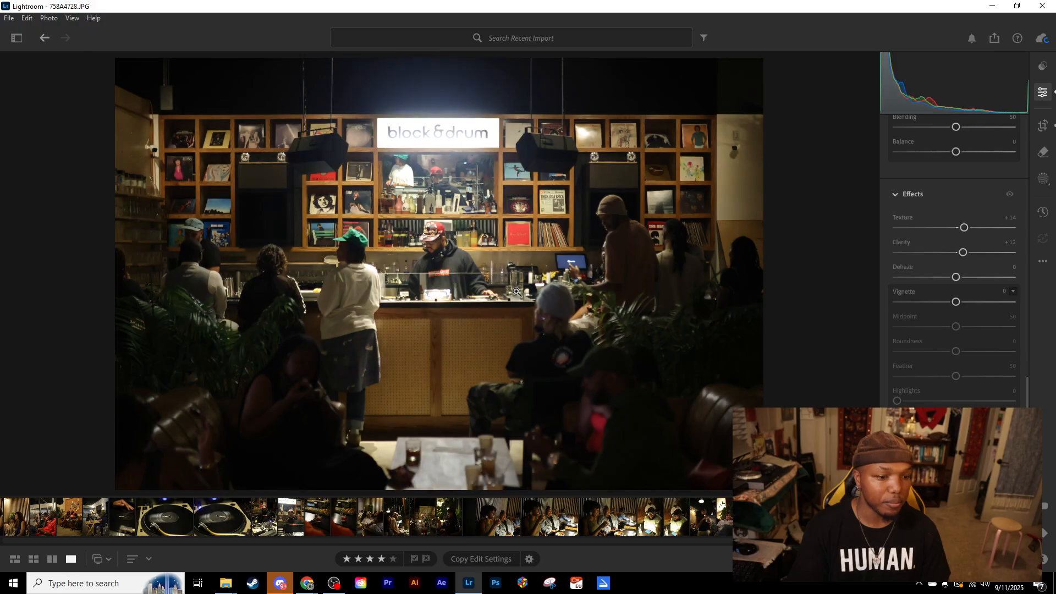
pyautogui.press('\\')
pyautogui.press('\\')
pyautogui.press('\\')
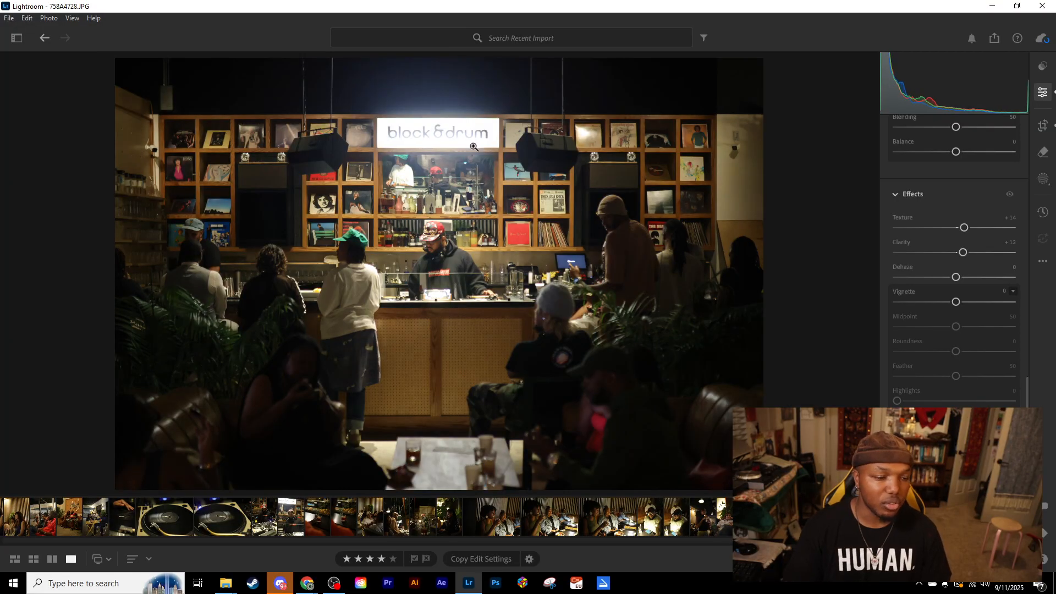
# - Compare the DJ with the original at a moderate magnification and return to the whole photo
pyautogui.click(435, 243)
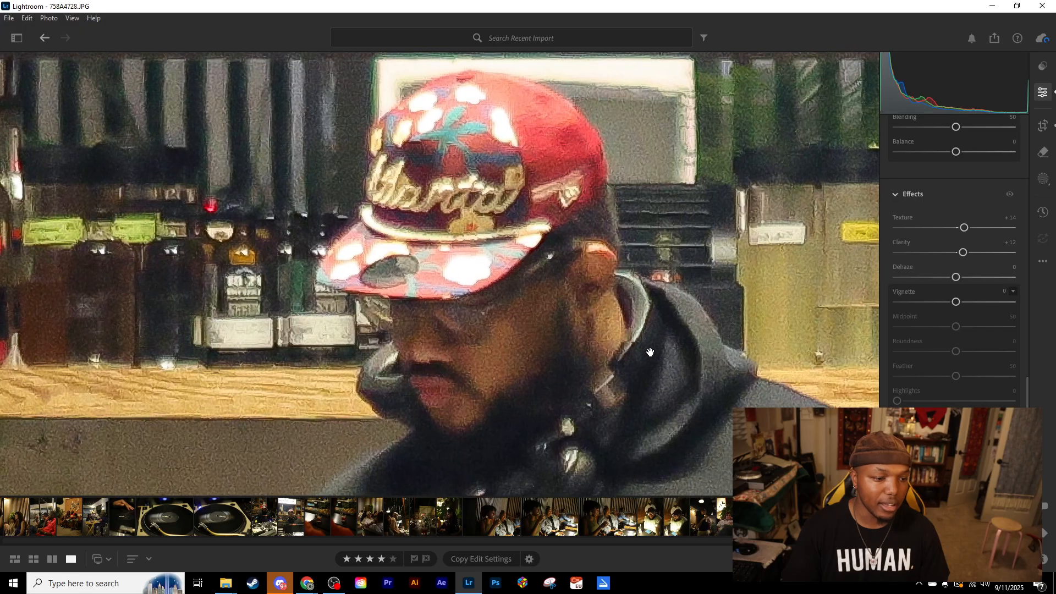
pyautogui.click(829, 558)
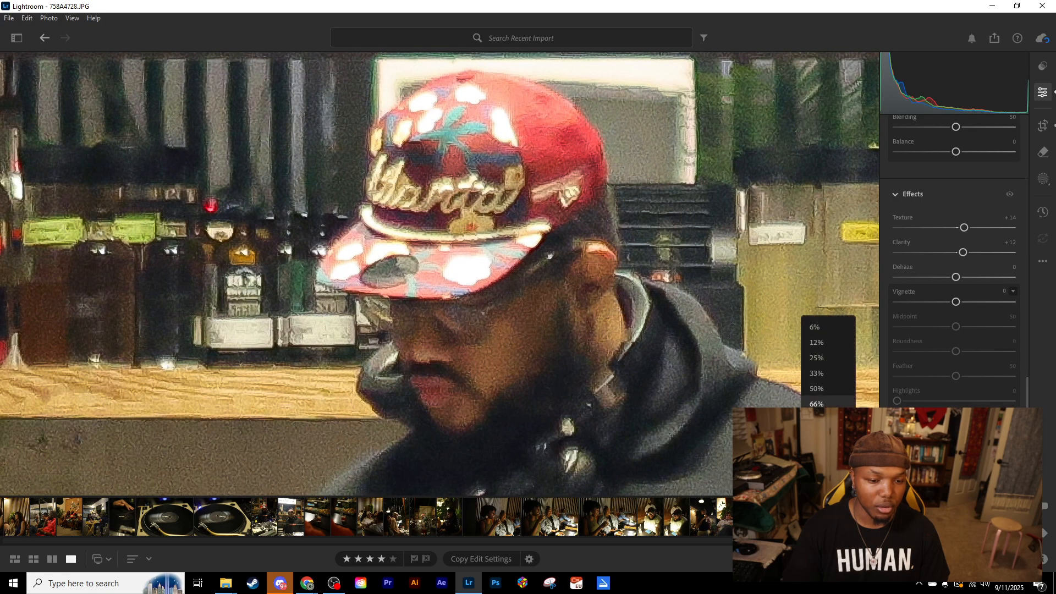
pyautogui.click(817, 419)
pyautogui.moveTo(577, 387); pyautogui.dragTo(497, 323)
pyautogui.press('\\')
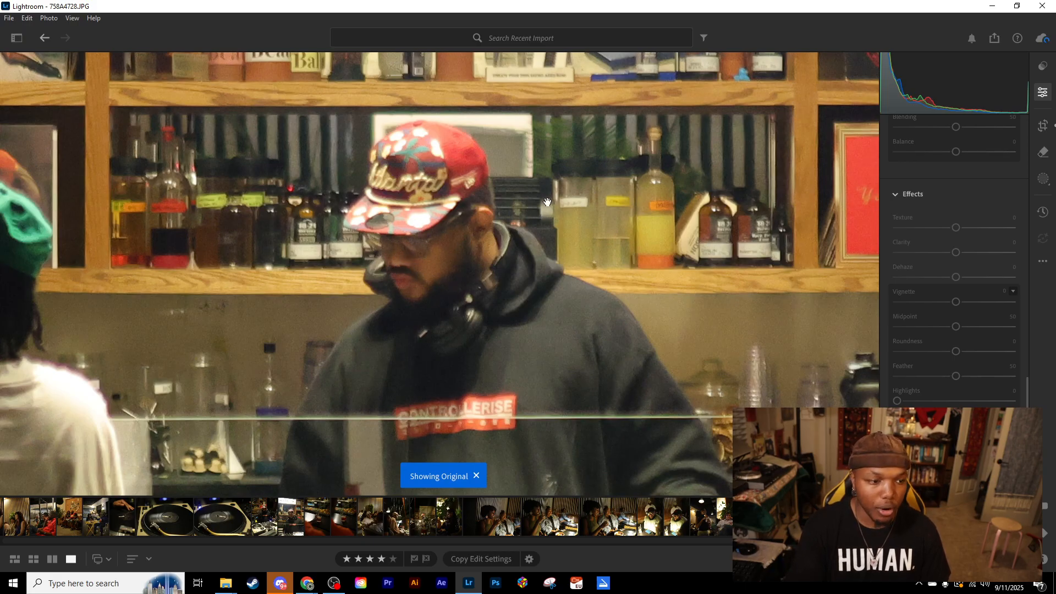
pyautogui.press('\\')
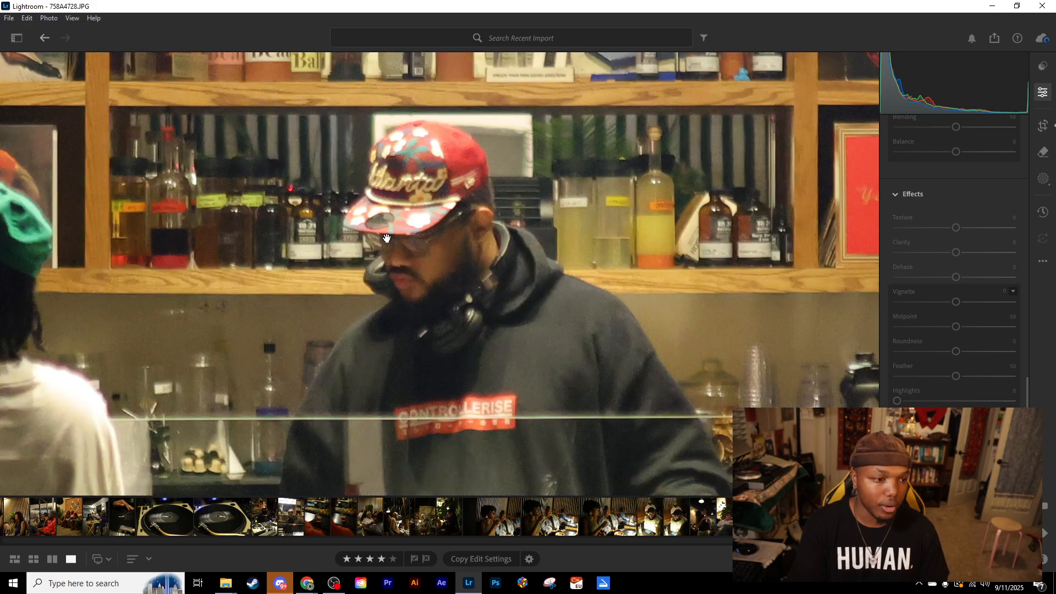
pyautogui.click(439, 245)
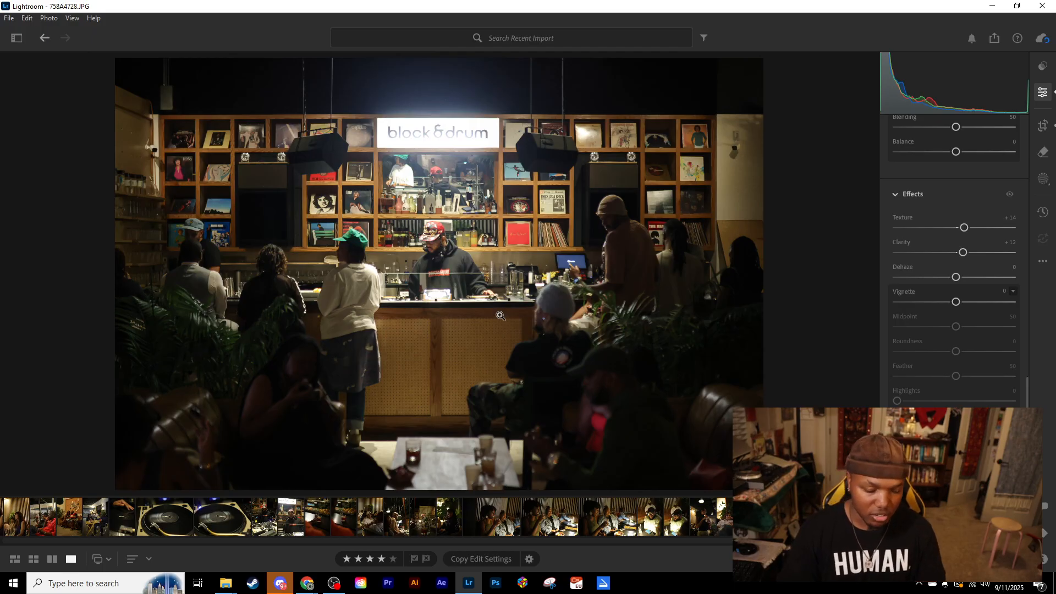
# - Read the description of the Exposure control and try a slight Exposure increase on the photo
pyautogui.scroll(10, 932, 390)
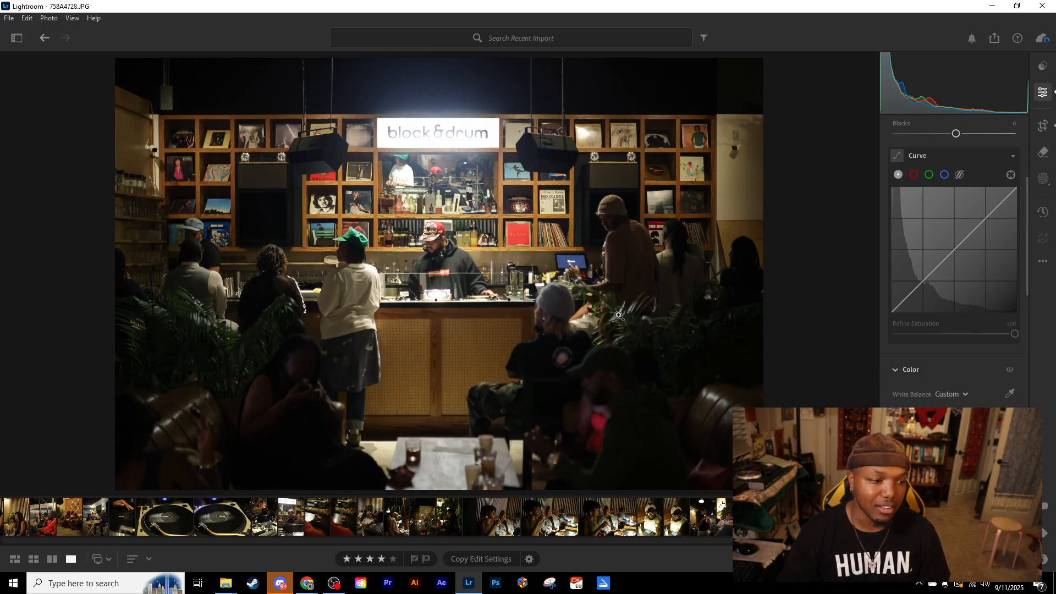
pyautogui.scroll(5, 941, 378)
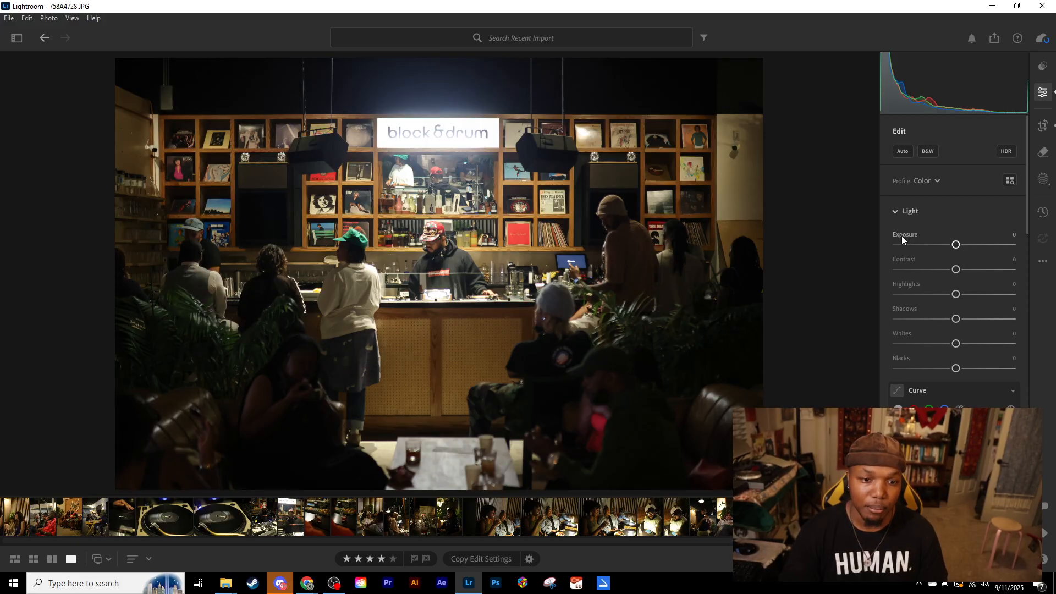
pyautogui.moveTo(902, 237)
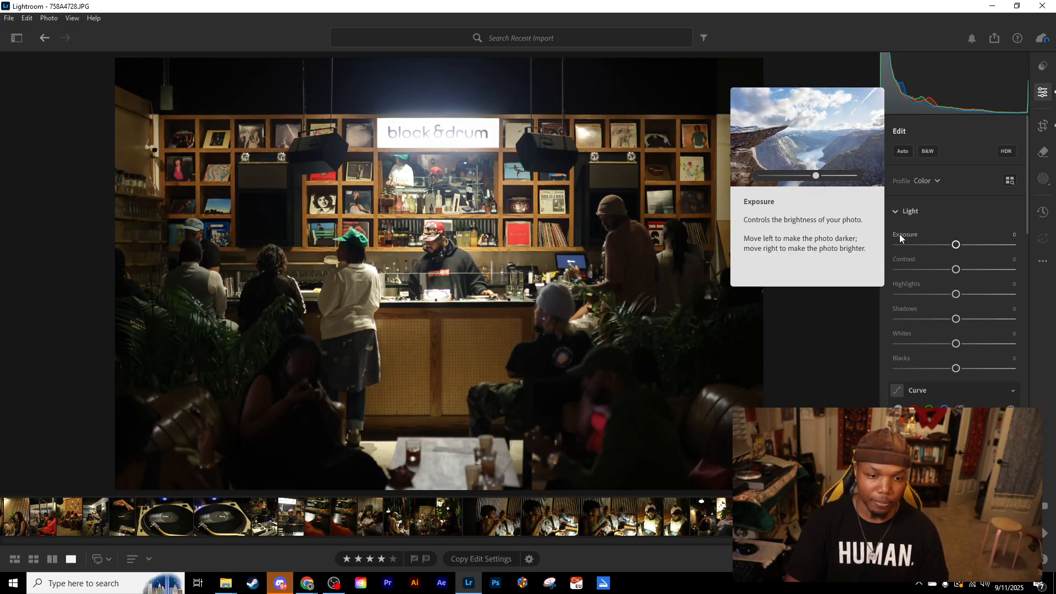
pyautogui.moveTo(956, 246)
pyautogui.mouseDown()
pyautogui.moveTo(934, 246)
pyautogui.moveTo(983, 248)
pyautogui.moveTo(962, 249)
pyautogui.mouseUp()
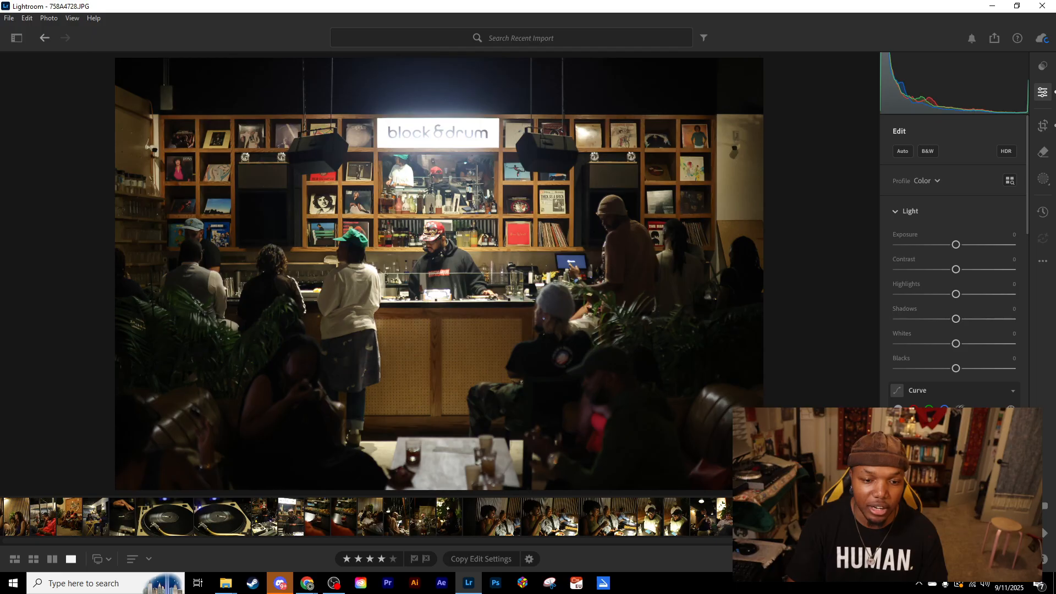
# - Try raising the photo's Exposure, up to about +1.54, and reset it to 0
pyautogui.moveTo(957, 249)
pyautogui.mouseDown()
pyautogui.moveTo(1004, 246)
pyautogui.moveTo(960, 249)
pyautogui.mouseUp()
pyautogui.doubleClick(960, 249)
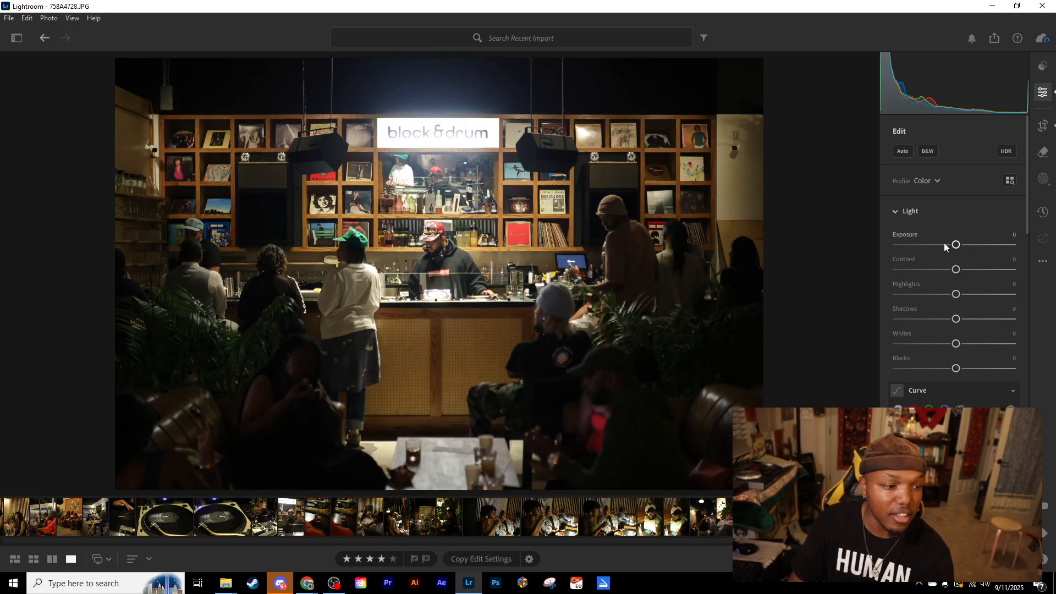
pyautogui.moveTo(960, 247); pyautogui.dragTo(976, 246)
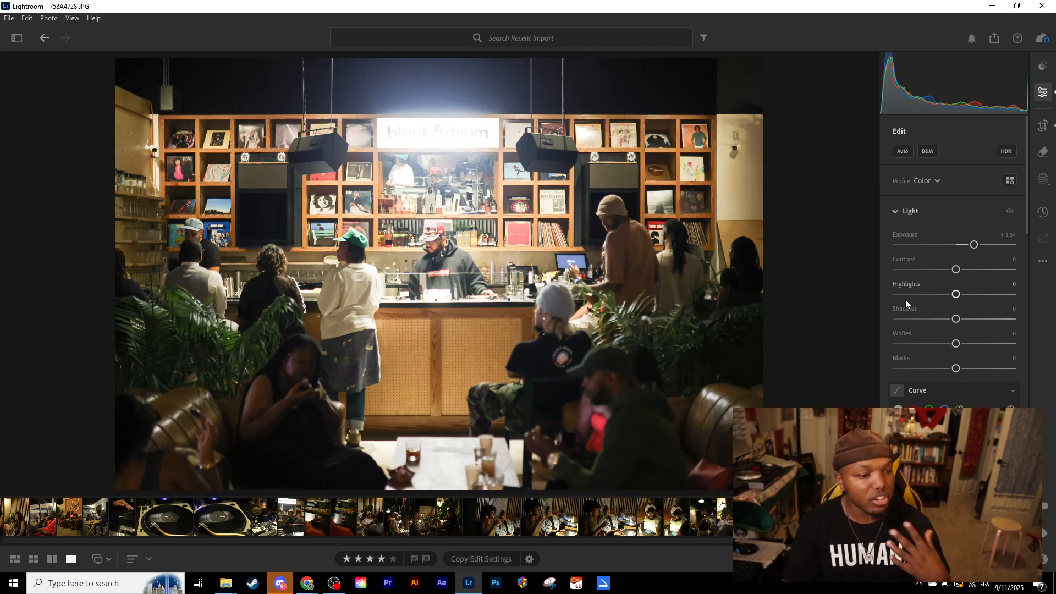
pyautogui.doubleClick(974, 245)
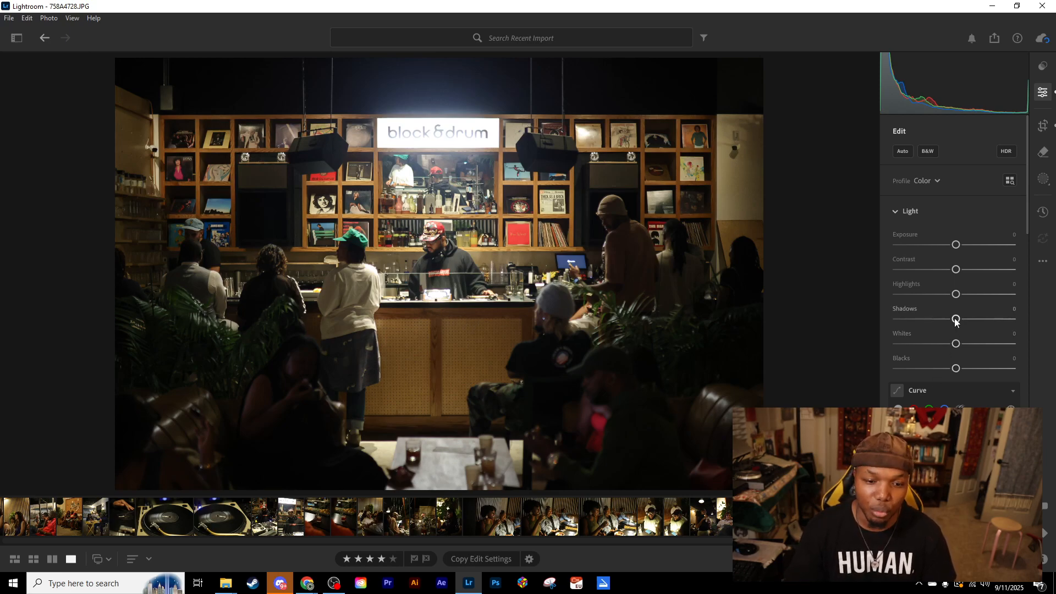
# - Brighten the photo's Shadows to +40 and lower the Highlights to −18
pyautogui.moveTo(955, 319); pyautogui.dragTo(994, 317)
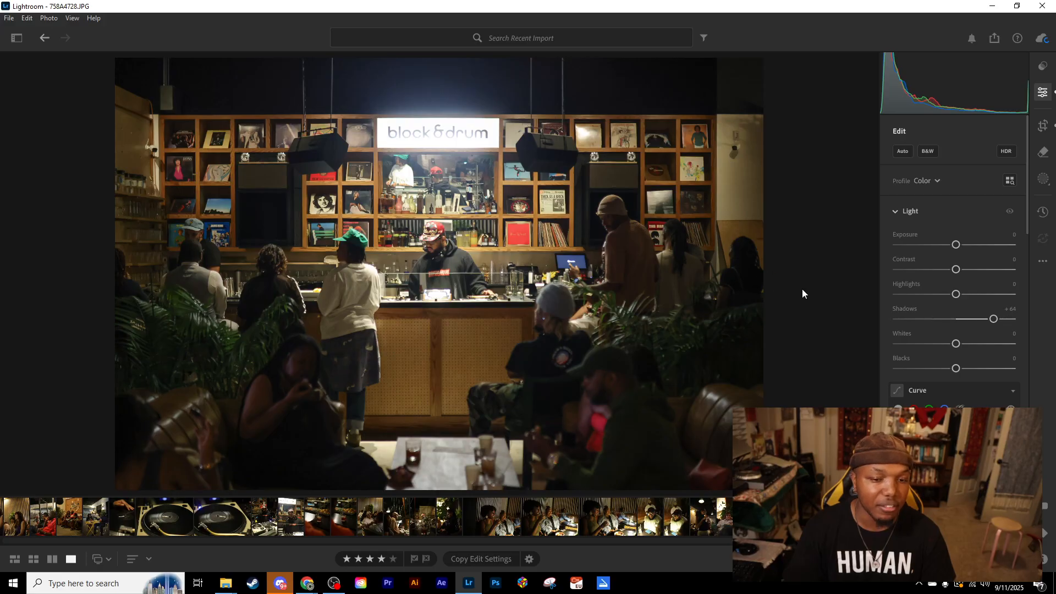
pyautogui.moveTo(967, 321)
pyautogui.mouseDown()
pyautogui.moveTo(982, 321)
pyautogui.moveTo(957, 319)
pyautogui.moveTo(989, 321)
pyautogui.moveTo(979, 320)
pyautogui.mouseUp()
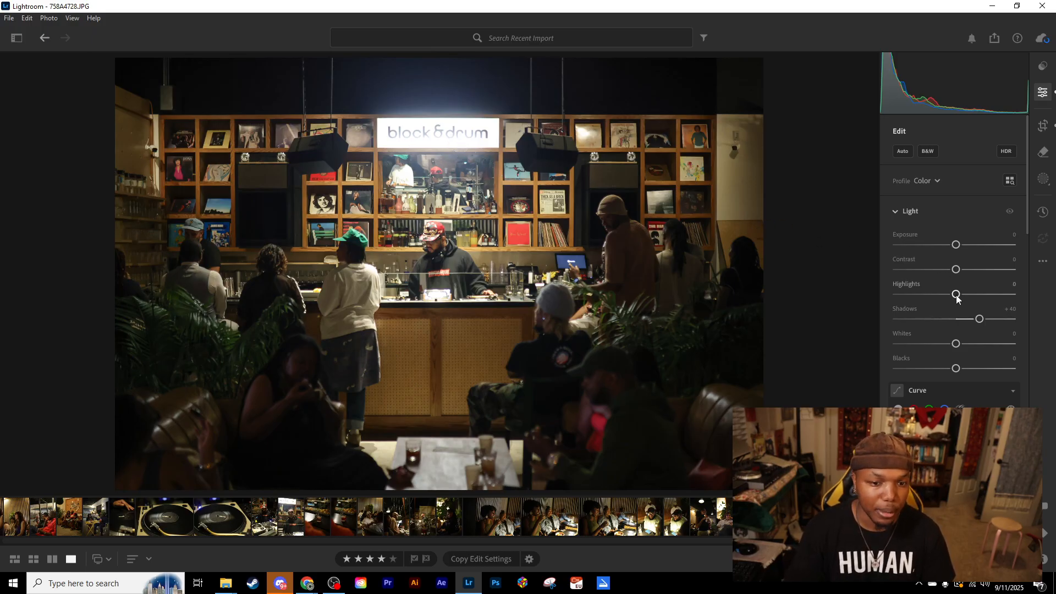
pyautogui.moveTo(956, 295)
pyautogui.mouseDown()
pyautogui.moveTo(860, 301)
pyautogui.moveTo(952, 297)
pyautogui.mouseUp()
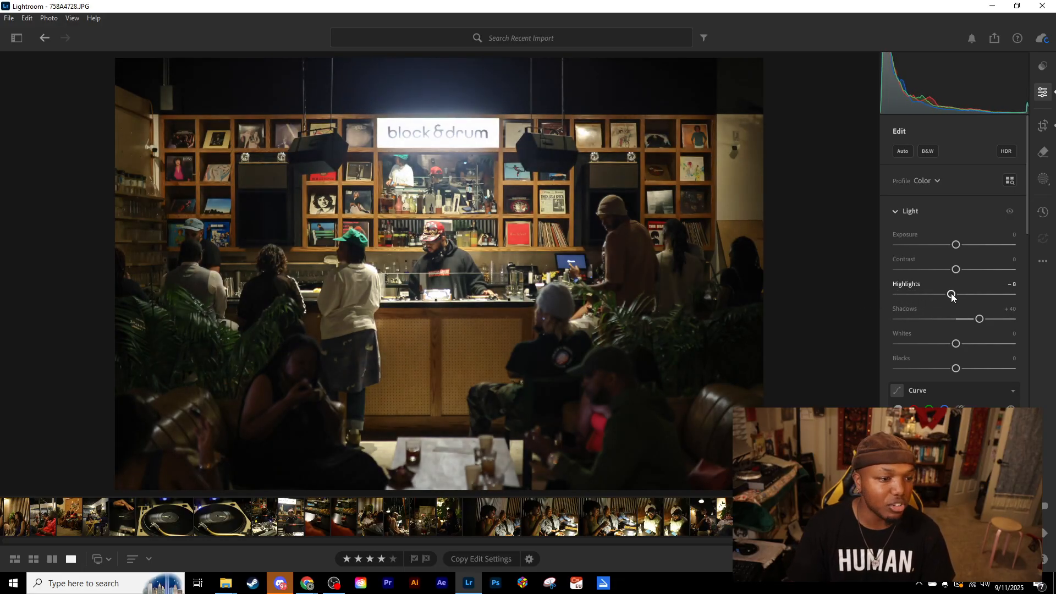
pyautogui.press('Down')
pyautogui.press('Down')
pyautogui.press('Up')
pyautogui.press('Down')
pyautogui.press('Down')
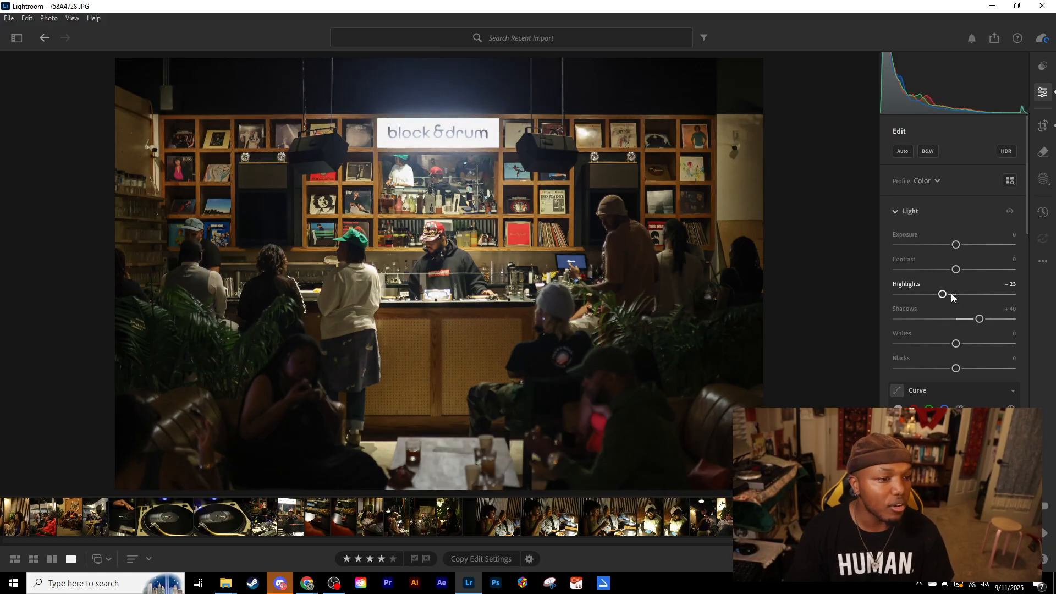
pyautogui.press('Up')
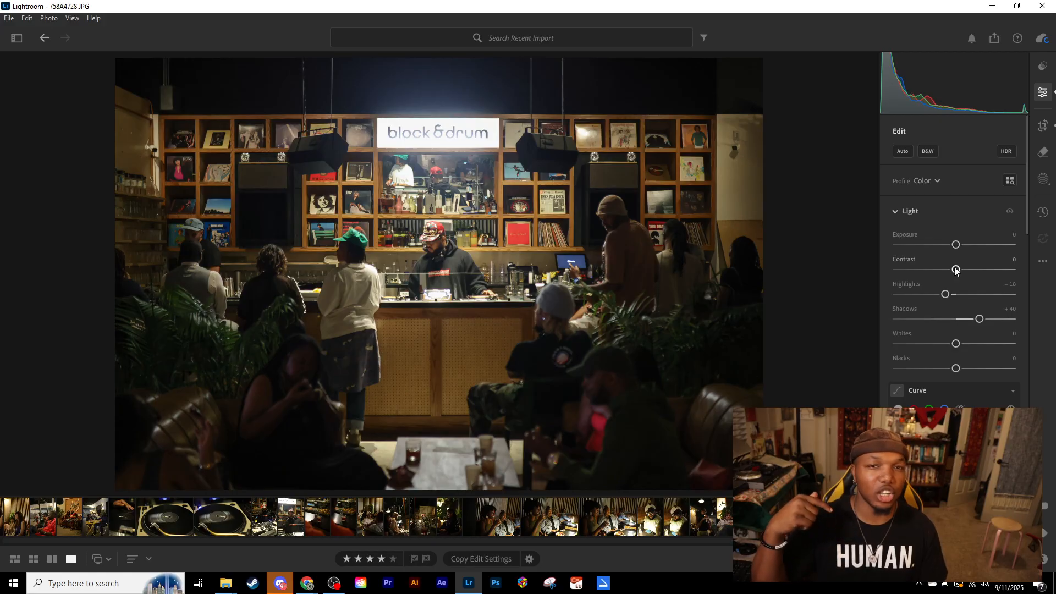
# - Try Clarity at +100 on the bar photo and undo the change
pyautogui.scroll(-4, 966, 242)
pyautogui.scroll(-8, 965, 250)
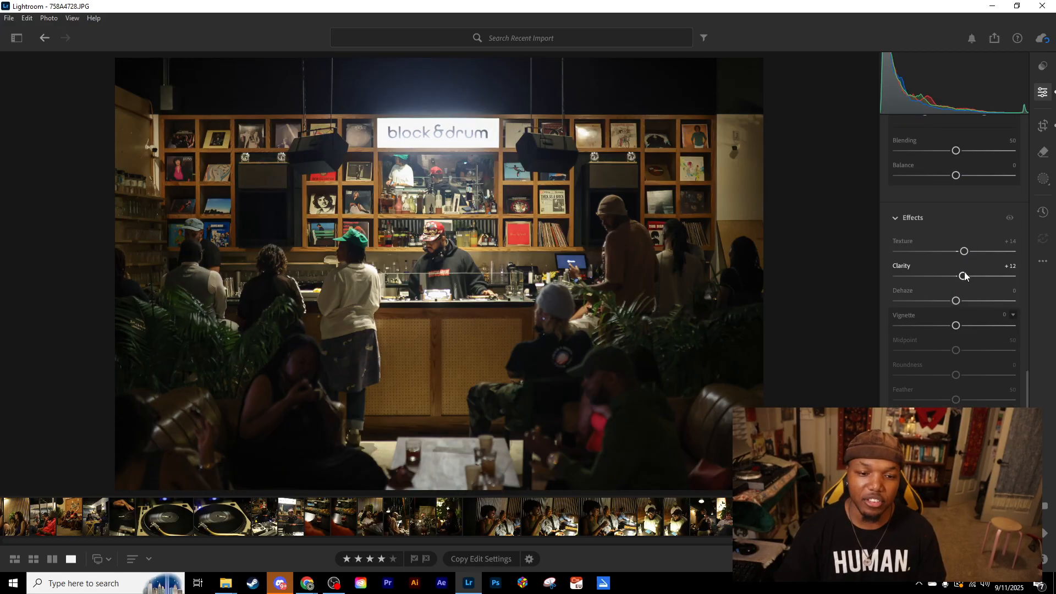
pyautogui.moveTo(962, 276); pyautogui.dragTo(1018, 283)
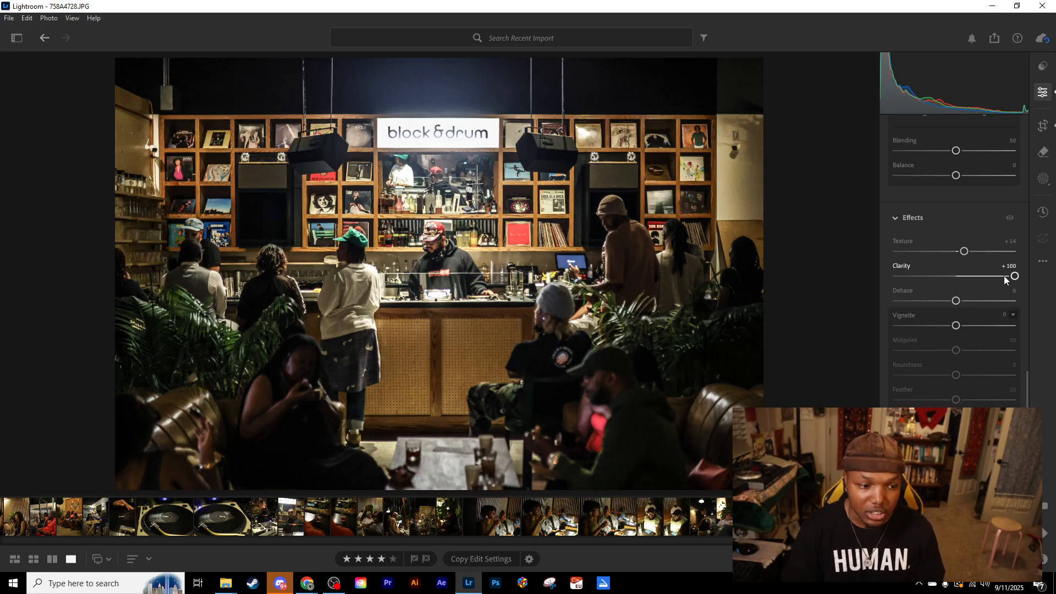
pyautogui.hotkey('ctrl', 'z')
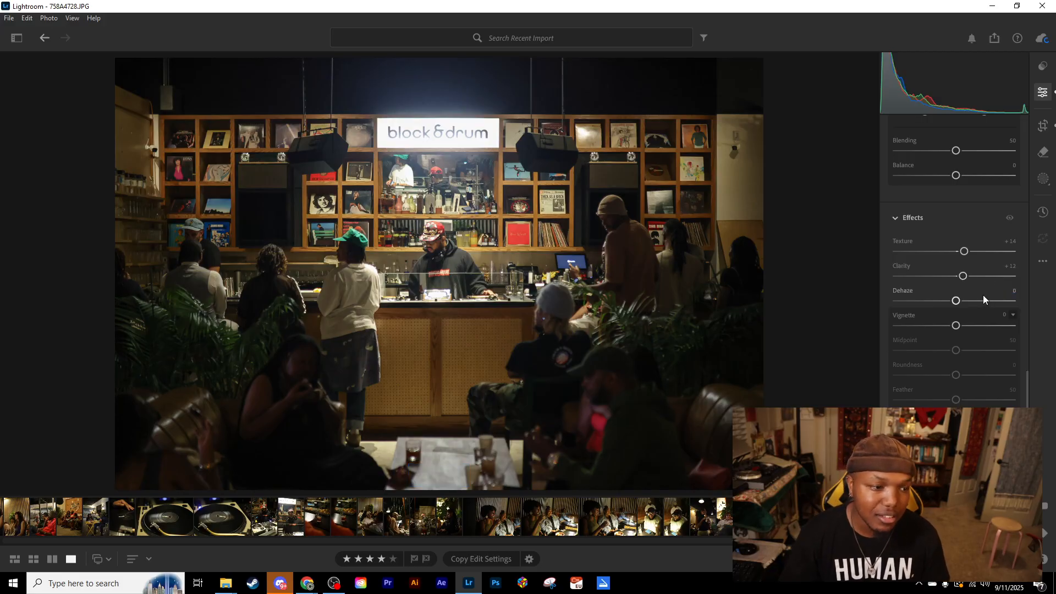
# - Lower Highlights to −23 and compare the edited photo with the original
pyautogui.scroll(15, 982, 295)
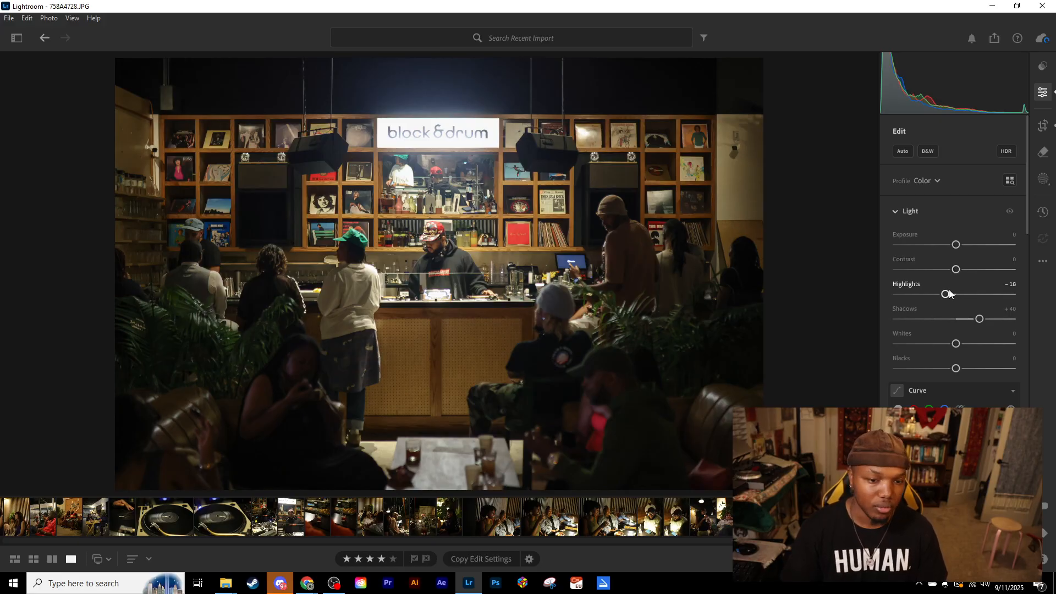
pyautogui.moveTo(946, 295); pyautogui.dragTo(943, 296)
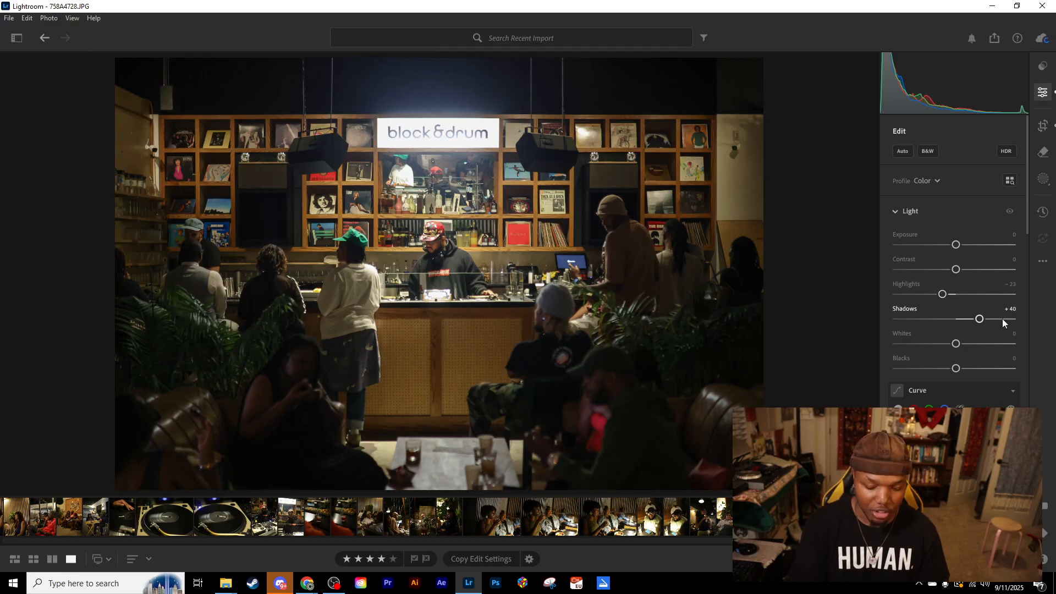
pyautogui.press('\\')
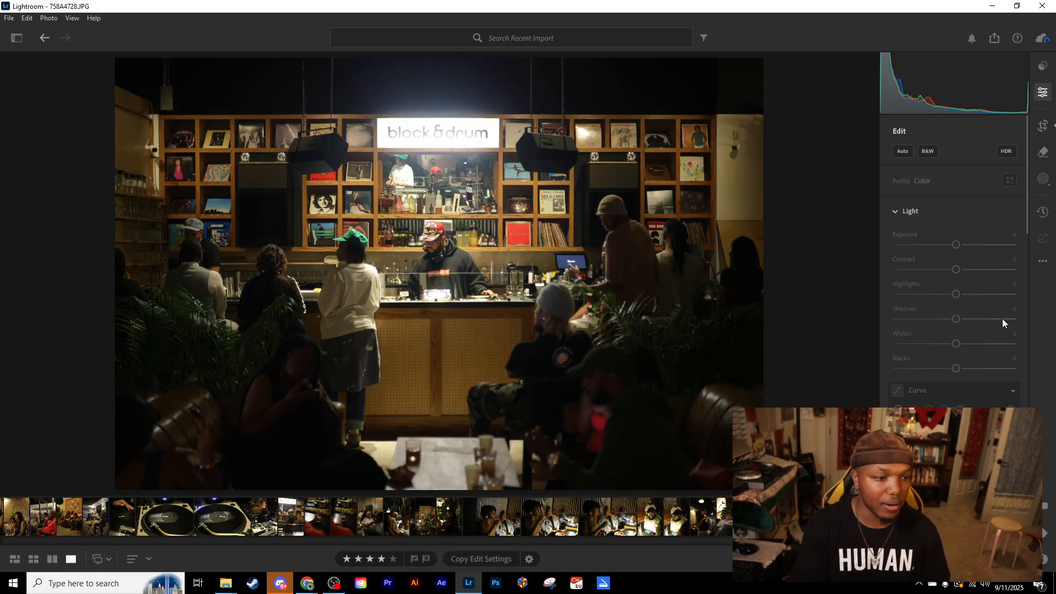
pyautogui.press('\\')
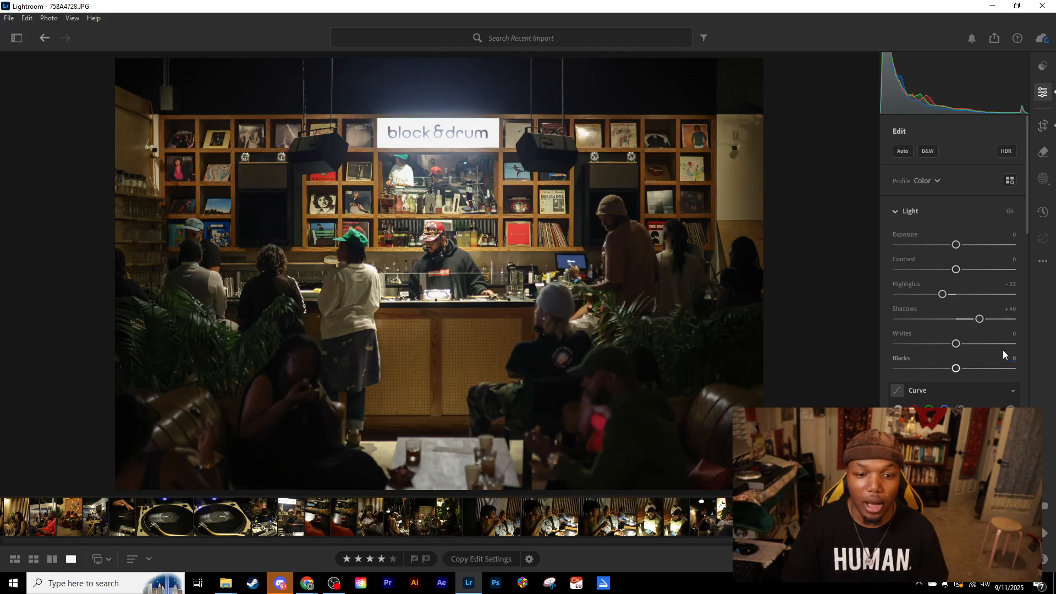
# - Set the white balance Temp to −1 and compare the edited photo repeatedly with the original
pyautogui.scroll(-5, 951, 374)
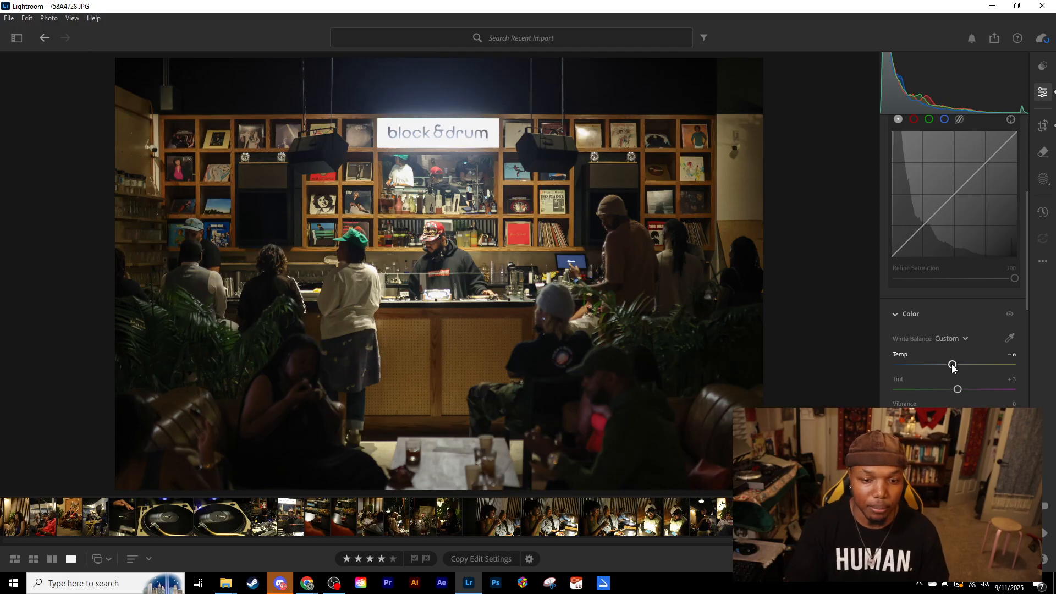
pyautogui.moveTo(952, 365); pyautogui.dragTo(953, 365)
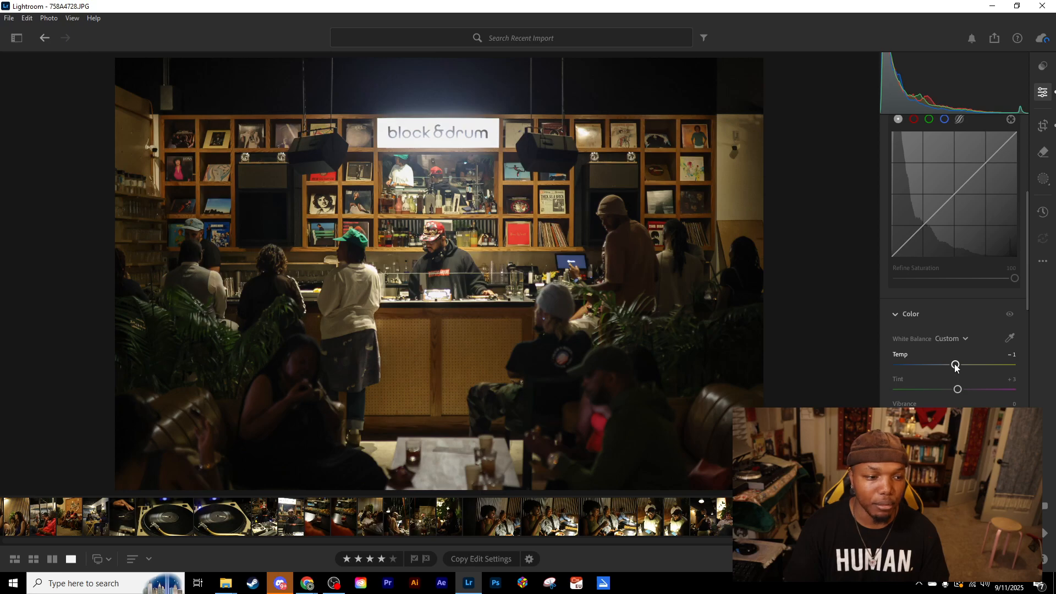
pyautogui.press('\\')
pyautogui.press('\\')
pyautogui.press('\\')
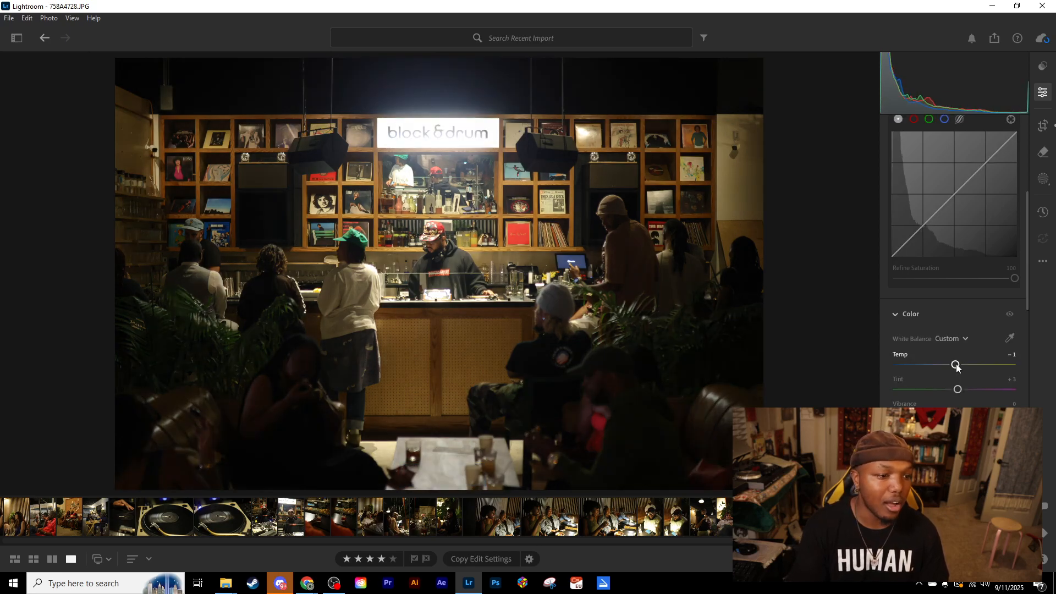
pyautogui.press('\\')
pyautogui.press('\\')
pyautogui.press('\\')
pyautogui.press('\\')
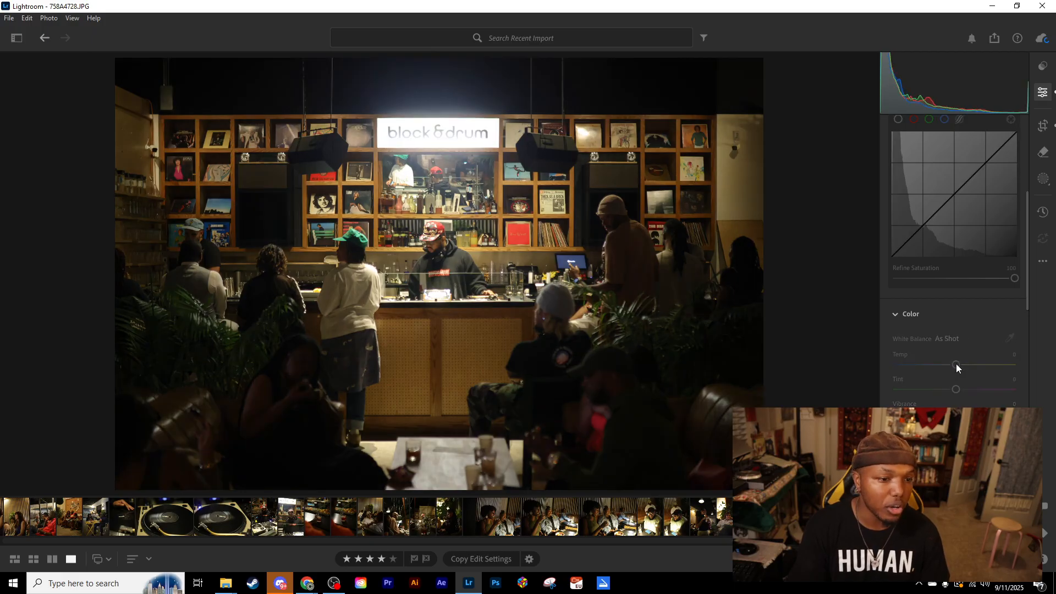
pyautogui.press('\\')
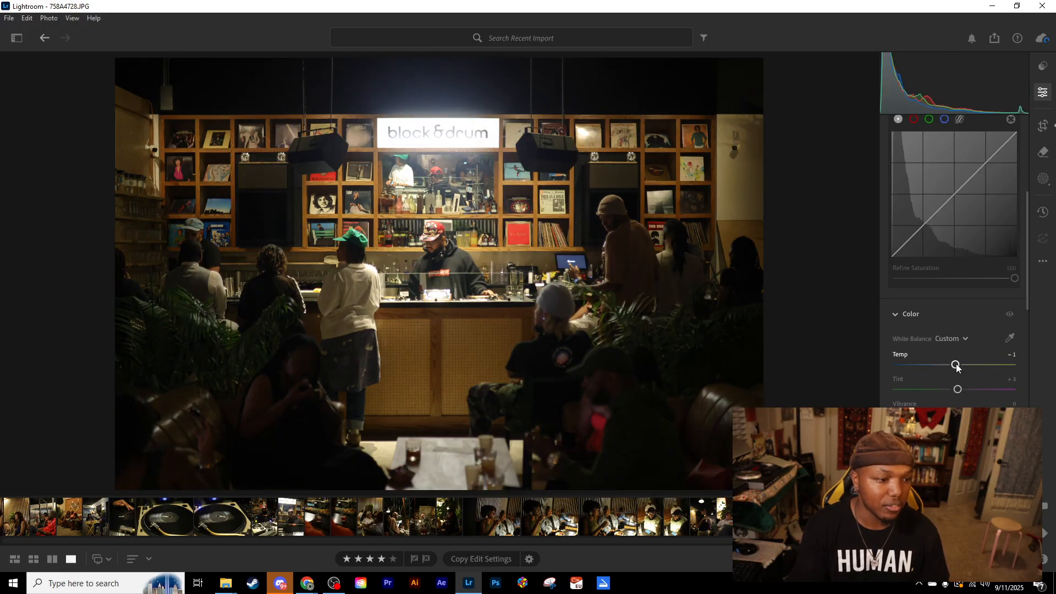
# - Raise Exposure to +0.19 and Contrast to +9
pyautogui.scroll(10, 957, 366)
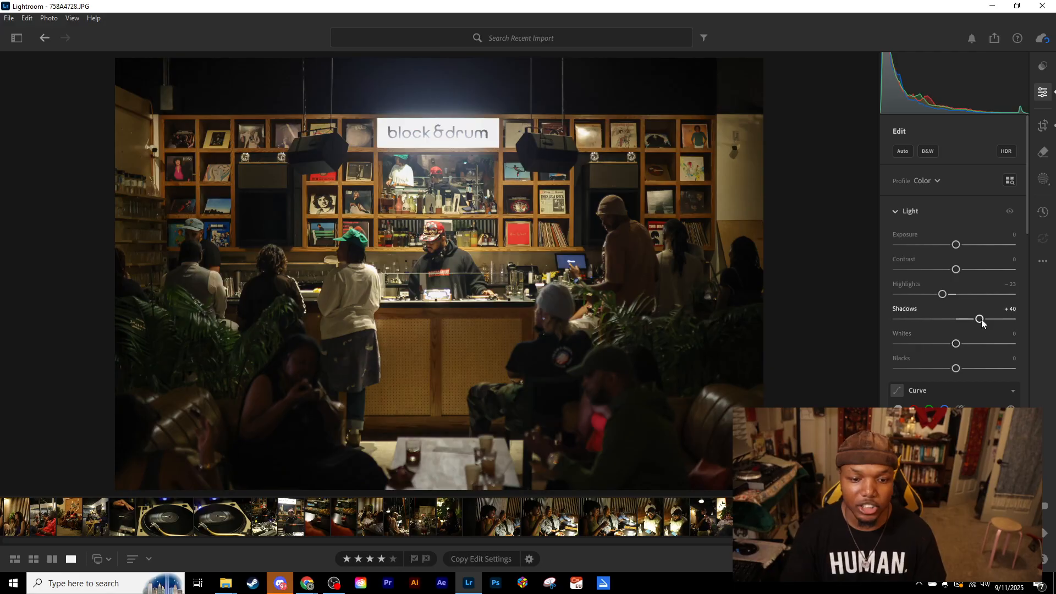
pyautogui.moveTo(956, 248); pyautogui.dragTo(958, 270)
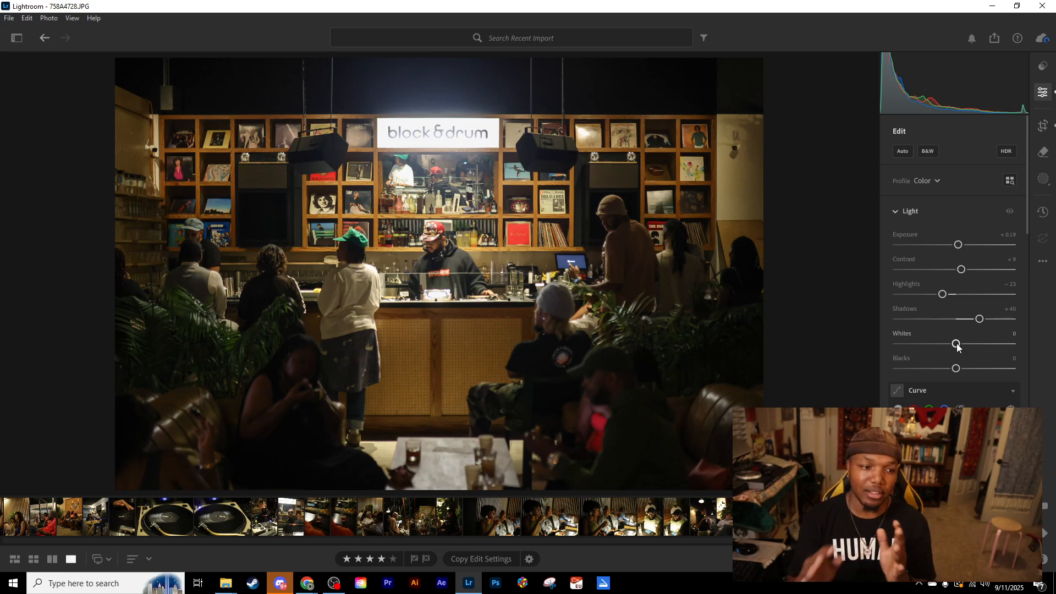
# - Try Whites at both extremes, −100 and +100, and reset it to 0
pyautogui.moveTo(957, 345); pyautogui.dragTo(897, 341)
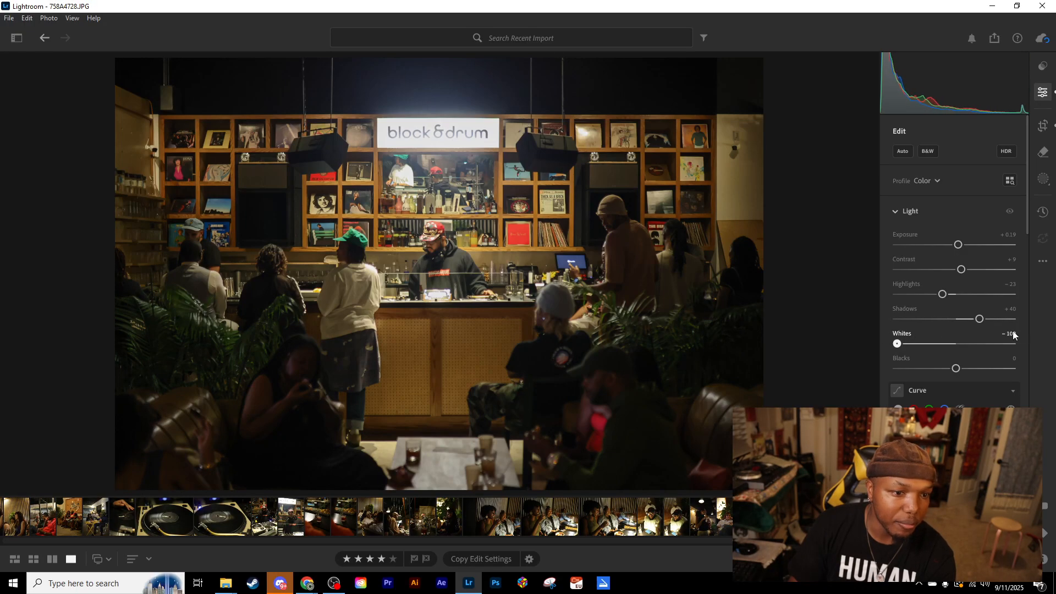
pyautogui.moveTo(1004, 331); pyautogui.dragTo(1032, 336)
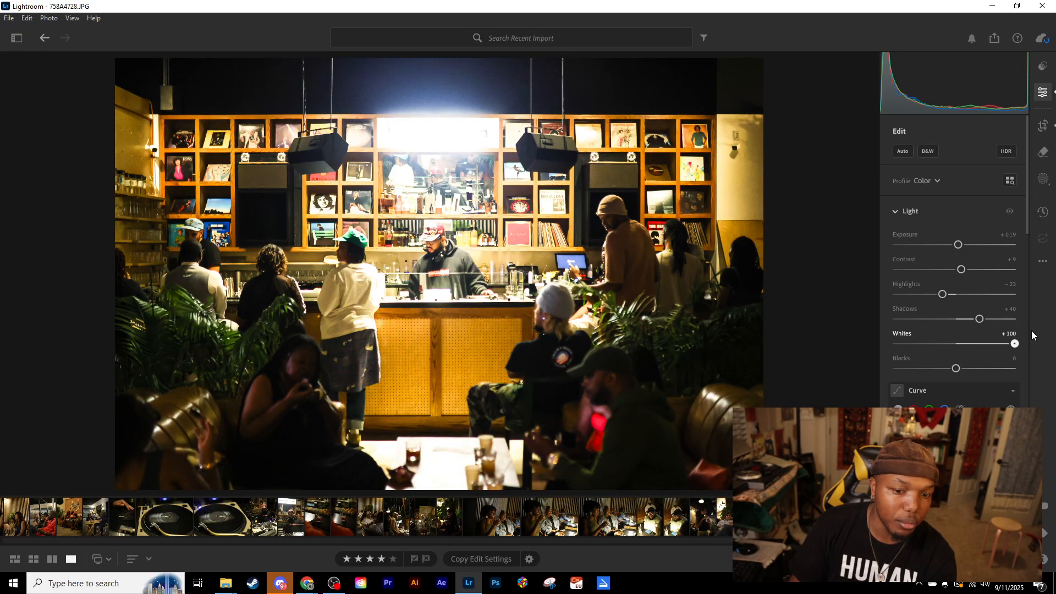
pyautogui.doubleClick(960, 344)
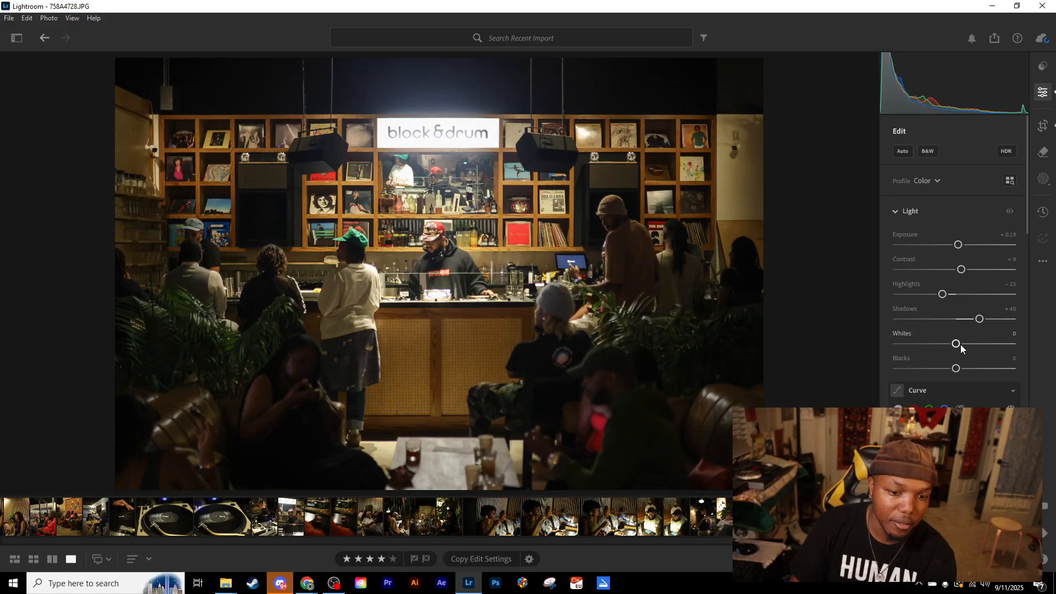
# - Compare the brightening effect of Highlights and Whites at +100, and return both to 0
pyautogui.moveTo(946, 295); pyautogui.dragTo(1042, 301)
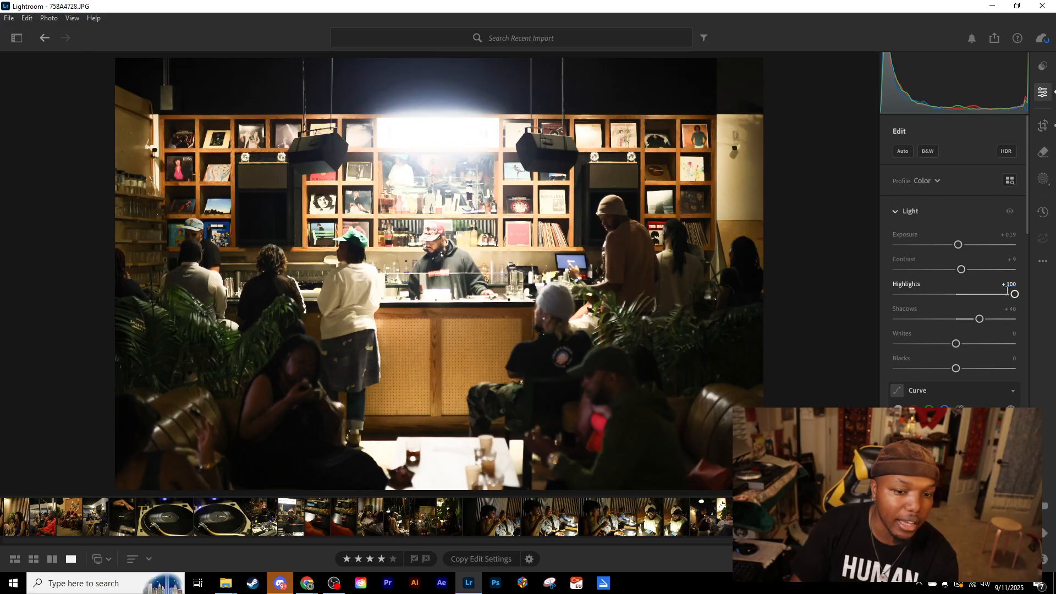
pyautogui.moveTo(1011, 298); pyautogui.dragTo(955, 295)
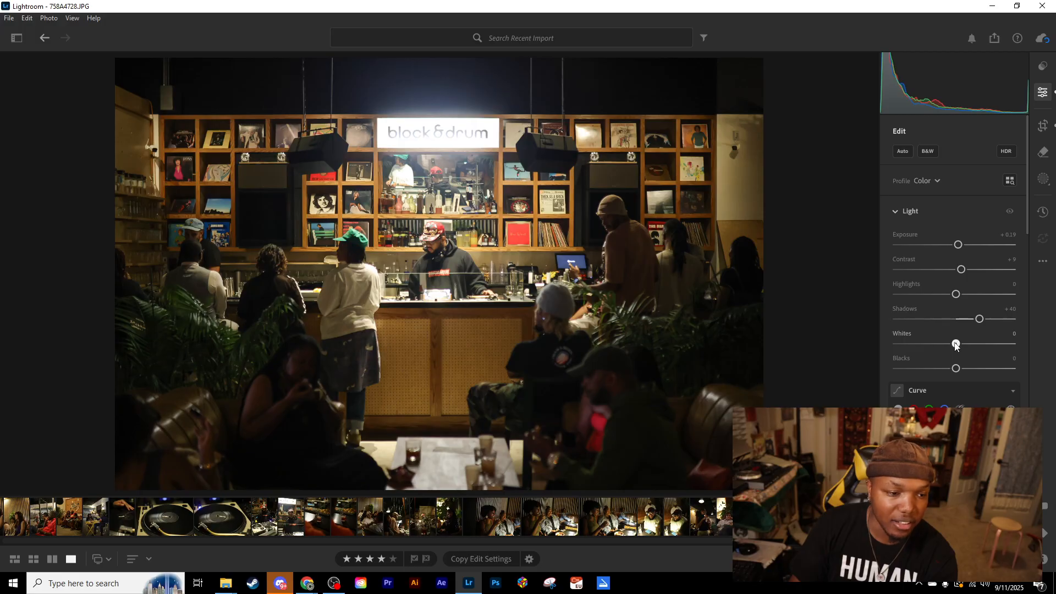
pyautogui.moveTo(956, 344); pyautogui.dragTo(1014, 344)
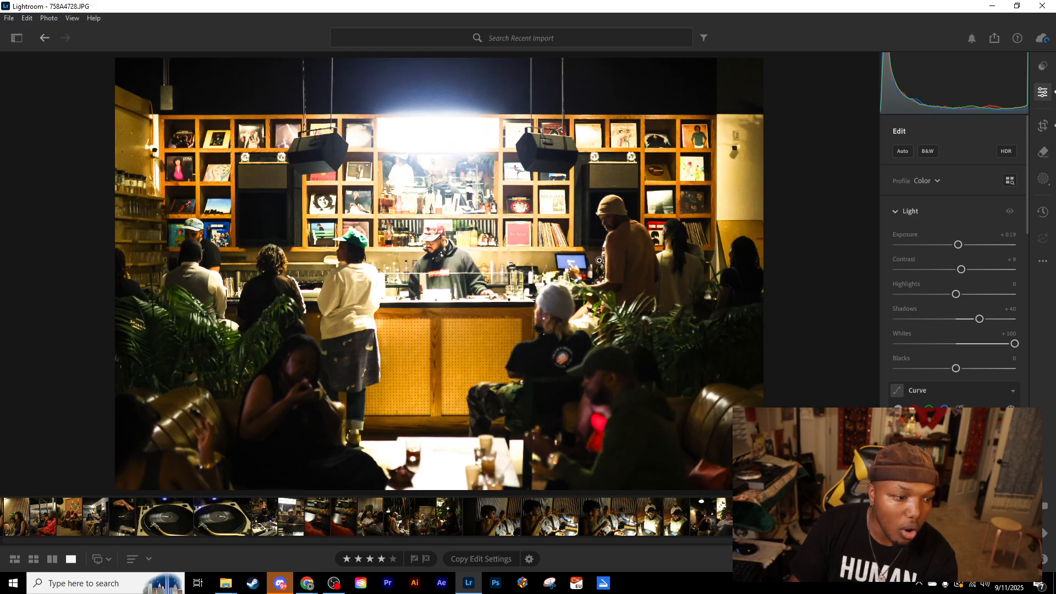
pyautogui.moveTo(1015, 345); pyautogui.dragTo(967, 346)
pyautogui.moveTo(955, 296); pyautogui.dragTo(934, 295)
pyautogui.moveTo(1025, 297); pyautogui.dragTo(957, 295)
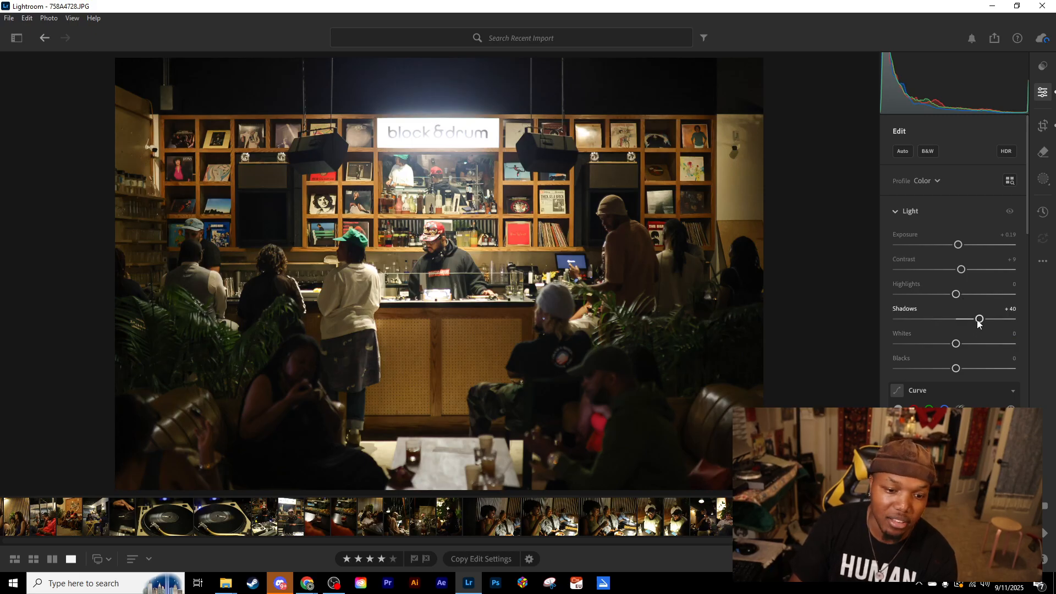
# - Try brighter Shadows and fully lowered Blacks, undoing the Shadows change and resetting Blacks to 0
pyautogui.moveTo(978, 324)
pyautogui.mouseDown()
pyautogui.moveTo(933, 321)
pyautogui.moveTo(1027, 309)
pyautogui.moveTo(936, 319)
pyautogui.moveTo(1030, 319)
pyautogui.moveTo(989, 319)
pyautogui.mouseUp()
pyautogui.hotkey('ctrl', 'z')
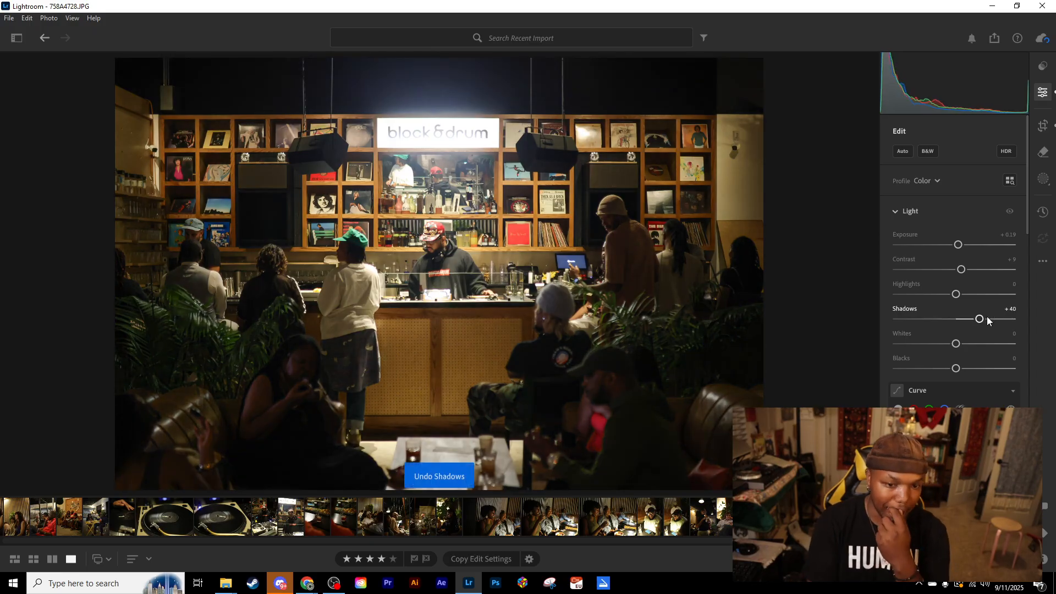
pyautogui.moveTo(957, 368); pyautogui.dragTo(886, 375)
pyautogui.doubleClick(896, 369)
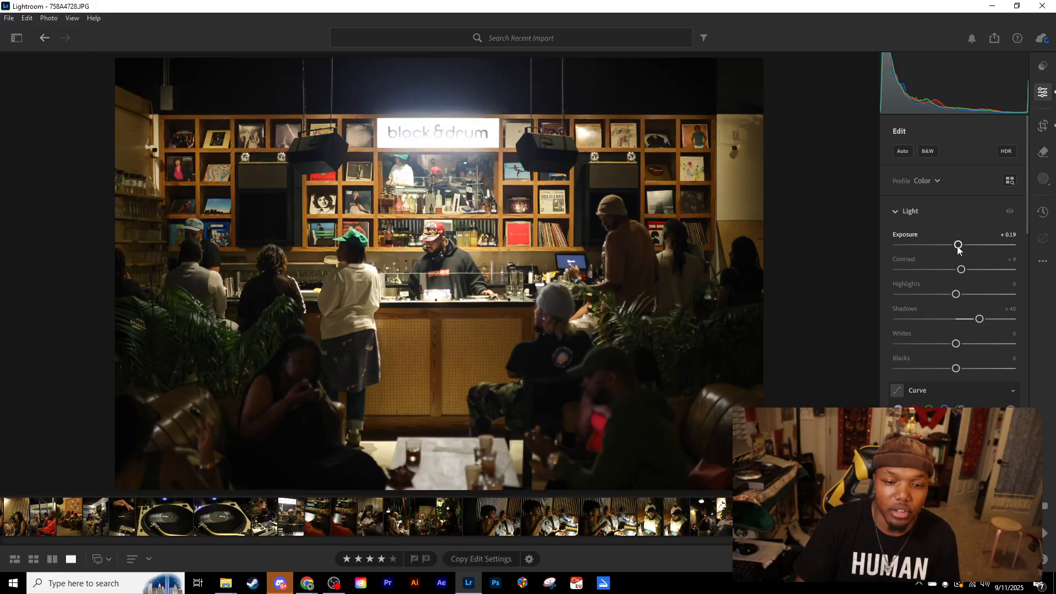
# - Try Contrast at −59 combined with Blacks at −45, and reset both to 0
pyautogui.moveTo(962, 271); pyautogui.dragTo(920, 271)
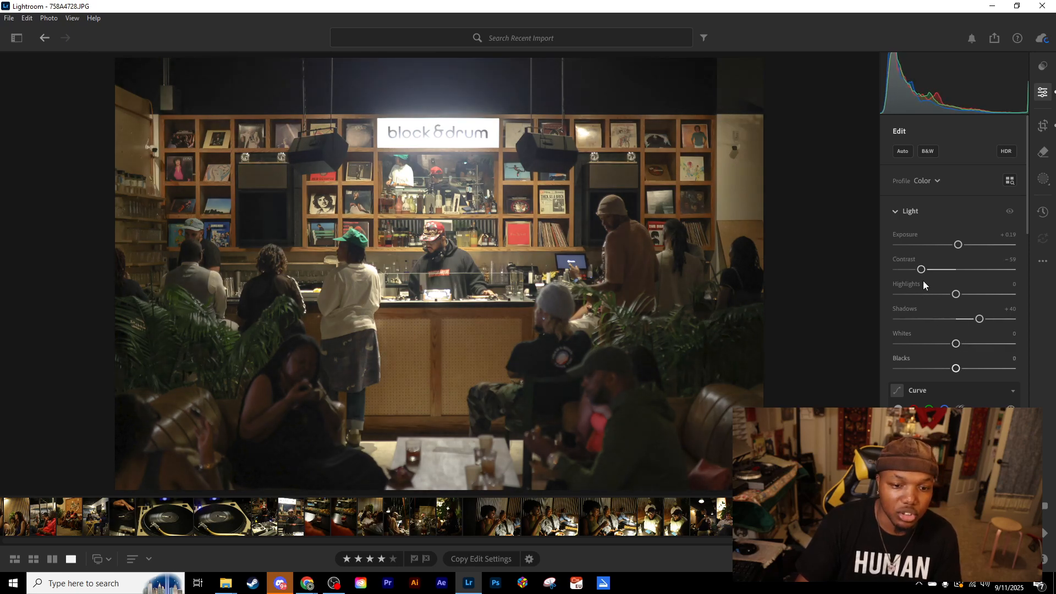
pyautogui.moveTo(956, 369); pyautogui.dragTo(929, 370)
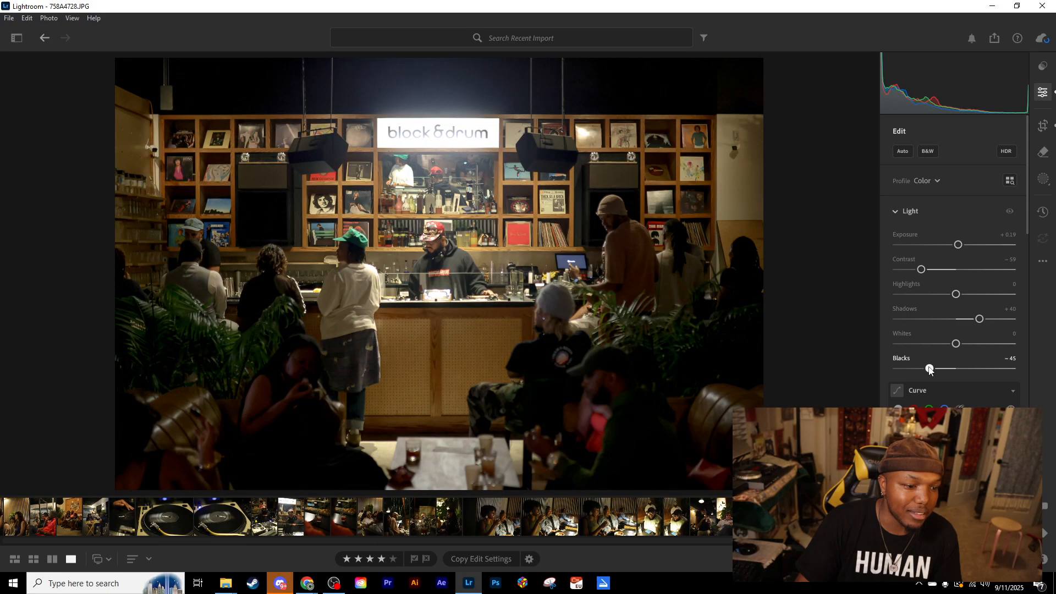
pyautogui.doubleClick(930, 368)
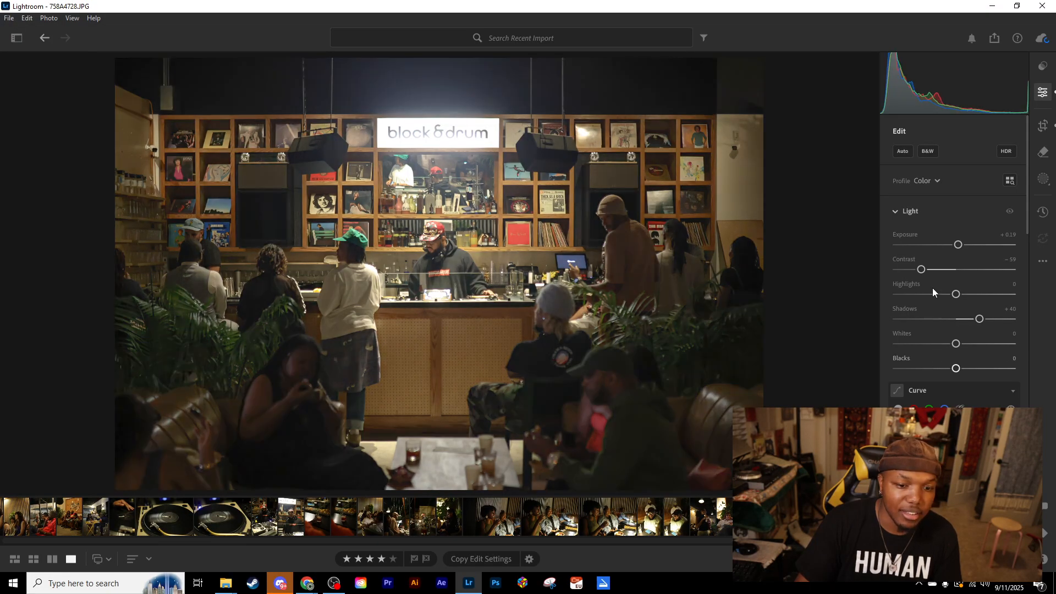
pyautogui.doubleClick(922, 269)
# - Raise Shadows to +100 and lower Blacks to −43
pyautogui.moveTo(979, 319); pyautogui.dragTo(1018, 322)
pyautogui.moveTo(957, 370); pyautogui.dragTo(928, 372)
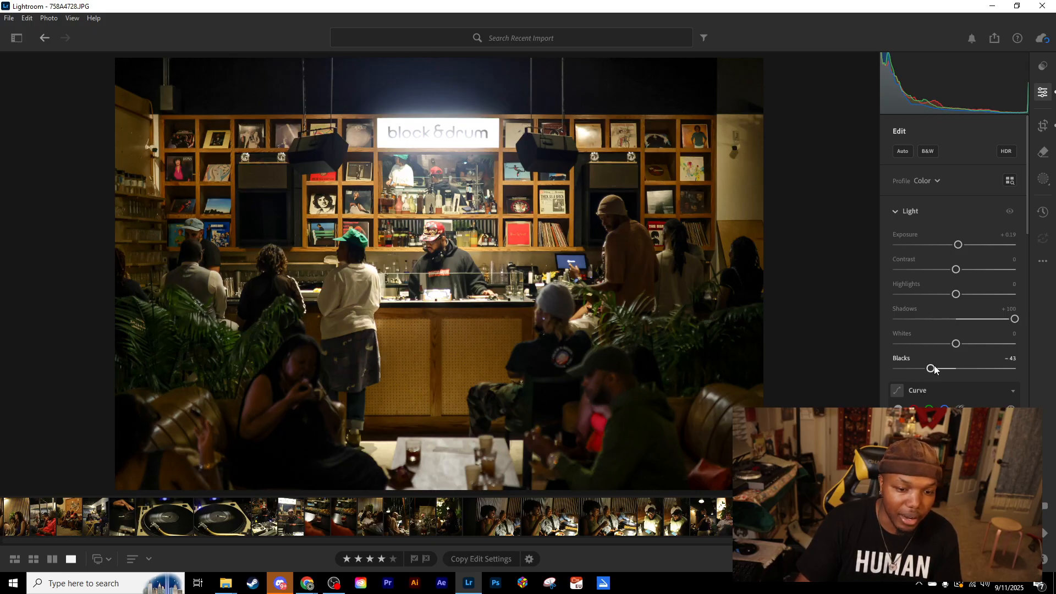
# - Try Blacks at −5, inspect the seated people in the foreground, try Blacks at −37, and undo that last change
pyautogui.moveTo(931, 369); pyautogui.dragTo(957, 370)
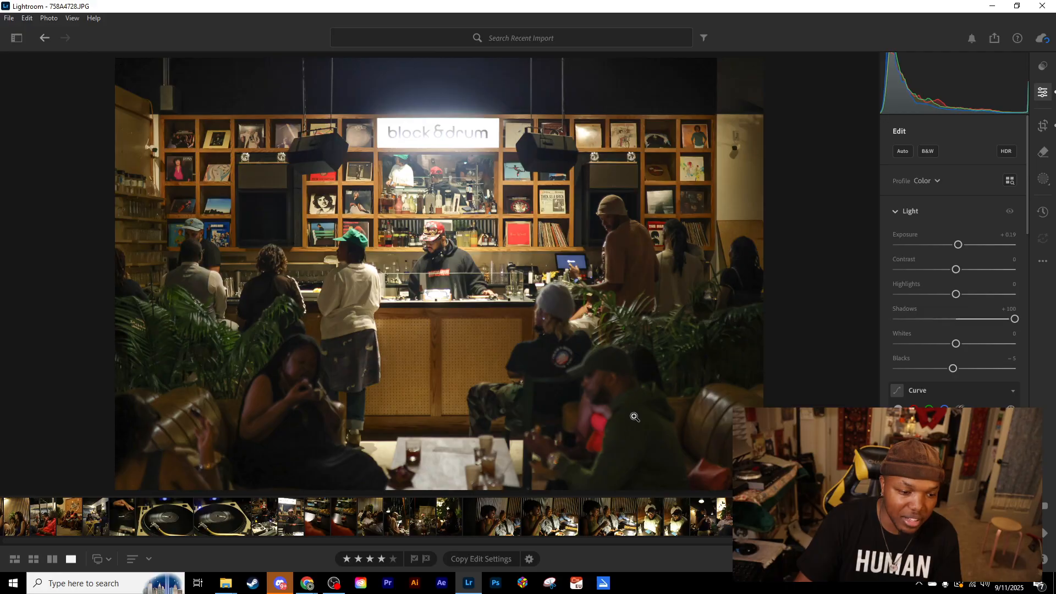
pyautogui.click(629, 426)
pyautogui.click(625, 421)
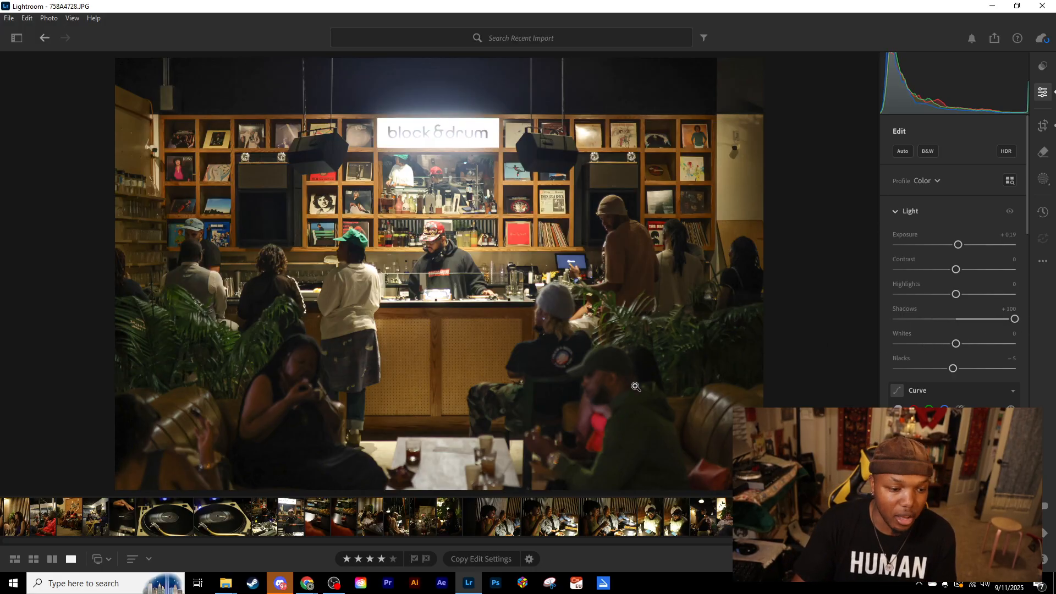
pyautogui.moveTo(953, 370); pyautogui.dragTo(935, 369)
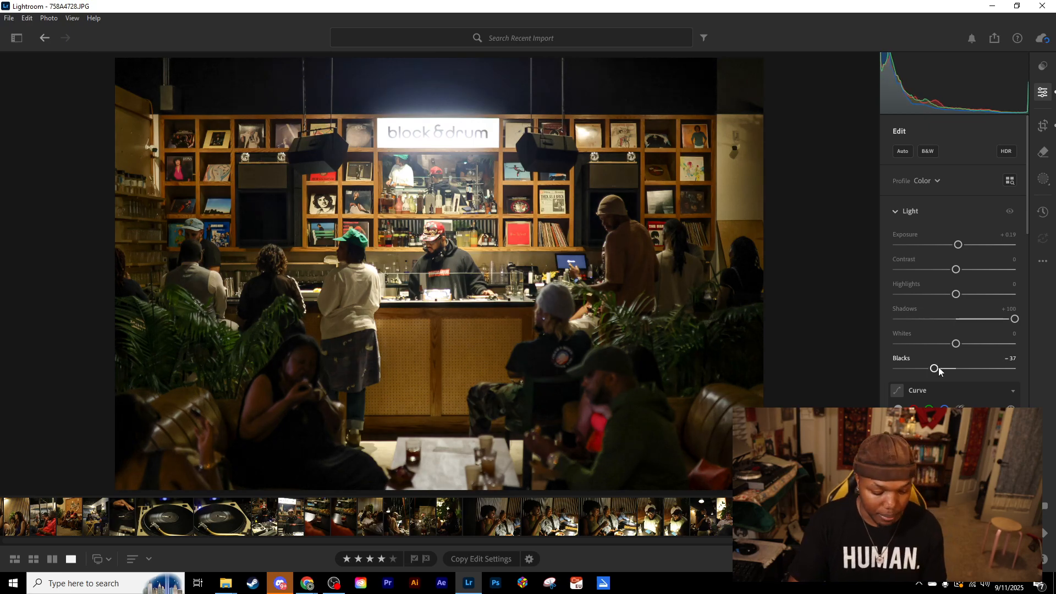
pyautogui.hotkey('ctrl', 'z')
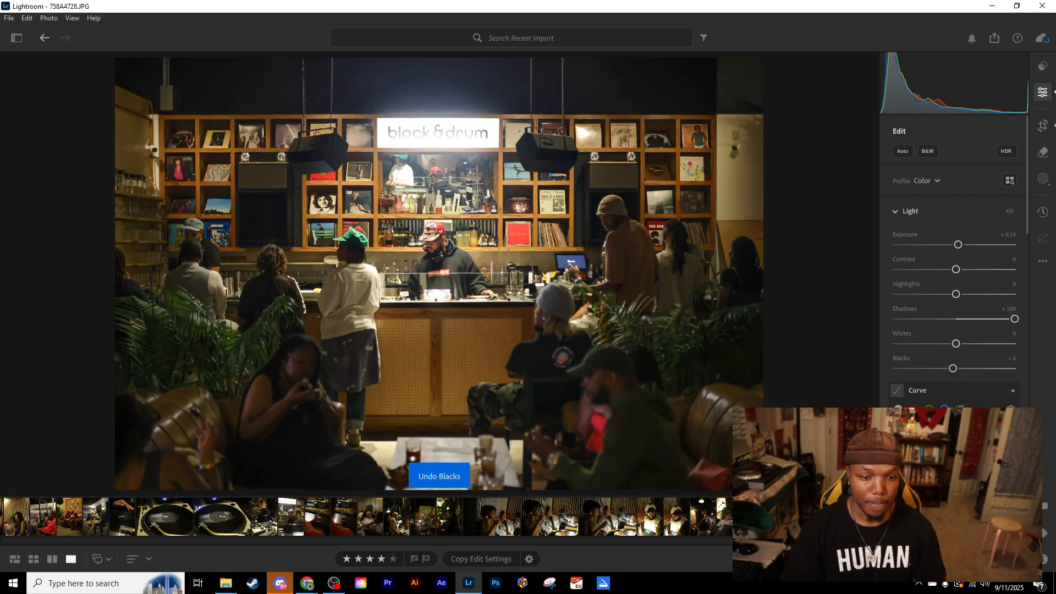
# - Undo the remaining Blacks changes and the last Shadows increase, and lower Highlights to −10
pyautogui.hotkey('ctrl', 'z')
pyautogui.hotkey('ctrl', 'z')
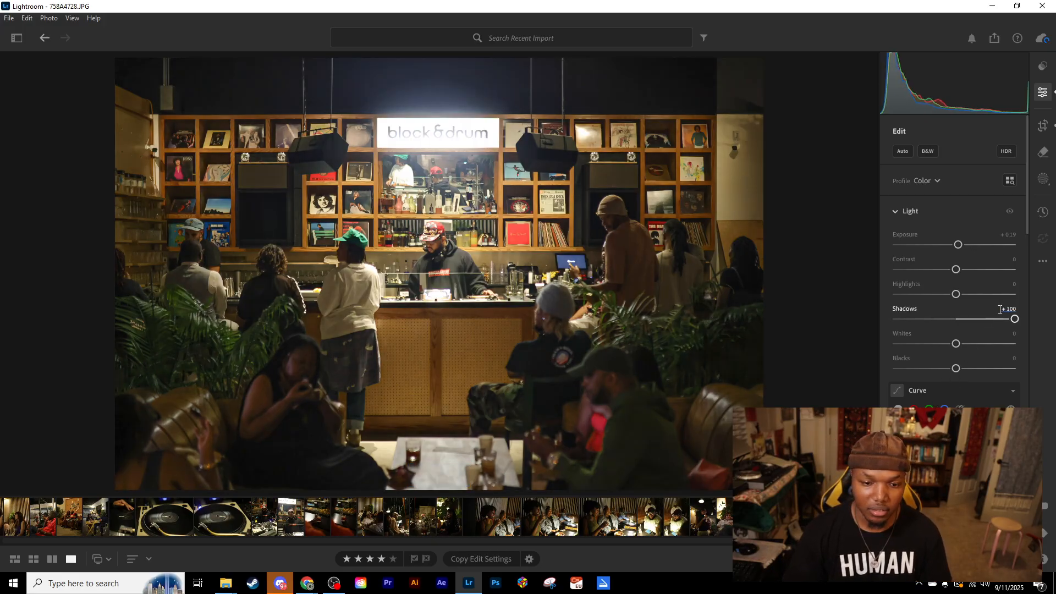
pyautogui.hotkey('ctrl', 'z')
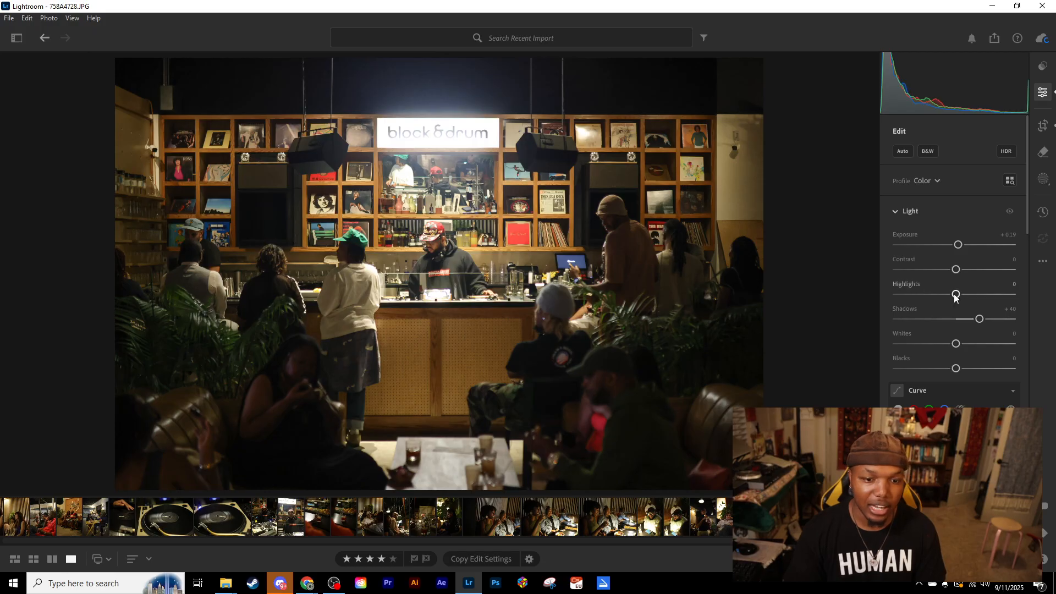
pyautogui.moveTo(957, 294)
pyautogui.mouseDown()
pyautogui.moveTo(938, 297)
pyautogui.moveTo(948, 298)
pyautogui.mouseUp()
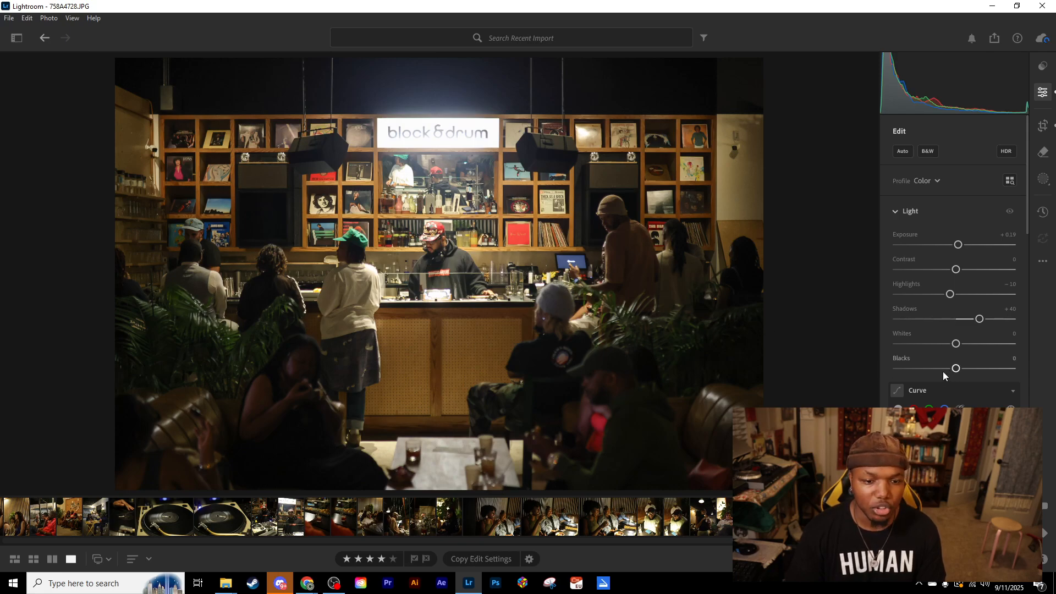
# - Copy the edit settings of the block&drum bar photo and find the striped-wall portraits among the other photos
pyautogui.scroll(-15, 885, 356)
pyautogui.scroll(-5, 885, 358)
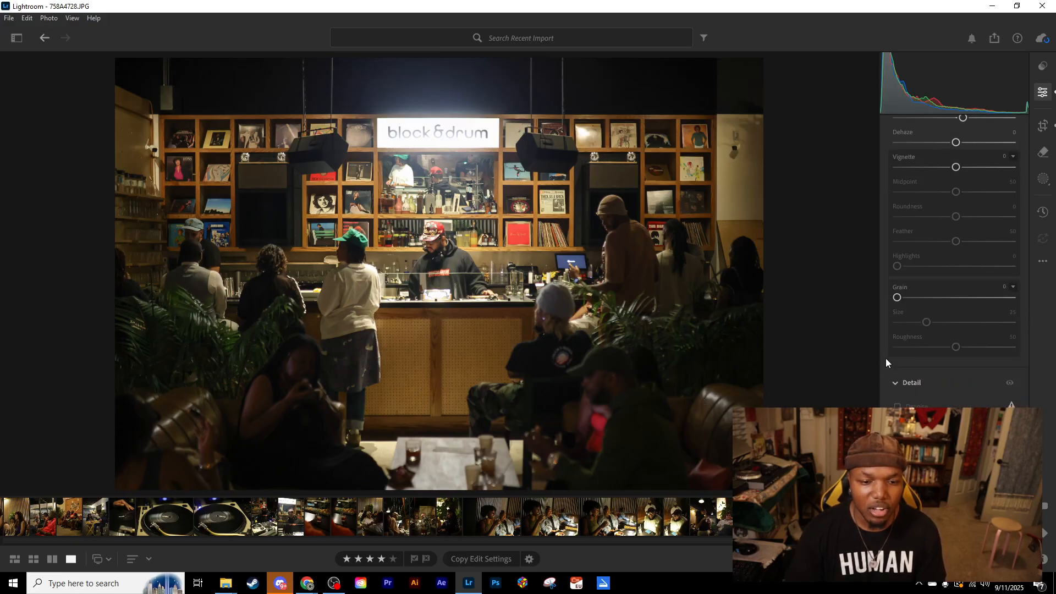
pyautogui.scroll(20, 925, 375)
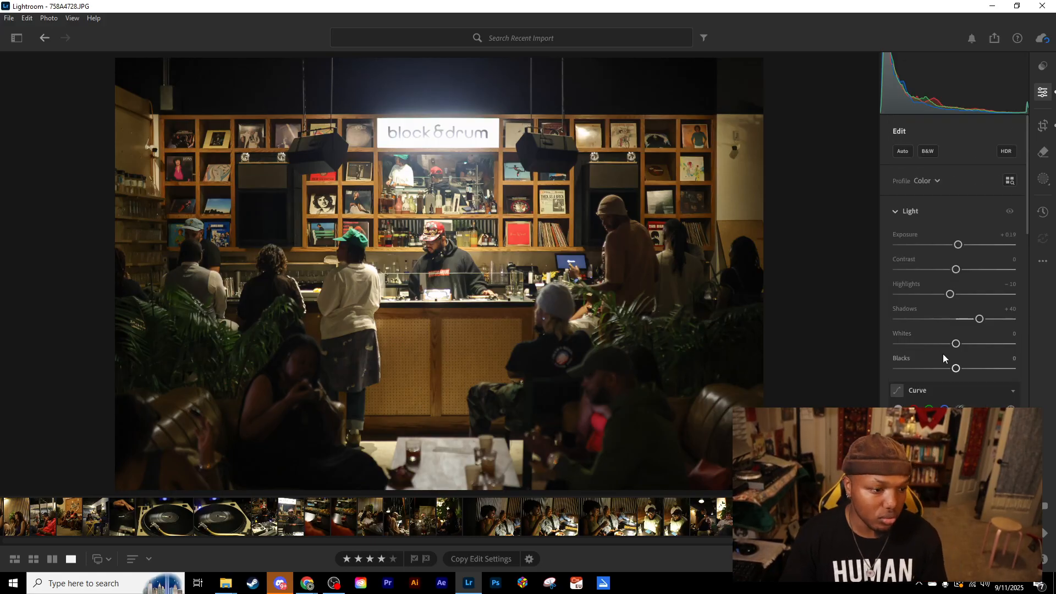
pyautogui.hotkey('ctrl', 'c')
pyautogui.moveTo(771, 541); pyautogui.dragTo(199, 558)
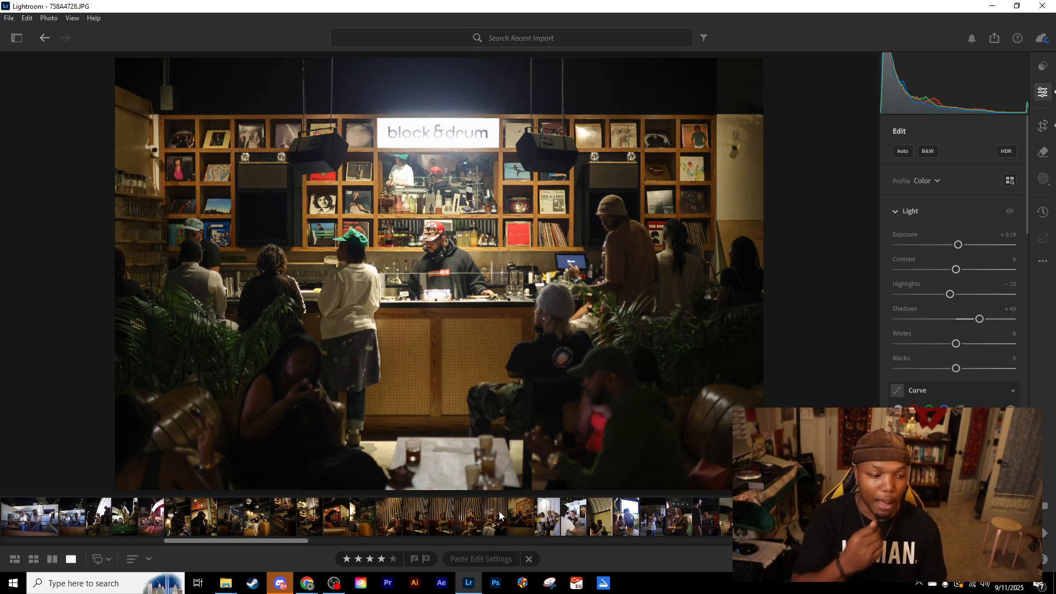
pyautogui.hotkey('ctrl', 'c')
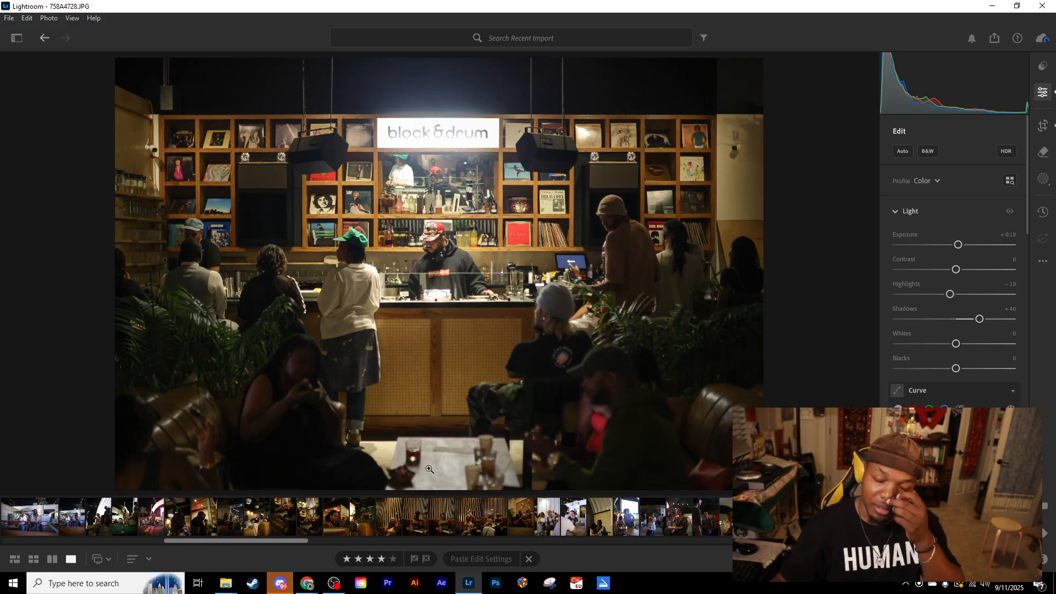
# - Browse the striped-wall portraits and paste the copied edit settings onto the one of the woman raising her arm
pyautogui.click(470, 524)
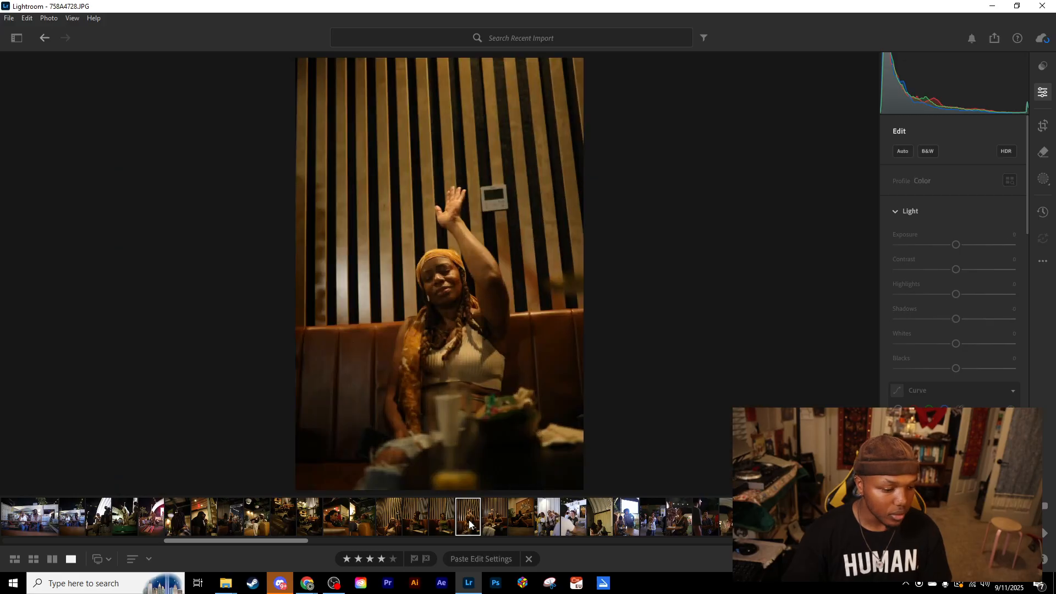
pyautogui.press('Right')
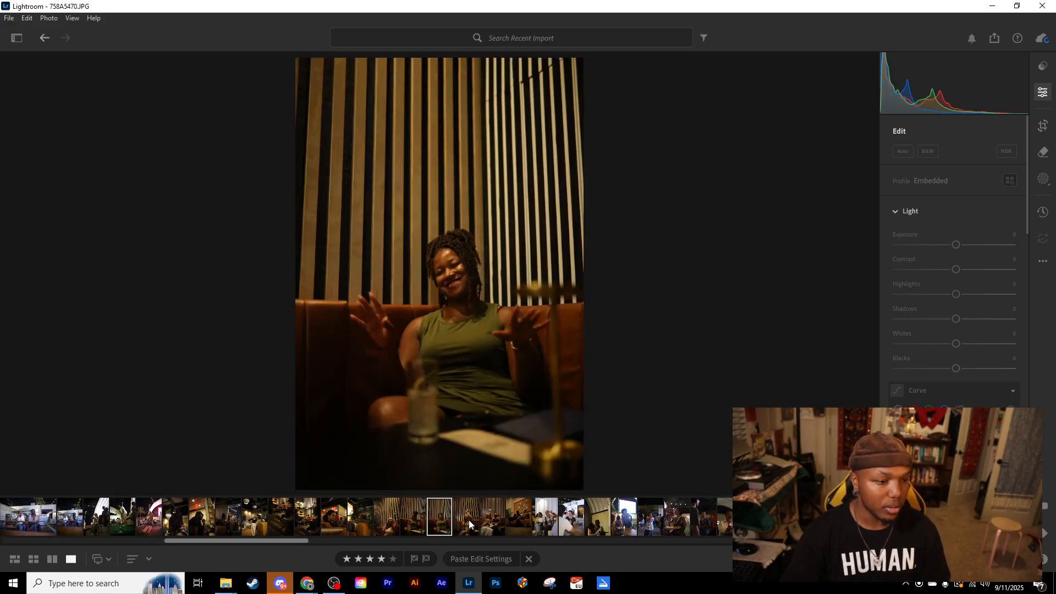
pyautogui.press('Right')
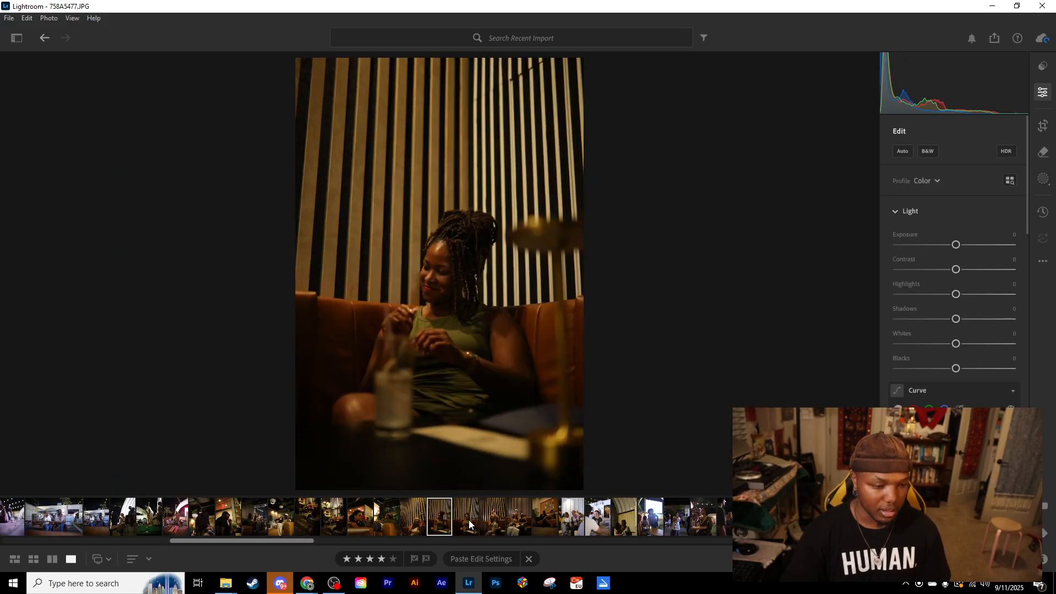
pyautogui.press('Right')
pyautogui.press('Right')
pyautogui.press('Left')
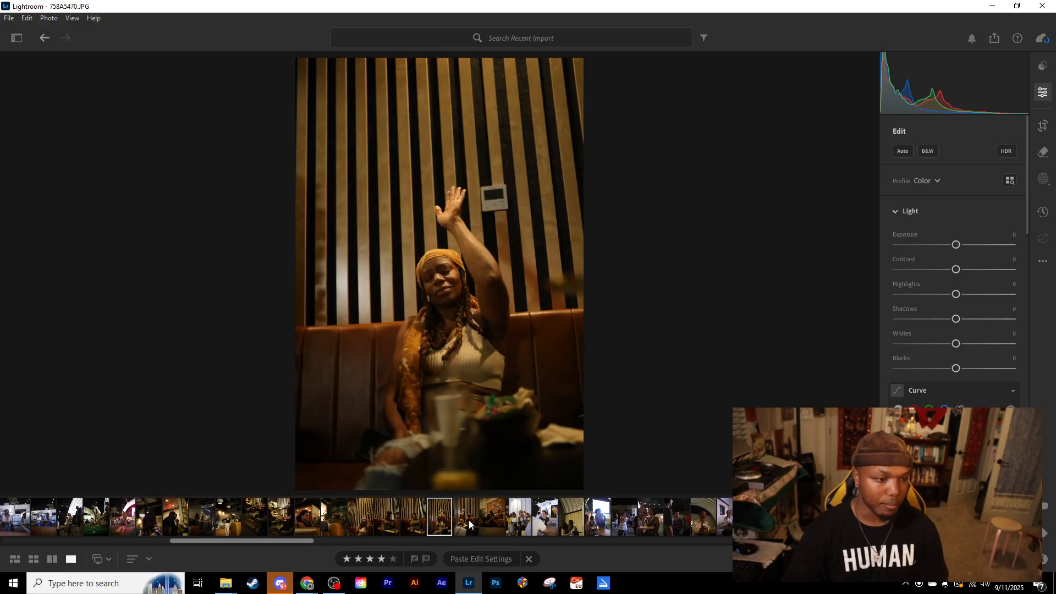
pyautogui.hotkey('ctrl', 'v')
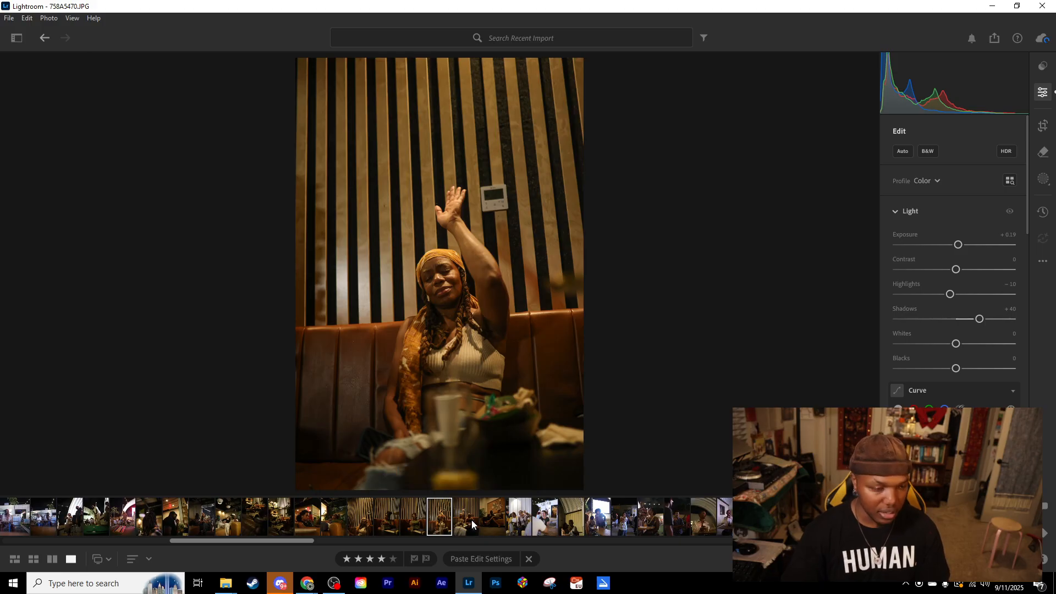
# - Compare the raised-arm portrait before and after the pasted edit several times
pyautogui.press('\\')
pyautogui.press('\\')
pyautogui.press('\\')
pyautogui.press('\\')
pyautogui.press('\\')
pyautogui.press('\\')
pyautogui.press('\\')
pyautogui.press('\\')
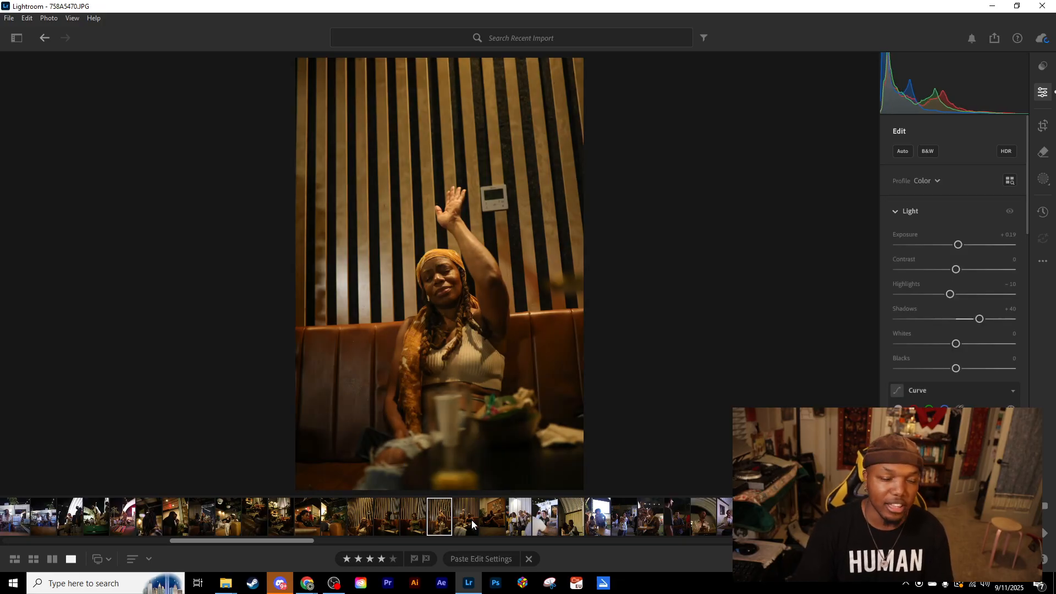
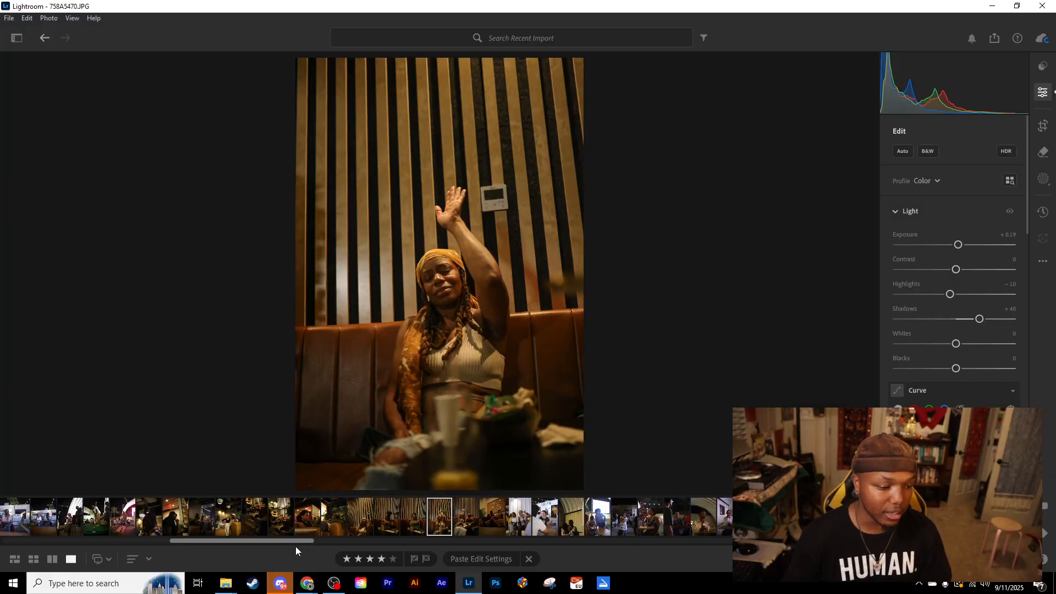
# - Return to the block&drum bar photo, lower its Exposure to +0.09, and copy its edit settings
pyautogui.moveTo(296, 542); pyautogui.dragTo(715, 543)
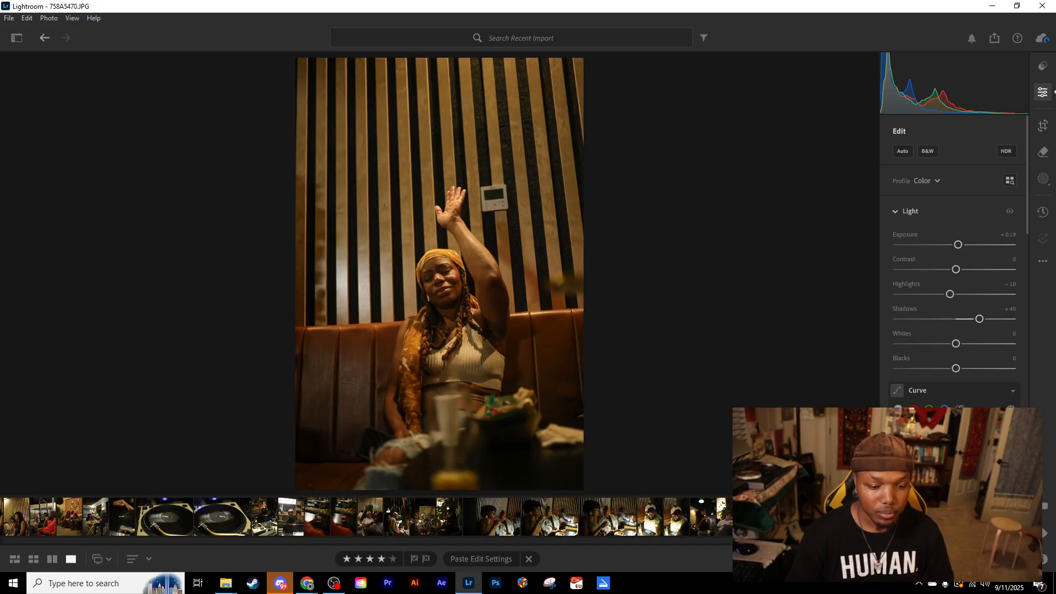
pyautogui.click(792, 517)
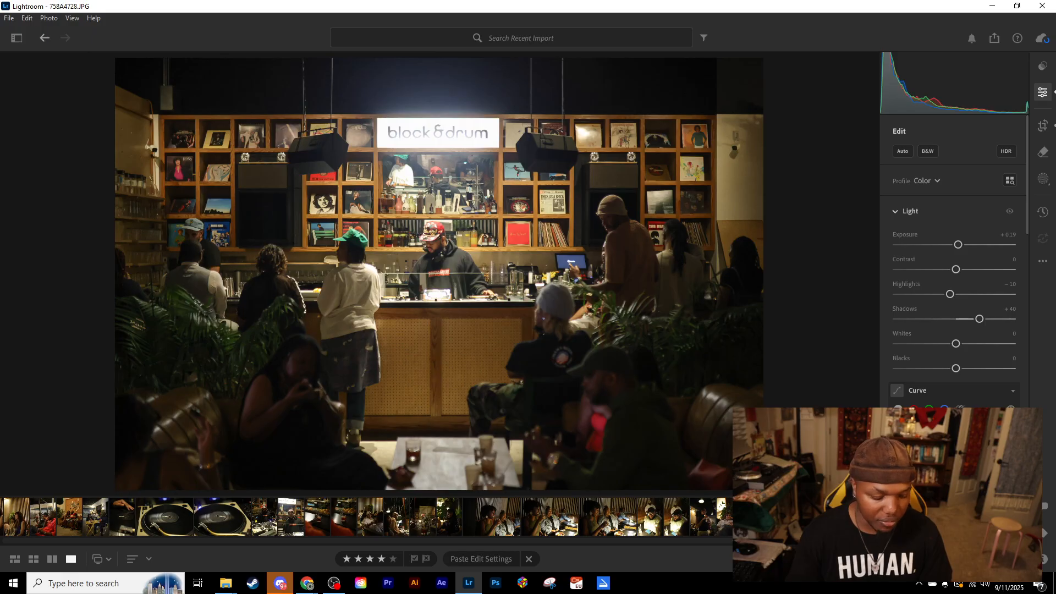
pyautogui.hotkey('ctrl', 'c')
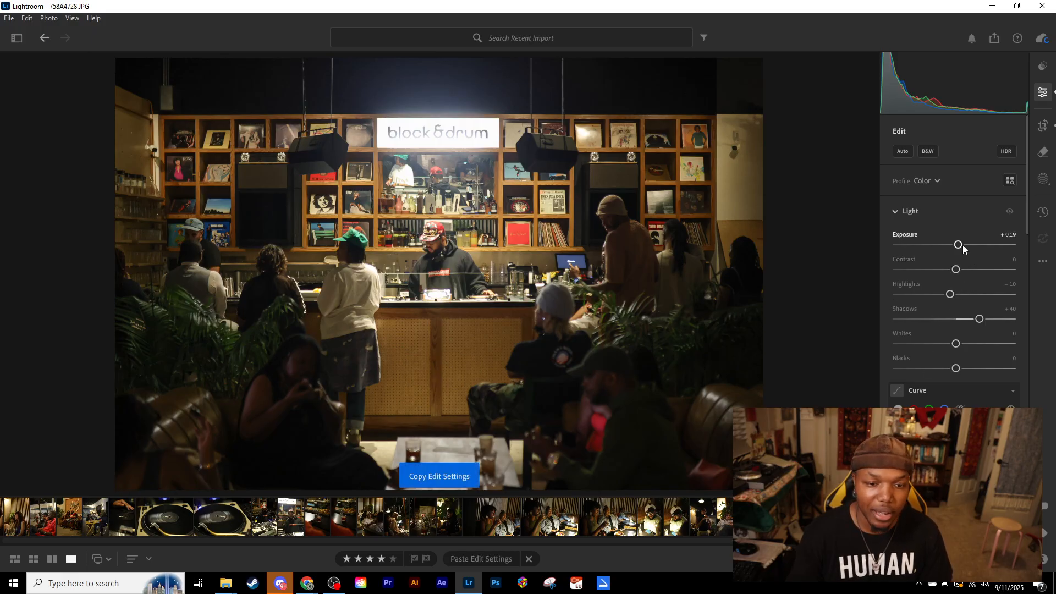
pyautogui.press('Down')
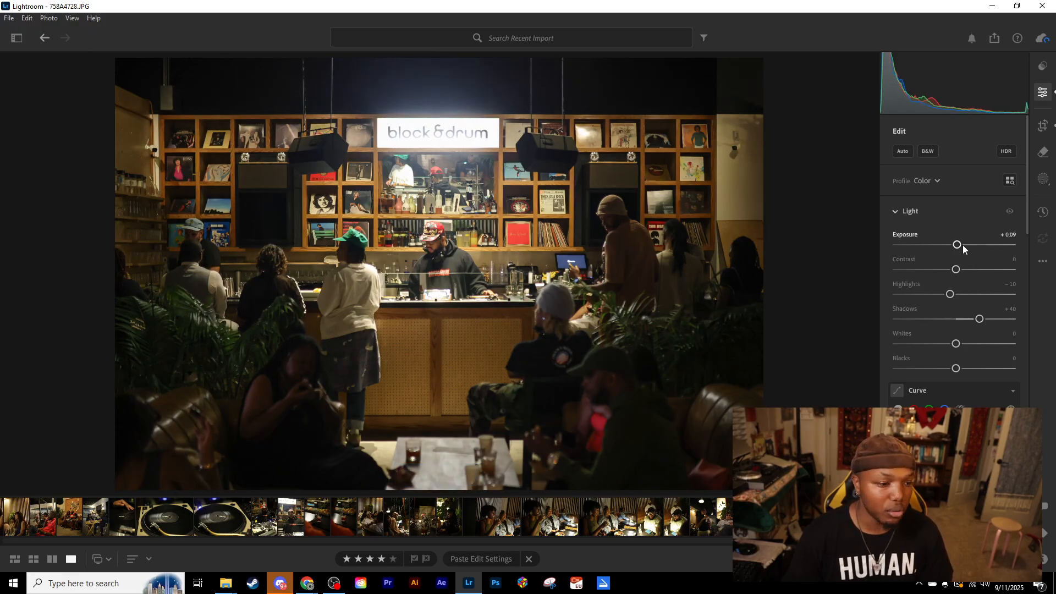
pyautogui.hotkey('ctrl', 'c')
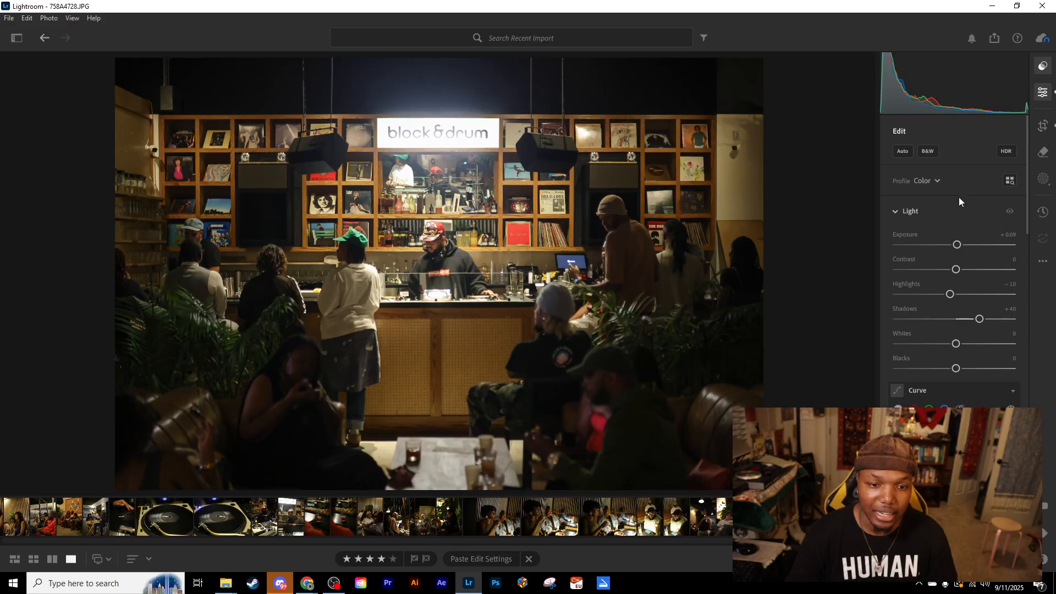
# - Show the user's own presets with the groups collapsed, and view the Create Preset options without saving a preset
pyautogui.hotkey('shift', 'p')
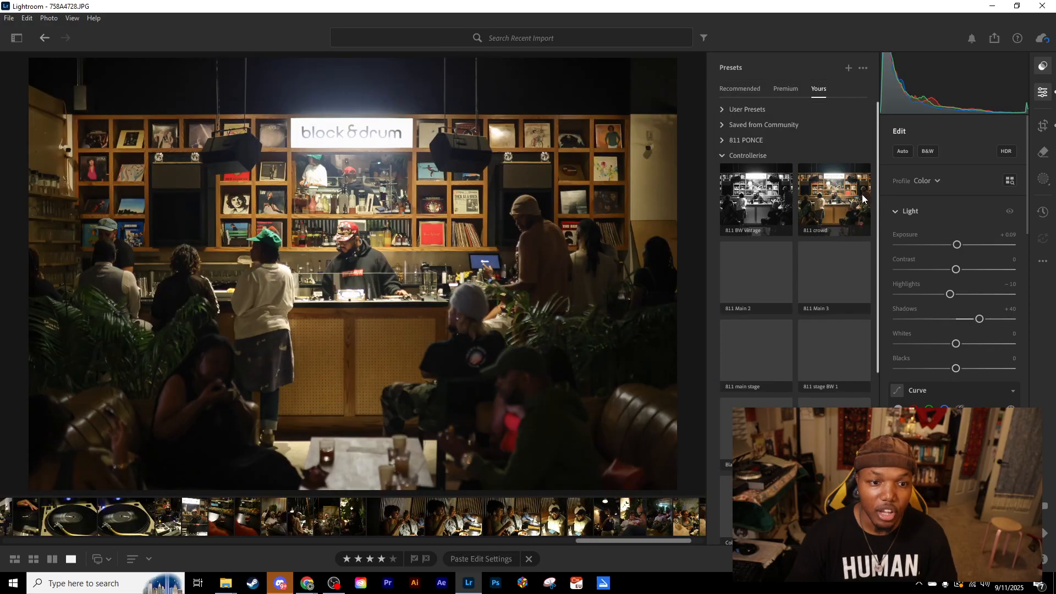
pyautogui.click(721, 156)
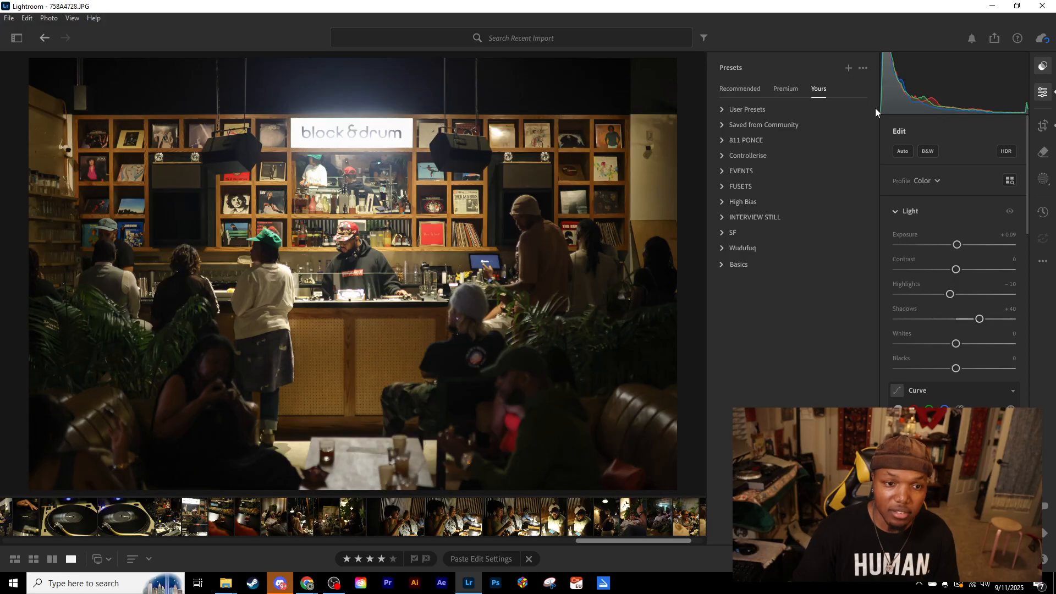
pyautogui.click(847, 69)
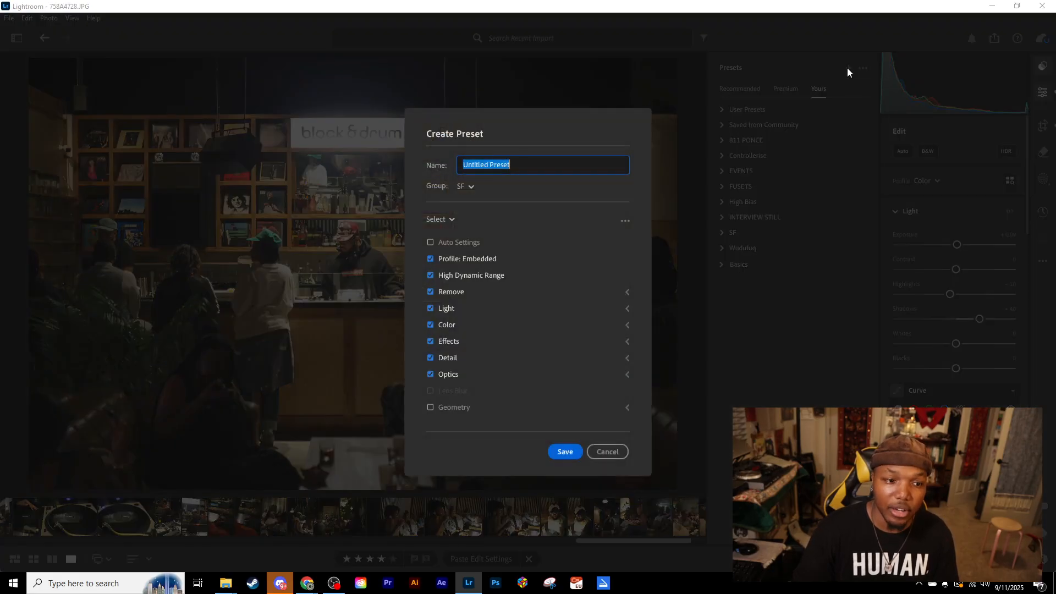
pyautogui.click(613, 446)
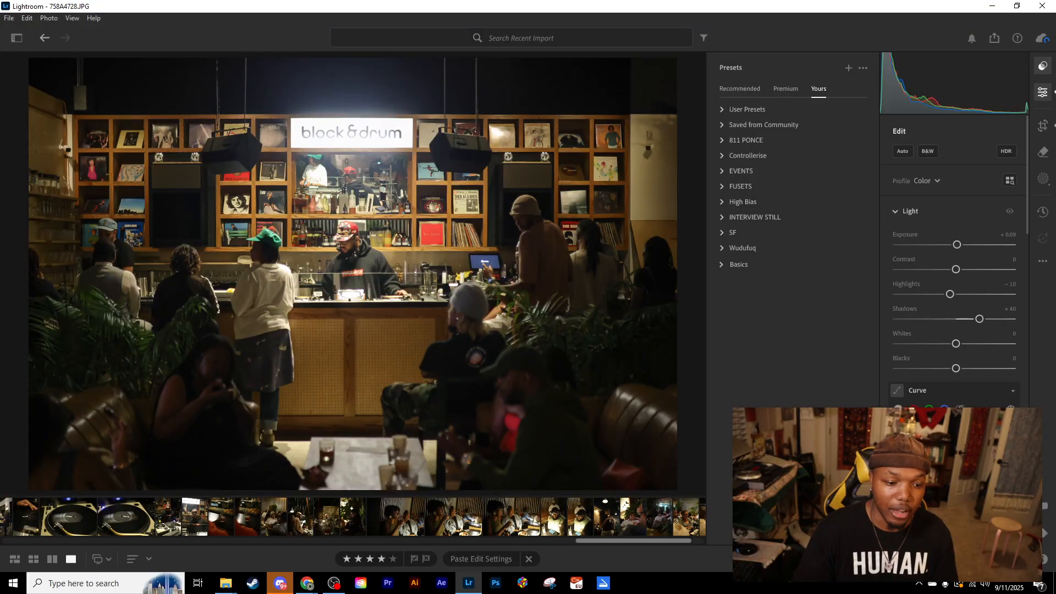
# - Select all photos in the filmstrip and try to paste the copied edit settings to the entire selection
pyautogui.moveTo(675, 542); pyautogui.dragTo(695, 541)
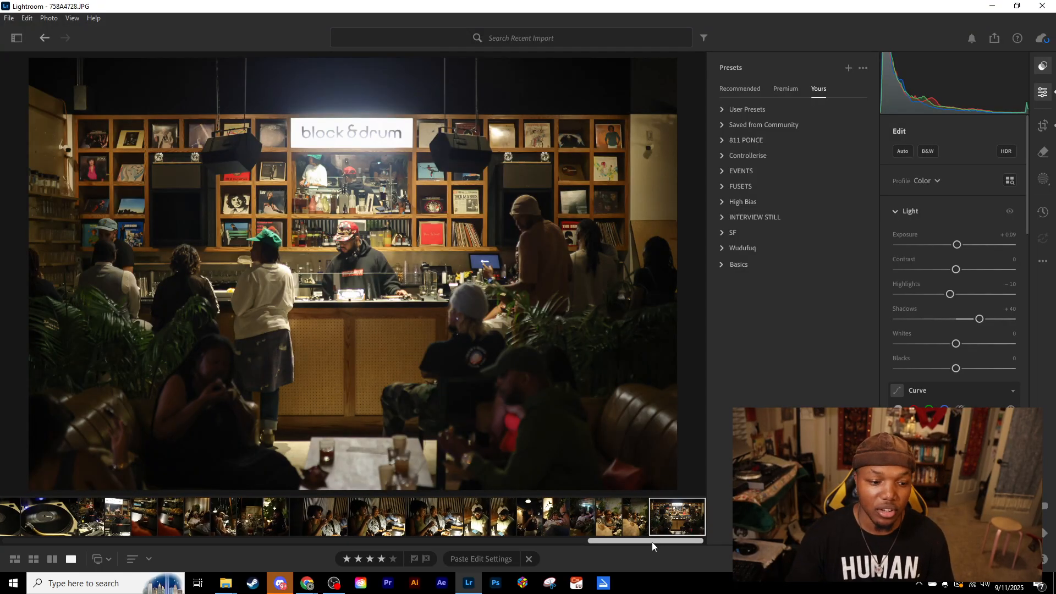
pyautogui.moveTo(690, 541); pyautogui.dragTo(2, 543)
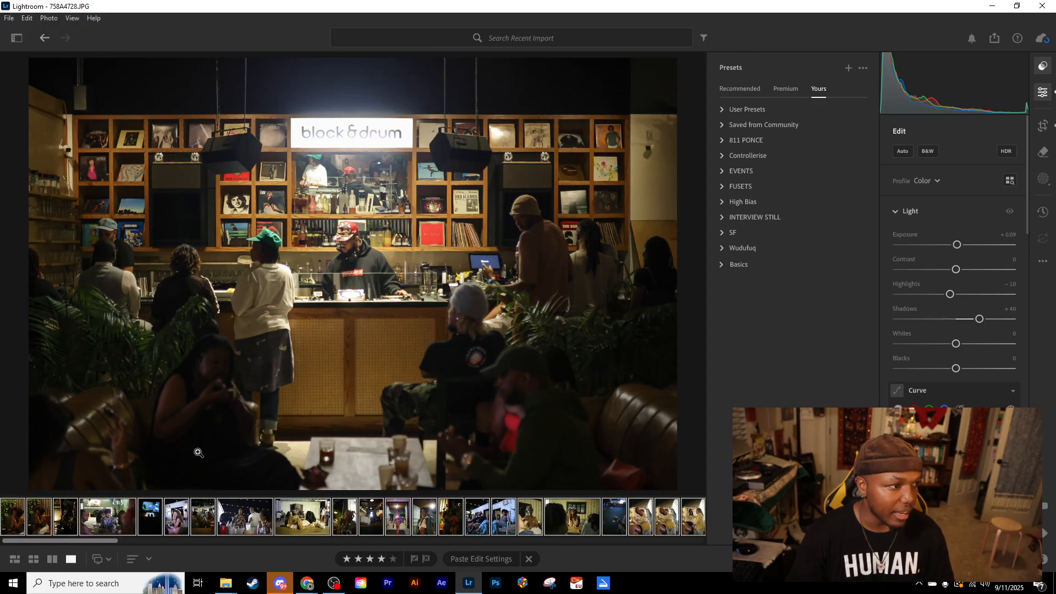
pyautogui.click(31, 19)
pyautogui.moveTo(49, 18)
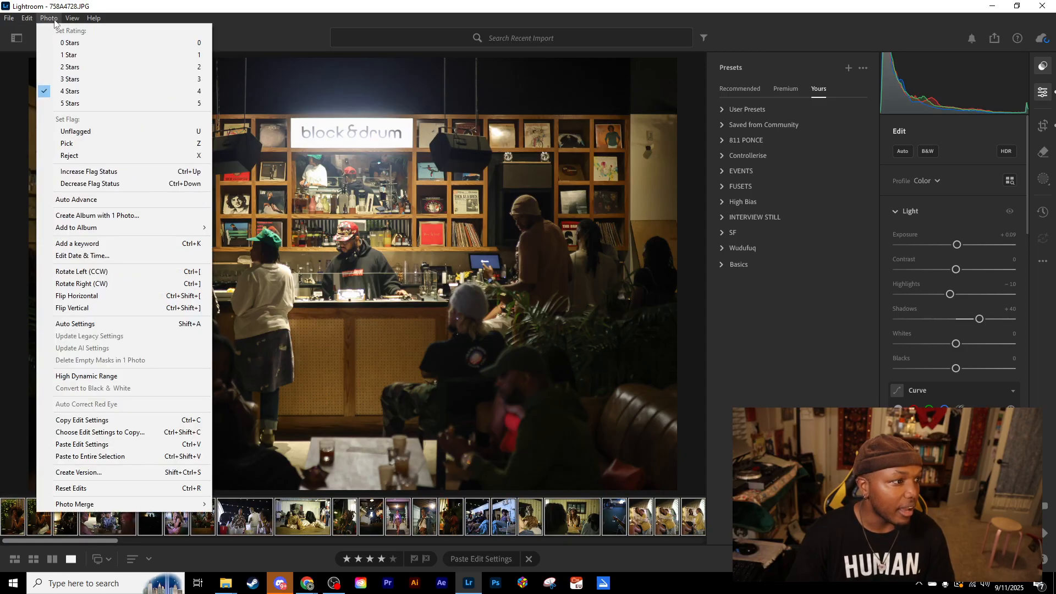
pyautogui.click(110, 458)
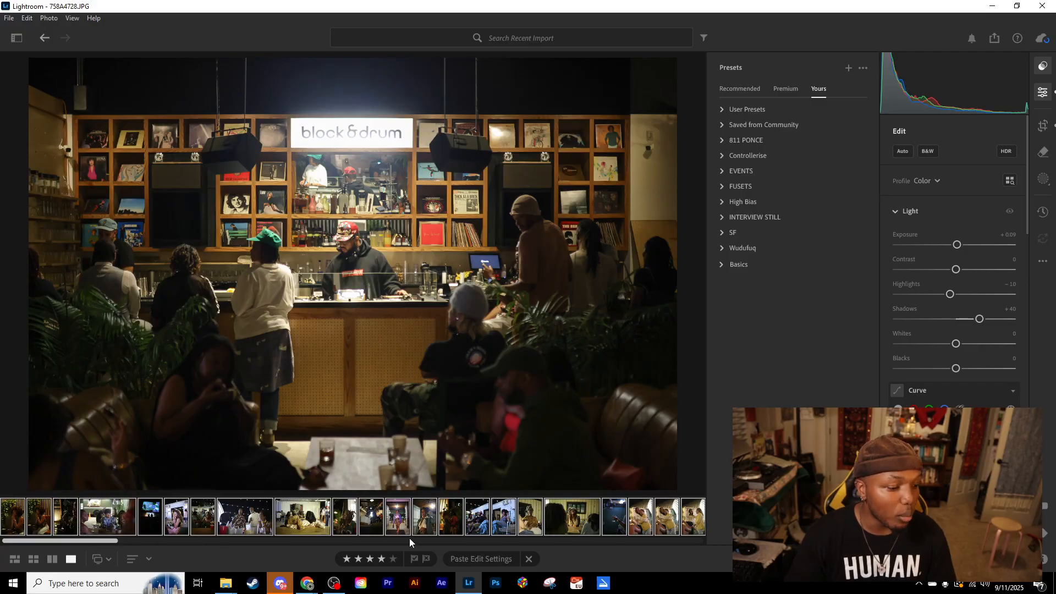
# - Copy the block&drum bar photo's edit settings again and paste them onto the portrait of the woman raising her arm
pyautogui.moveTo(109, 541); pyautogui.dragTo(219, 544)
pyautogui.click(683, 519)
pyautogui.hotkey('ctrl', 'c')
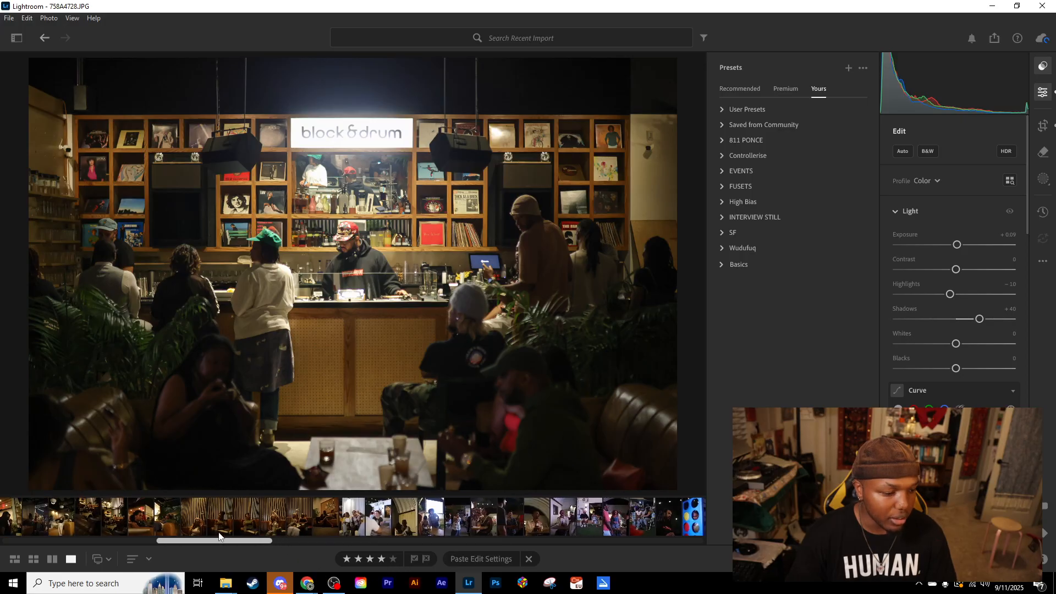
pyautogui.click(279, 521)
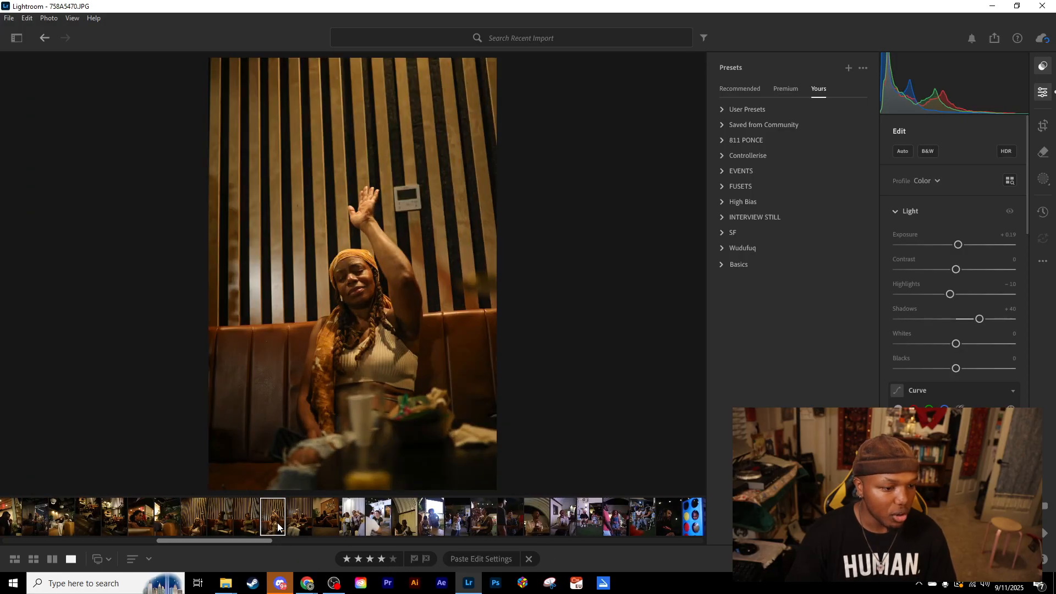
pyautogui.hotkey('ctrl', 'v')
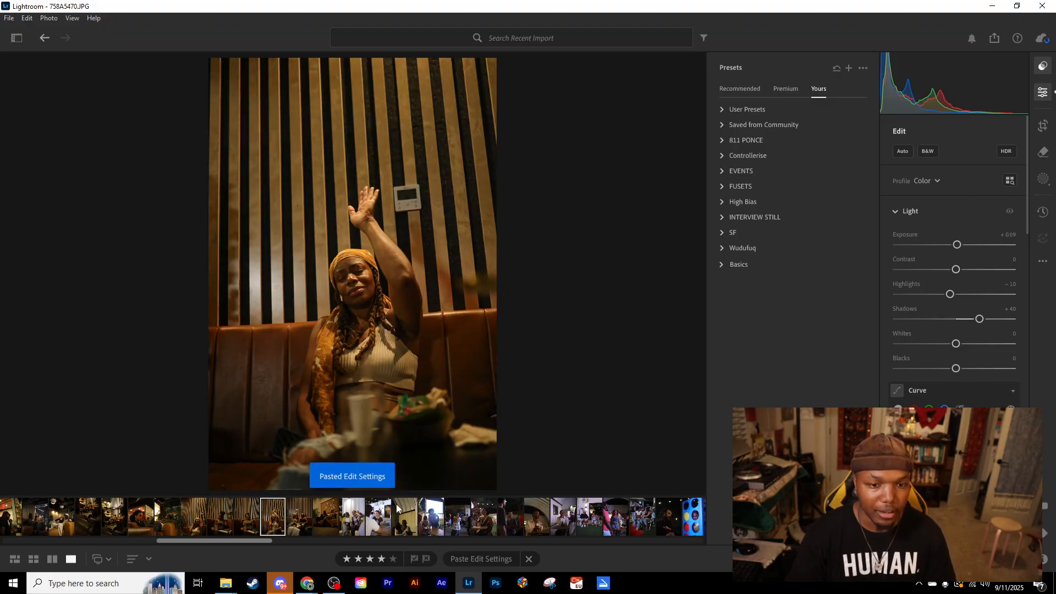
# - Hide the presets and review the raised-arm portrait's Light, Curve, Color, color grading and Effects settings
pyautogui.click(1043, 68)
pyautogui.scroll(-1, 952, 356)
pyautogui.scroll(-5, 952, 356)
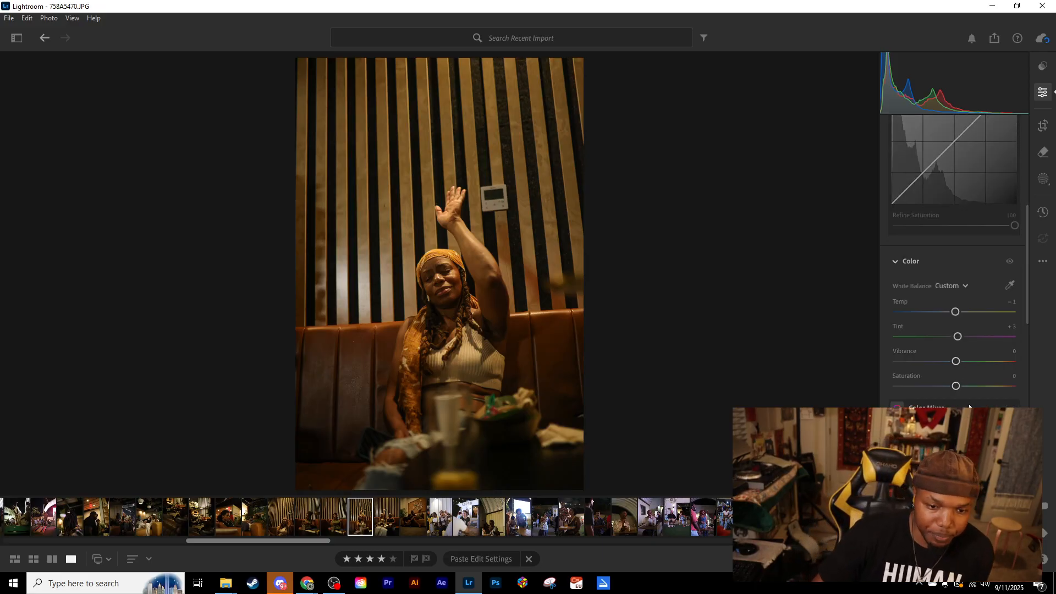
pyautogui.scroll(-8, 966, 398)
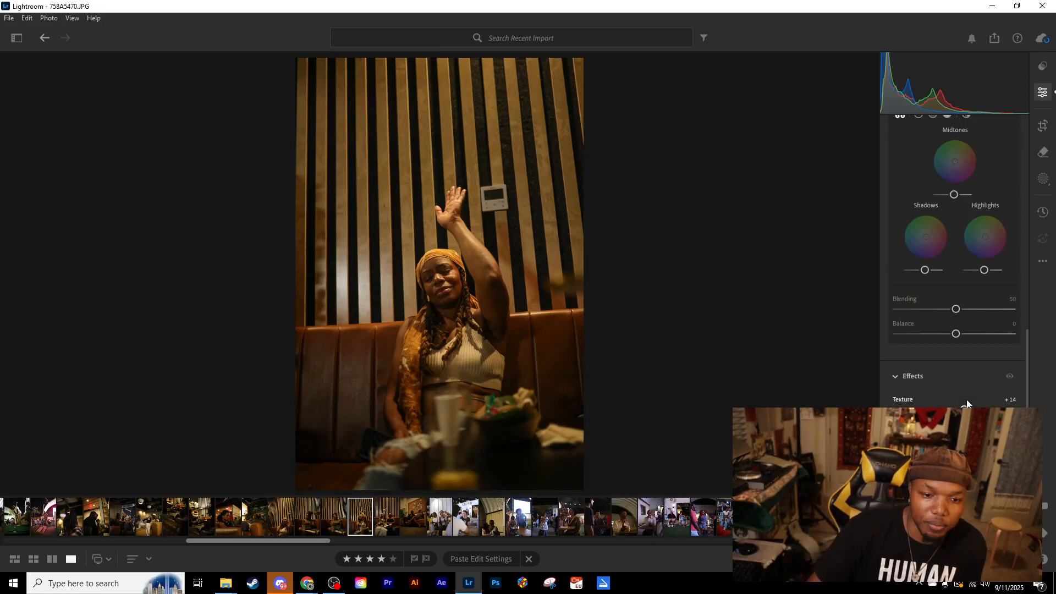
pyautogui.scroll(14, 962, 399)
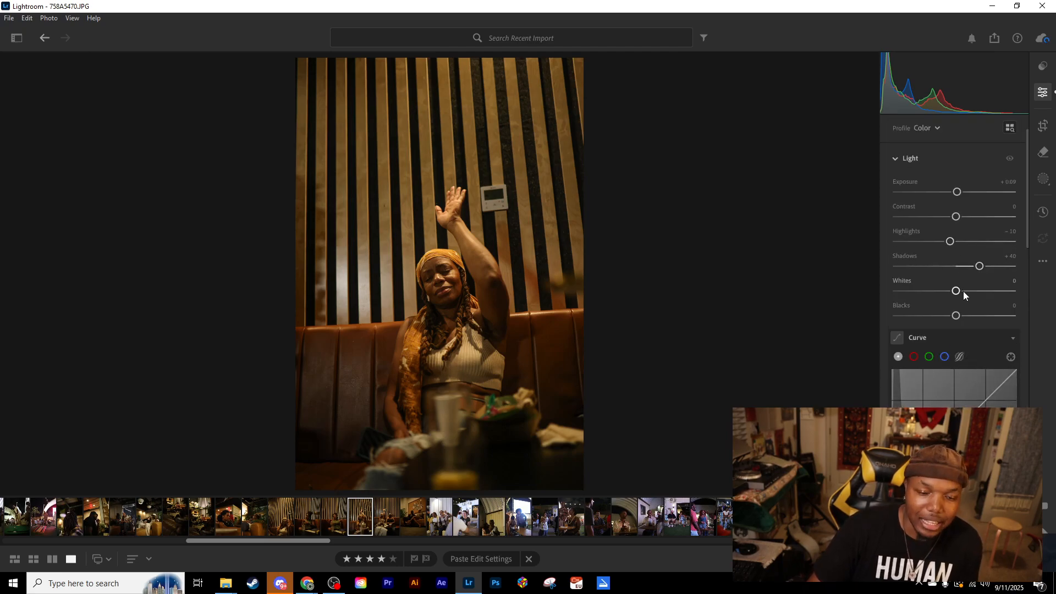
pyautogui.scroll(-5, 963, 292)
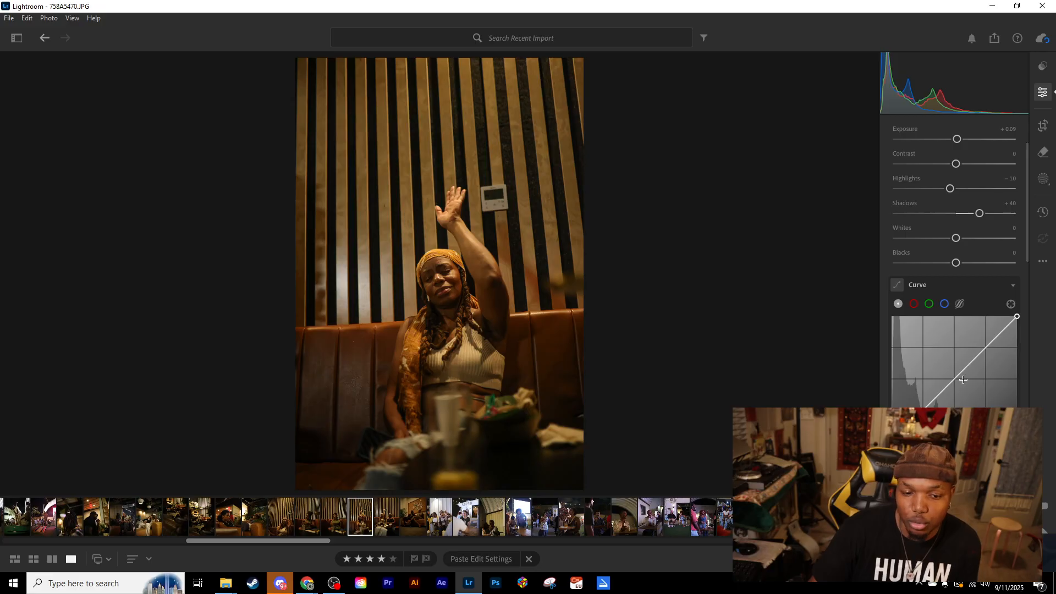
pyautogui.scroll(-3, 966, 378)
pyautogui.scroll(7, 967, 376)
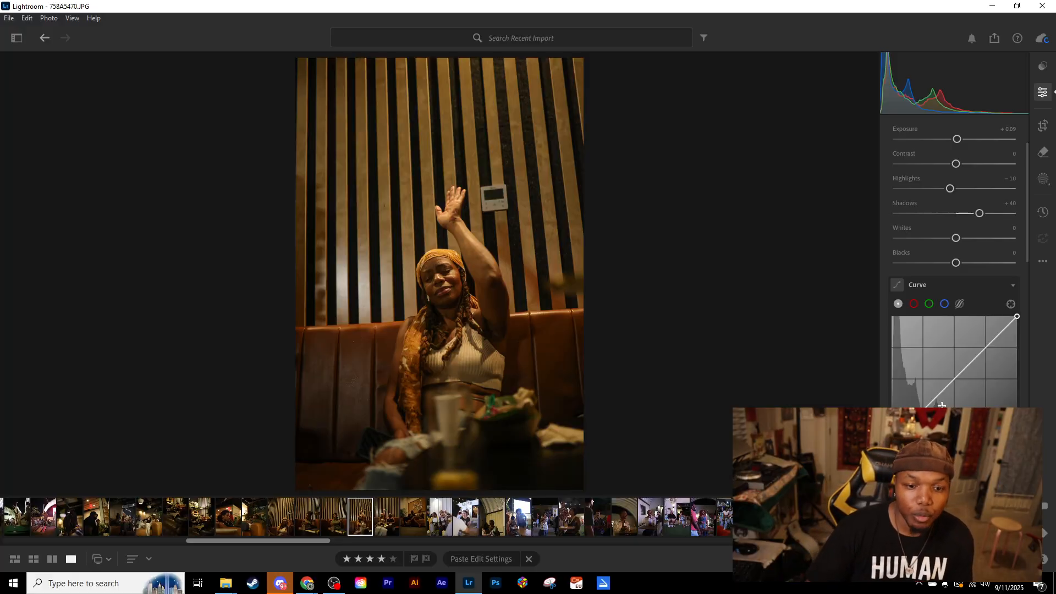
pyautogui.scroll(1, 954, 379)
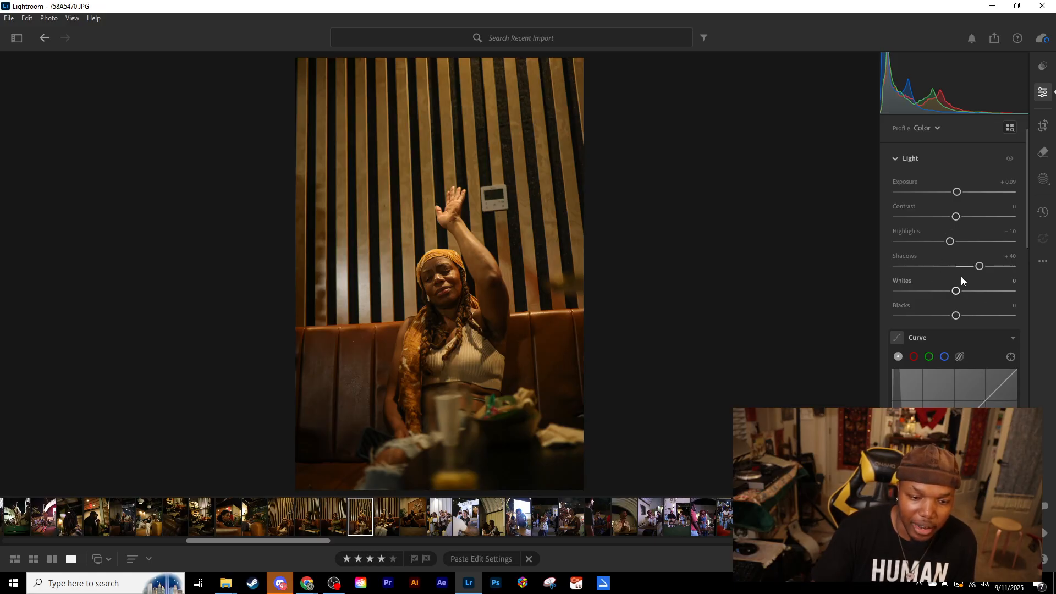
pyautogui.scroll(-10, 943, 286)
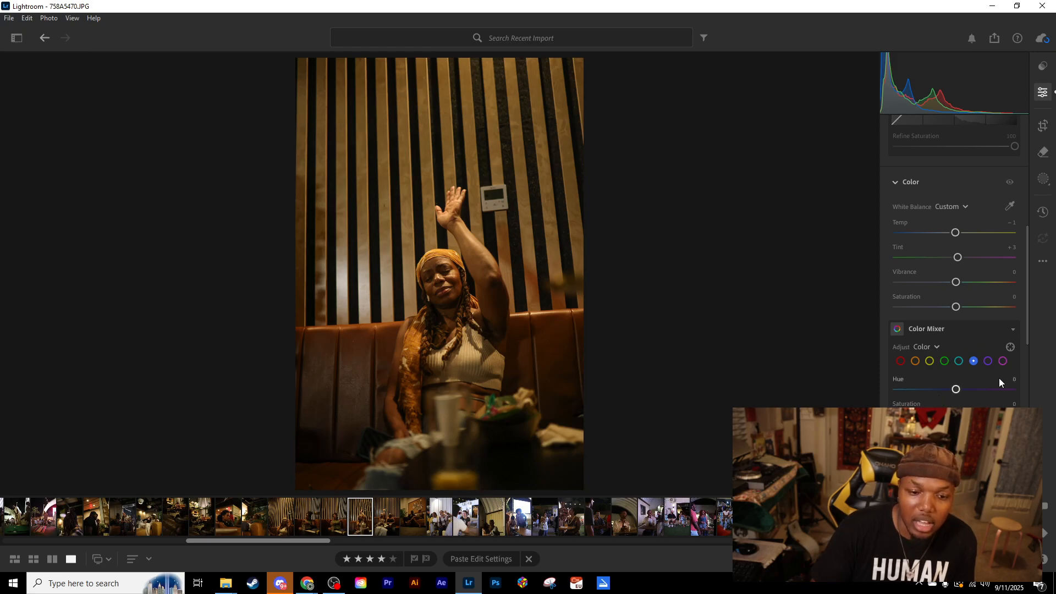
pyautogui.scroll(5, 949, 389)
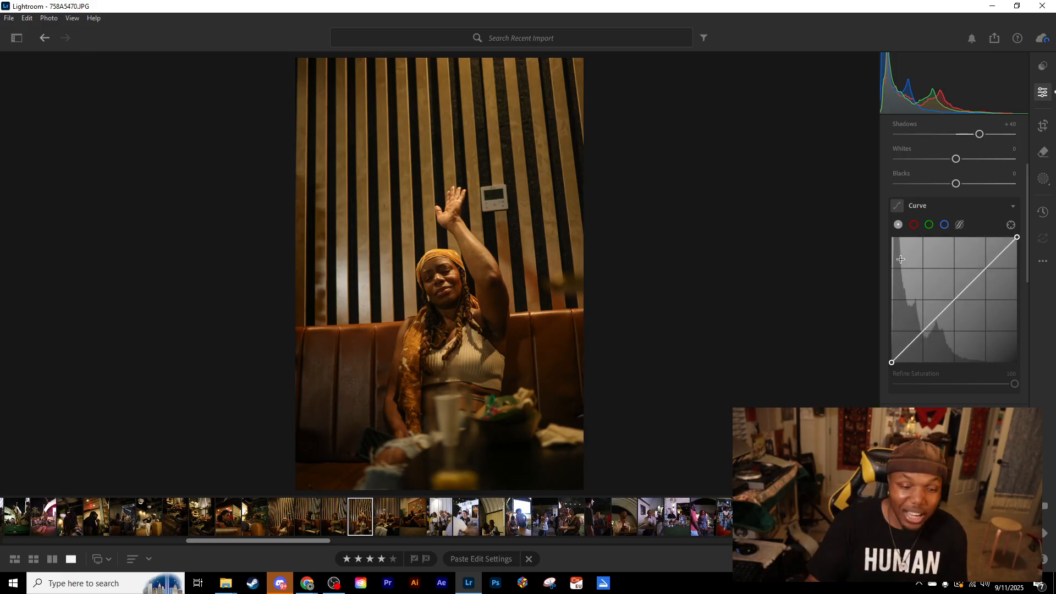
pyautogui.scroll(2, 942, 313)
pyautogui.scroll(2, 959, 180)
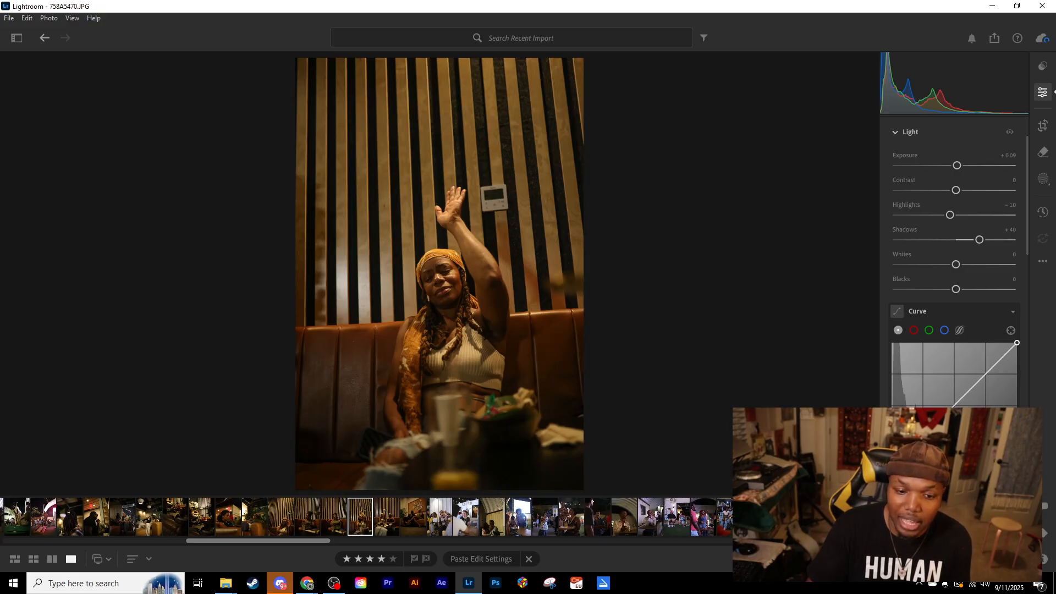
# - Try brightening the raised-arm portrait by pulling up the midpoint of its tone curve, and clear the added curve points
pyautogui.moveTo(953, 406)
pyautogui.mouseDown()
pyautogui.moveTo(936, 387)
pyautogui.moveTo(991, 442)
pyautogui.moveTo(955, 406)
pyautogui.mouseUp()
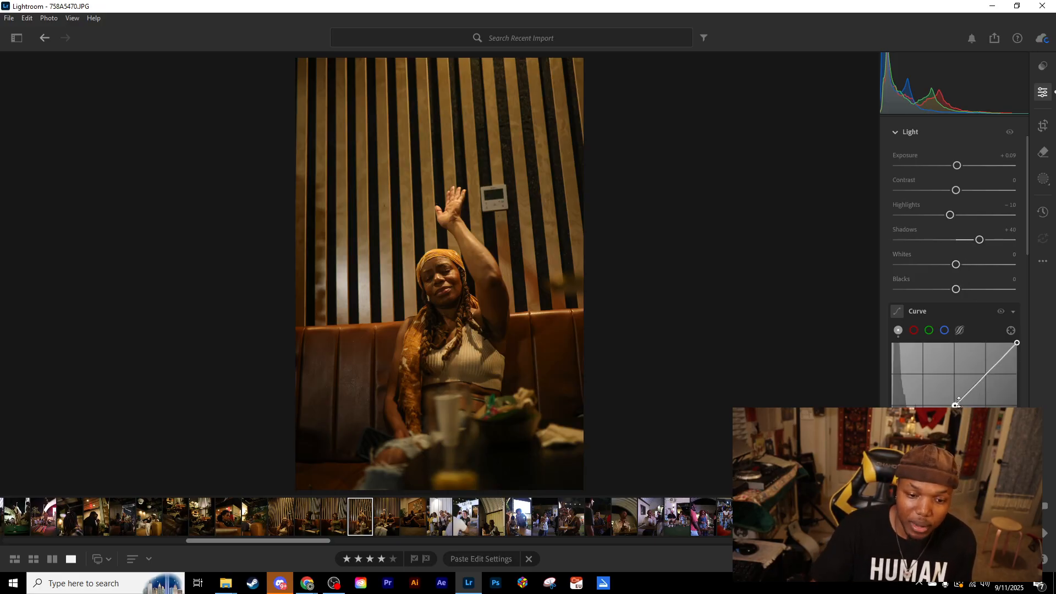
pyautogui.click(986, 374)
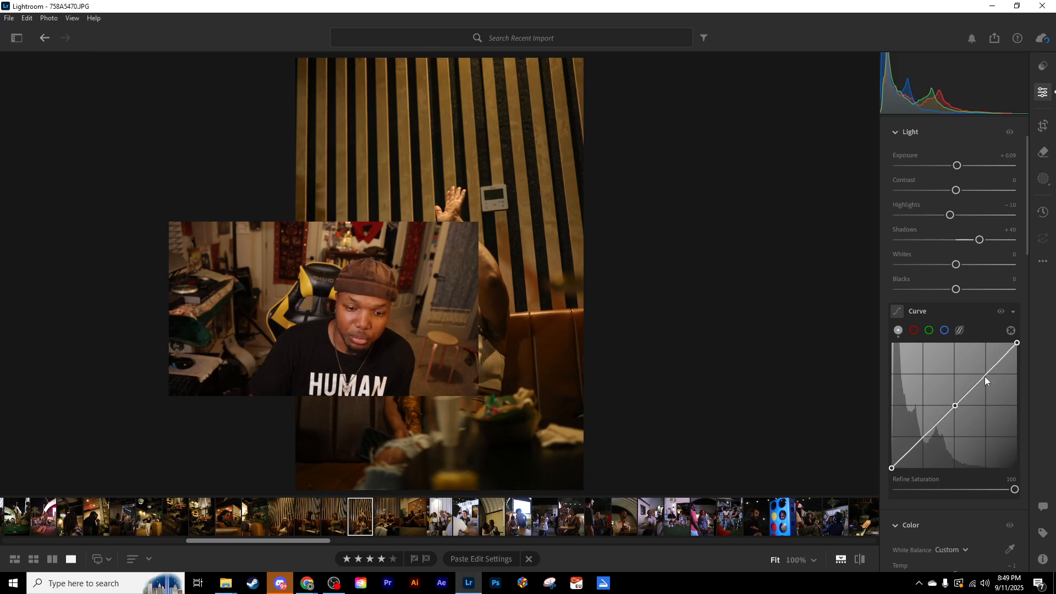
pyautogui.moveTo(956, 406)
pyautogui.mouseDown()
pyautogui.moveTo(935, 385)
pyautogui.moveTo(924, 397)
pyautogui.moveTo(959, 427)
pyautogui.moveTo(945, 411)
pyautogui.moveTo(962, 415)
pyautogui.moveTo(955, 407)
pyautogui.mouseUp()
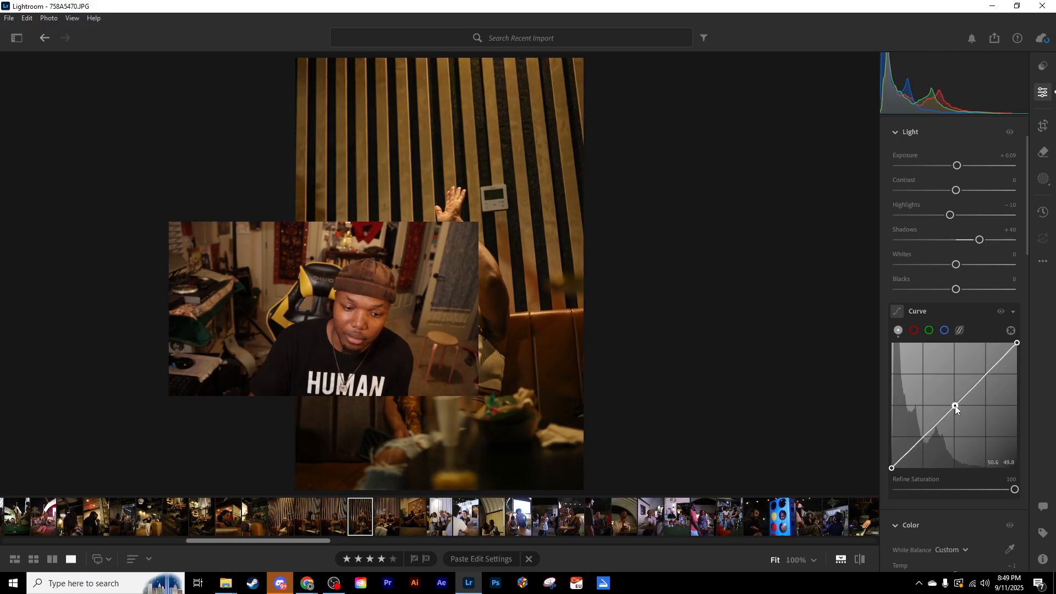
pyautogui.click(985, 375)
pyautogui.moveTo(956, 406); pyautogui.dragTo(933, 392)
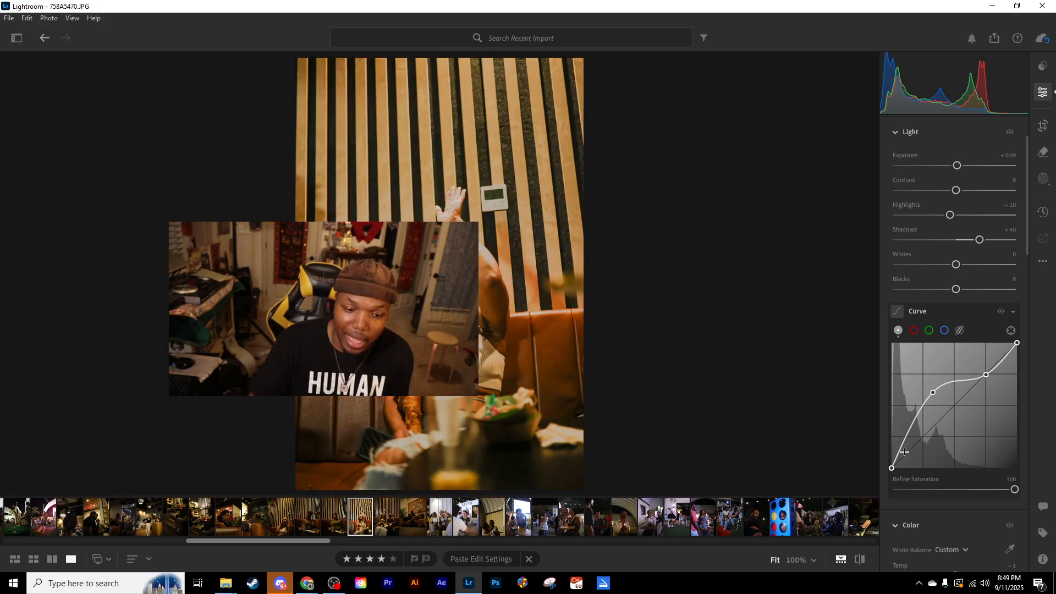
pyautogui.moveTo(933, 393); pyautogui.dragTo(953, 406)
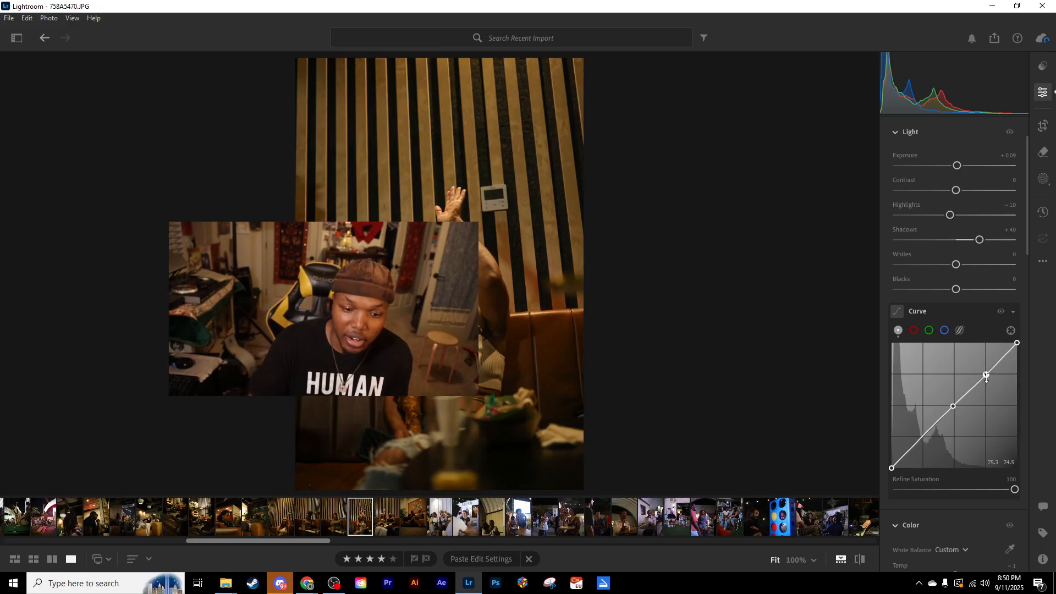
pyautogui.doubleClick(955, 407)
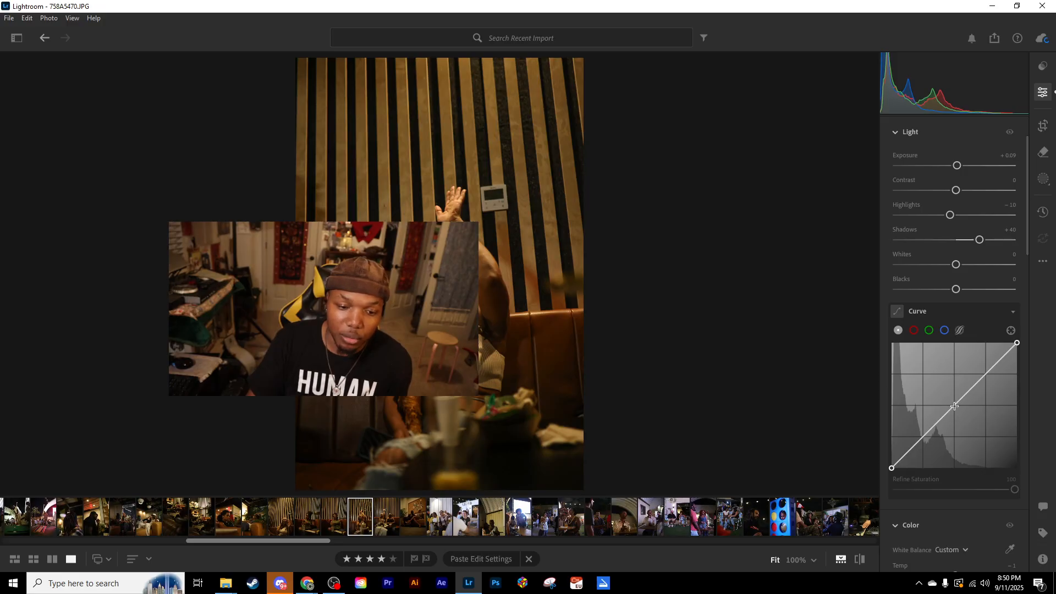
# - Add three anchor points to the portrait's straight tone curve, at its midpoint, upper quarter and lower quarter
pyautogui.click(954, 405)
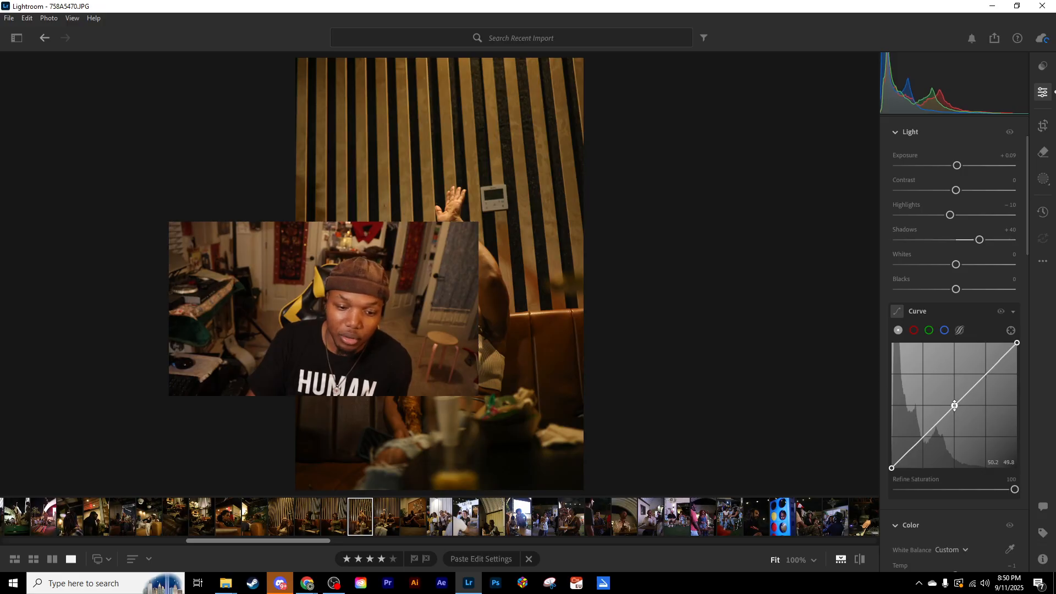
pyautogui.click(986, 374)
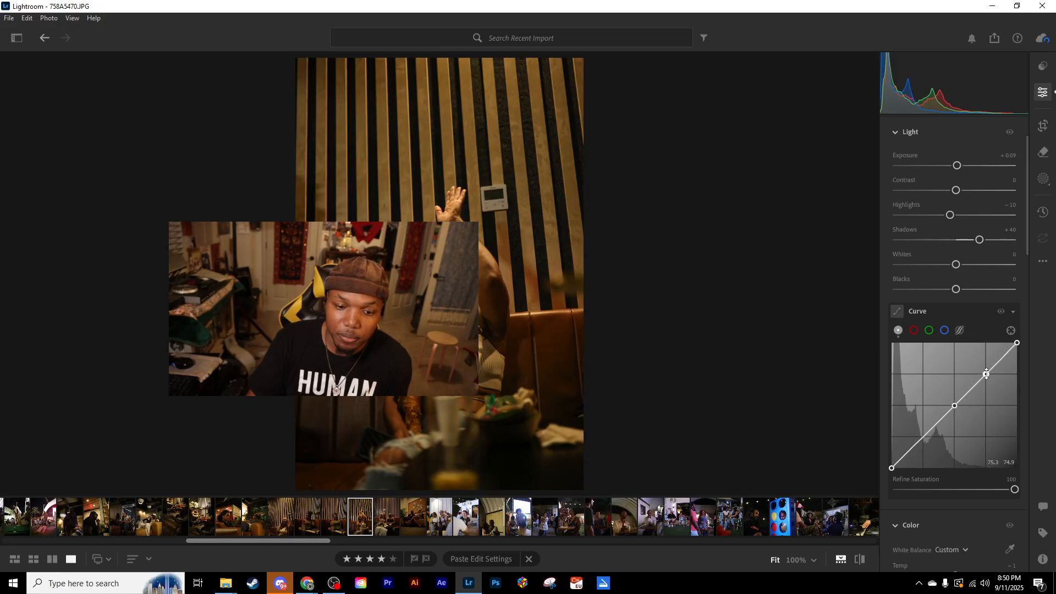
pyautogui.click(923, 437)
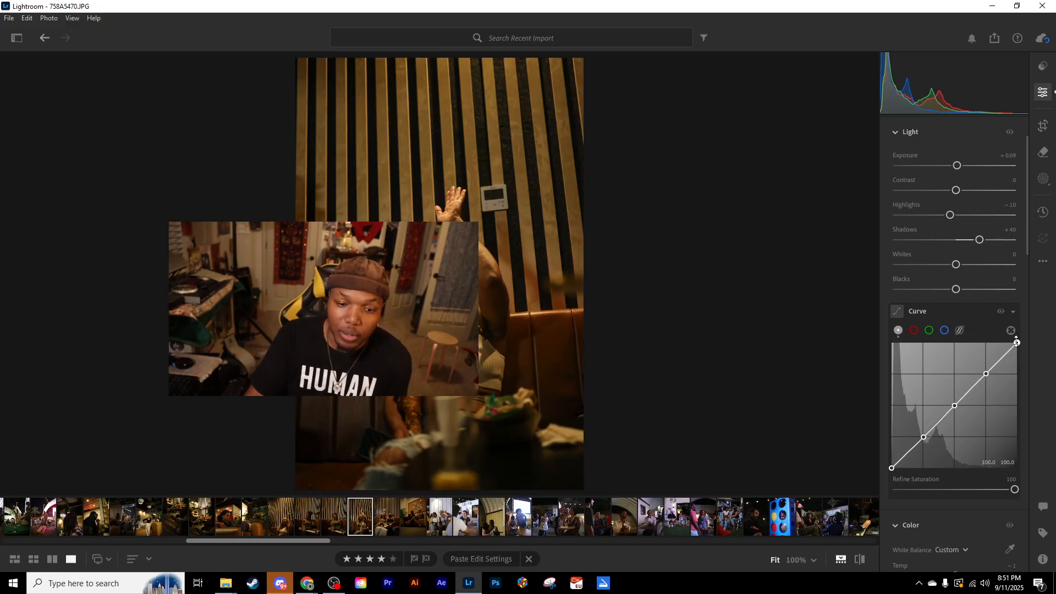
pyautogui.moveTo(1012, 343)
pyautogui.mouseDown()
pyautogui.moveTo(1022, 372)
pyautogui.moveTo(1025, 332)
pyautogui.moveTo(1015, 401)
pyautogui.moveTo(1018, 341)
pyautogui.mouseUp()
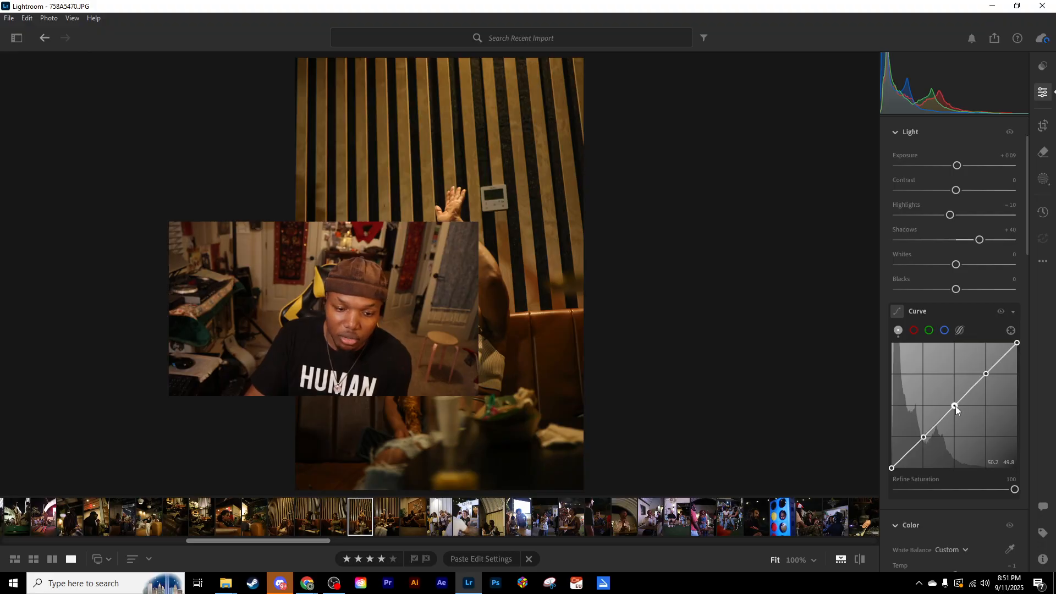
# - Try darkening the portrait's midtones by pulling the tone curve's midpoint below the diagonal, and return it to the straight line
pyautogui.moveTo(955, 406); pyautogui.dragTo(968, 416)
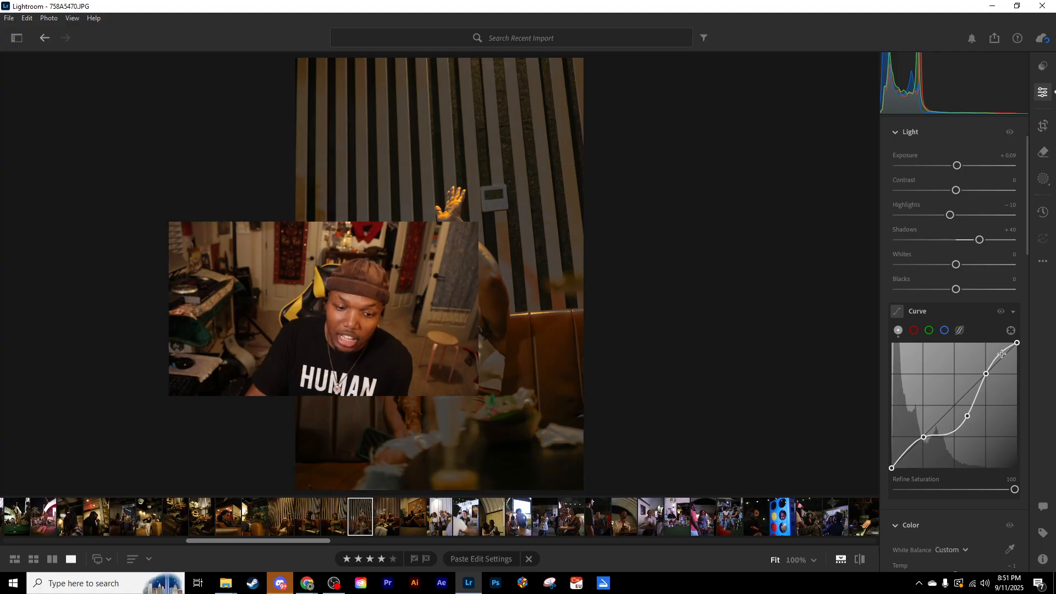
pyautogui.moveTo(967, 416); pyautogui.dragTo(955, 404)
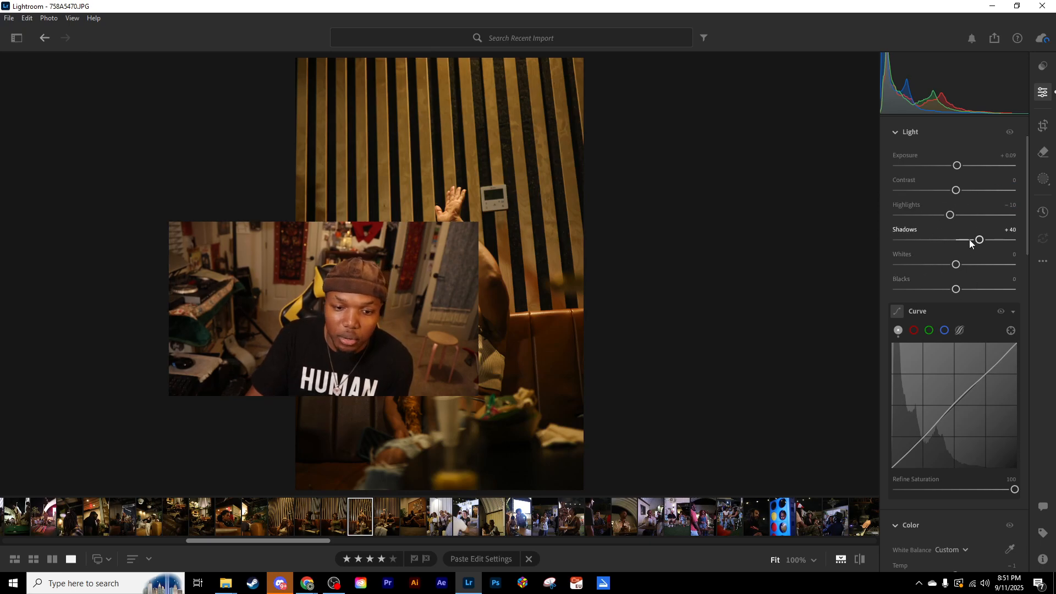
pyautogui.moveTo(956, 404); pyautogui.dragTo(953, 406)
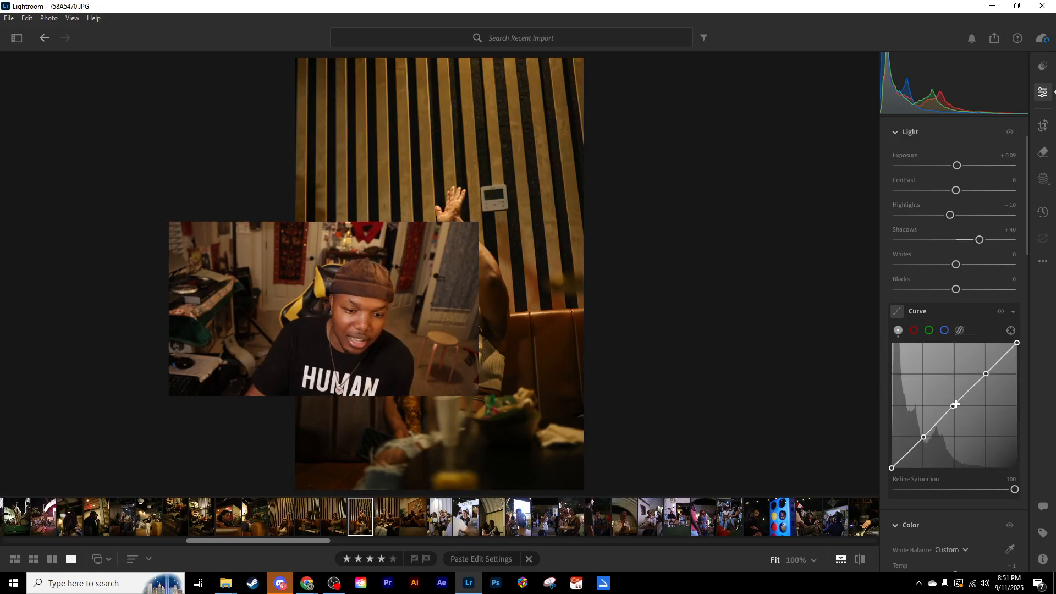
# - Try raising the tone curve's midpoint to 44.3 / 54.1, compare the portrait at 33%, 50% and 25% zoom, and return the point to the diagonal
pyautogui.moveTo(952, 404); pyautogui.dragTo(948, 401)
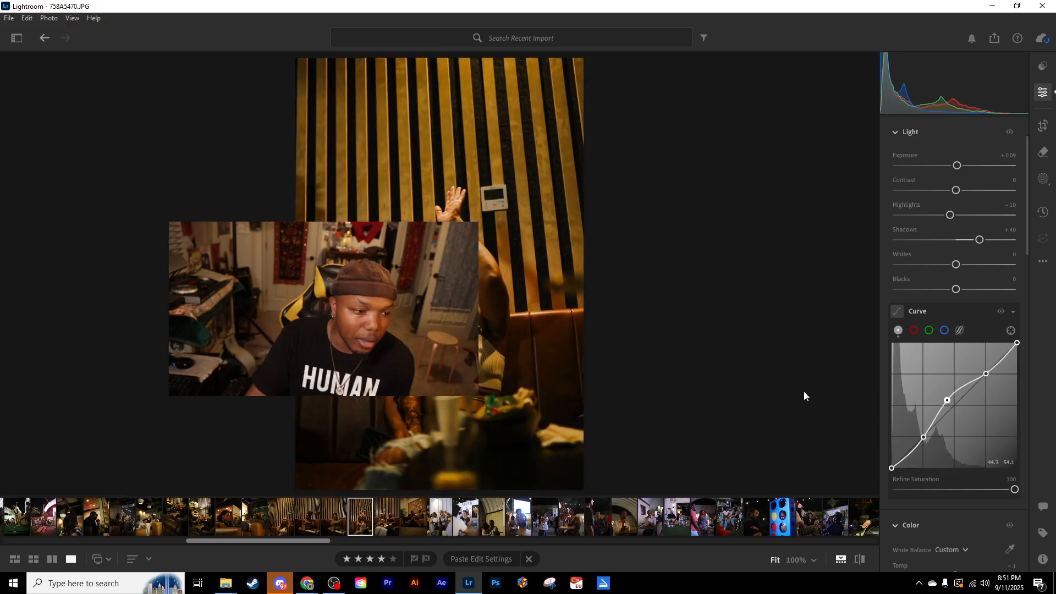
pyautogui.click(813, 560)
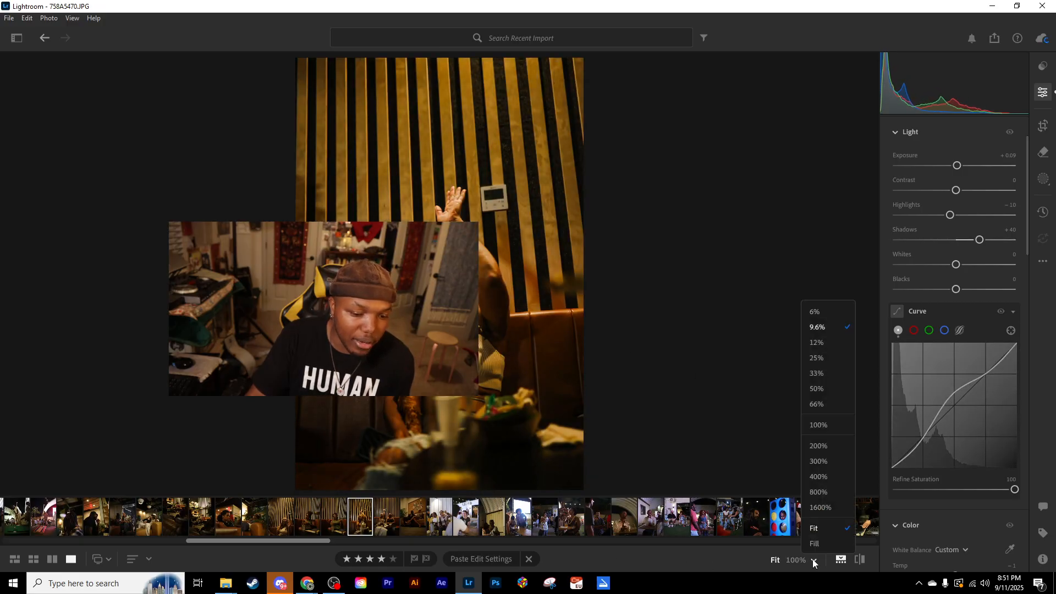
pyautogui.click(822, 373)
pyautogui.scroll(6, 547, 353)
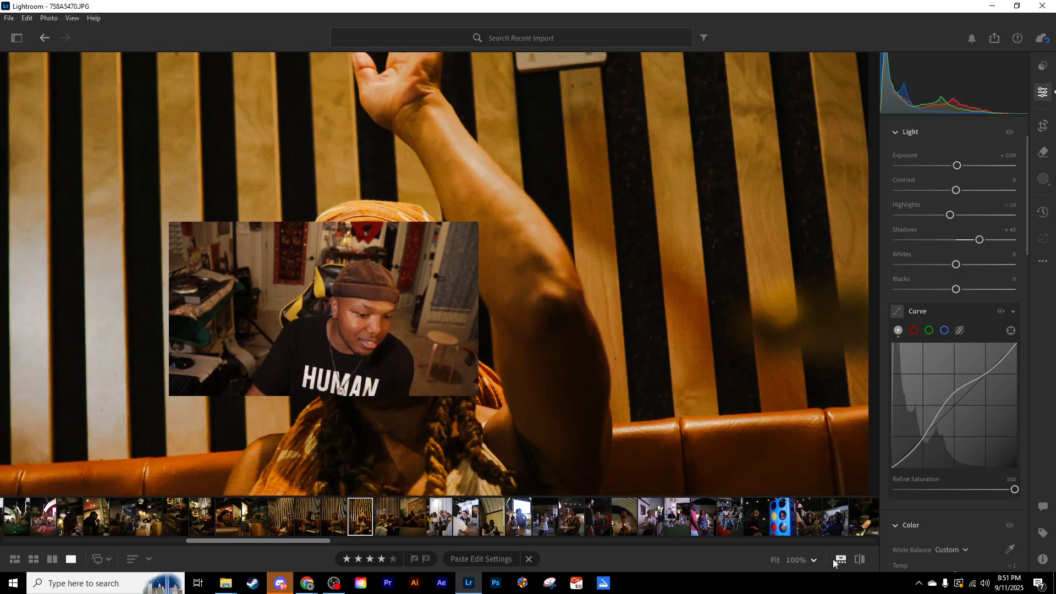
pyautogui.click(813, 560)
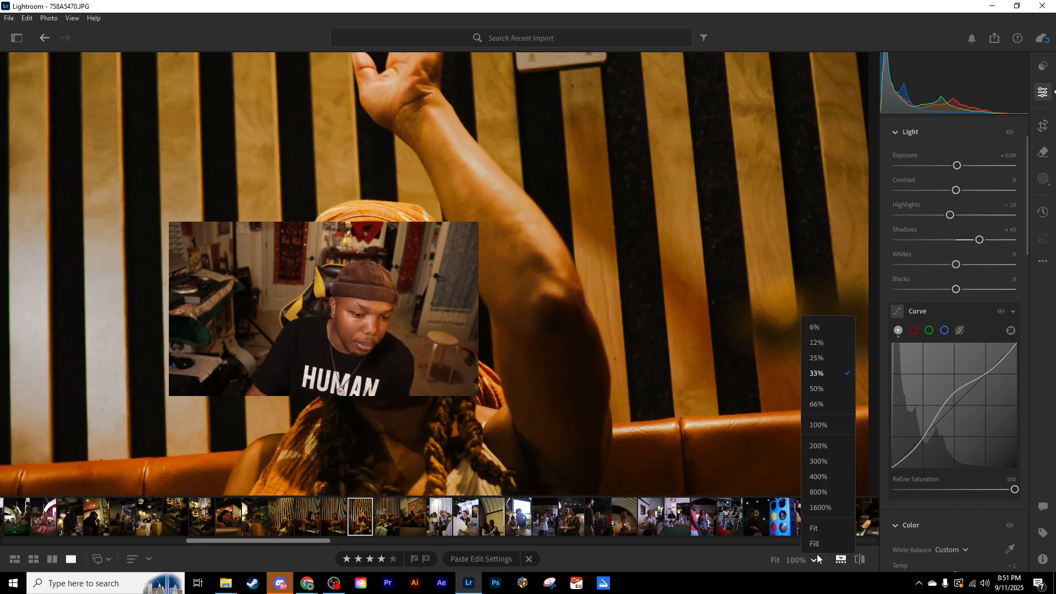
pyautogui.click(819, 389)
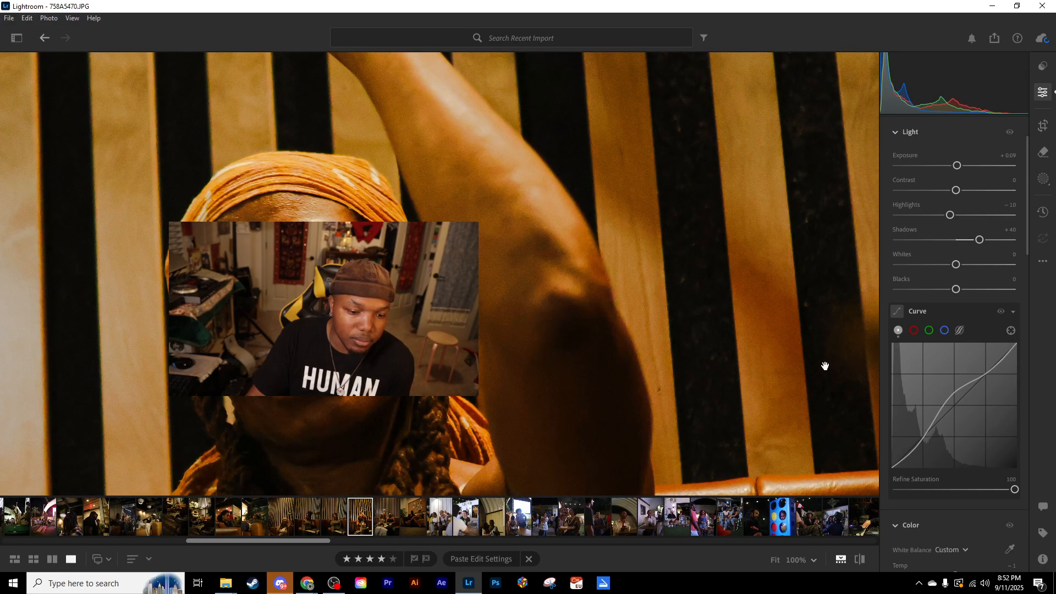
pyautogui.click(813, 560)
pyautogui.click(817, 359)
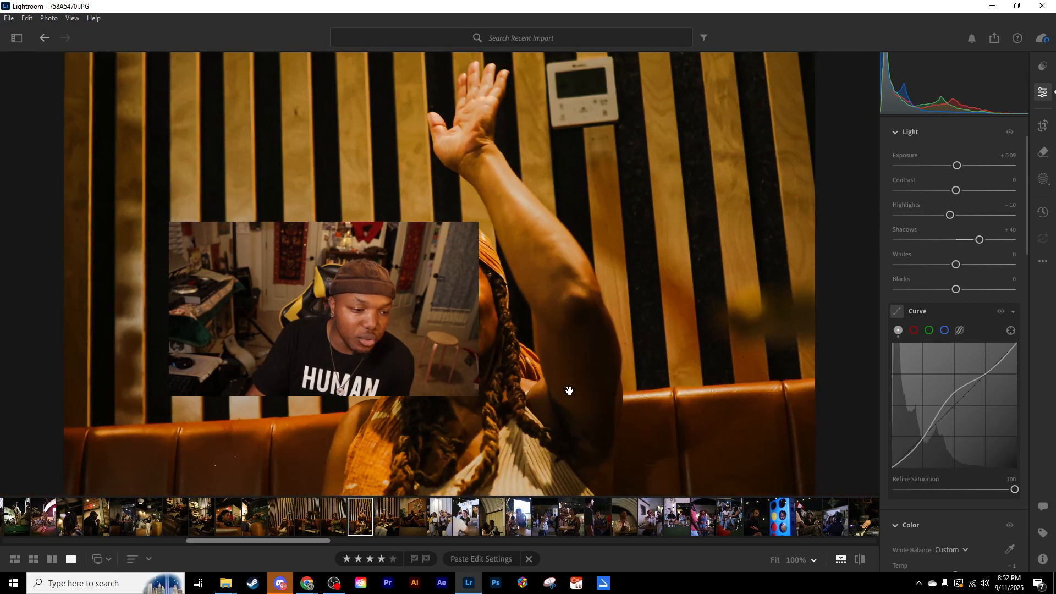
pyautogui.moveTo(514, 324); pyautogui.dragTo(509, 357)
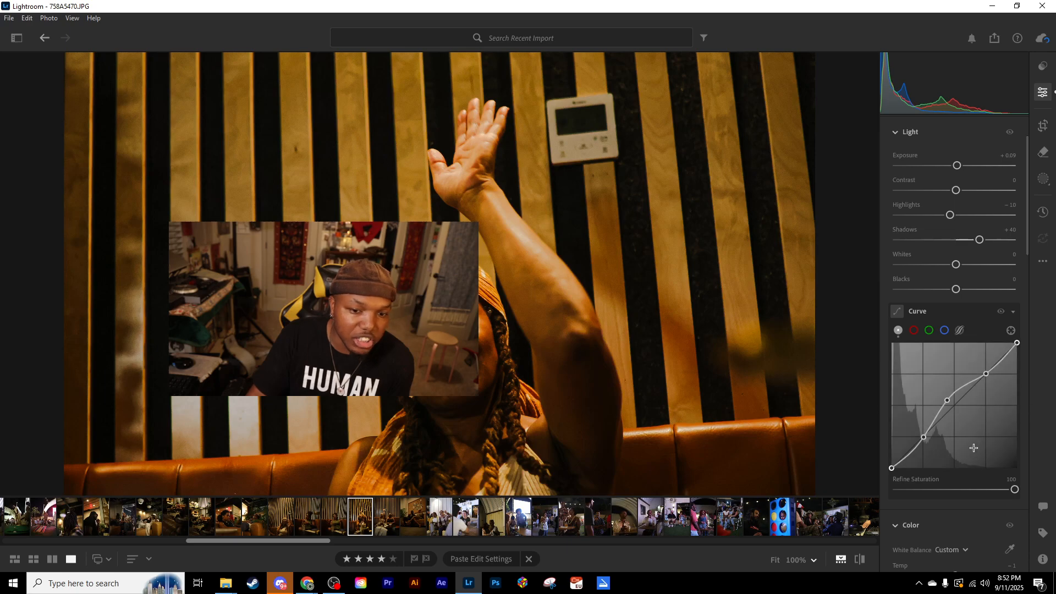
pyautogui.moveTo(948, 401)
pyautogui.mouseDown()
pyautogui.moveTo(940, 395)
pyautogui.moveTo(955, 407)
pyautogui.mouseUp()
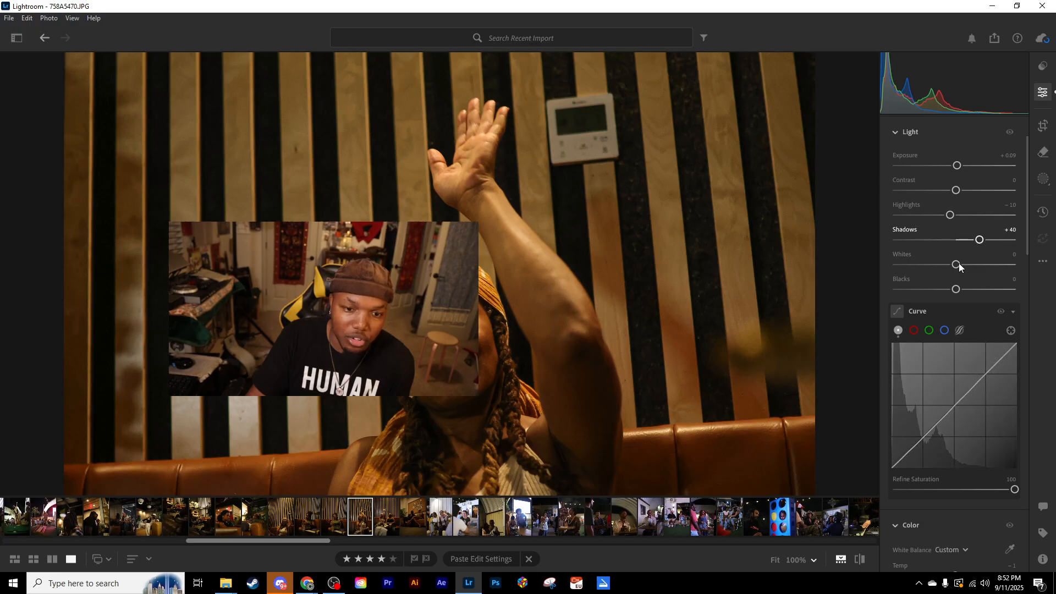
# - Try lowering the portrait's Blacks to -100, and undo the change
pyautogui.moveTo(955, 289); pyautogui.dragTo(848, 292)
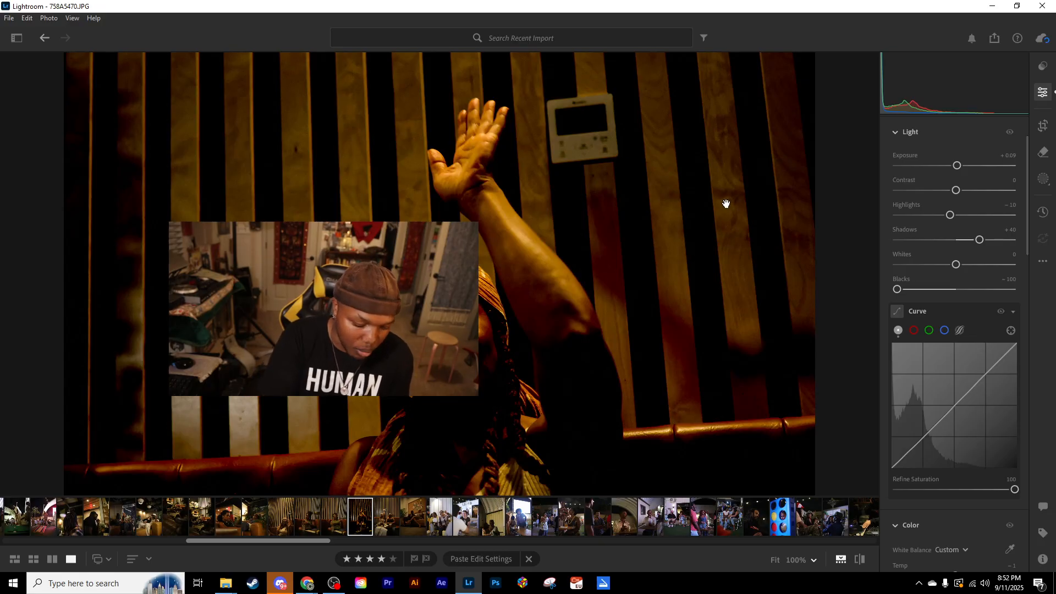
pyautogui.hotkey('ctrl', 'z')
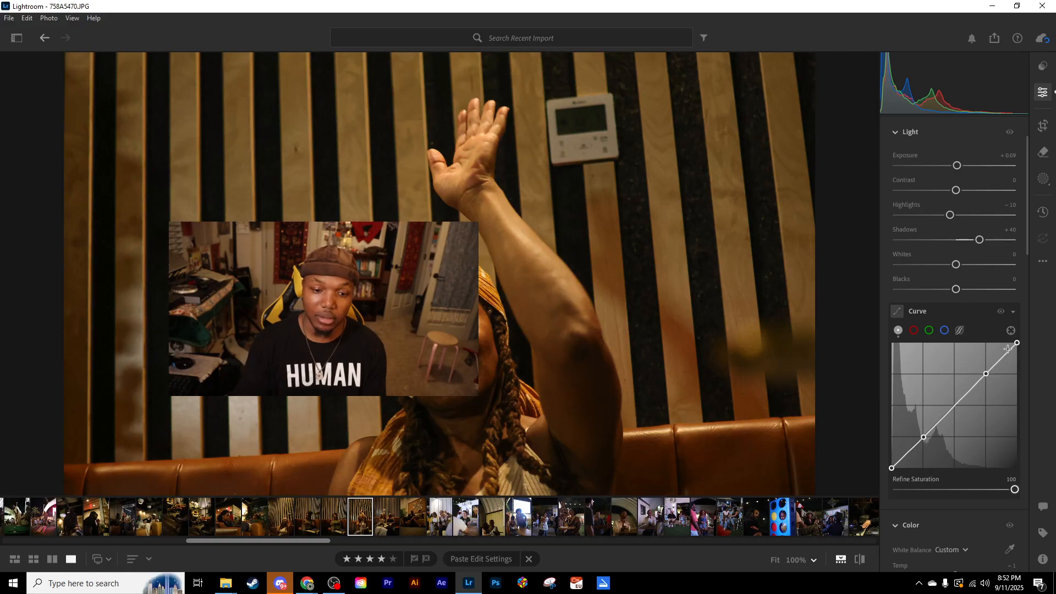
# - Add four extra anchor points to the straight tone curve, one halfway between each pair of neighbouring points
pyautogui.click(954, 405)
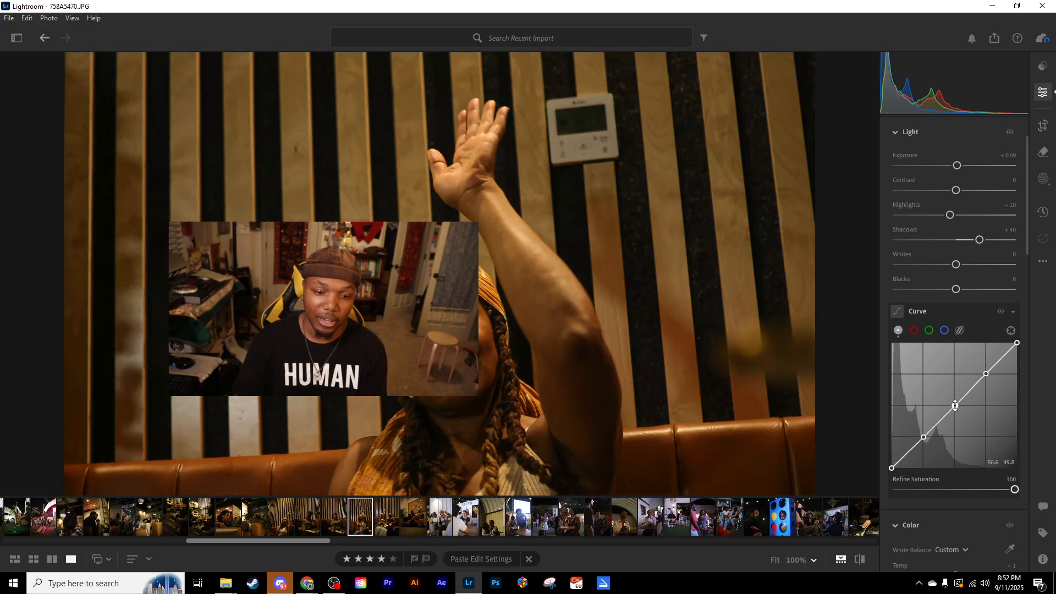
pyautogui.moveTo(941, 420); pyautogui.dragTo(910, 453)
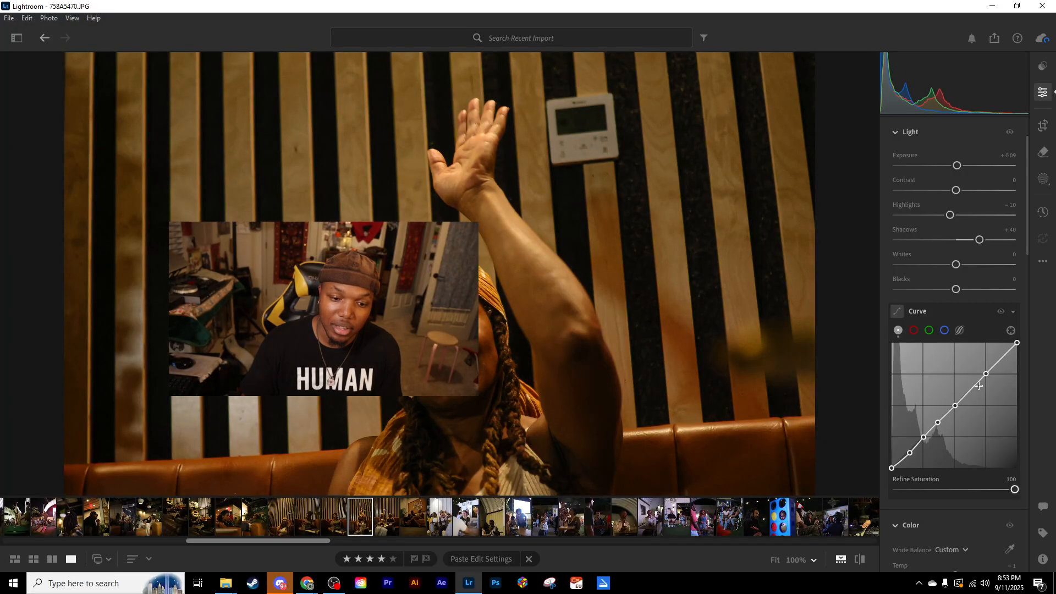
pyautogui.click(972, 389)
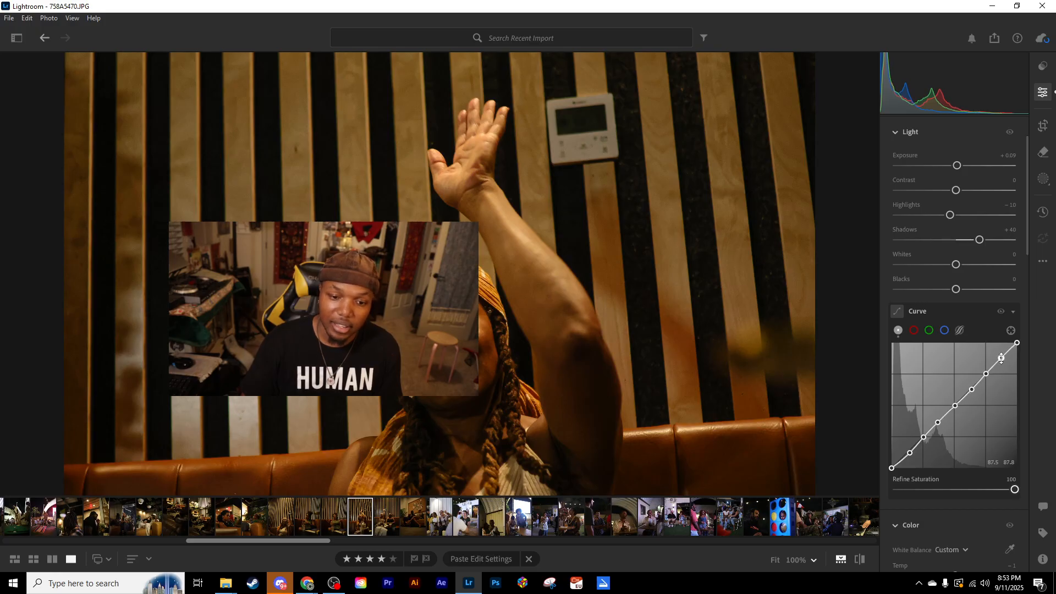
# - Try pulling the curve point between the lower quarter and midpoint sharply upward, restore it, and remove the four extra anchor points
pyautogui.moveTo(938, 423); pyautogui.dragTo(903, 378)
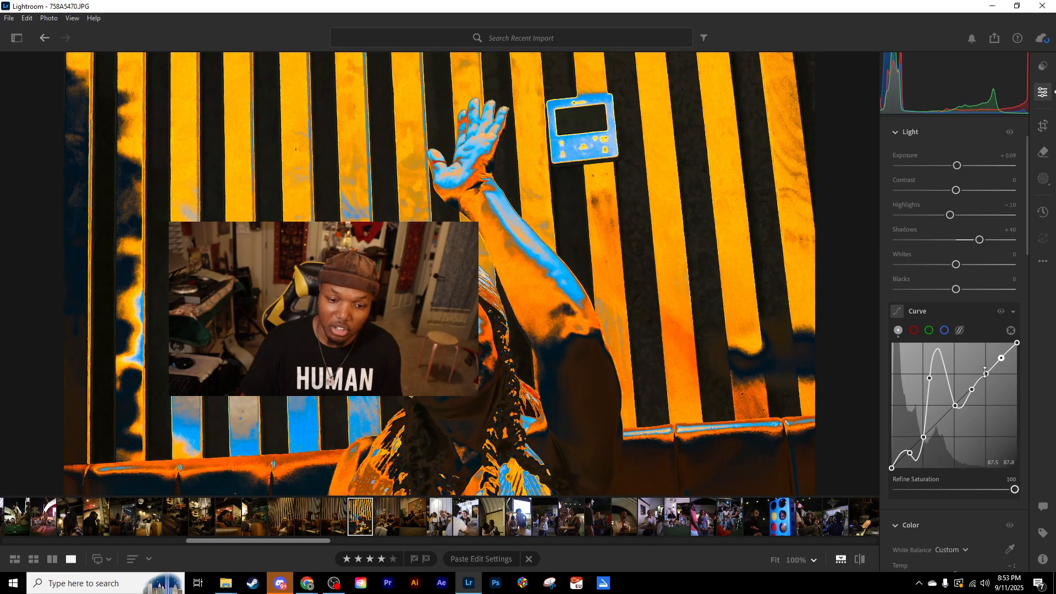
pyautogui.moveTo(926, 379); pyautogui.dragTo(939, 421)
pyautogui.click(717, 430)
pyautogui.doubleClick(938, 421)
pyautogui.doubleClick(911, 452)
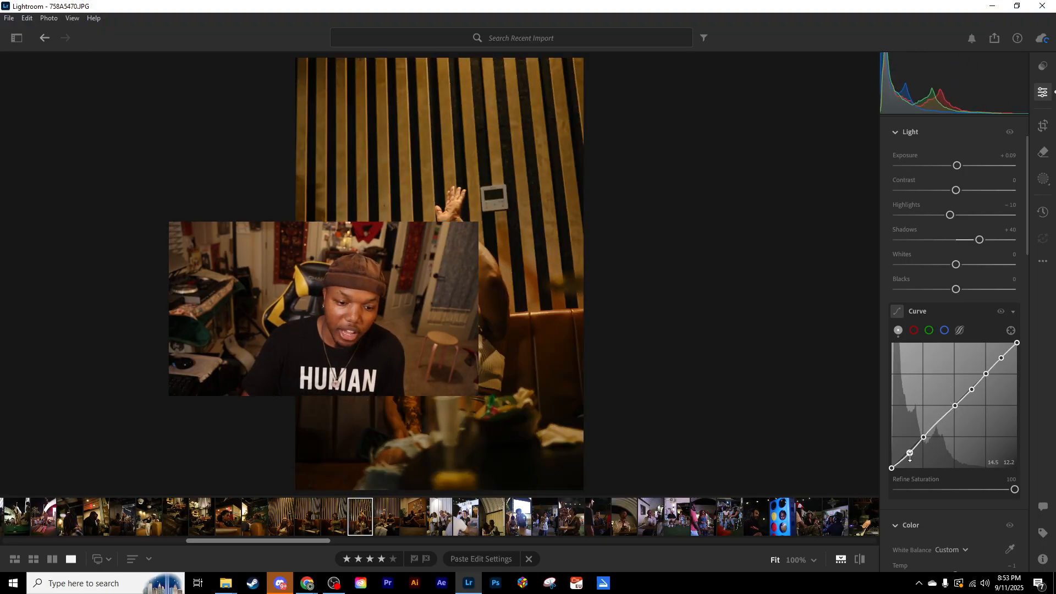
pyautogui.doubleClick(973, 391)
pyautogui.doubleClick(1001, 359)
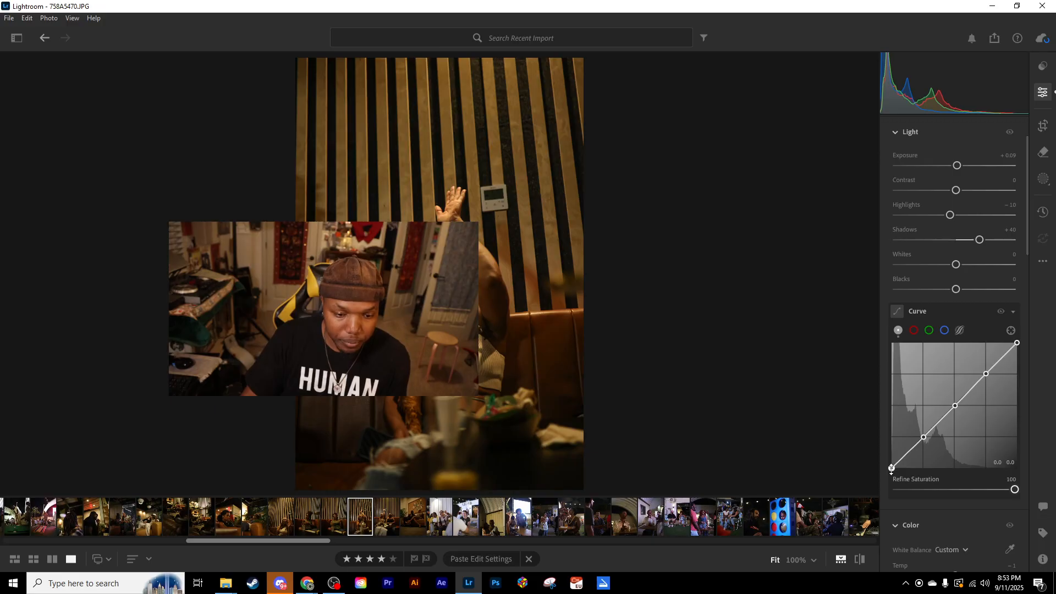
# - Try lifting the tone curve's black point to 100, lower it to a slight fade, and return it to 0
pyautogui.moveTo(892, 469); pyautogui.dragTo(891, 344)
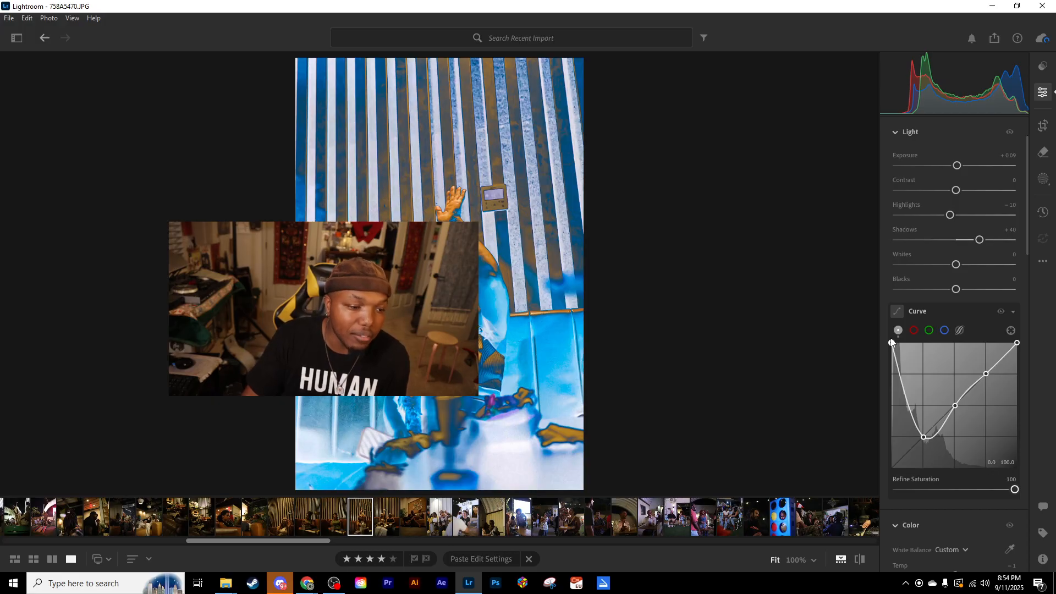
pyautogui.moveTo(891, 406); pyautogui.dragTo(886, 457)
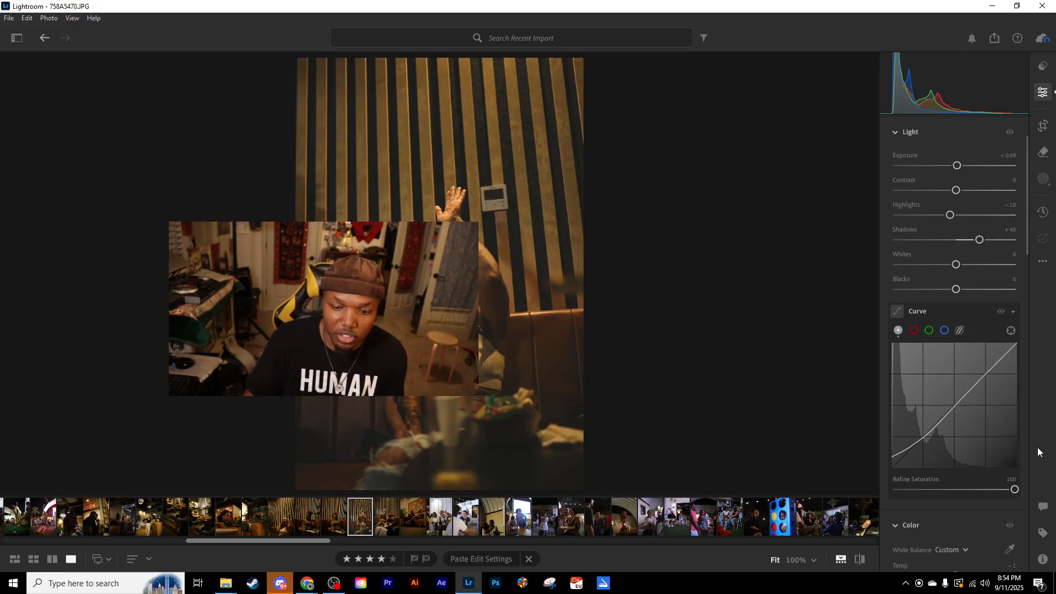
pyautogui.moveTo(892, 459); pyautogui.dragTo(879, 477)
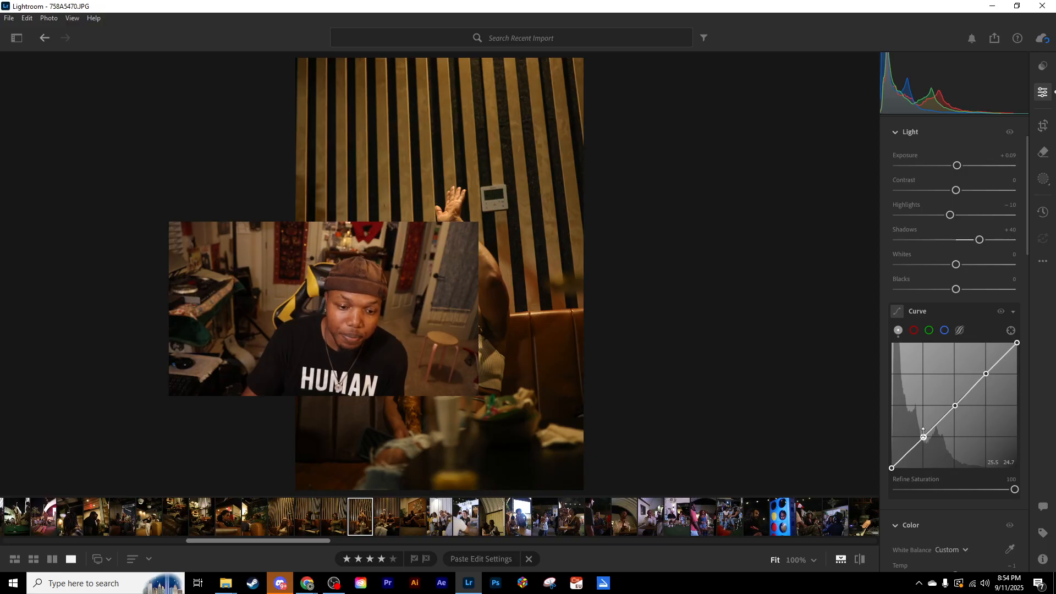
# - Lower the tone curve's lower-quarter point to 27.5 / 22.0 and add an anchor between it and the black point
pyautogui.moveTo(924, 438); pyautogui.dragTo(927, 442)
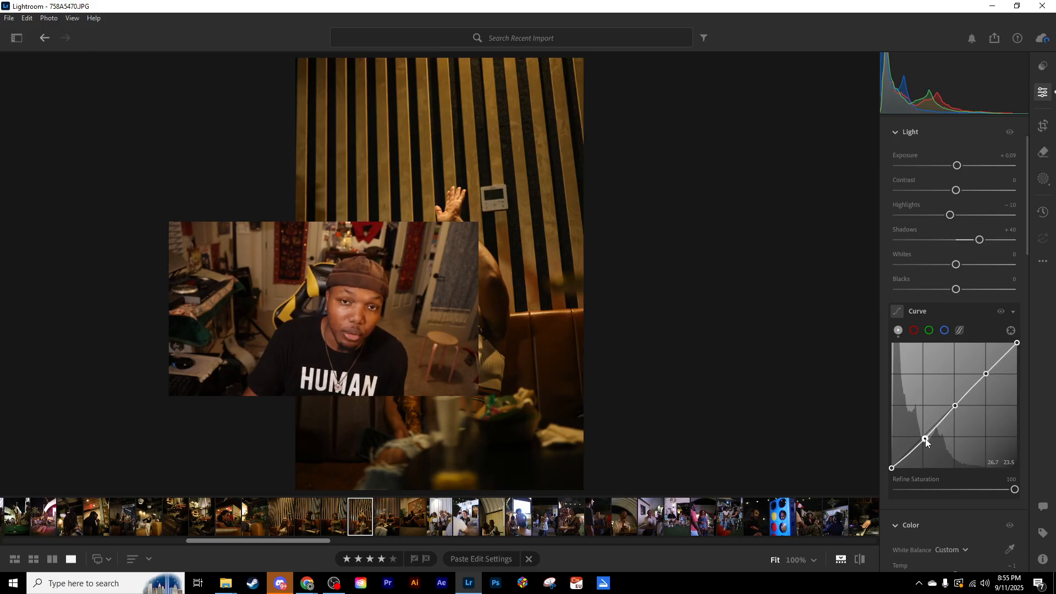
pyautogui.moveTo(925, 438); pyautogui.dragTo(926, 442)
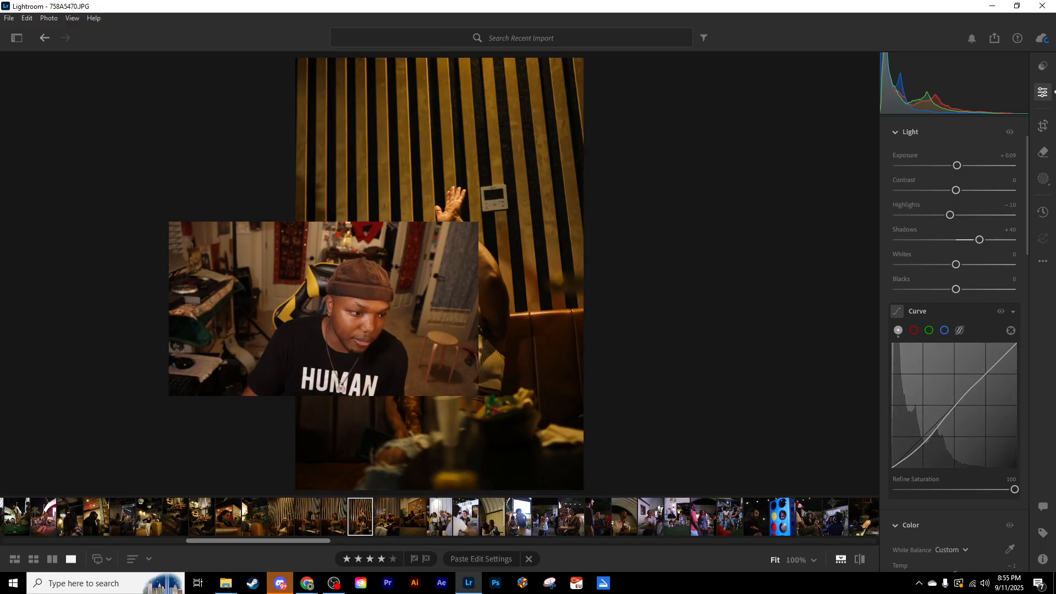
pyautogui.click(912, 454)
# - Try fading the portrait's shadows by lifting the curve's black point slightly and nudging the neighbouring anchor up
pyautogui.moveTo(893, 469); pyautogui.dragTo(891, 460)
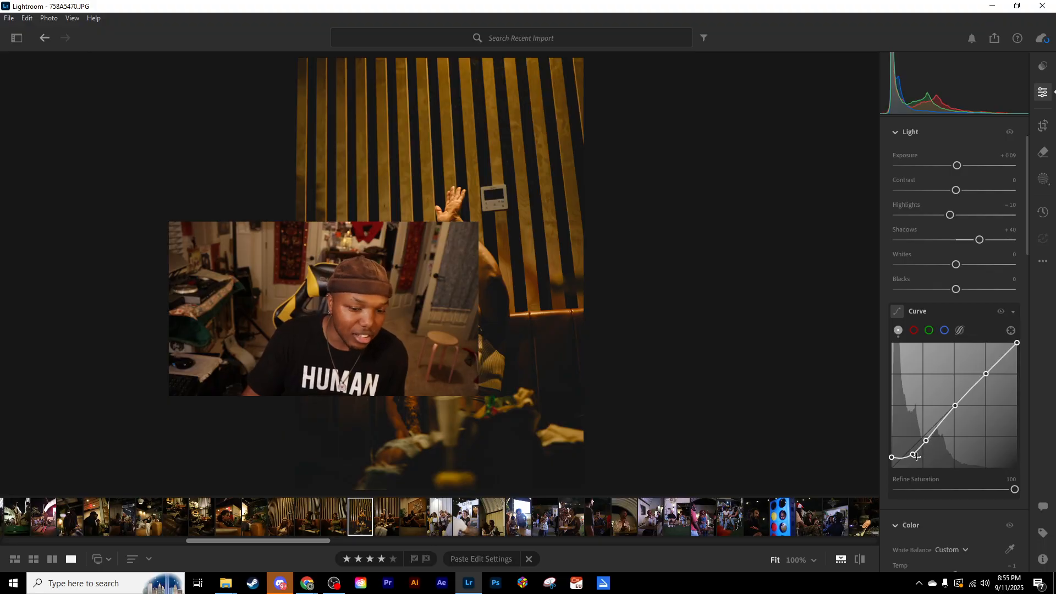
pyautogui.moveTo(913, 455); pyautogui.dragTo(914, 451)
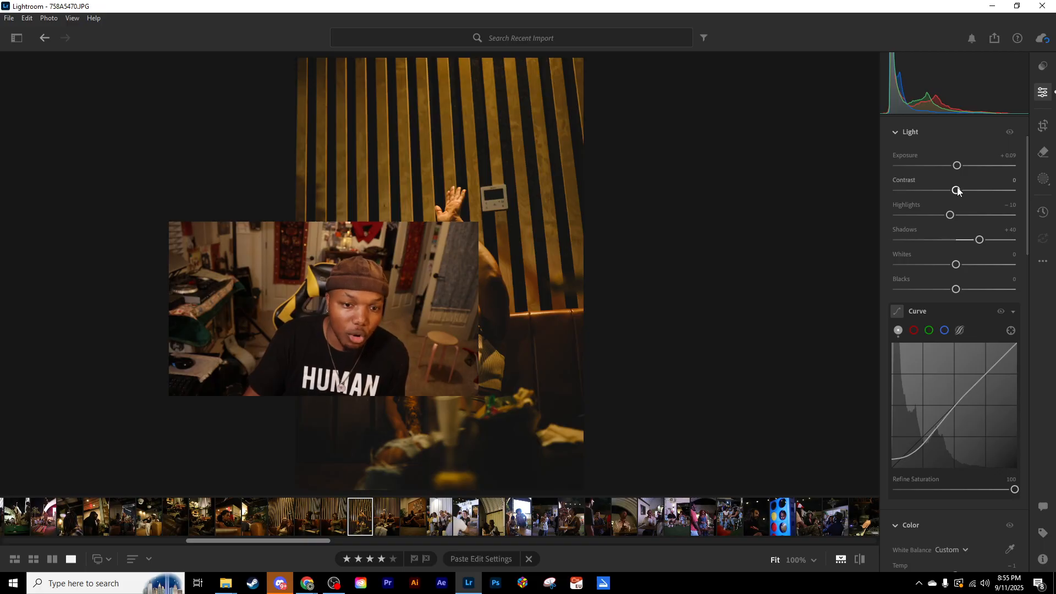
# - Try Contrast at -41 and reset it, and return the curve's black point to 0 with the neighbouring anchor below the diagonal
pyautogui.moveTo(957, 190); pyautogui.dragTo(933, 192)
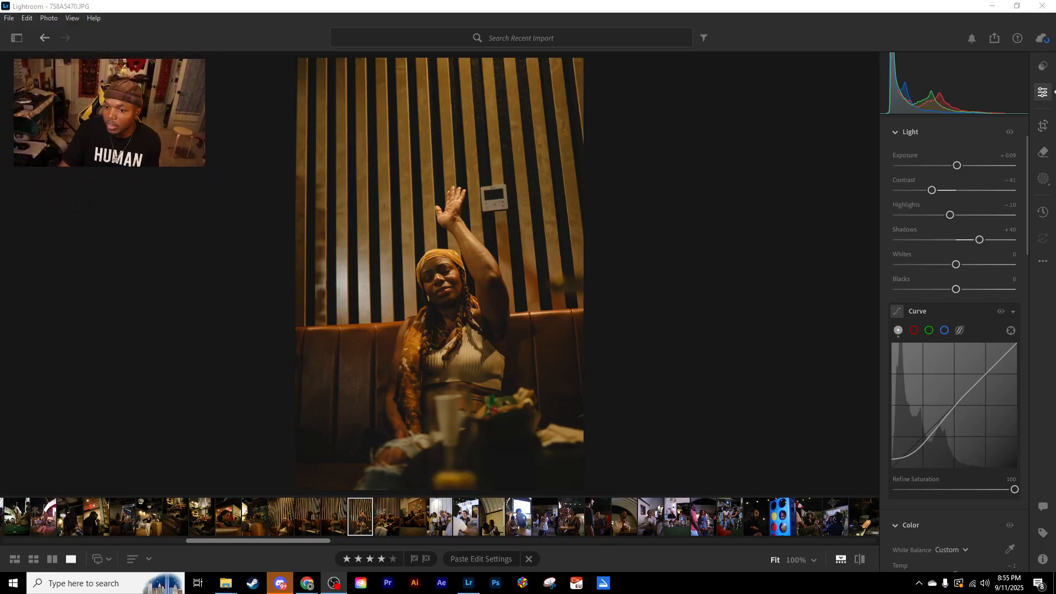
pyautogui.doubleClick(935, 191)
pyautogui.moveTo(893, 458); pyautogui.dragTo(914, 456)
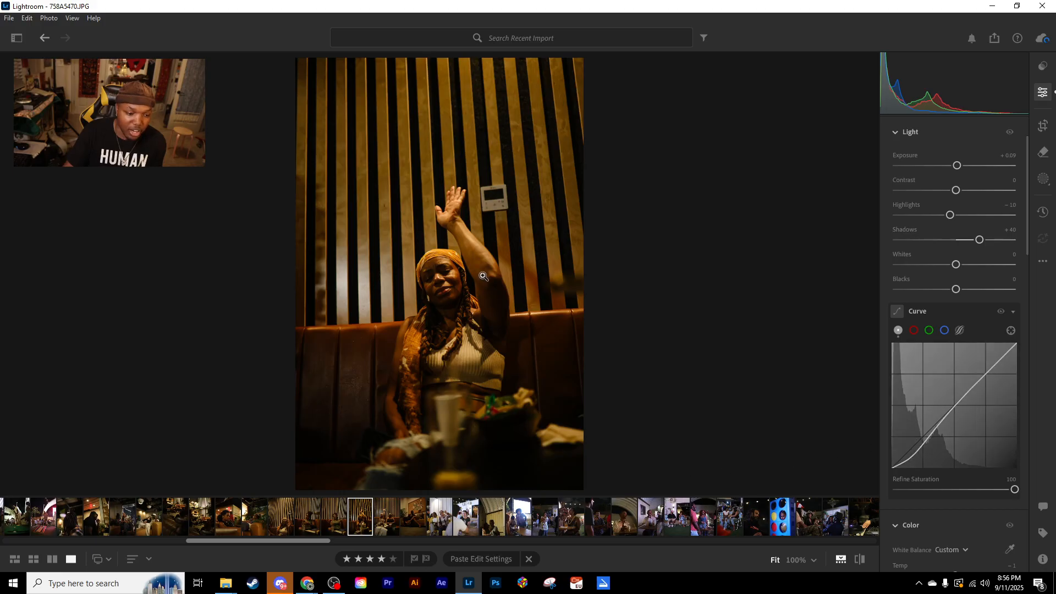
# - Examine the woman's face and raised arm at 100%, 33% and 25% zoom to judge the tone curve's effect
pyautogui.click(440, 281)
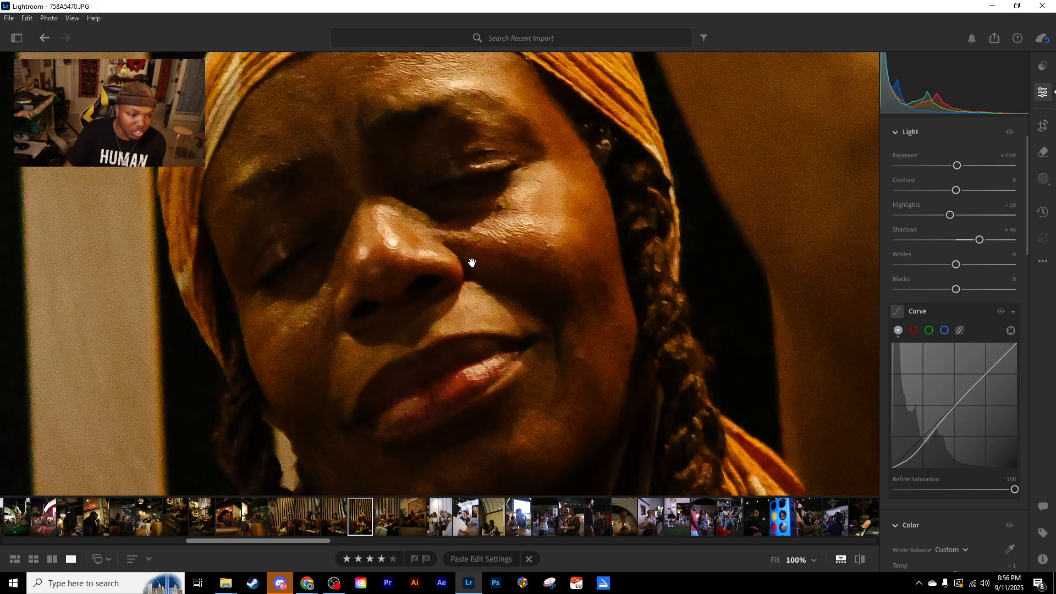
pyautogui.moveTo(467, 261); pyautogui.dragTo(412, 285)
pyautogui.click(812, 561)
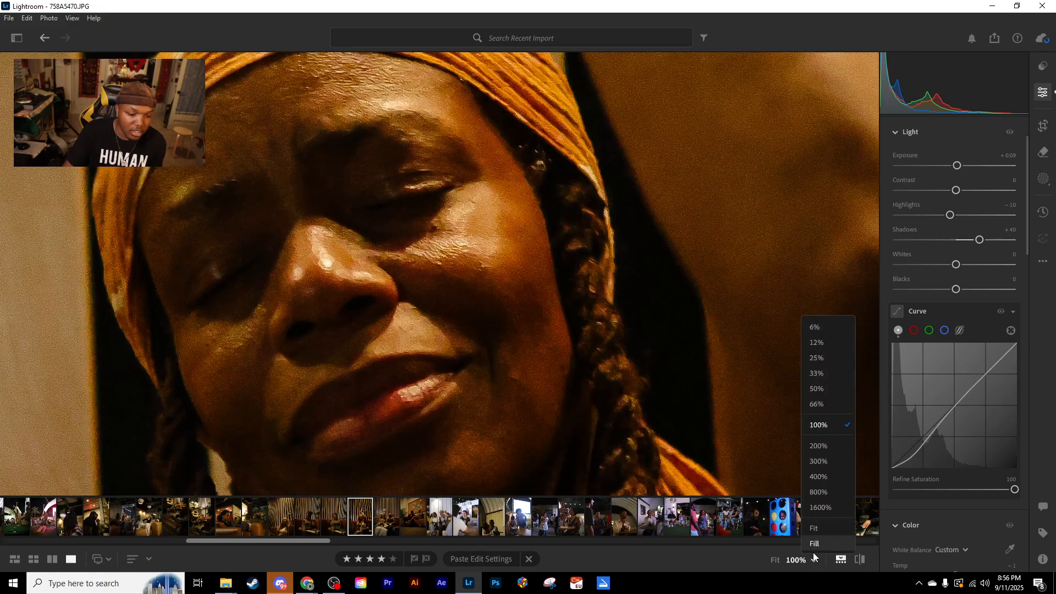
pyautogui.click(817, 373)
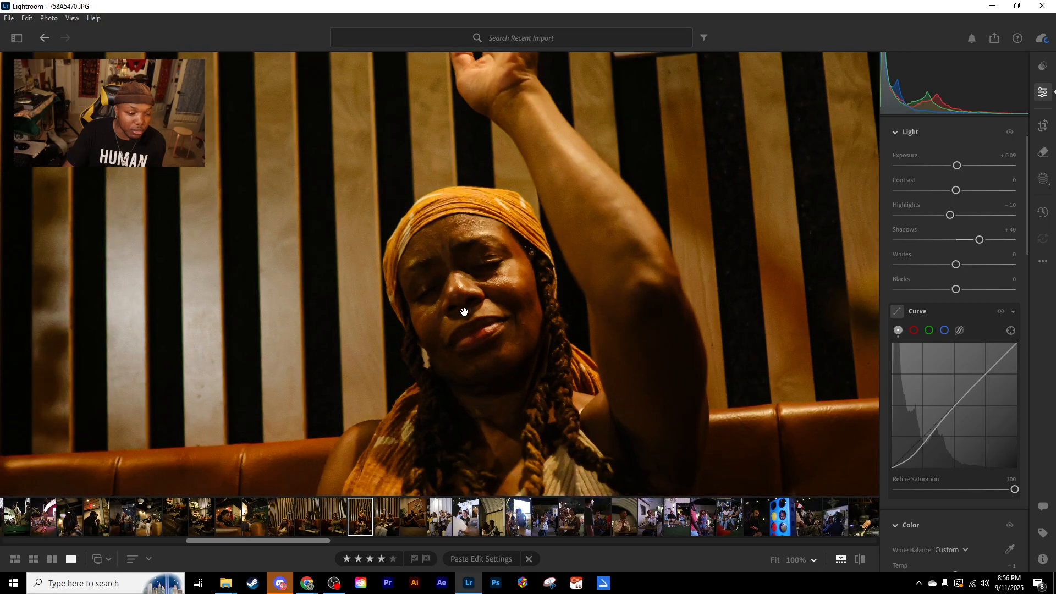
pyautogui.moveTo(495, 294); pyautogui.dragTo(490, 357)
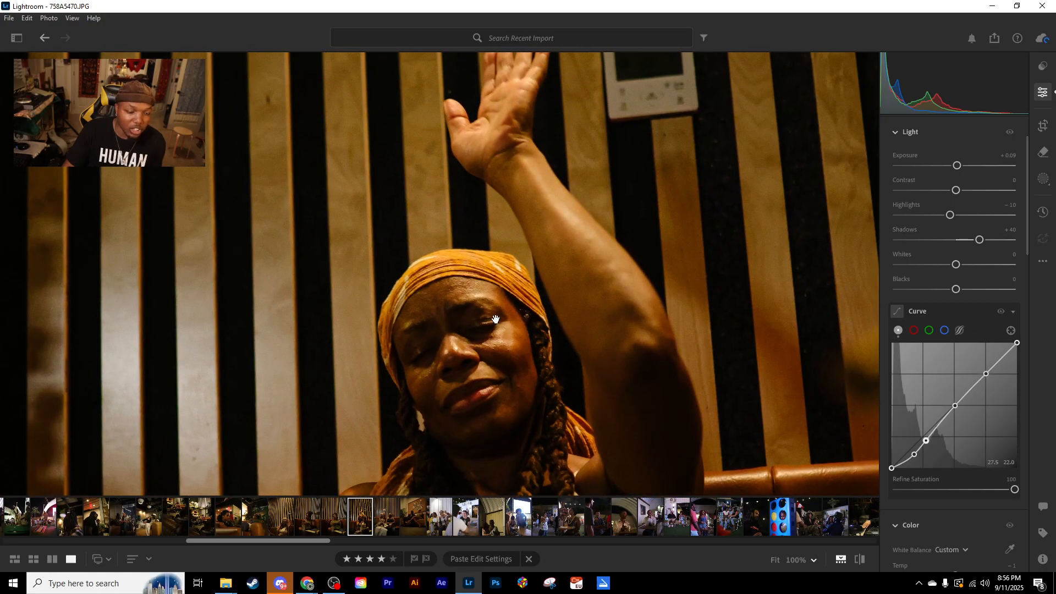
pyautogui.moveTo(486, 312); pyautogui.dragTo(434, 293)
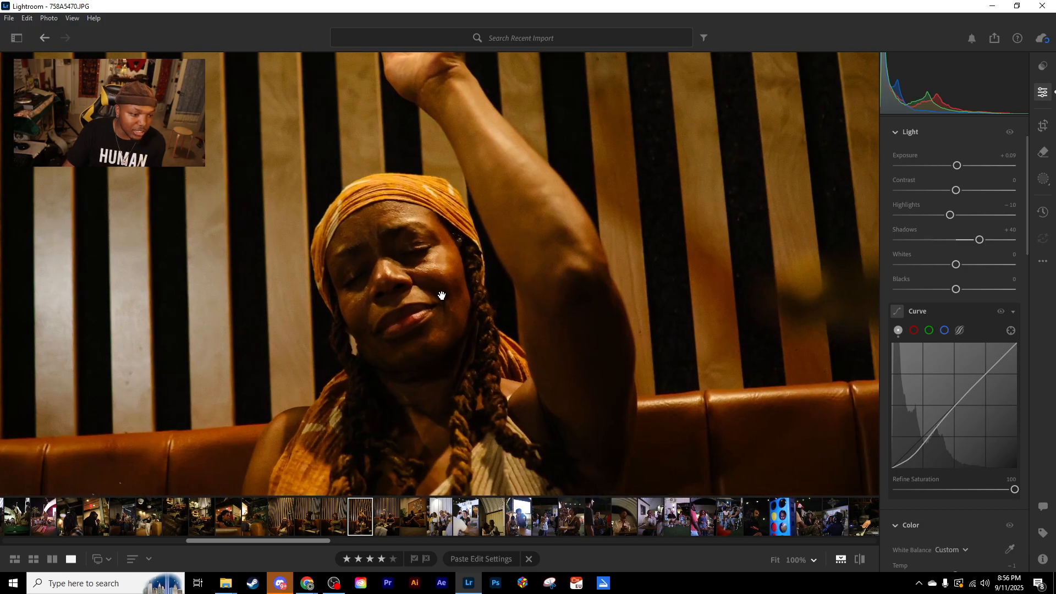
pyautogui.click(815, 560)
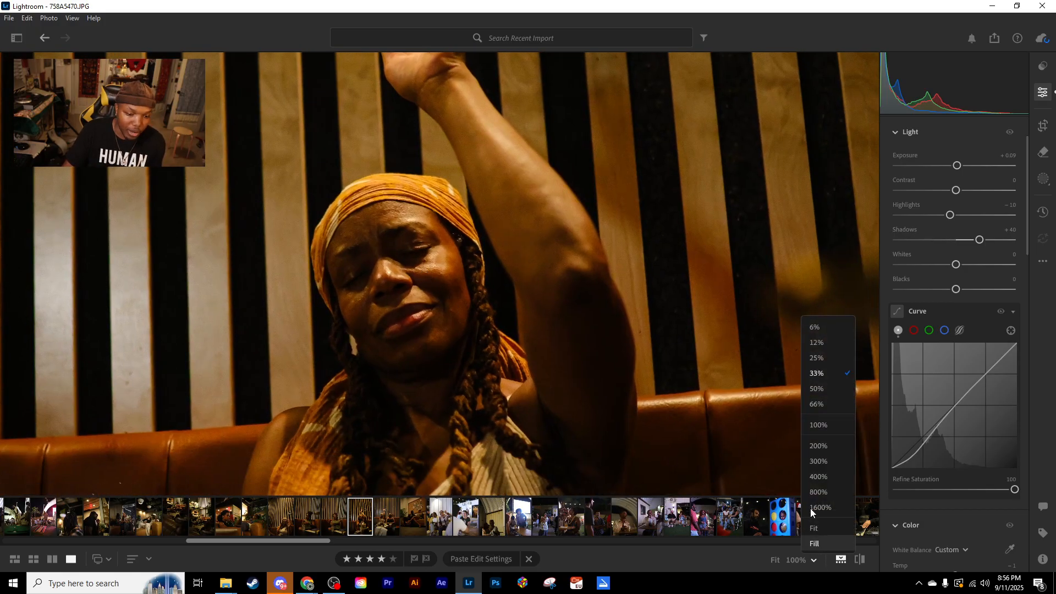
pyautogui.click(820, 358)
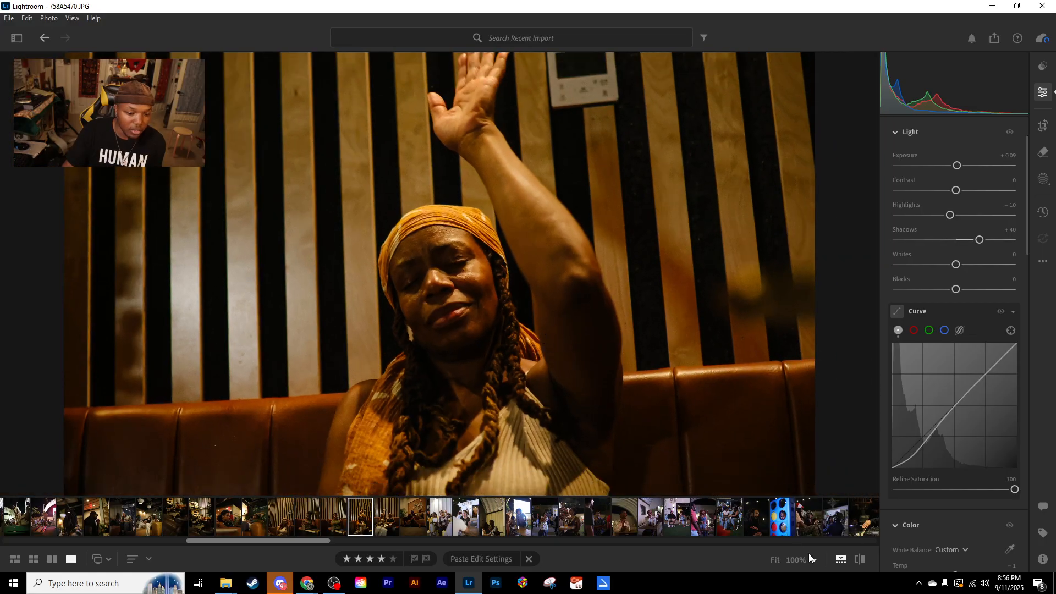
# - Lift the tone curve's black point to 0.0 / 8.2 and nudge the neighbouring anchor slightly up to fade the portrait's blacks
pyautogui.click(815, 560)
pyautogui.click(822, 341)
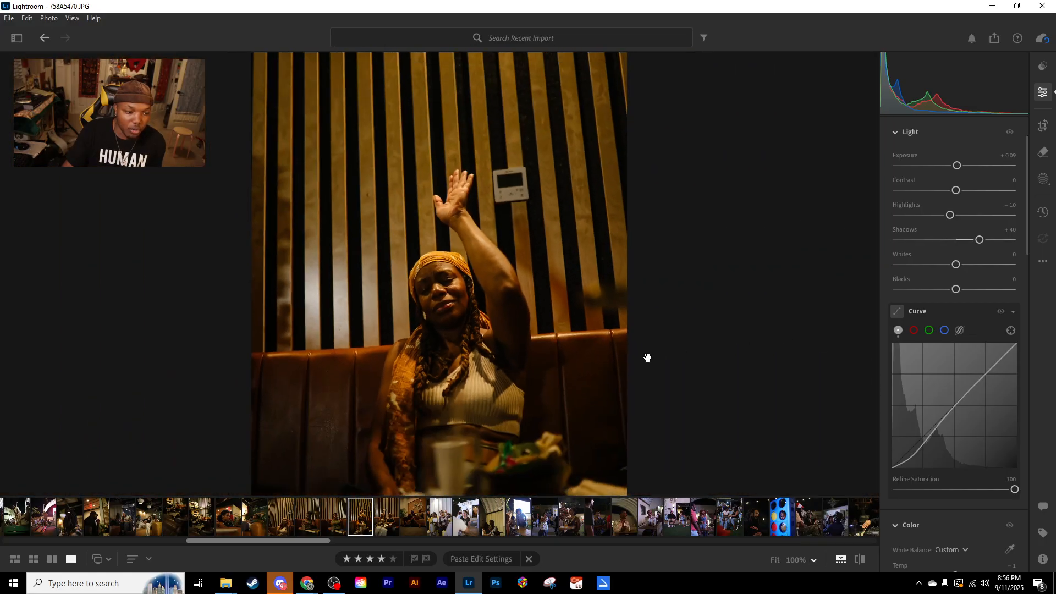
pyautogui.moveTo(488, 366); pyautogui.dragTo(466, 330)
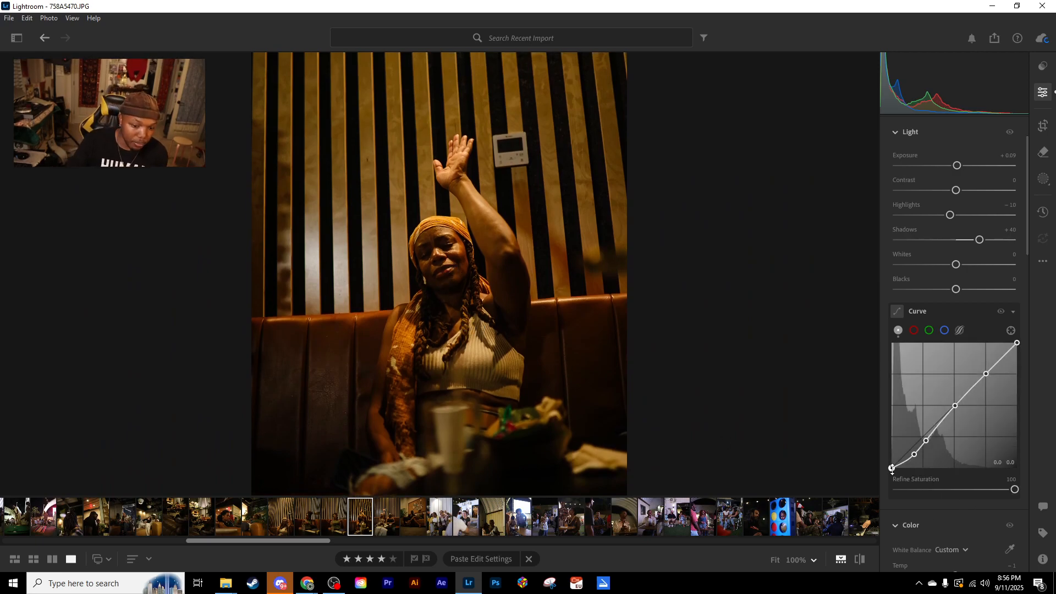
pyautogui.moveTo(893, 472); pyautogui.dragTo(893, 462)
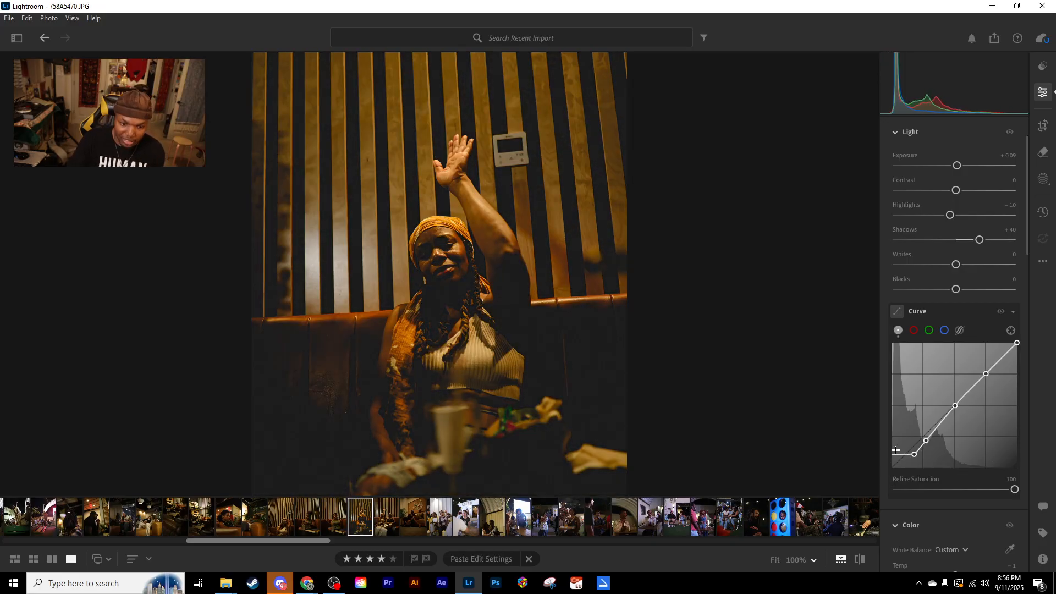
pyautogui.moveTo(897, 453)
pyautogui.mouseDown()
pyautogui.moveTo(892, 471)
pyautogui.moveTo(888, 462)
pyautogui.mouseUp()
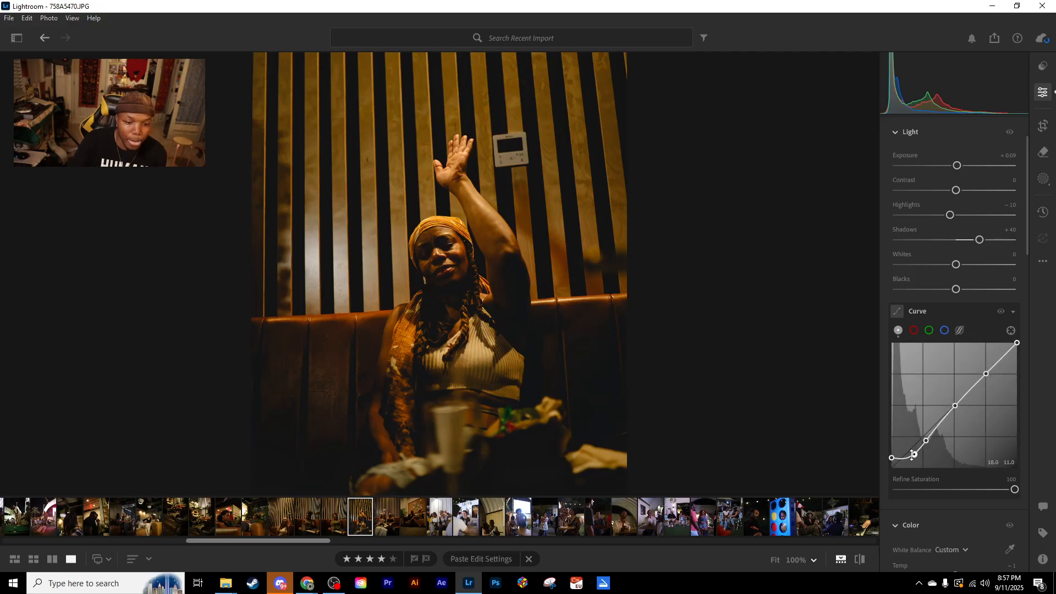
pyautogui.moveTo(914, 455); pyautogui.dragTo(915, 453)
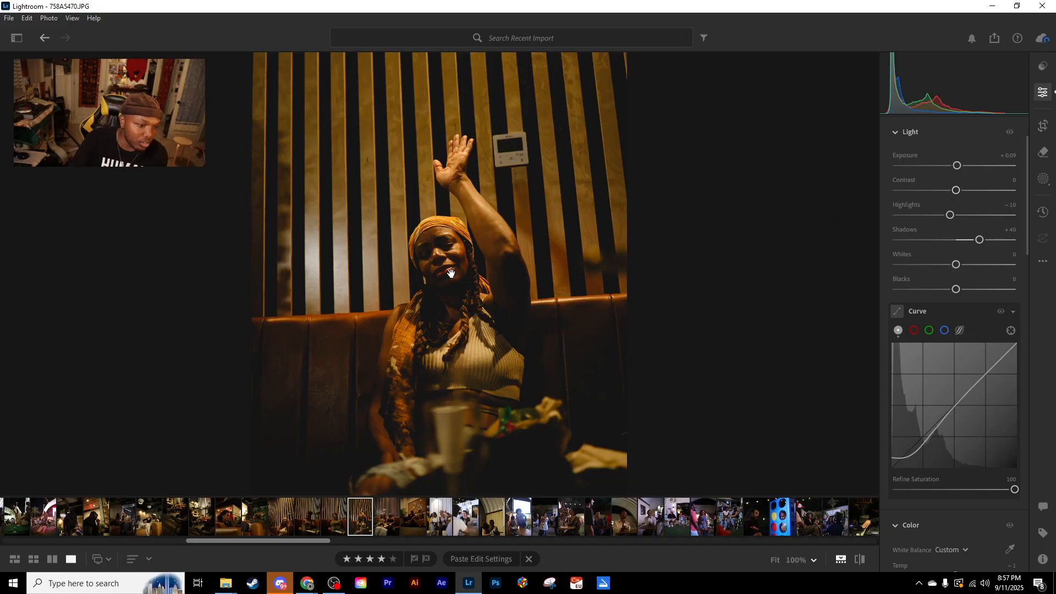
# - Examine the faded portrait in the photo grid, in full view, up close on the face at 100%, and at a moderate zoom
pyautogui.press('g')
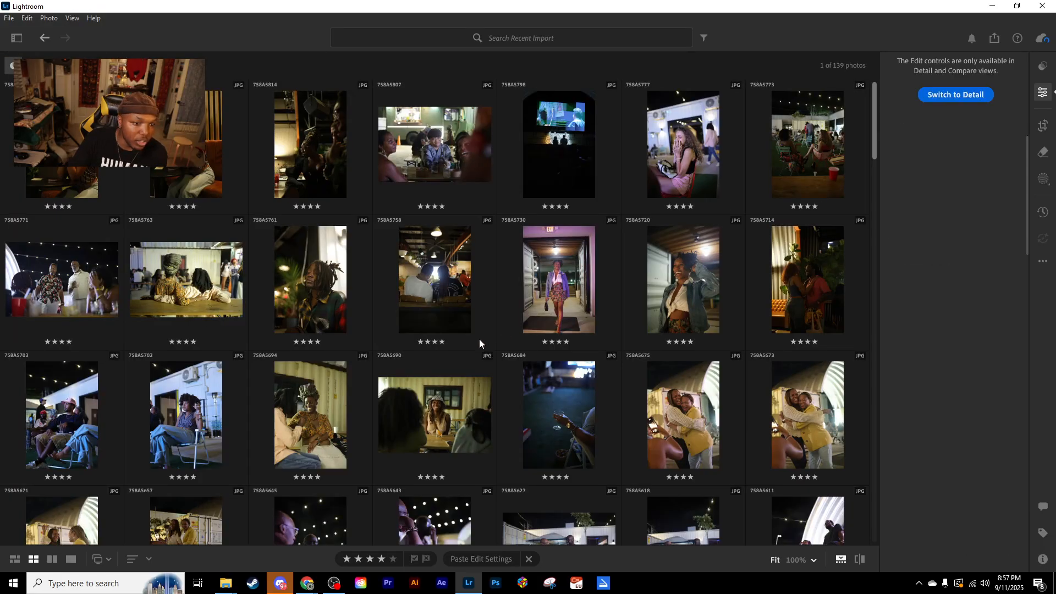
pyautogui.scroll(-5, 512, 360)
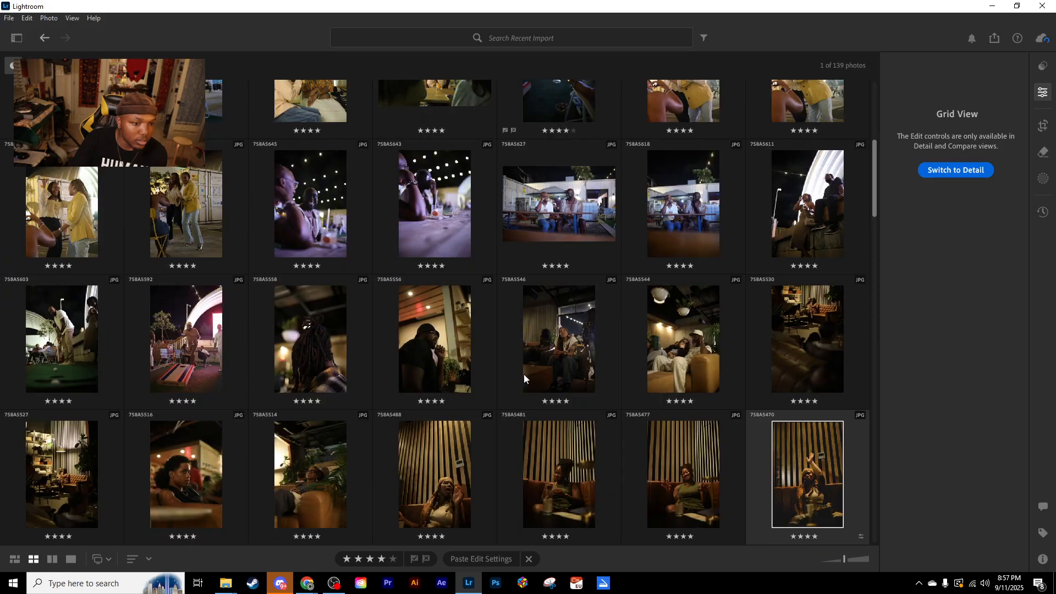
pyautogui.doubleClick(796, 444)
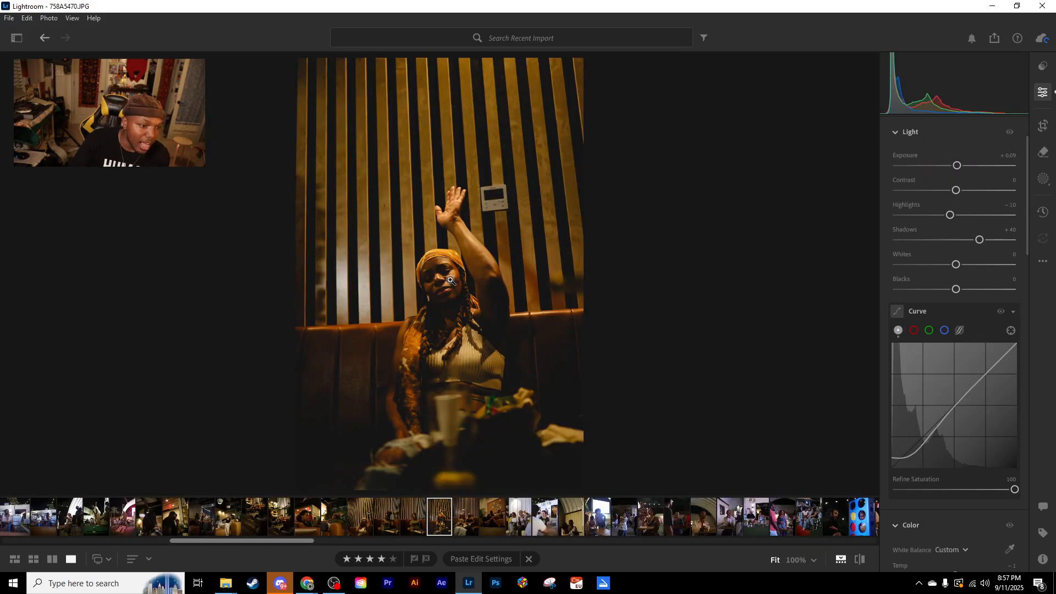
pyautogui.click(446, 281)
pyautogui.moveTo(445, 279); pyautogui.dragTo(452, 302)
pyautogui.moveTo(441, 391); pyautogui.dragTo(450, 316)
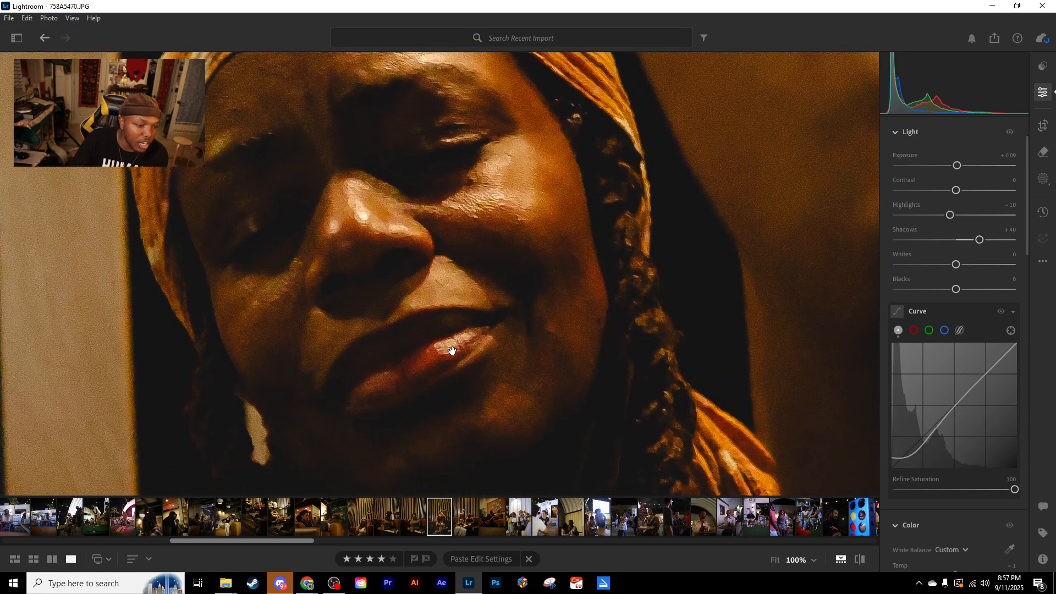
pyautogui.click(476, 235)
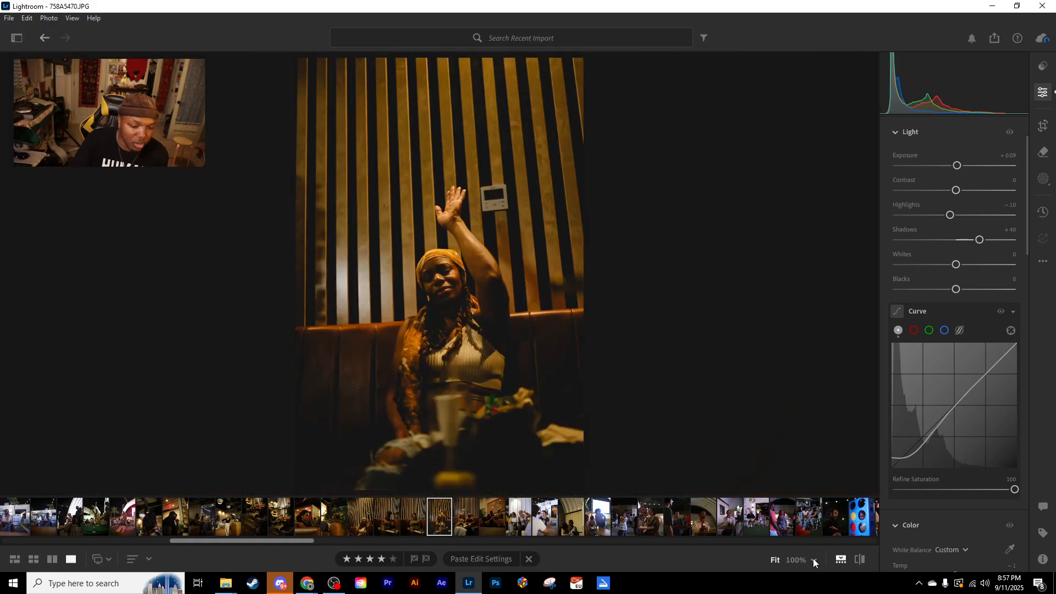
pyautogui.click(814, 561)
pyautogui.click(820, 349)
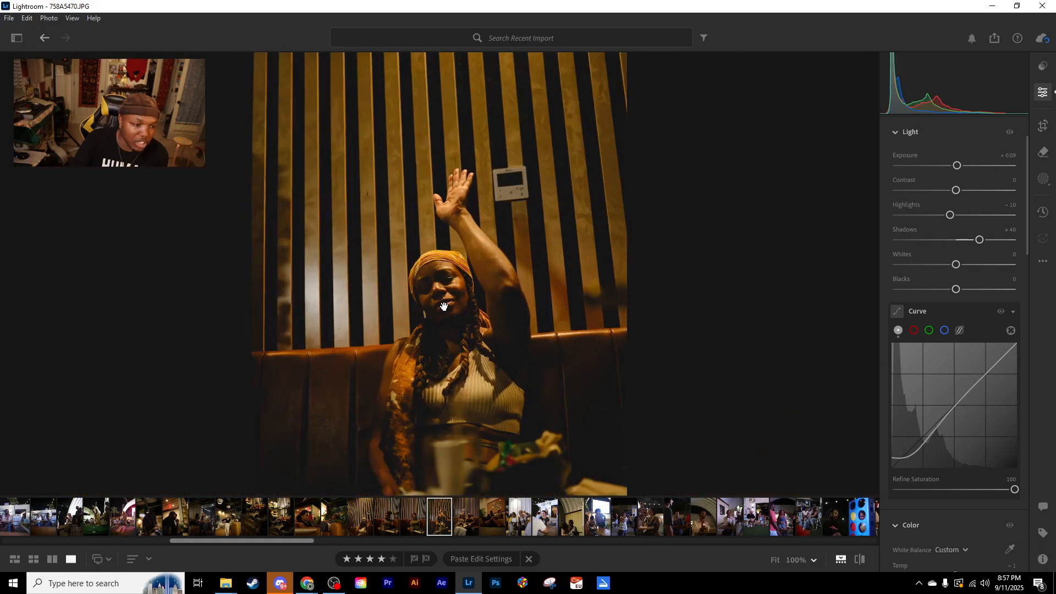
pyautogui.scroll(-1, 448, 297)
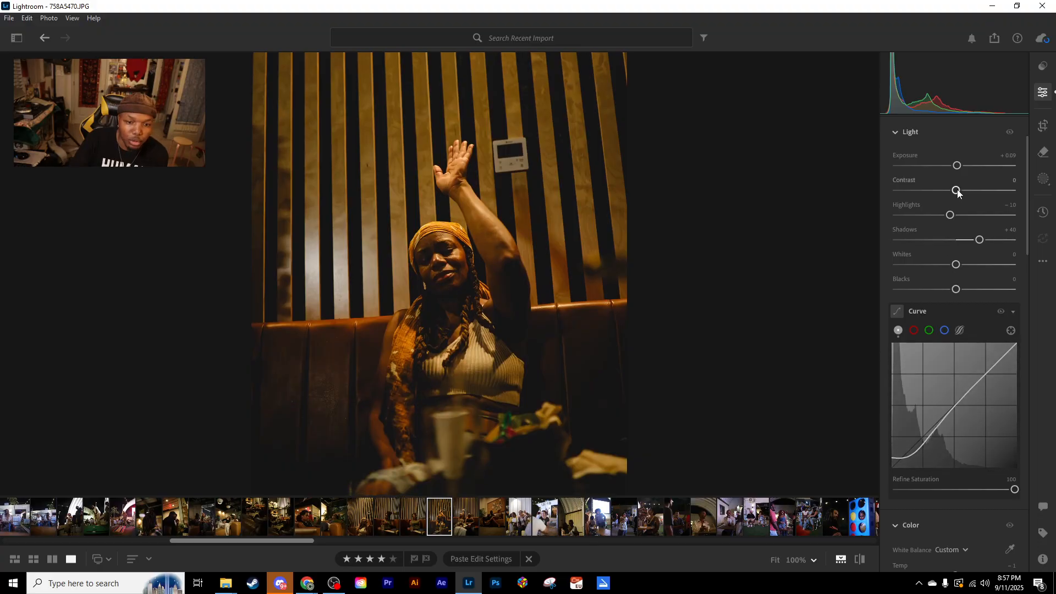
# - Compare the portrait with Contrast at -100 and 0, and settle on -42
pyautogui.moveTo(955, 190); pyautogui.dragTo(897, 191)
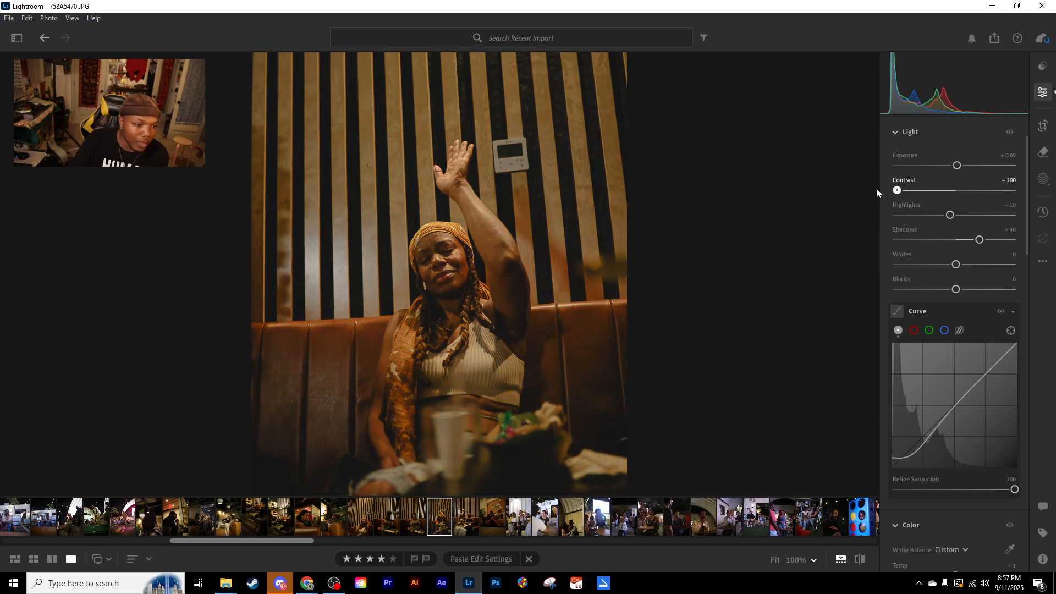
pyautogui.moveTo(897, 190); pyautogui.dragTo(956, 190)
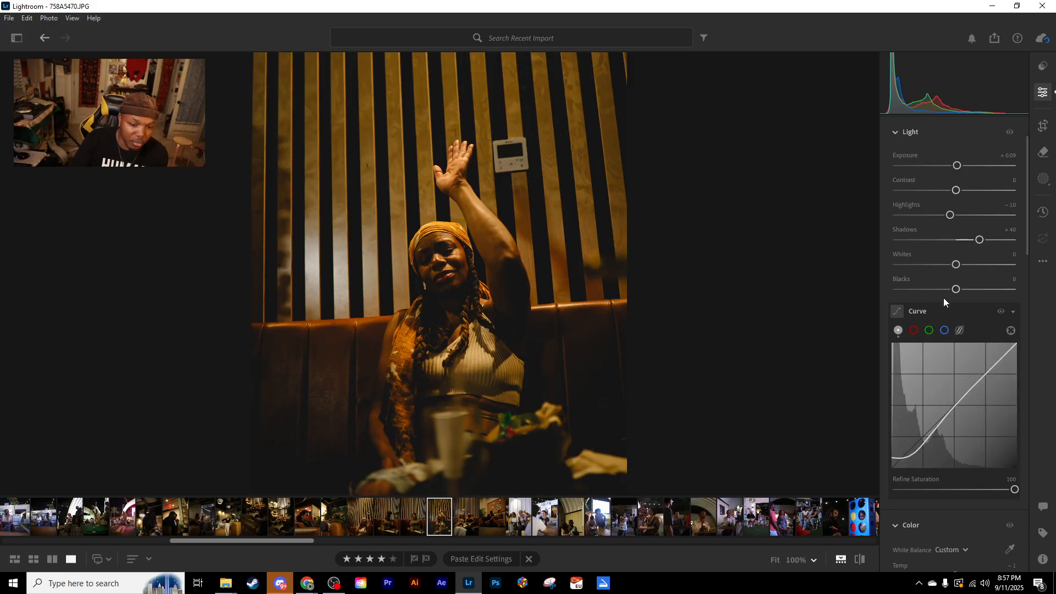
pyautogui.moveTo(957, 191); pyautogui.dragTo(931, 190)
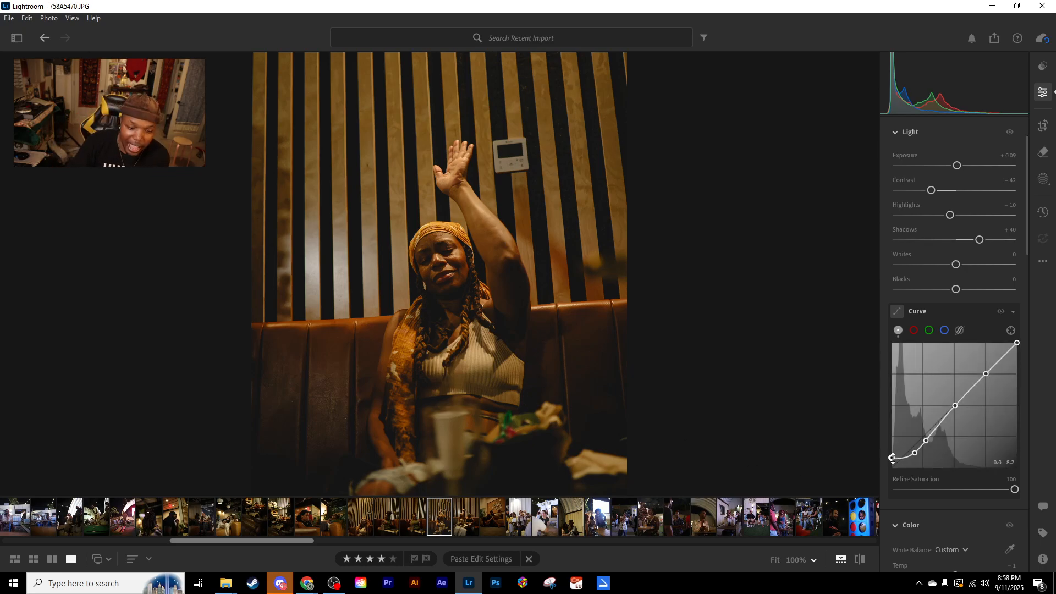
# - Try lowering the curve's upper-quarter point to 80.8 / 67.1, check the raised hand at 100%, and return the point to the diagonal
pyautogui.scroll(-10, 553, 445)
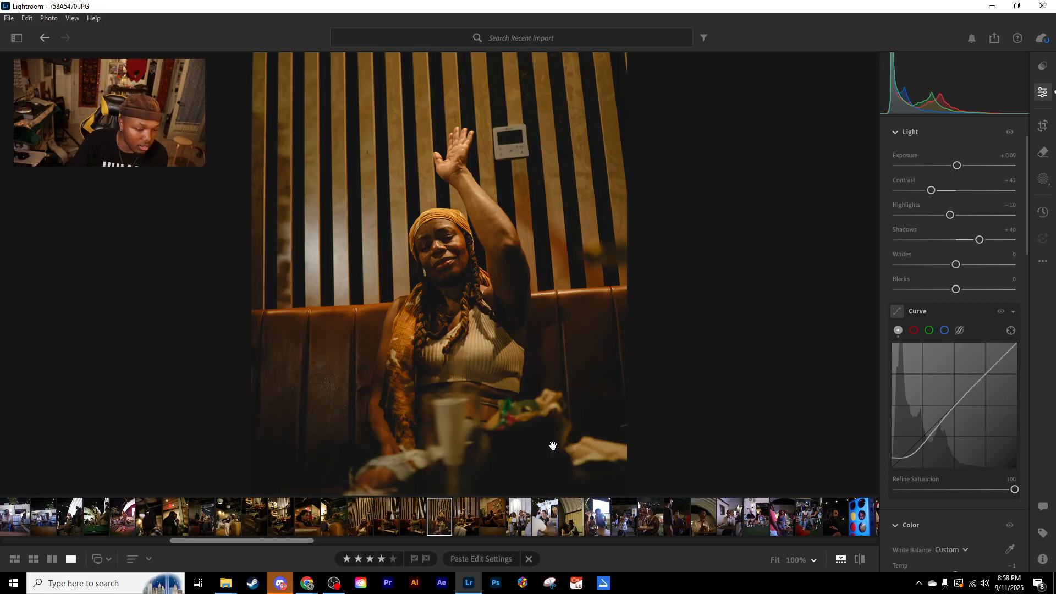
pyautogui.scroll(10, 553, 435)
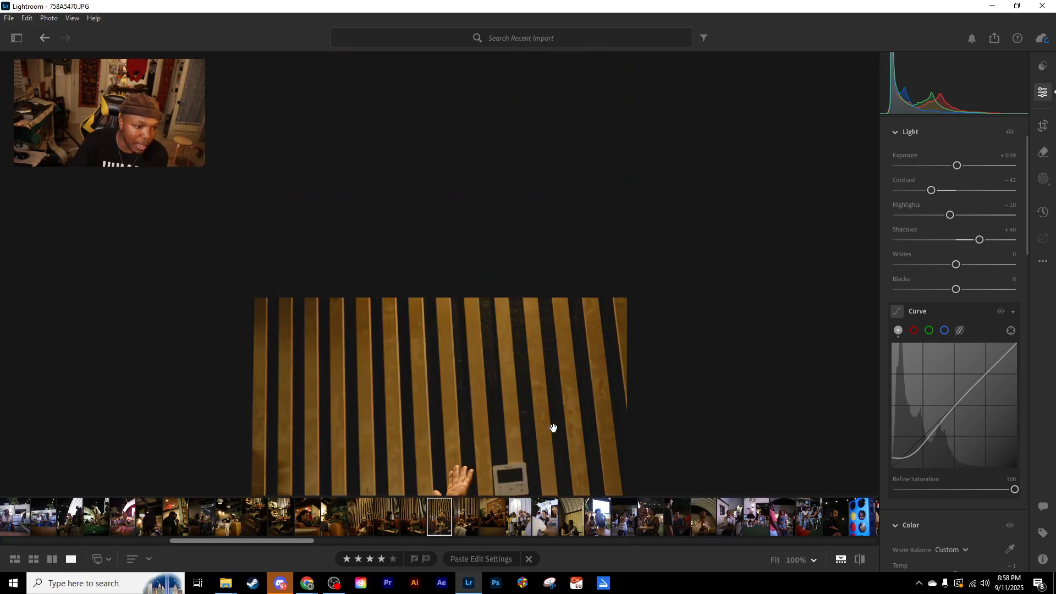
pyautogui.scroll(-3, 552, 427)
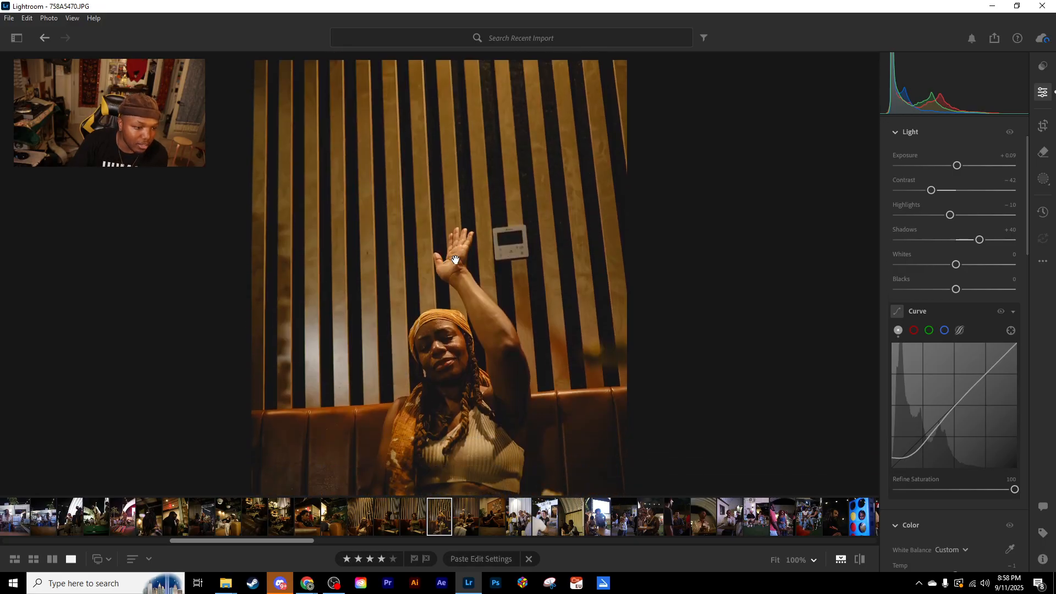
pyautogui.scroll(-3, 463, 248)
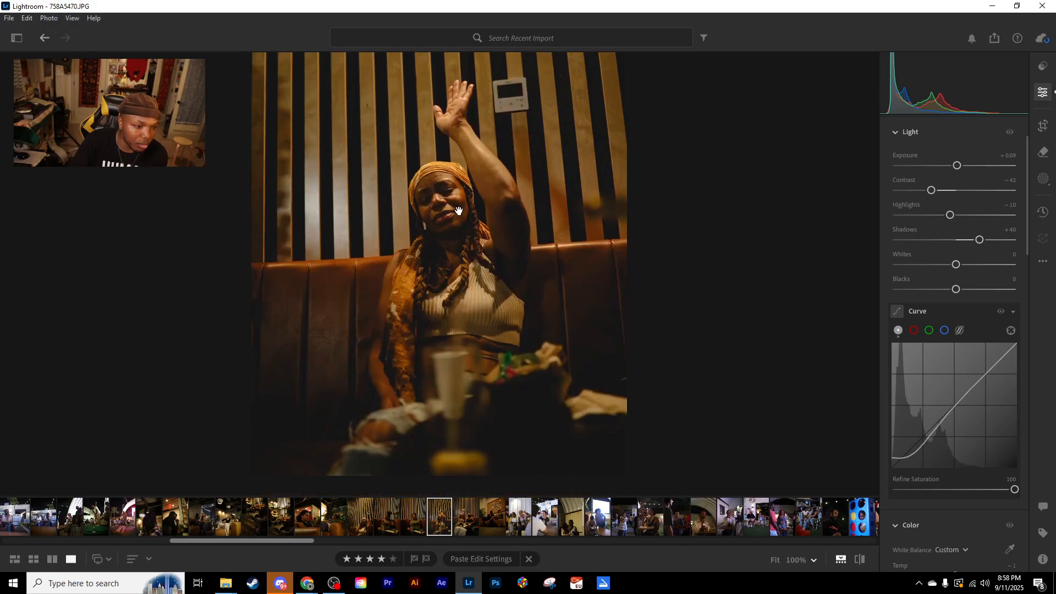
pyautogui.moveTo(450, 227); pyautogui.dragTo(452, 262)
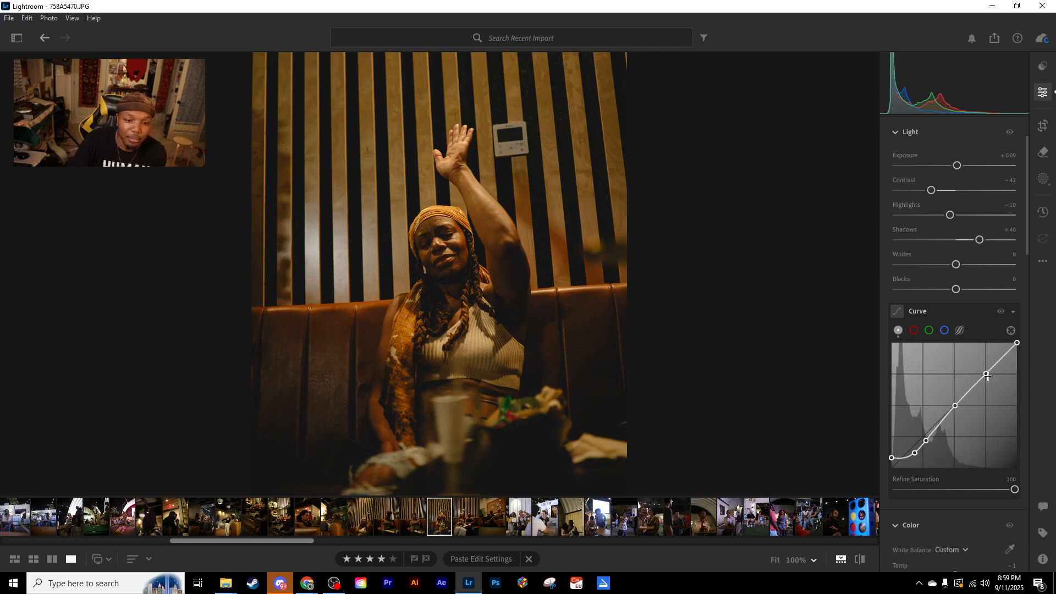
pyautogui.moveTo(985, 377); pyautogui.dragTo(992, 384)
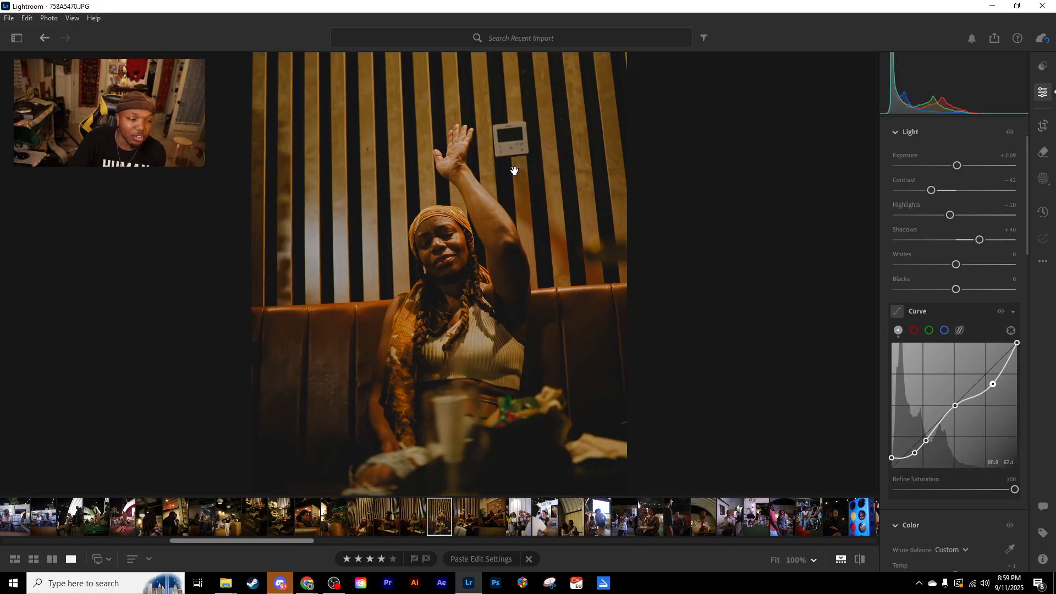
pyautogui.click(451, 143)
pyautogui.click(457, 200)
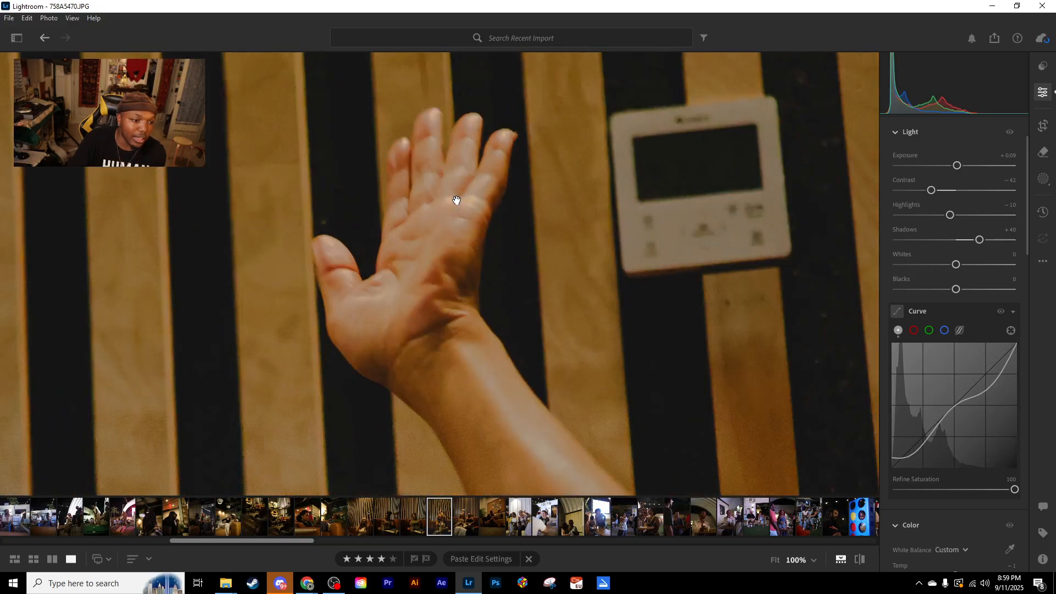
pyautogui.moveTo(994, 386)
pyautogui.mouseDown()
pyautogui.moveTo(965, 354)
pyautogui.moveTo(1000, 387)
pyautogui.moveTo(992, 375)
pyautogui.mouseUp()
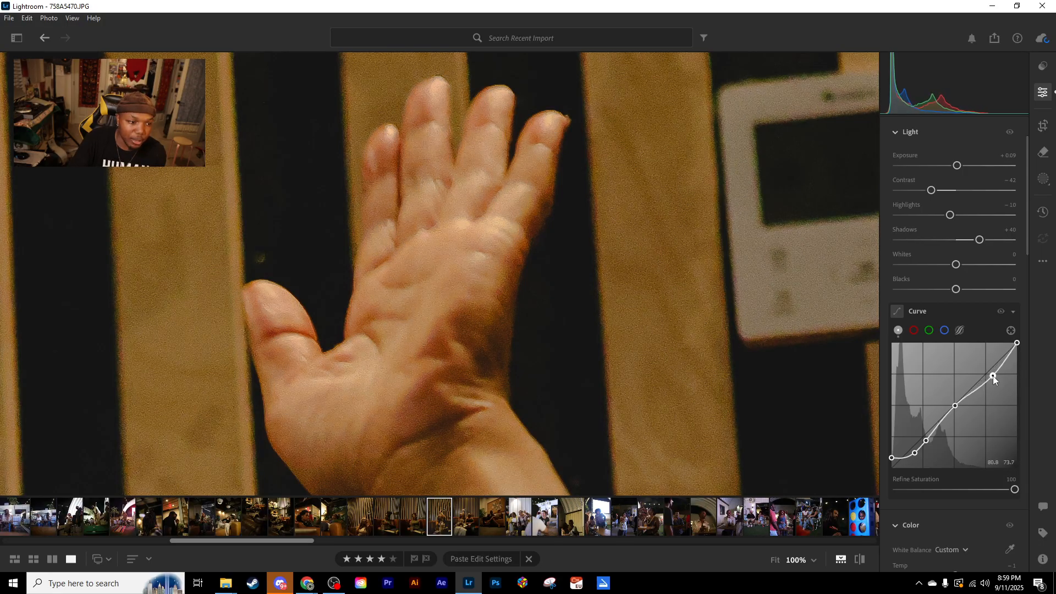
pyautogui.click(445, 215)
pyautogui.moveTo(992, 376); pyautogui.dragTo(988, 376)
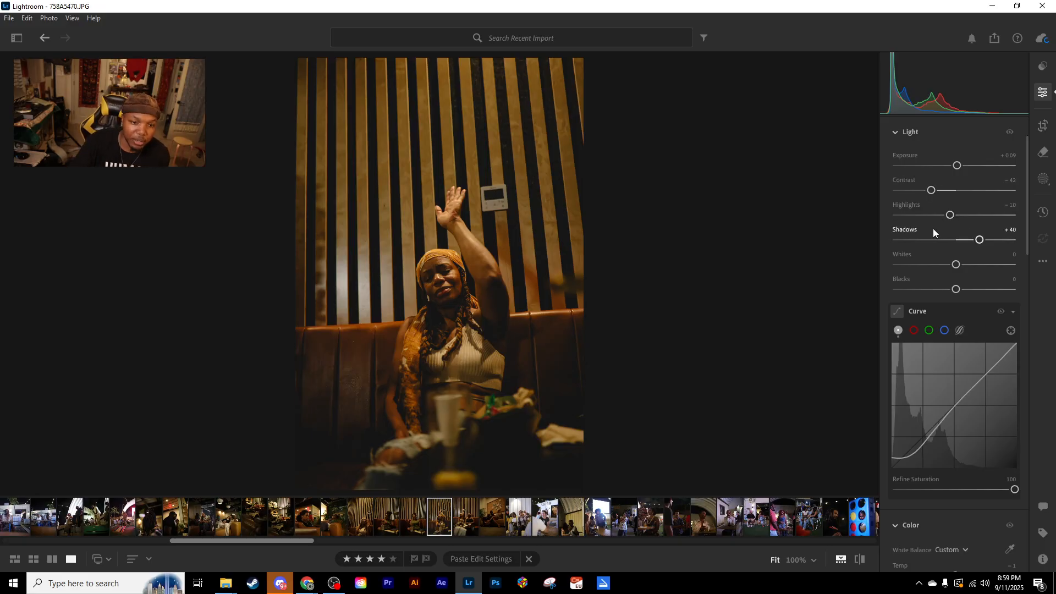
pyautogui.moveTo(911, 458)
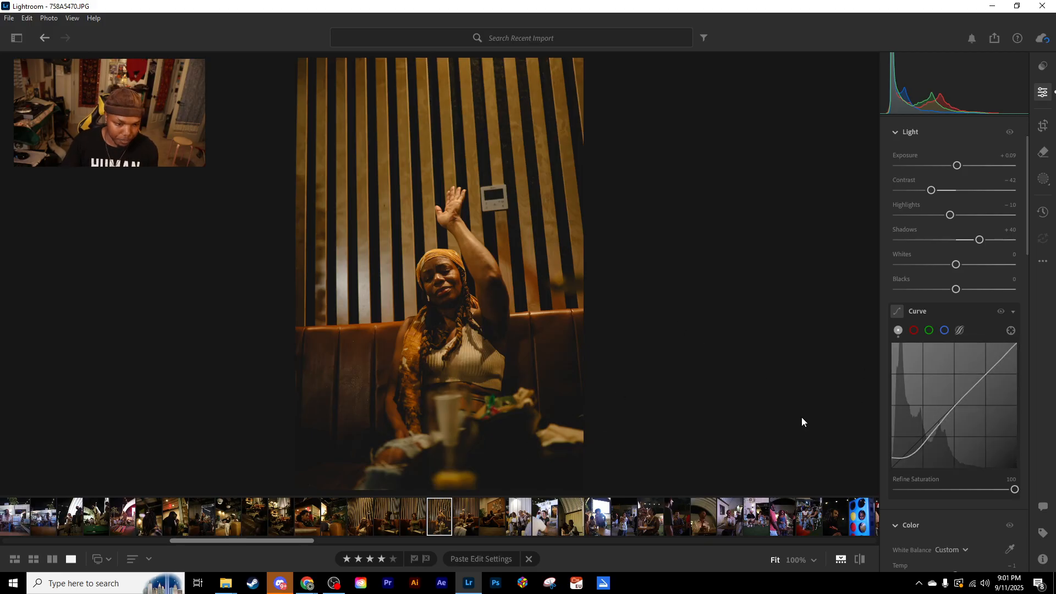
# - Crop the portrait tighter at the 2 x 3 aspect, rotate it to -2.07, and reposition the woman within the frame
pyautogui.click(1044, 126)
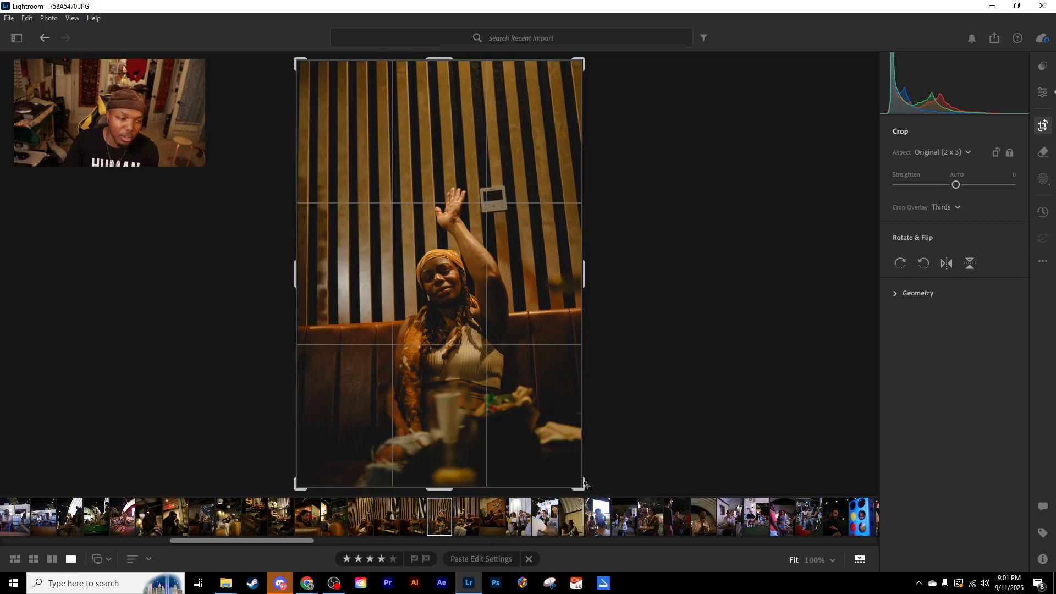
pyautogui.moveTo(597, 486); pyautogui.dragTo(563, 460)
pyautogui.moveTo(502, 321); pyautogui.dragTo(487, 284)
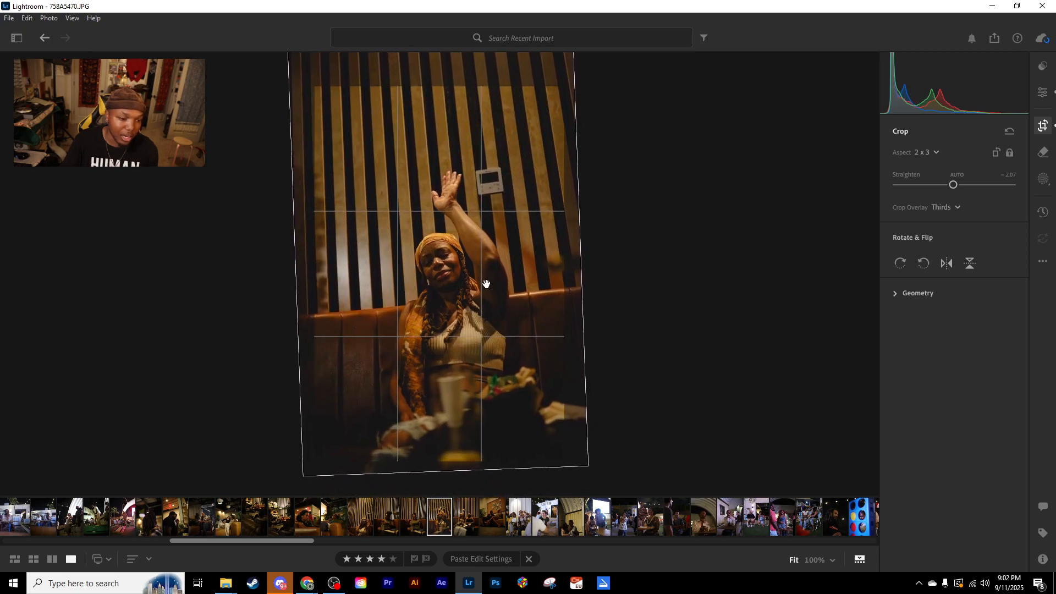
pyautogui.press('e')
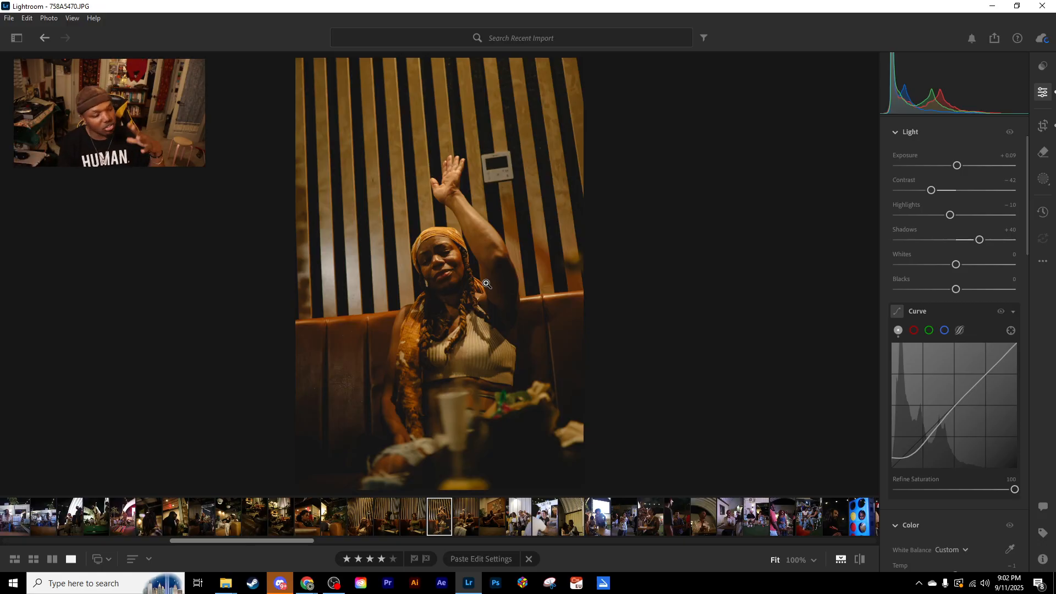
# - Reopen the crop and reduce the portrait's straighten angle to -0.51
pyautogui.click(1043, 126)
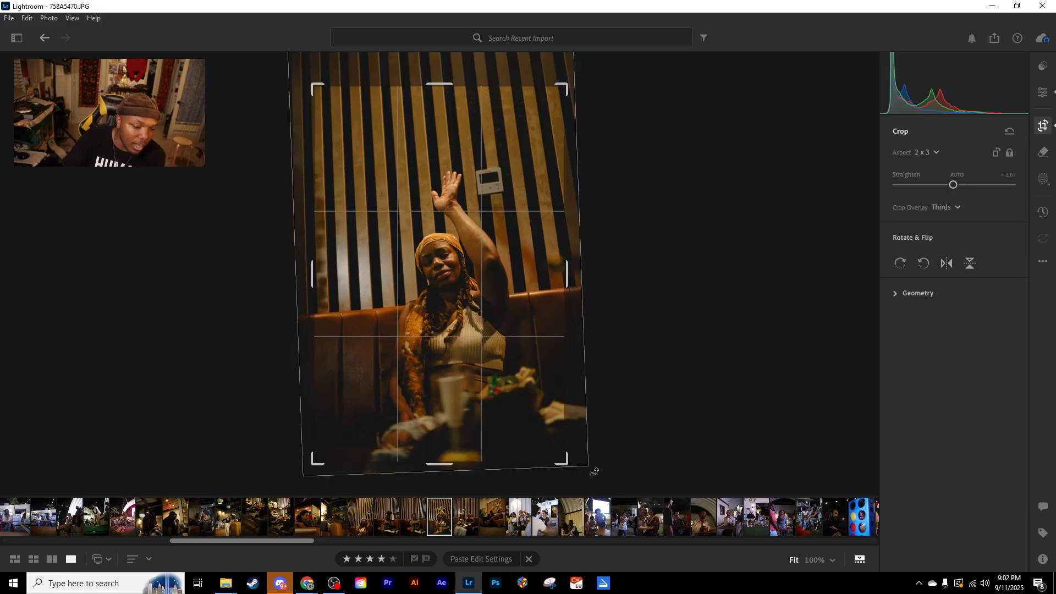
pyautogui.moveTo(585, 463); pyautogui.dragTo(577, 467)
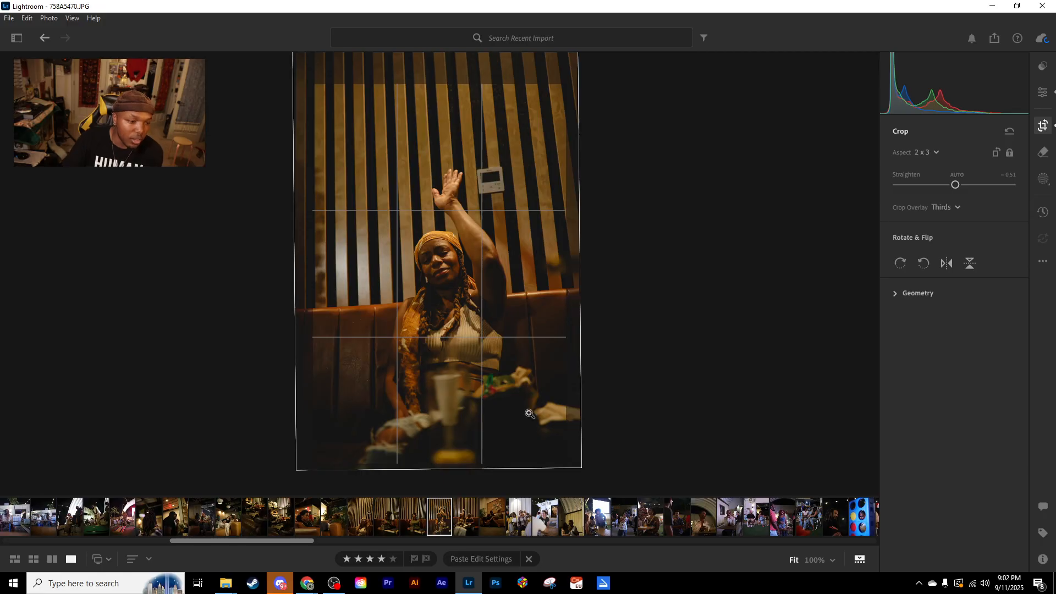
pyautogui.press('e')
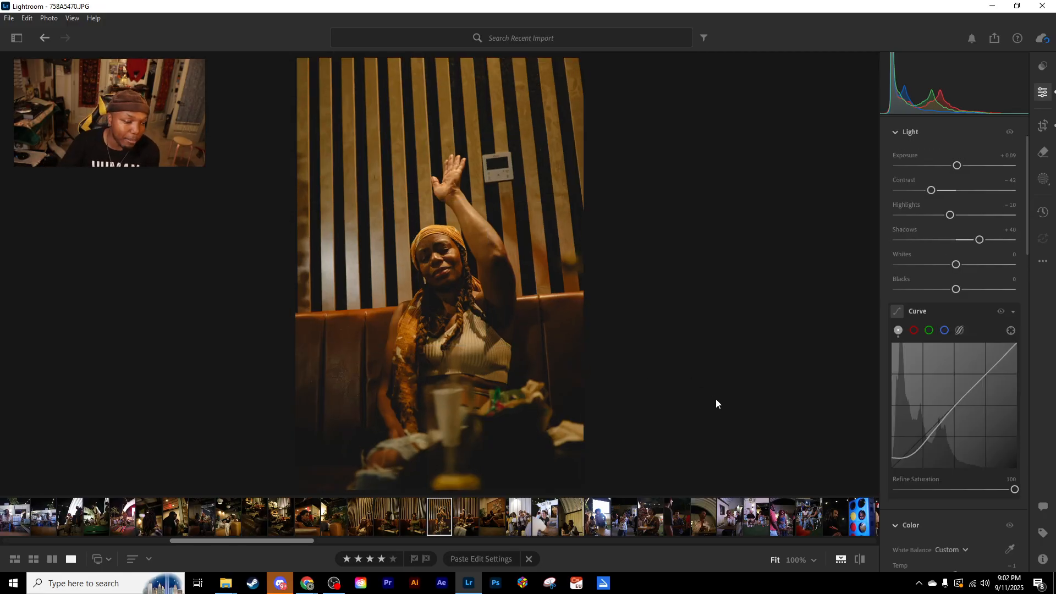
# - Try bending the midtones of the red, green and blue channel curves in turn, resetting each to a straight line
pyautogui.scroll(-1, 909, 368)
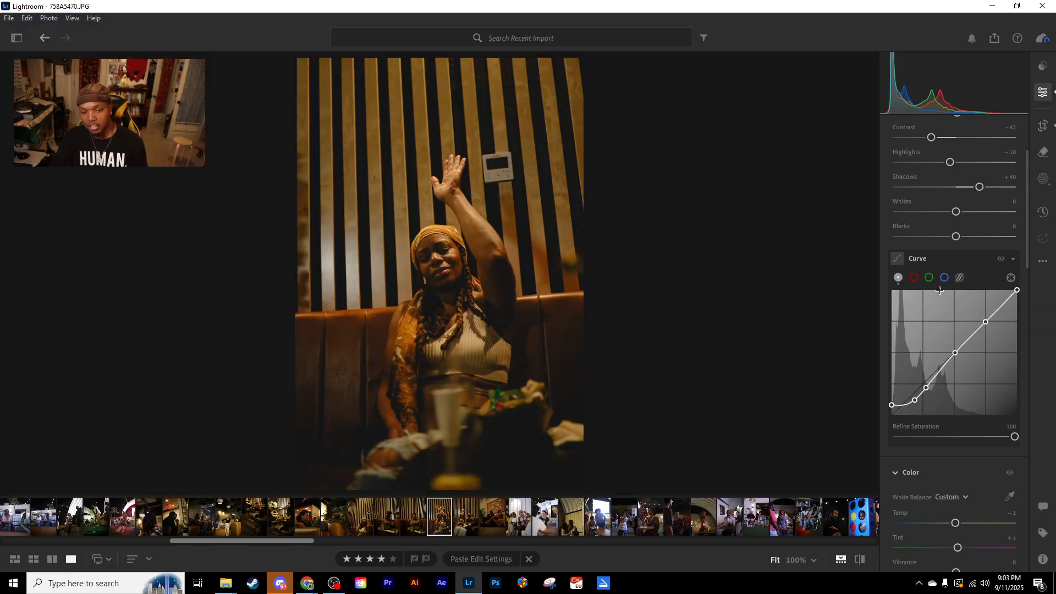
pyautogui.click(915, 278)
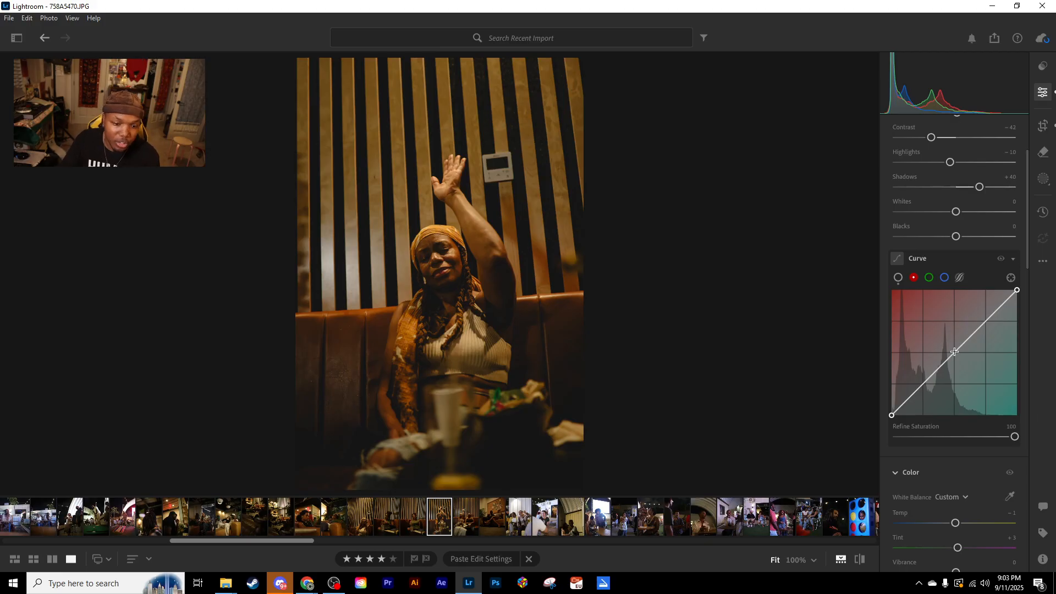
pyautogui.moveTo(954, 351)
pyautogui.mouseDown()
pyautogui.moveTo(929, 335)
pyautogui.moveTo(988, 387)
pyautogui.moveTo(955, 352)
pyautogui.mouseUp()
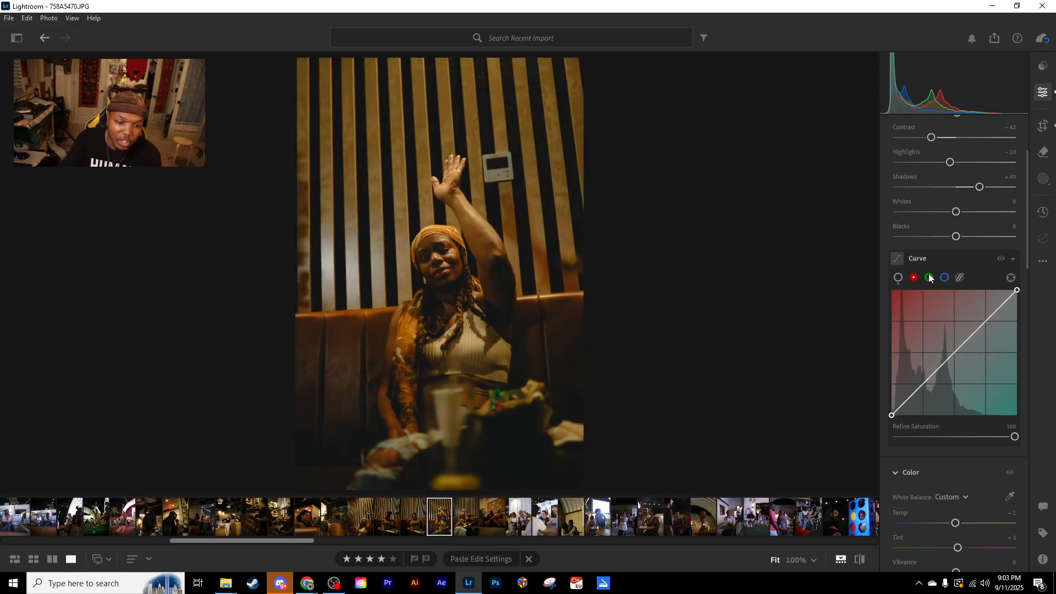
pyautogui.click(929, 277)
pyautogui.moveTo(955, 350)
pyautogui.mouseDown()
pyautogui.moveTo(897, 304)
pyautogui.moveTo(926, 330)
pyautogui.moveTo(900, 334)
pyautogui.moveTo(971, 373)
pyautogui.moveTo(928, 326)
pyautogui.moveTo(996, 405)
pyautogui.moveTo(940, 363)
pyautogui.mouseUp()
pyautogui.doubleClick(952, 354)
pyautogui.click(944, 277)
pyautogui.doubleClick(942, 363)
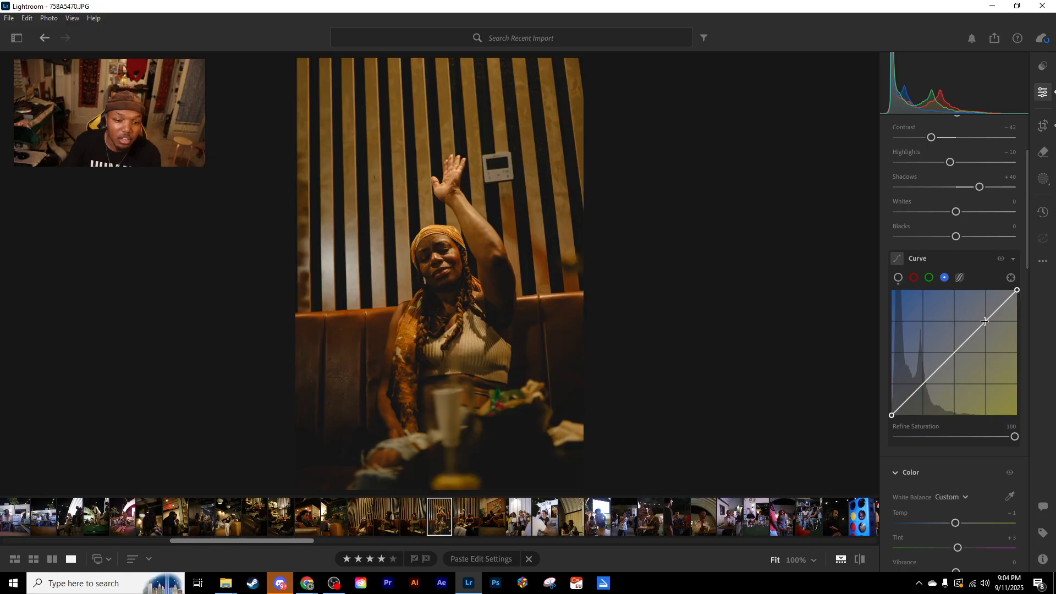
# - Add anchor points at the quarter, middle and three-quarter positions of the blue channel curve, keeping them on the diagonal
pyautogui.click(986, 322)
pyautogui.click(956, 353)
pyautogui.moveTo(955, 354); pyautogui.dragTo(986, 321)
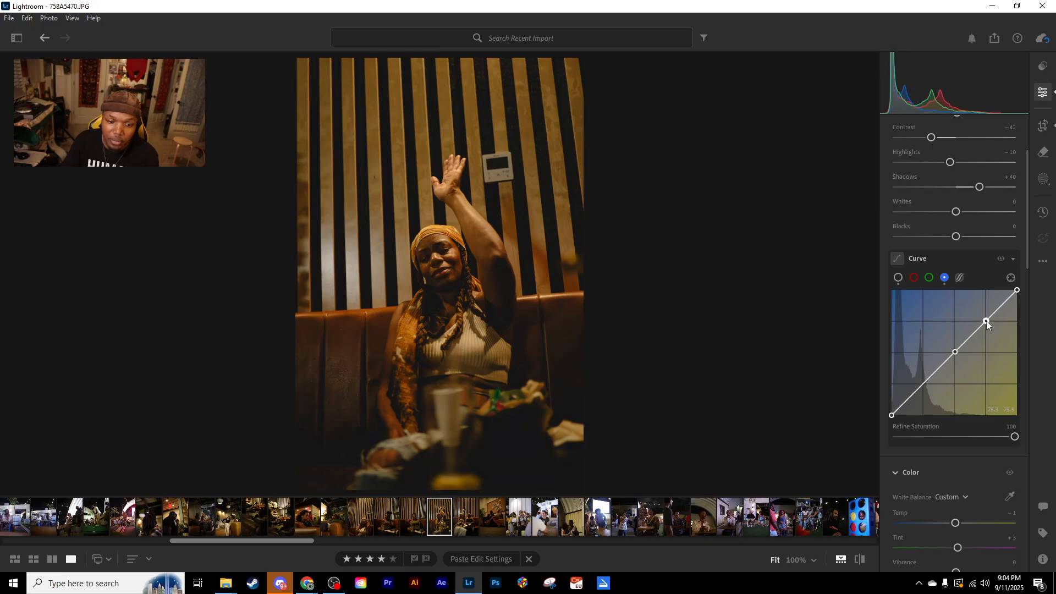
pyautogui.click(924, 384)
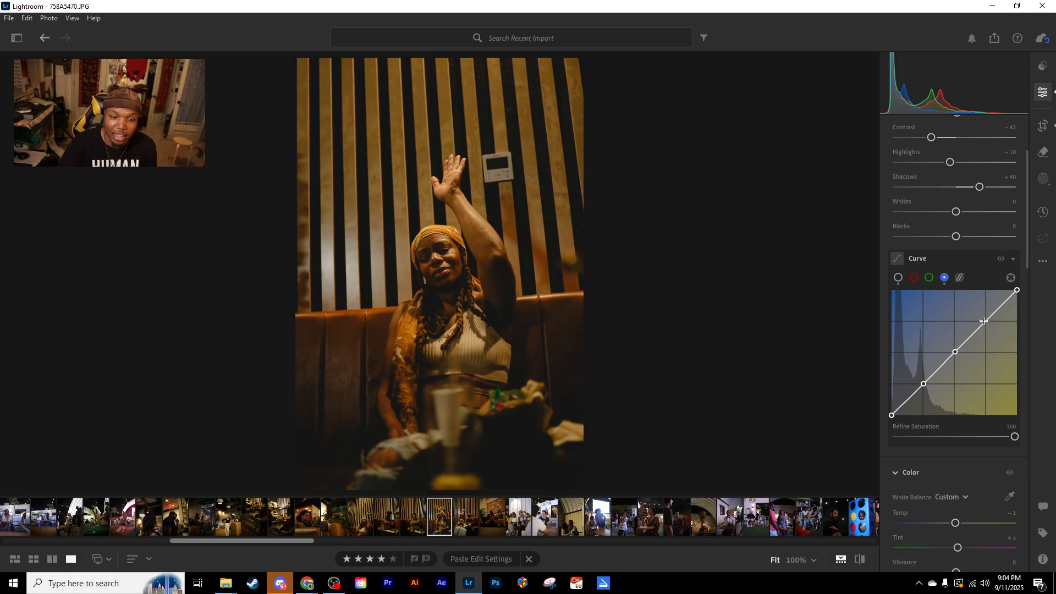
pyautogui.moveTo(988, 321)
pyautogui.mouseDown()
pyautogui.moveTo(1002, 339)
pyautogui.moveTo(972, 316)
pyautogui.moveTo(1011, 351)
pyautogui.moveTo(985, 315)
pyautogui.moveTo(1009, 332)
pyautogui.moveTo(987, 313)
pyautogui.moveTo(1014, 339)
pyautogui.moveTo(989, 312)
pyautogui.moveTo(1003, 328)
pyautogui.moveTo(986, 321)
pyautogui.mouseUp()
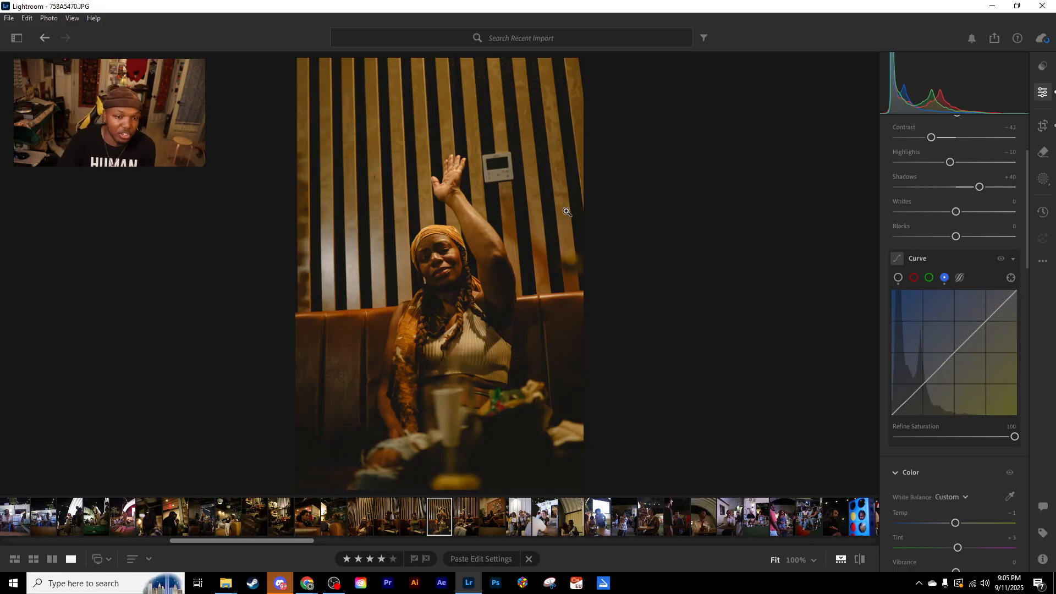
pyautogui.moveTo(922, 380)
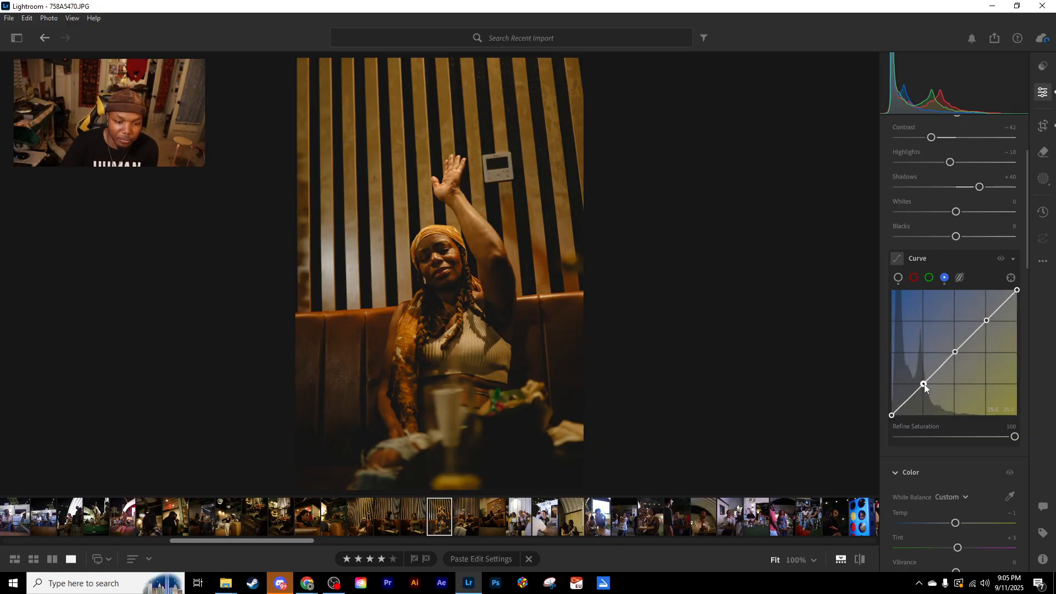
pyautogui.moveTo(924, 384)
pyautogui.mouseDown()
pyautogui.moveTo(944, 399)
pyautogui.moveTo(924, 382)
pyautogui.mouseUp()
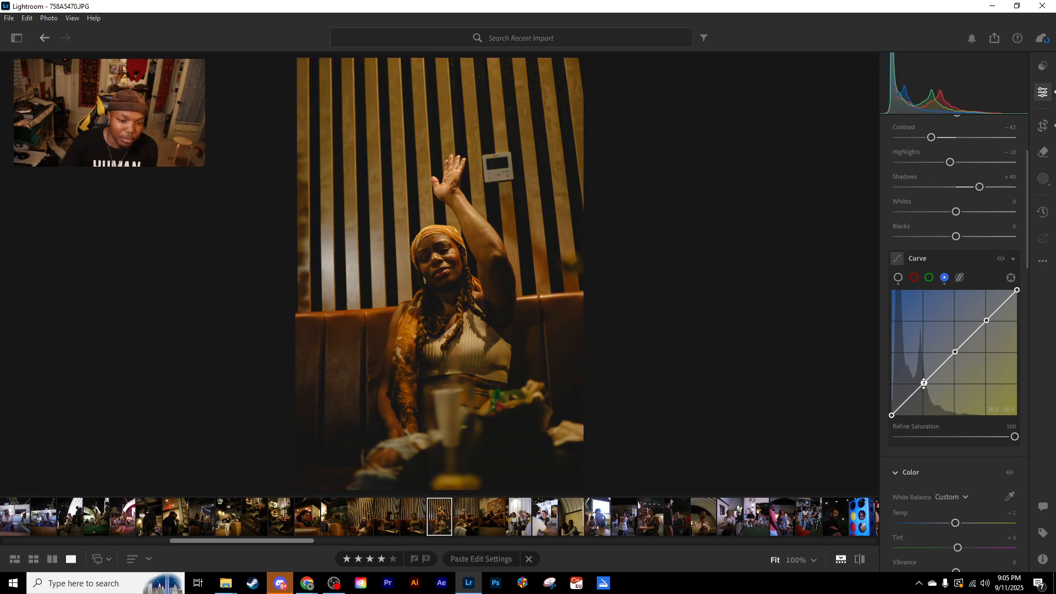
# - Try raising the blue curve's midpoint, return it to the diagonal, and shift the lower-quarter point slightly below the diagonal
pyautogui.moveTo(955, 354); pyautogui.dragTo(939, 336)
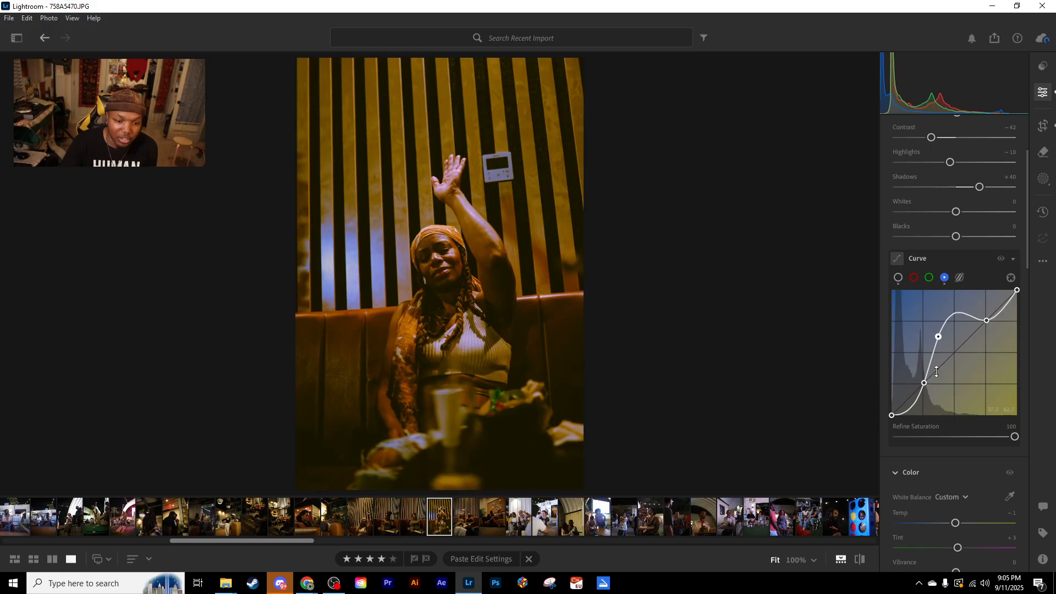
pyautogui.moveTo(939, 337); pyautogui.dragTo(956, 351)
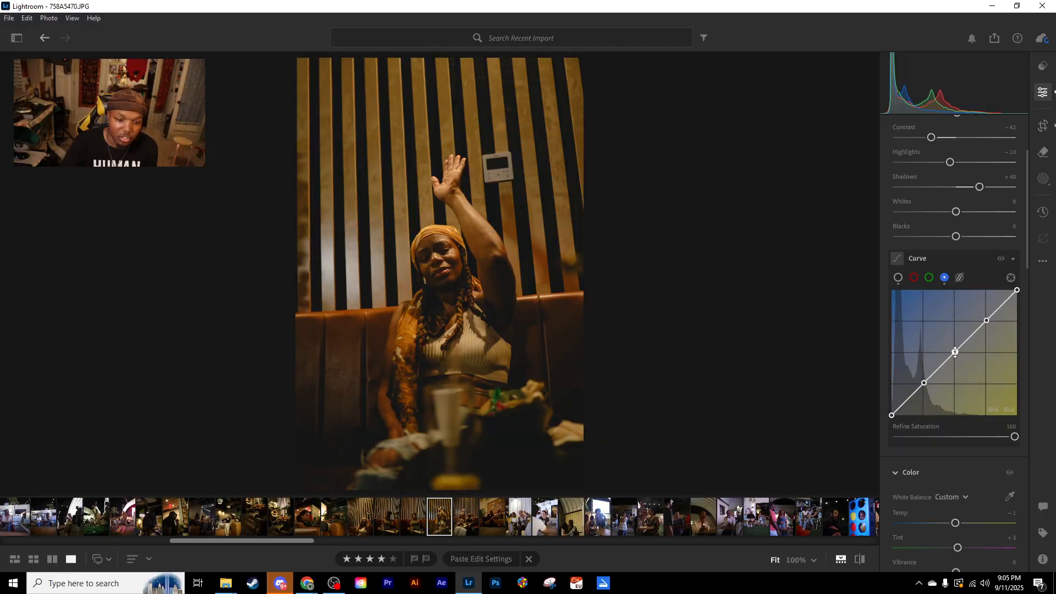
pyautogui.moveTo(925, 384); pyautogui.dragTo(930, 385)
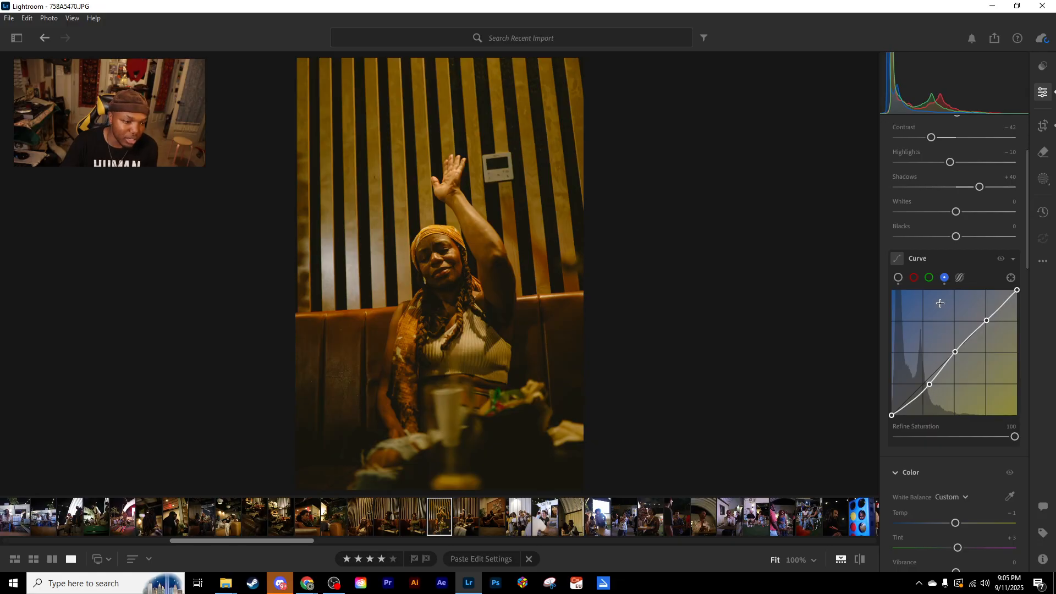
# - Add anchor points at the middle, three-quarter and quarter positions of the red channel curve
pyautogui.click(915, 278)
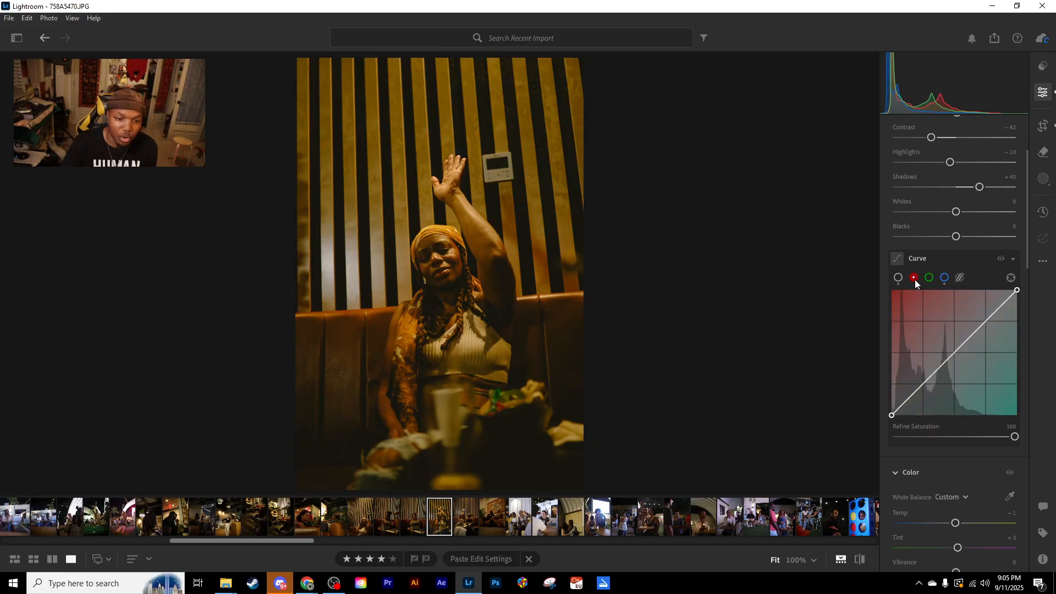
pyautogui.click(956, 354)
pyautogui.click(986, 321)
pyautogui.click(922, 385)
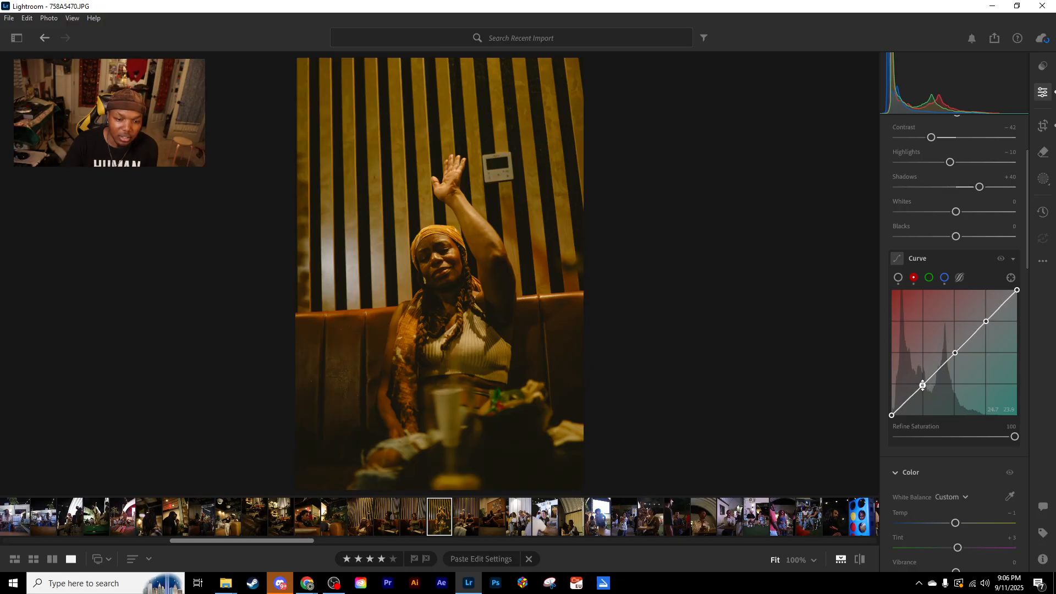
# - Add anchor points at the middle, quarter and three-quarter positions of the green channel curve
pyautogui.click(929, 278)
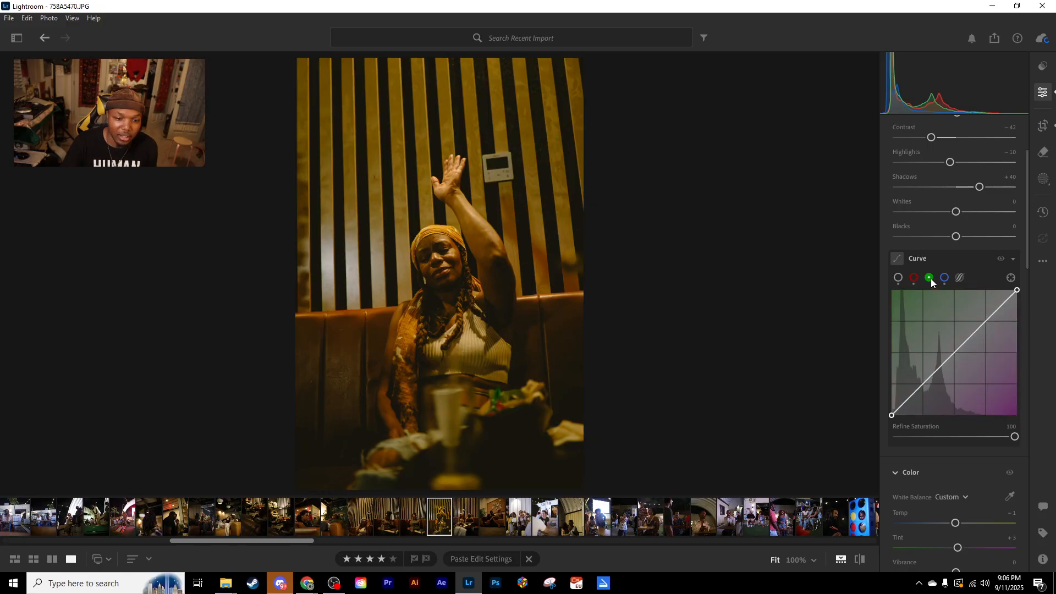
pyautogui.click(956, 351)
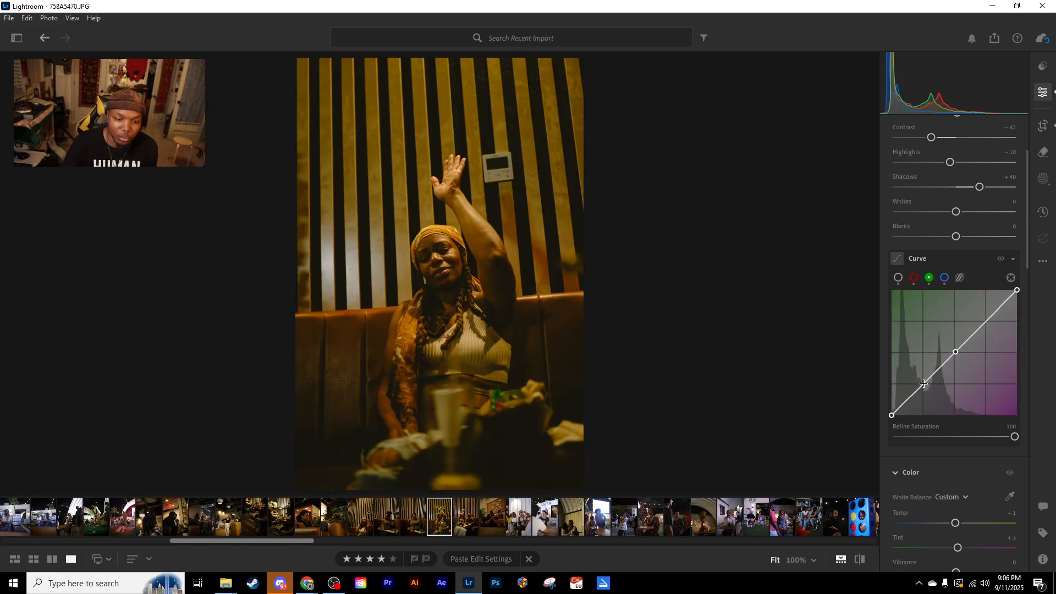
pyautogui.click(924, 383)
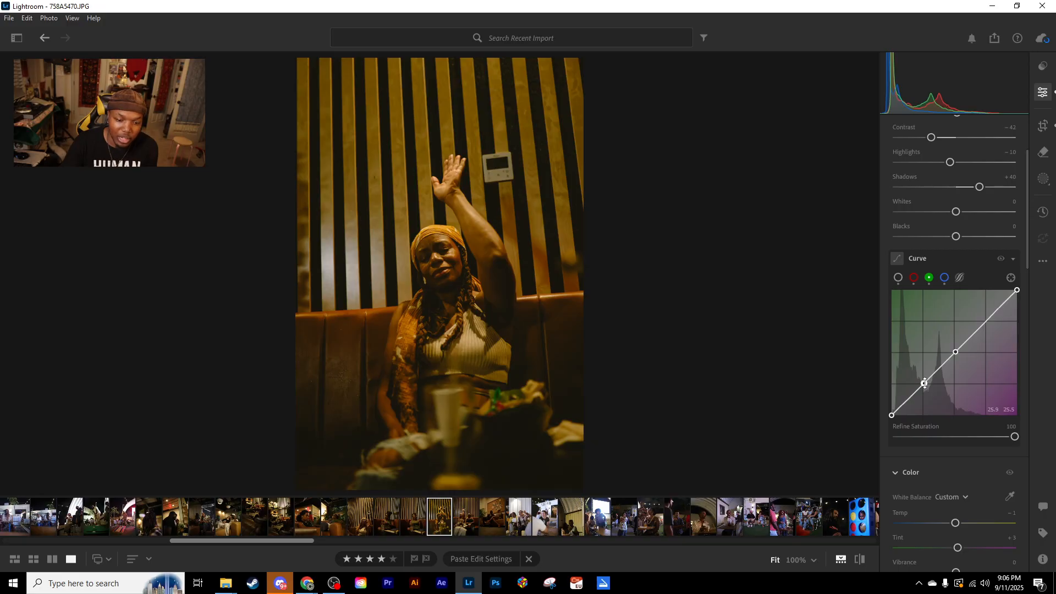
pyautogui.click(985, 322)
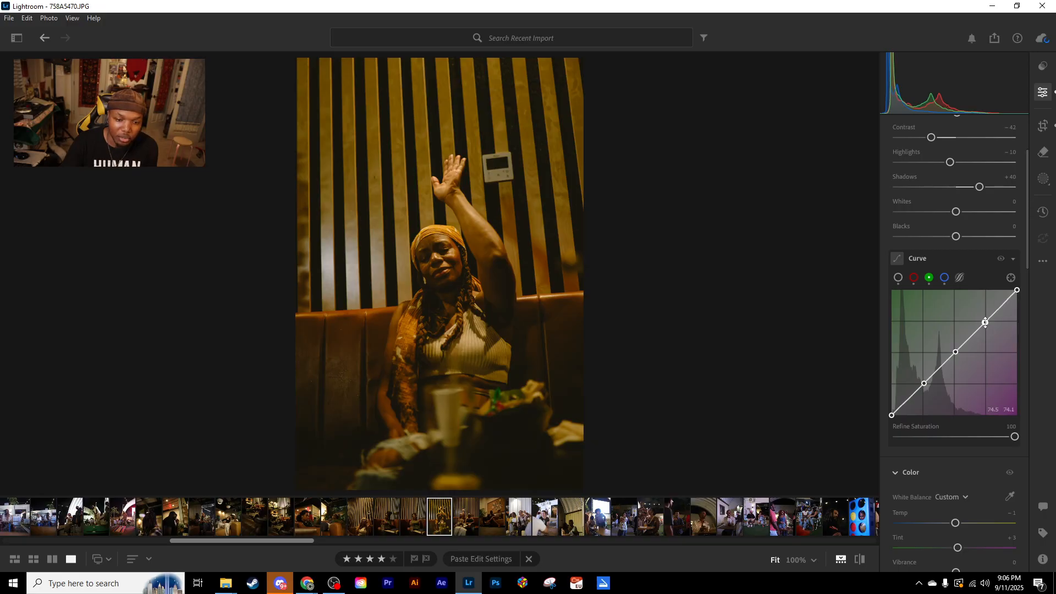
# - Try bending the red channel curve well below the diagonal through the lower tones and midtones, adding an extra point in the deep shadows
pyautogui.click(914, 278)
pyautogui.moveTo(923, 386); pyautogui.dragTo(923, 384)
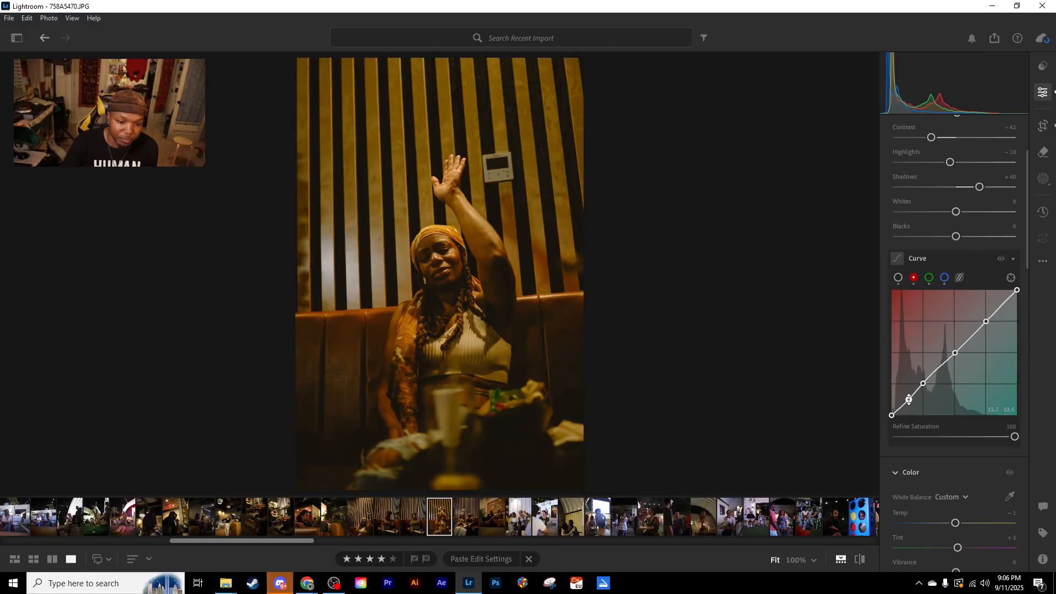
pyautogui.moveTo(923, 384); pyautogui.dragTo(936, 371)
pyautogui.moveTo(920, 379)
pyautogui.mouseDown()
pyautogui.moveTo(909, 371)
pyautogui.moveTo(914, 390)
pyautogui.moveTo(931, 391)
pyautogui.mouseUp()
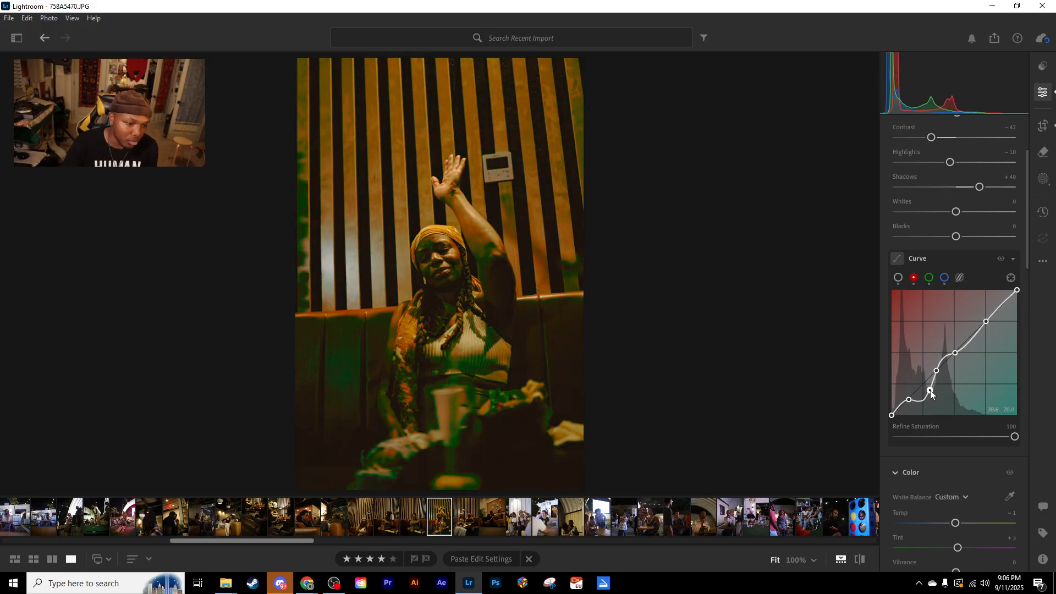
pyautogui.moveTo(930, 390)
pyautogui.mouseDown()
pyautogui.moveTo(916, 374)
pyautogui.moveTo(932, 400)
pyautogui.mouseUp()
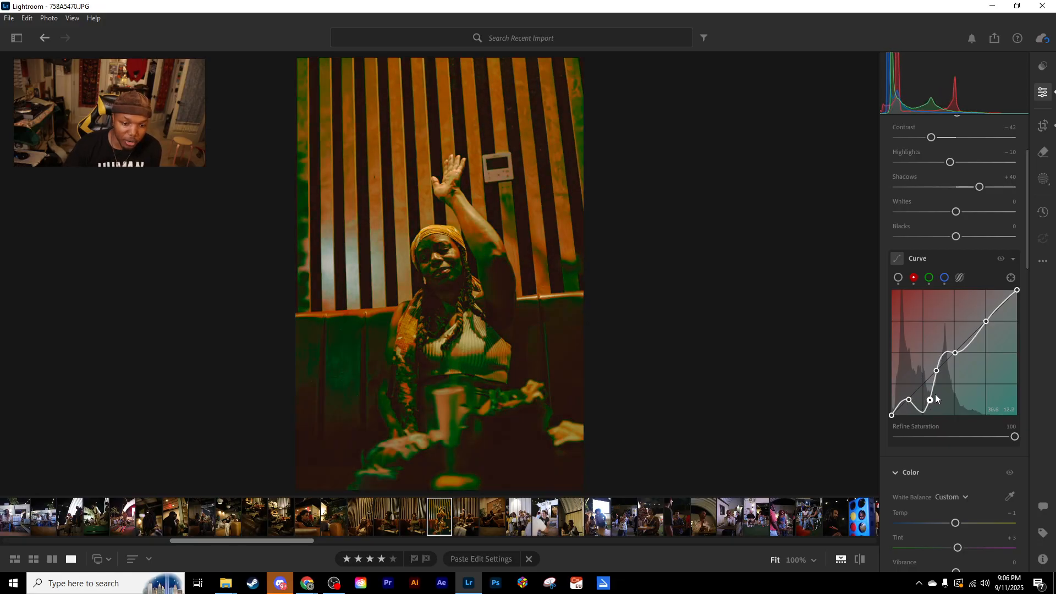
pyautogui.moveTo(986, 322)
pyautogui.mouseDown()
pyautogui.moveTo(931, 317)
pyautogui.moveTo(1006, 338)
pyautogui.moveTo(1007, 354)
pyautogui.moveTo(1002, 318)
pyautogui.mouseUp()
pyautogui.moveTo(955, 352)
pyautogui.mouseDown()
pyautogui.moveTo(942, 357)
pyautogui.moveTo(956, 351)
pyautogui.moveTo(971, 365)
pyautogui.mouseUp()
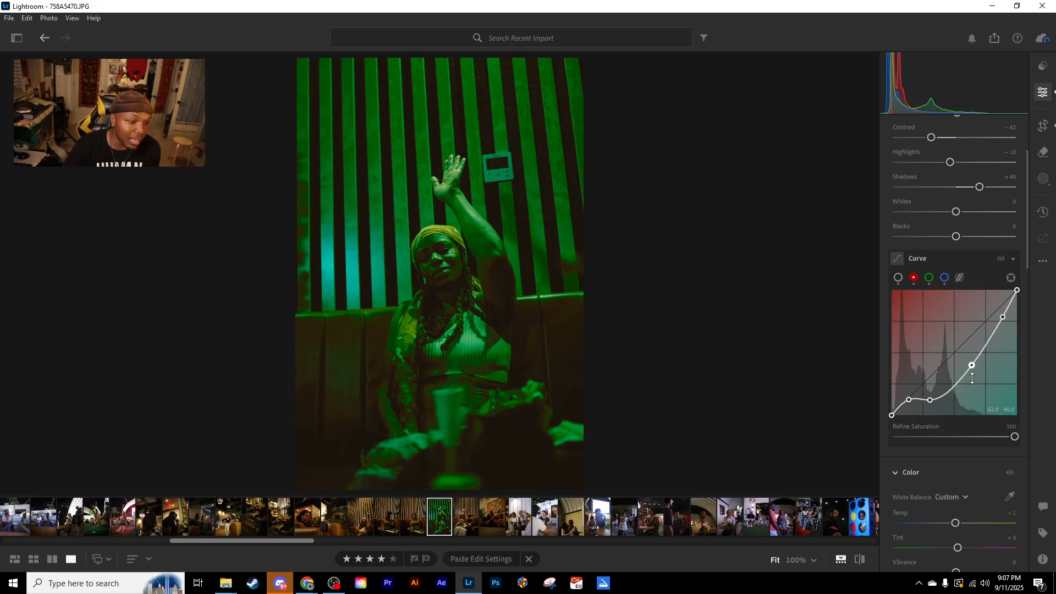
# - Try setting the portrait's exposure to +0.60, contrast to +31, shadows to -22 and blacks to +63
pyautogui.click(897, 279)
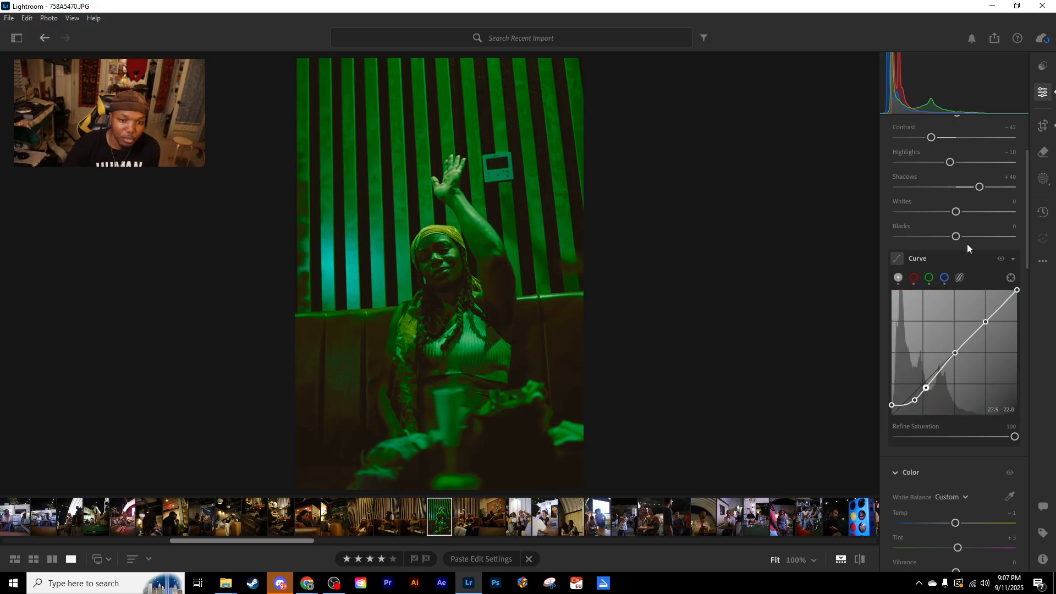
pyautogui.scroll(2, 954, 247)
pyautogui.moveTo(955, 218); pyautogui.dragTo(974, 243)
pyautogui.moveTo(979, 292); pyautogui.dragTo(943, 293)
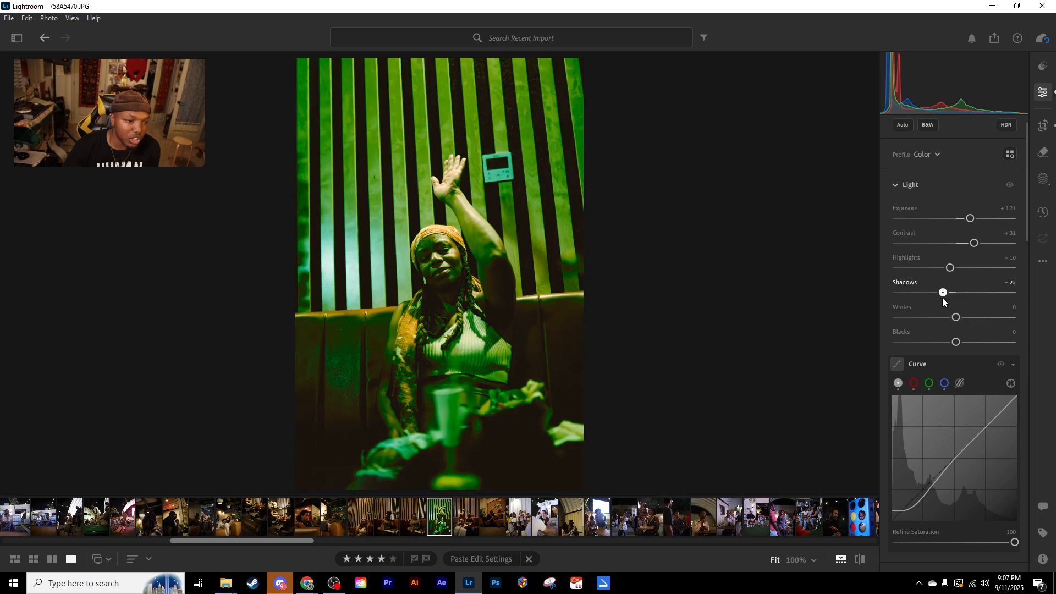
pyautogui.moveTo(971, 219); pyautogui.dragTo(963, 218)
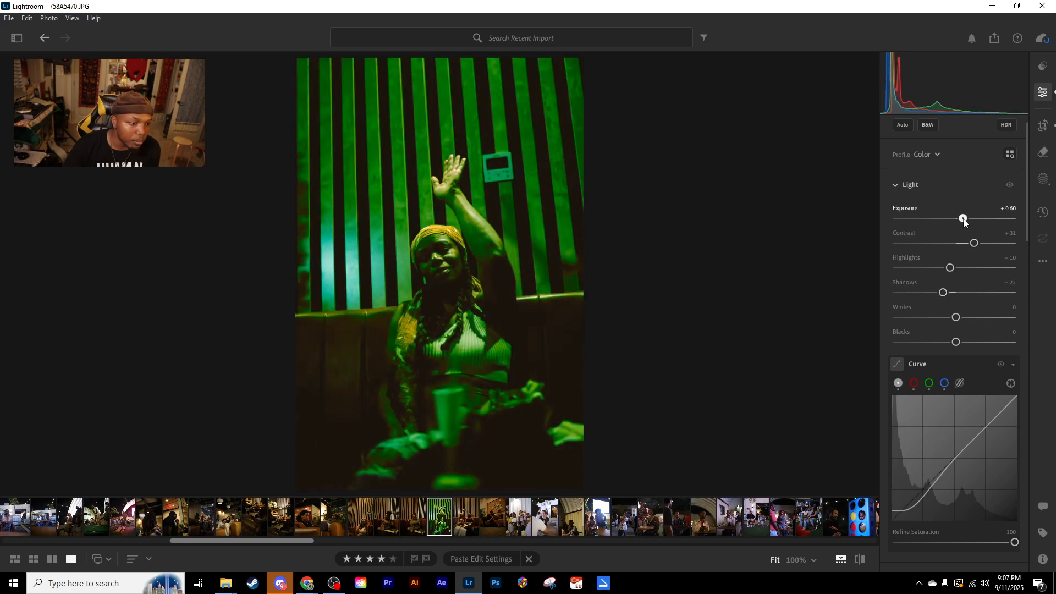
pyautogui.moveTo(955, 342); pyautogui.dragTo(994, 342)
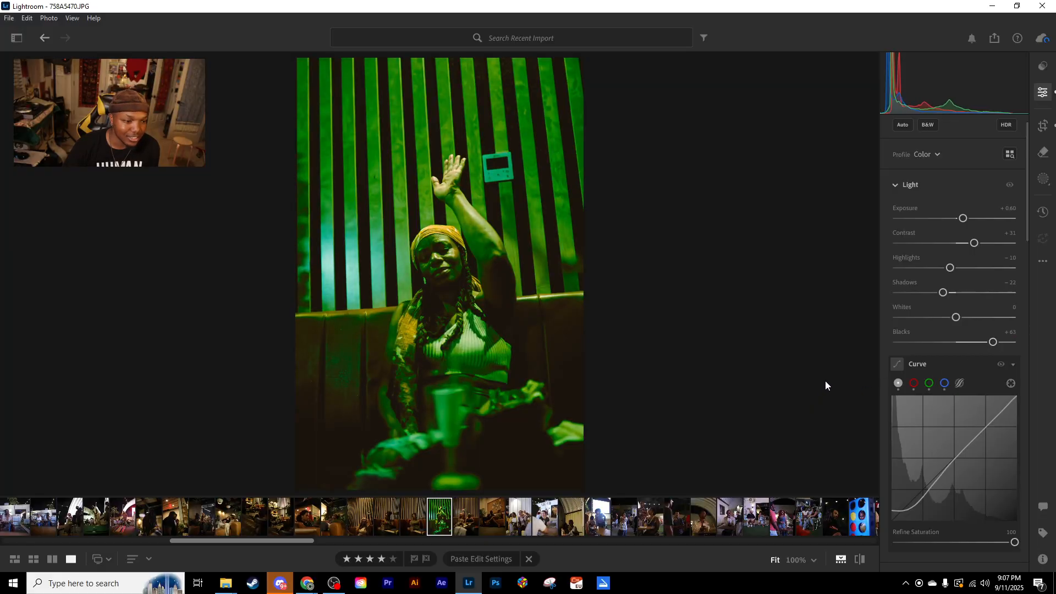
# - Undo the exposure, contrast, shadows and blacks changes along with the red channel curve bends
pyautogui.hotkey('ctrl', 'z')
pyautogui.hotkey('ctrl', 'z')
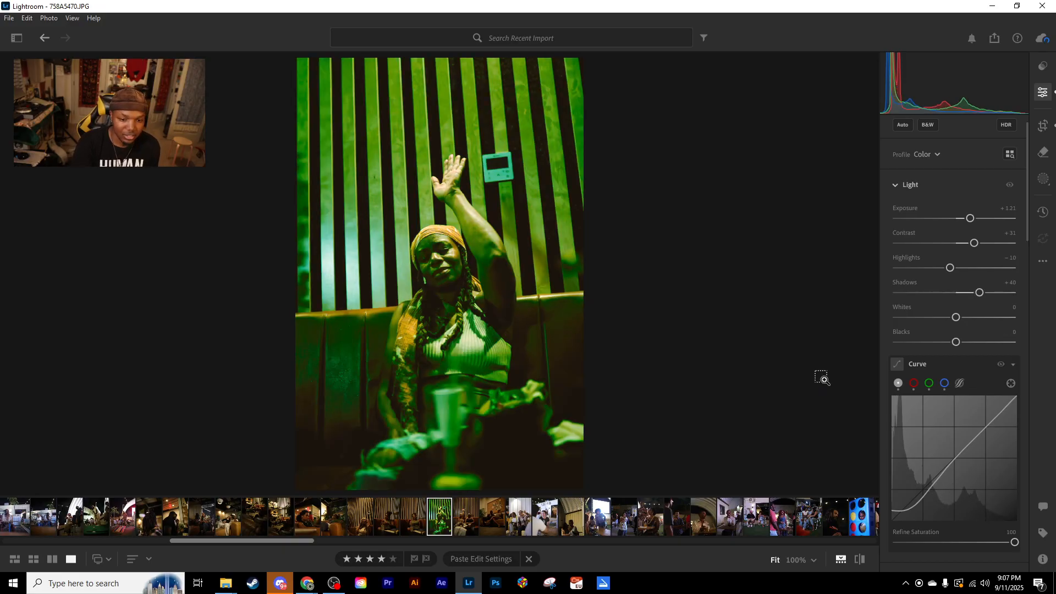
pyautogui.hotkey('ctrl', 'z')
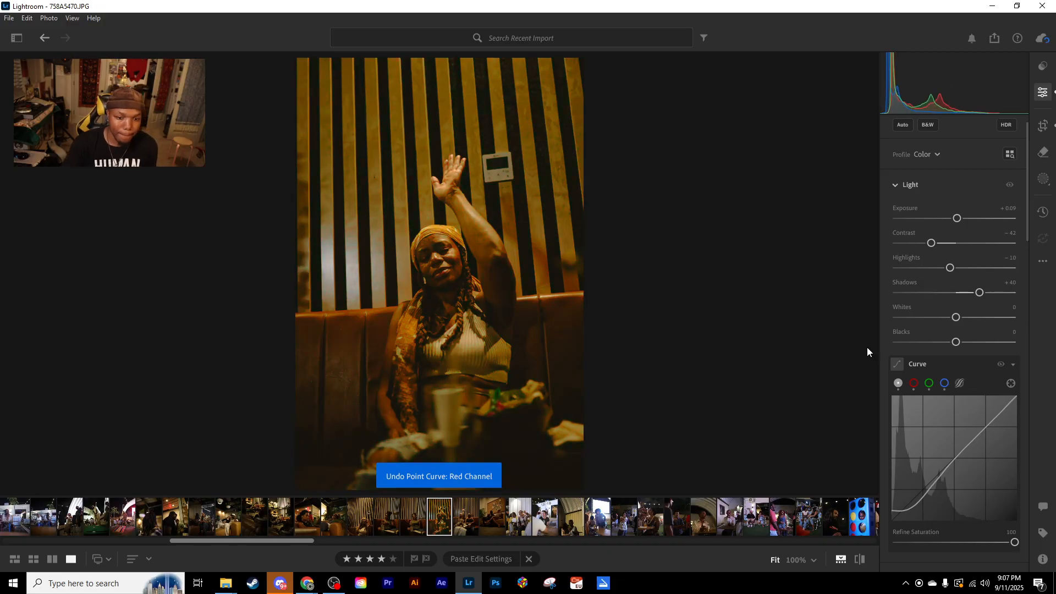
# - Remove the three inner anchor points from the red channel curve, leaving a straight diagonal
pyautogui.click(914, 383)
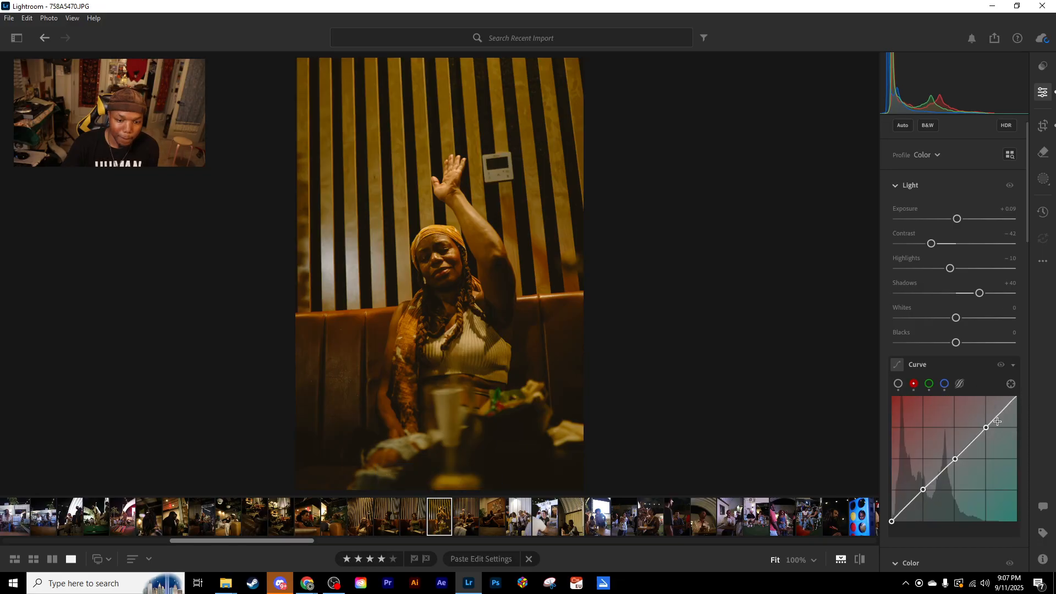
pyautogui.moveTo(986, 427); pyautogui.dragTo(1016, 390)
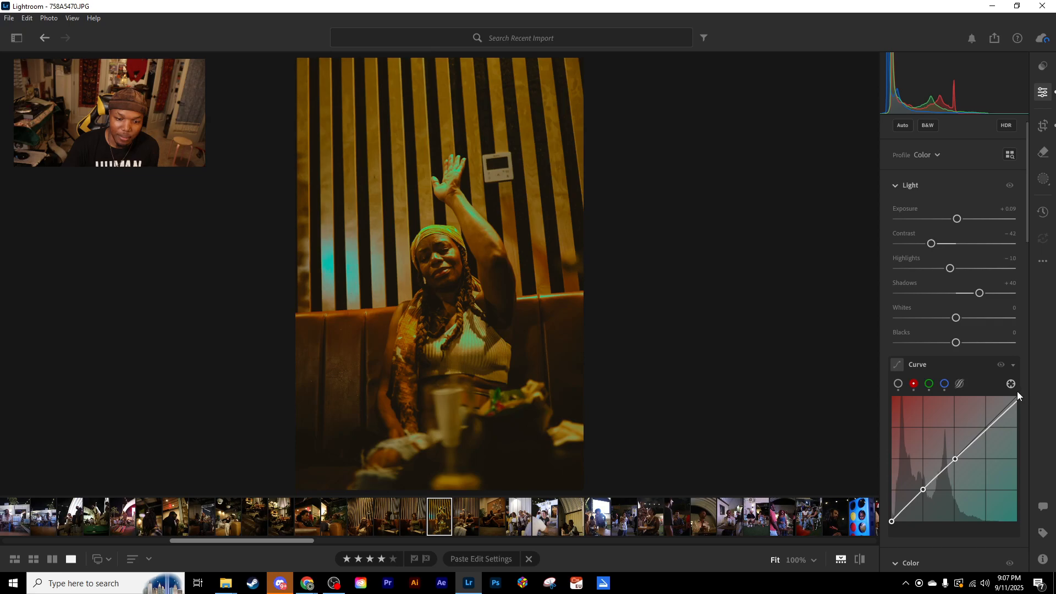
pyautogui.click(1016, 397)
pyautogui.doubleClick(956, 459)
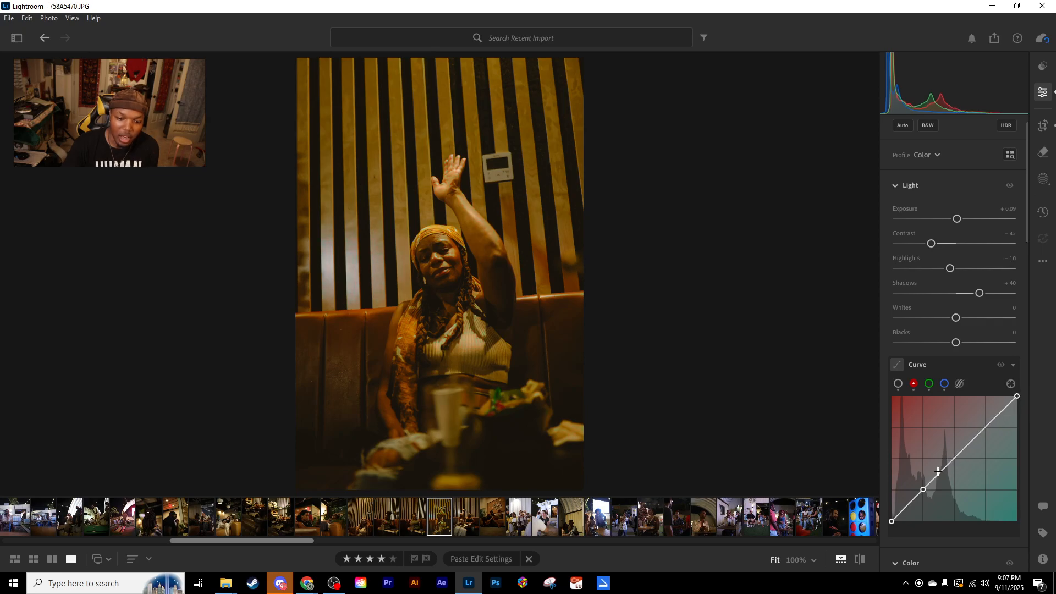
pyautogui.doubleClick(923, 490)
# - Clear the inner anchor points from the green channel curve
pyautogui.click(929, 385)
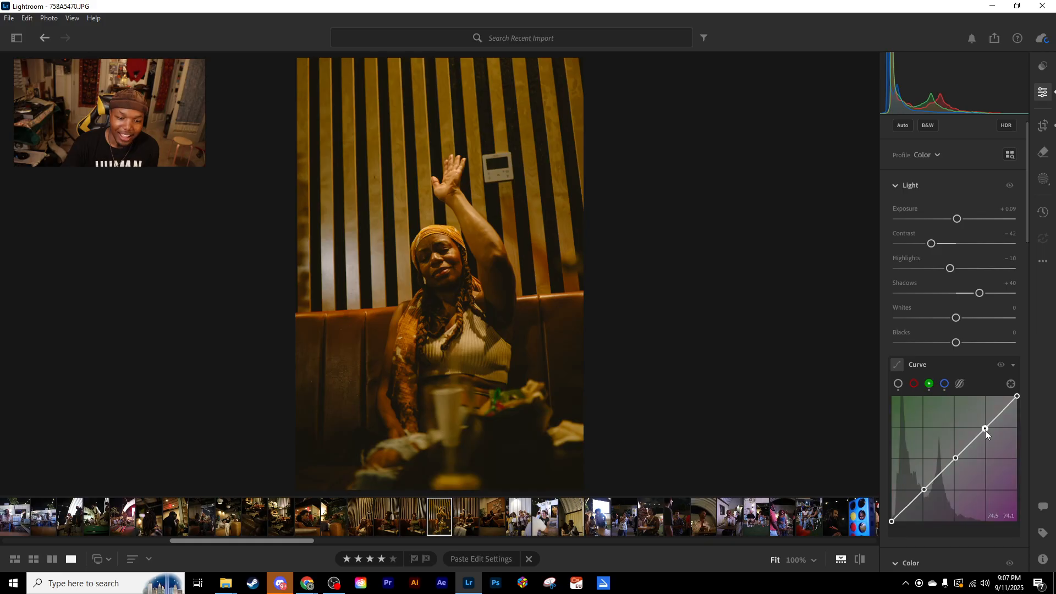
pyautogui.doubleClick(925, 489)
pyautogui.doubleClick(956, 460)
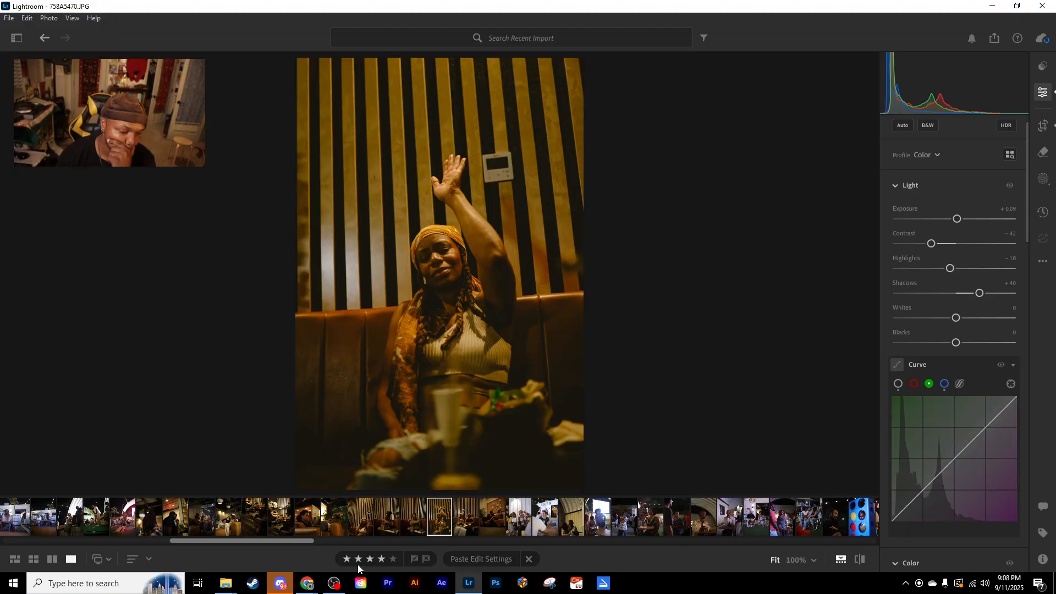
# - Switch to the Fly Fit Shoot window in File Explorer, maximize it, and open the SD vids folder inside WORK
pyautogui.moveTo(233, 586)
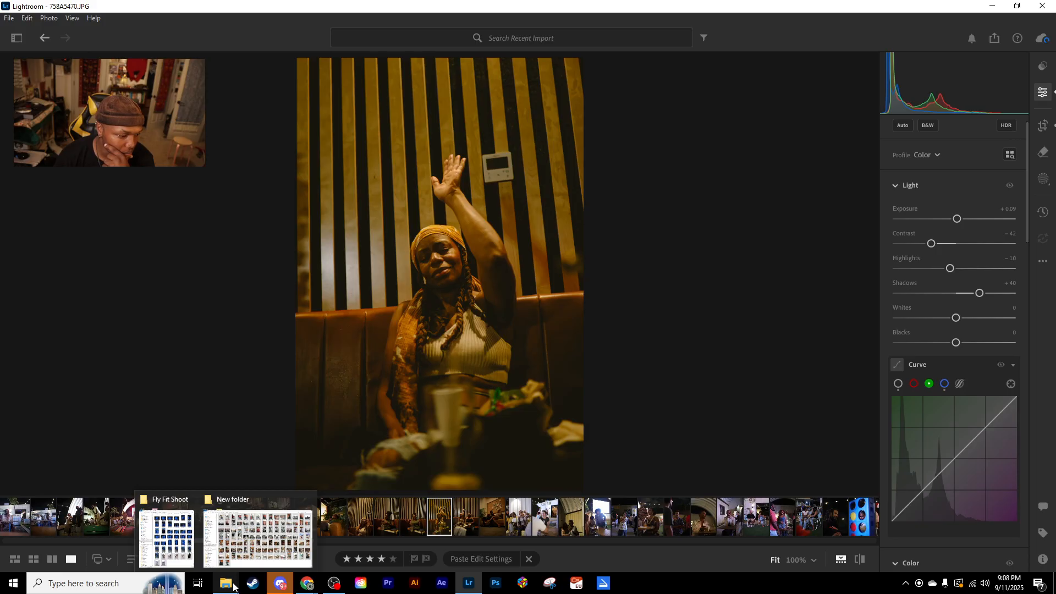
pyautogui.click(184, 548)
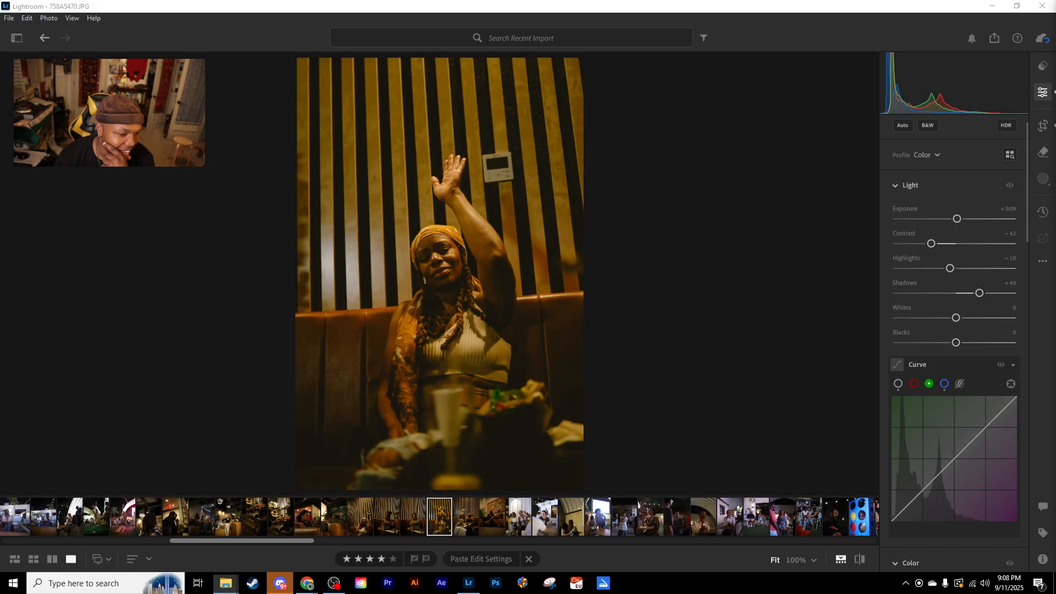
pyautogui.doubleClick(695, 199)
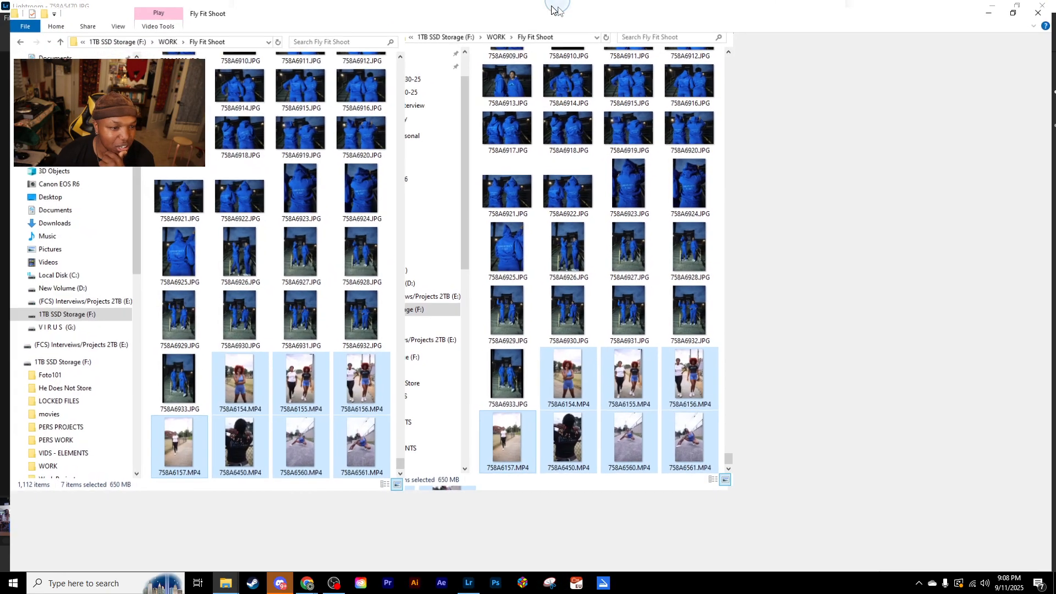
pyautogui.click(17, 36)
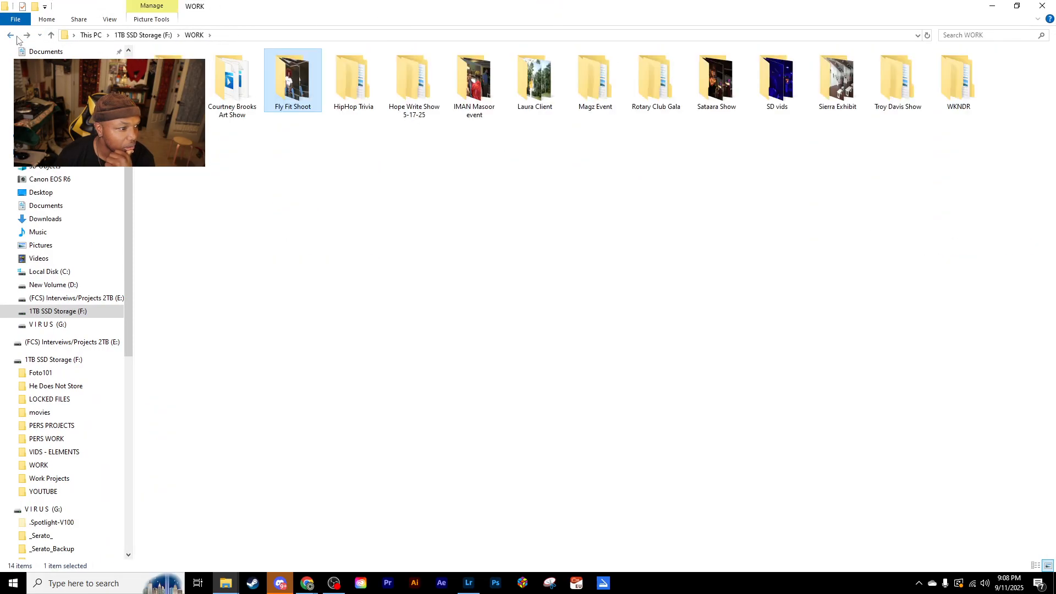
pyautogui.doubleClick(785, 96)
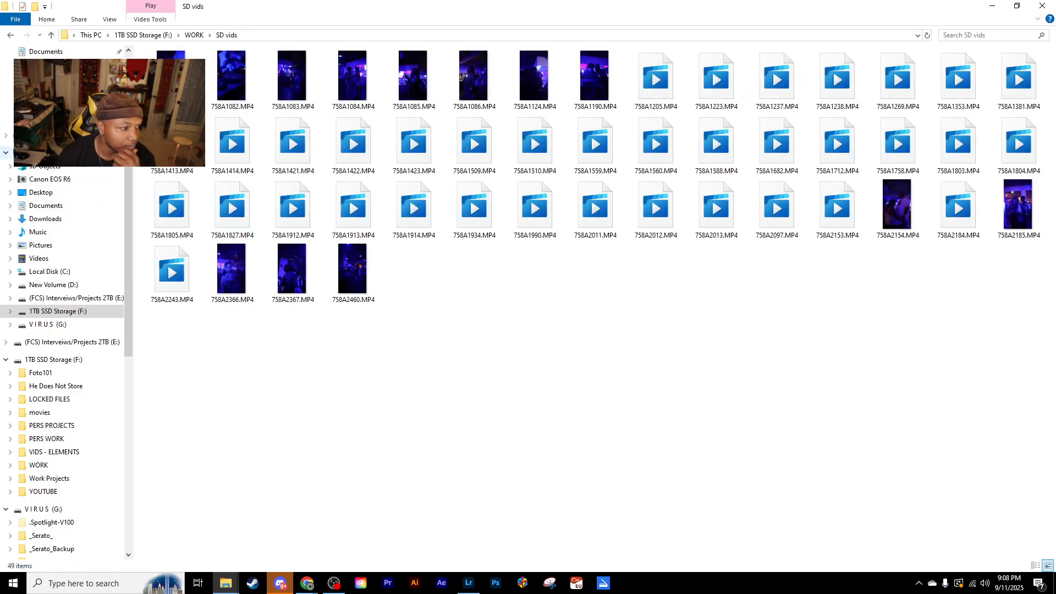
# - Look into the (FCS) Interveiws/Projects 2TB (E:) drive from This PC, return, and open the V I R U S (G:) drive
pyautogui.click(44, 153)
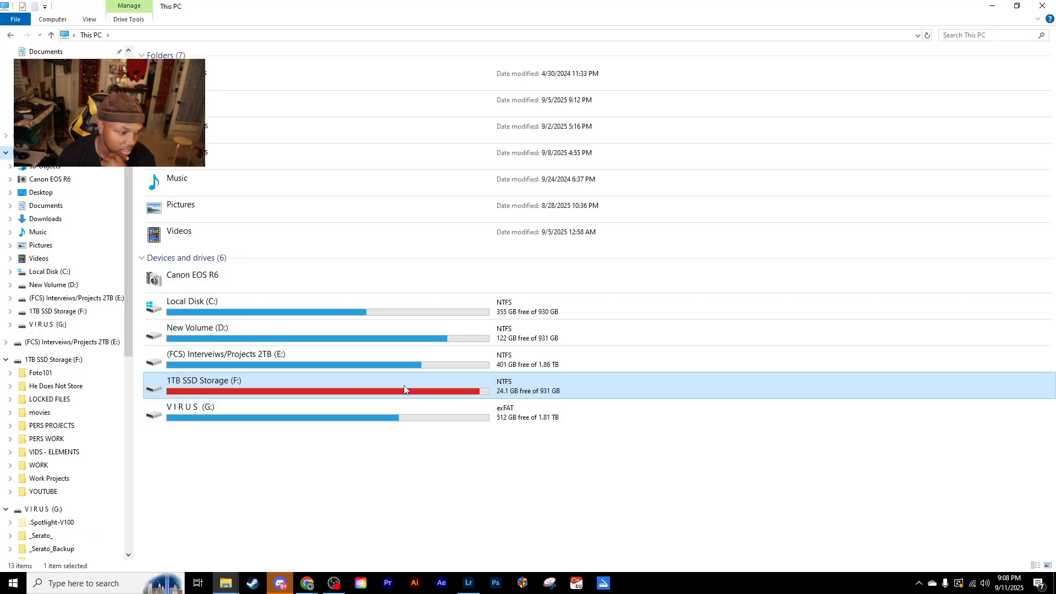
pyautogui.doubleClick(381, 369)
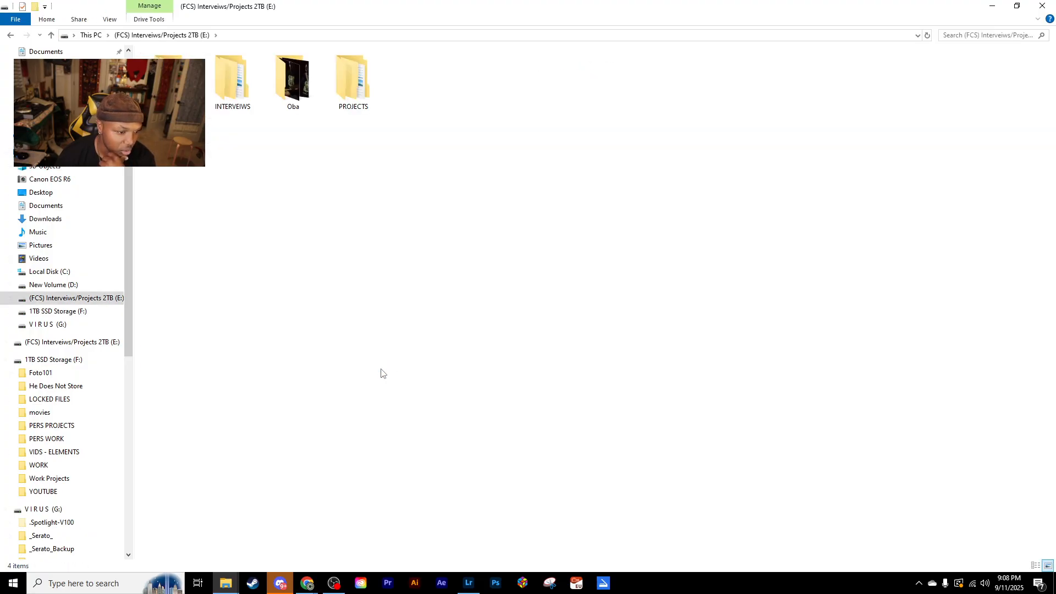
pyautogui.click(11, 34)
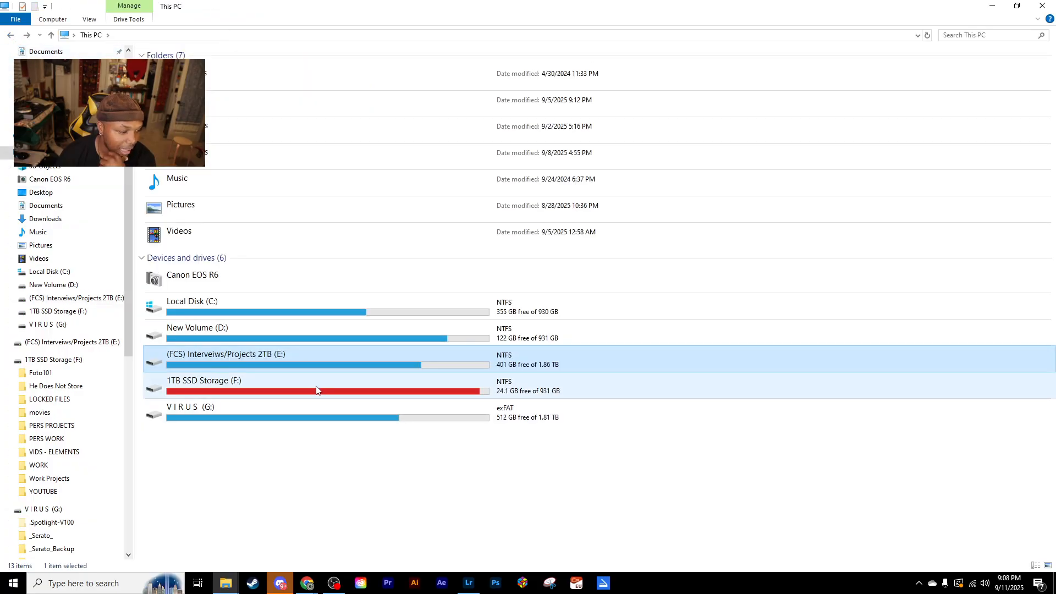
pyautogui.doubleClick(314, 414)
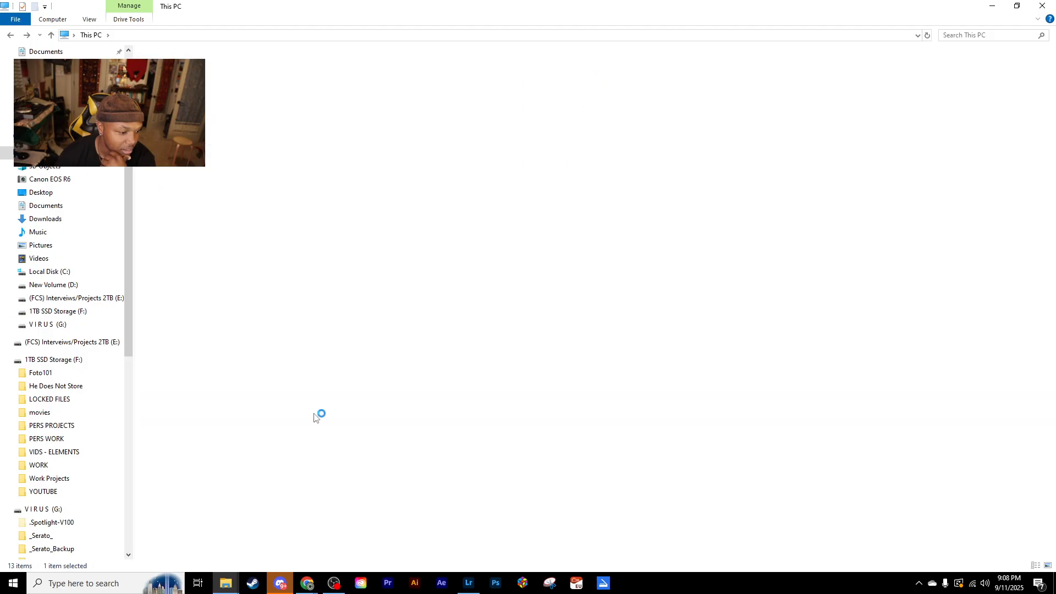
# - Open the Edits folder inside WORK 2 > Slow Drag to view the exported event photos
pyautogui.click(714, 181)
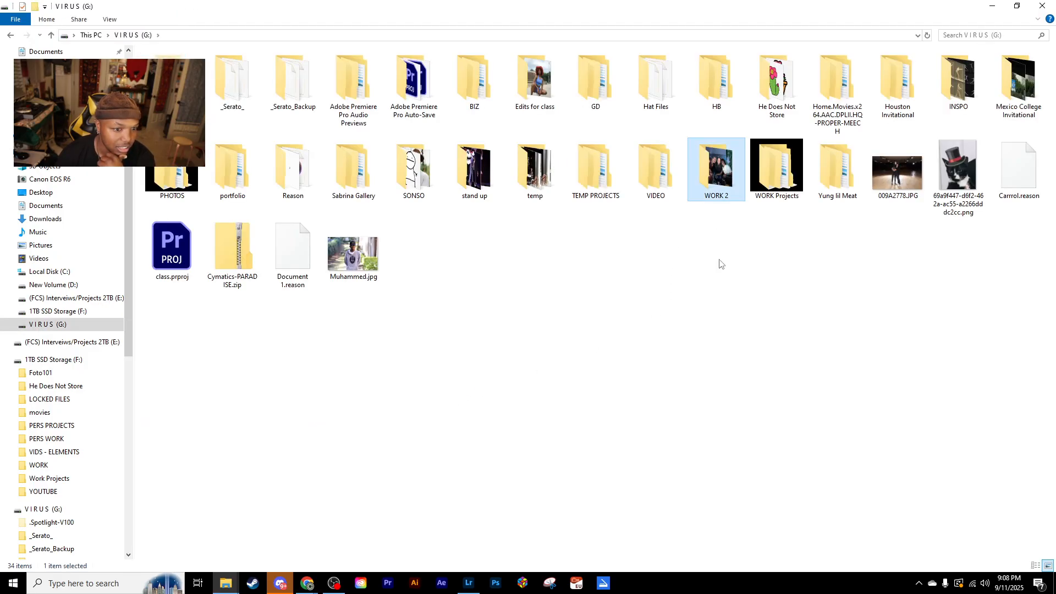
pyautogui.click(734, 226)
pyautogui.doubleClick(720, 167)
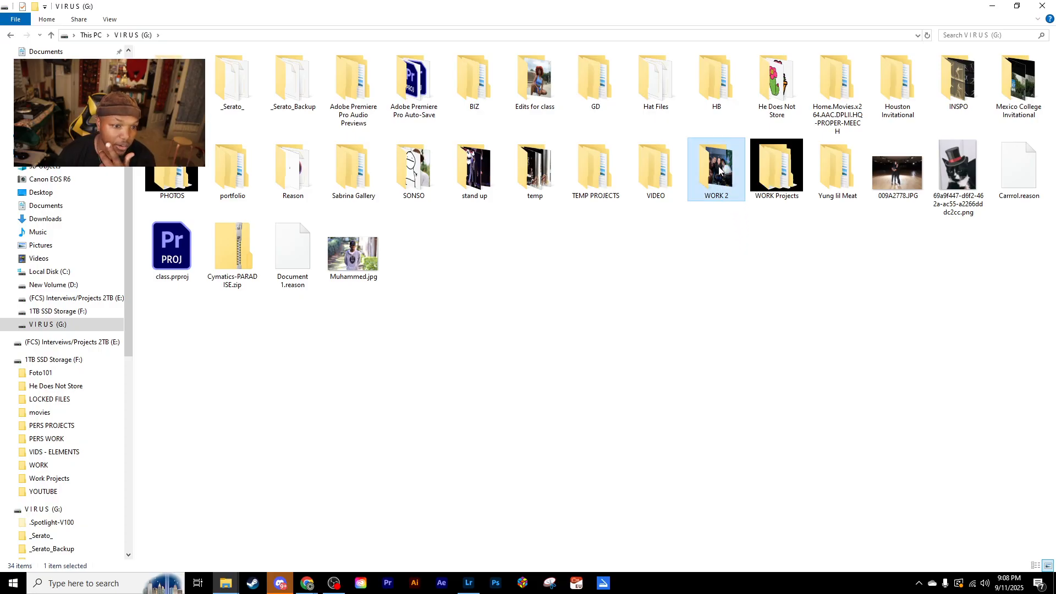
pyautogui.doubleClick(779, 92)
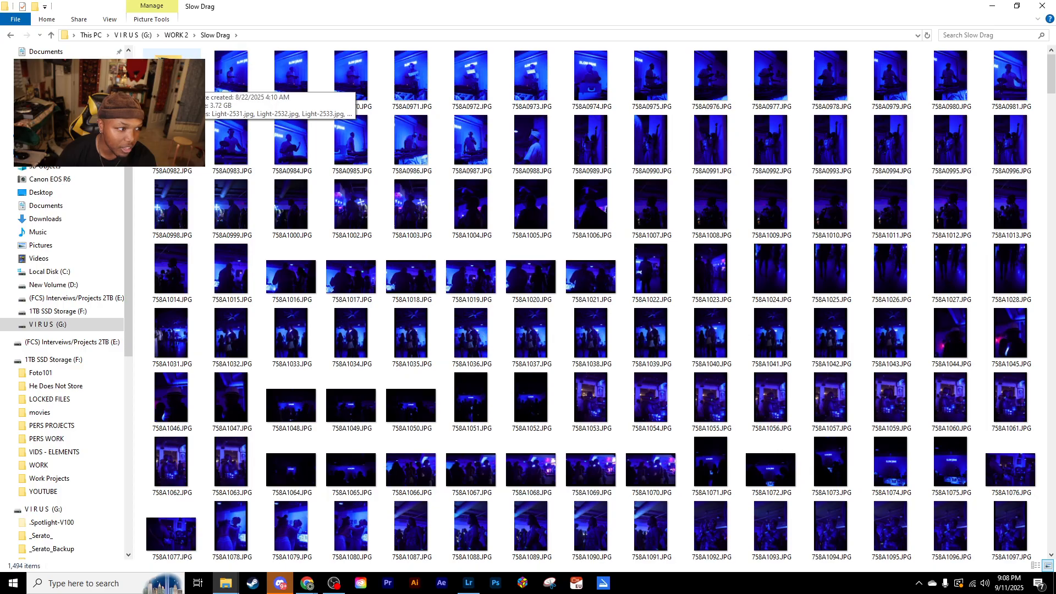
pyautogui.doubleClick(172, 77)
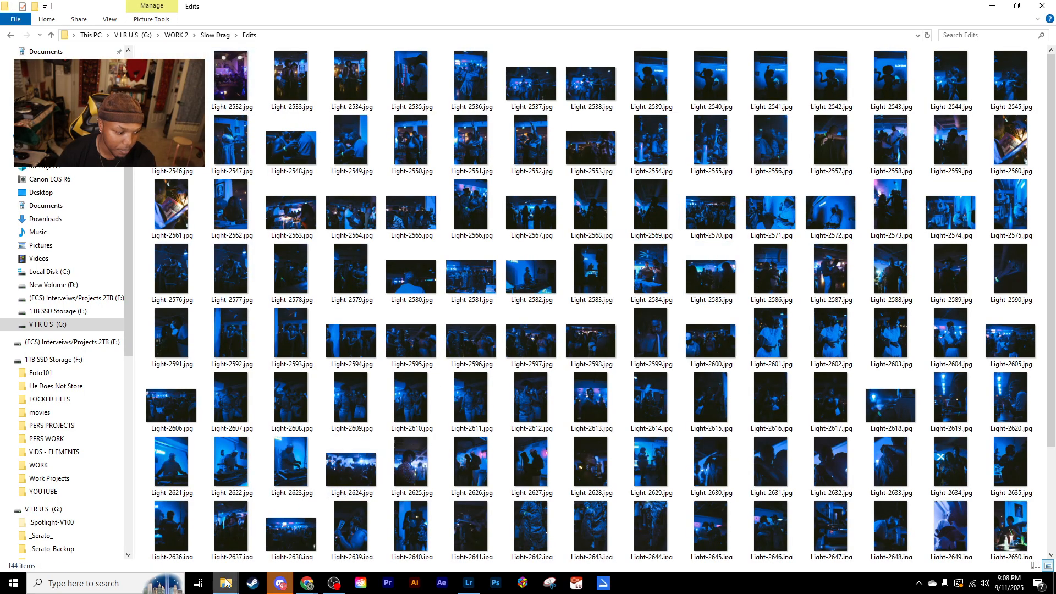
# - Switch back to Lightroom, show the library sidebar, and look through its All Photos section and shared albums
pyautogui.click(469, 583)
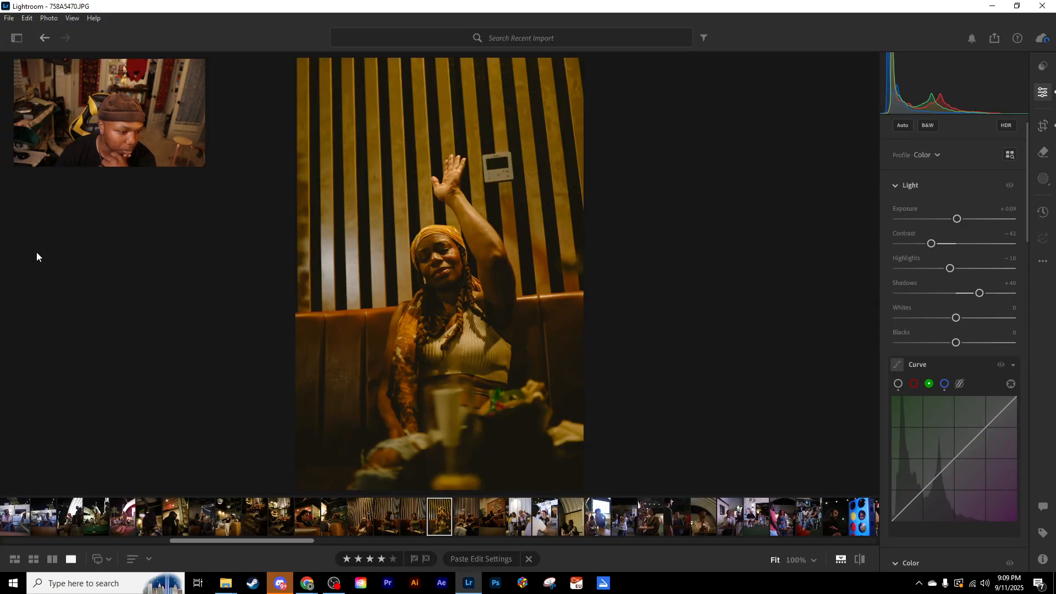
pyautogui.click(16, 38)
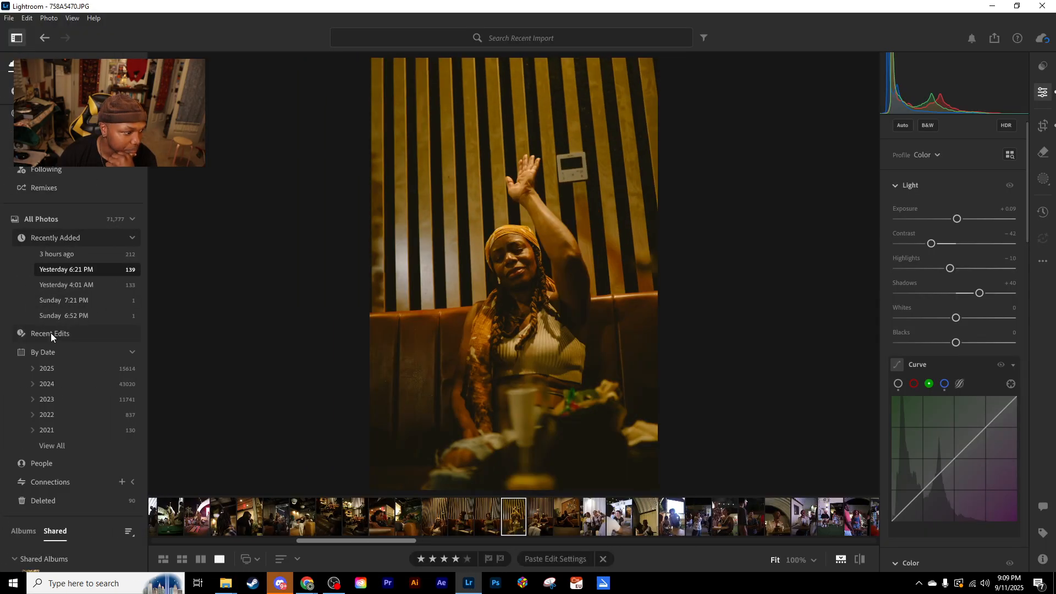
pyautogui.scroll(-1, 84, 324)
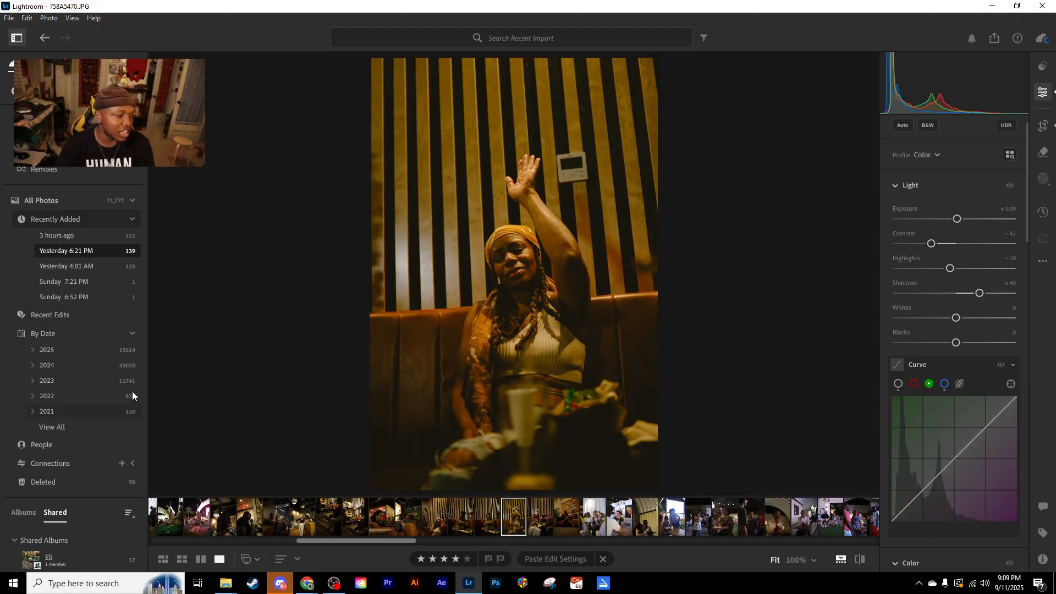
pyautogui.click(131, 199)
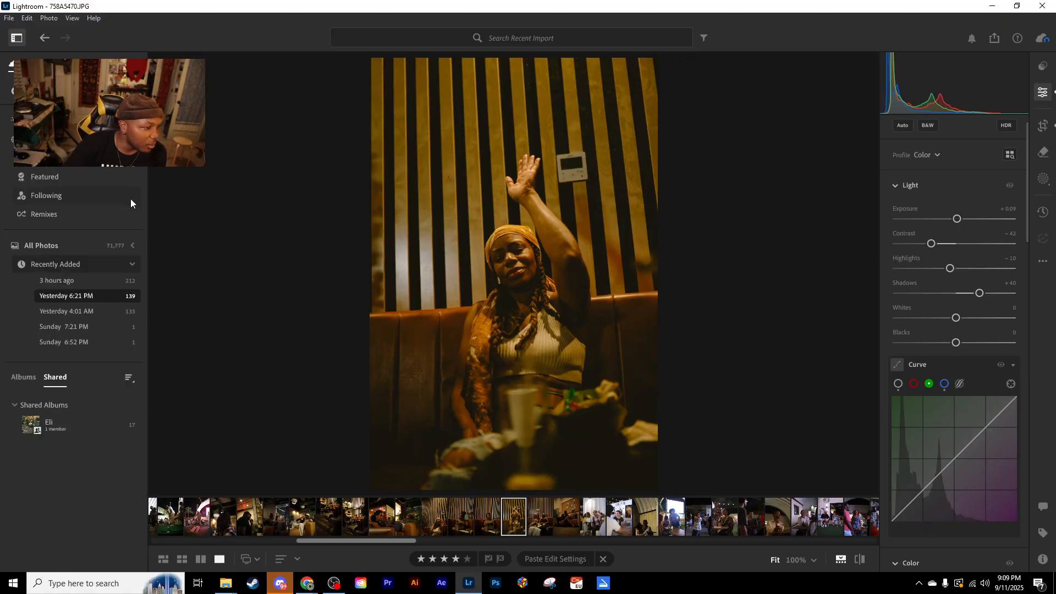
pyautogui.click(133, 245)
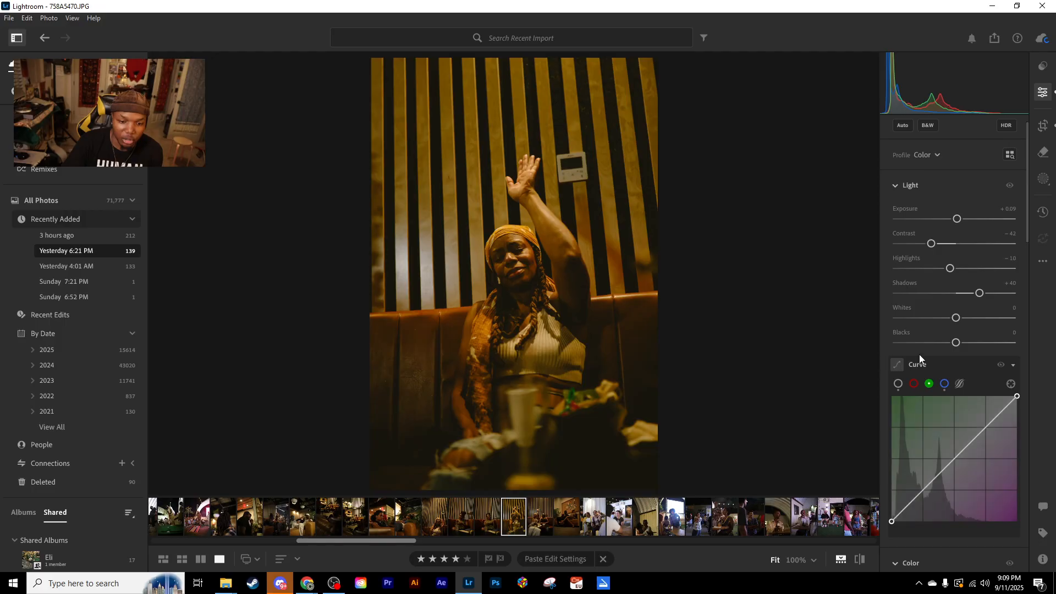
# - Remove the three inner anchor points from the raised-arm portrait's blue channel curve, leaving a straight diagonal
pyautogui.click(944, 384)
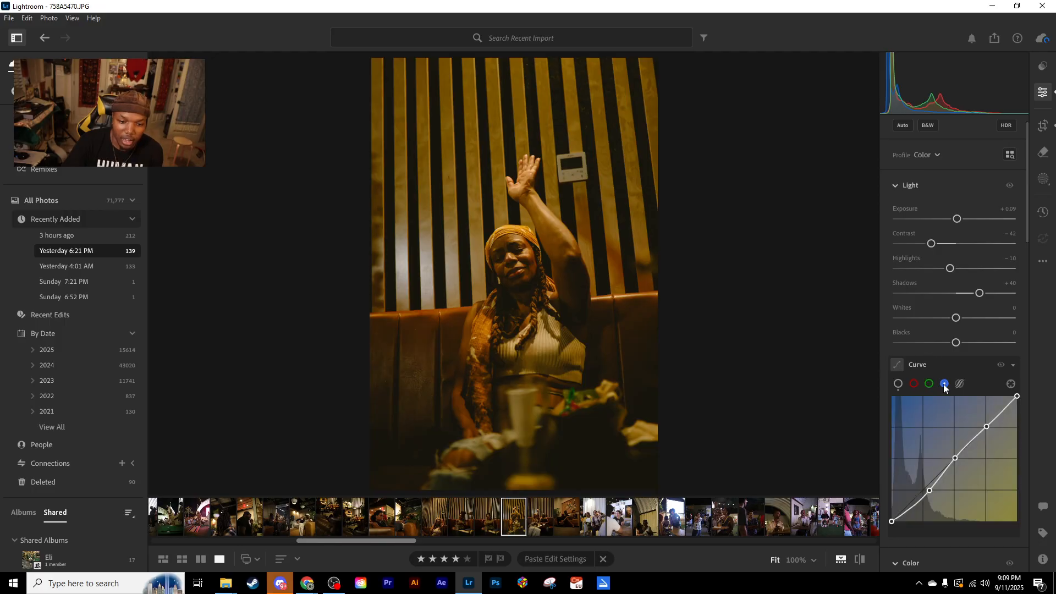
pyautogui.doubleClick(986, 427)
pyautogui.doubleClick(956, 458)
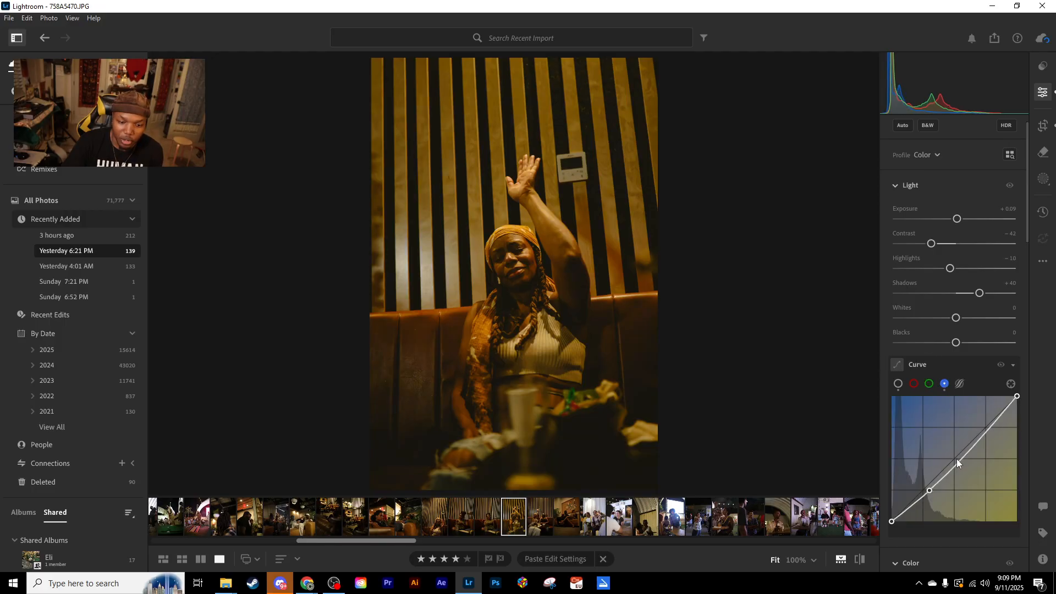
pyautogui.doubleClick(929, 490)
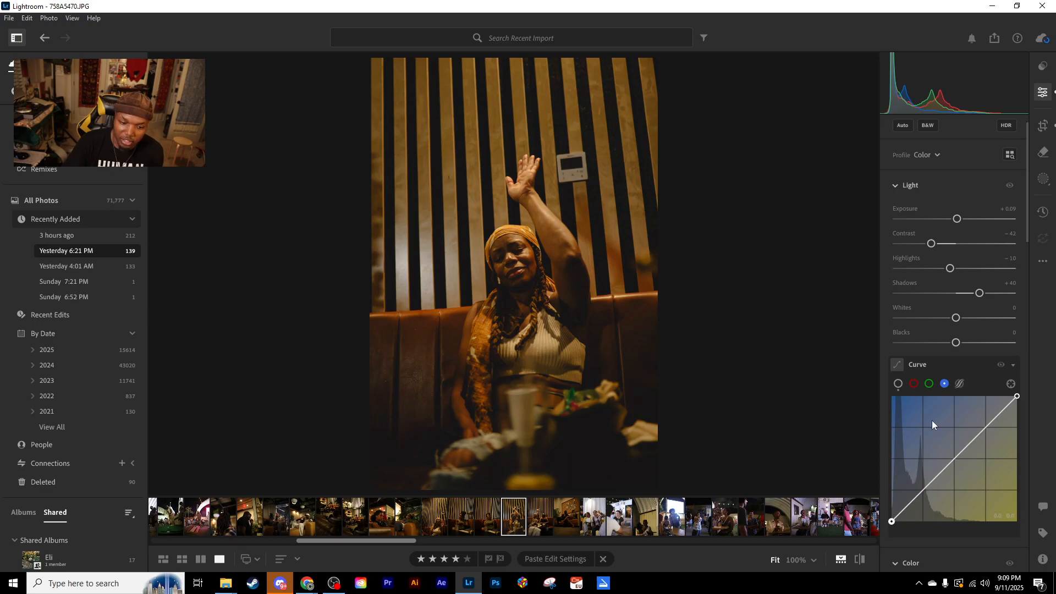
# - Return the curve to the combined RGB channel and bring the Color Mixer and Color Grading settings into view
pyautogui.click(899, 384)
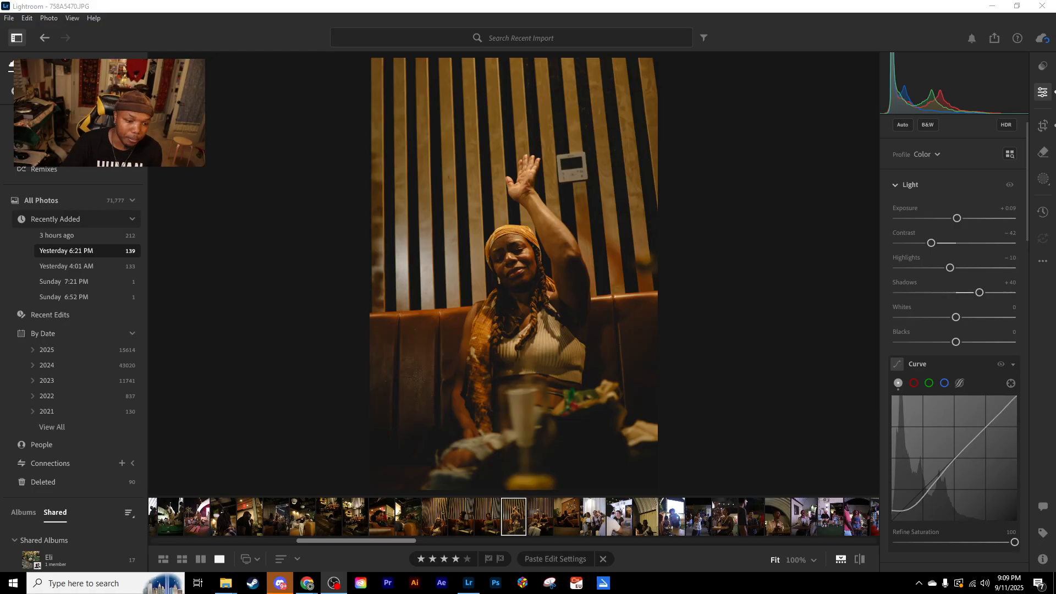
pyautogui.scroll(-7, 919, 325)
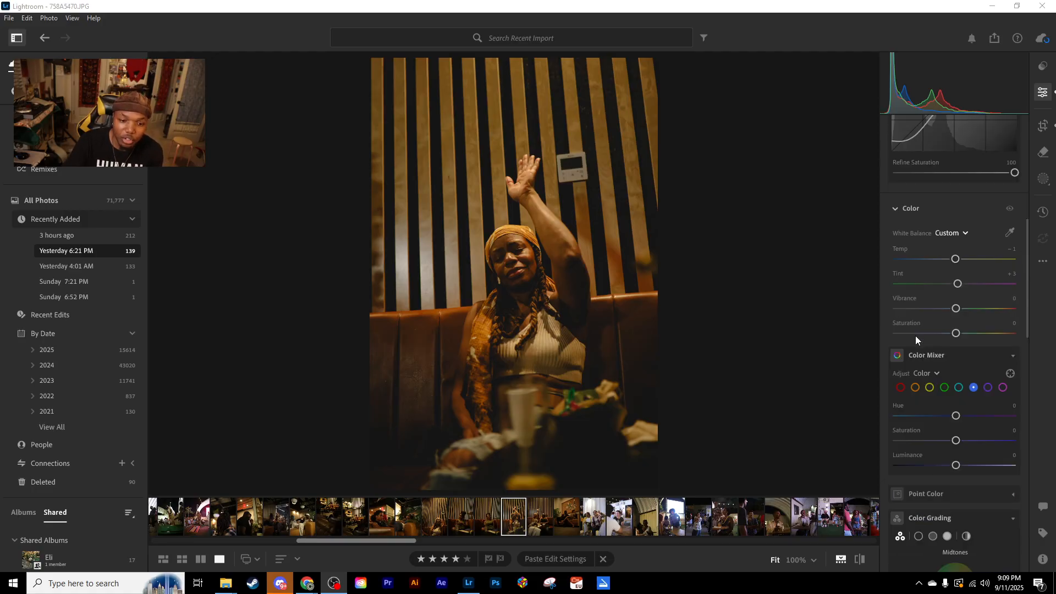
pyautogui.scroll(-3, 919, 335)
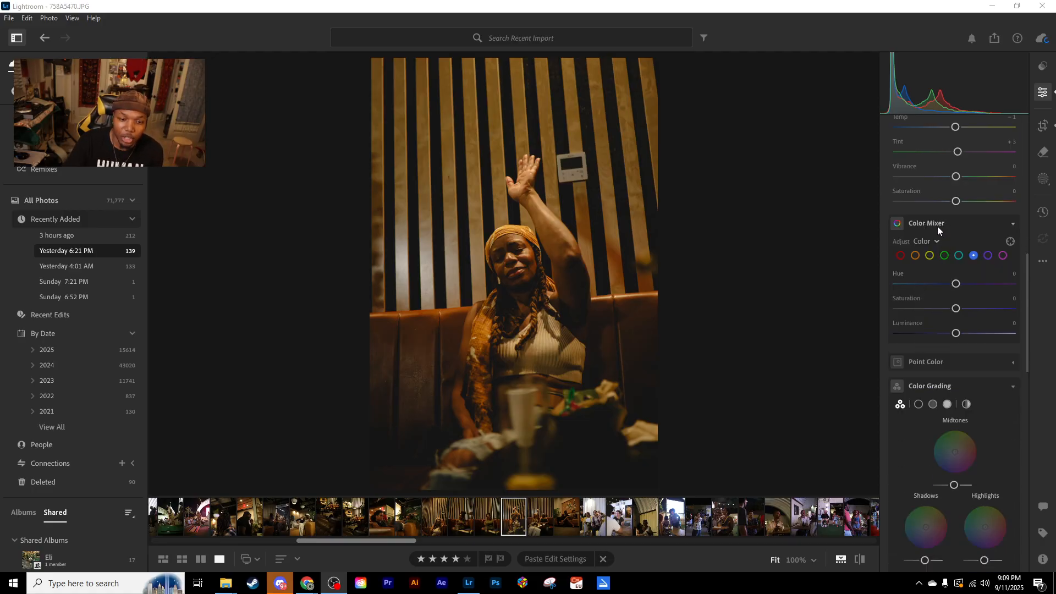
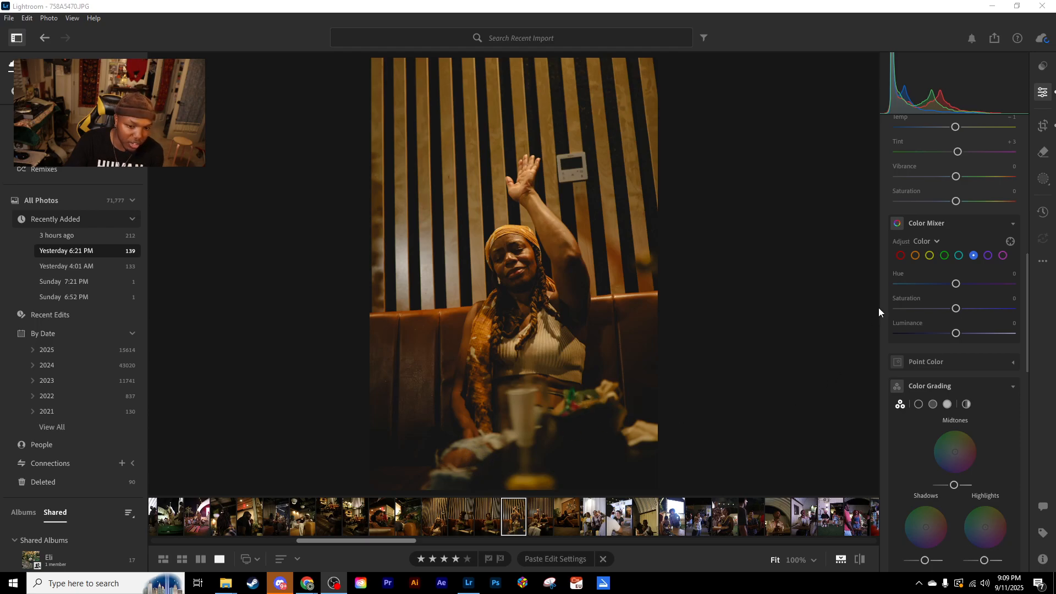
# - Try the Color Mixer's green saturation down to -100 and back up against the zoomed-in green detail, resetting it to 0
pyautogui.click(944, 257)
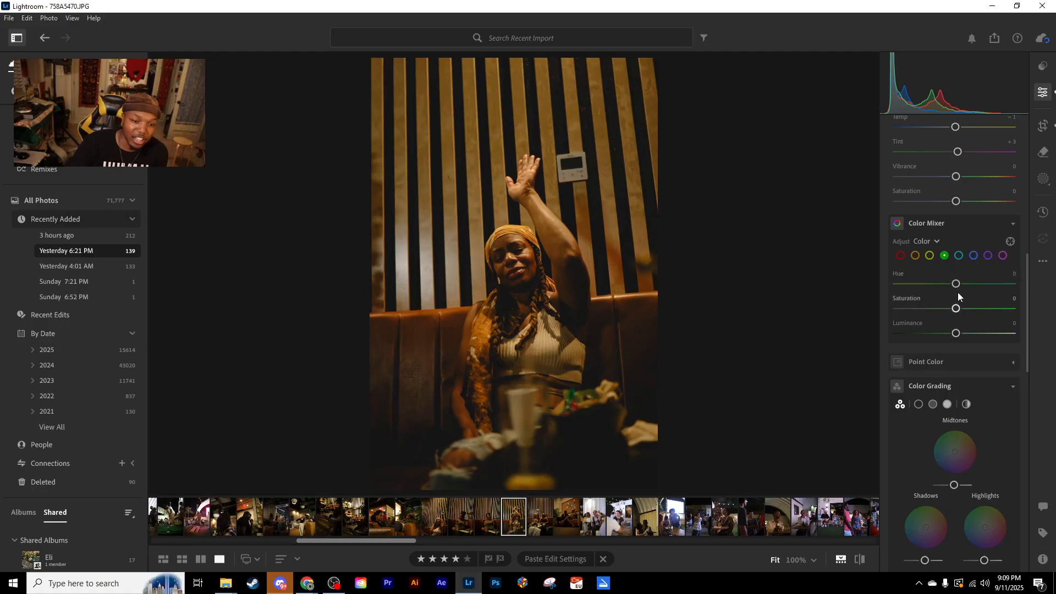
pyautogui.moveTo(957, 309); pyautogui.dragTo(793, 332)
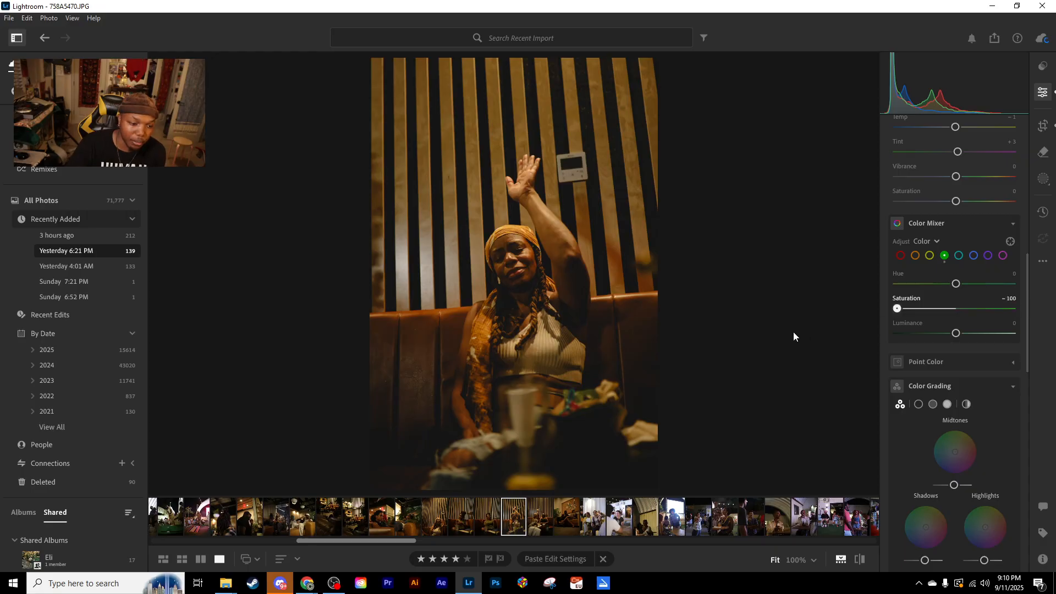
pyautogui.click(572, 402)
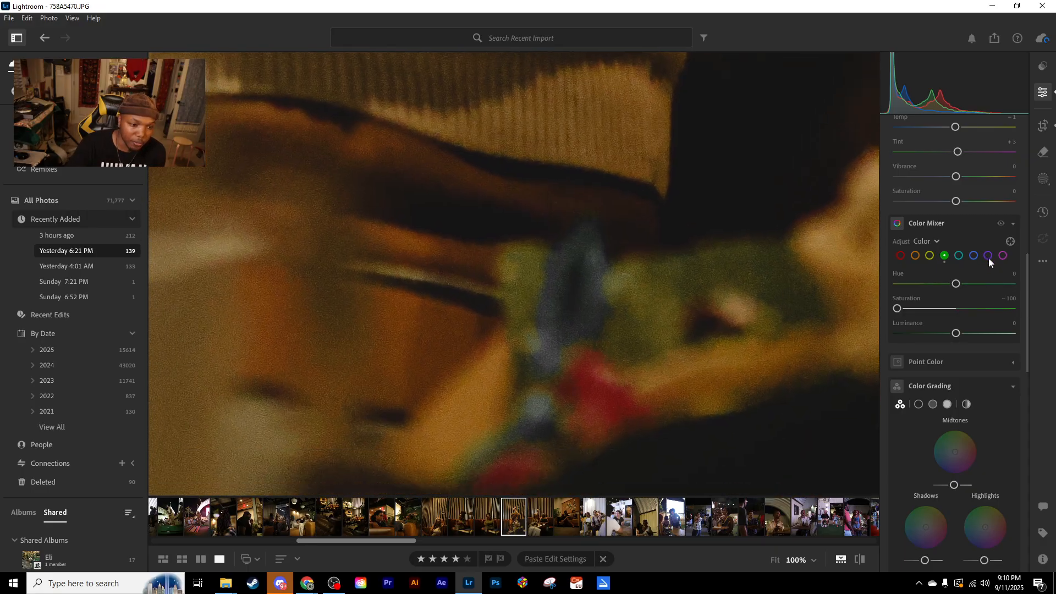
pyautogui.moveTo(909, 312); pyautogui.dragTo(1031, 327)
pyautogui.moveTo(932, 335); pyautogui.dragTo(955, 336)
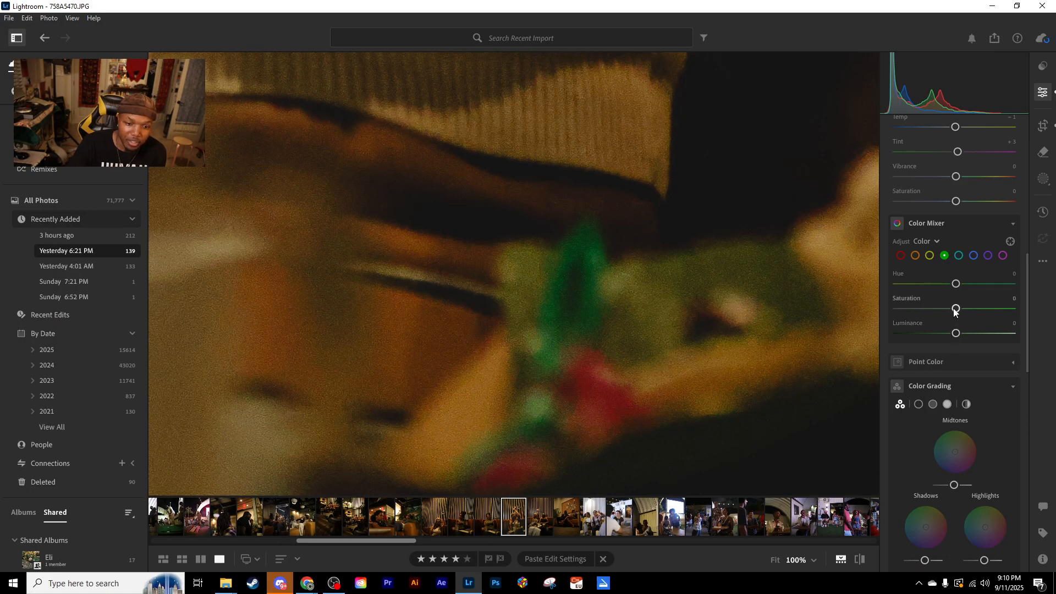
pyautogui.moveTo(895, 313); pyautogui.dragTo(924, 309)
pyautogui.moveTo(1002, 303); pyautogui.dragTo(887, 309)
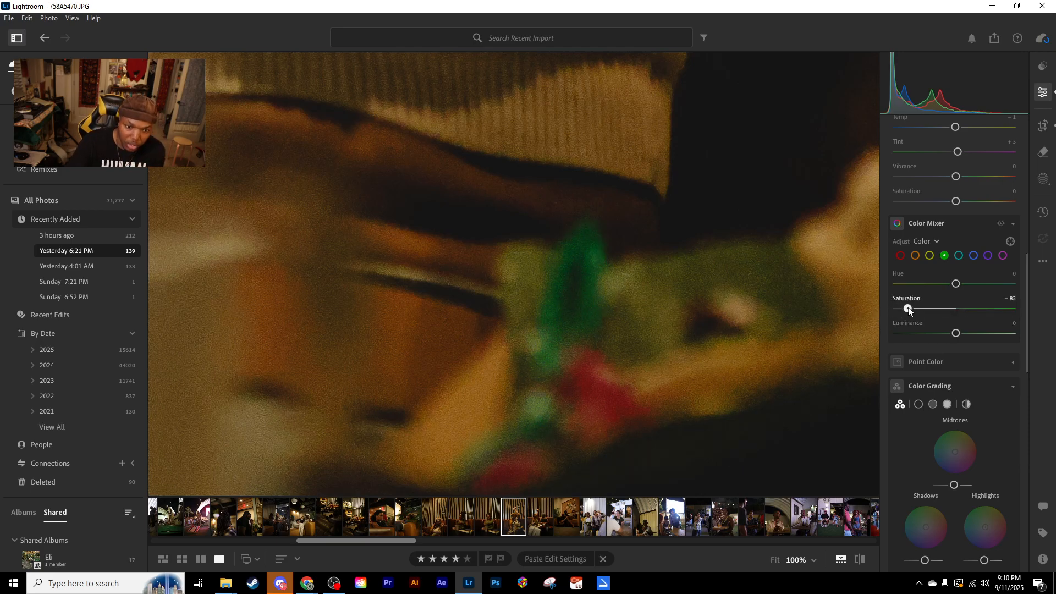
pyautogui.doubleClick(908, 308)
pyautogui.click(842, 315)
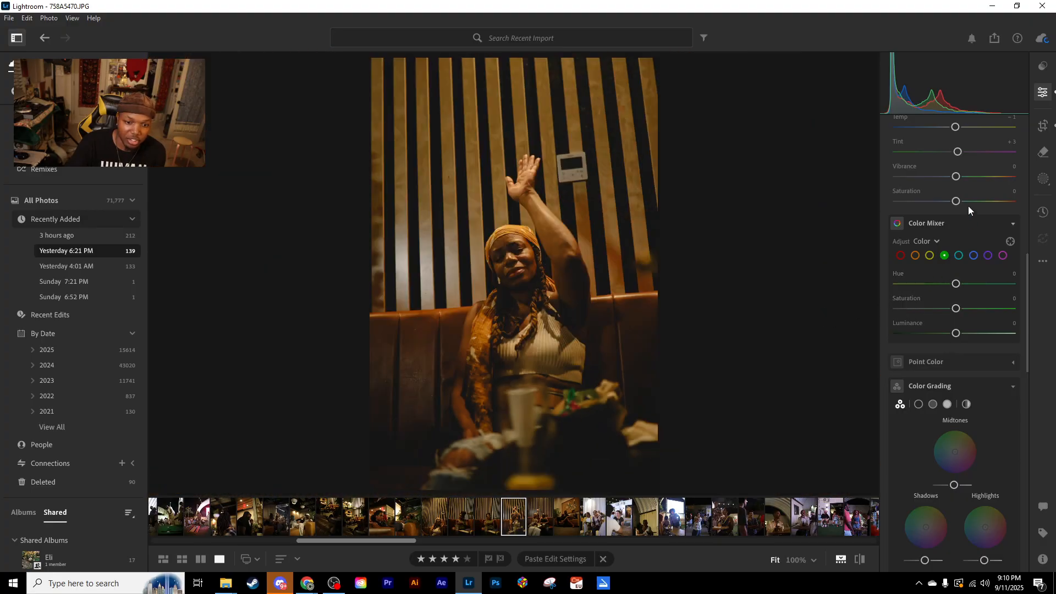
# - Compare overall Saturation at -100 with Vibrance at -100 on the raised-arm portrait, resetting both to 0
pyautogui.moveTo(955, 202); pyautogui.dragTo(867, 213)
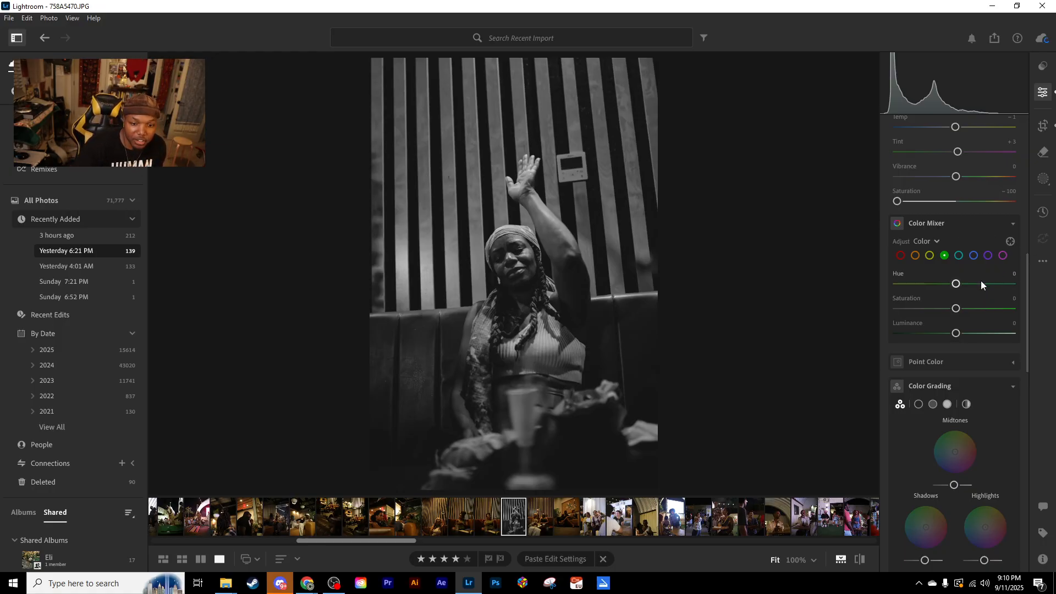
pyautogui.doubleClick(898, 202)
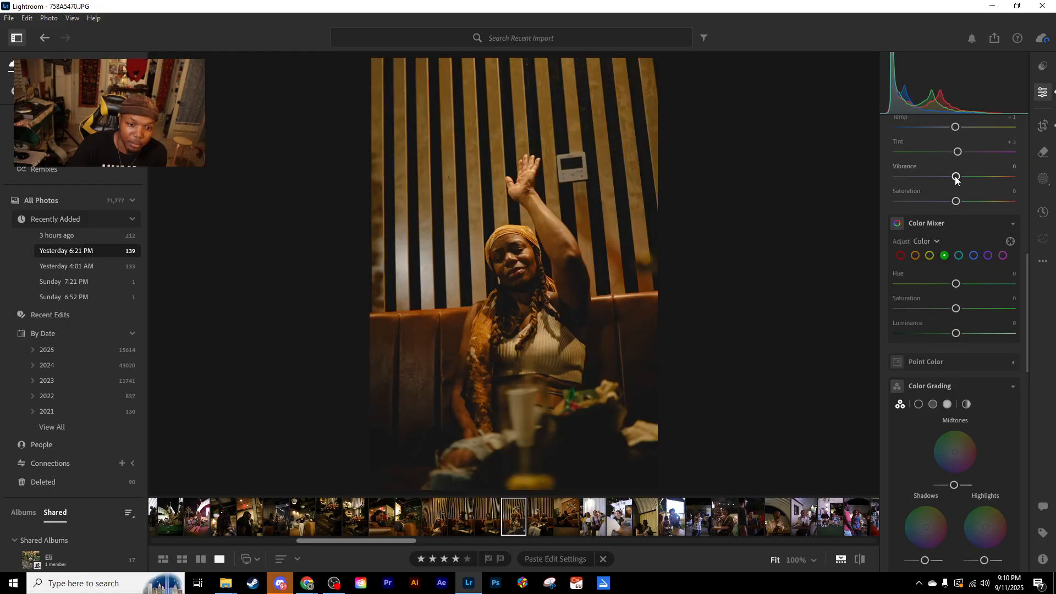
pyautogui.moveTo(957, 177); pyautogui.dragTo(903, 183)
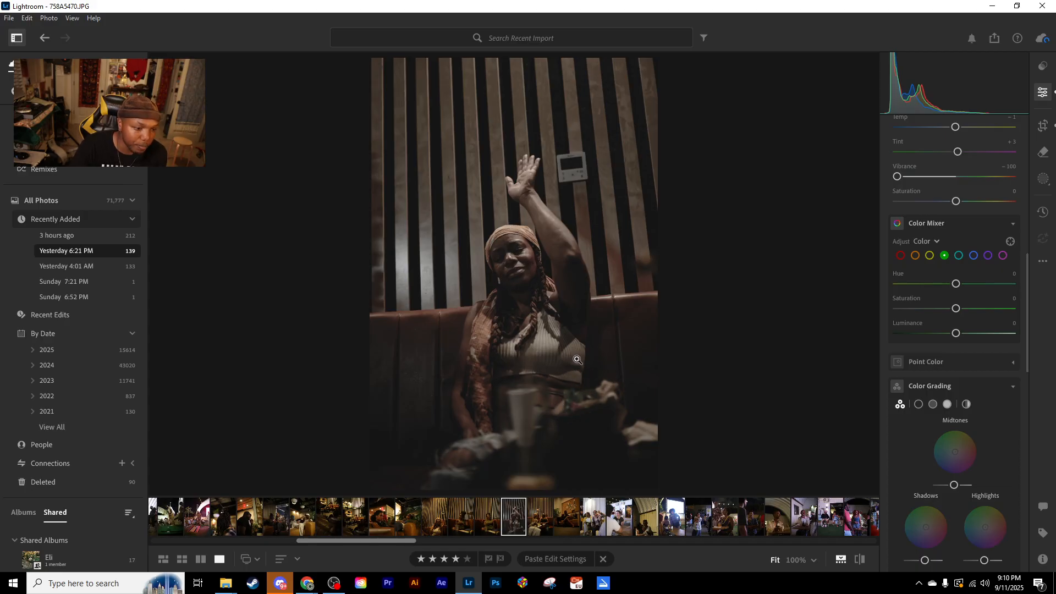
pyautogui.moveTo(899, 173); pyautogui.dragTo(900, 175)
pyautogui.doubleClick(903, 176)
pyautogui.moveTo(958, 202); pyautogui.dragTo(869, 205)
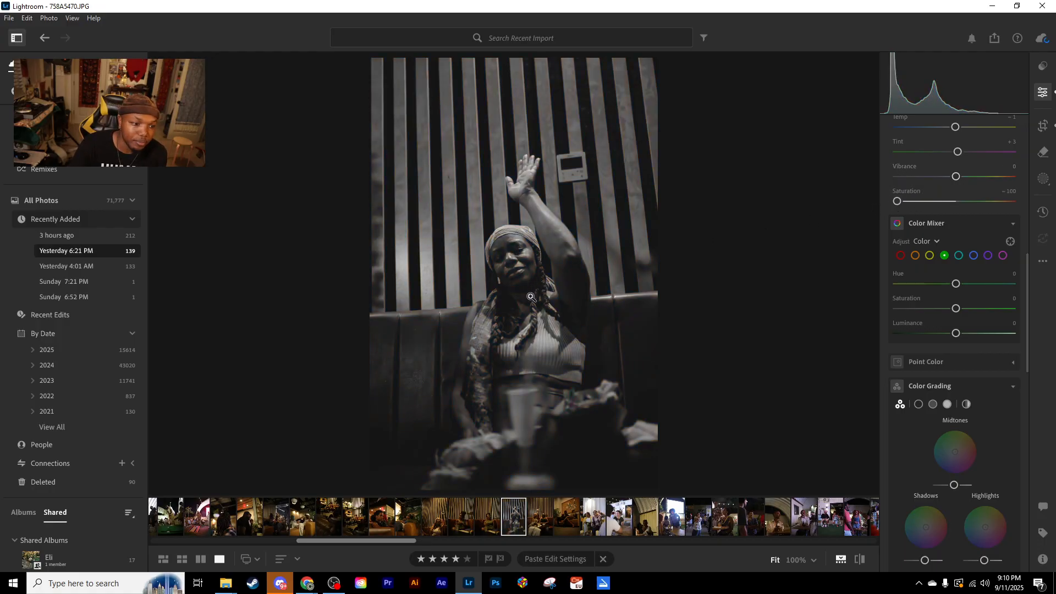
pyautogui.doubleClick(899, 202)
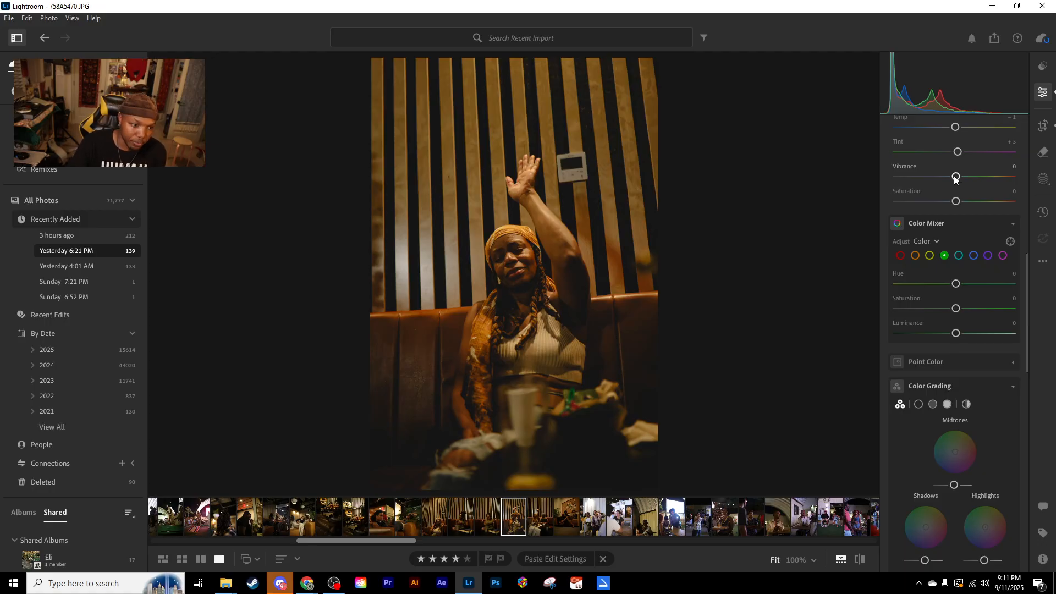
pyautogui.moveTo(957, 177)
pyautogui.mouseDown()
pyautogui.moveTo(928, 178)
pyautogui.moveTo(1049, 177)
pyautogui.moveTo(880, 189)
pyautogui.moveTo(956, 178)
pyautogui.mouseUp()
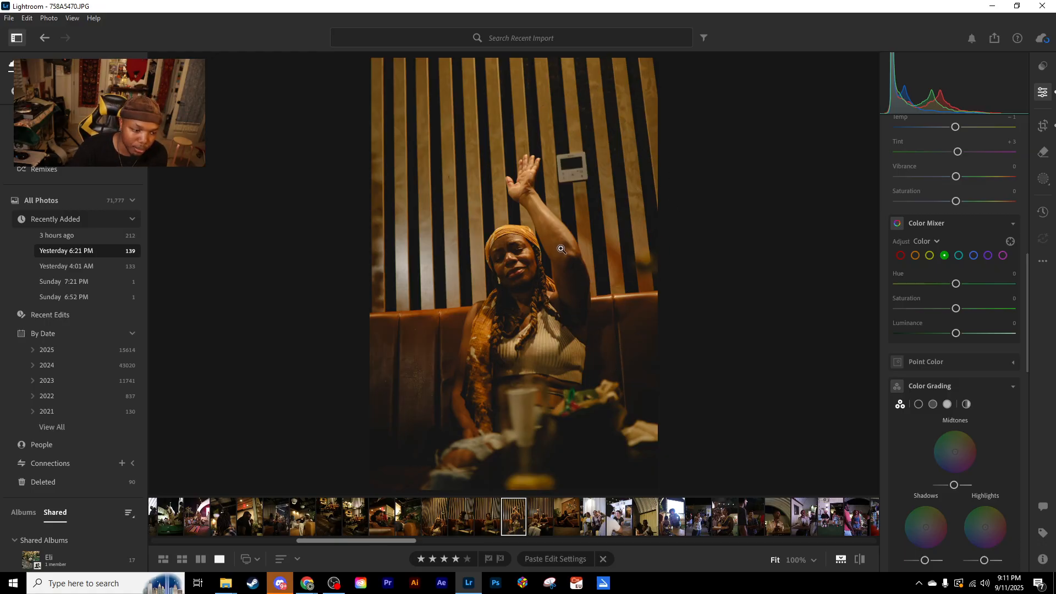
pyautogui.moveTo(956, 177)
pyautogui.mouseDown()
pyautogui.moveTo(910, 179)
pyautogui.moveTo(1004, 180)
pyautogui.moveTo(919, 177)
pyautogui.moveTo(1000, 176)
pyautogui.moveTo(962, 178)
pyautogui.mouseUp()
pyautogui.doubleClick(961, 177)
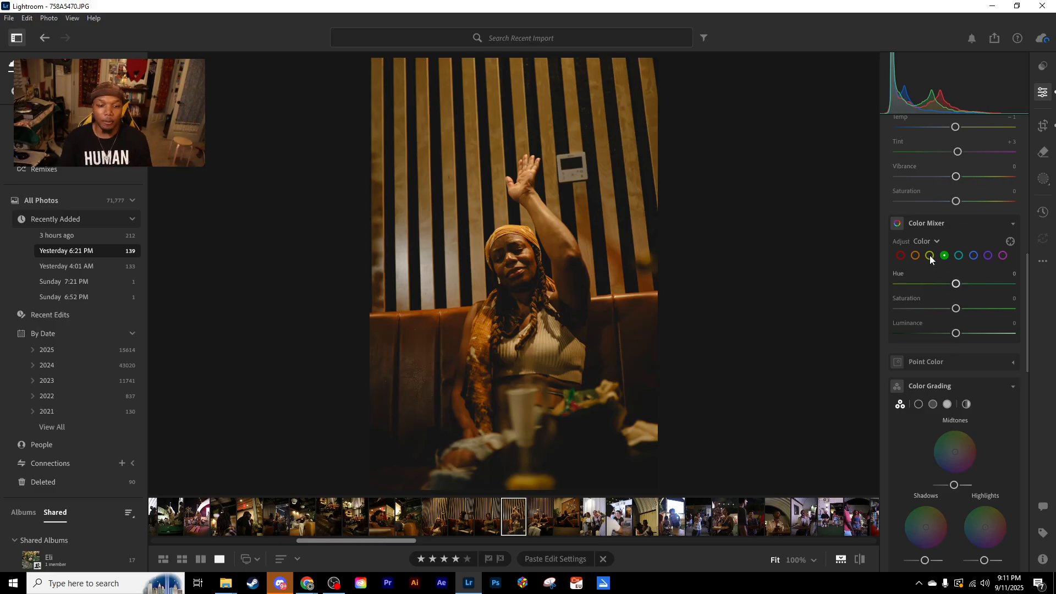
# - Try the Color Mixer's orange range at hue -100, saturation -45 and luminance +49, resetting all three to 0
pyautogui.click(914, 256)
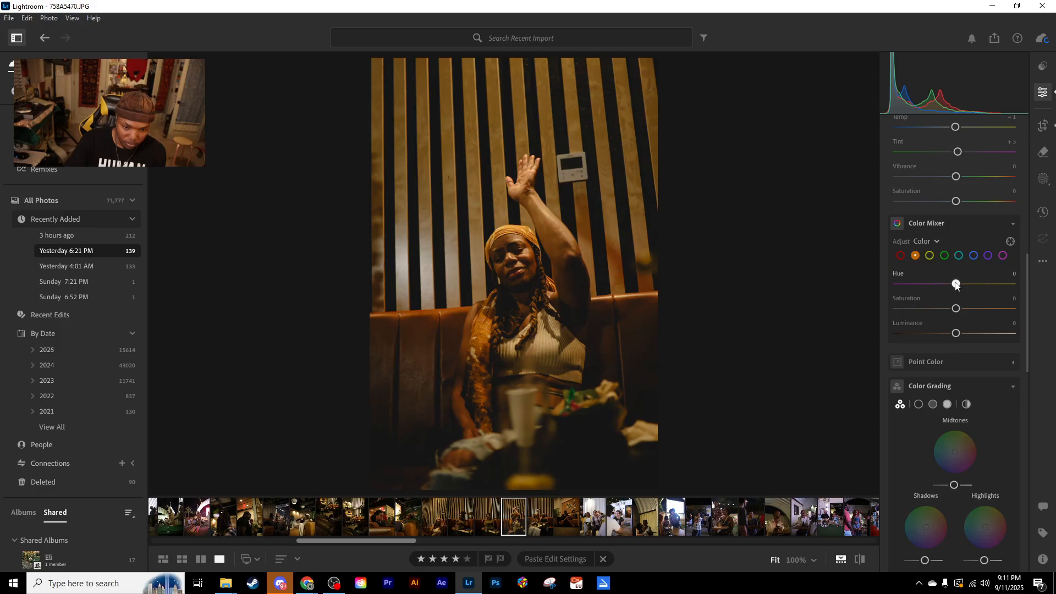
pyautogui.moveTo(956, 284); pyautogui.dragTo(895, 286)
pyautogui.moveTo(956, 309); pyautogui.dragTo(986, 335)
pyautogui.moveTo(931, 308)
pyautogui.mouseDown()
pyautogui.moveTo(919, 308)
pyautogui.moveTo(930, 311)
pyautogui.mouseUp()
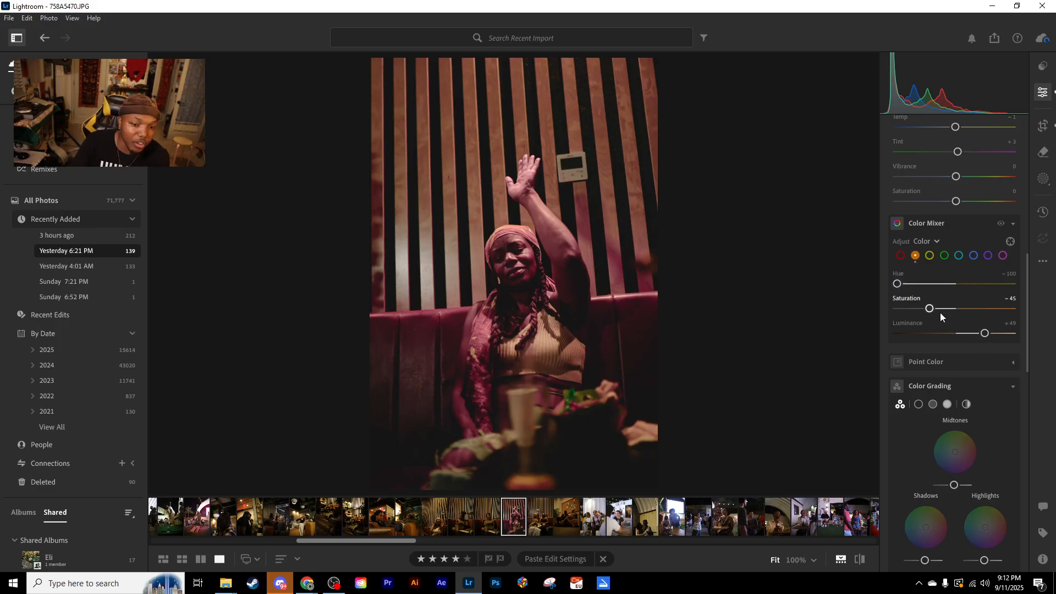
pyautogui.moveTo(897, 284); pyautogui.dragTo(985, 333)
pyautogui.doubleClick(946, 309)
pyautogui.doubleClick(935, 284)
pyautogui.doubleClick(985, 333)
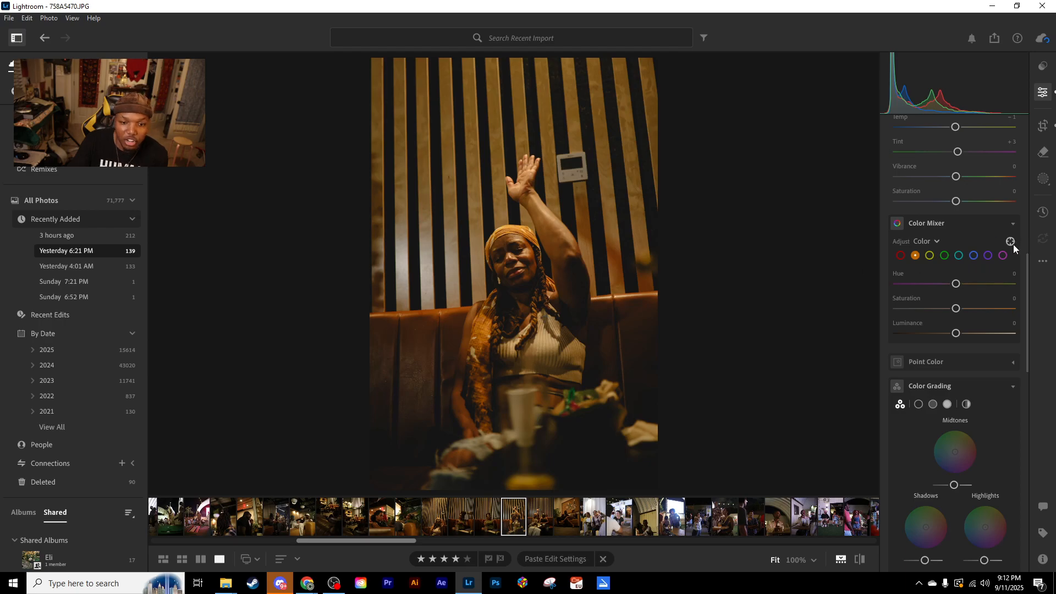
# - Try out the targeted adjustment tool's Curve and Color Mixer modes, choose its saturation mode, and close it
pyautogui.click(1011, 242)
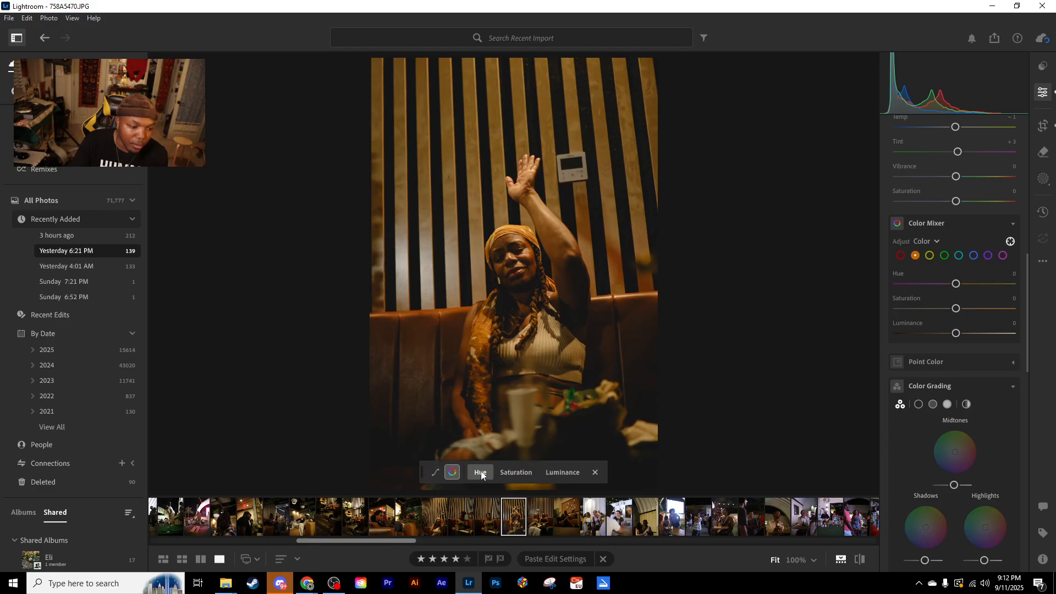
pyautogui.click(509, 471)
pyautogui.click(435, 472)
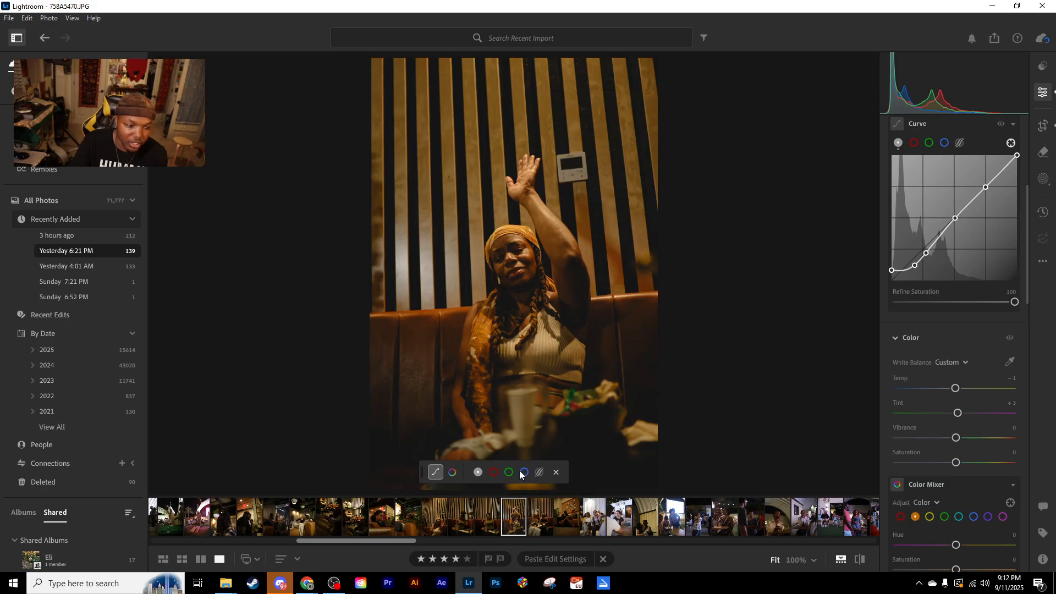
pyautogui.click(453, 472)
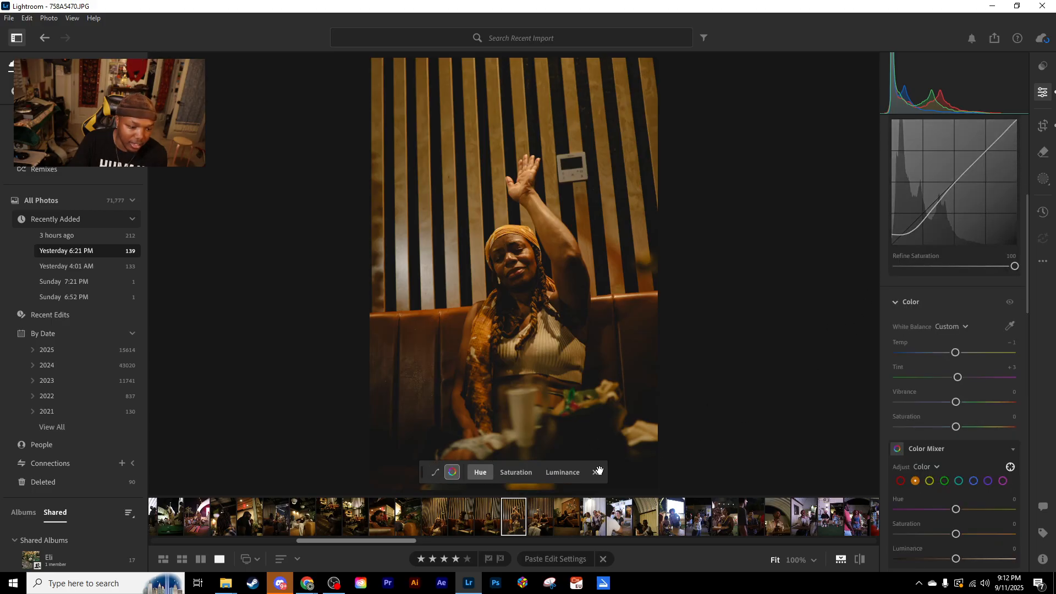
pyautogui.click(503, 474)
pyautogui.moveTo(956, 427)
pyautogui.mouseDown()
pyautogui.moveTo(901, 431)
pyautogui.moveTo(948, 429)
pyautogui.mouseUp()
pyautogui.doubleClick(949, 427)
pyautogui.scroll(-3, 958, 510)
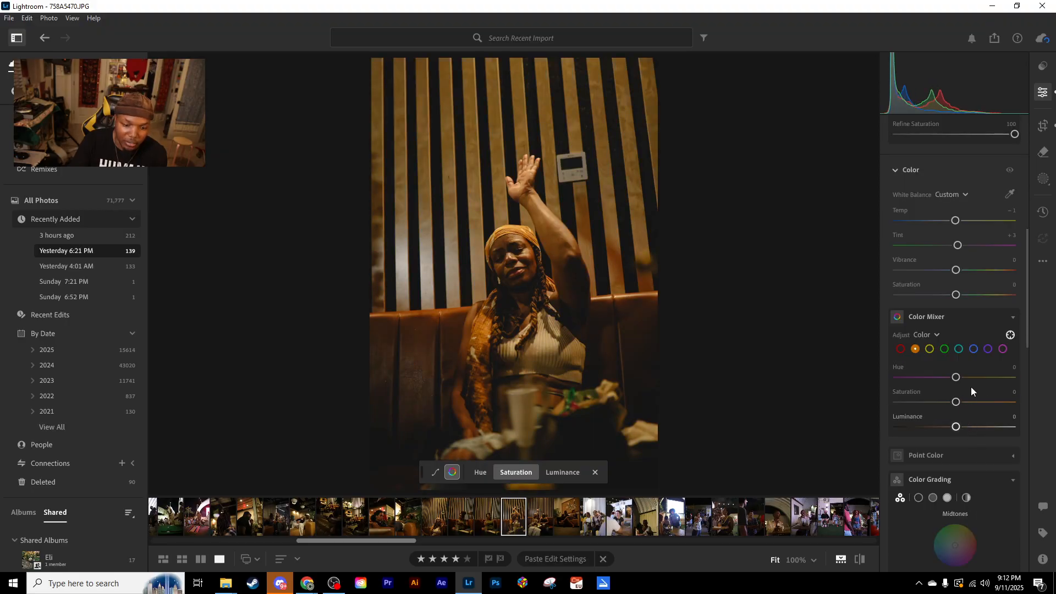
pyautogui.click(1009, 335)
pyautogui.click(1010, 336)
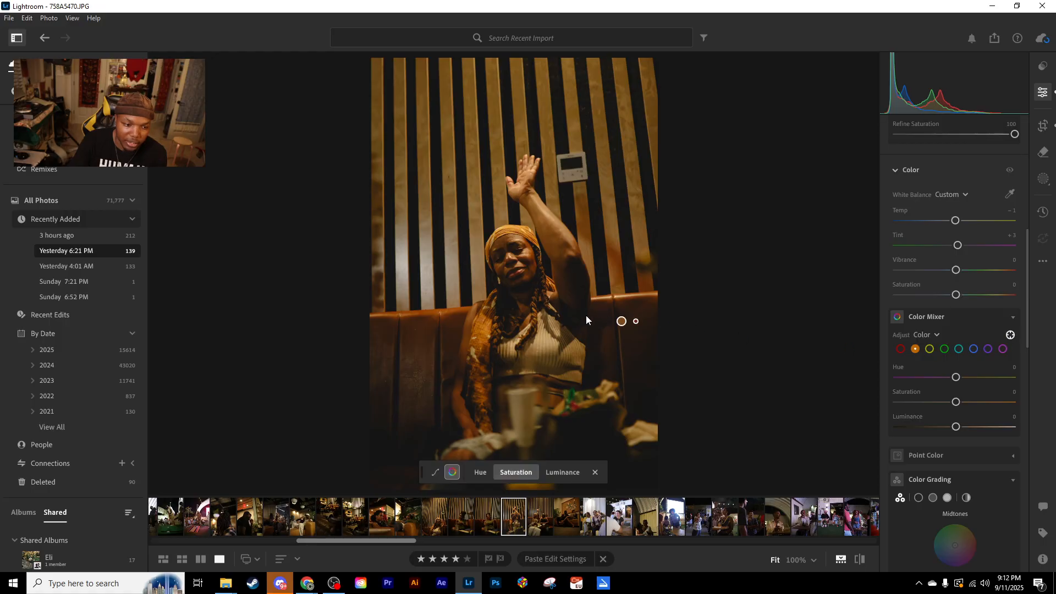
pyautogui.click(595, 472)
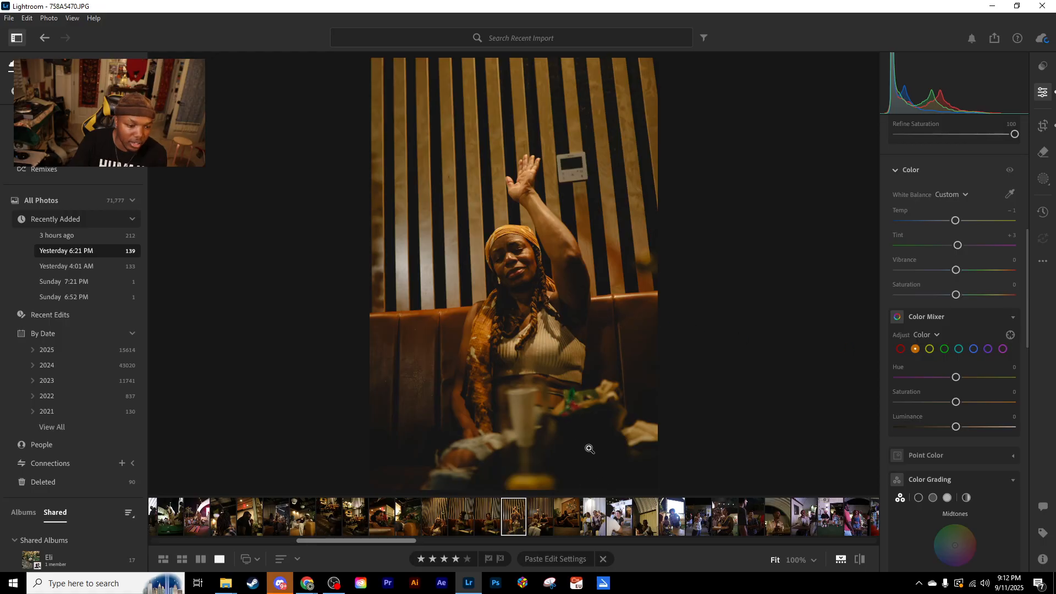
# - Raise the green detail's saturation to +21 and luminance to +49 with targeted adjustment, and return to the whole-photo view
pyautogui.click(573, 396)
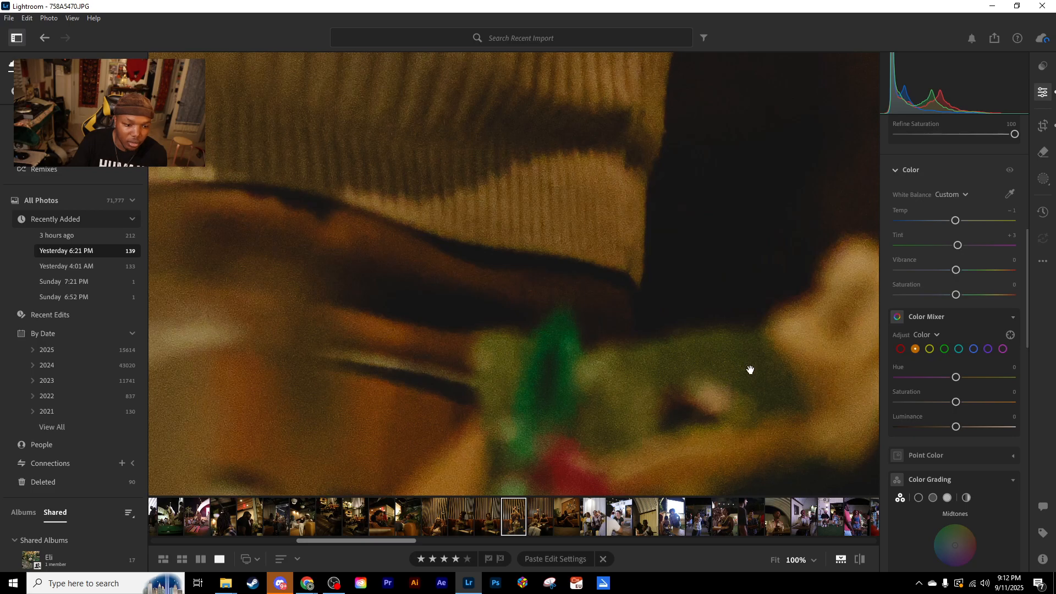
pyautogui.click(1011, 334)
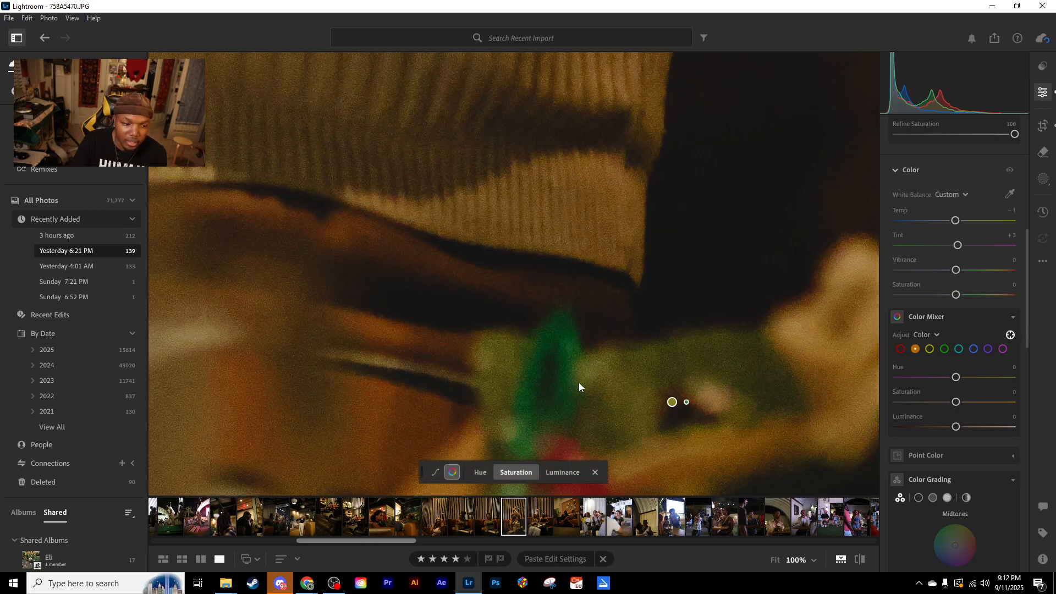
pyautogui.click(560, 391)
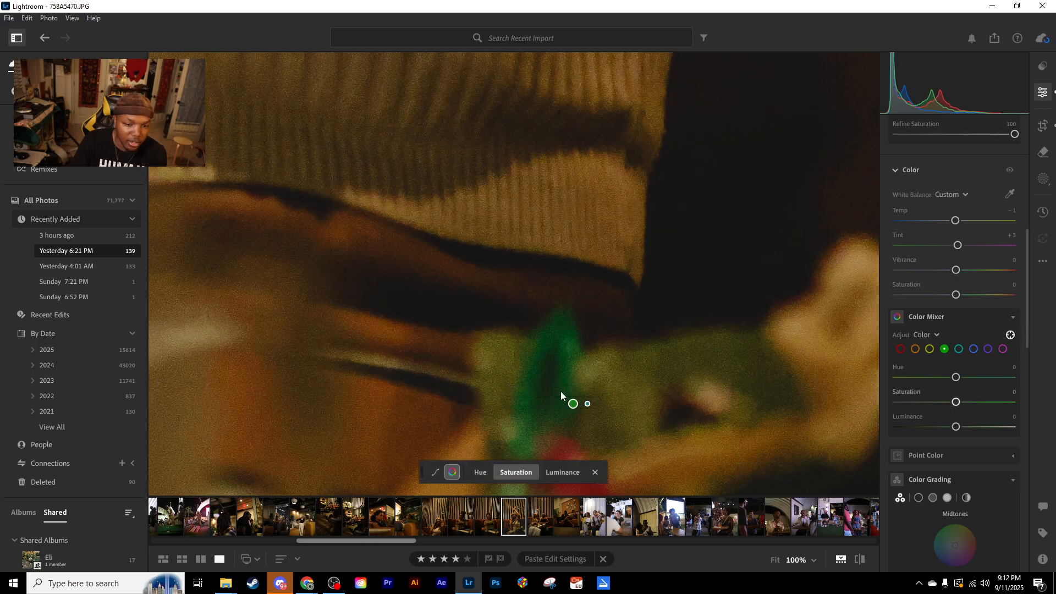
pyautogui.moveTo(560, 391)
pyautogui.mouseDown()
pyautogui.moveTo(610, 391)
pyautogui.moveTo(512, 391)
pyautogui.moveTo(605, 391)
pyautogui.moveTo(570, 391)
pyautogui.mouseUp()
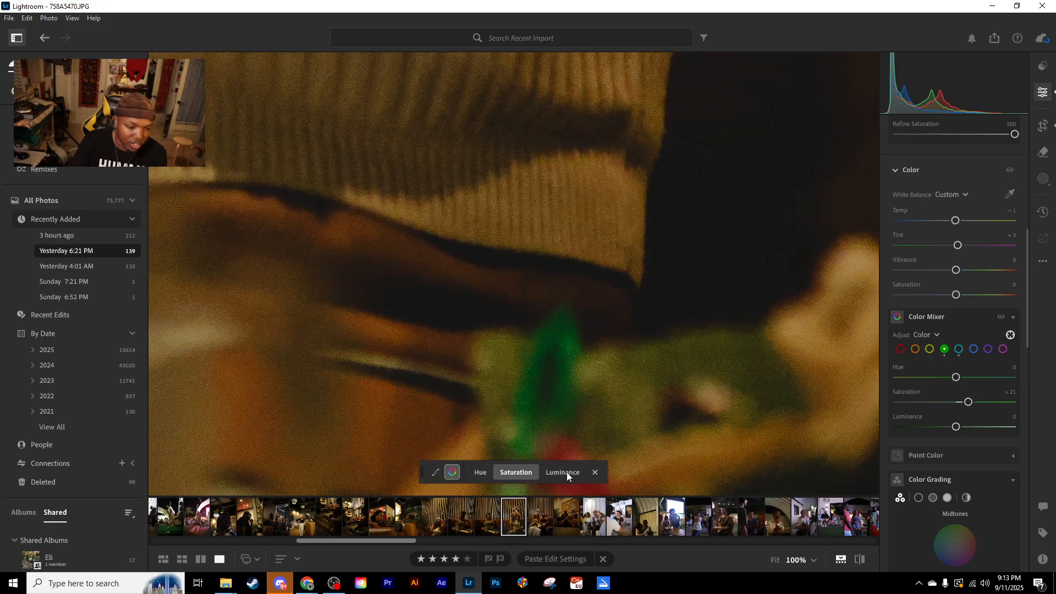
pyautogui.click(567, 472)
pyautogui.moveTo(568, 371); pyautogui.dragTo(591, 372)
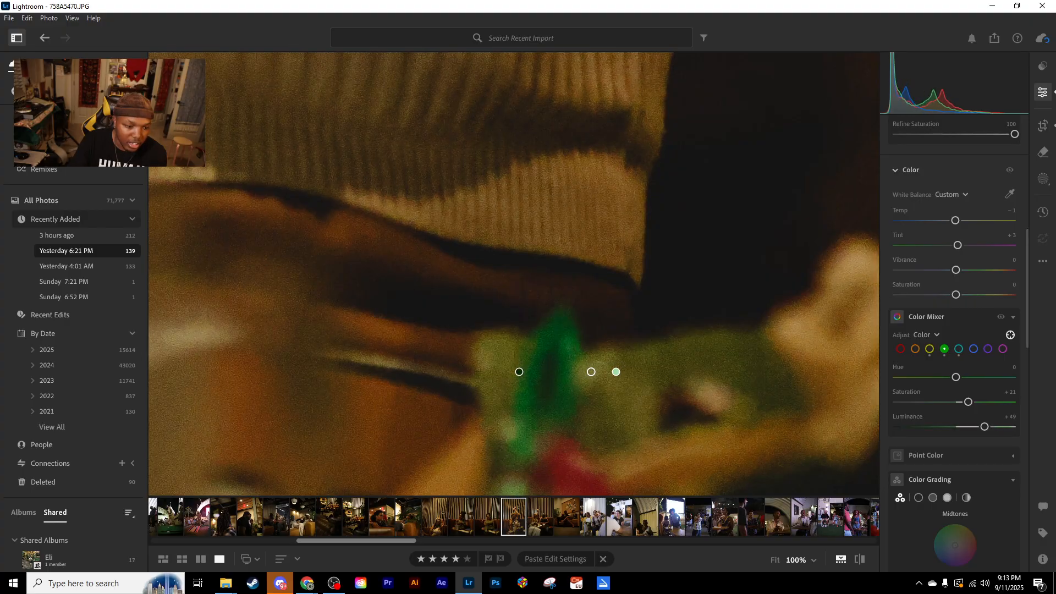
pyautogui.click(776, 559)
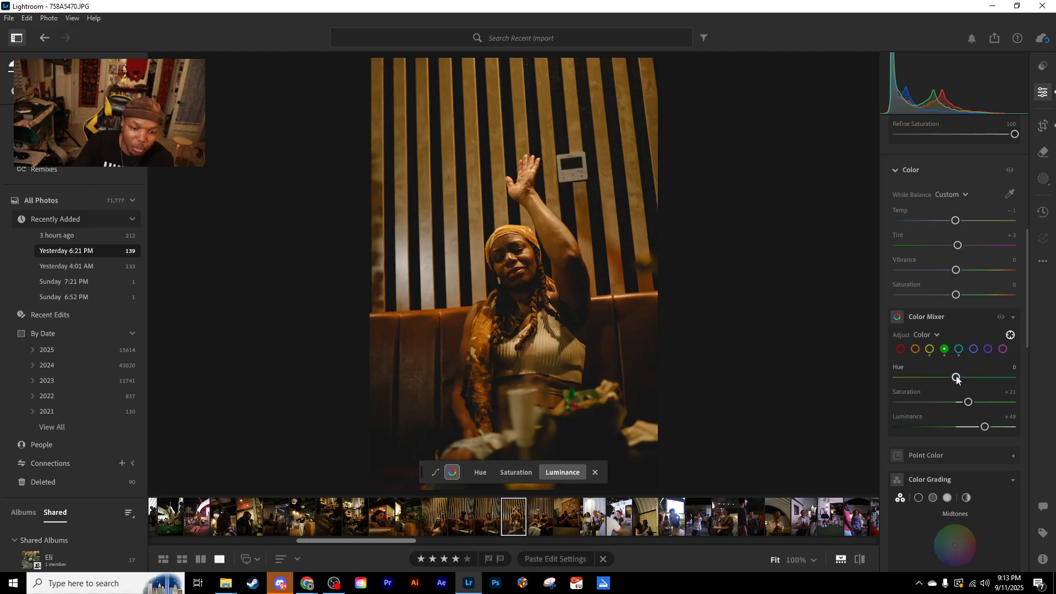
# - Reset the saturation and luminance changes in the Color Mixer's green and neighbouring color ranges to 0
pyautogui.doubleClick(968, 401)
pyautogui.doubleClick(985, 427)
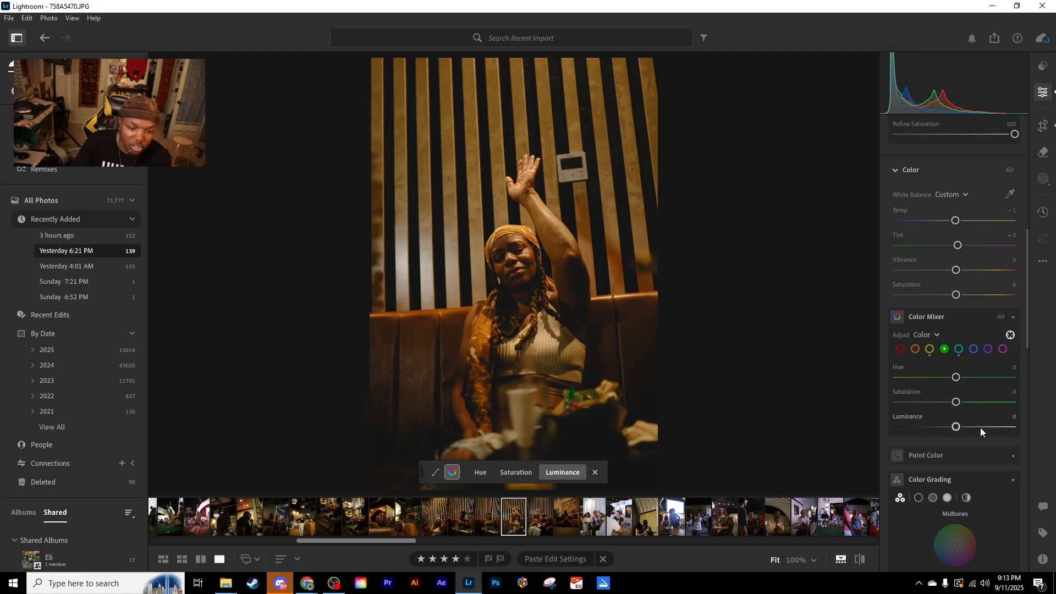
pyautogui.doubleClick(962, 404)
pyautogui.click(929, 348)
pyautogui.moveTo(955, 428); pyautogui.dragTo(972, 428)
pyautogui.doubleClick(972, 428)
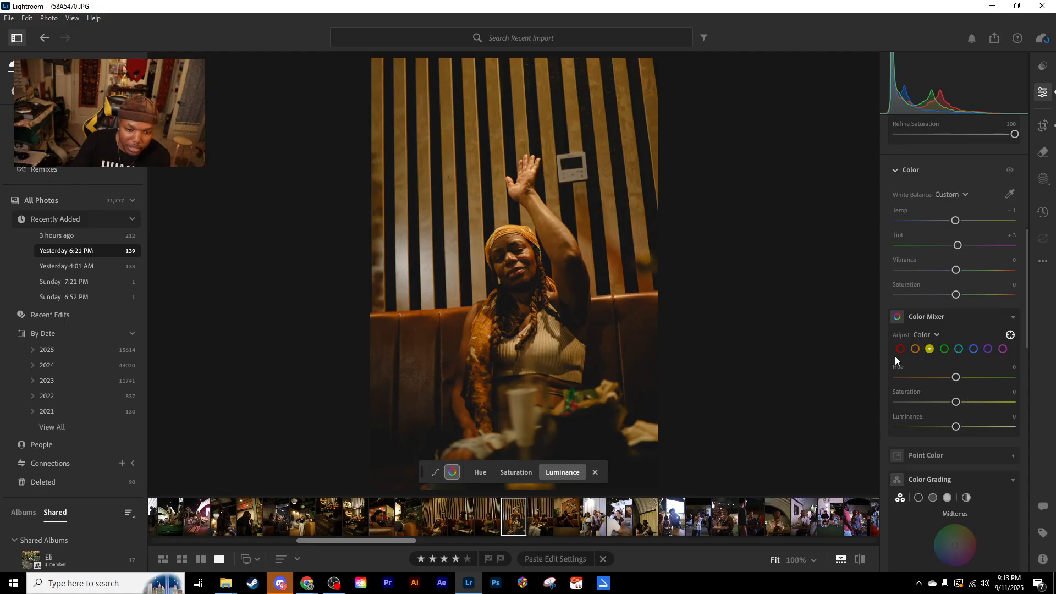
# - Collapse the Color Grading settings and close the targeted adjustment tool
pyautogui.scroll(-3, 972, 408)
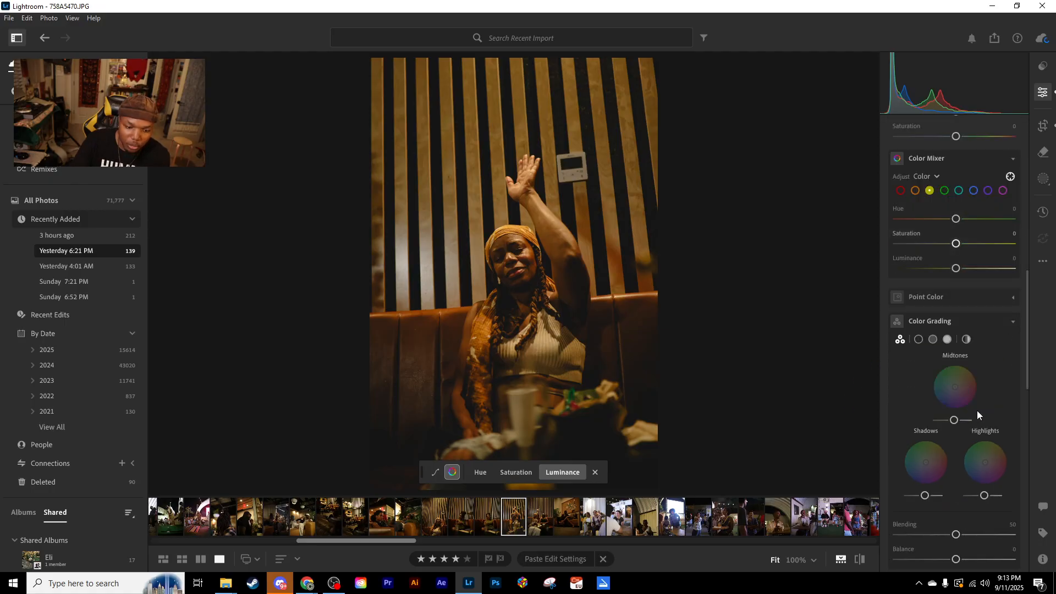
pyautogui.click(1013, 321)
pyautogui.scroll(2, 968, 363)
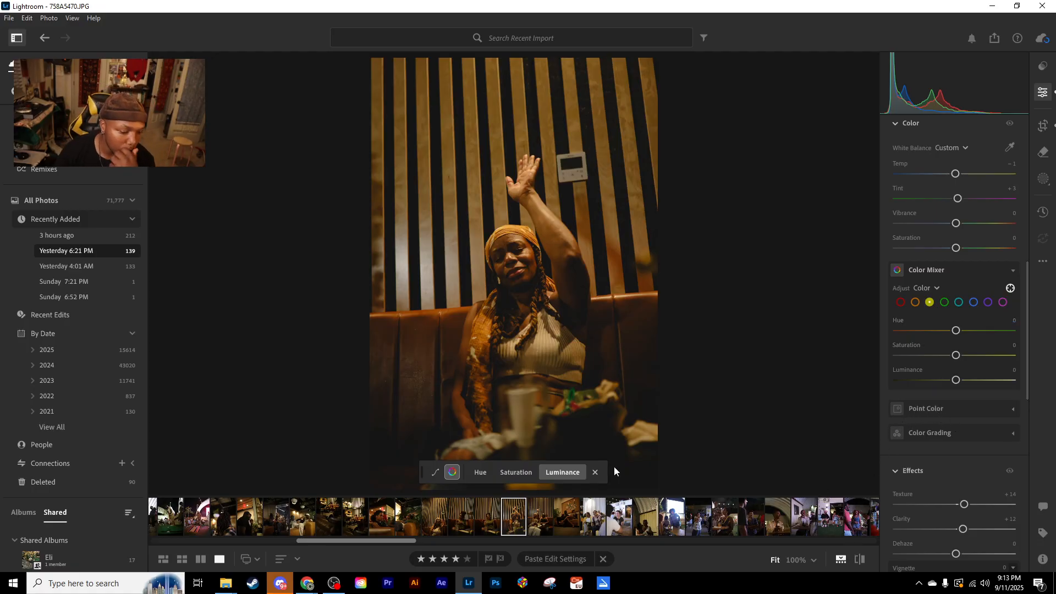
pyautogui.click(595, 473)
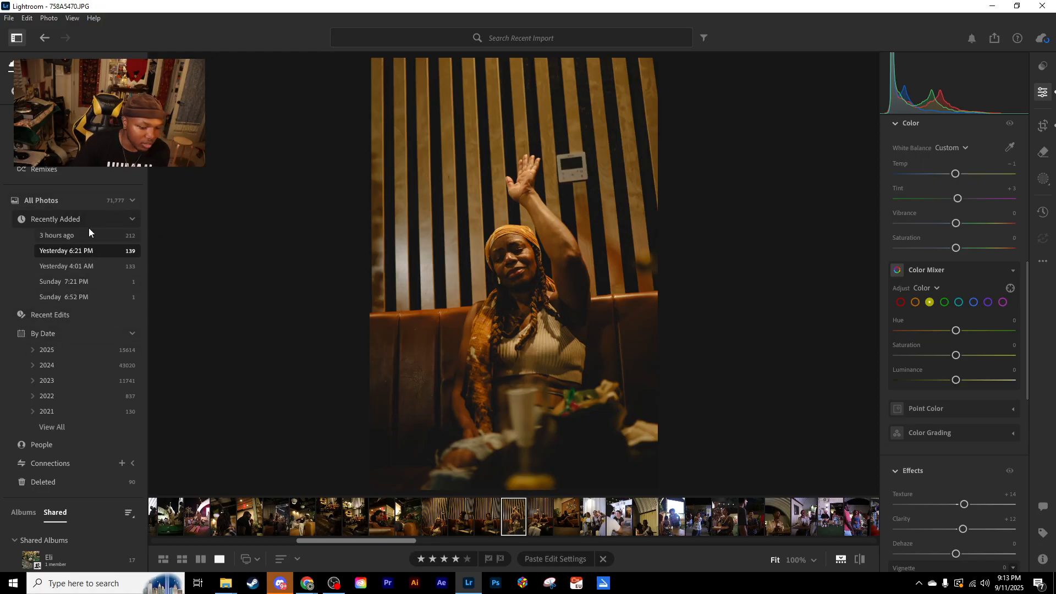
# - Show the photos dated Saturday, August 16, 2025 from the full library's date listing
pyautogui.click(77, 202)
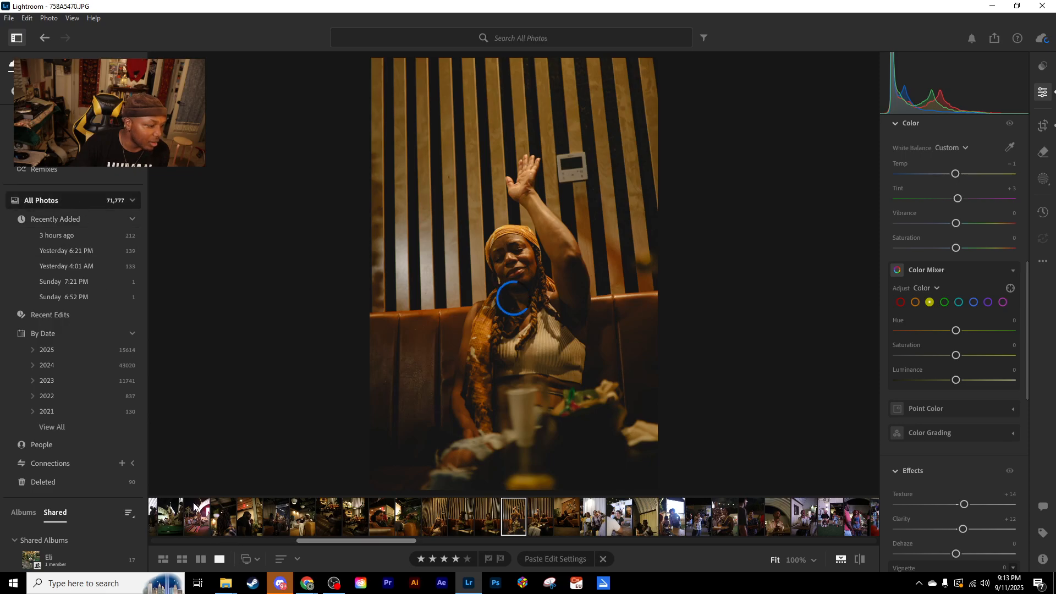
pyautogui.click(33, 349)
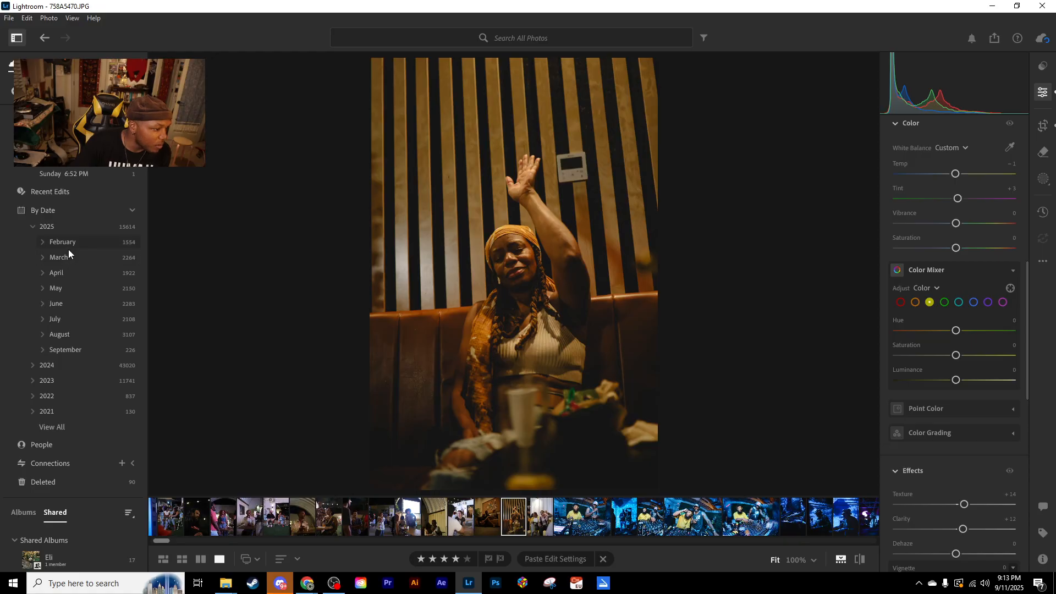
pyautogui.click(65, 336)
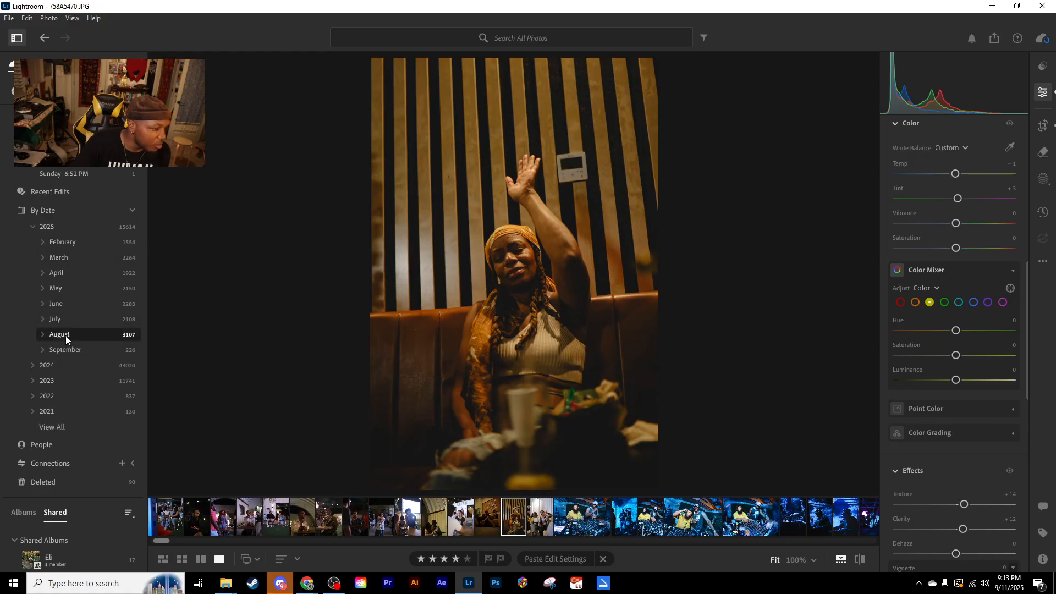
pyautogui.click(42, 335)
pyautogui.scroll(5, 88, 340)
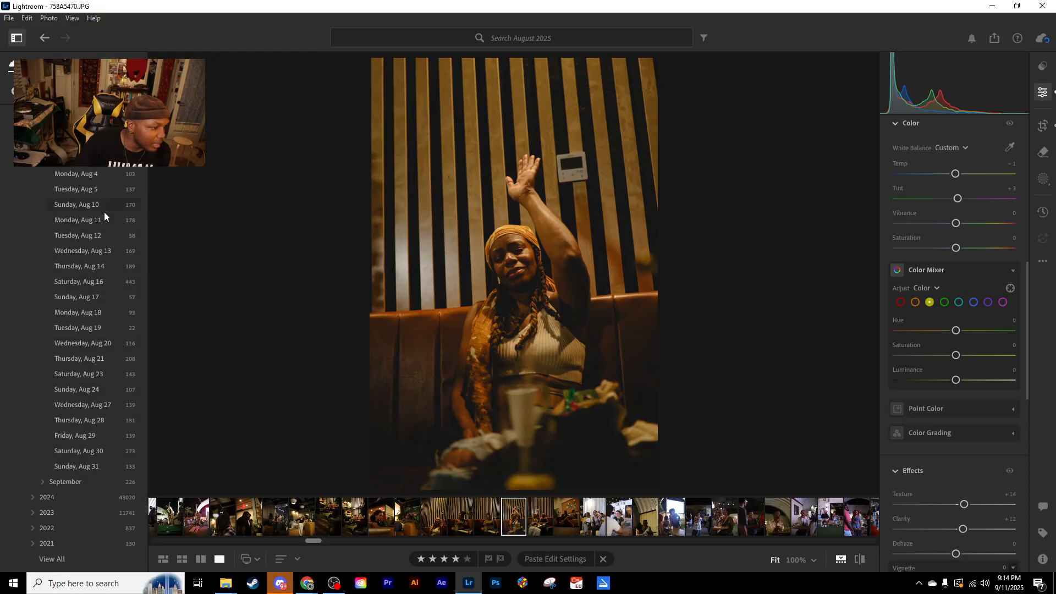
pyautogui.click(95, 268)
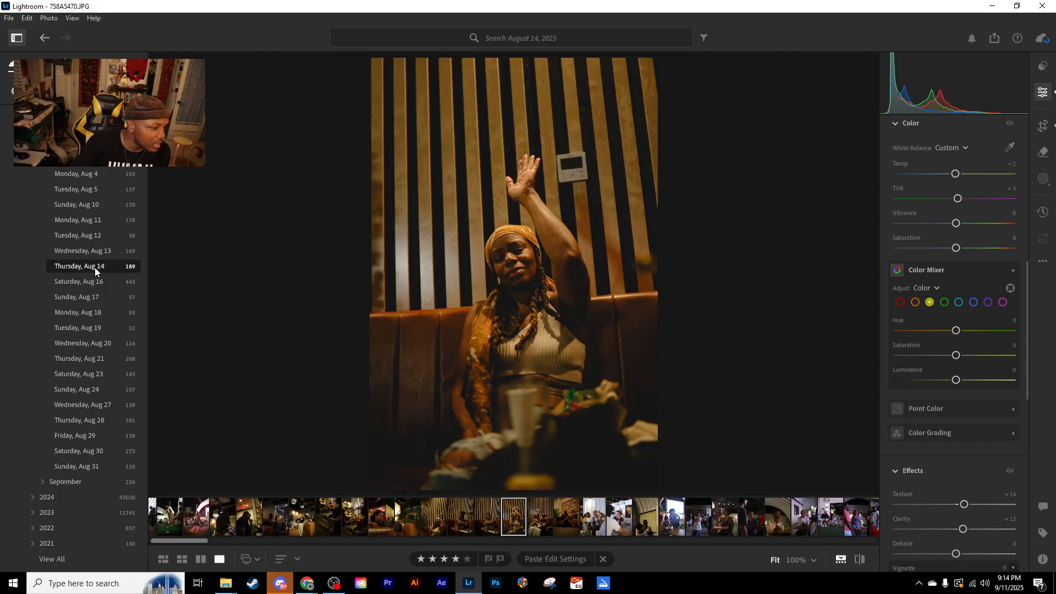
pyautogui.click(91, 282)
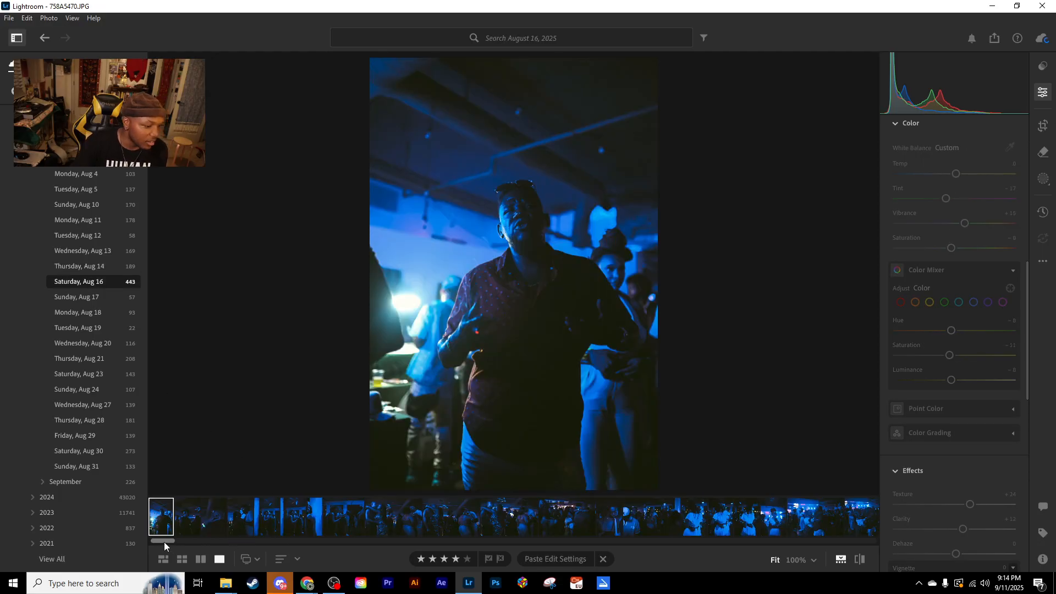
# - Find the blue-lit event shots among the August 16 photos and open the DJ portrait beside the white-background group photos
pyautogui.moveTo(161, 541); pyautogui.dragTo(427, 545)
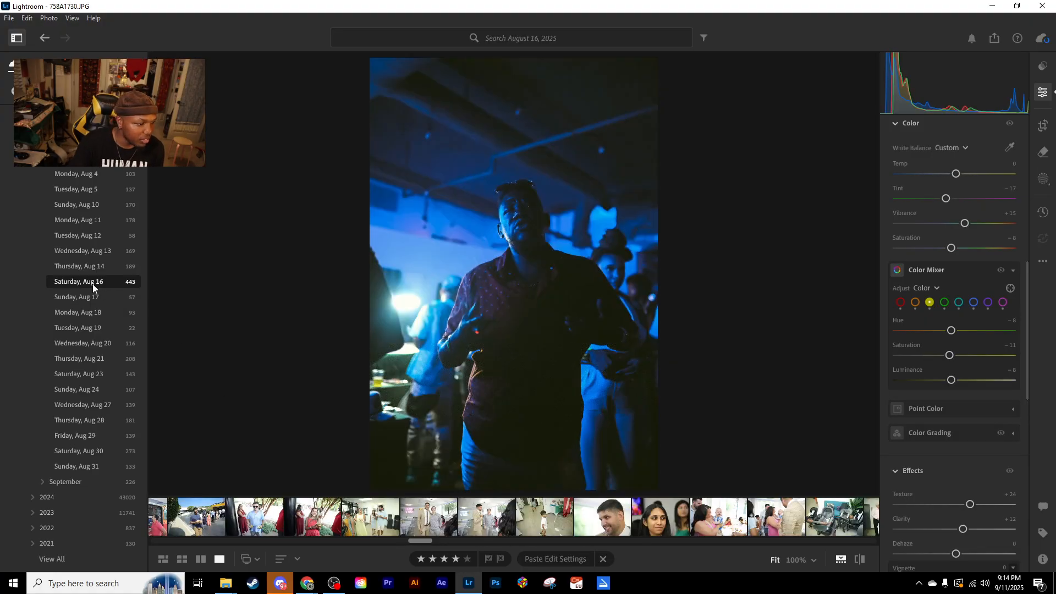
pyautogui.moveTo(421, 541); pyautogui.dragTo(245, 545)
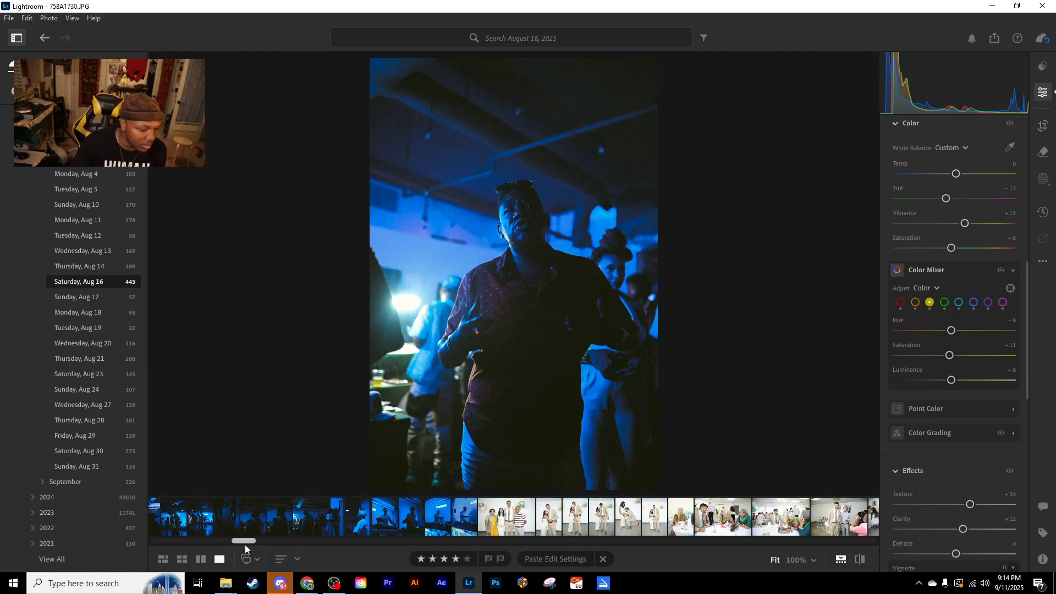
pyautogui.click(465, 523)
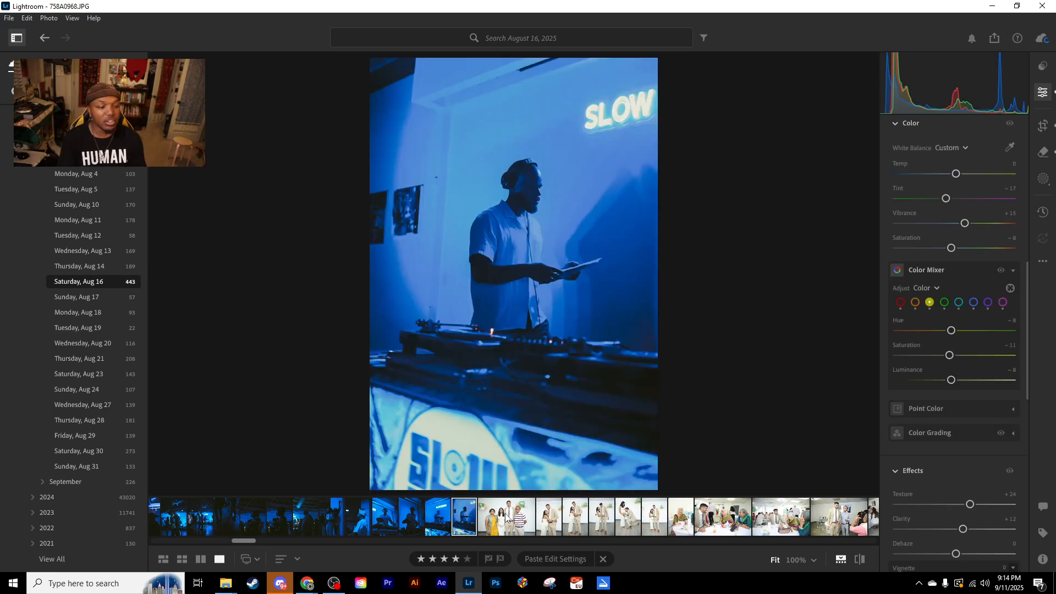
# - Browse back through the blue-lit event photos one by one to the wide shot of the crowd at the bar
pyautogui.press('Left')
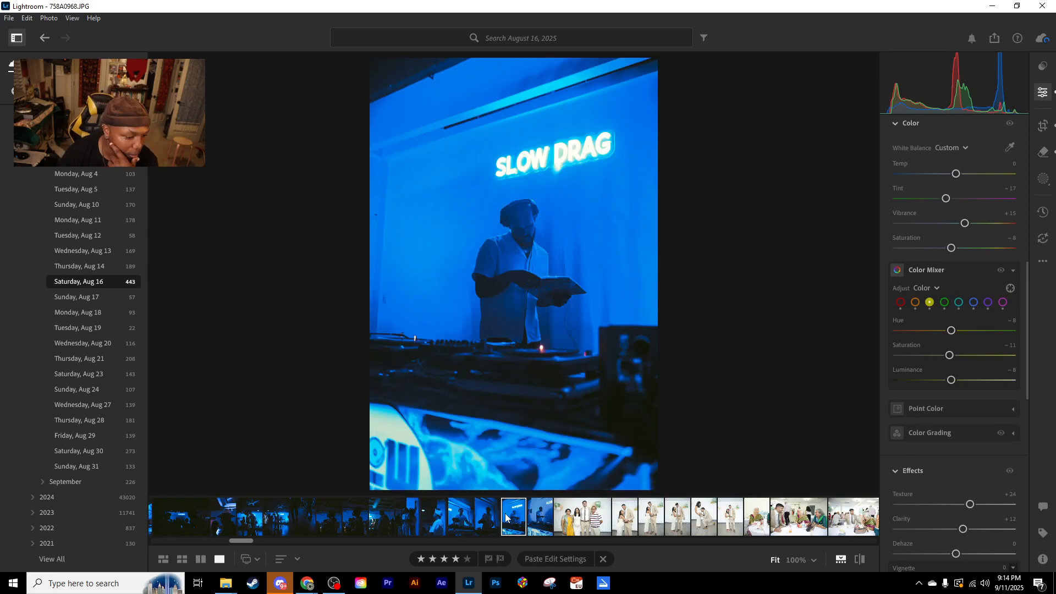
pyautogui.press('Left')
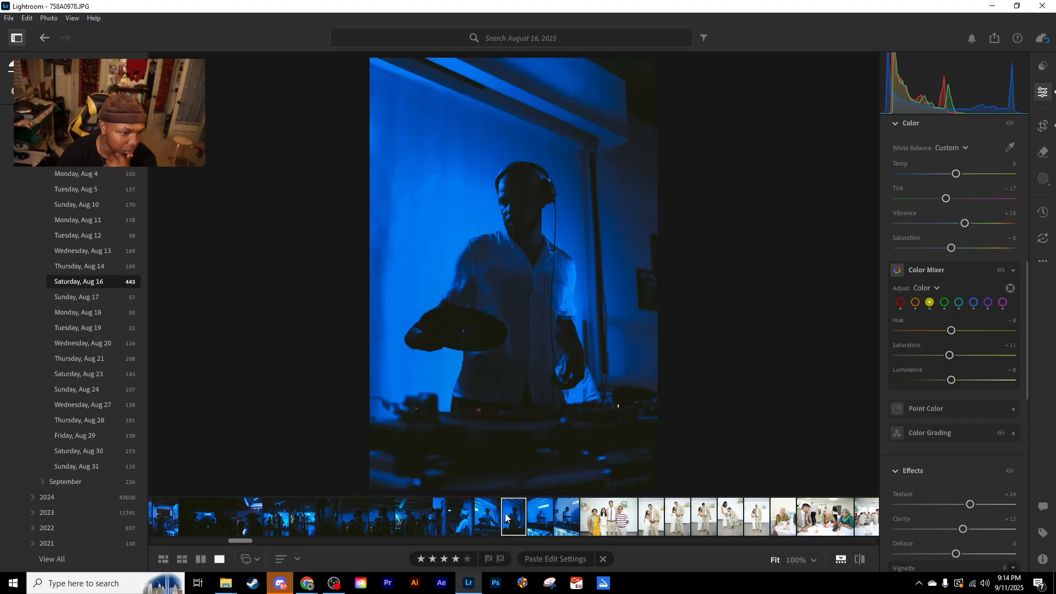
pyautogui.press('Left')
pyautogui.press('Left')
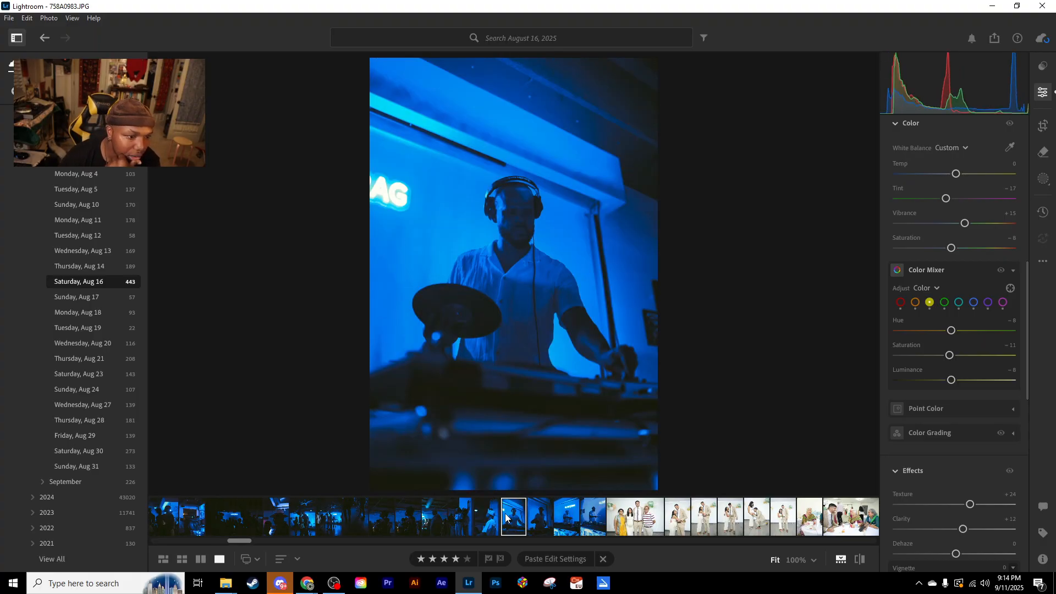
pyautogui.press('Left')
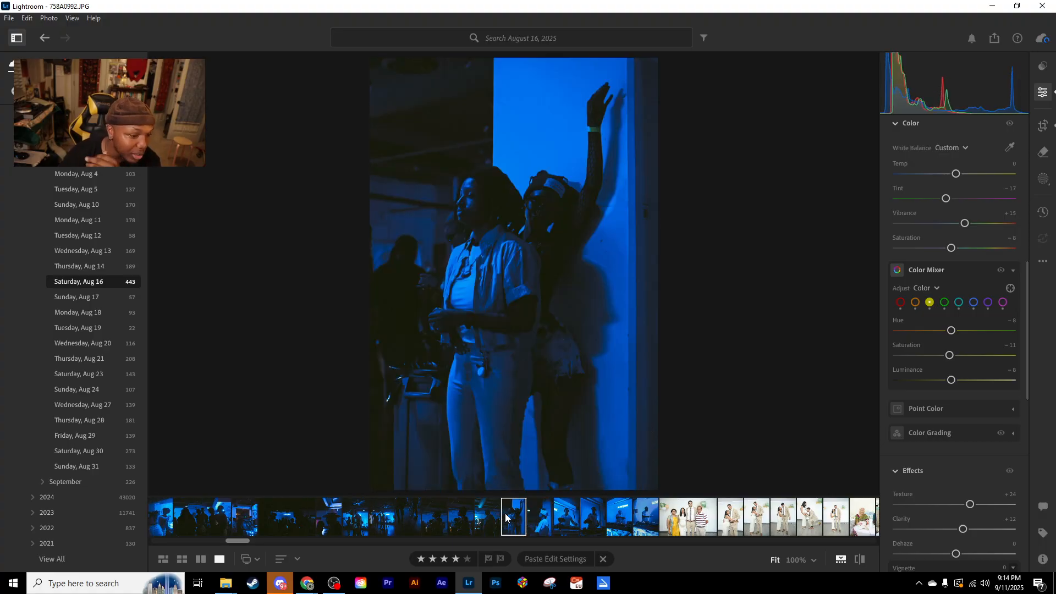
pyautogui.press('Left')
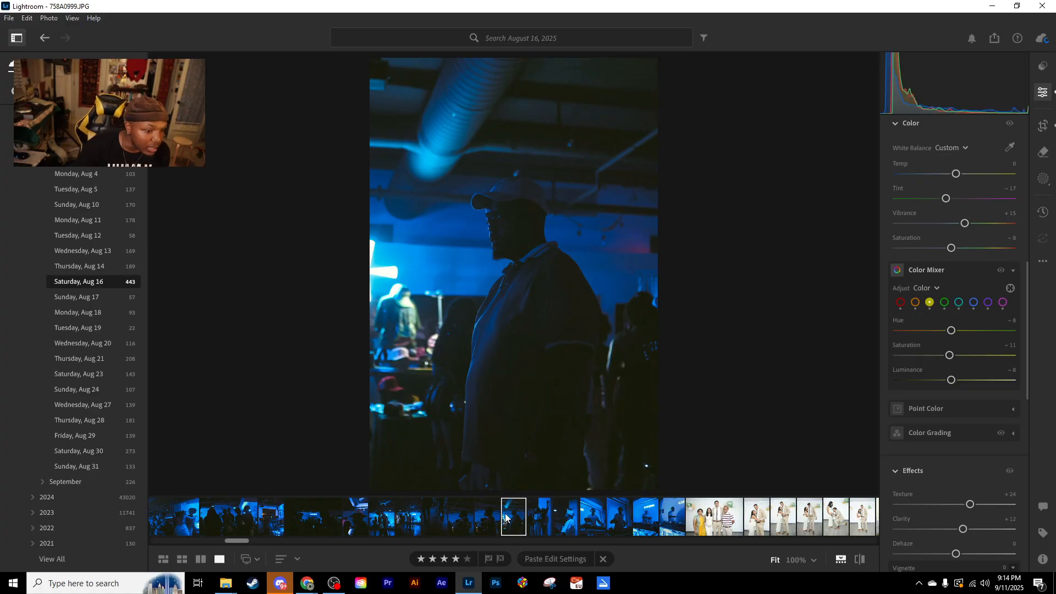
pyautogui.press('Left')
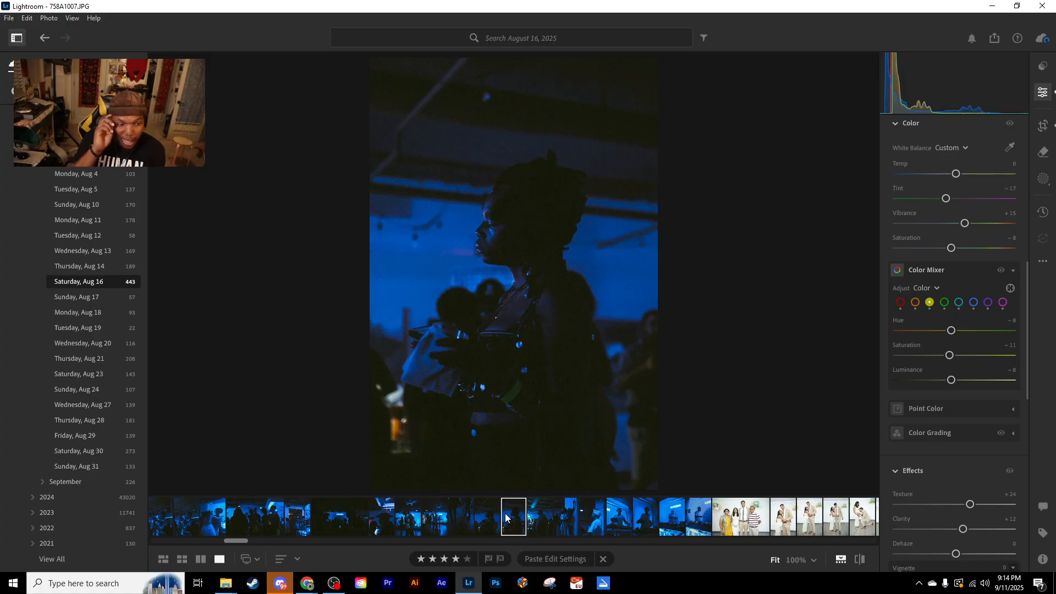
pyautogui.press('Left')
pyautogui.press('Left')
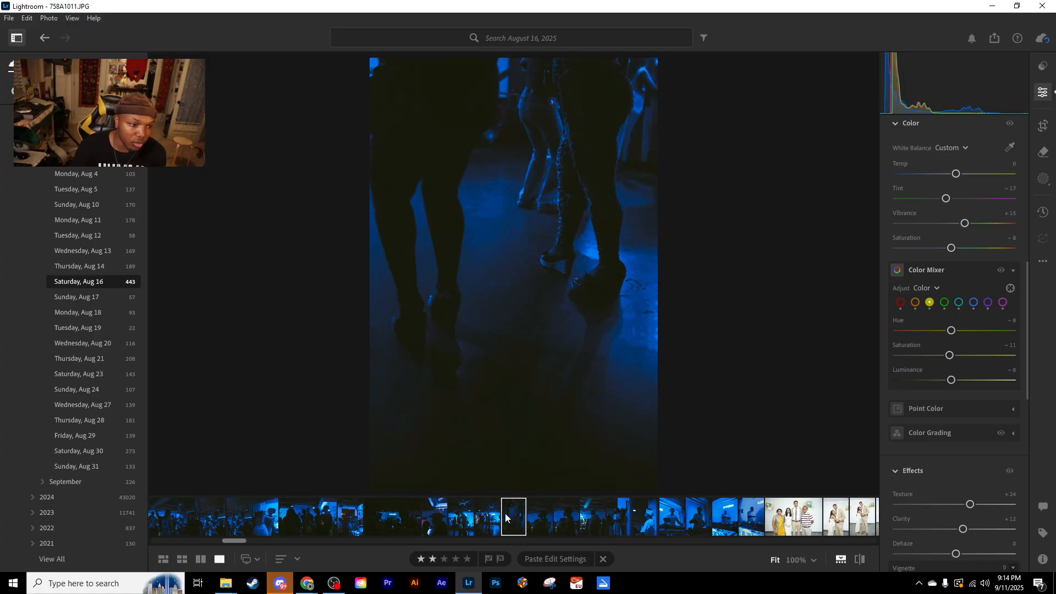
pyautogui.press('Left')
pyautogui.press('Left')
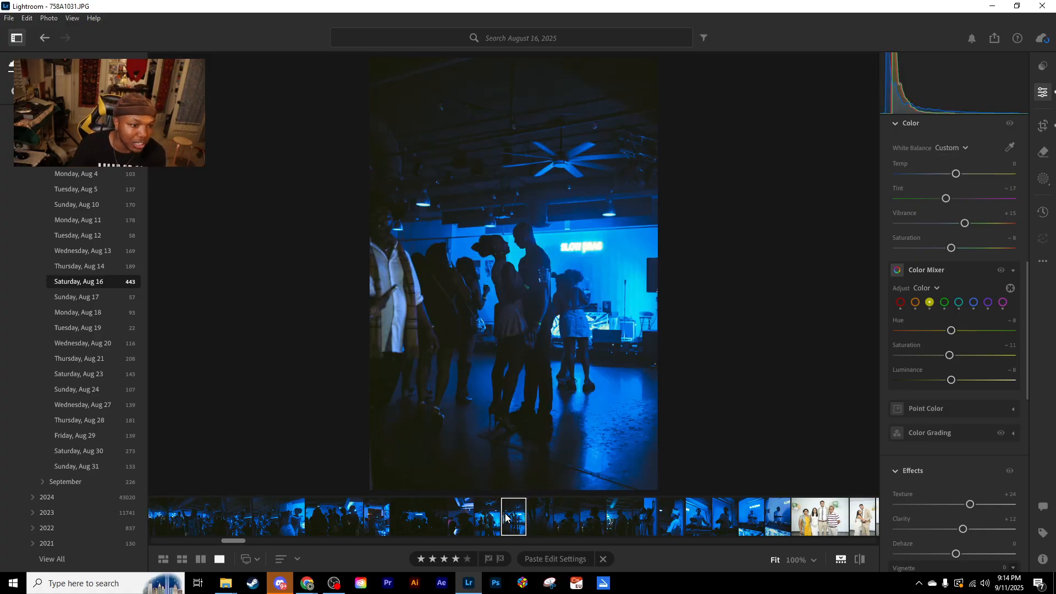
pyautogui.press('Left')
pyautogui.press('Left')
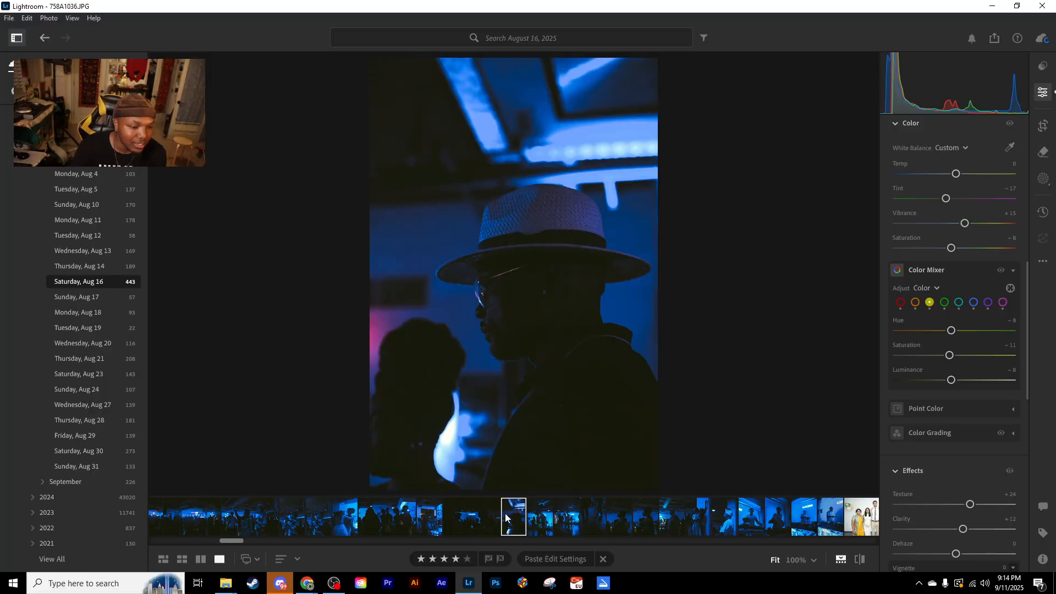
pyautogui.press('Left')
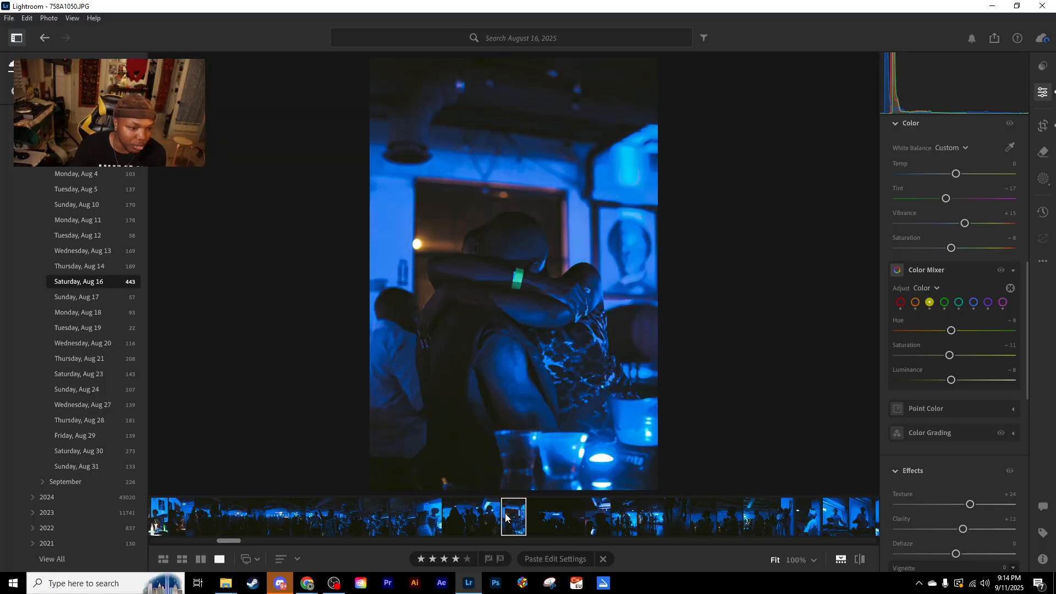
pyautogui.press('Left')
pyautogui.press('Left')
pyautogui.press('Left')
pyautogui.press('Left')
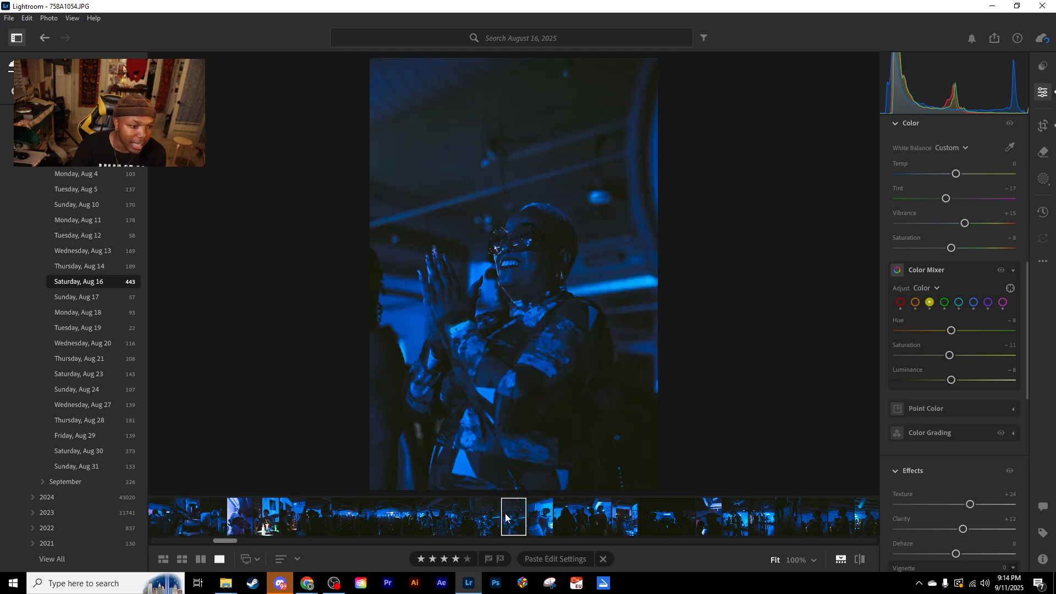
pyautogui.press('Left')
pyautogui.press('Left')
pyautogui.press('Left')
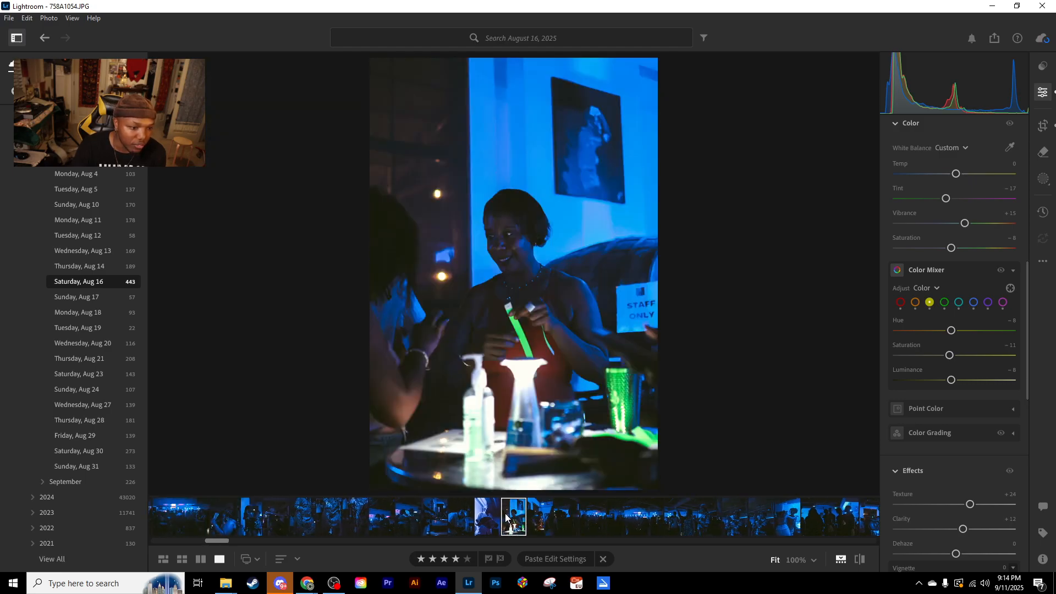
pyautogui.press('Left')
pyautogui.press('Left')
pyautogui.press('Left')
pyautogui.press('Left')
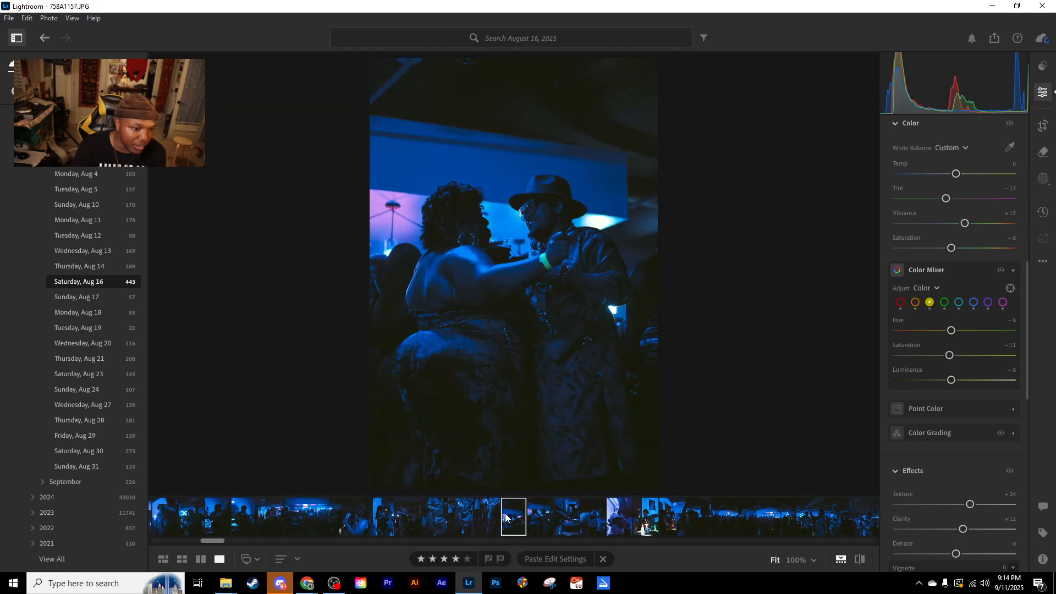
pyautogui.press('Left')
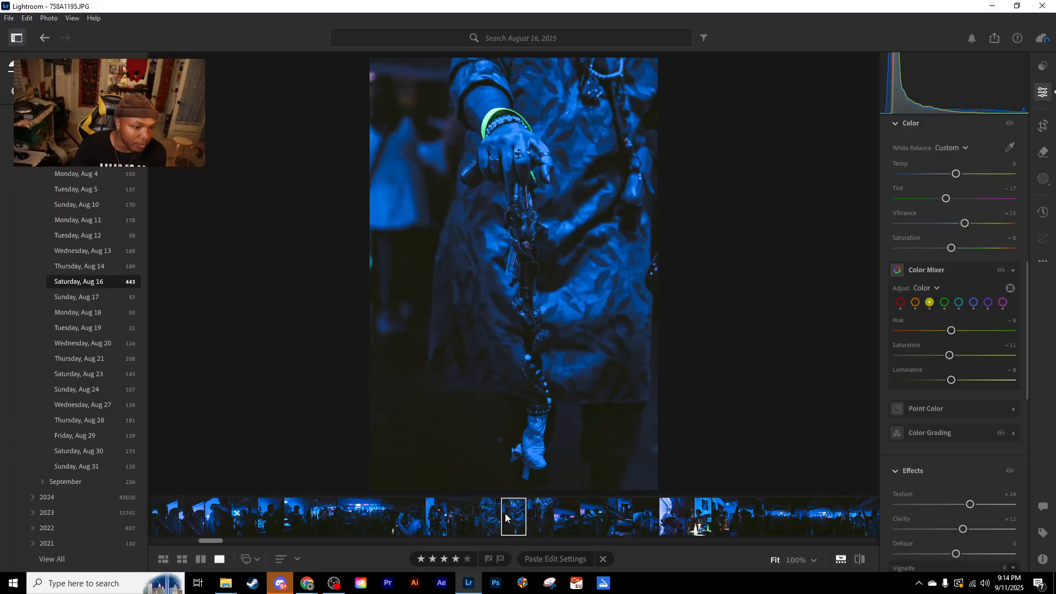
pyautogui.press('Left')
pyautogui.press('Left')
pyautogui.press('Left')
pyautogui.press('Left')
pyautogui.press('Left')
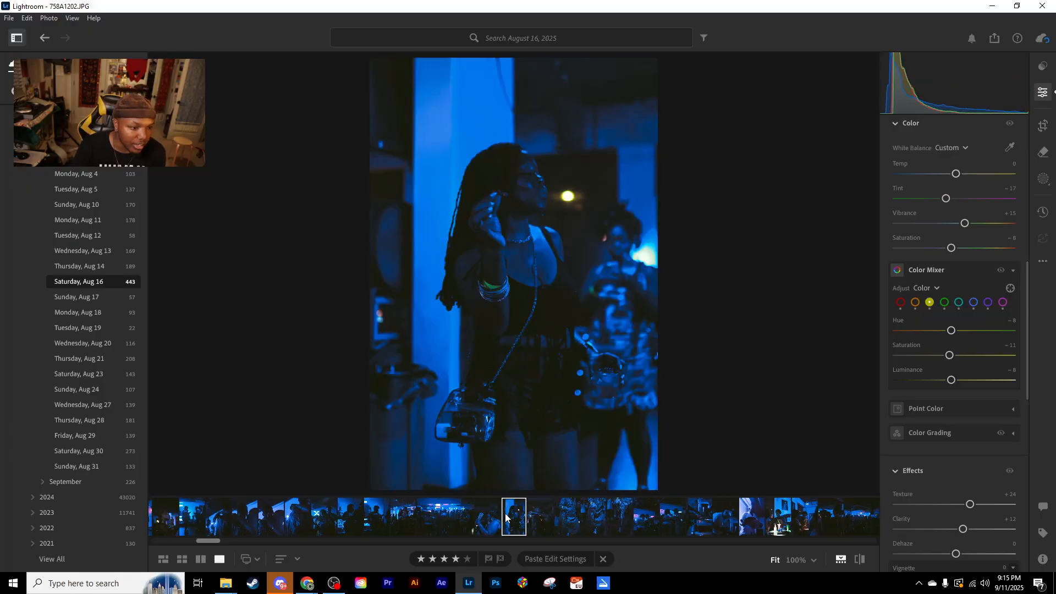
pyautogui.press('Left')
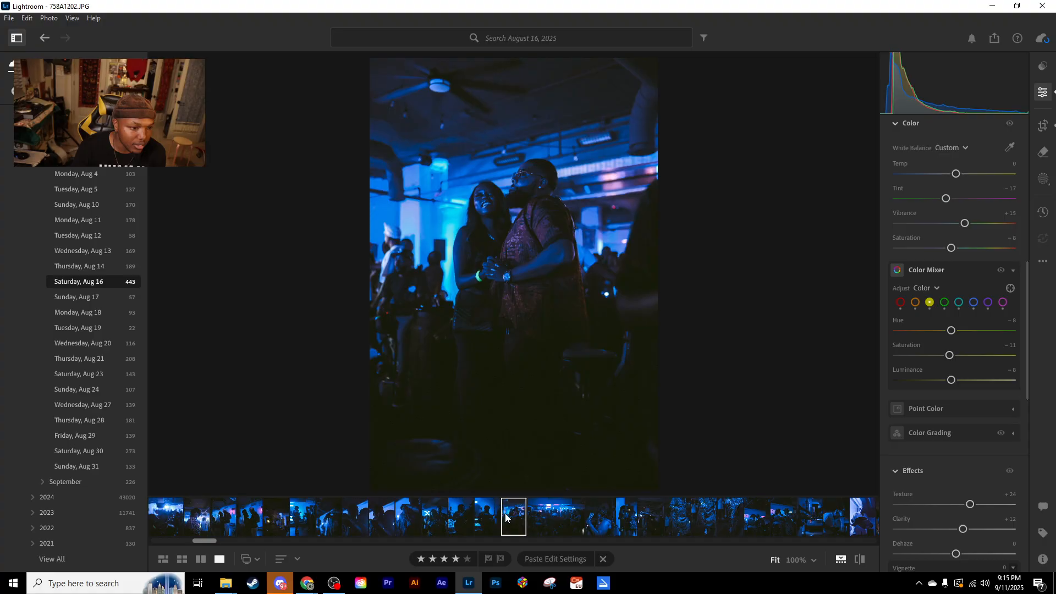
pyautogui.press('Left')
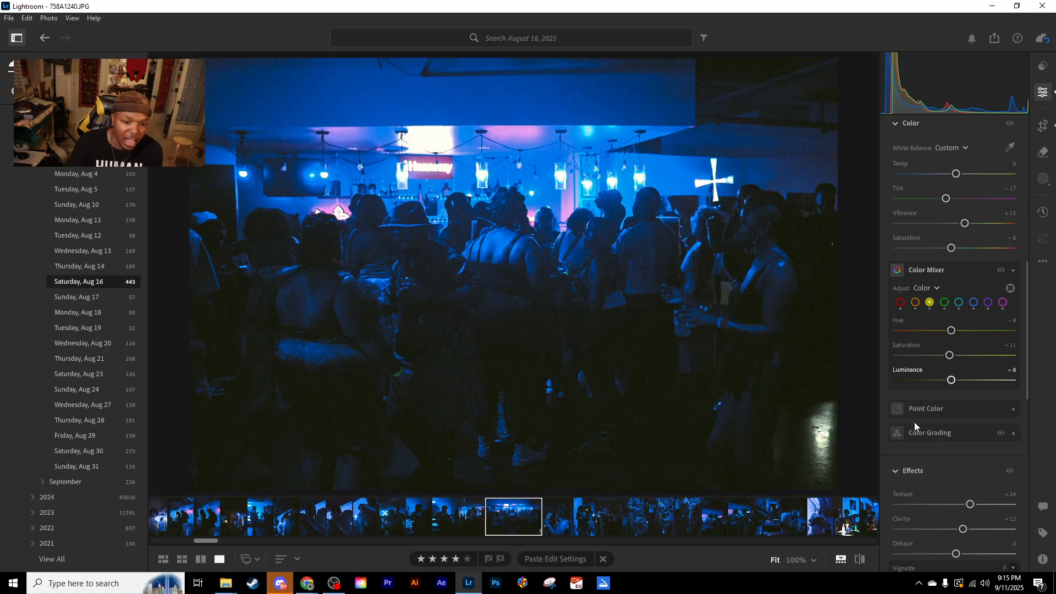
# - Review the bar crowd photo's Light and Curve settings, inspect its hanging lamps at 100%, and return to the whole-photo view
pyautogui.scroll(6, 927, 446)
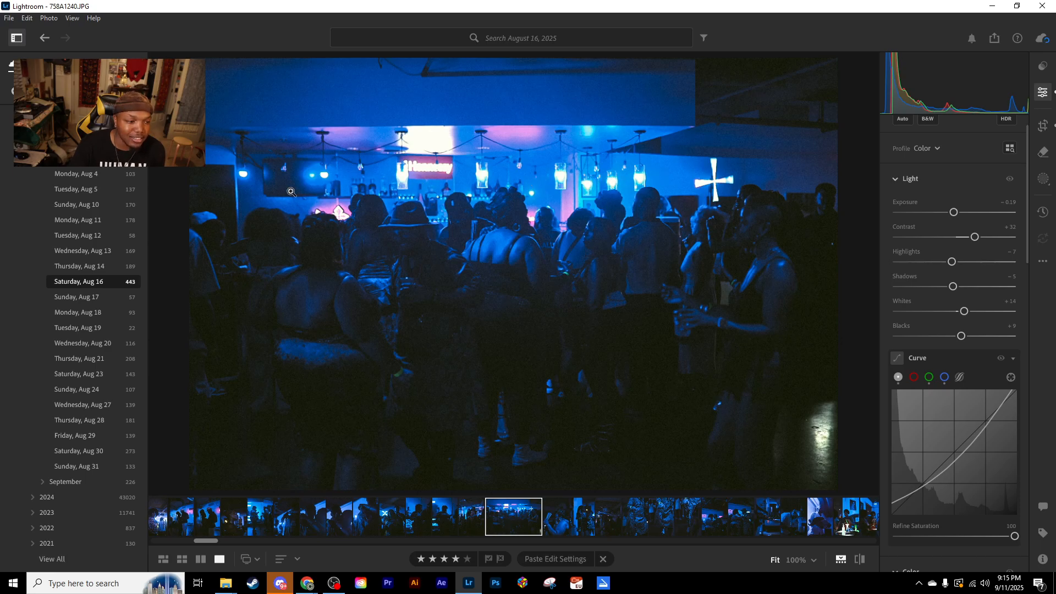
pyautogui.click(244, 174)
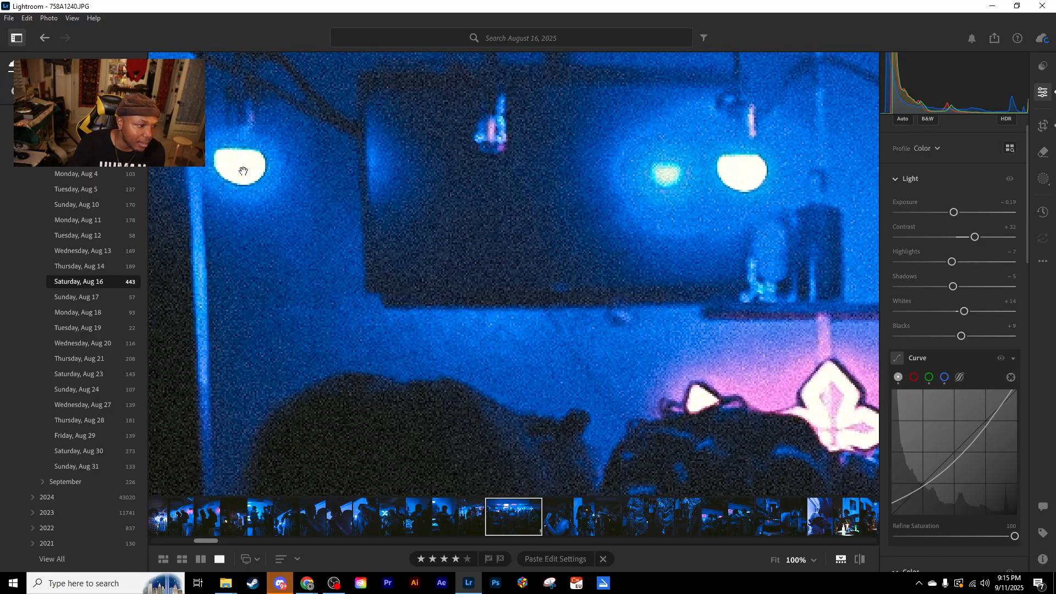
pyautogui.click(743, 176)
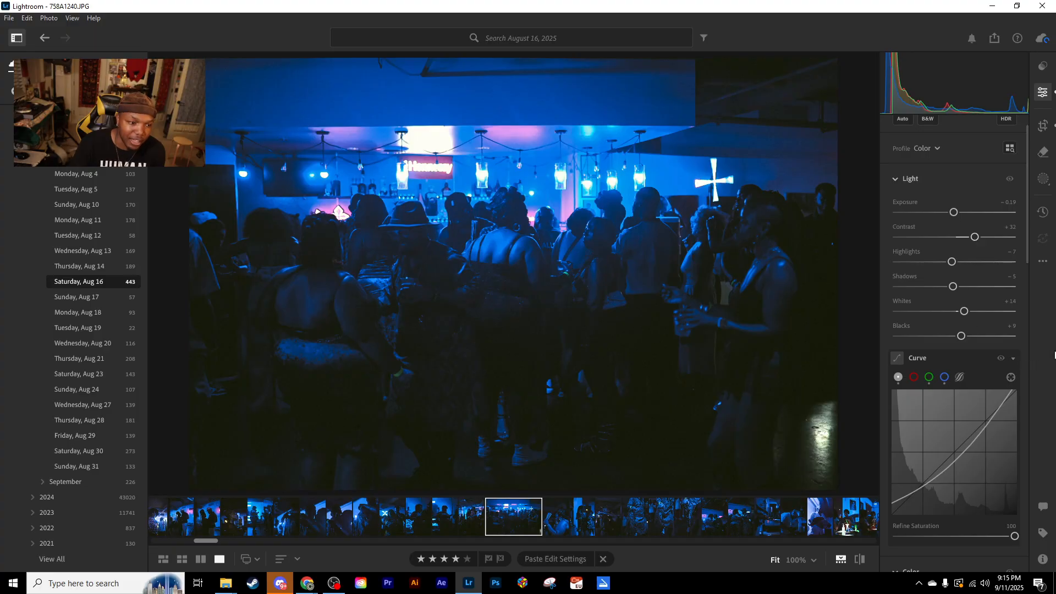
# - Show the bar crowd photo's unedited original and examine the people's skin and faces at 100%
pyautogui.press('\\')
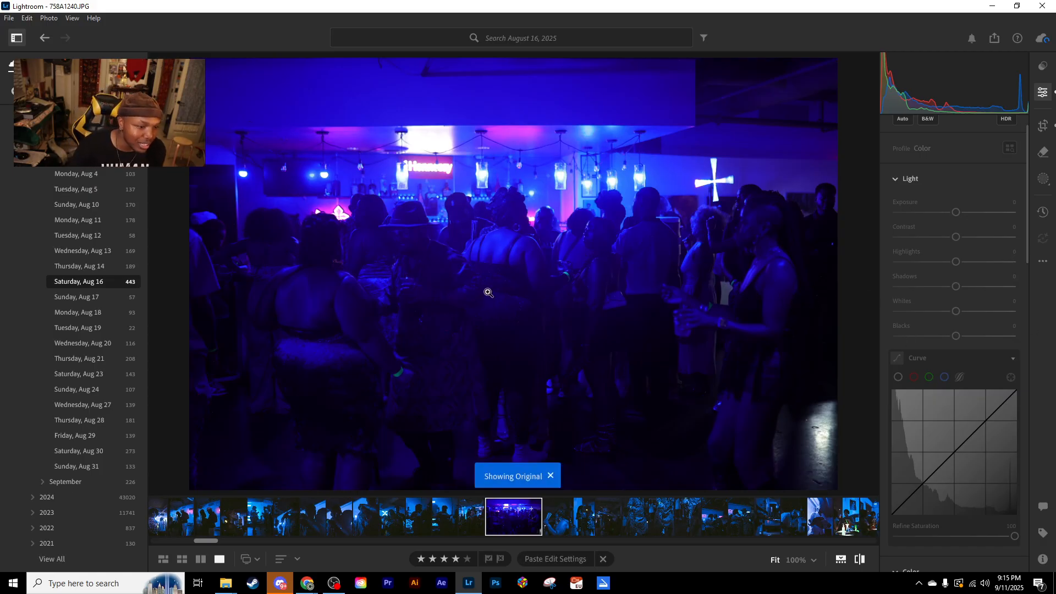
pyautogui.click(513, 274)
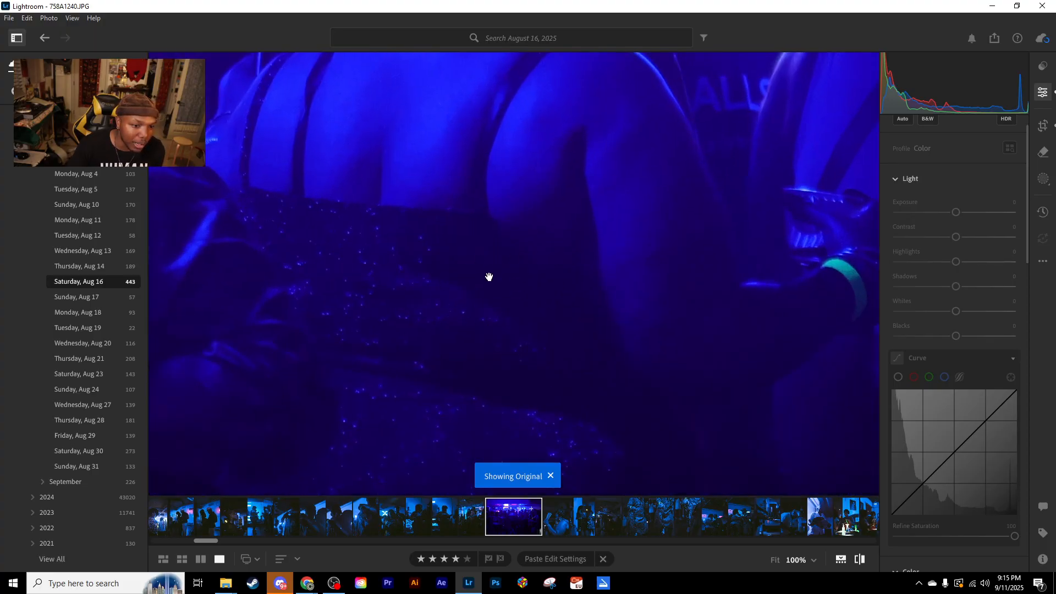
pyautogui.moveTo(615, 246); pyautogui.dragTo(500, 292)
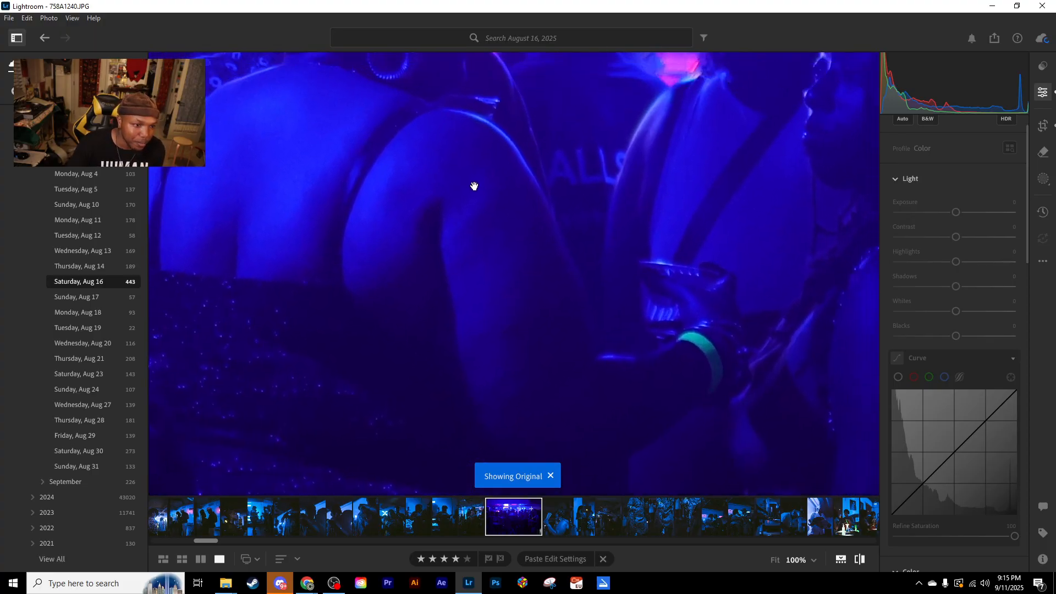
pyautogui.moveTo(476, 177); pyautogui.dragTo(470, 313)
pyautogui.moveTo(476, 267); pyautogui.dragTo(370, 342)
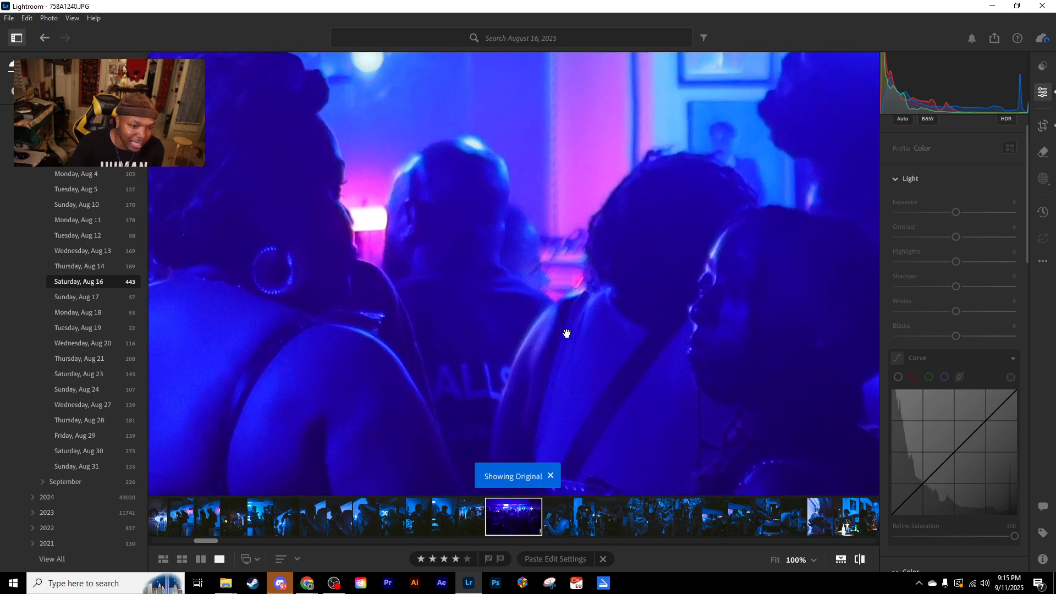
pyautogui.moveTo(668, 305); pyautogui.dragTo(556, 223)
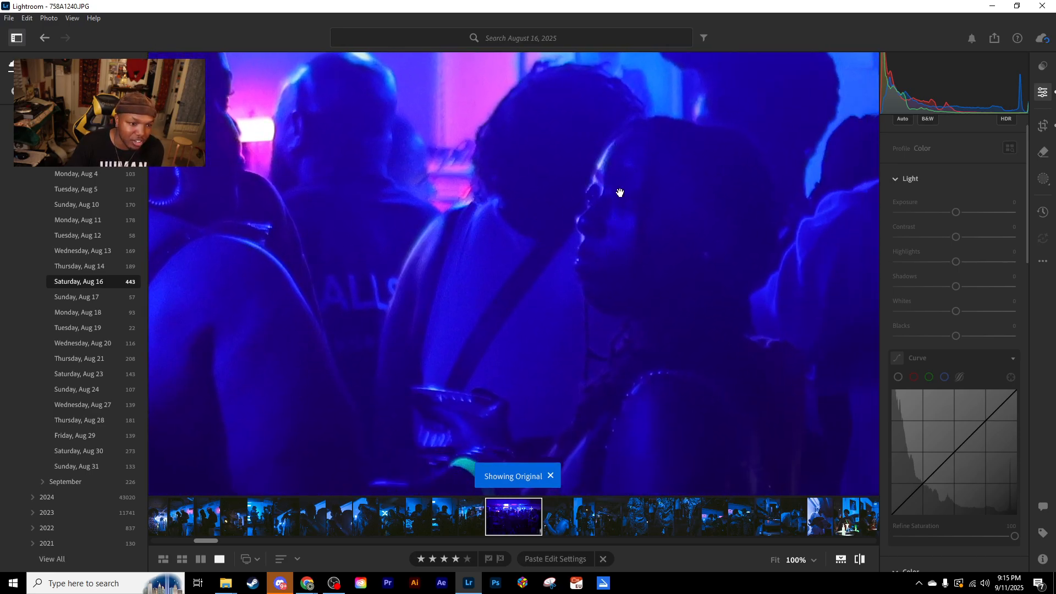
pyautogui.moveTo(606, 183); pyautogui.dragTo(566, 264)
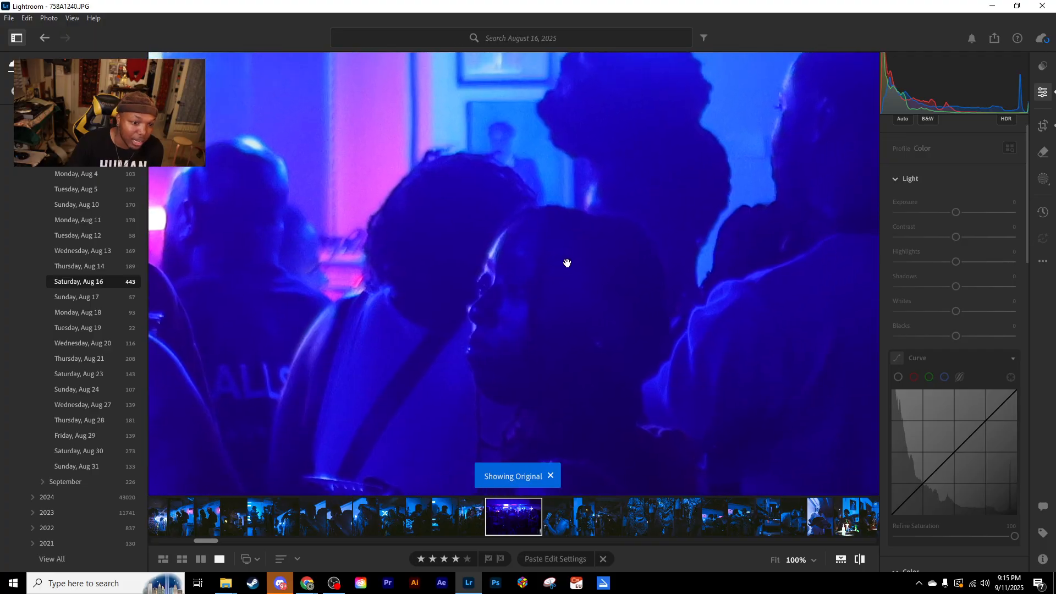
# - Examine the shadowed faces and the man in the hat in the bar crowd photo's original at 100%
pyautogui.moveTo(460, 276); pyautogui.dragTo(660, 256)
pyautogui.moveTo(335, 283); pyautogui.dragTo(673, 235)
pyautogui.moveTo(540, 251); pyautogui.dragTo(647, 283)
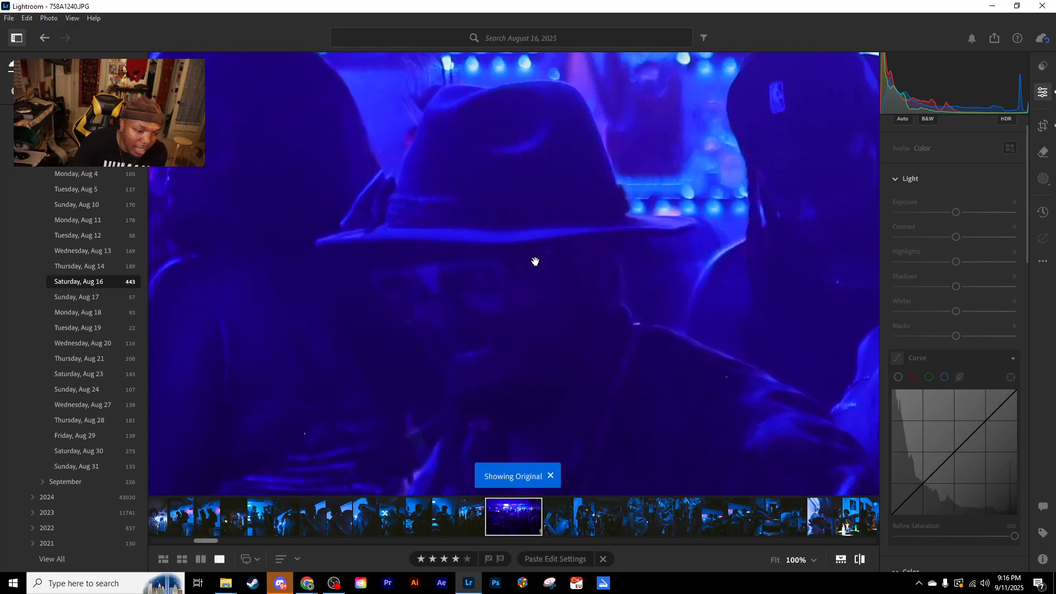
pyautogui.moveTo(536, 260); pyautogui.dragTo(427, 332)
pyautogui.moveTo(266, 300); pyautogui.dragTo(615, 251)
pyautogui.moveTo(497, 242); pyautogui.dragTo(440, 431)
pyautogui.moveTo(448, 235); pyautogui.dragTo(380, 251)
pyautogui.moveTo(593, 258); pyautogui.dragTo(382, 203)
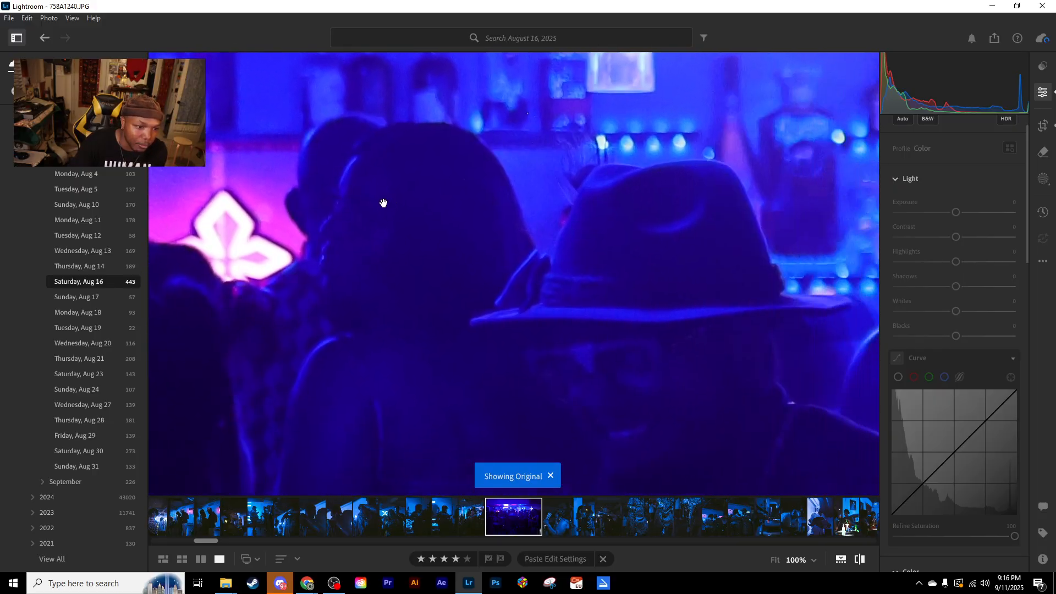
pyautogui.moveTo(618, 328); pyautogui.dragTo(385, 264)
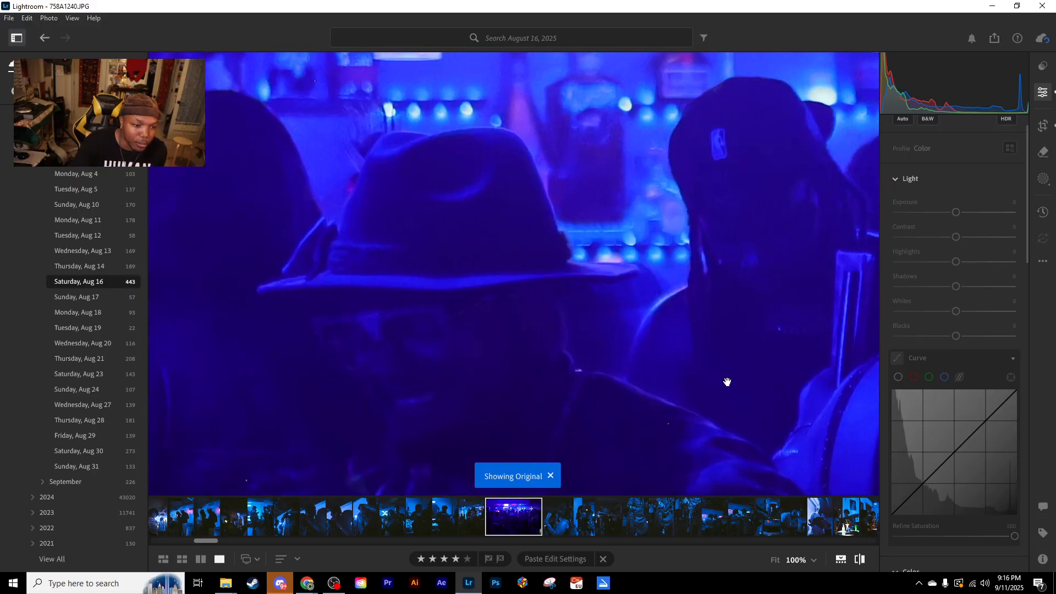
# - Inspect the original's remaining people from the bare-backed woman across to the lit cross at 100%, and return to the whole-photo view
pyautogui.moveTo(726, 384); pyautogui.dragTo(353, 238)
pyautogui.moveTo(627, 238); pyautogui.dragTo(326, 295)
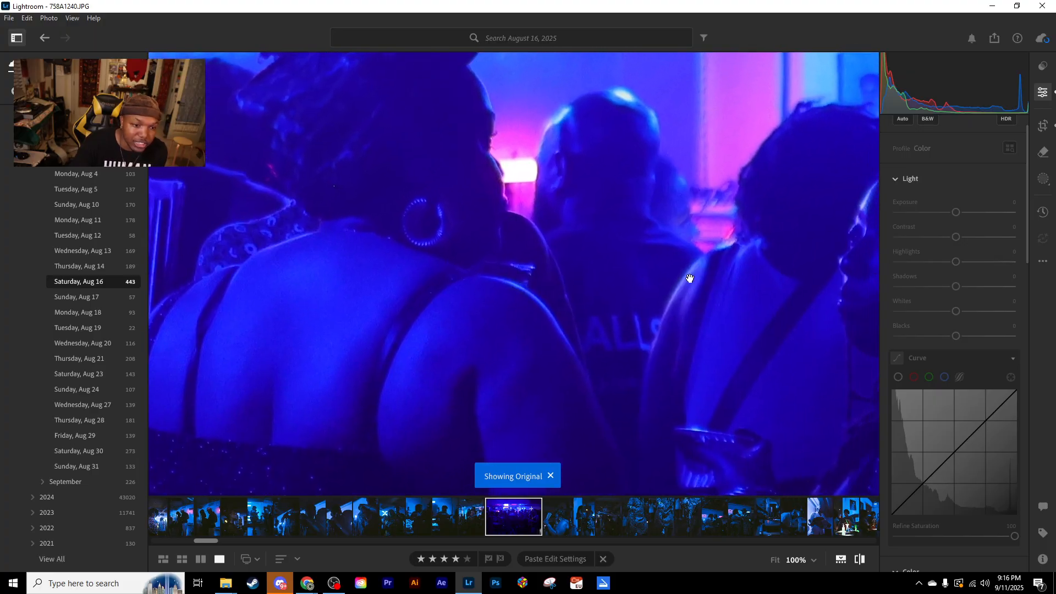
pyautogui.moveTo(798, 283); pyautogui.dragTo(520, 269)
pyautogui.moveTo(737, 259); pyautogui.dragTo(427, 339)
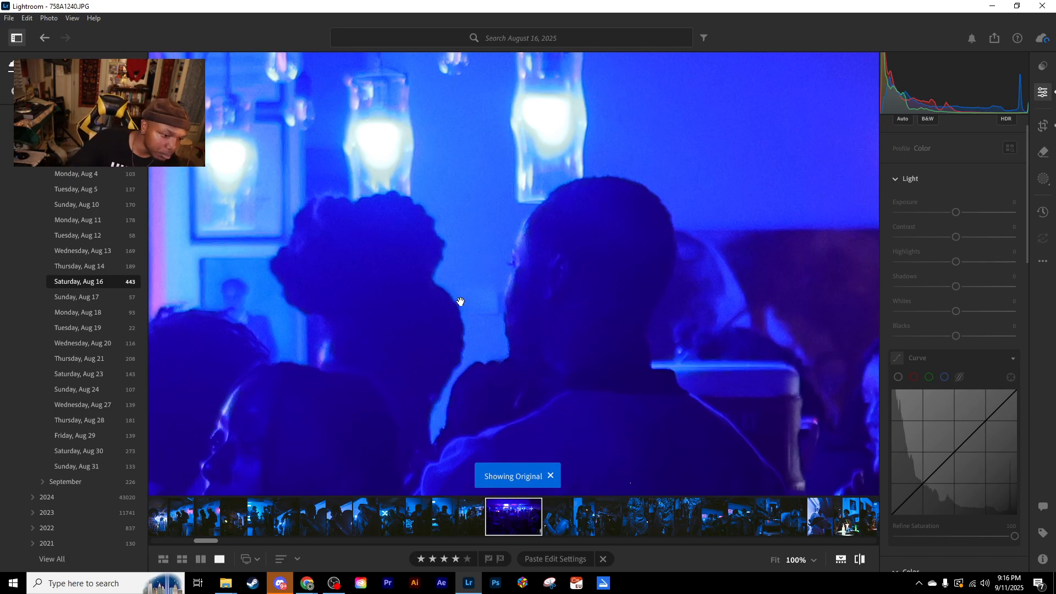
pyautogui.moveTo(568, 325); pyautogui.dragTo(404, 201)
pyautogui.moveTo(758, 328); pyautogui.dragTo(475, 215)
pyautogui.moveTo(563, 267); pyautogui.dragTo(330, 337)
pyautogui.moveTo(521, 271); pyautogui.dragTo(688, 352)
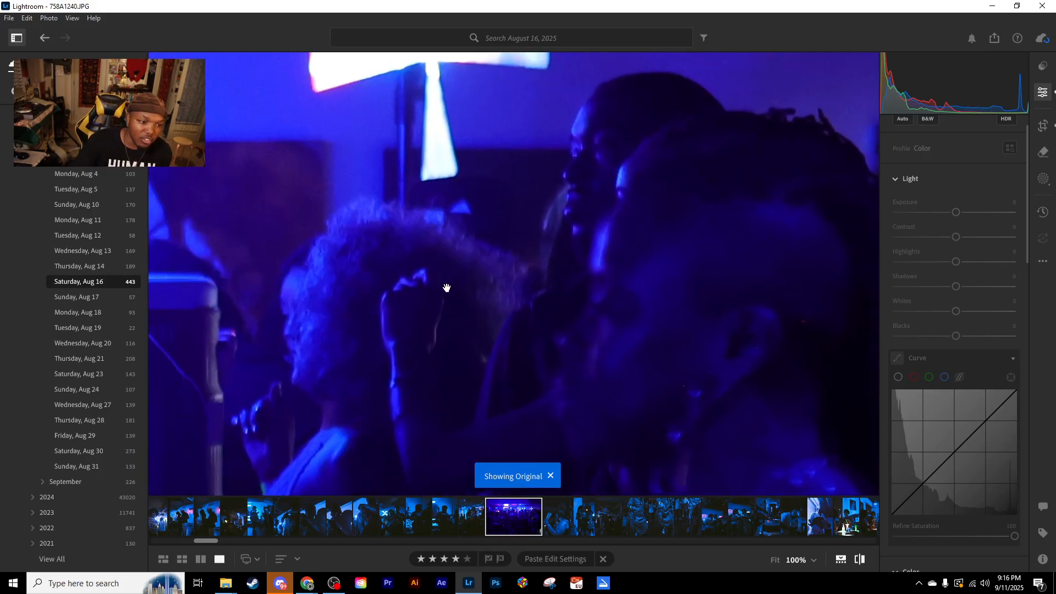
pyautogui.click(410, 284)
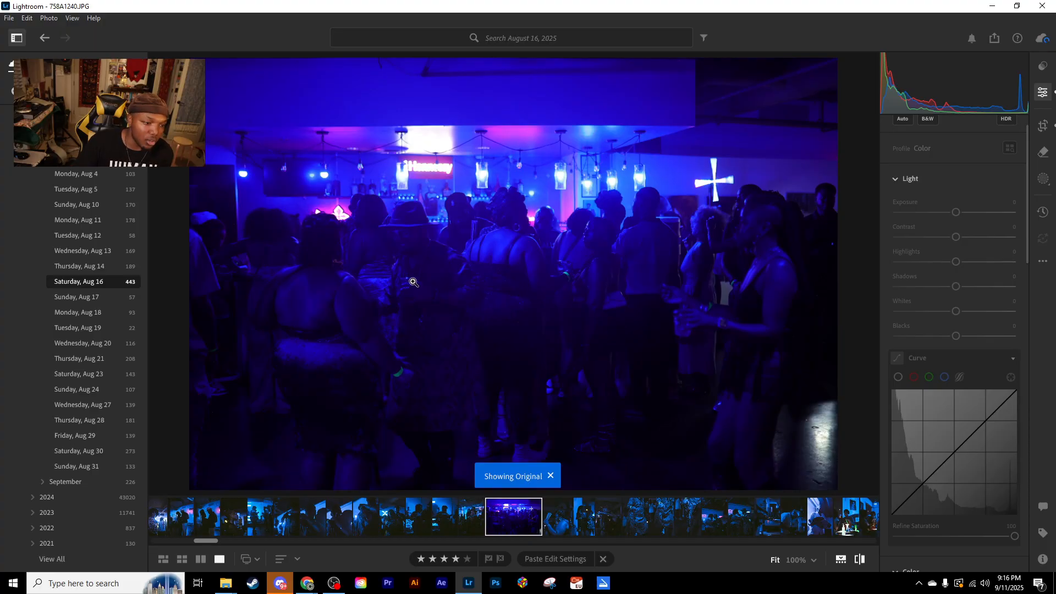
# - Reexamine the hat-wearing man's face in the unedited original at 100% and return to the whole-photo view
pyautogui.click(524, 261)
pyautogui.moveTo(471, 224); pyautogui.dragTo(633, 278)
pyautogui.moveTo(444, 258); pyautogui.dragTo(620, 208)
pyautogui.moveTo(397, 251); pyautogui.dragTo(659, 250)
pyautogui.moveTo(449, 113); pyautogui.dragTo(481, 239)
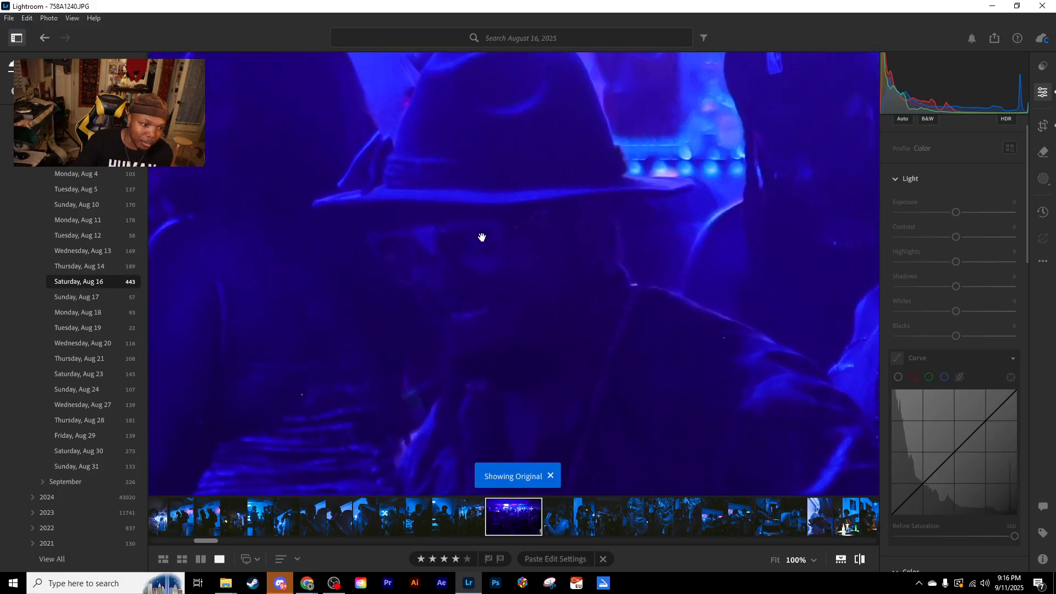
pyautogui.click(479, 273)
# - Compare the edited bar crowd photo with its original and display the blue channel of its curve
pyautogui.press('\\')
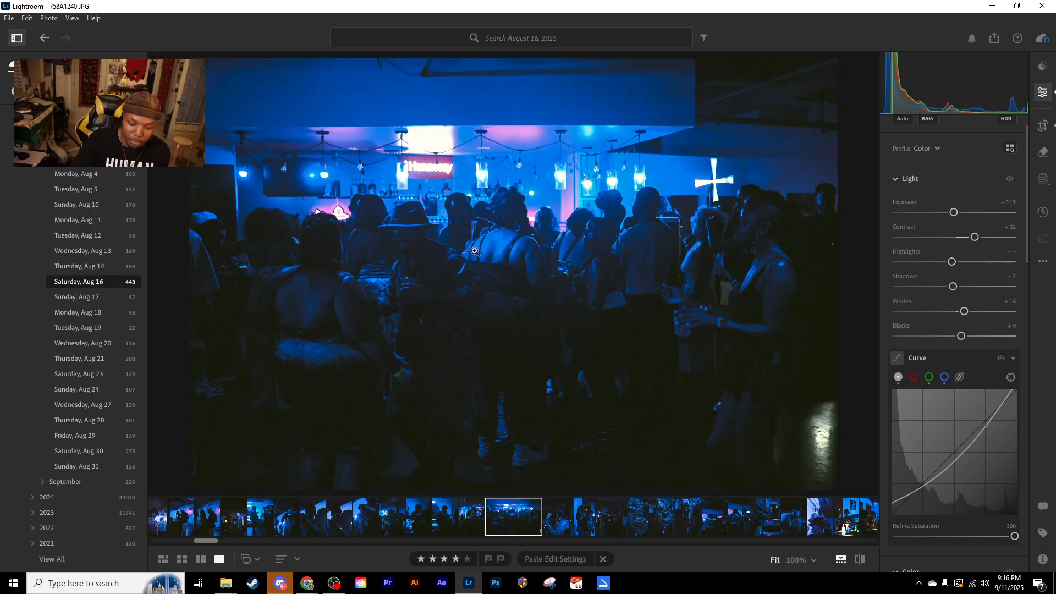
pyautogui.press('\\')
pyautogui.press('\\')
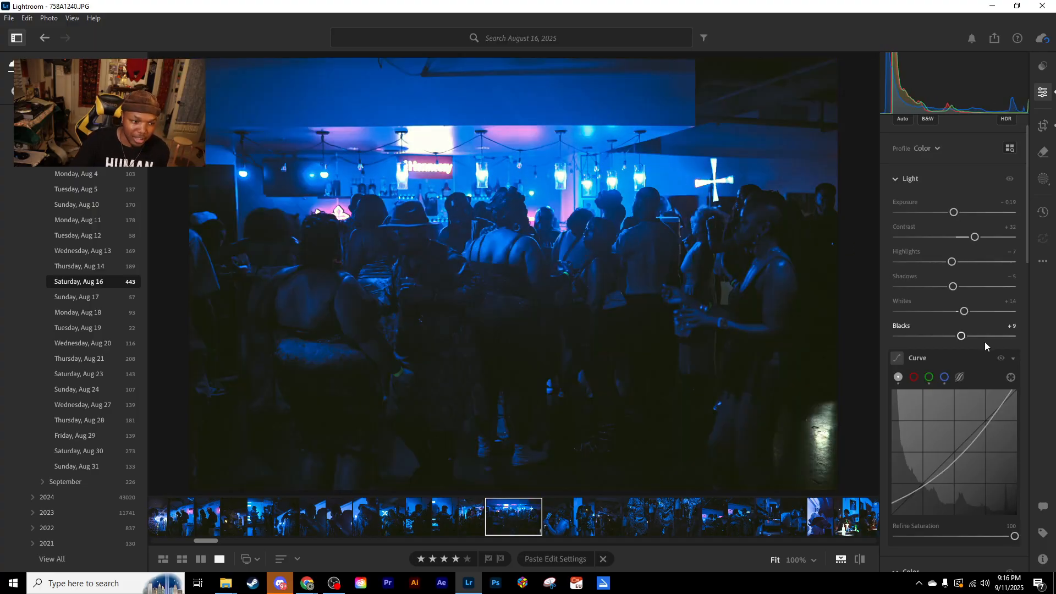
pyautogui.scroll(-5, 968, 343)
pyautogui.scroll(3, 930, 357)
pyautogui.click(945, 248)
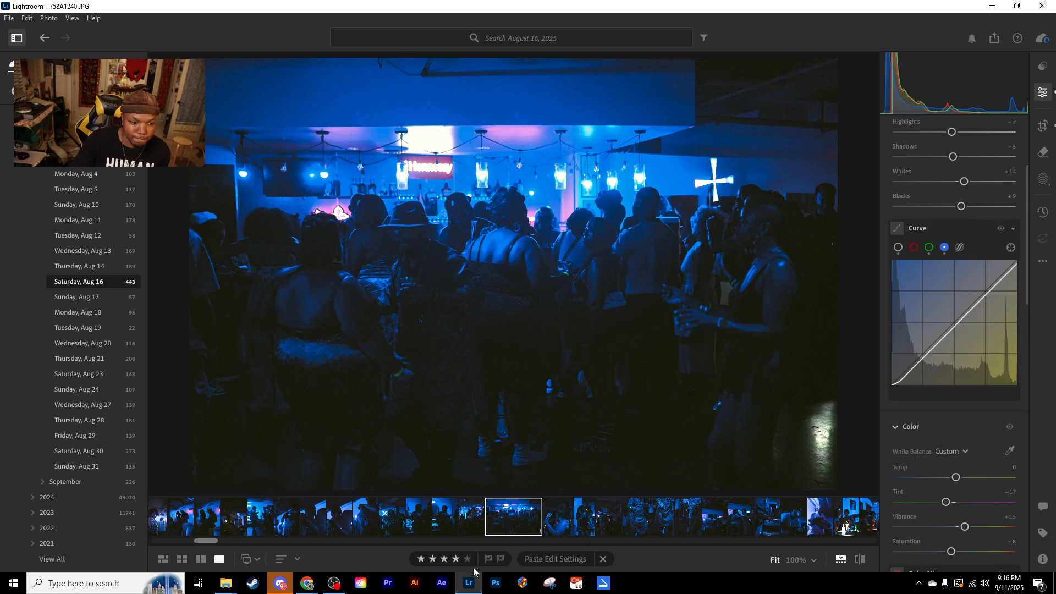
# - Switch to File Explorer to view the exported photos in the Slow Drag Edits folder, and return to Lightroom
pyautogui.moveTo(225, 583)
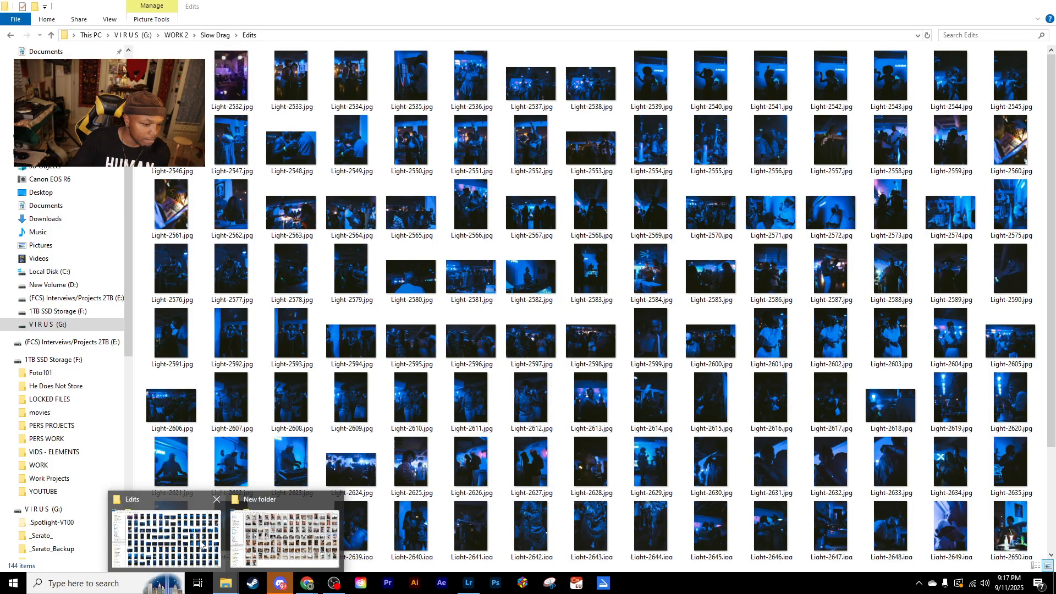
pyautogui.click(200, 544)
pyautogui.click(992, 8)
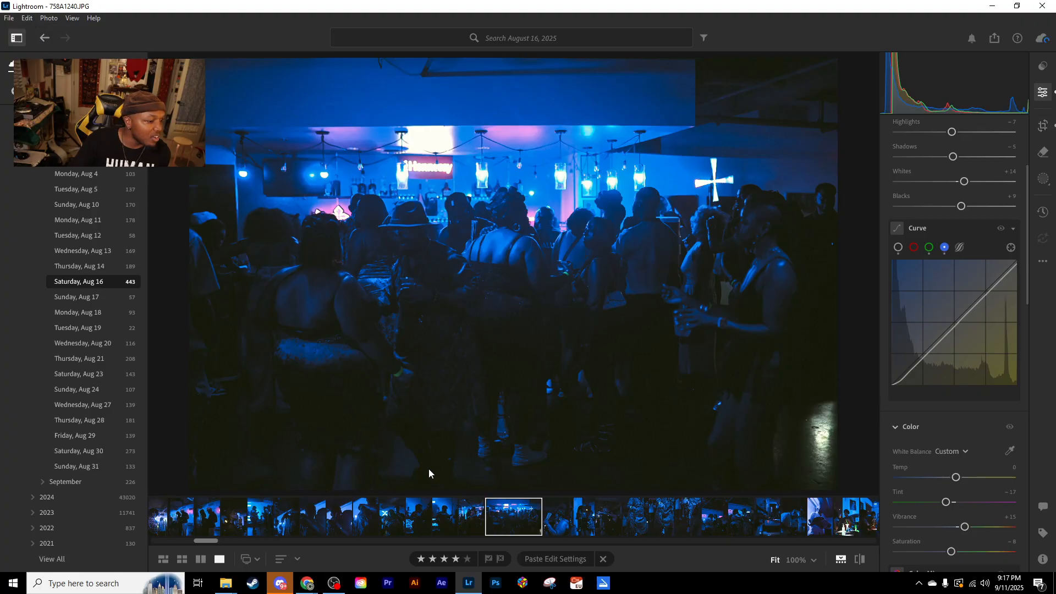
pyautogui.rightClick(500, 516)
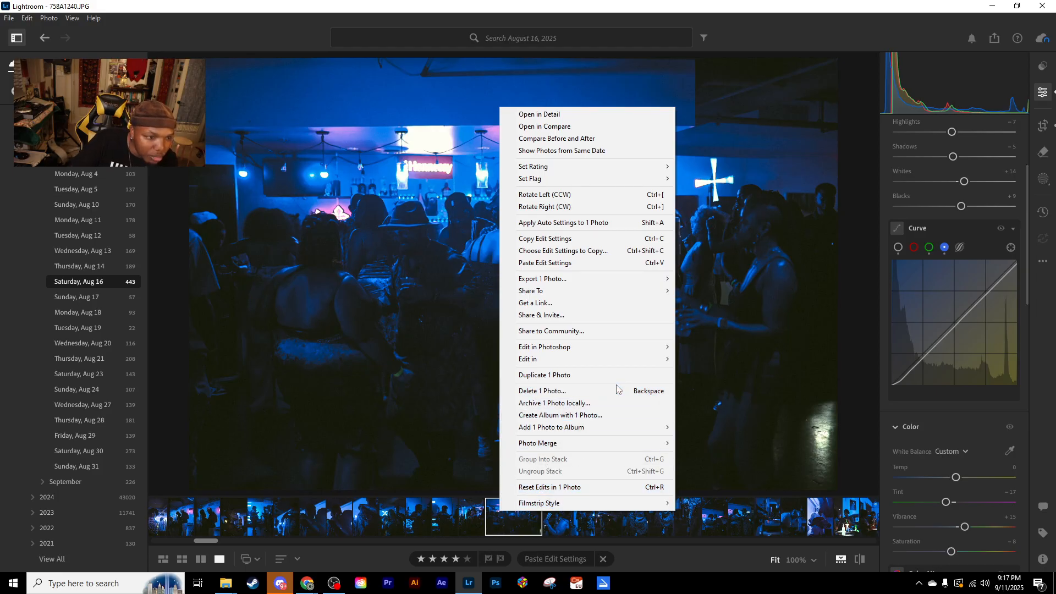
pyautogui.moveTo(602, 347)
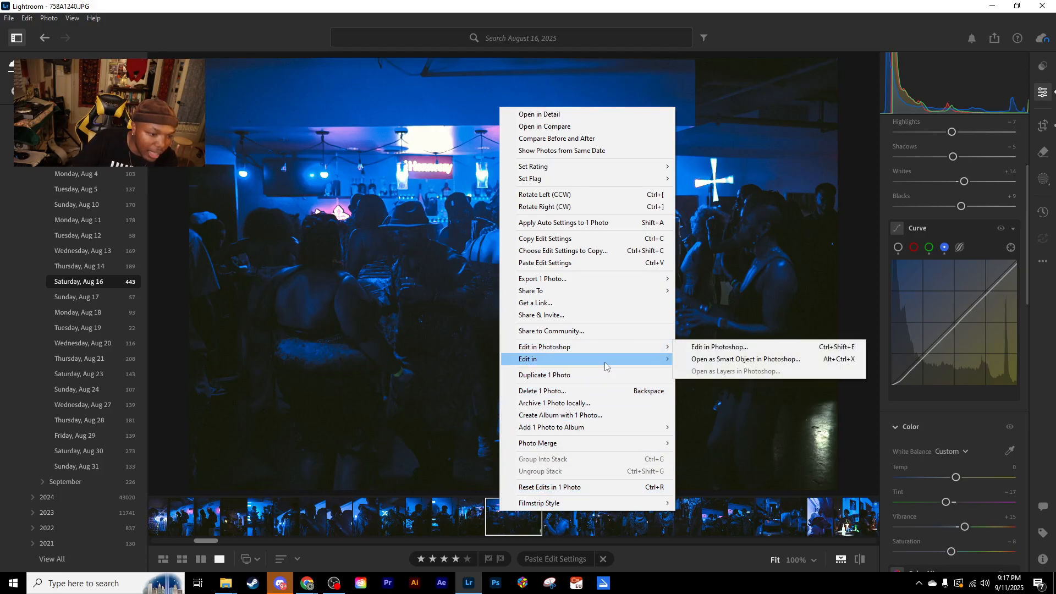
pyautogui.click(965, 418)
# - Review the bar crowd photo's Effects, grain, sharpening and noise reduction settings
pyautogui.click(965, 418)
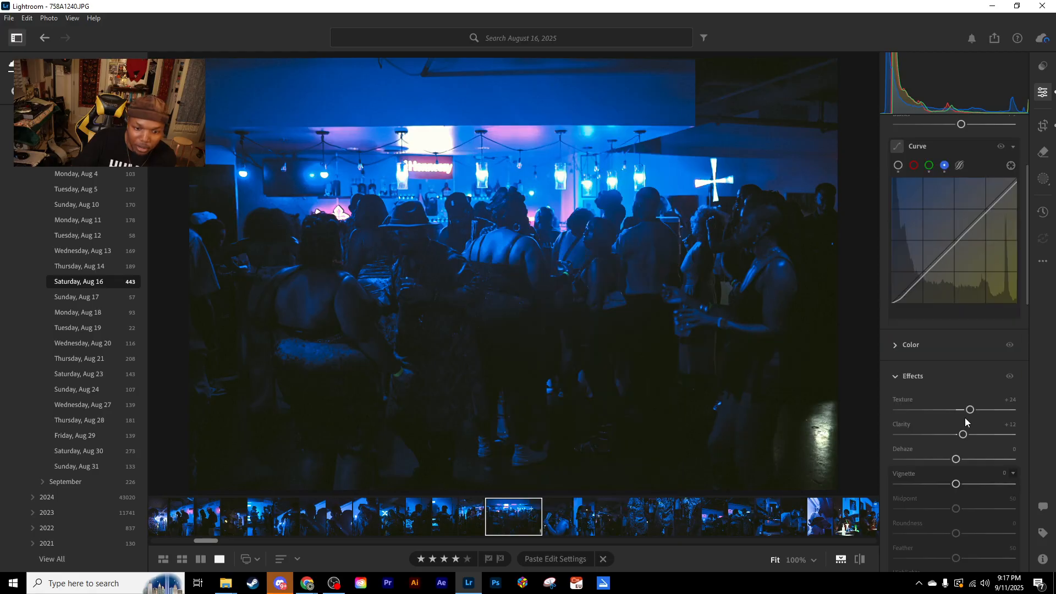
pyautogui.click(913, 296)
pyautogui.scroll(-10, 916, 328)
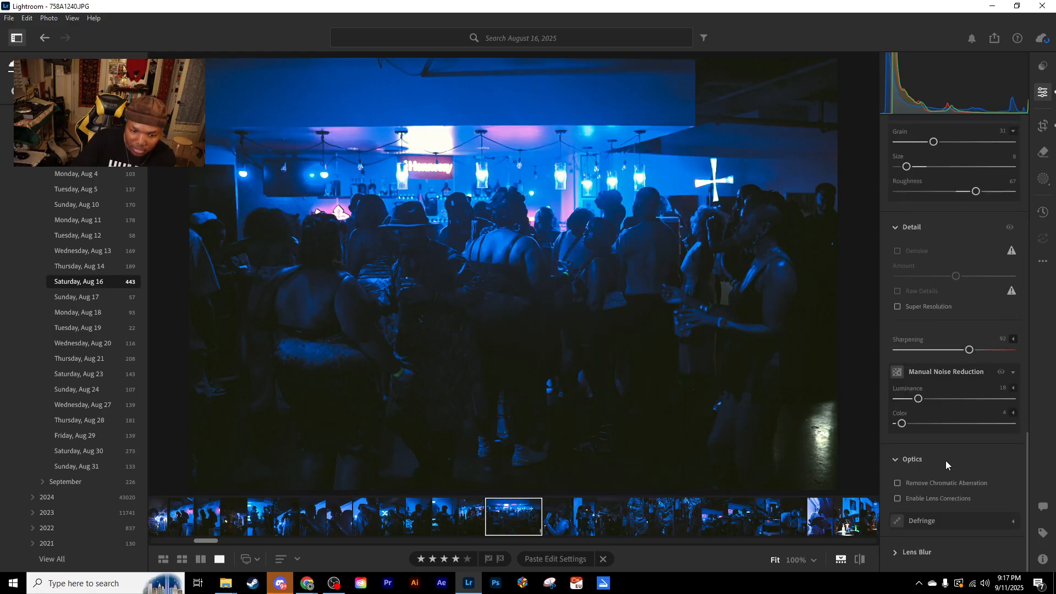
pyautogui.click(49, 19)
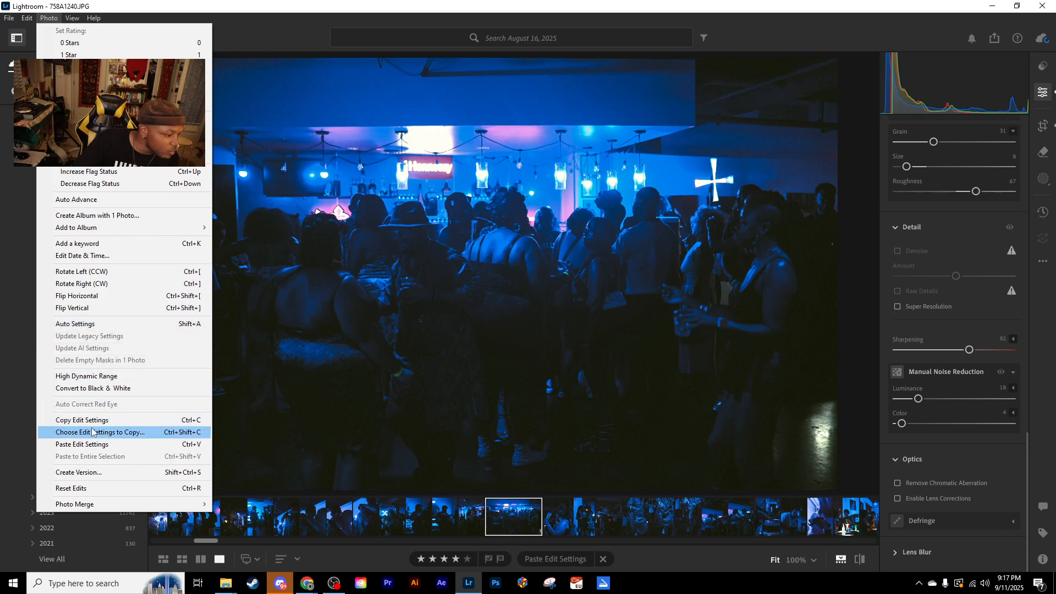
pyautogui.click(72, 18)
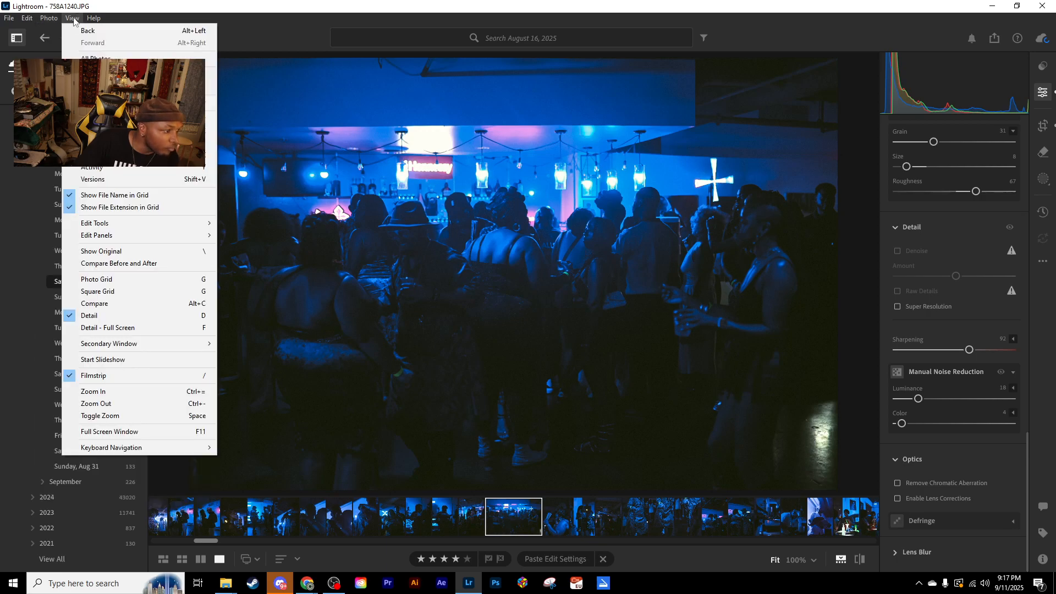
pyautogui.click(27, 19)
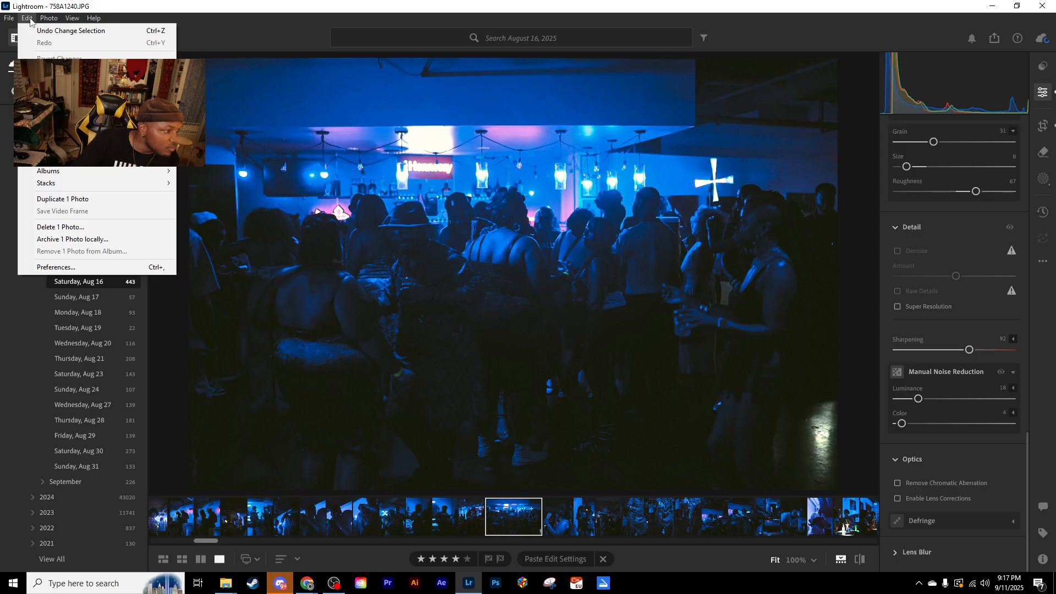
pyautogui.moveTo(50, 19)
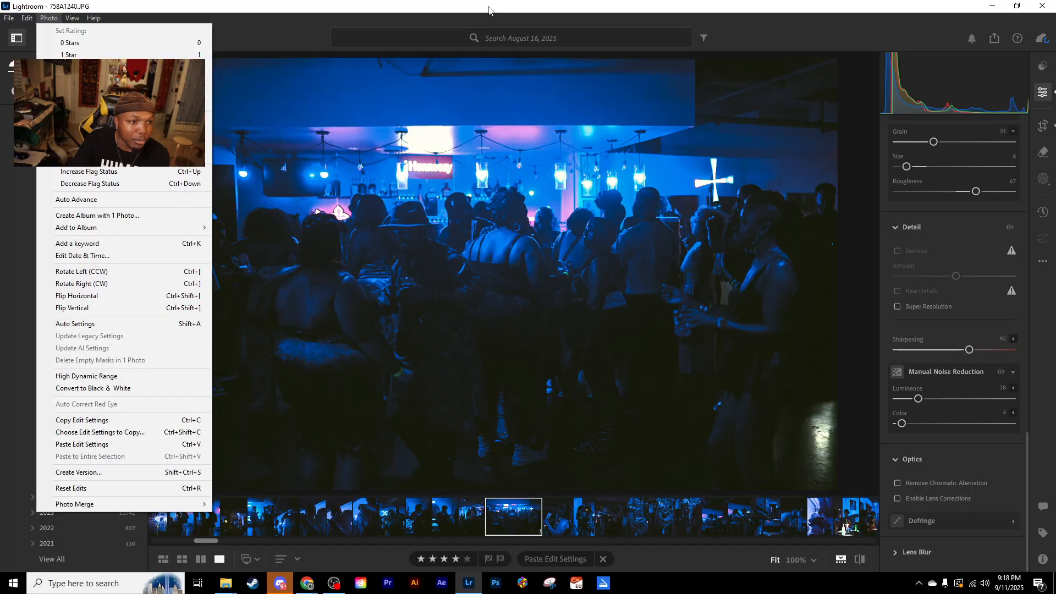
pyautogui.click(502, 328)
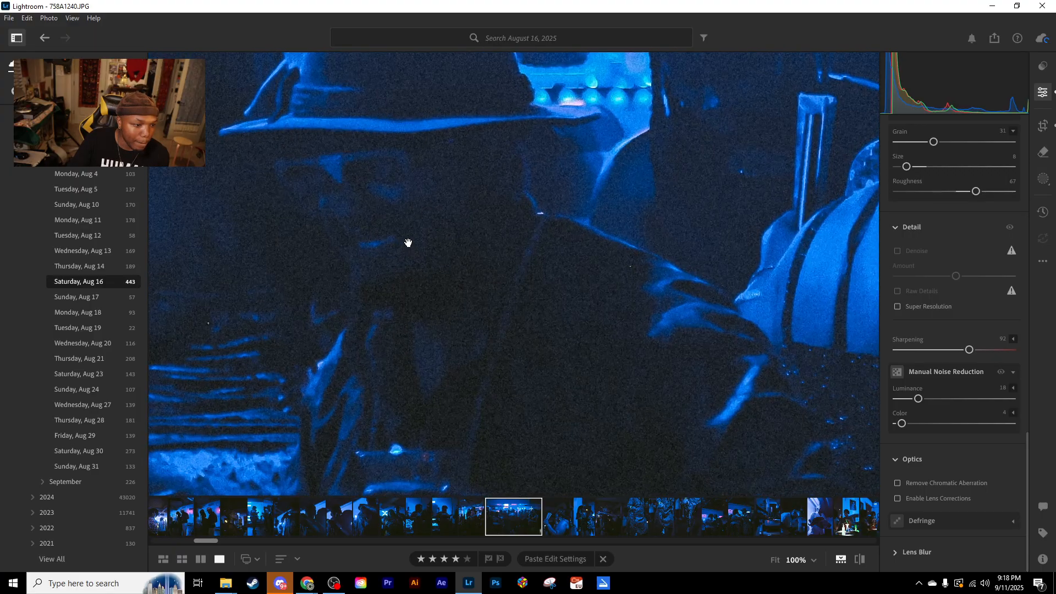
# - Examine the grain around the man in the hat in the edited photo at 100%, 33% and 50% zoom
pyautogui.click(408, 244)
pyautogui.moveTo(394, 208); pyautogui.dragTo(463, 248)
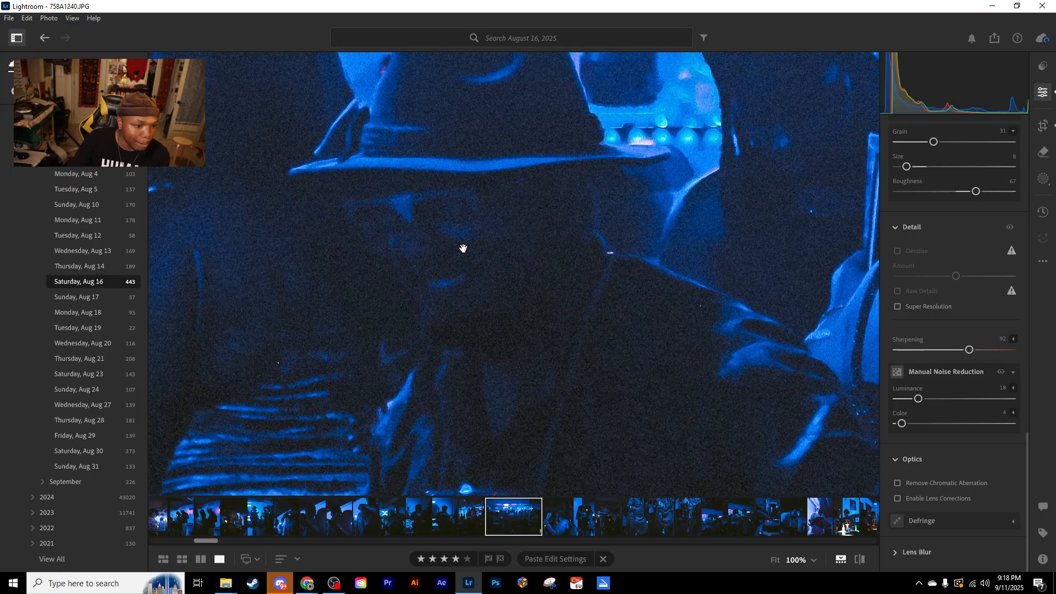
pyautogui.click(812, 559)
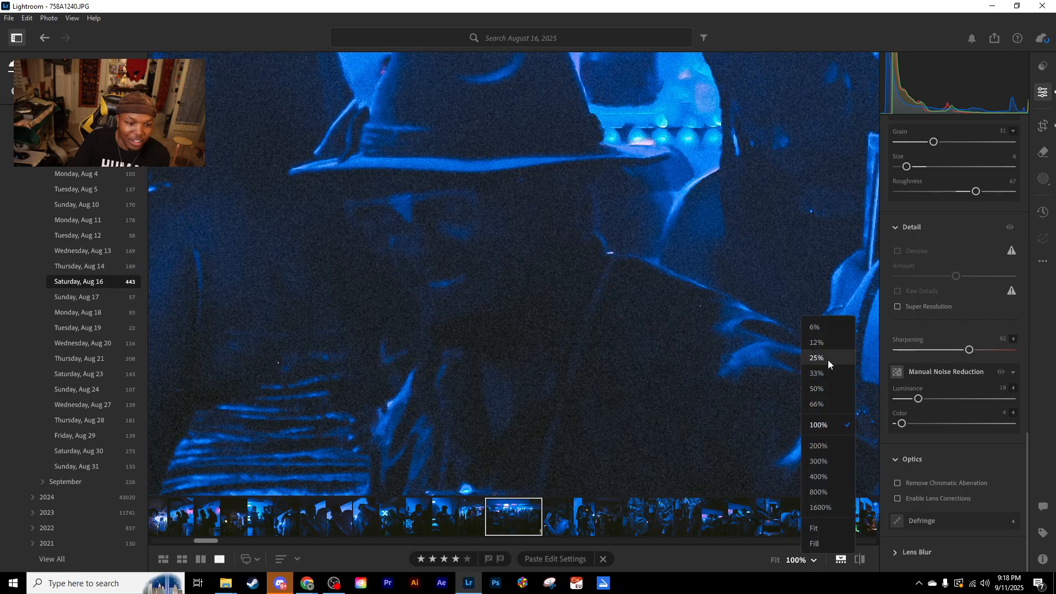
pyautogui.click(824, 374)
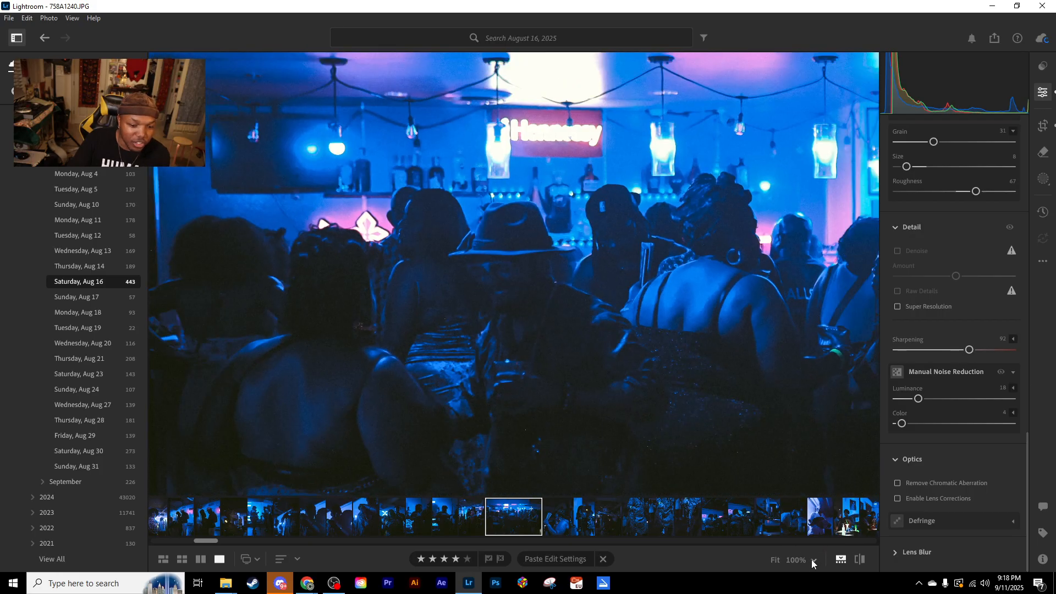
pyautogui.click(811, 559)
pyautogui.click(822, 387)
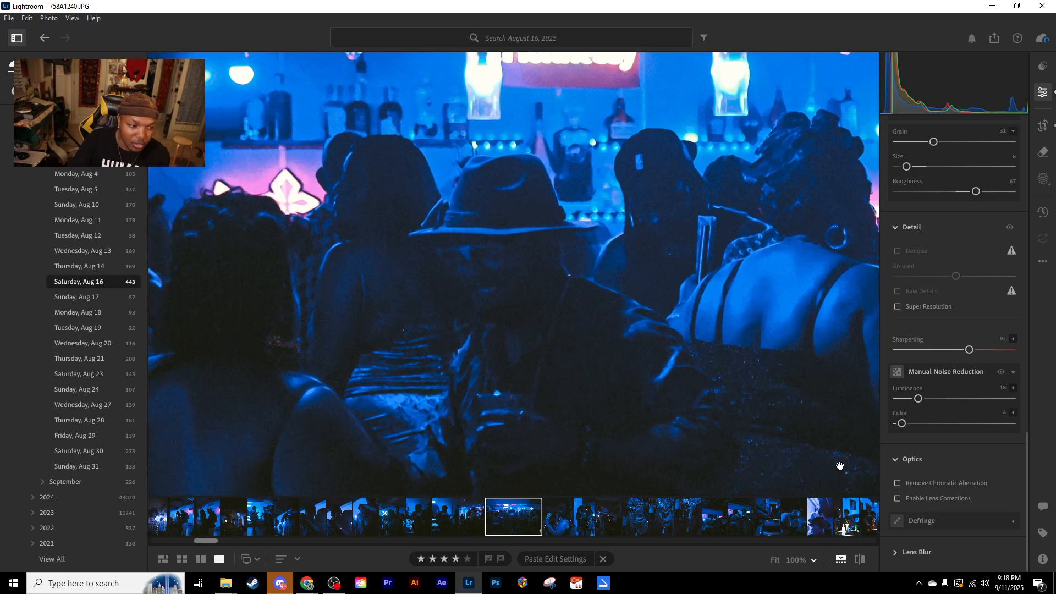
# - Inspect the grain on the hat-wearing man's face at 200% and set the zoom back to 100%
pyautogui.click(814, 559)
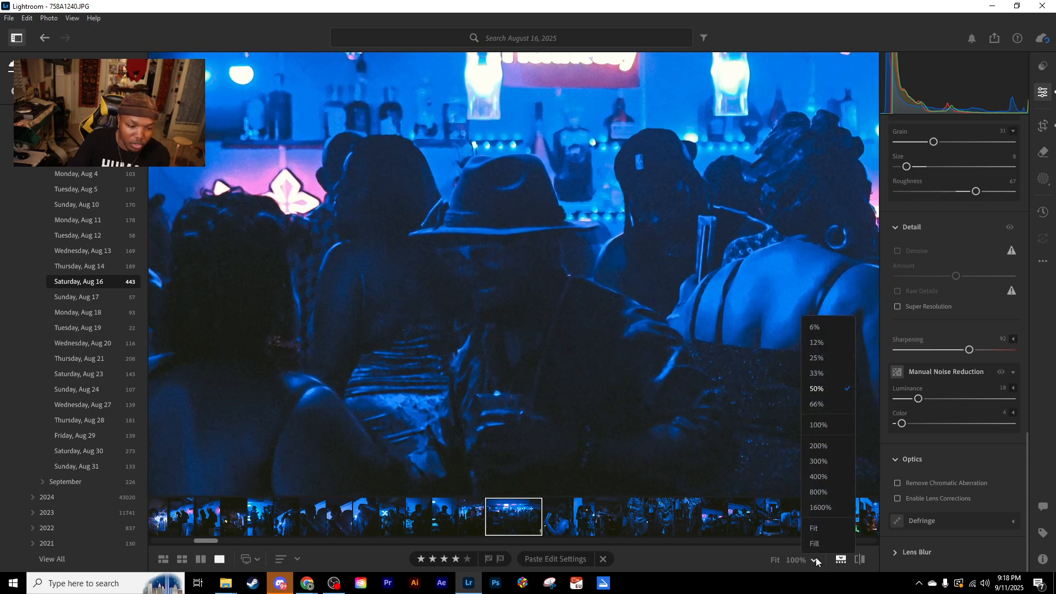
pyautogui.click(817, 425)
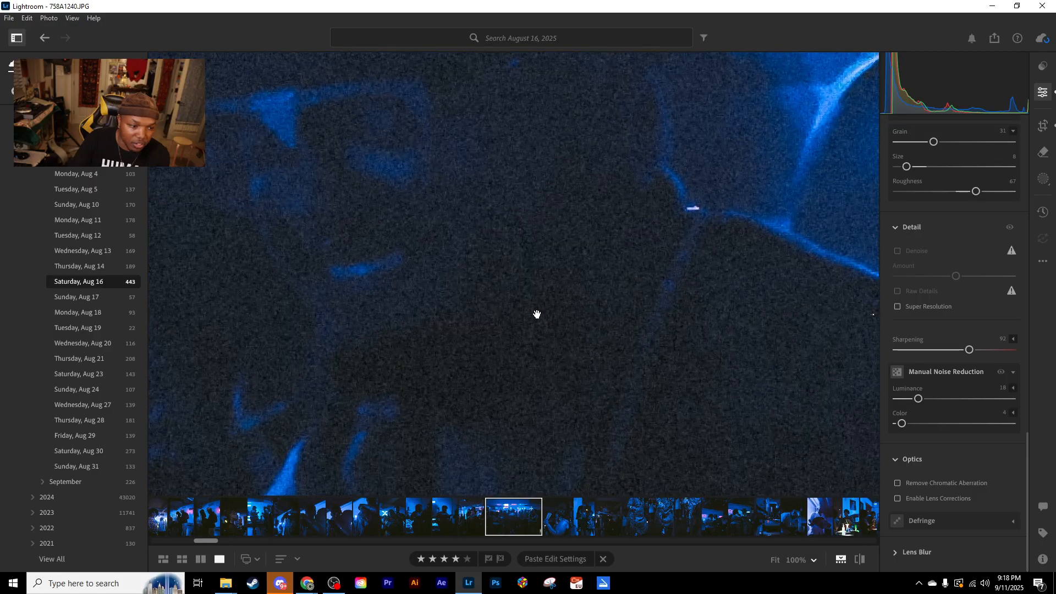
pyautogui.moveTo(612, 268); pyautogui.dragTo(662, 323)
pyautogui.moveTo(632, 257); pyautogui.dragTo(424, 349)
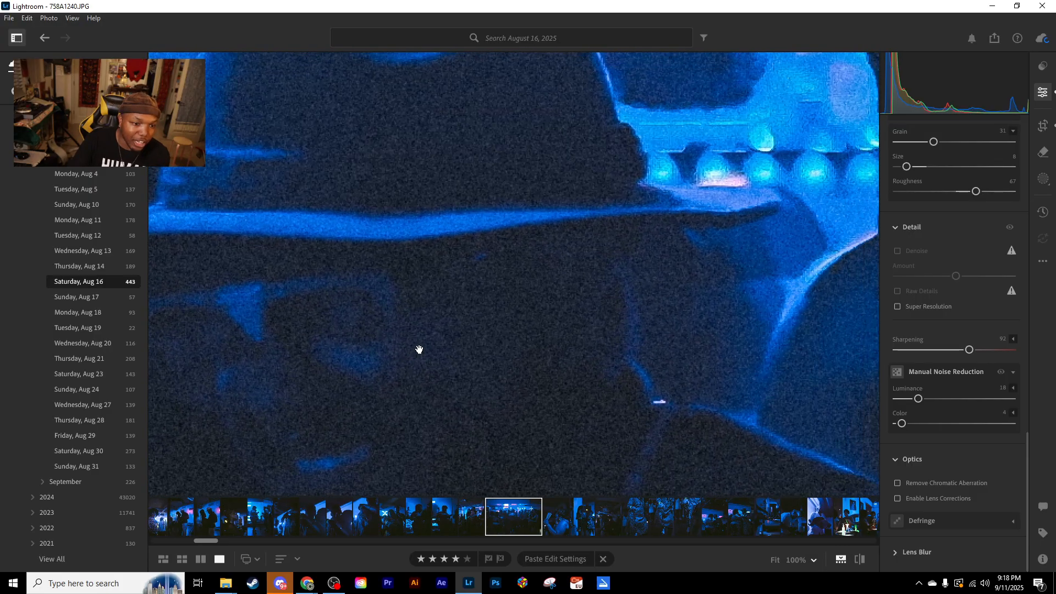
pyautogui.moveTo(846, 288); pyautogui.dragTo(1035, 180)
pyautogui.moveTo(533, 287); pyautogui.dragTo(673, 343)
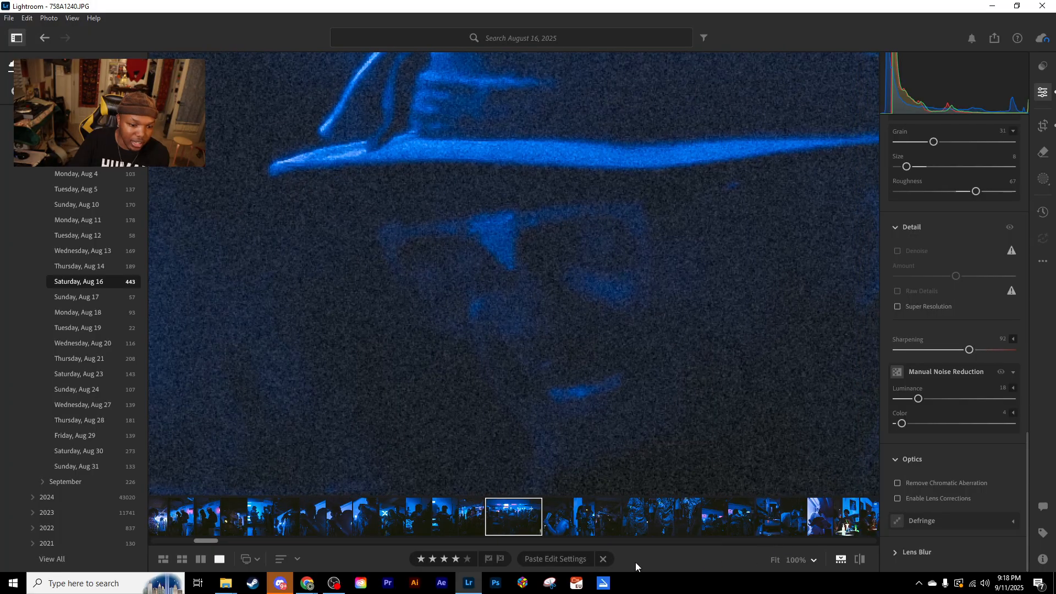
pyautogui.click(812, 561)
pyautogui.click(825, 429)
pyautogui.moveTo(611, 356); pyautogui.dragTo(652, 284)
# - Review the photo's Light settings, main tone curve and Color Mixer values
pyautogui.scroll(10, 947, 309)
pyautogui.scroll(10, 947, 313)
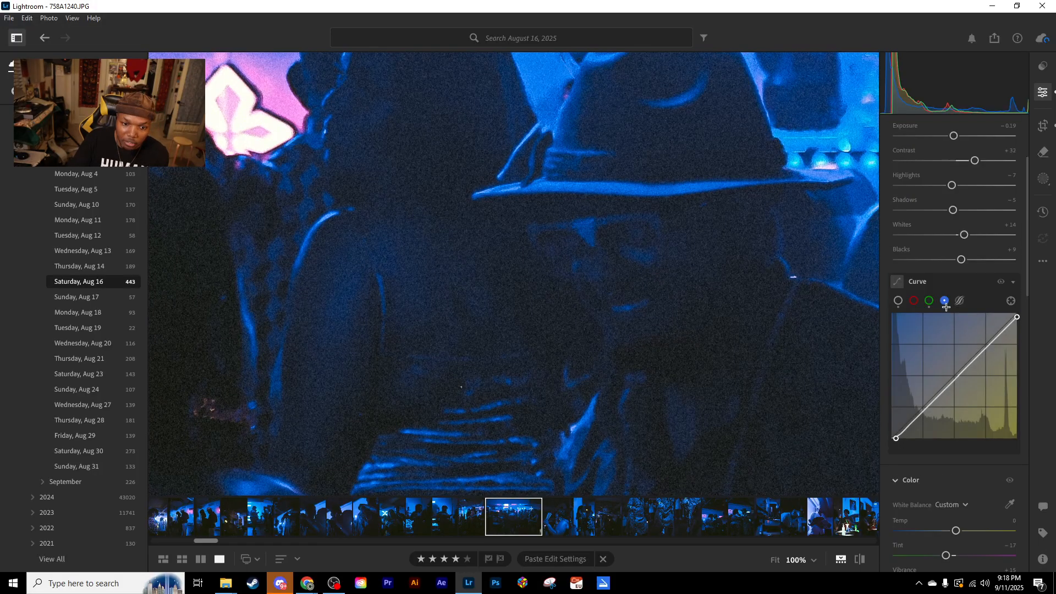
pyautogui.click(898, 407)
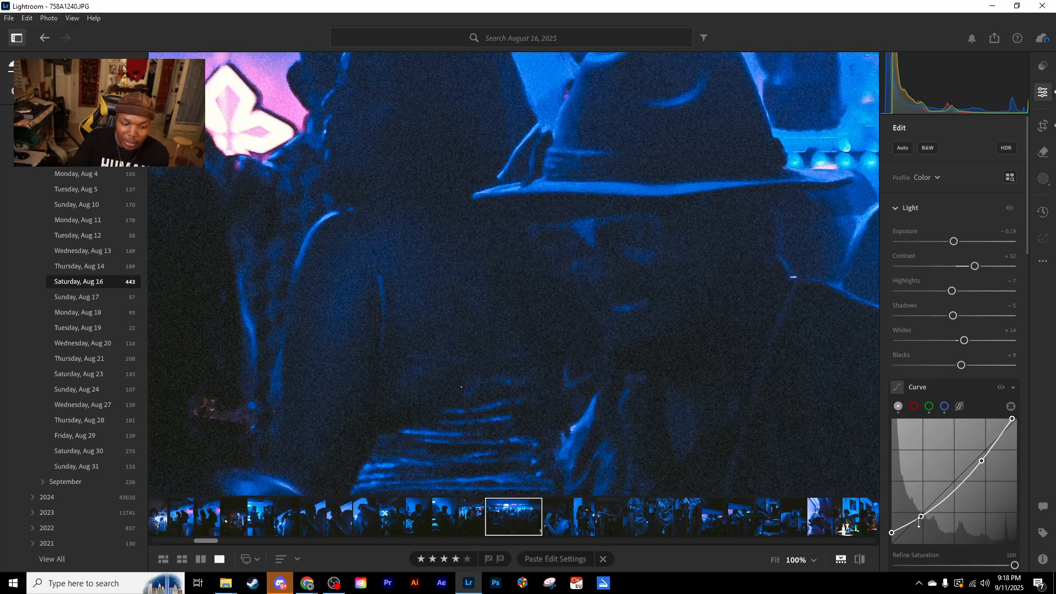
pyautogui.scroll(-10, 925, 510)
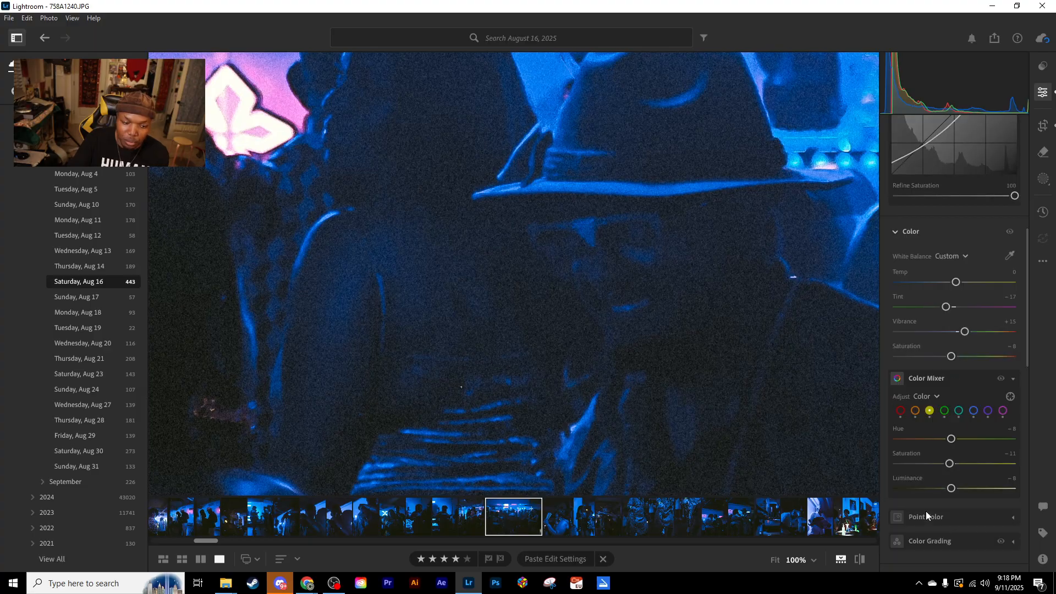
# - Return the bar crowd photo to the whole-photo view and show the August 16 photos as a grid
pyautogui.moveTo(781, 424); pyautogui.dragTo(609, 358)
pyautogui.click(608, 358)
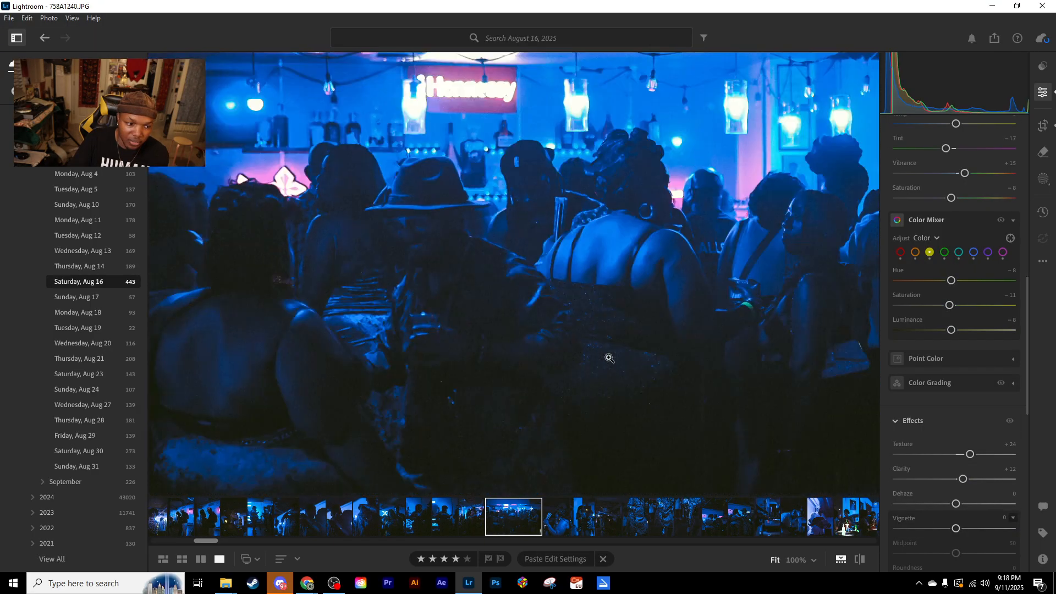
pyautogui.press('g')
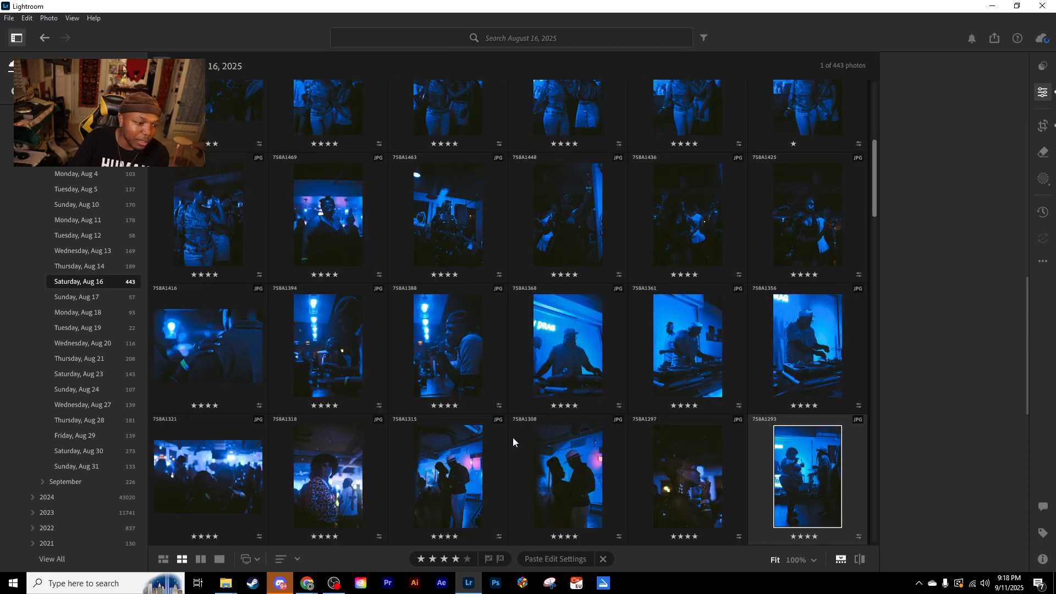
# - Open the bar crowd photo at 100% zoom on the man in the hat and set Grain to 0
pyautogui.doubleClick(473, 473)
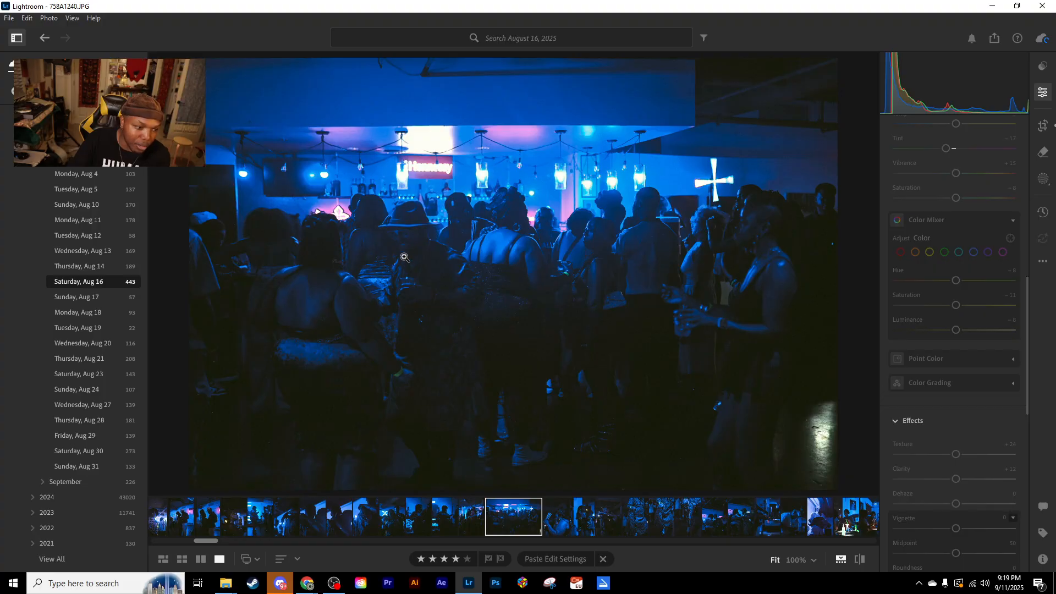
pyautogui.click(406, 239)
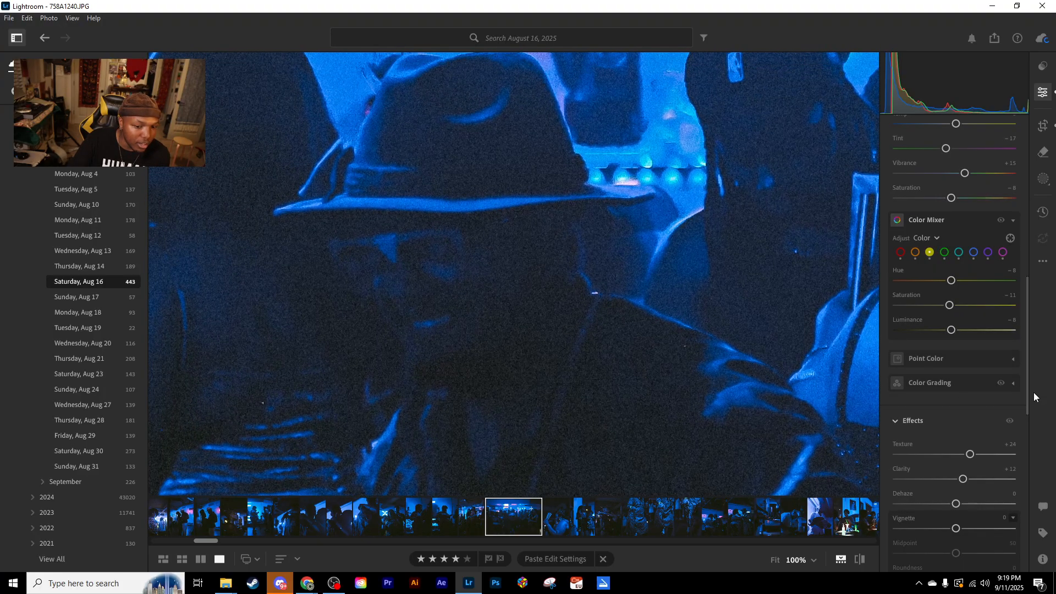
pyautogui.scroll(-3, 913, 440)
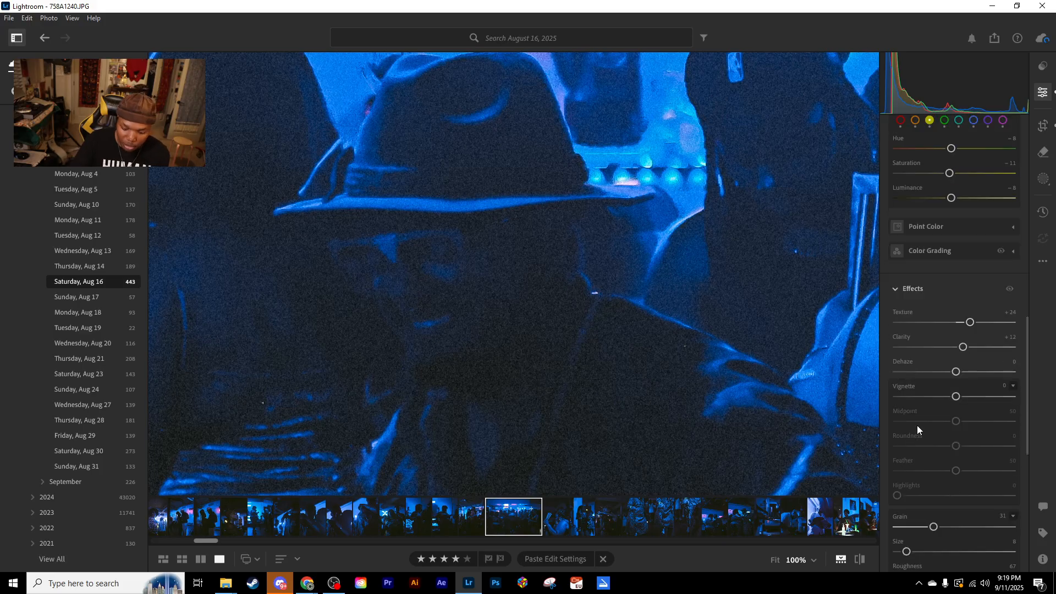
pyautogui.scroll(-3, 923, 412)
pyautogui.moveTo(934, 396); pyautogui.dragTo(849, 404)
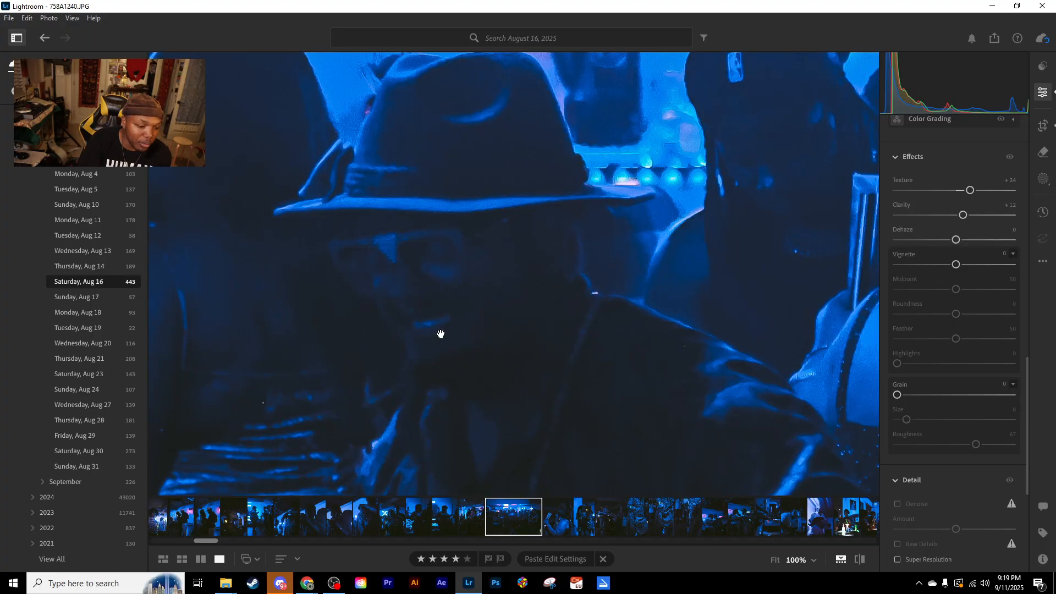
pyautogui.hotkey('ctrl', 'z')
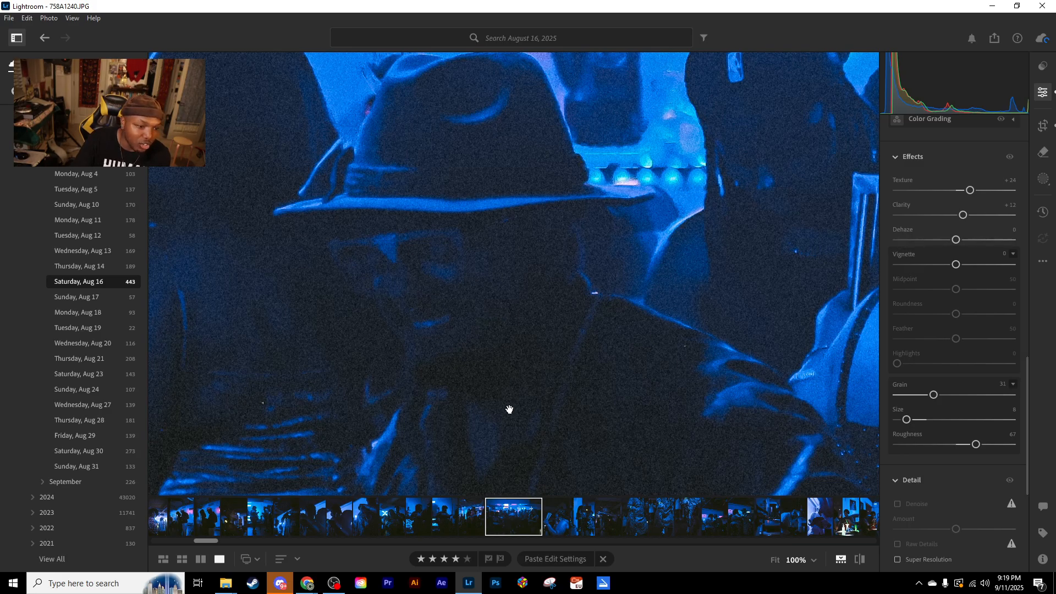
pyautogui.moveTo(933, 395); pyautogui.dragTo(897, 395)
# - Compare the hat-wearing man with the tone curve adjustments repeatedly hidden and shown
pyautogui.scroll(8, 944, 363)
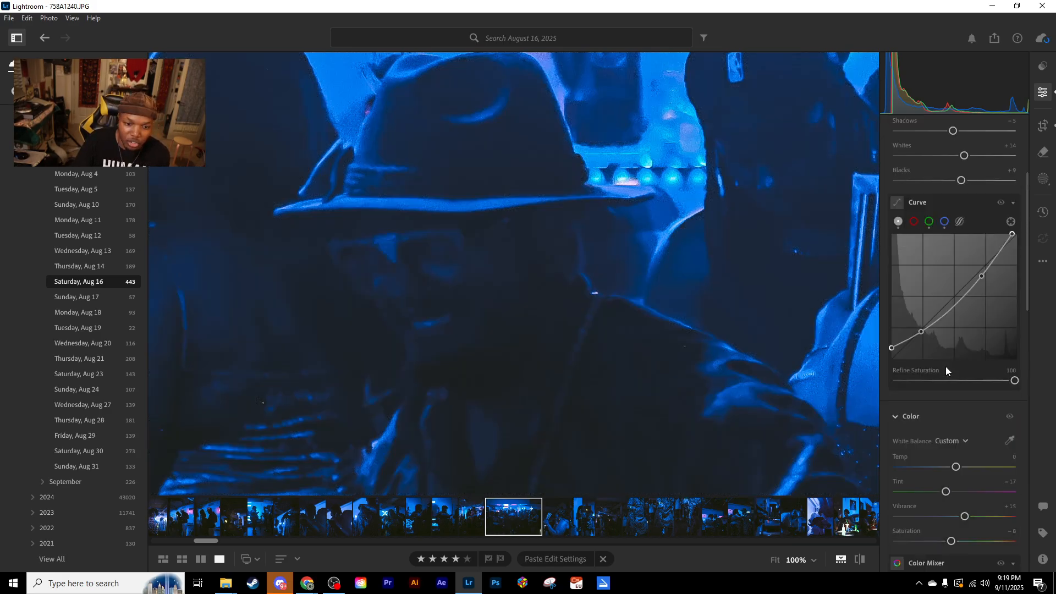
pyautogui.click(1001, 205)
pyautogui.click(1001, 204)
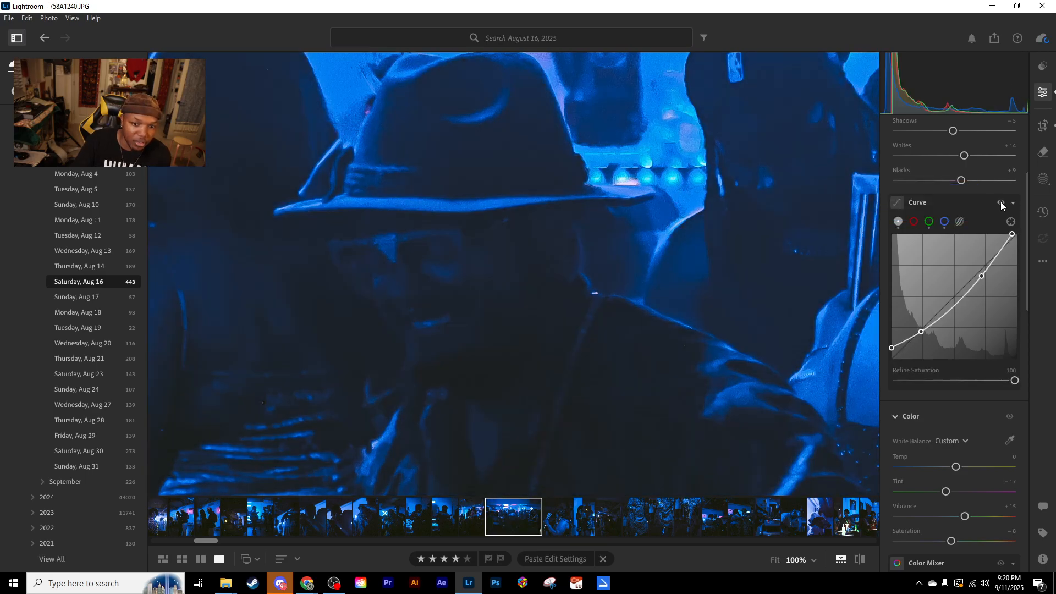
pyautogui.click(1001, 205)
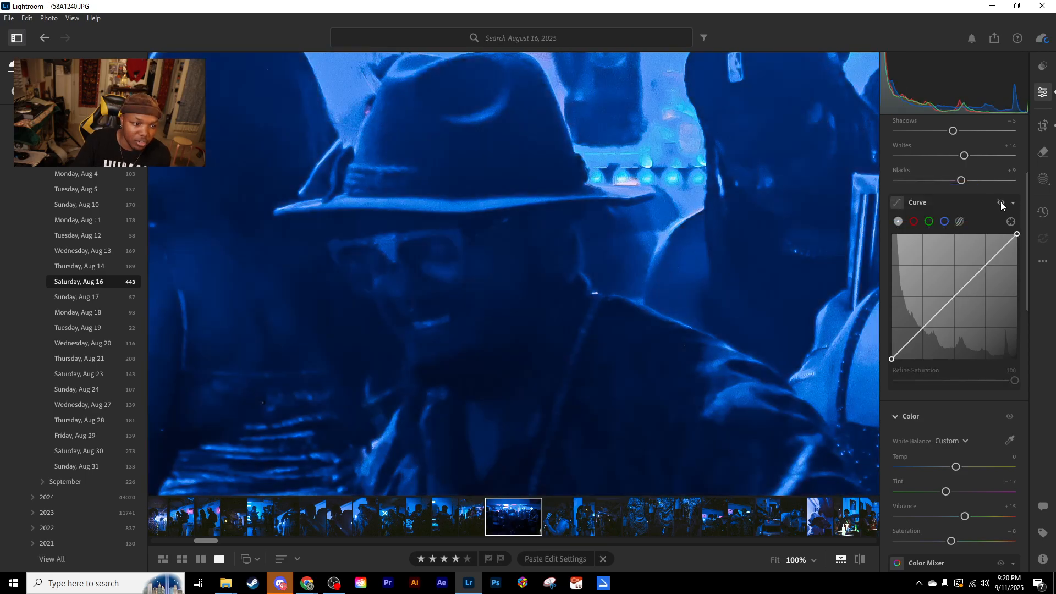
pyautogui.click(1001, 205)
pyautogui.click(1001, 205)
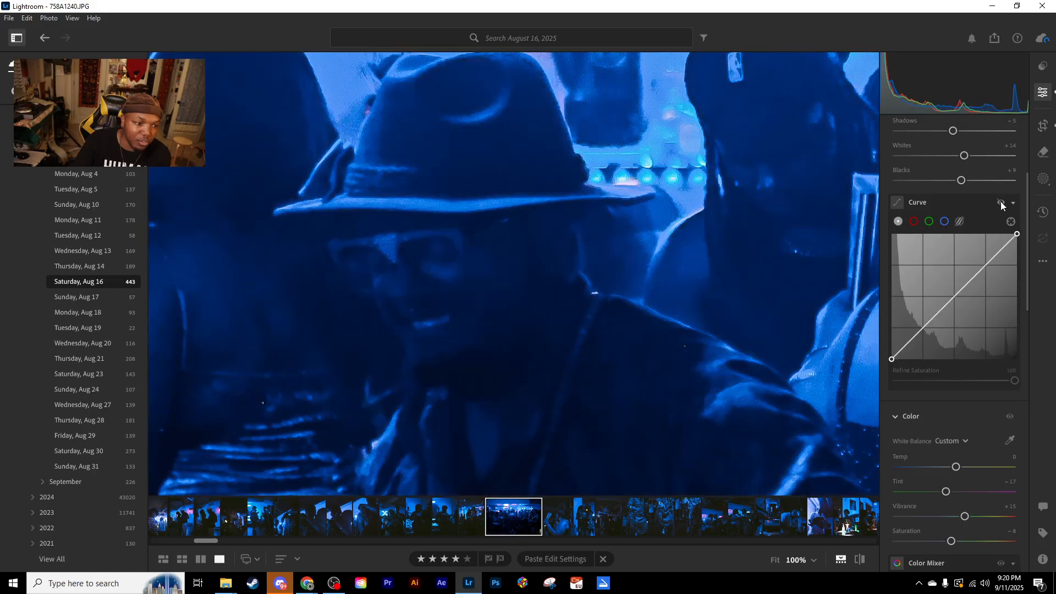
pyautogui.click(1001, 205)
pyautogui.click(1001, 205)
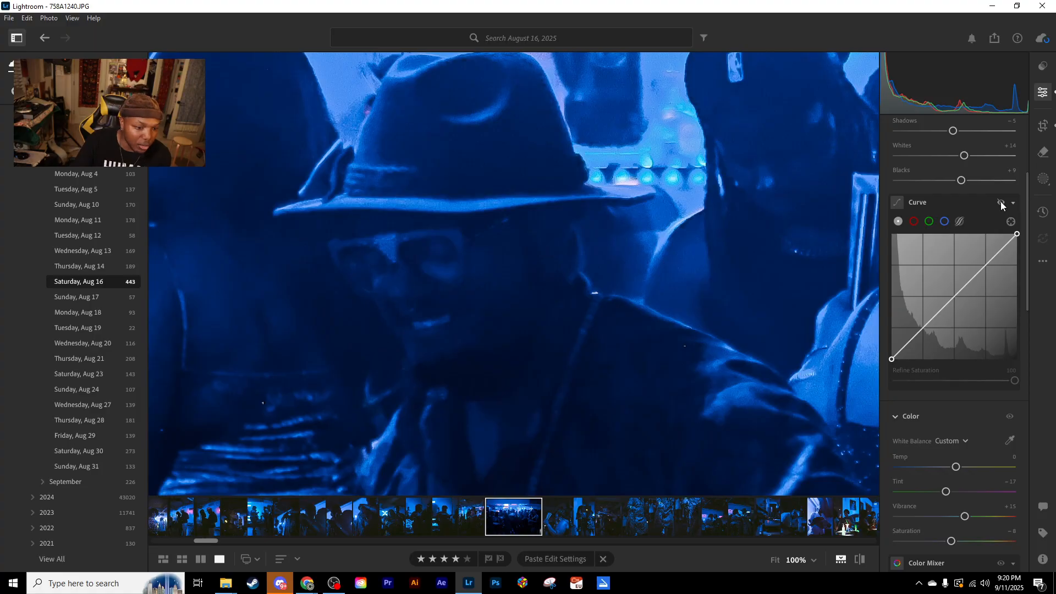
pyautogui.click(1001, 205)
pyautogui.click(1001, 205)
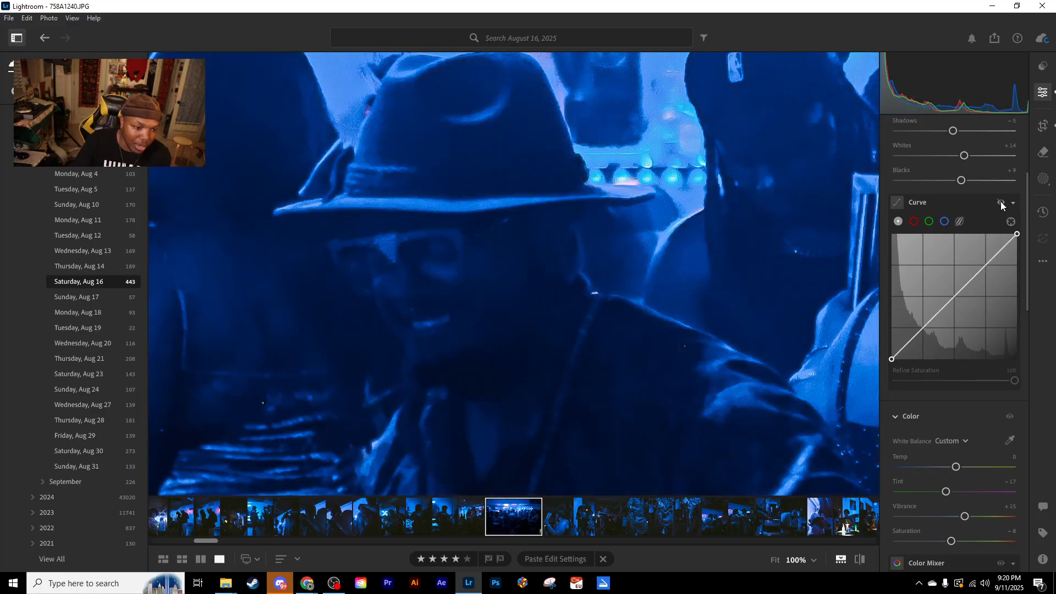
pyautogui.click(1001, 204)
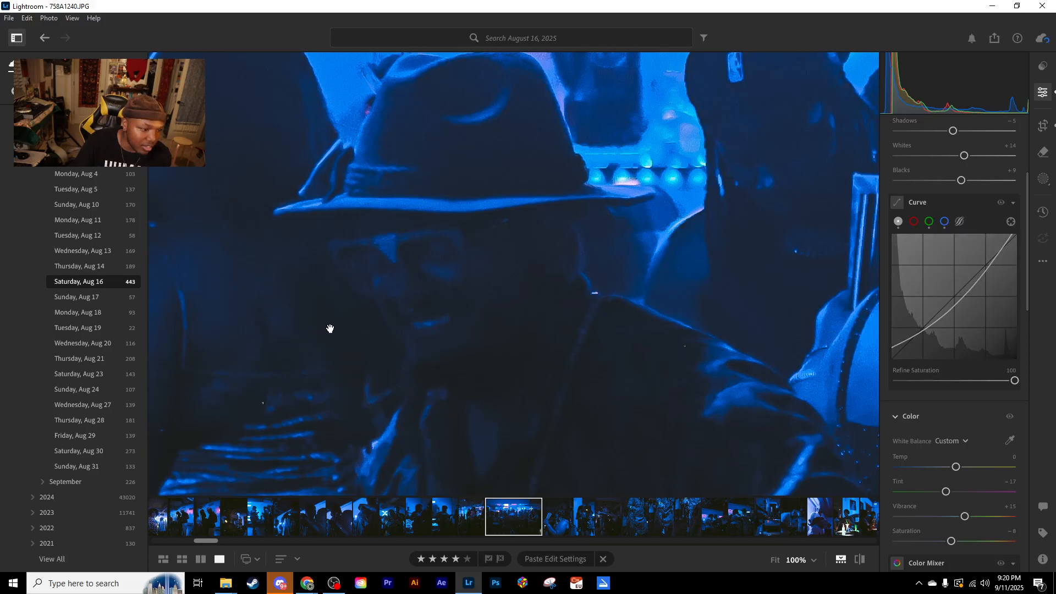
pyautogui.click(1001, 205)
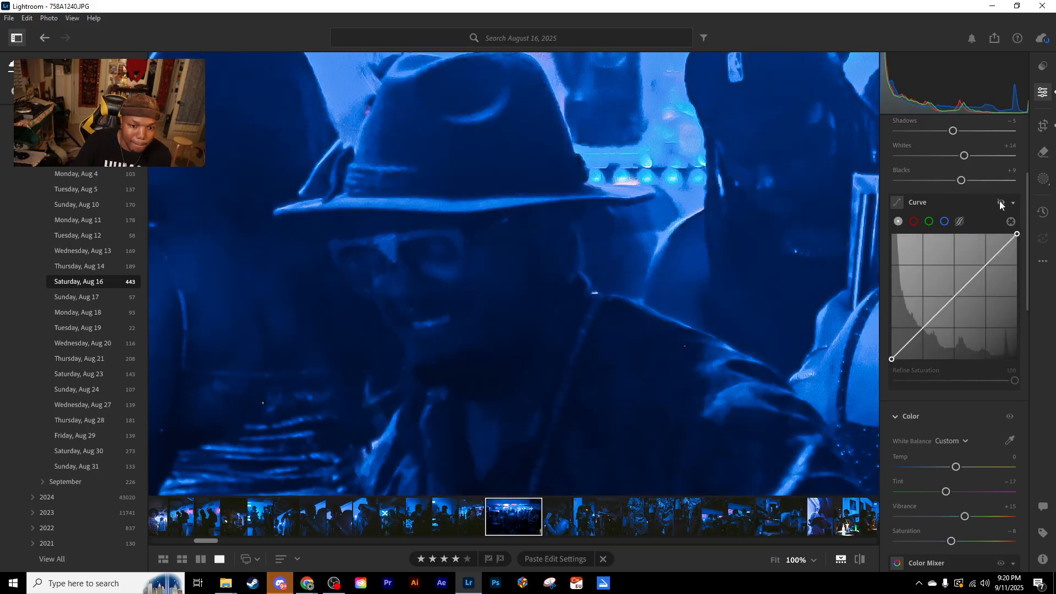
pyautogui.click(1001, 205)
pyautogui.click(1001, 204)
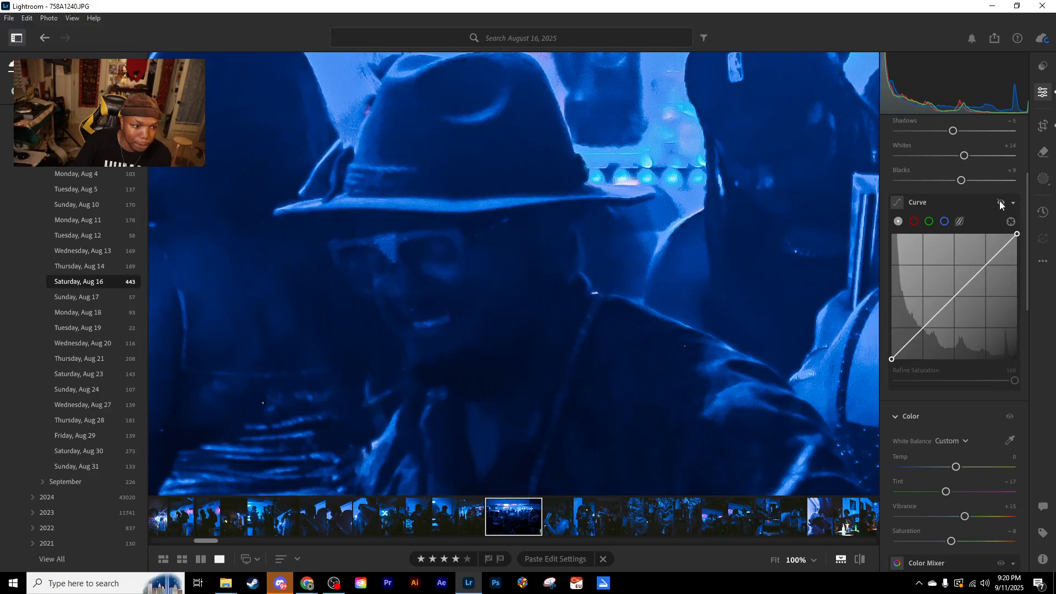
pyautogui.click(1001, 205)
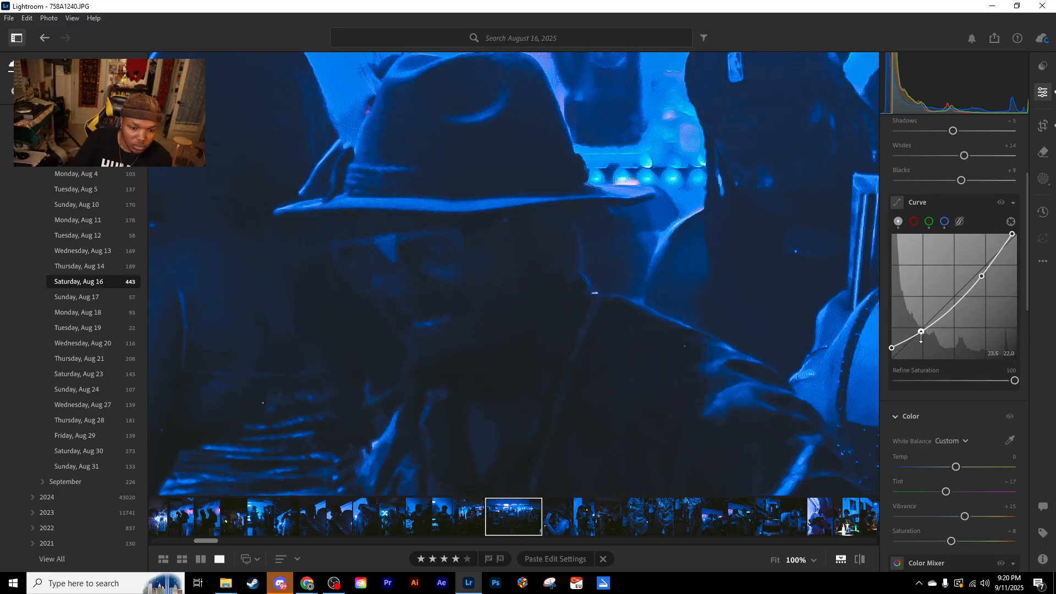
# - Try lifting the main tone curve's midtones with a new point at about 50.6, 49.8, and remove that point
pyautogui.scroll(3, 915, 286)
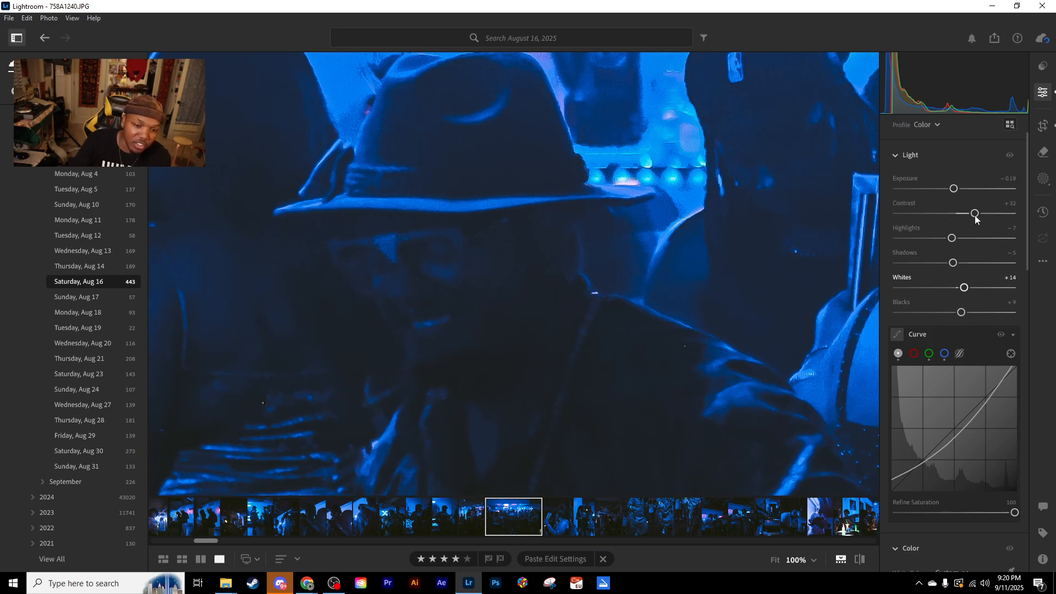
pyautogui.scroll(-1, 965, 252)
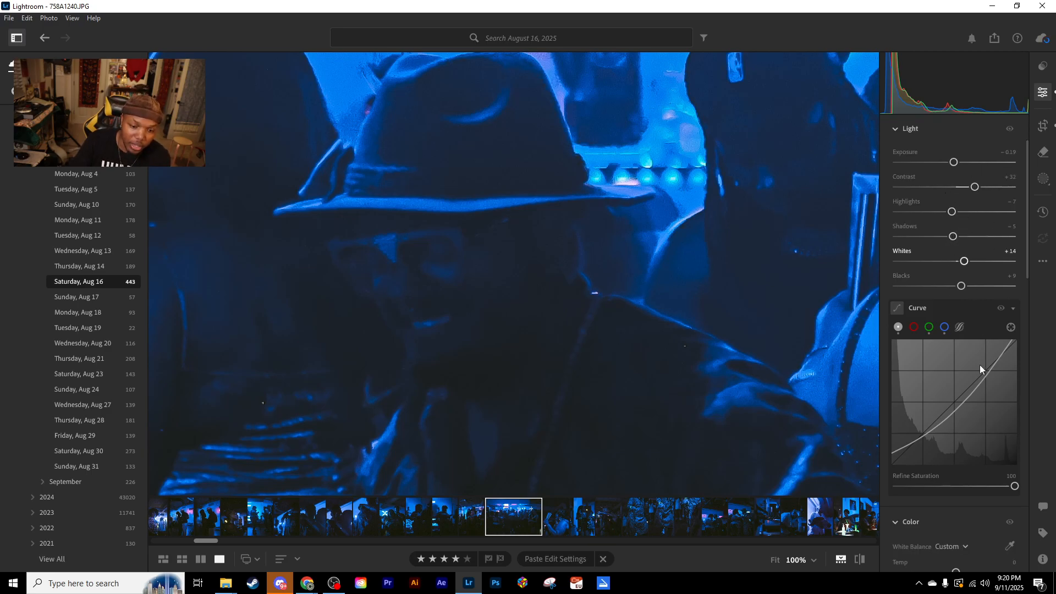
pyautogui.moveTo(969, 395)
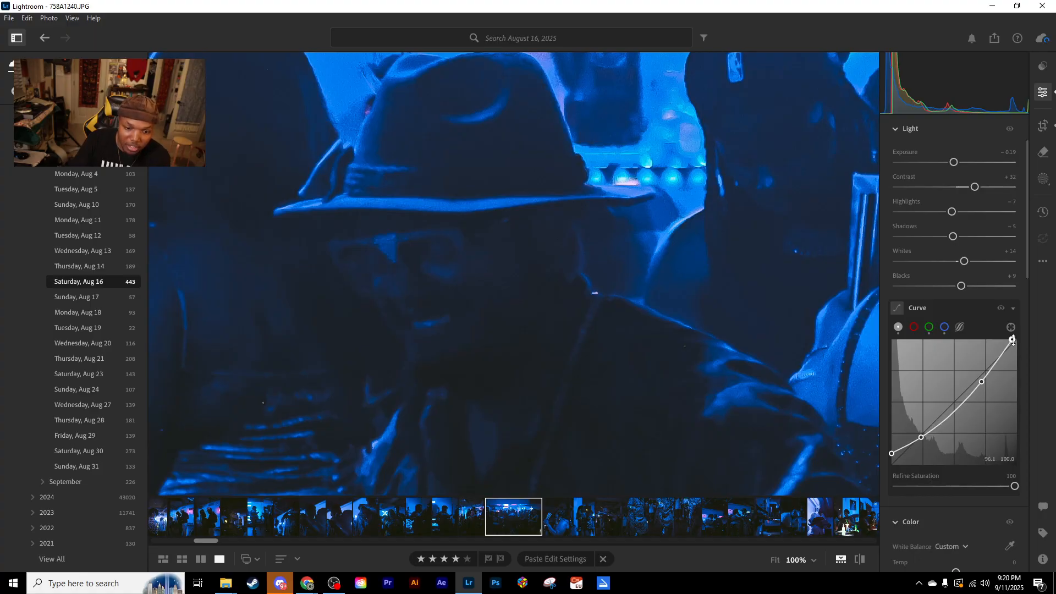
pyautogui.click(956, 405)
pyautogui.moveTo(956, 404); pyautogui.dragTo(955, 402)
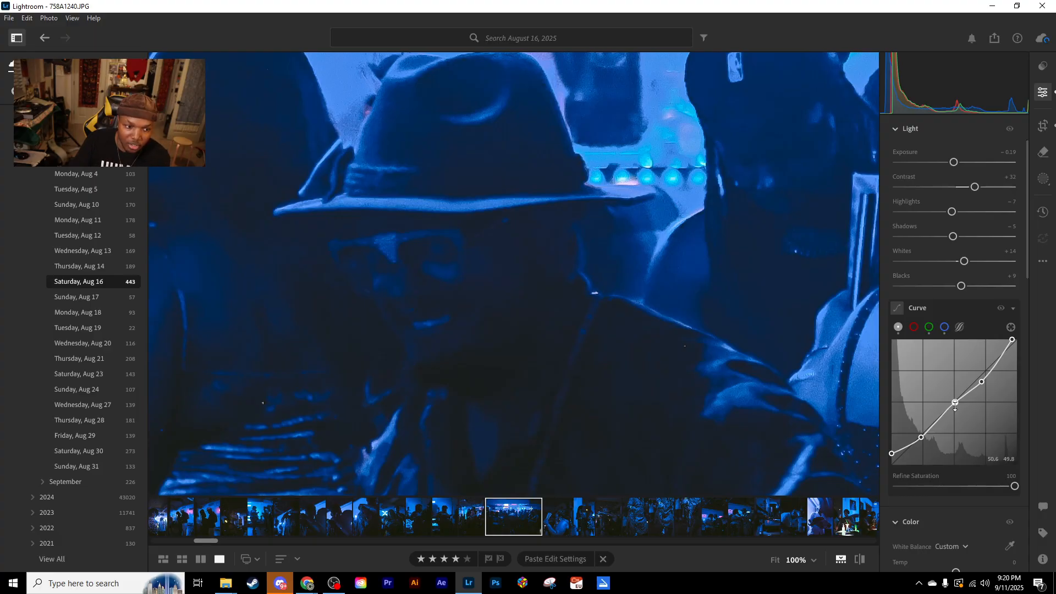
pyautogui.doubleClick(954, 405)
# - Try lowering the shadow point of the main tone curve and undo the change
pyautogui.moveTo(922, 438); pyautogui.dragTo(934, 449)
pyautogui.moveTo(935, 450)
pyautogui.mouseDown()
pyautogui.moveTo(907, 445)
pyautogui.moveTo(904, 428)
pyautogui.moveTo(920, 442)
pyautogui.mouseUp()
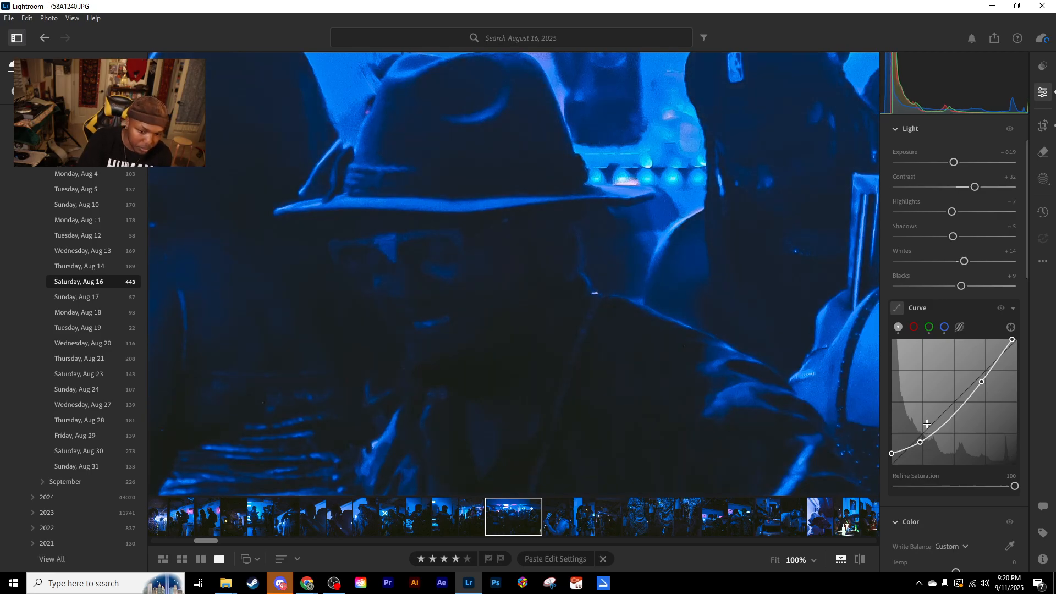
pyautogui.hotkey('ctrl', 'z')
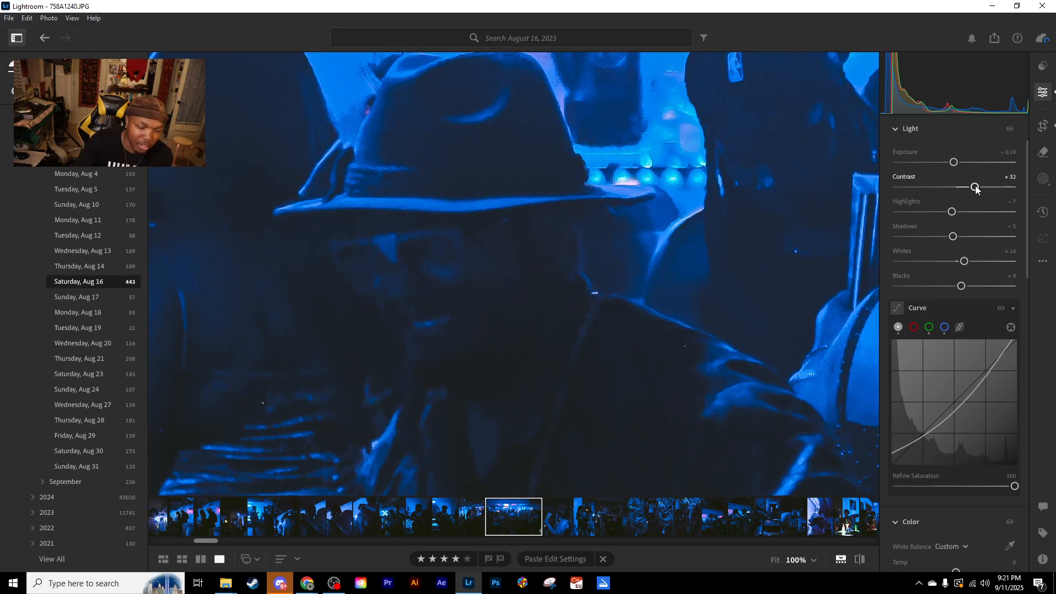
# - Lower Contrast to −2 and compare the photo with the tone curve hidden and shown
pyautogui.moveTo(975, 188)
pyautogui.mouseDown()
pyautogui.moveTo(944, 189)
pyautogui.moveTo(954, 188)
pyautogui.mouseUp()
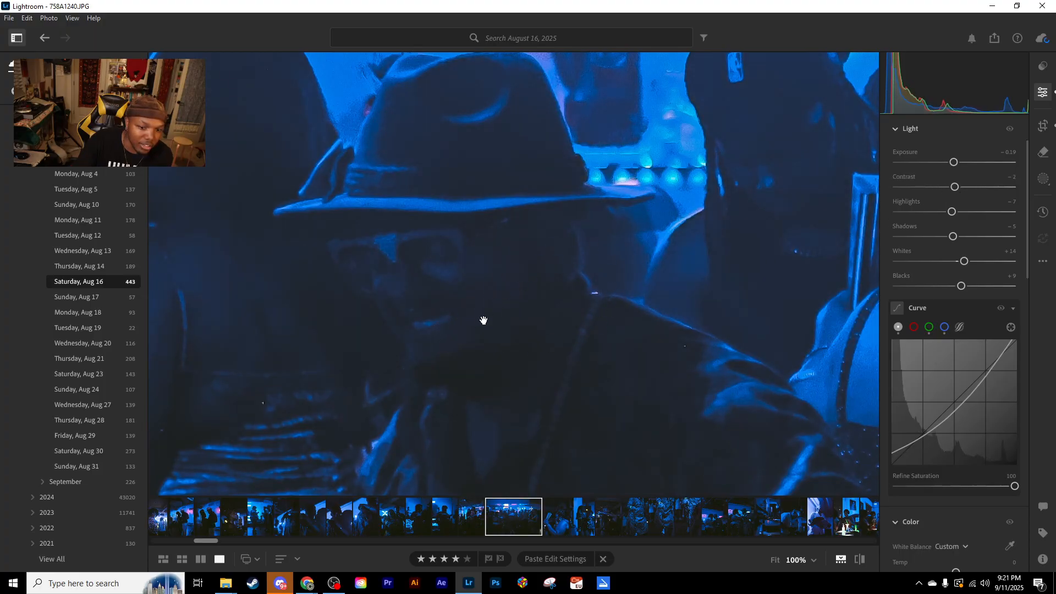
pyautogui.click(1000, 310)
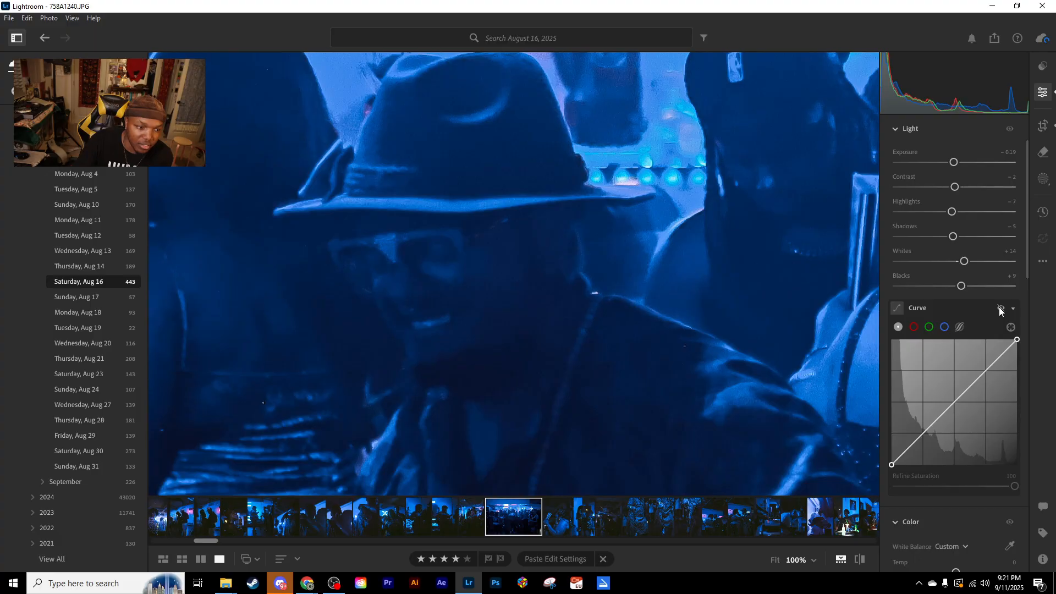
pyautogui.click(1000, 310)
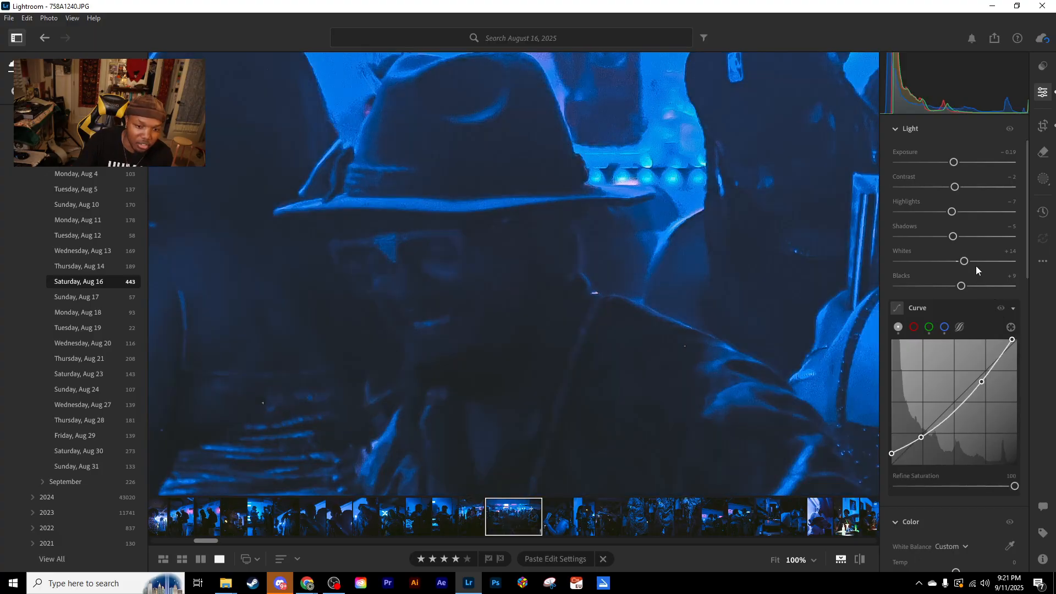
# - Reset Contrast to 0, try raising it again, and undo all the contrast changes
pyautogui.doubleClick(954, 187)
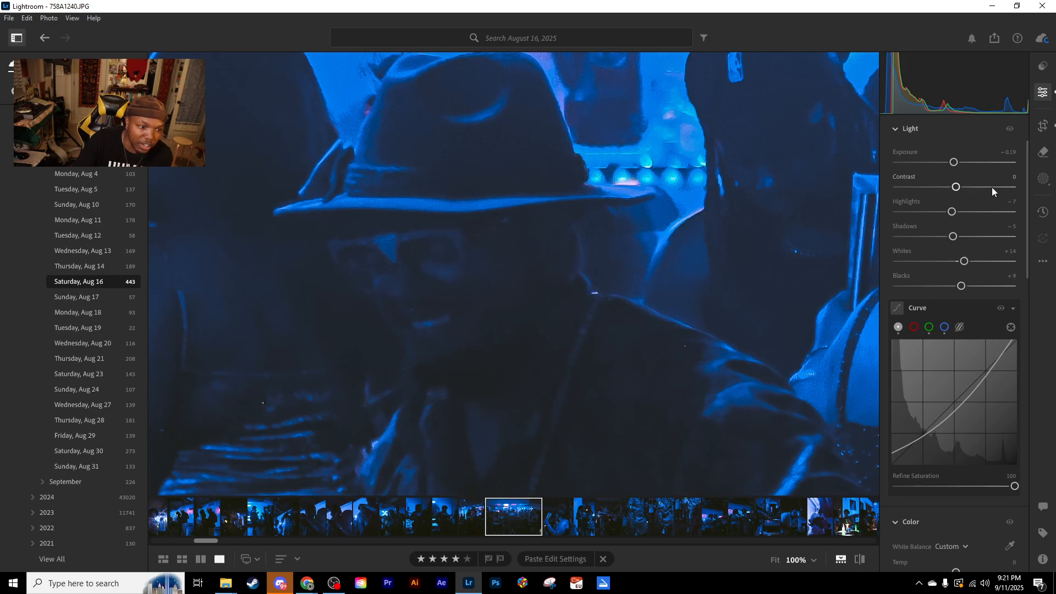
pyautogui.moveTo(955, 187)
pyautogui.mouseDown()
pyautogui.moveTo(1049, 188)
pyautogui.moveTo(919, 190)
pyautogui.moveTo(973, 187)
pyautogui.mouseUp()
pyautogui.hotkey('ctrl', 'z')
pyautogui.hotkey('ctrl', 'z')
pyautogui.hotkey('ctrl', 'z')
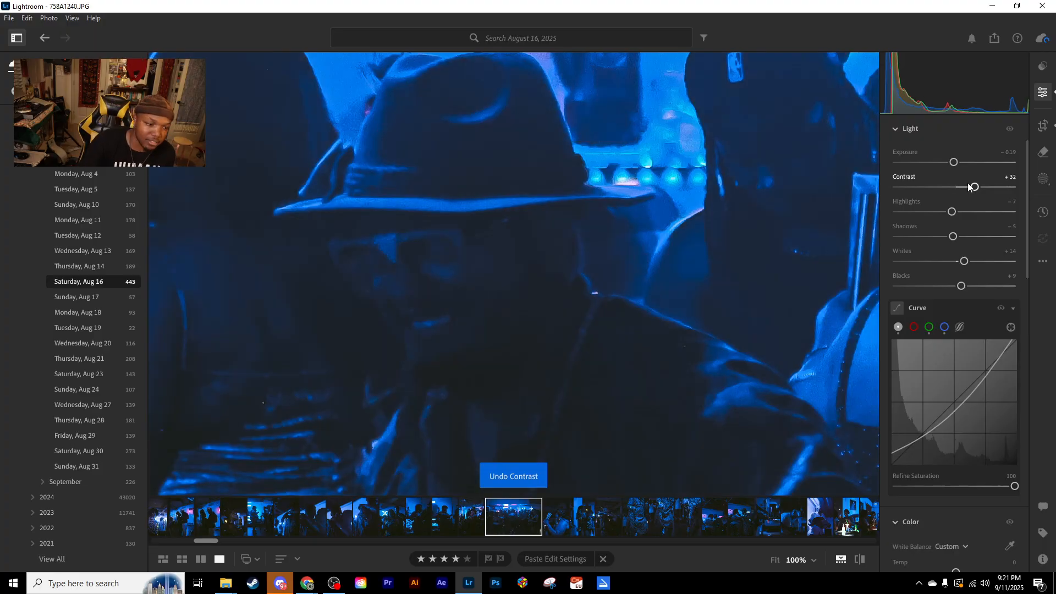
# - Return to the whole-photo view, set Grain to 23 and check it up close around the man in the hat
pyautogui.moveTo(478, 275); pyautogui.dragTo(647, 156)
pyautogui.click(599, 177)
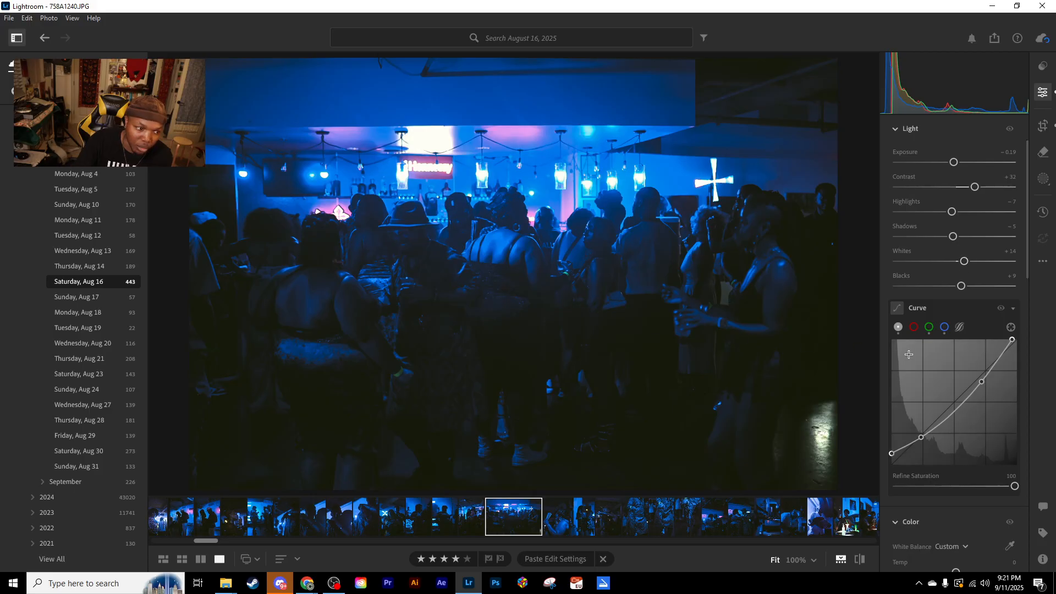
pyautogui.scroll(-10, 899, 365)
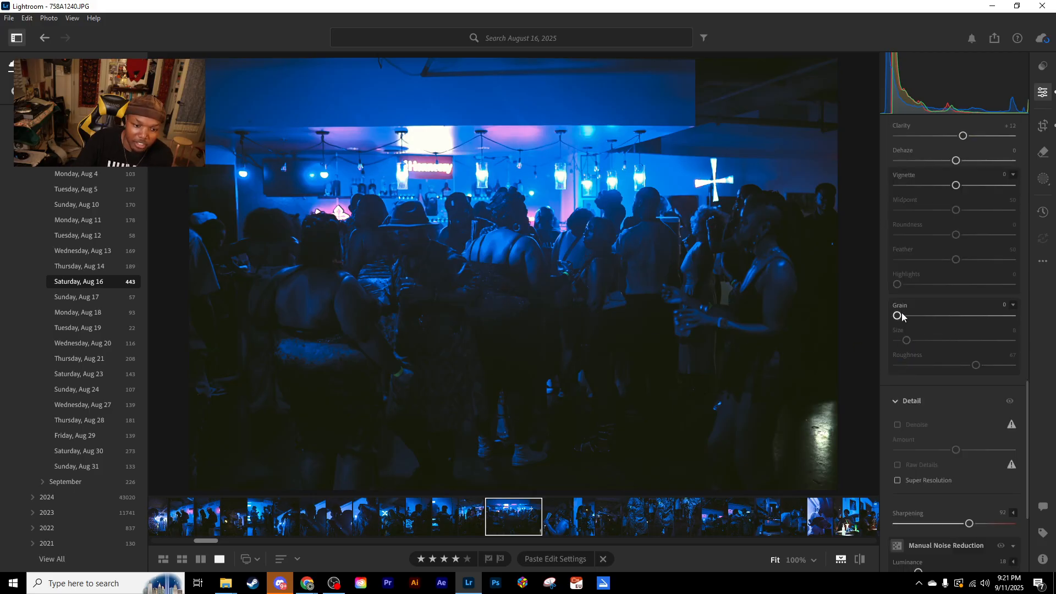
pyautogui.moveTo(897, 316); pyautogui.dragTo(925, 315)
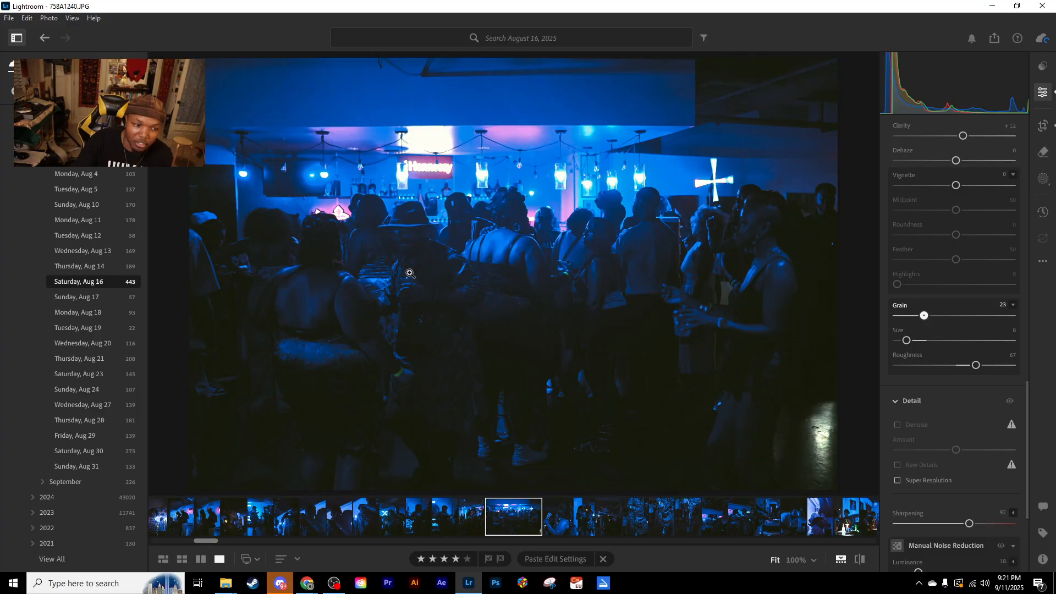
pyautogui.click(403, 240)
pyautogui.moveTo(403, 239); pyautogui.dragTo(532, 247)
pyautogui.click(533, 247)
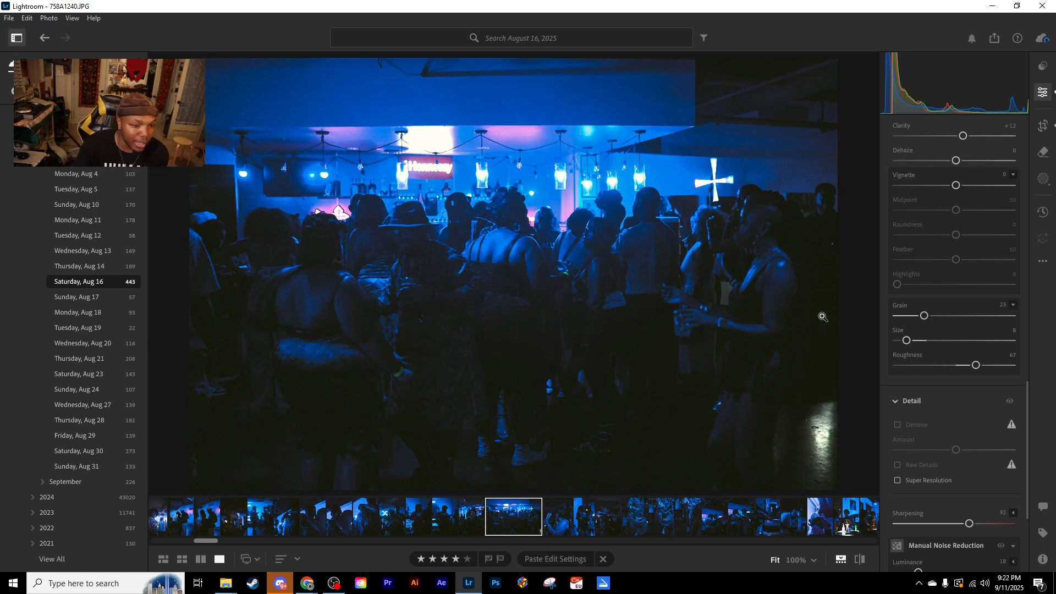
# - Compare the edited bar crowd photo with its original, ending on the edited version with the Color settings in view
pyautogui.scroll(5, 919, 382)
pyautogui.scroll(3, 919, 381)
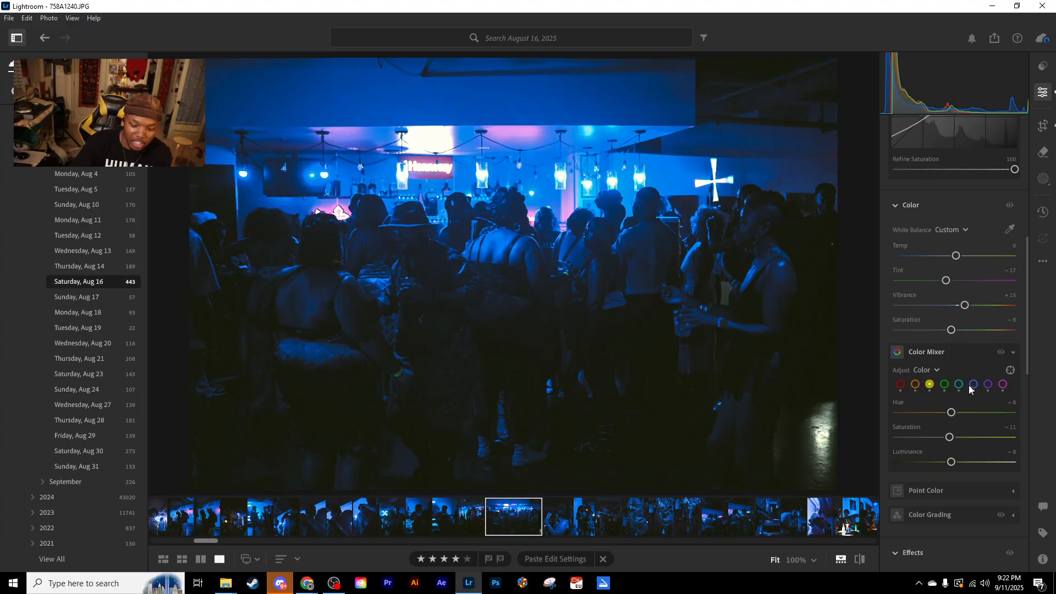
pyautogui.press('\\')
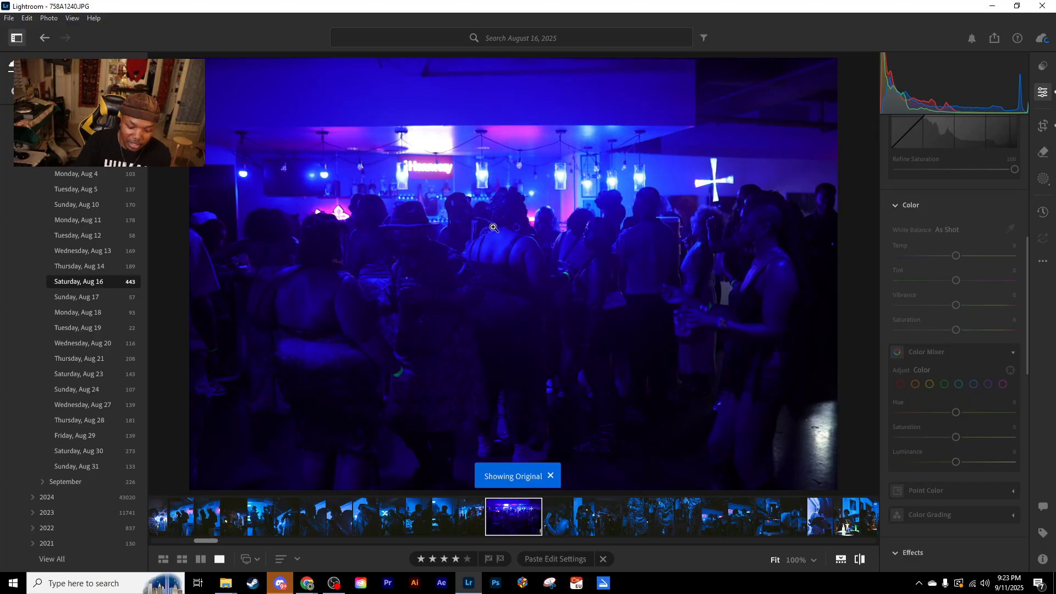
pyautogui.press('\\')
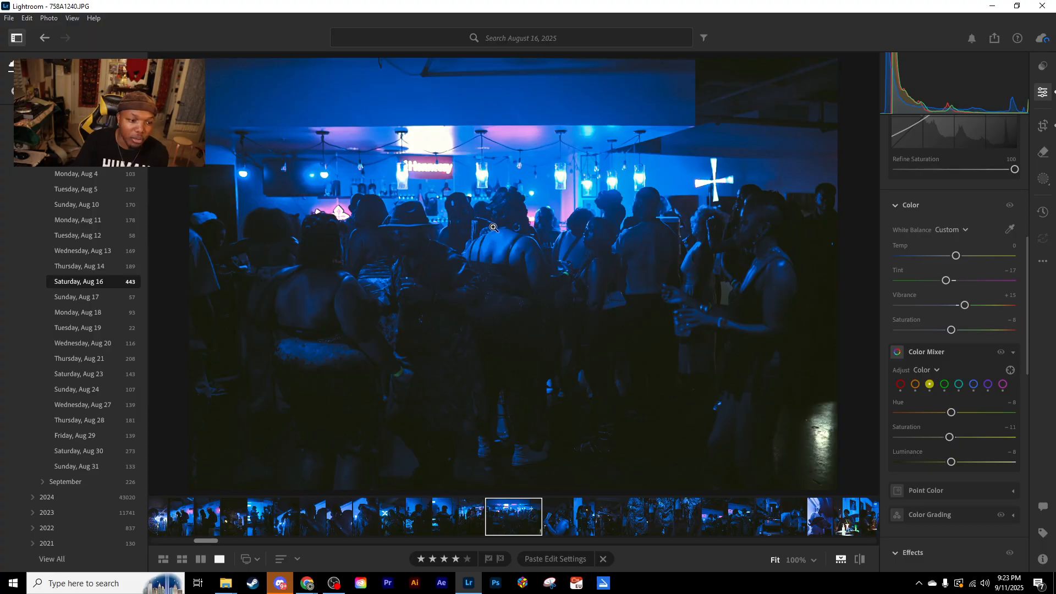
pyautogui.press('\\')
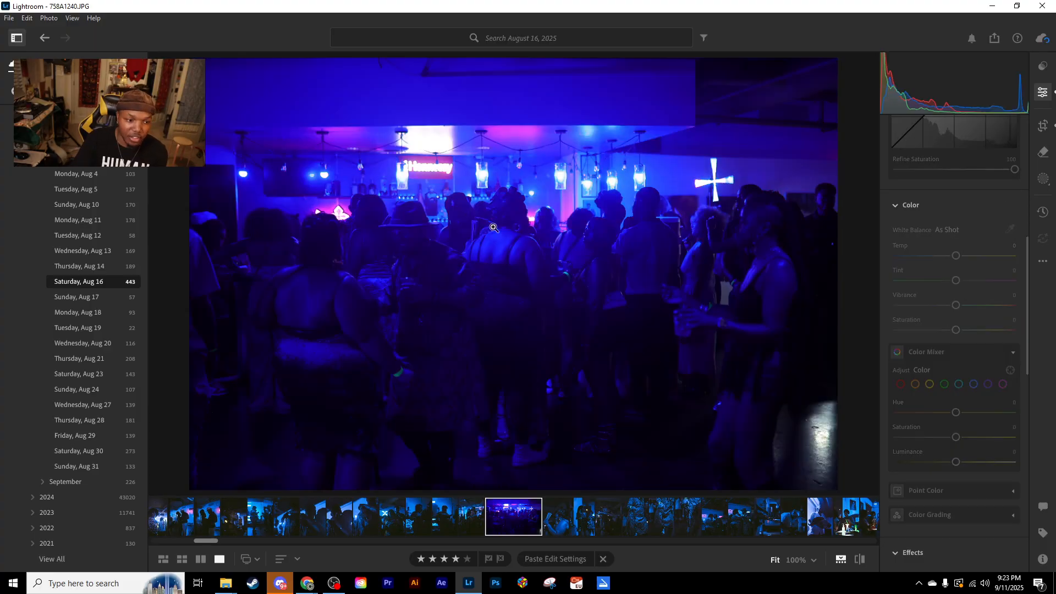
pyautogui.press('\\')
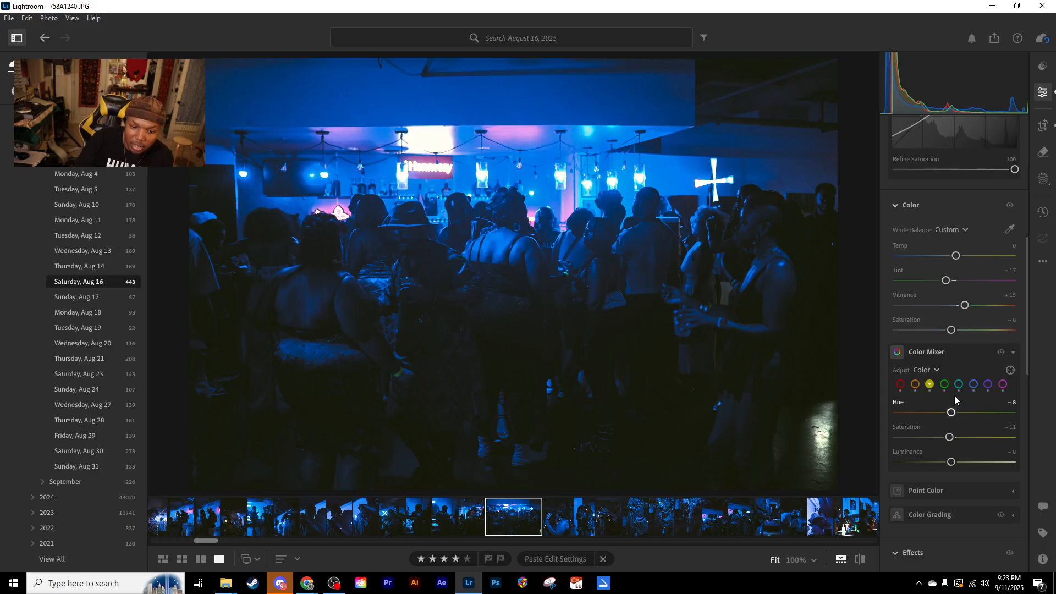
# - Review the bar crowd photo's Color Mixer values for each color from Magenta through to Orange
pyautogui.click(1003, 386)
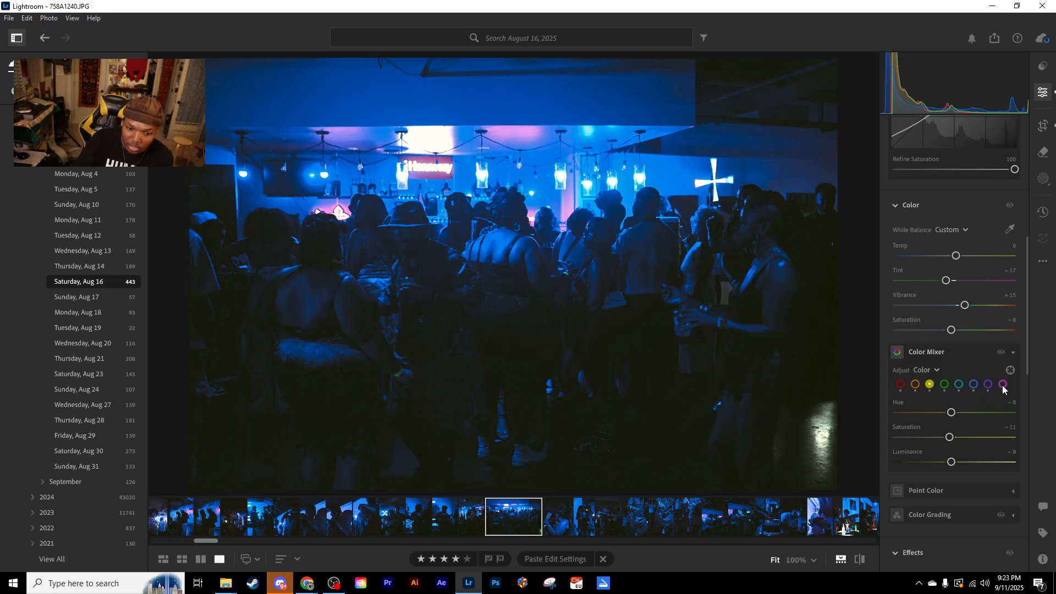
pyautogui.click(987, 385)
pyautogui.click(974, 385)
pyautogui.click(958, 386)
pyautogui.click(945, 387)
pyautogui.click(931, 387)
pyautogui.click(916, 387)
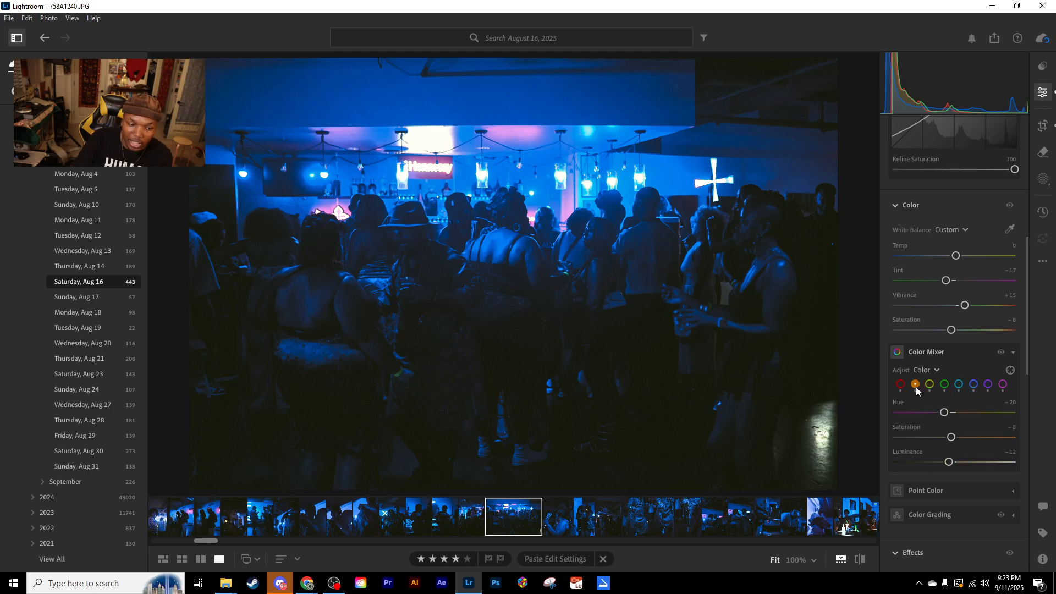
# - Open the ceremony photo of the woman feeding the man in the checked jacket and view its Light settings
pyautogui.moveTo(212, 543); pyautogui.dragTo(648, 541)
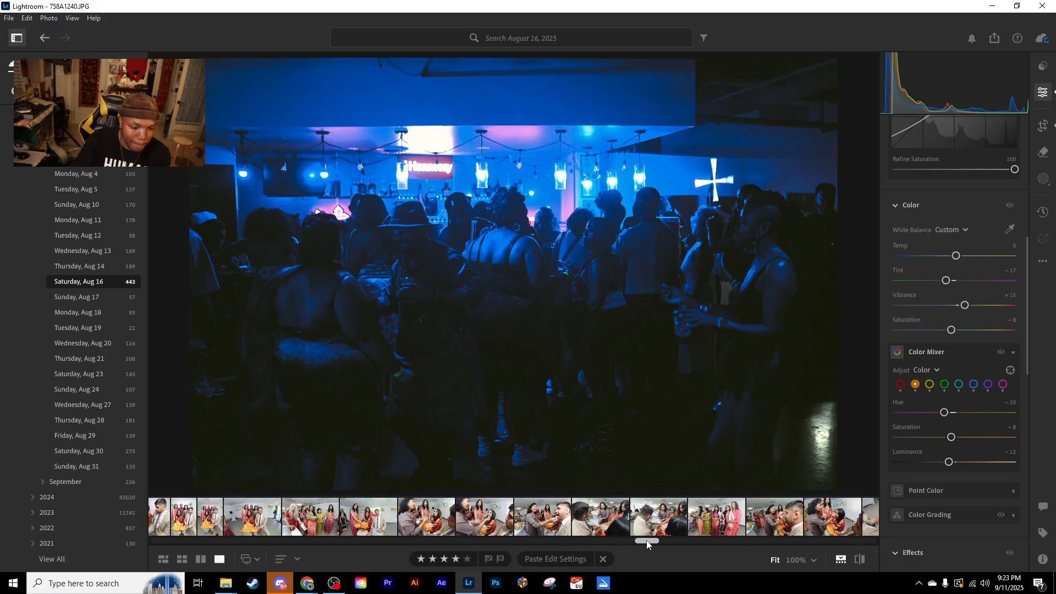
pyautogui.click(538, 524)
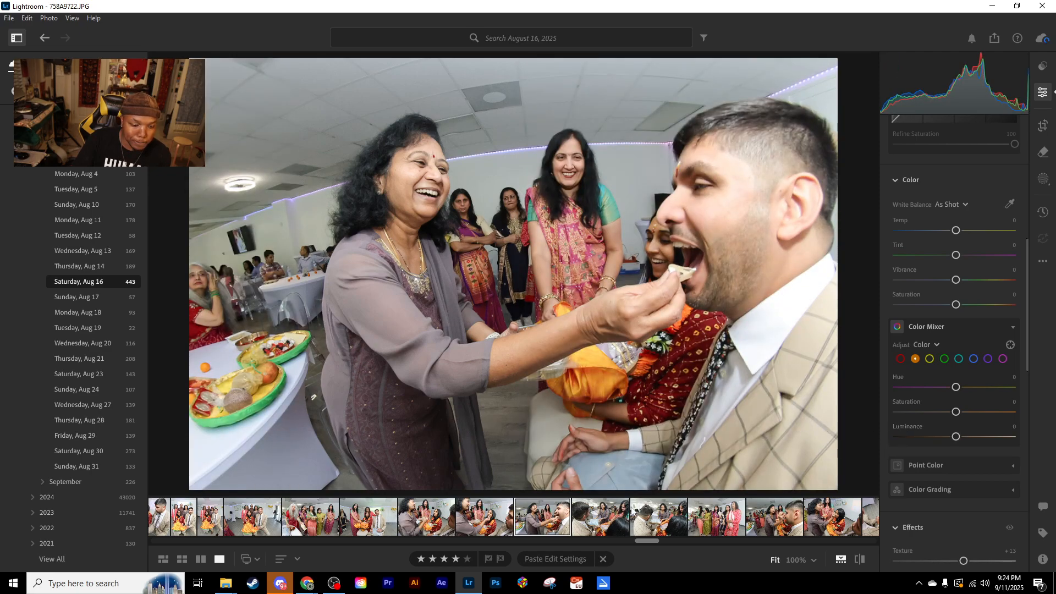
pyautogui.scroll(10, 954, 405)
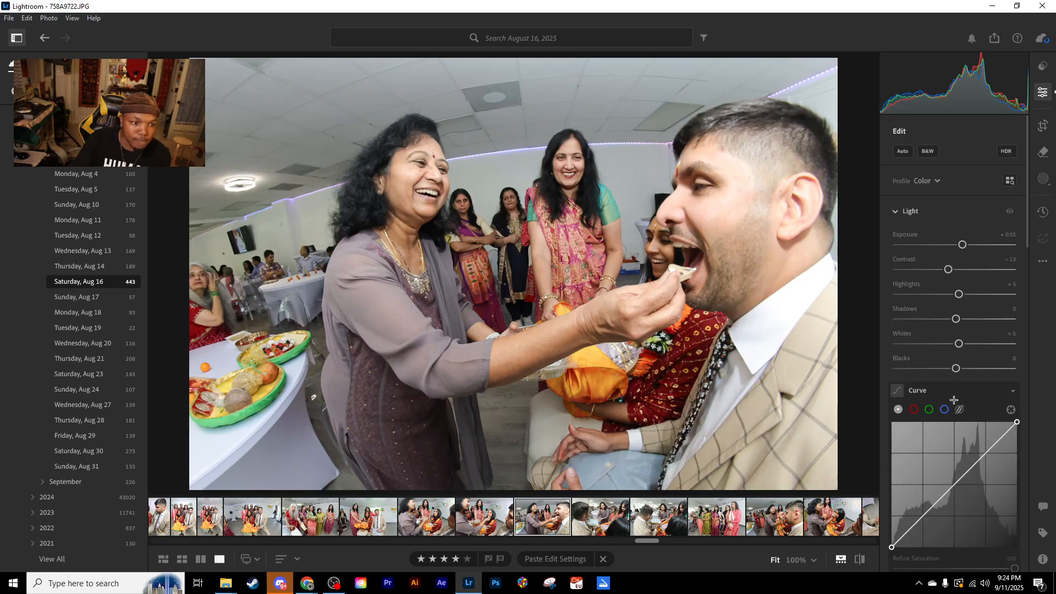
# - Browse further through the August 16 photos, opening the one with the gold BABY balloons
pyautogui.moveTo(651, 543); pyautogui.dragTo(741, 542)
pyautogui.moveTo(748, 541); pyautogui.dragTo(759, 540)
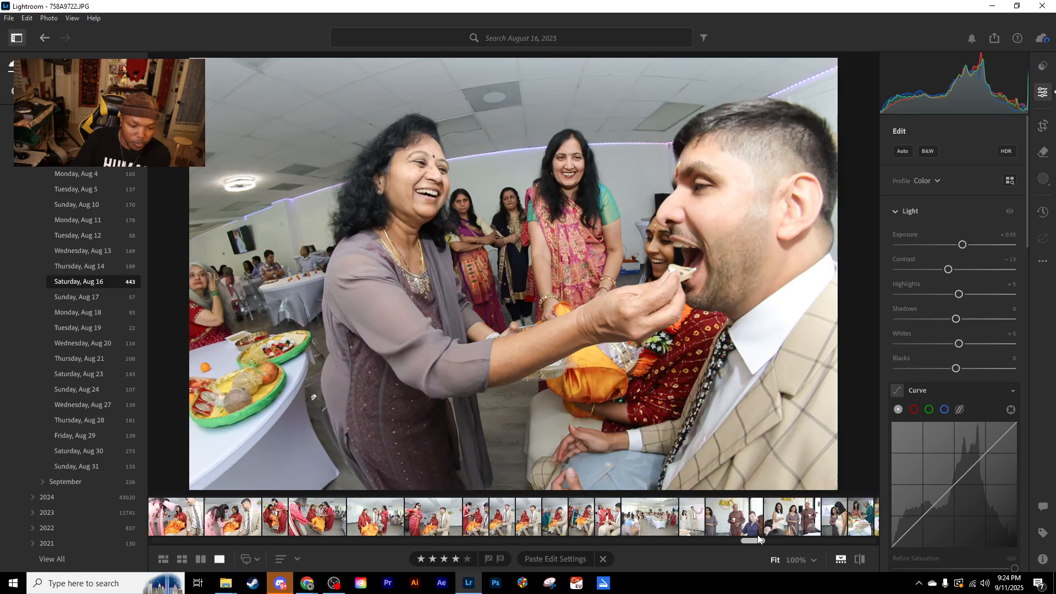
pyautogui.click(758, 534)
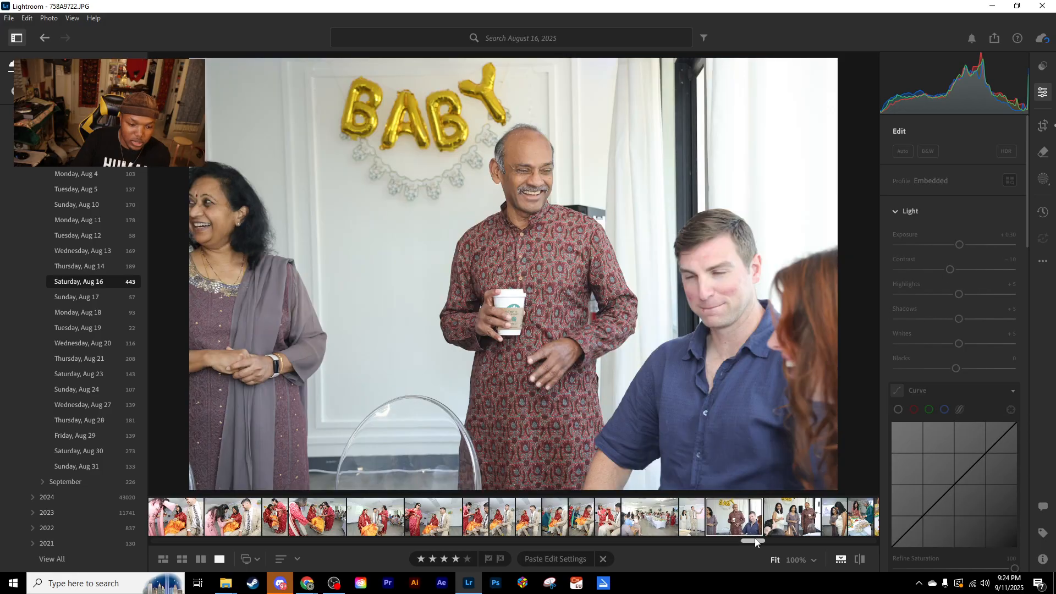
pyautogui.moveTo(755, 544); pyautogui.dragTo(752, 545)
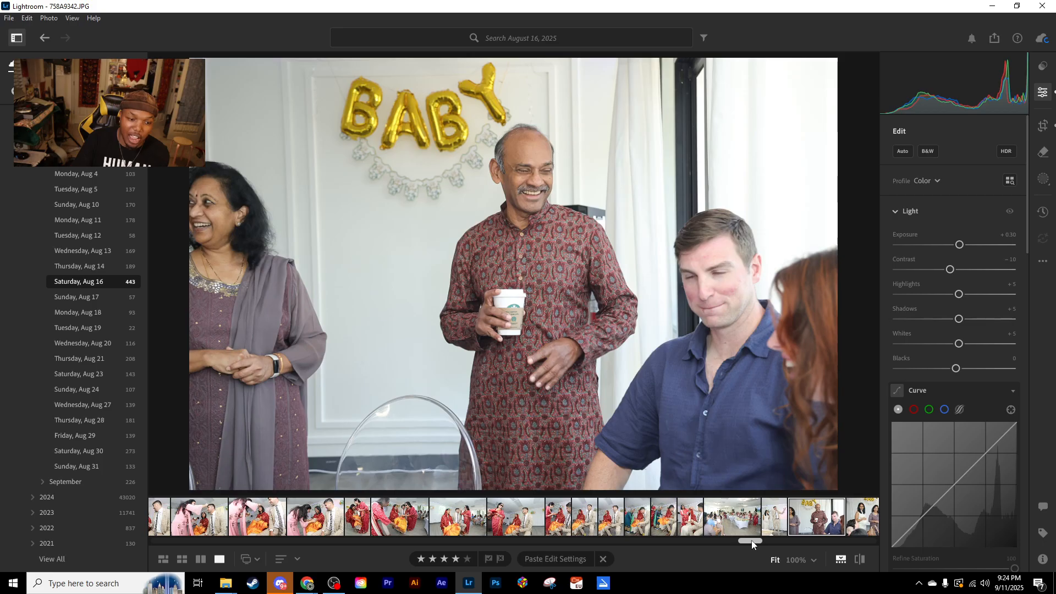
pyautogui.moveTo(754, 544); pyautogui.dragTo(762, 546)
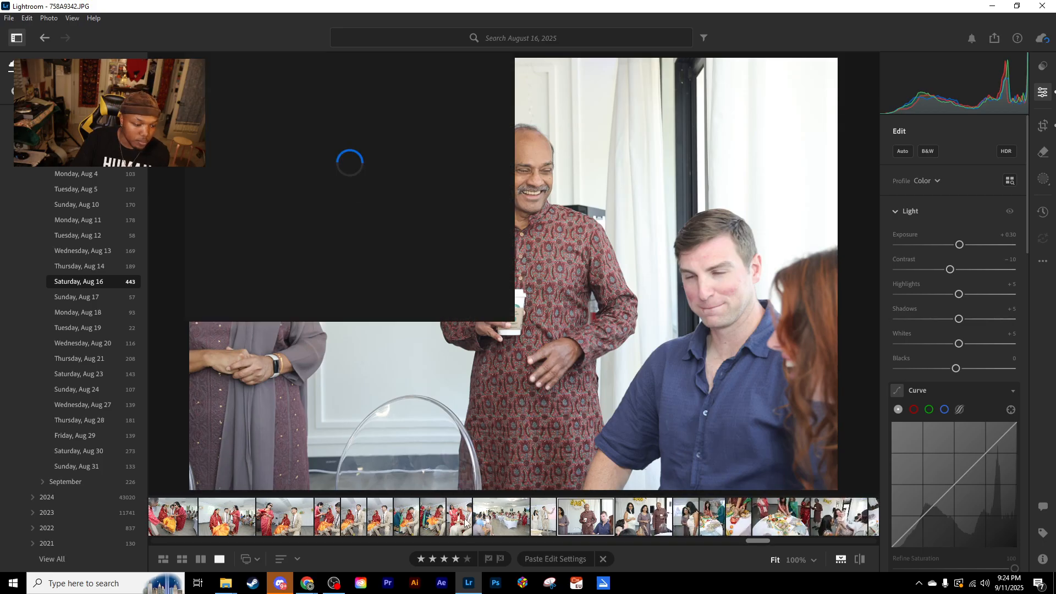
# - Open the portrait photo of the seated woman in the red veil and examine its Light, Color, Effects and Detail settings
pyautogui.click(465, 523)
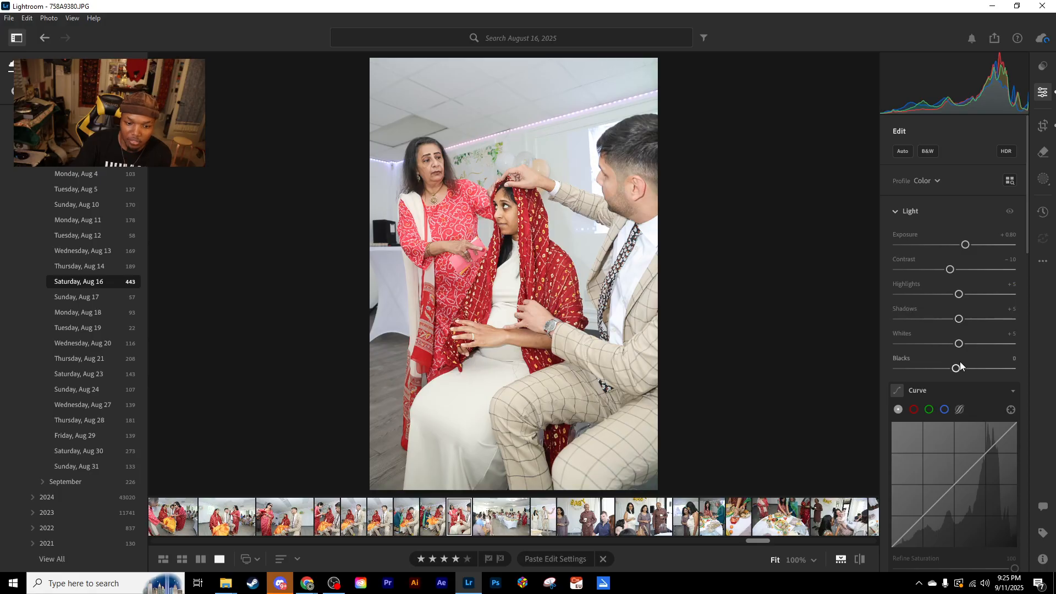
pyautogui.scroll(-10, 961, 365)
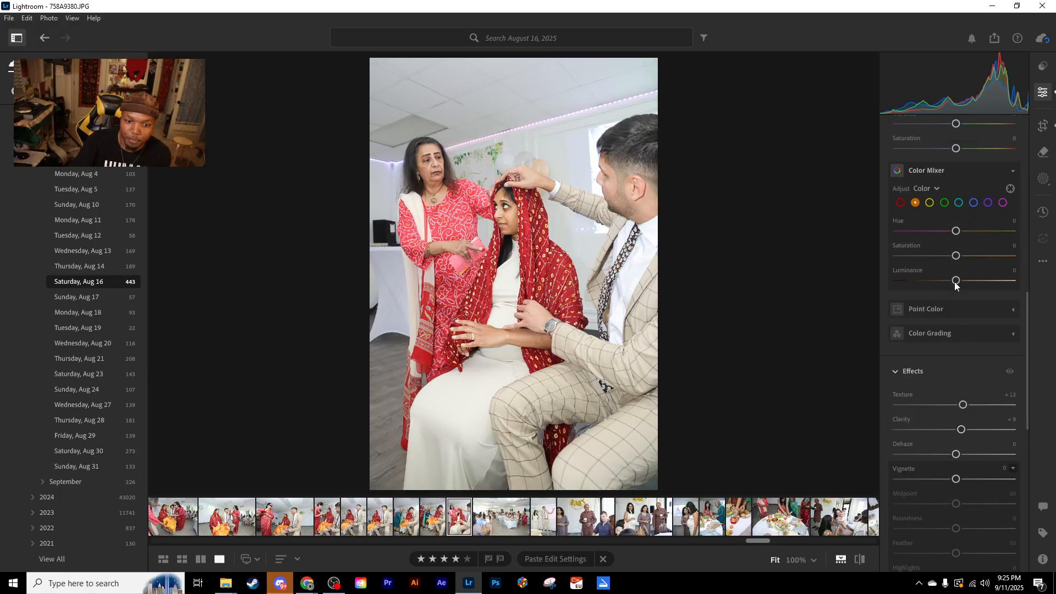
pyautogui.scroll(-3, 995, 207)
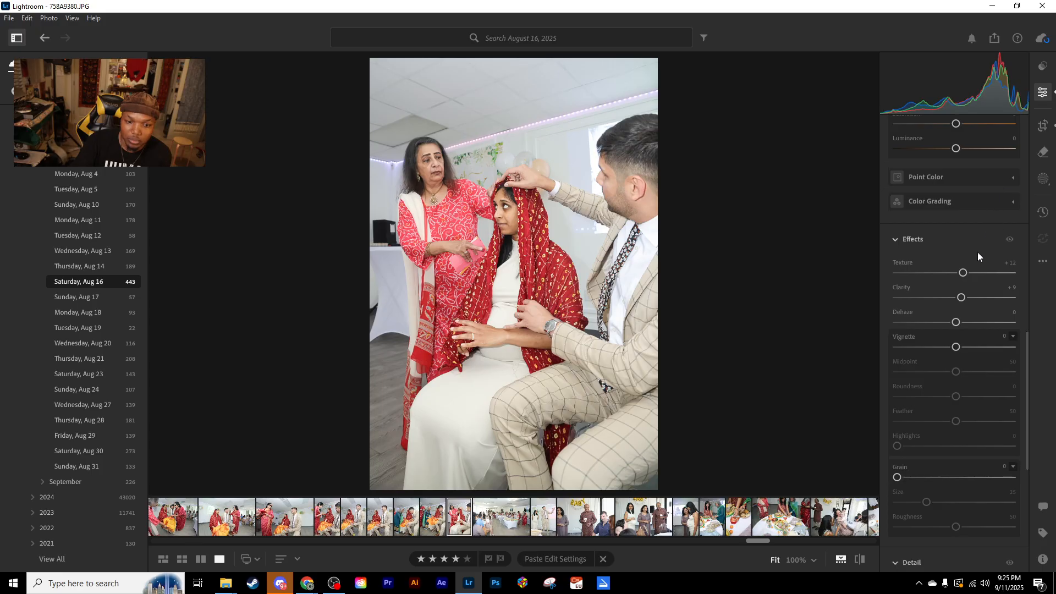
pyautogui.scroll(-6, 964, 289)
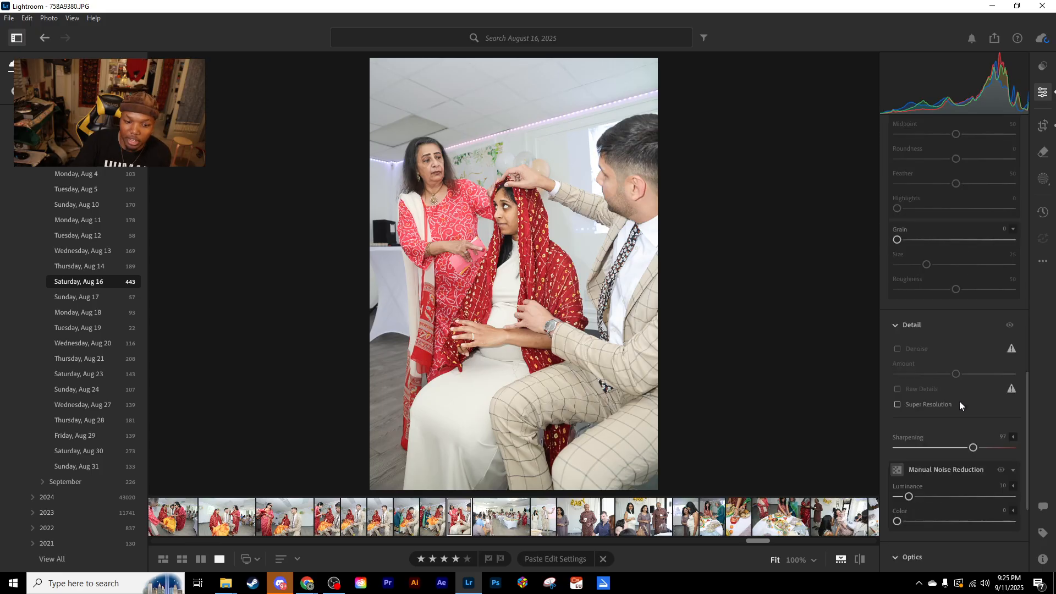
pyautogui.scroll(18, 972, 426)
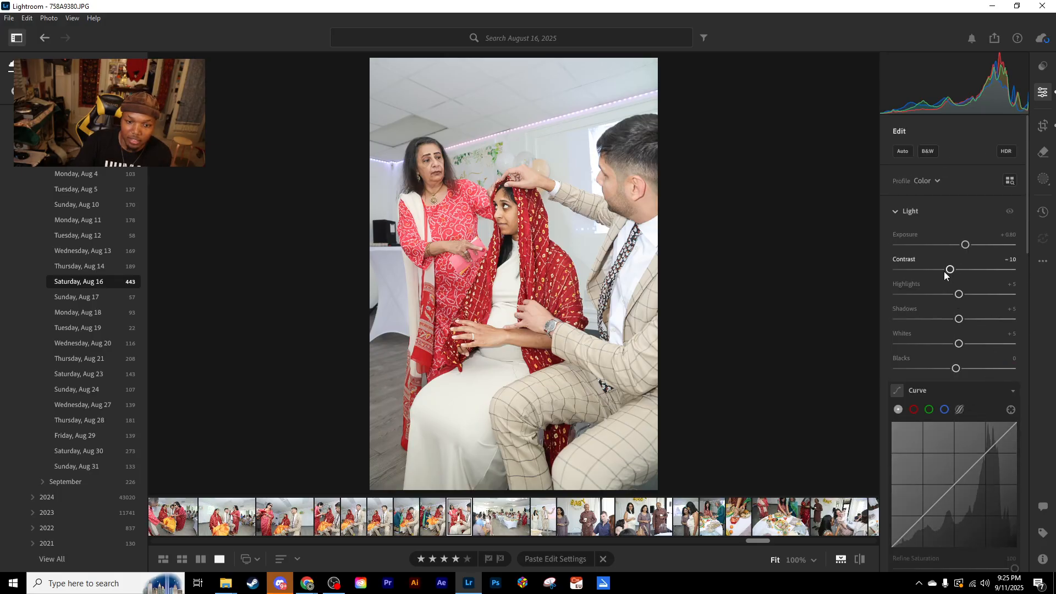
pyautogui.scroll(-5, 960, 254)
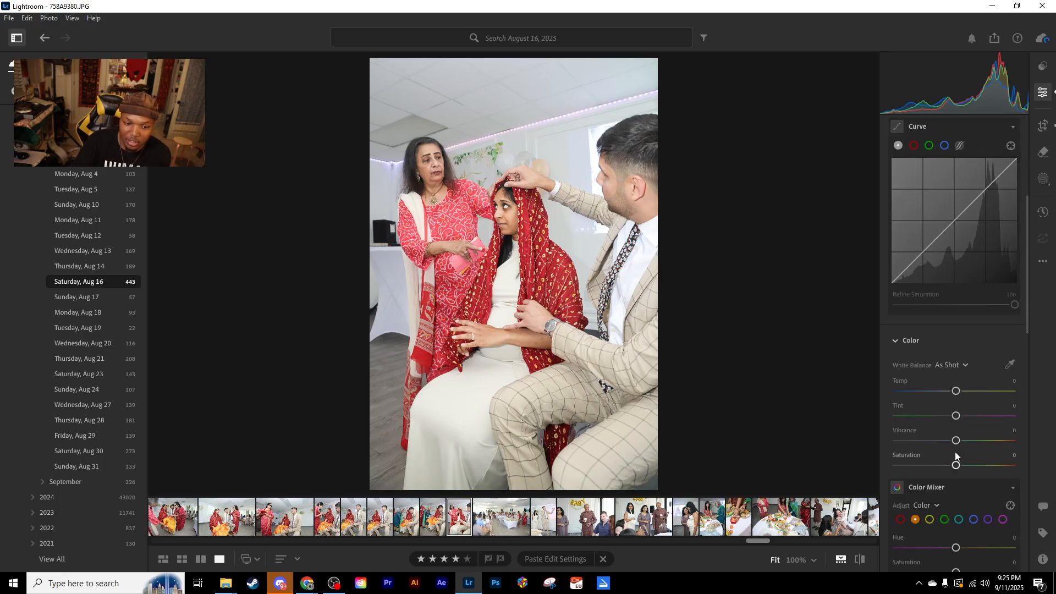
pyautogui.scroll(5, 959, 398)
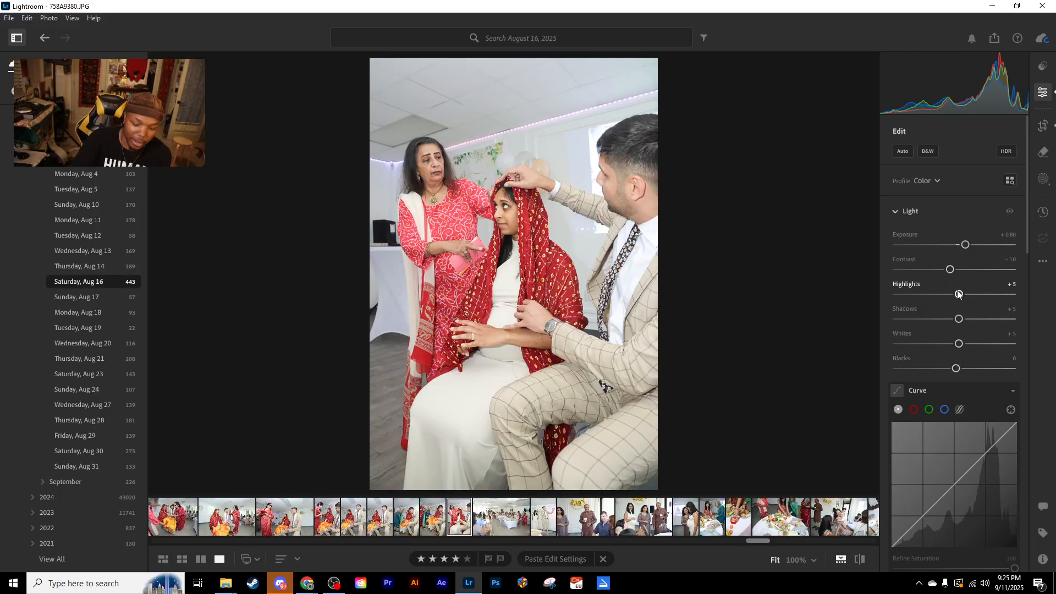
# - Compare the edited red veil photo with its original several times, ending on the edited version
pyautogui.press('\\')
pyautogui.press('\\')
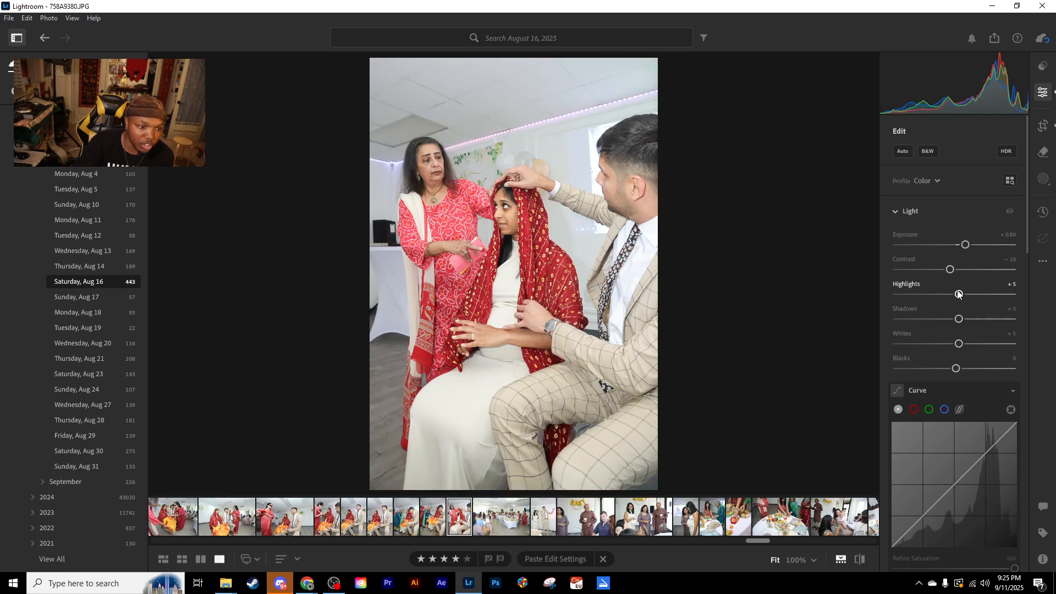
pyautogui.press('\\')
pyautogui.press('\\')
pyautogui.press('\\')
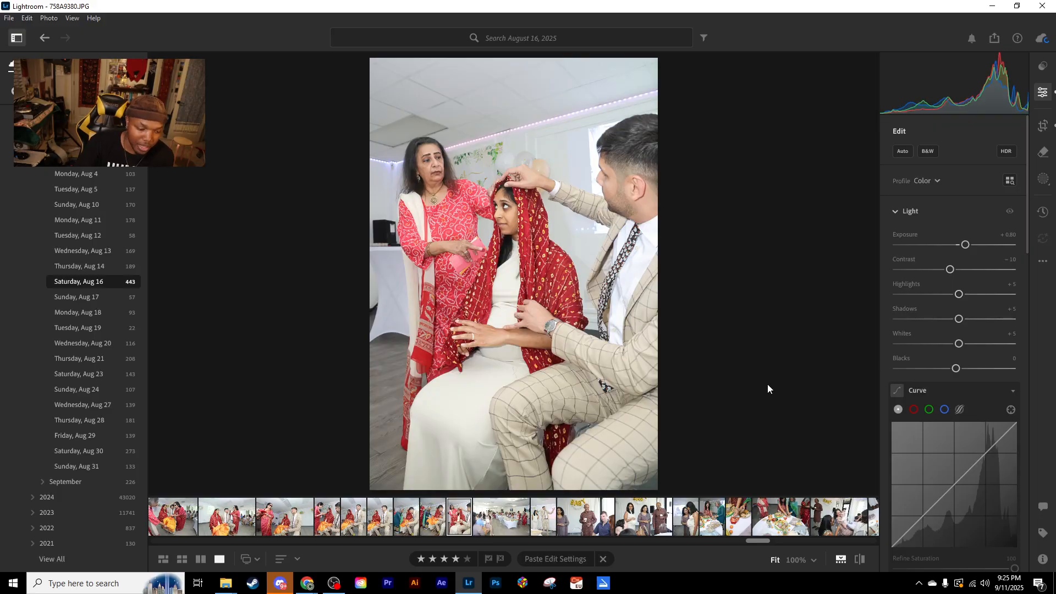
# - Return to the blue-lit bar crowd photo and bring its Color Mixer settings into view
pyautogui.moveTo(756, 542); pyautogui.dragTo(205, 549)
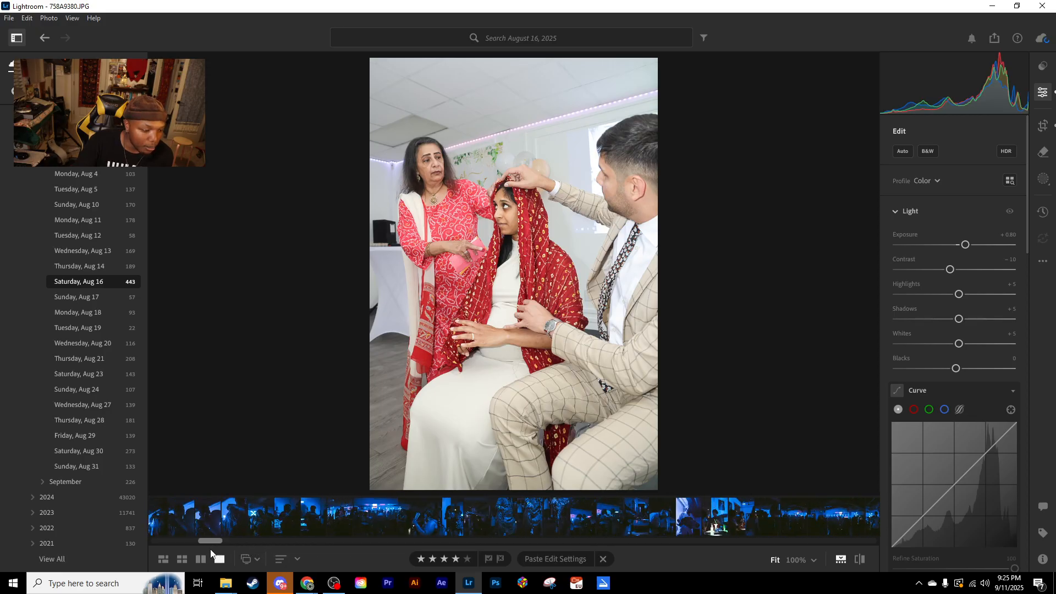
pyautogui.click(397, 524)
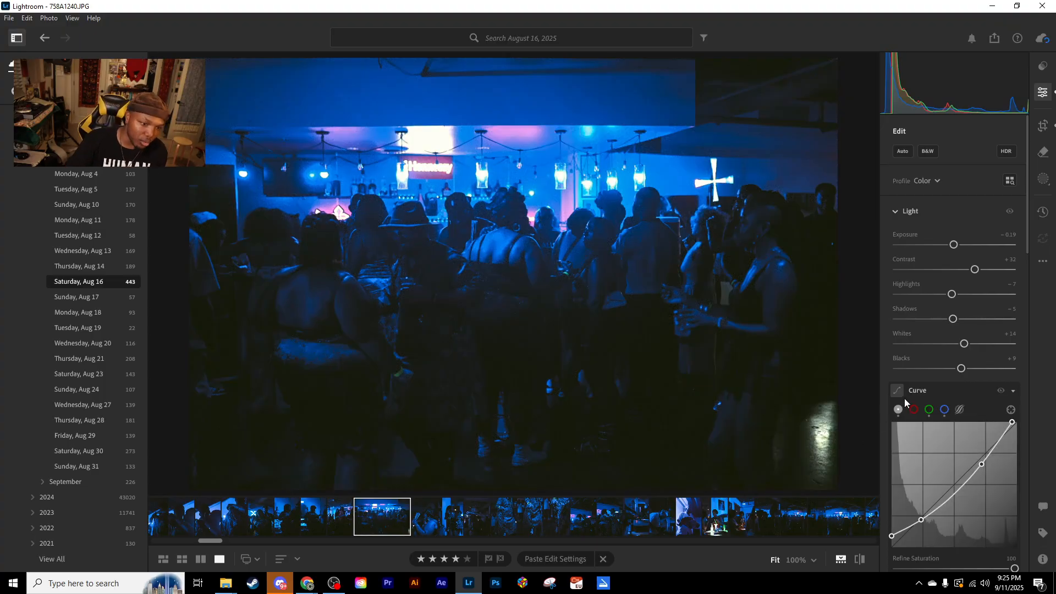
pyautogui.scroll(-8, 957, 396)
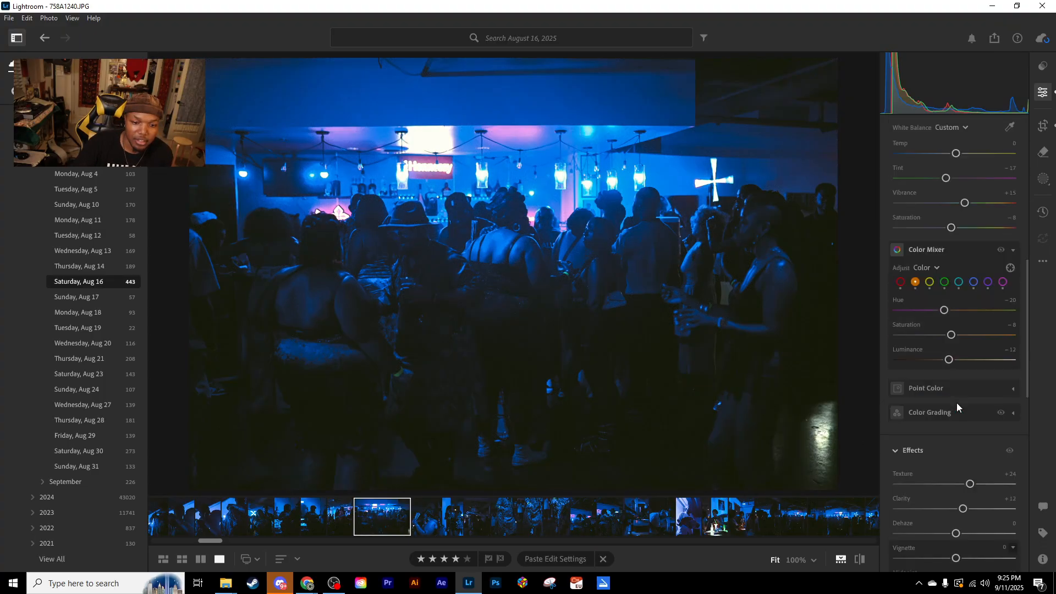
# - Show the Blue values in the Color Mixer and compare the bar crowd photo with its original
pyautogui.click(974, 282)
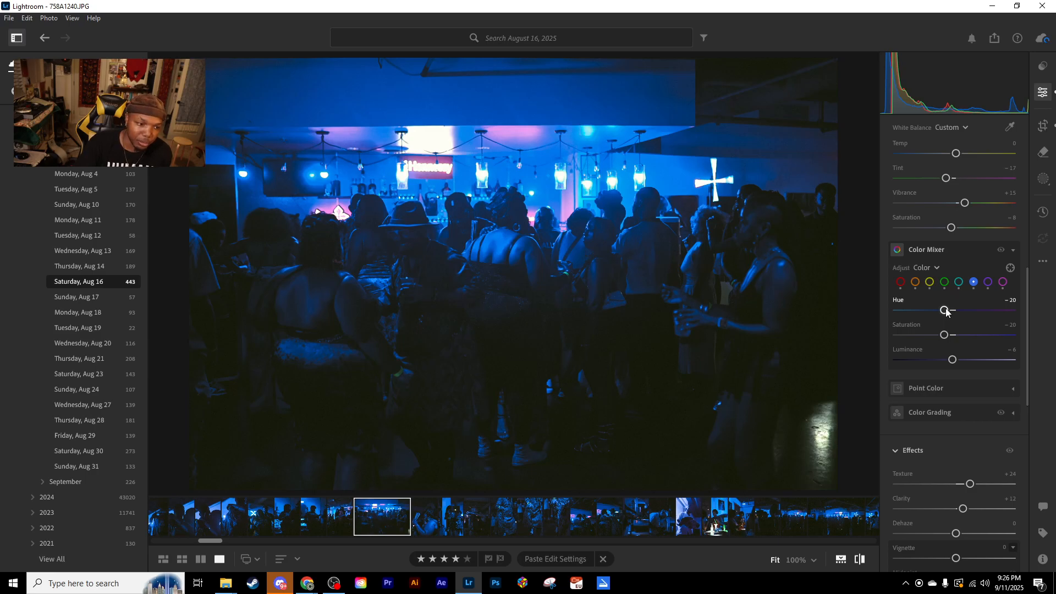
pyautogui.press('\\')
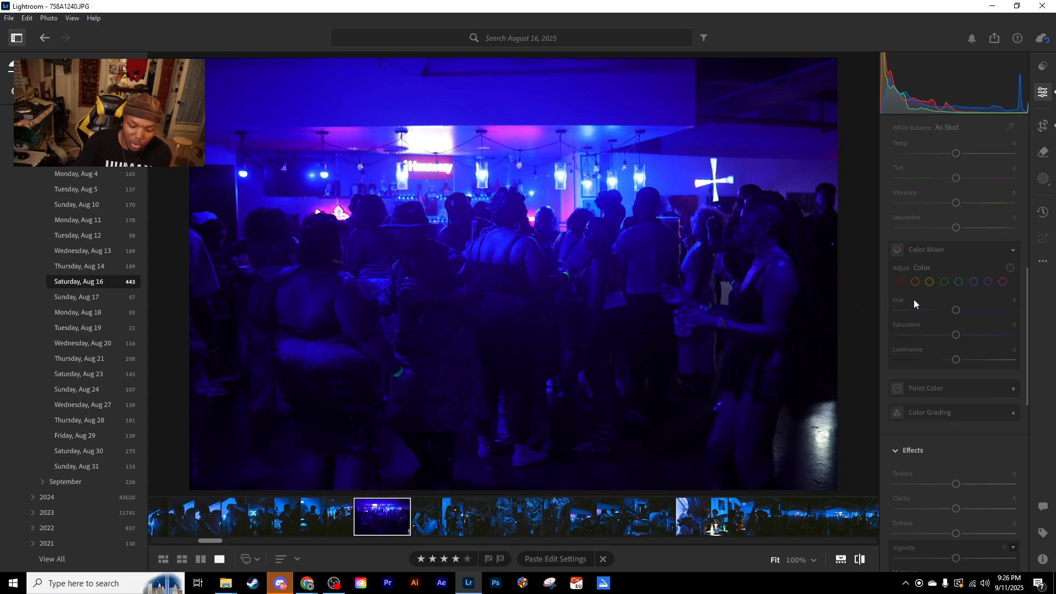
pyautogui.press('\\')
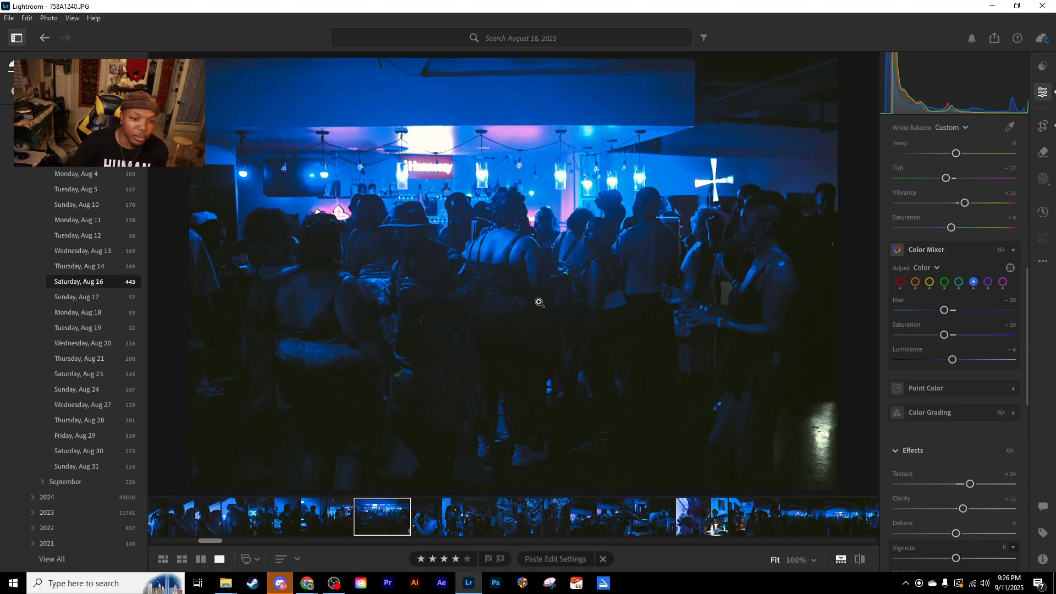
# - Try lowering the Aqua saturation to −75 in the Color Mixer, and undo the change
pyautogui.click(958, 282)
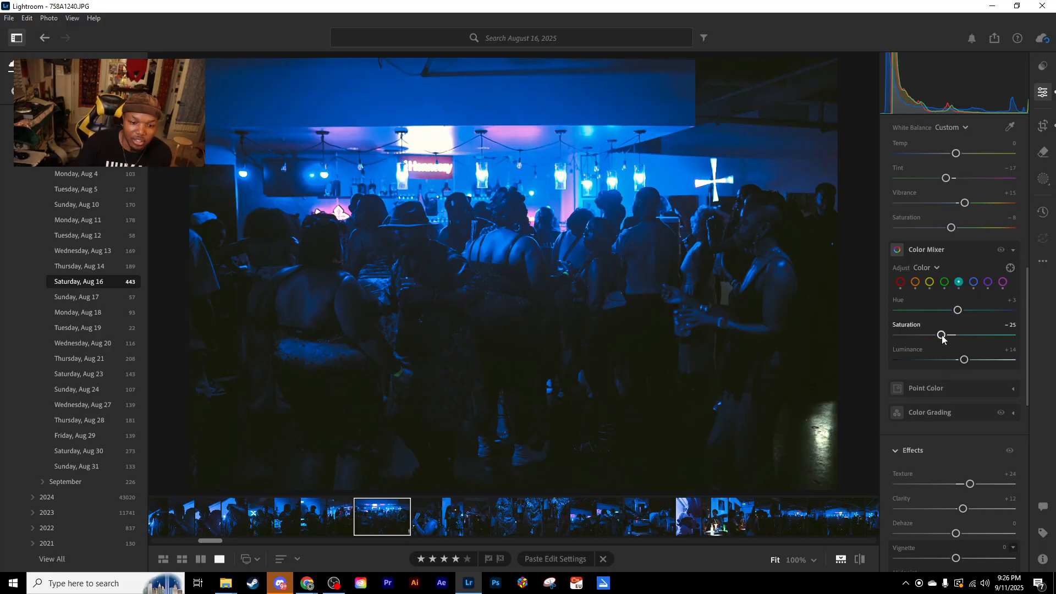
pyautogui.moveTo(943, 336); pyautogui.dragTo(915, 326)
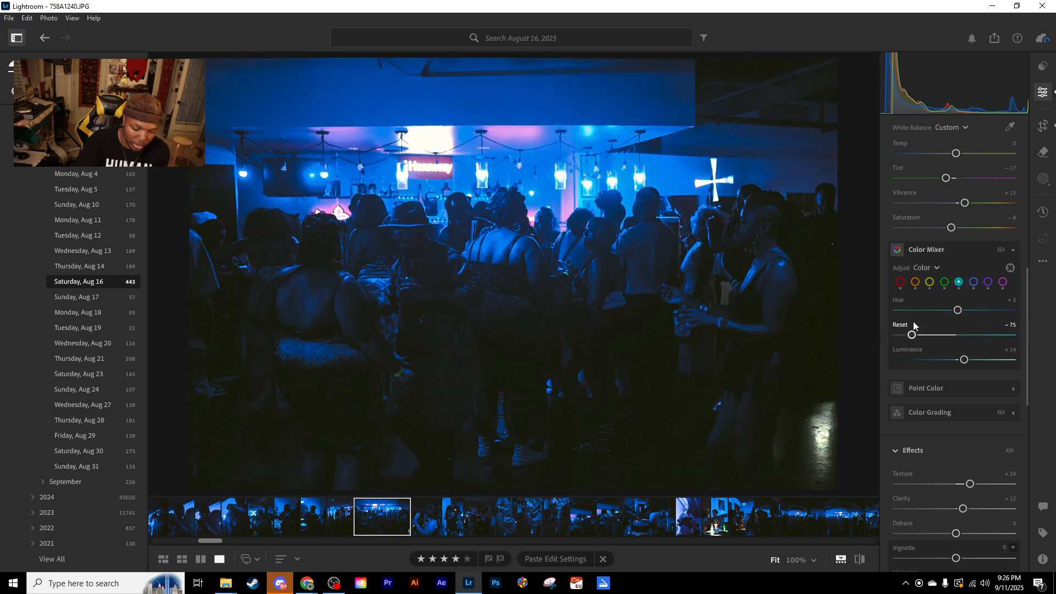
pyautogui.hotkey('ctrl', 'z')
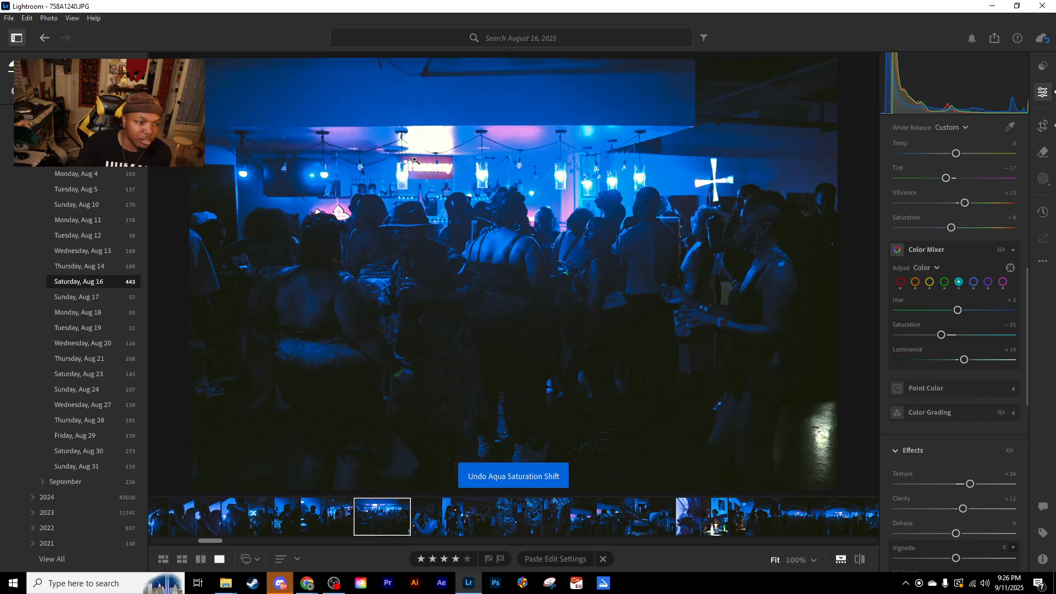
# - Compare the photo with its original, and set the Magenta saturation to −33 in the Color Mixer
pyautogui.press('\\')
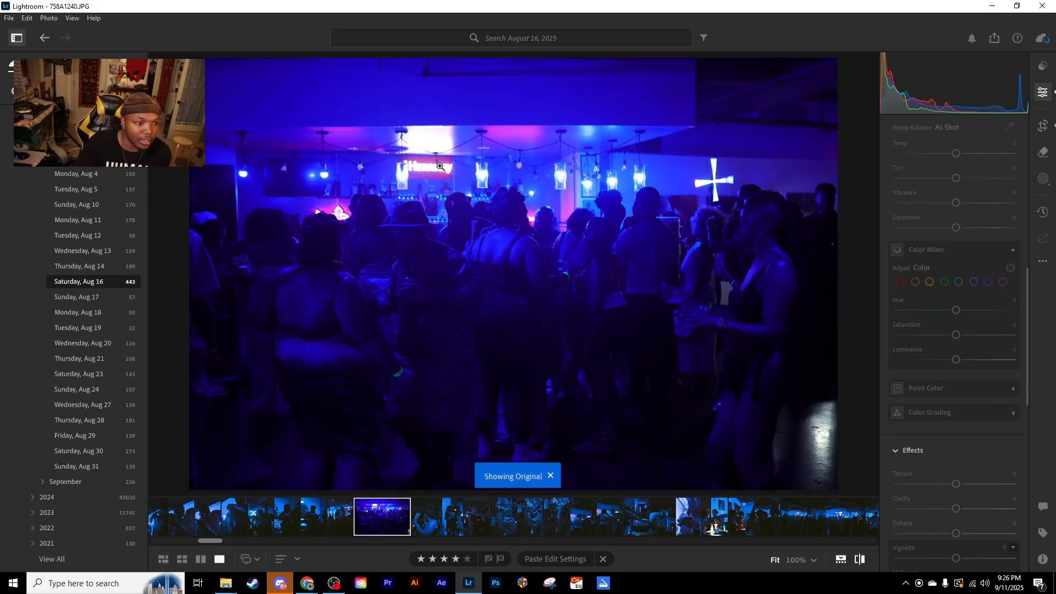
pyautogui.press('\\')
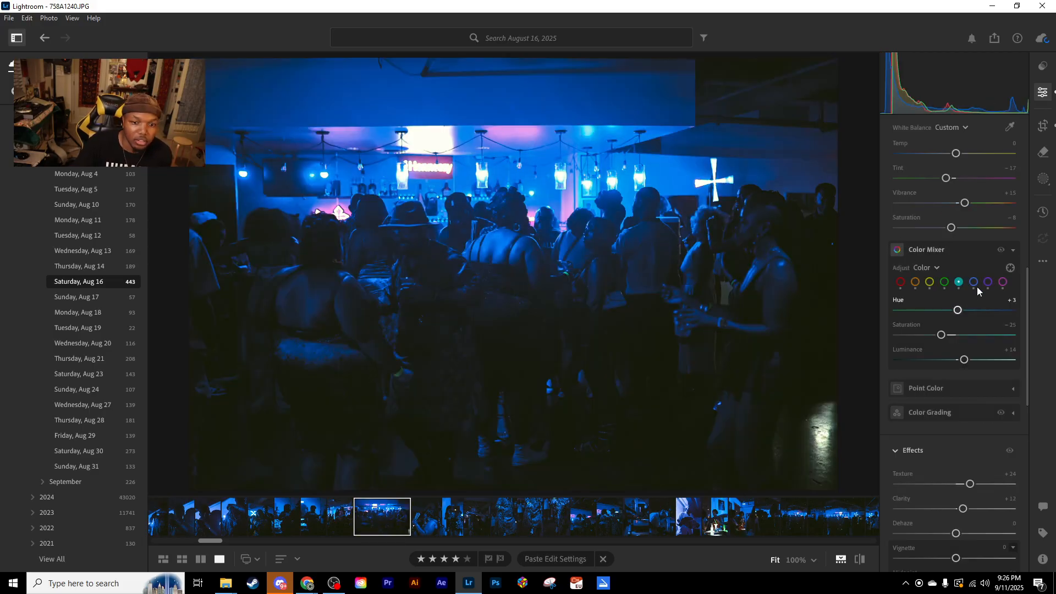
pyautogui.click(1003, 282)
pyautogui.moveTo(942, 336); pyautogui.dragTo(939, 337)
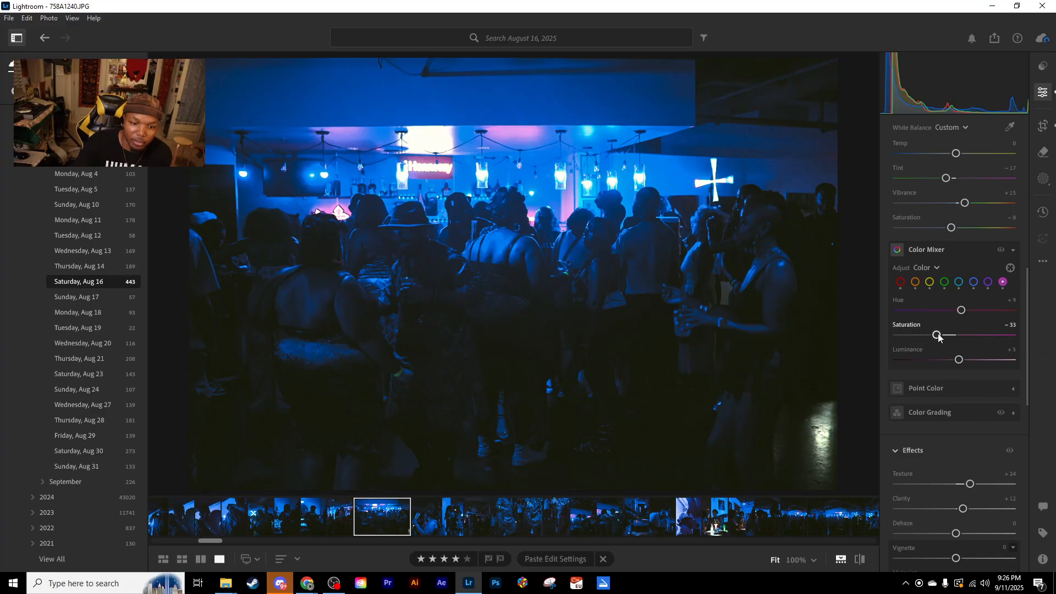
# - Review the Purple, Red and Orange values in the bar crowd photo's Color Mixer
pyautogui.click(989, 282)
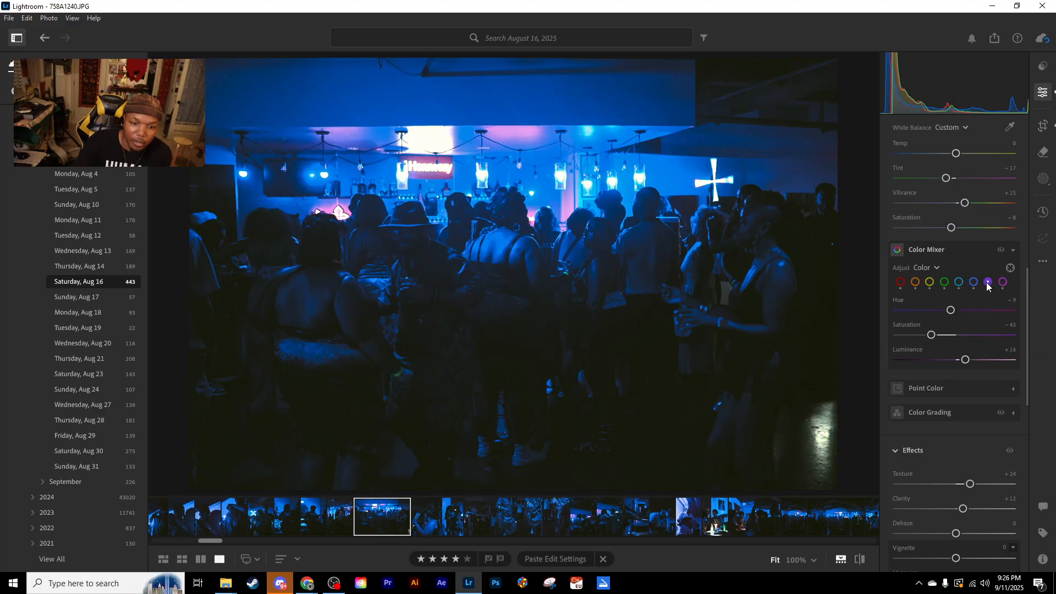
pyautogui.click(901, 283)
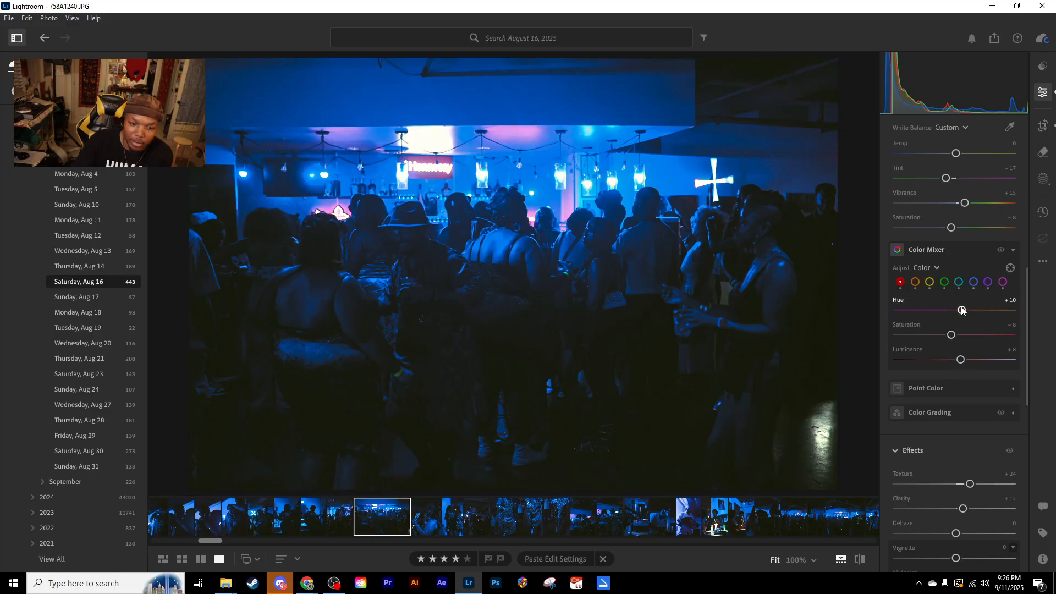
pyautogui.click(915, 282)
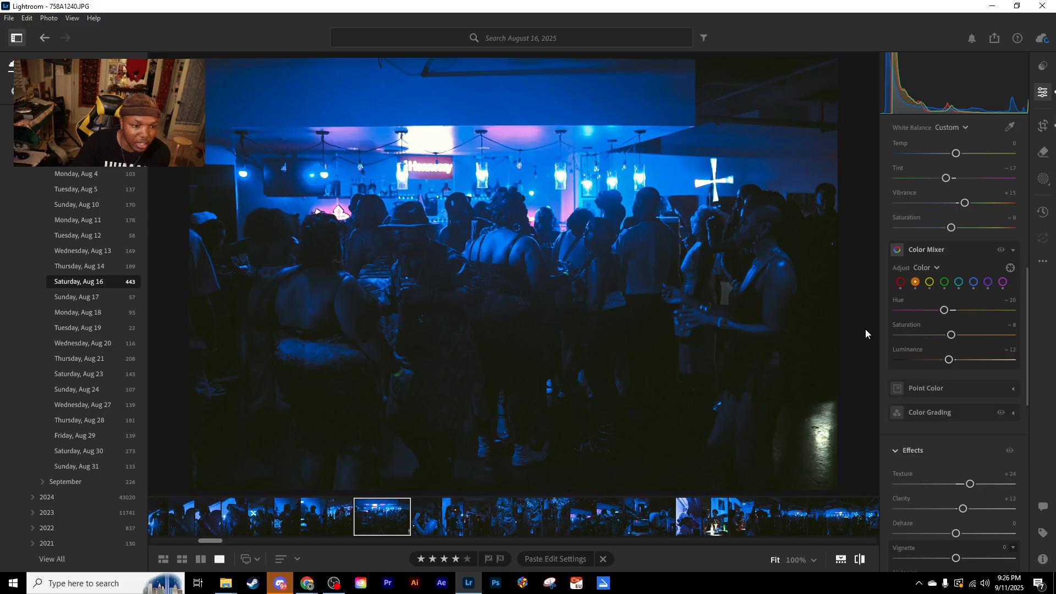
# - Compare the edited photo with its original again, and set the Magenta saturation to −38
pyautogui.press('\\')
pyautogui.press('\\')
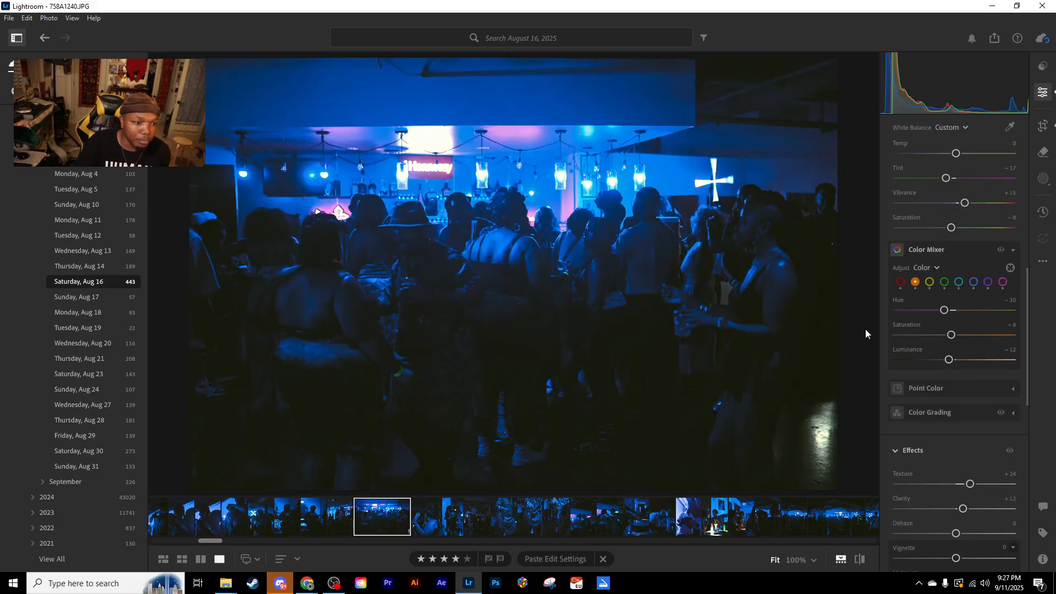
pyautogui.click(1001, 282)
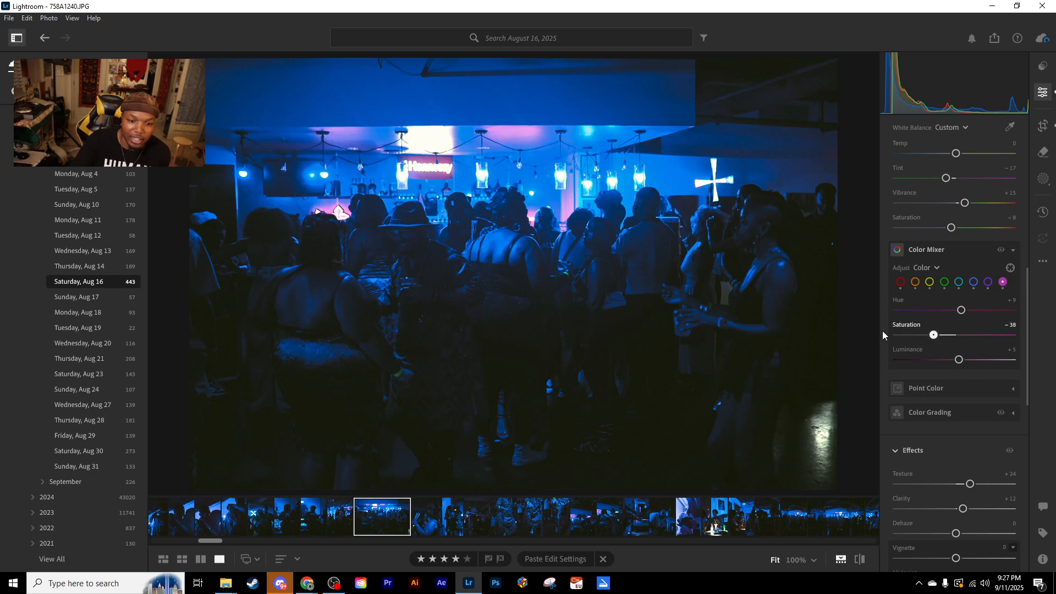
# - Try lowering the Purple saturation to −100 in the Color Mixer, and undo the change
pyautogui.click(988, 282)
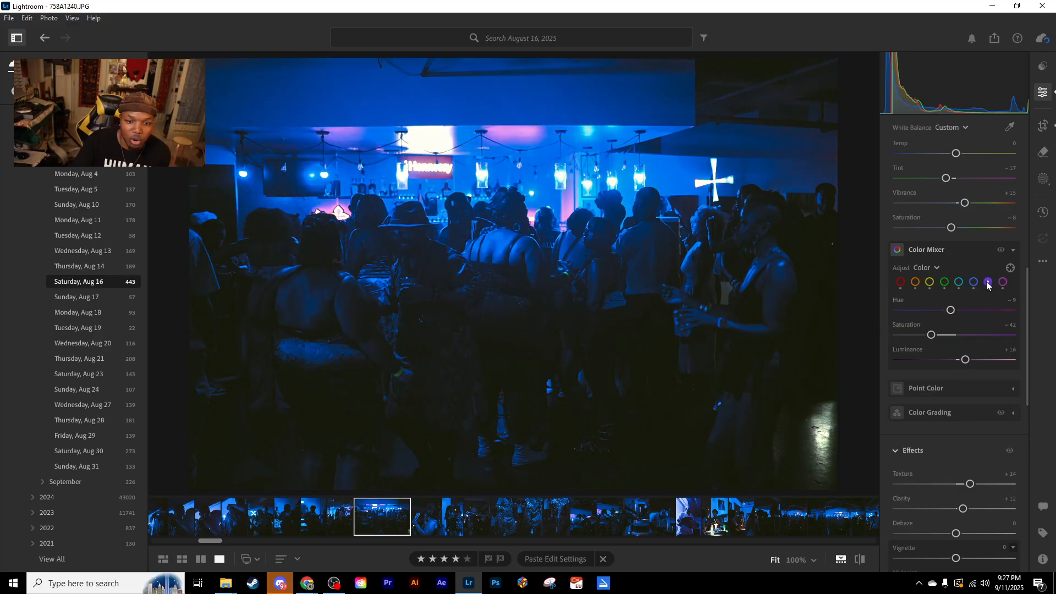
pyautogui.moveTo(930, 334); pyautogui.dragTo(853, 343)
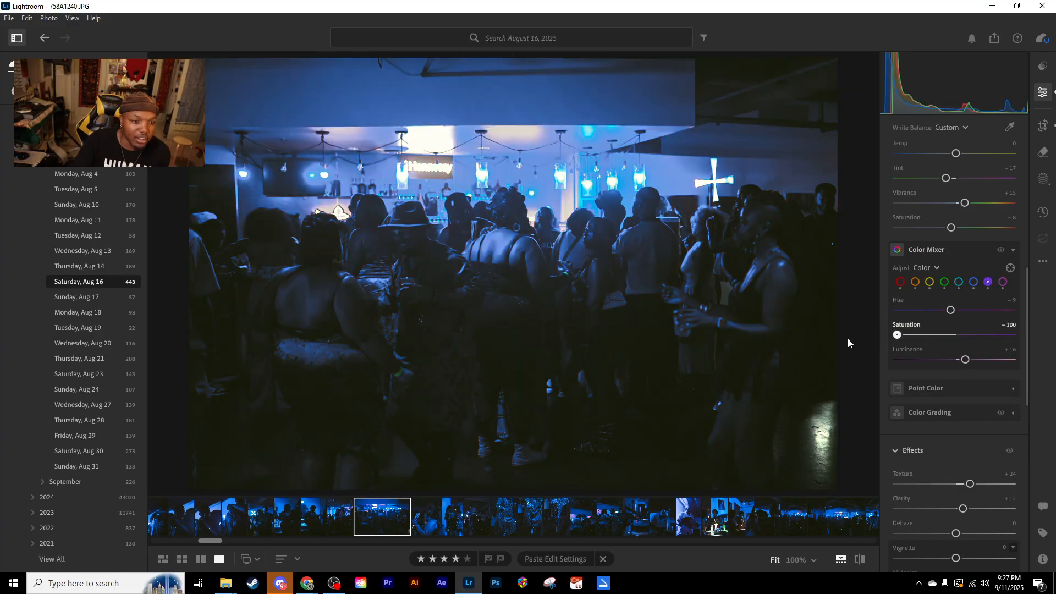
pyautogui.hotkey('ctrl', 'z')
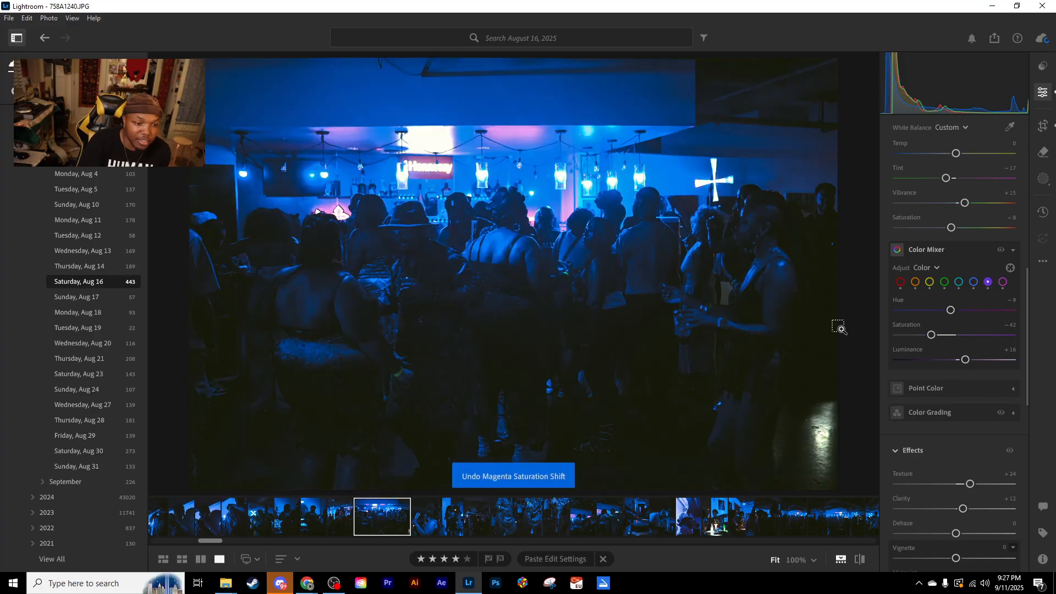
pyautogui.hotkey('ctrl', 'z')
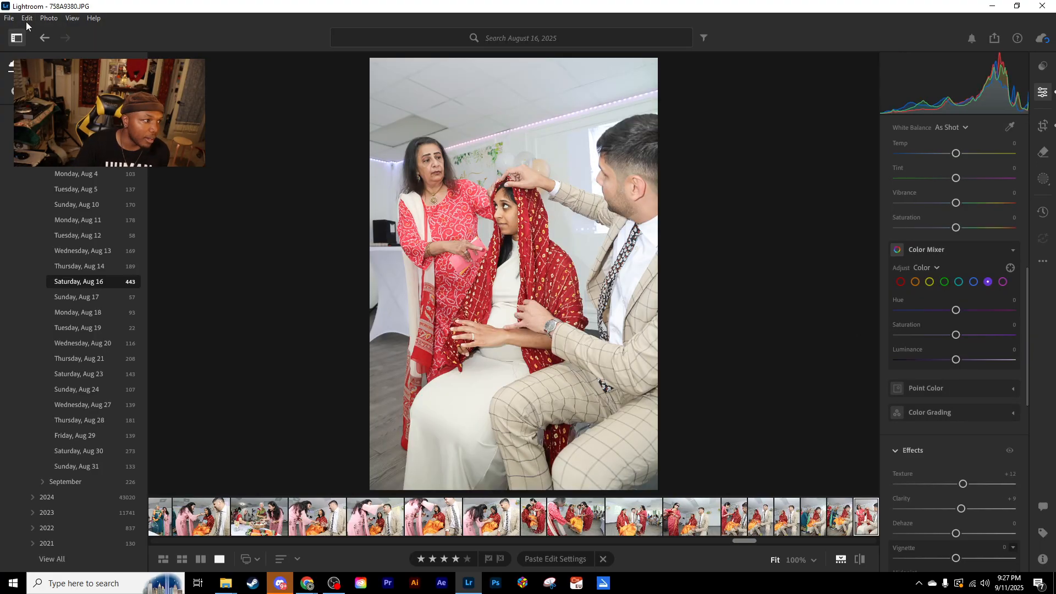
pyautogui.click(27, 18)
pyautogui.click(48, 38)
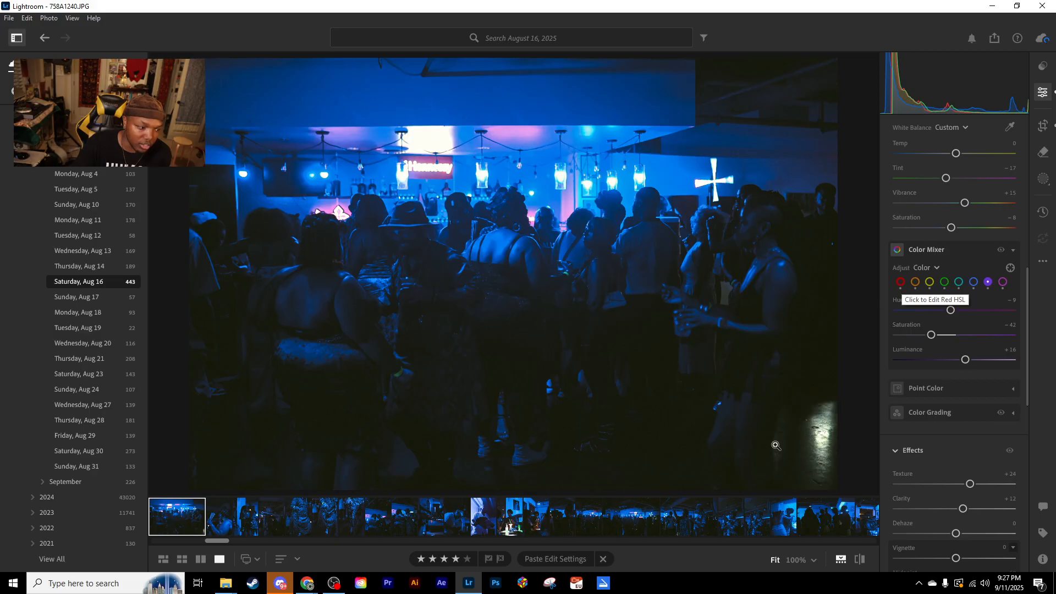
# - Browse the edited DJ and dancing couple photos in the filmstrip, and open the embracing couple photo 758A1573.JPG
pyautogui.moveTo(217, 541)
pyautogui.mouseDown()
pyautogui.moveTo(236, 542)
pyautogui.moveTo(199, 543)
pyautogui.mouseUp()
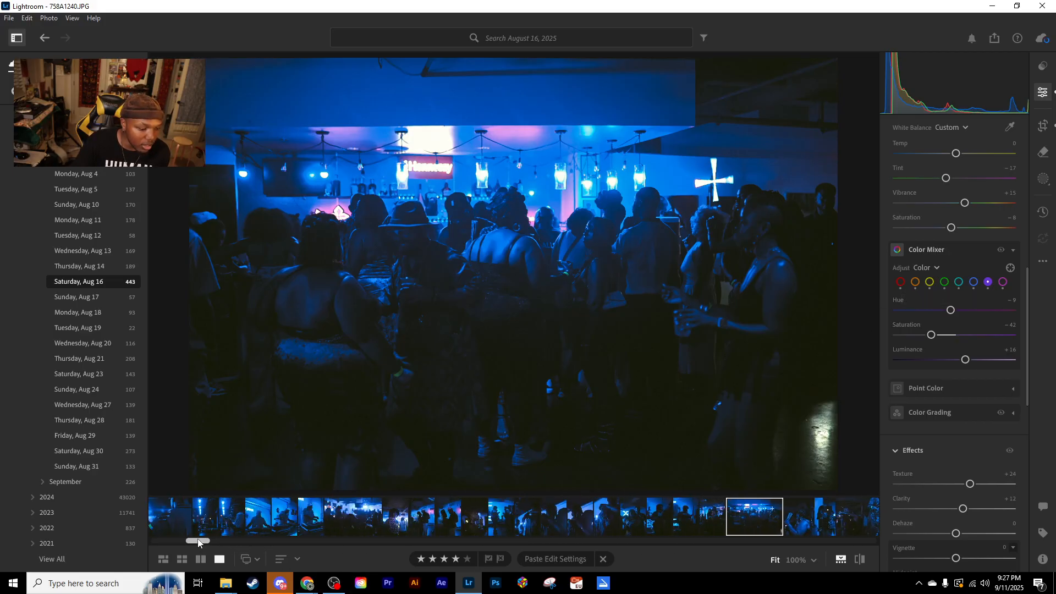
pyautogui.click(398, 520)
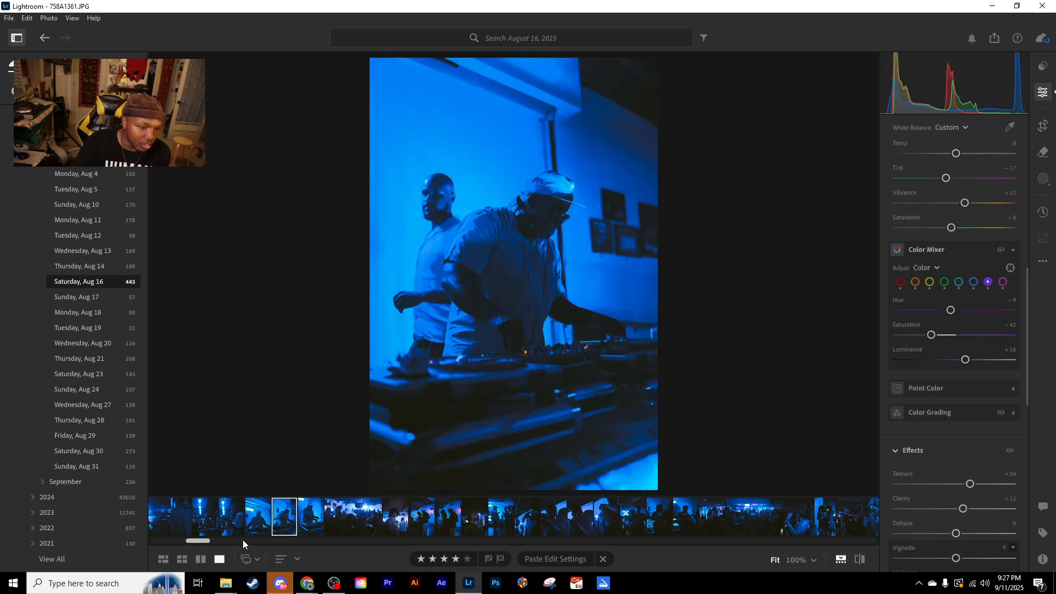
pyautogui.moveTo(201, 540); pyautogui.dragTo(175, 540)
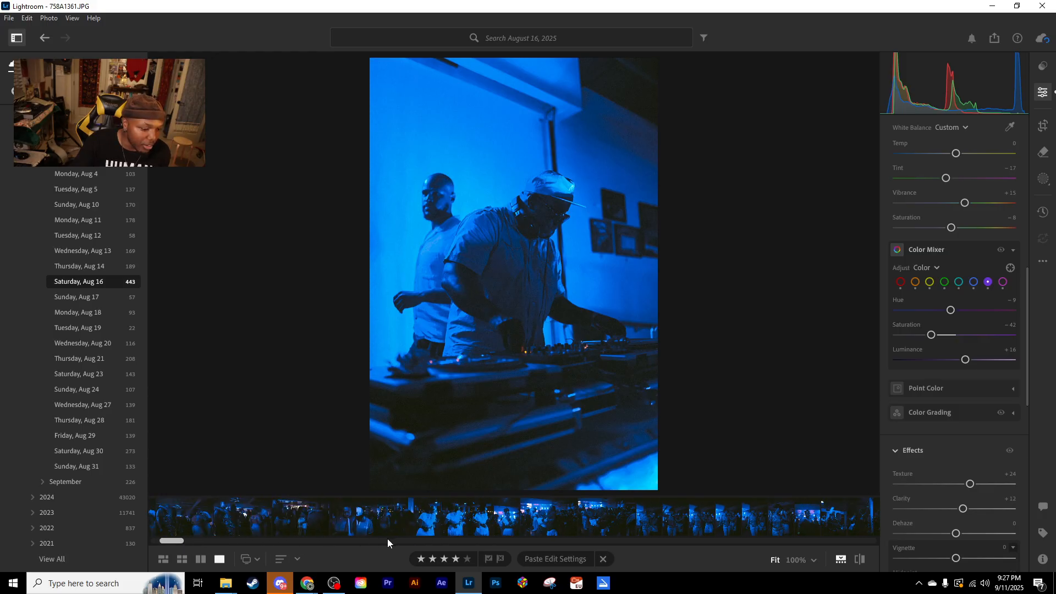
pyautogui.click(457, 522)
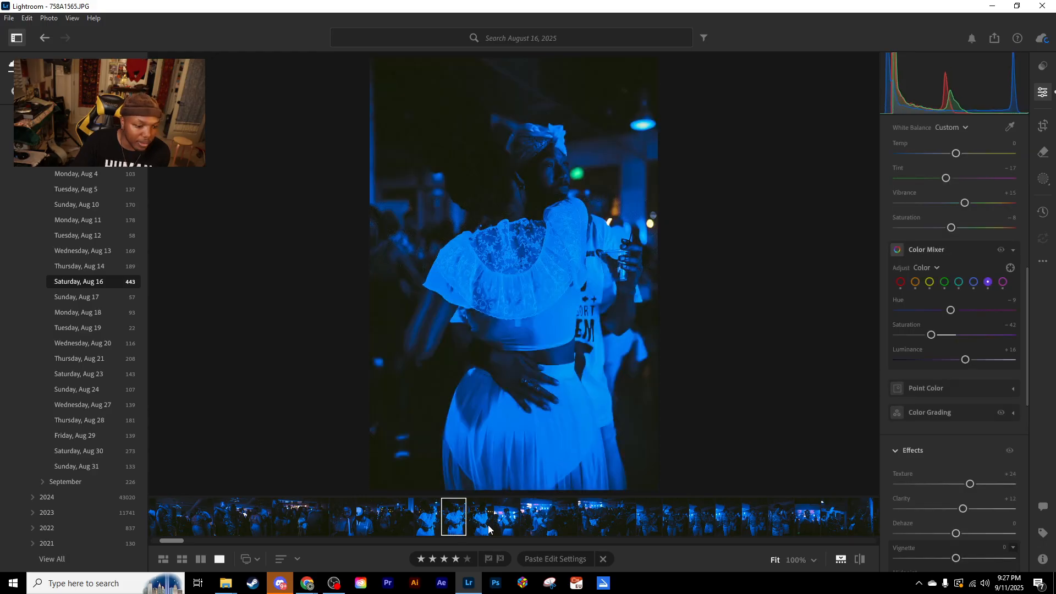
pyautogui.click(489, 527)
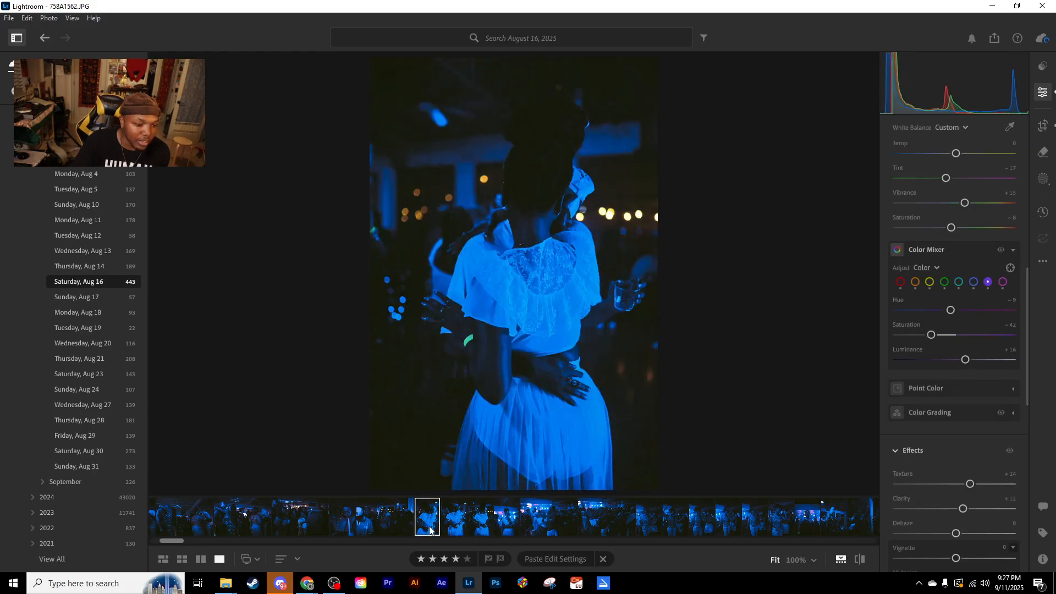
pyautogui.click(420, 526)
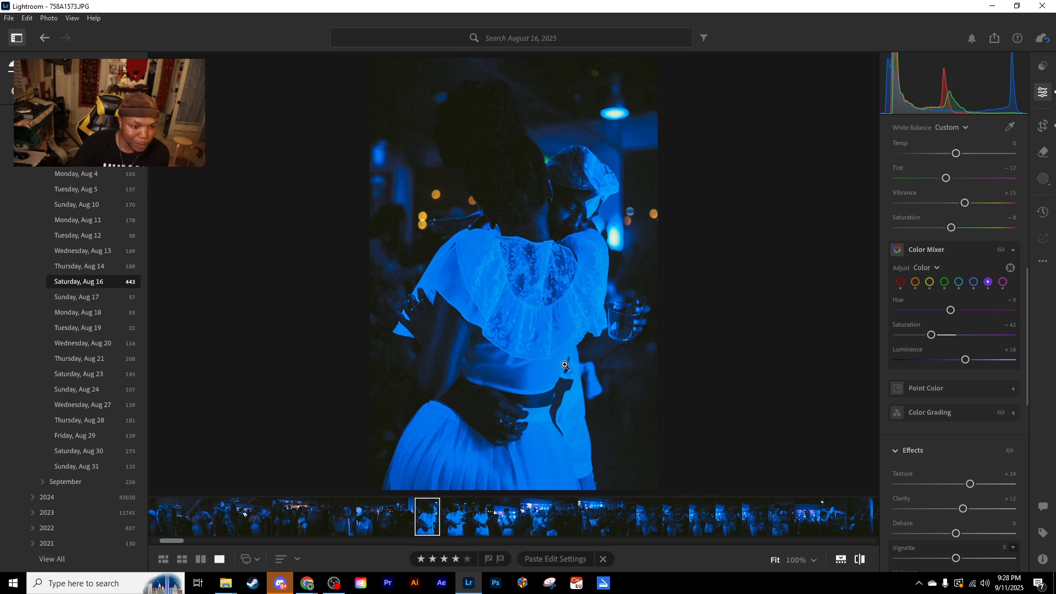
# - Compare the edited embracing couple photo with its original twice
pyautogui.press('\\')
pyautogui.press('\\')
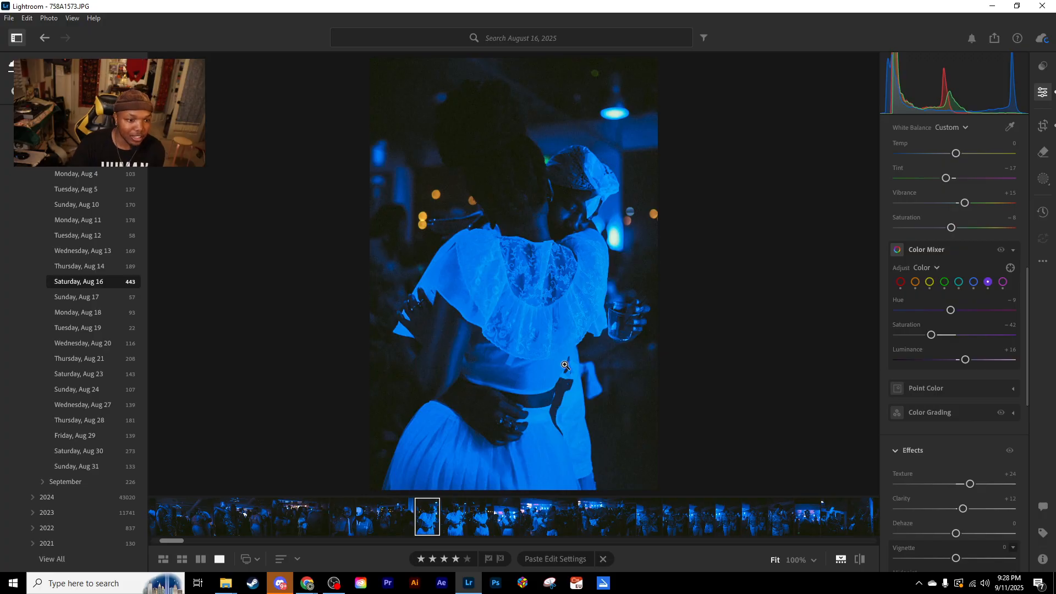
pyautogui.press('\\')
pyautogui.press('\\')
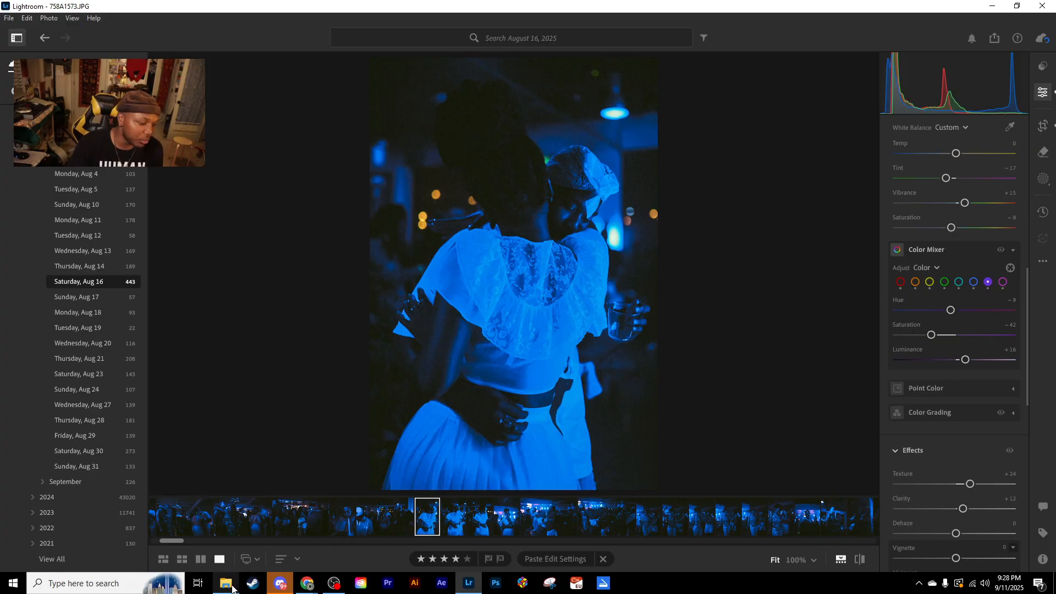
# - Switch to File Explorer and look over the exported photos in the Edits folder
pyautogui.moveTo(232, 589)
pyautogui.click(165, 536)
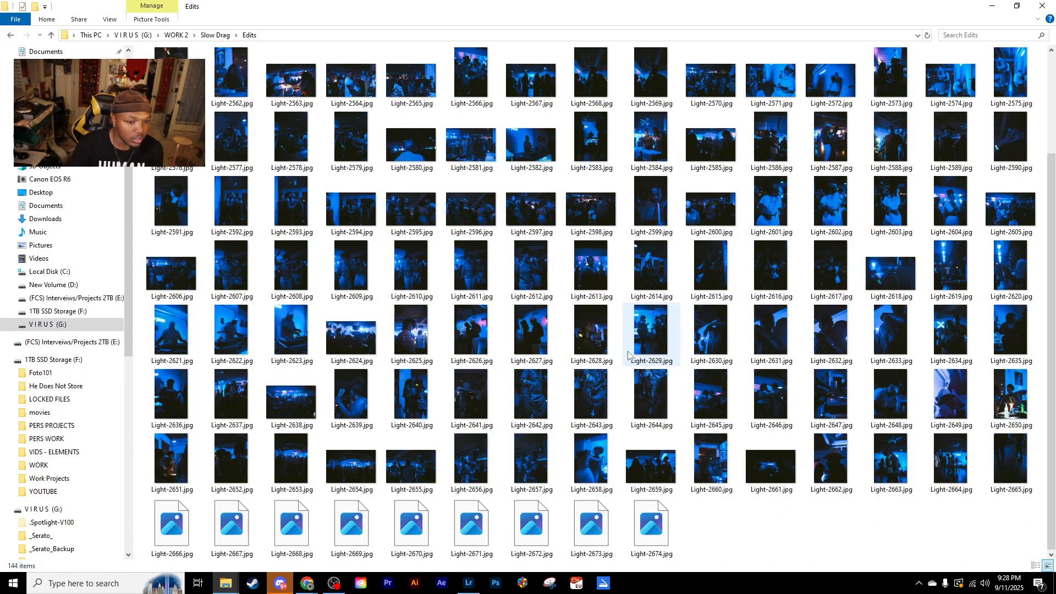
pyautogui.scroll(2, 300, 308)
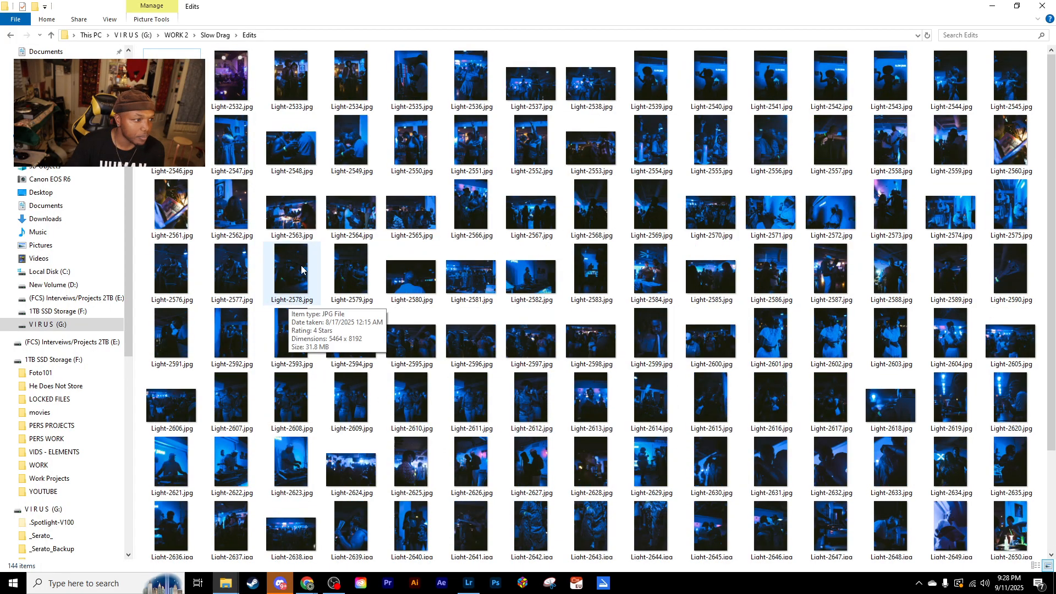
# - Go back to the Slow Drag folder and browse the thumbnails of its unedited JPG originals
pyautogui.click(11, 35)
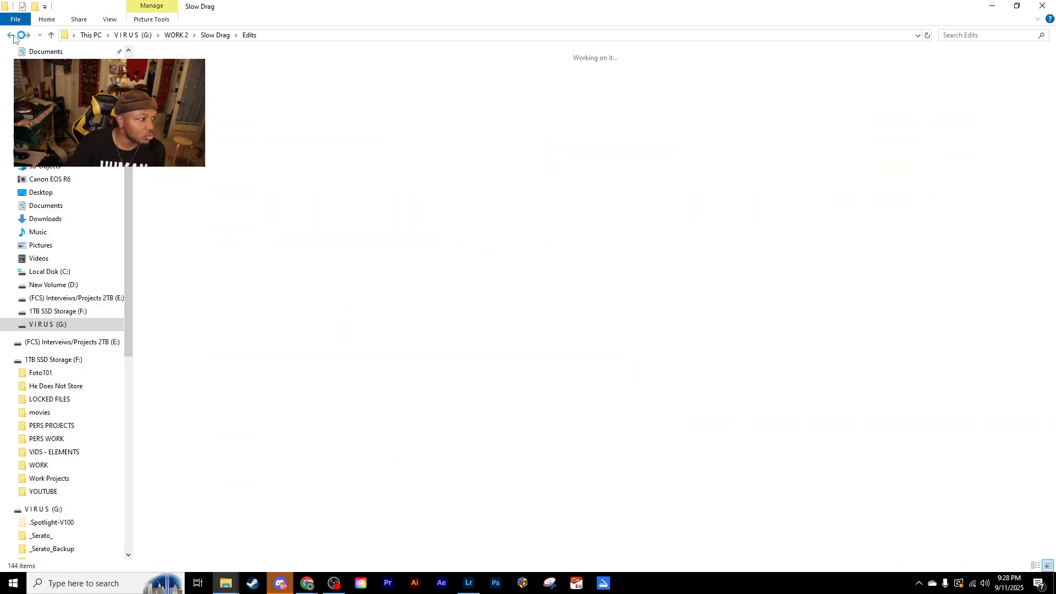
pyautogui.scroll(-10, 505, 328)
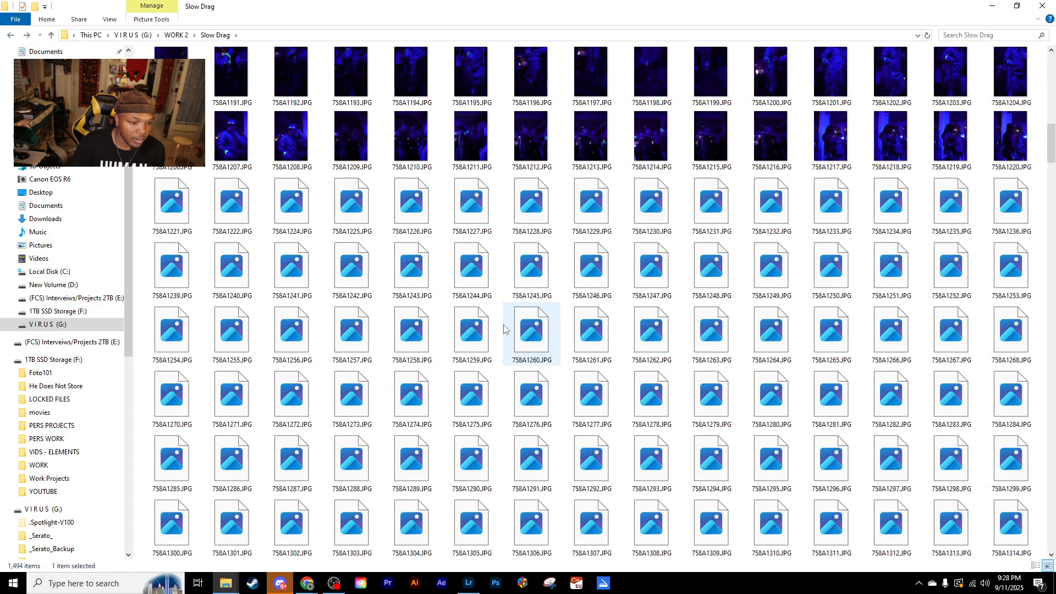
pyautogui.scroll(-10, 591, 330)
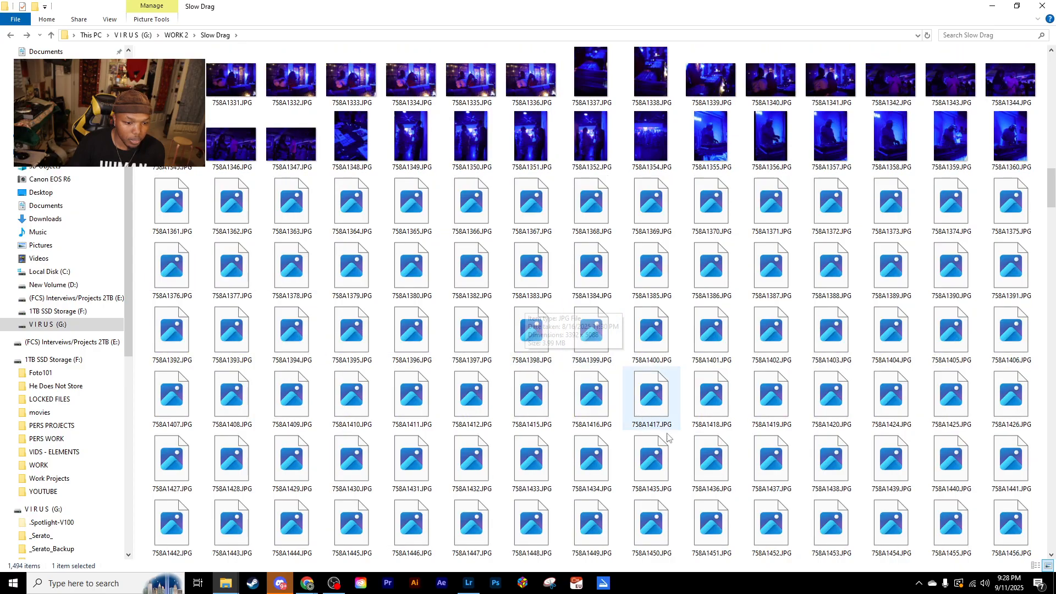
pyautogui.scroll(-6, 670, 426)
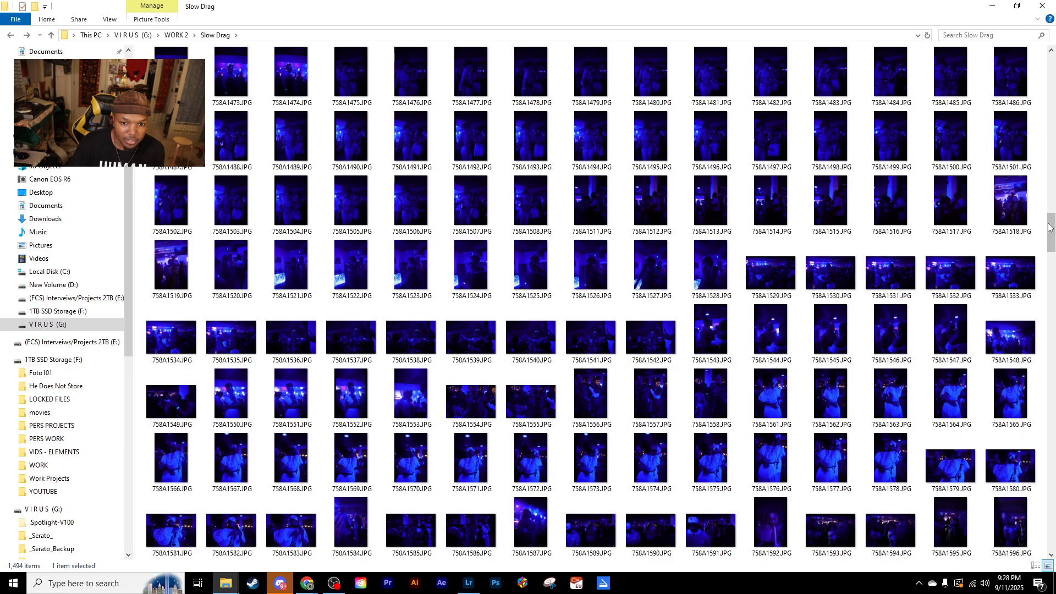
pyautogui.moveTo(1052, 246); pyautogui.dragTo(1034, 365)
pyautogui.click(1052, 301)
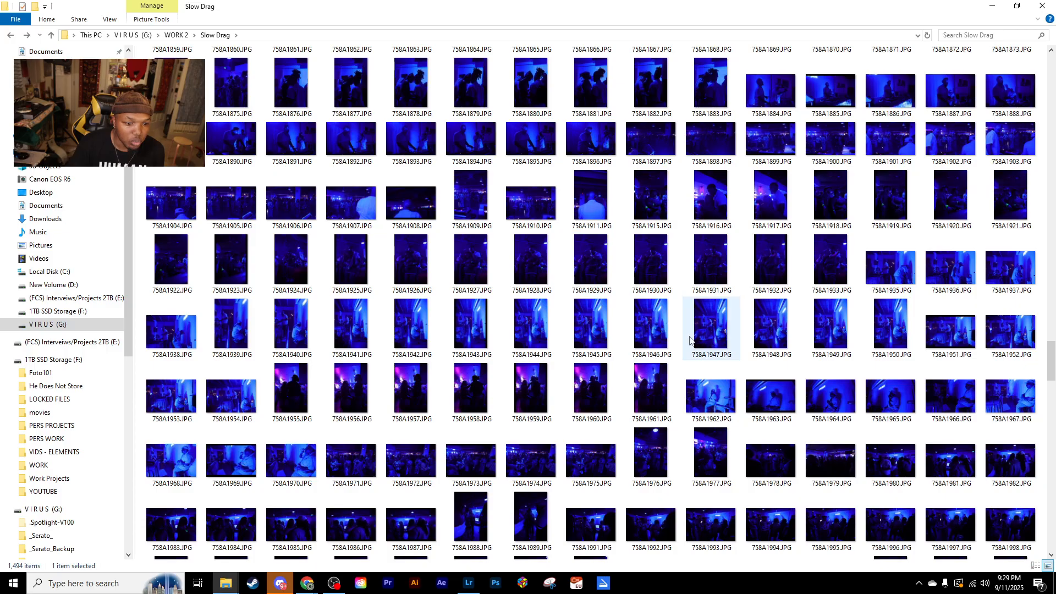
pyautogui.scroll(5, 671, 380)
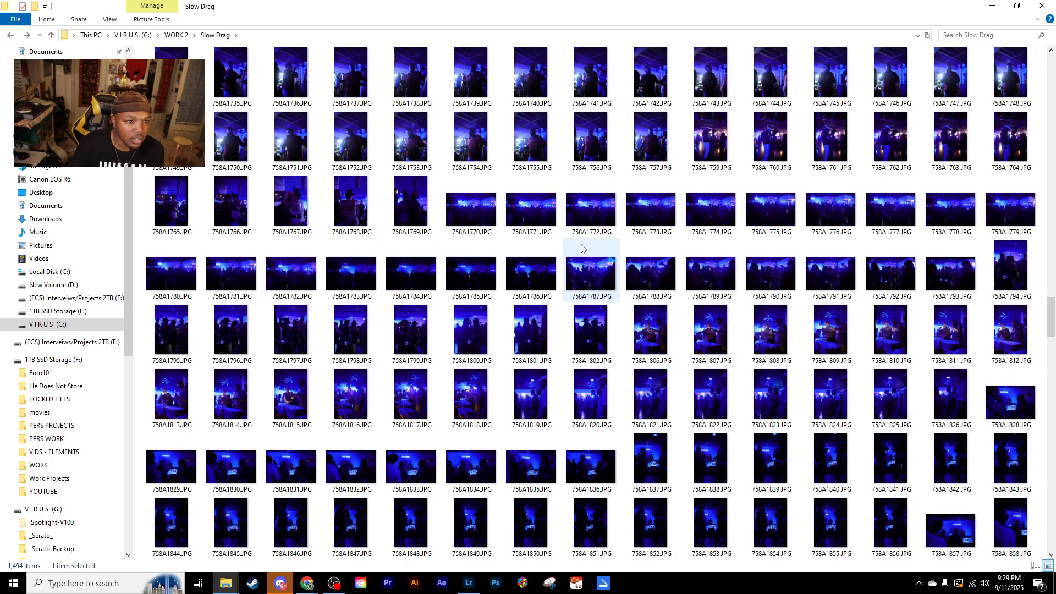
pyautogui.scroll(2, 582, 244)
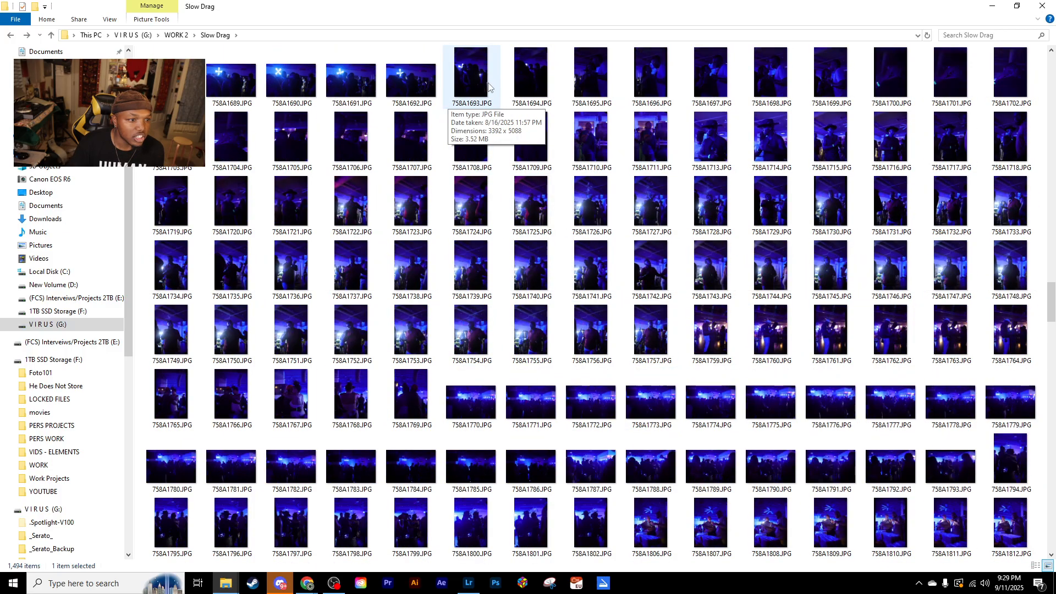
# - Open 758A1736.JPG in the photo viewer, place it side by side with Lightroom, and hide Lightroom's album sidebar
pyautogui.click(291, 279)
pyautogui.doubleClick(291, 279)
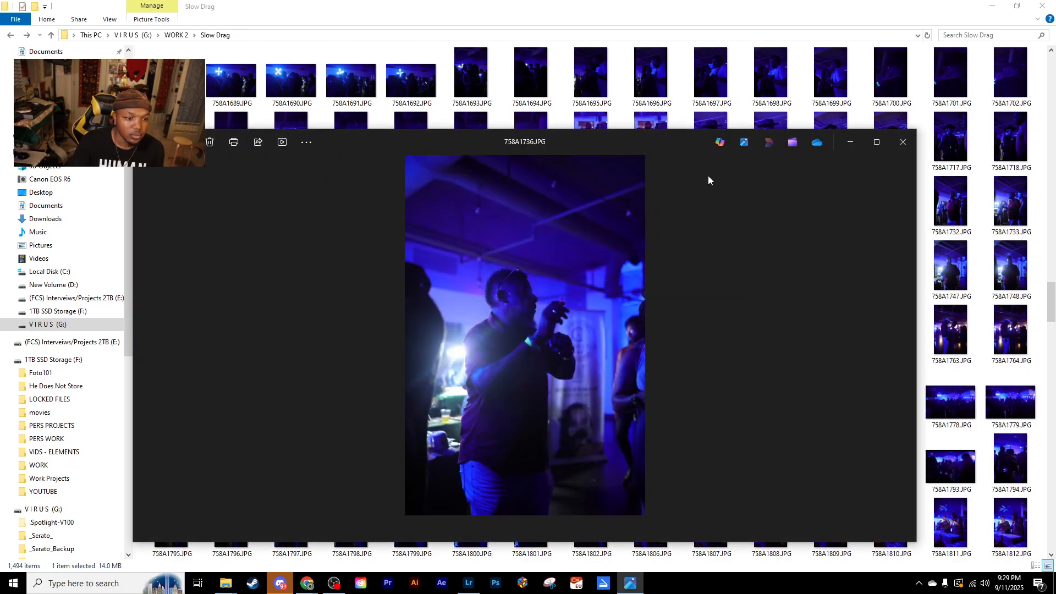
pyautogui.moveTo(721, 153); pyautogui.dragTo(0, 176)
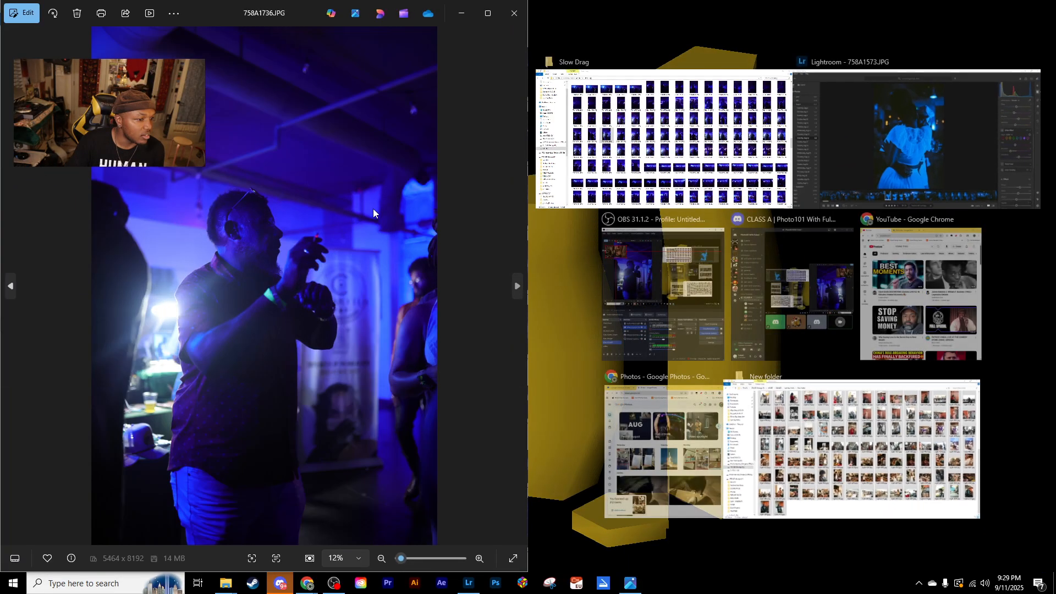
pyautogui.click(872, 179)
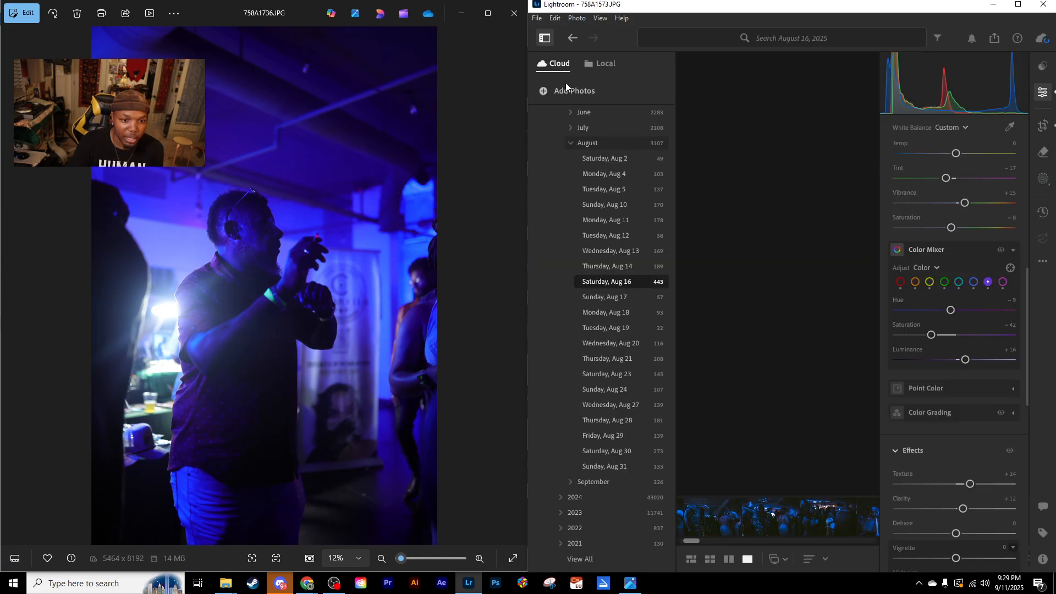
pyautogui.click(545, 40)
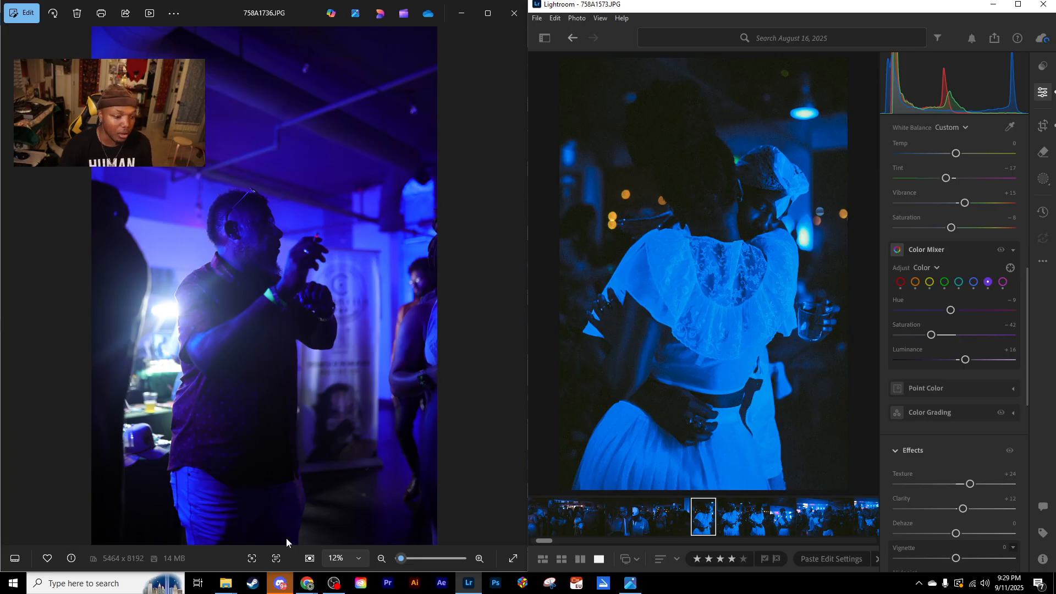
# - Return to the Slow Drag folder, open 758A1663.JPG in the photo viewer, and maximize its window
pyautogui.click(209, 550)
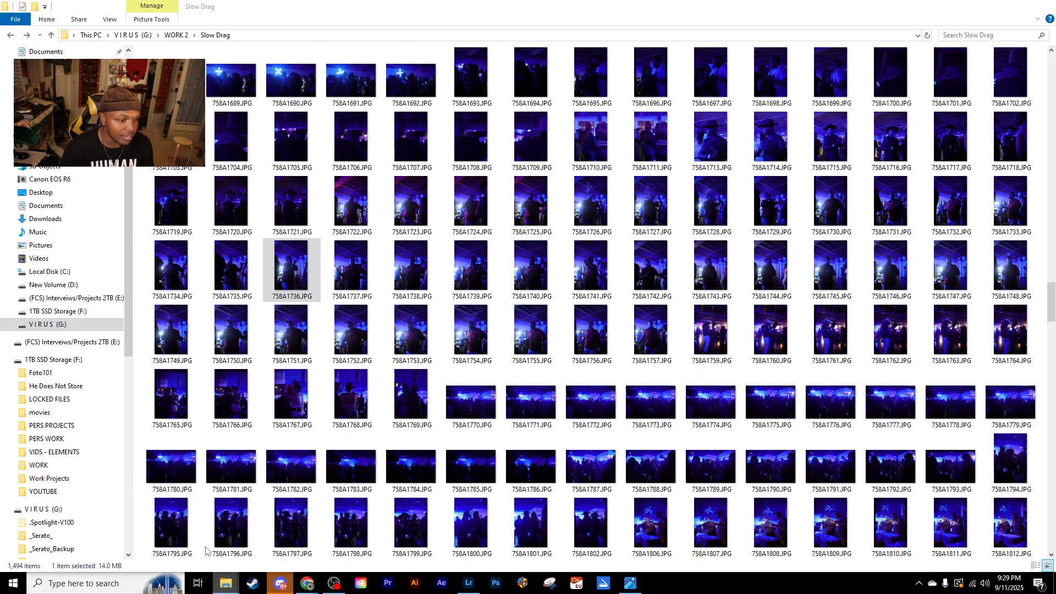
pyautogui.scroll(4, 641, 482)
pyautogui.scroll(4, 470, 286)
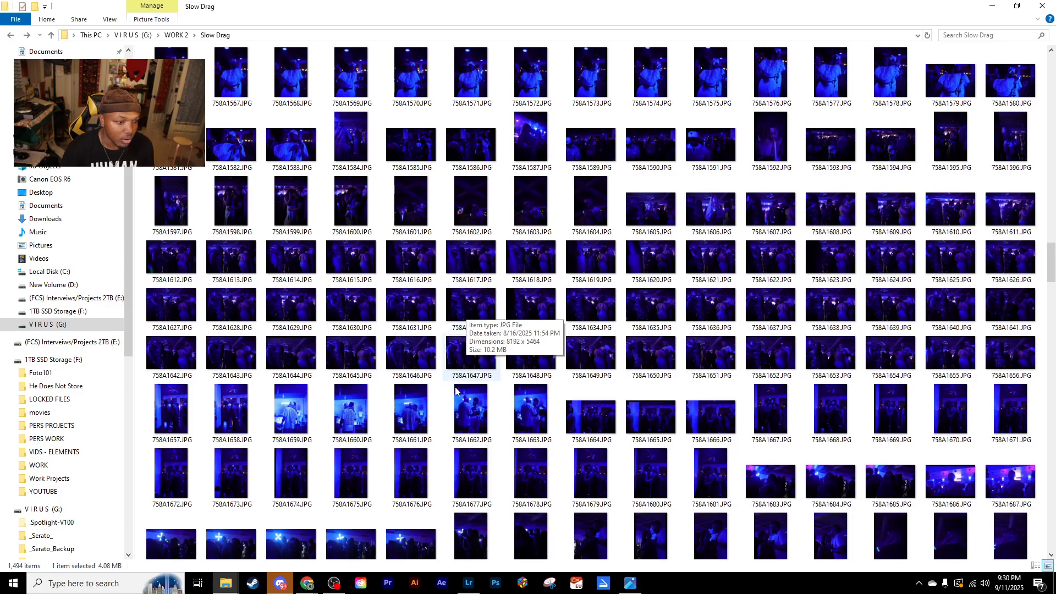
pyautogui.click(524, 417)
pyautogui.doubleClick(525, 416)
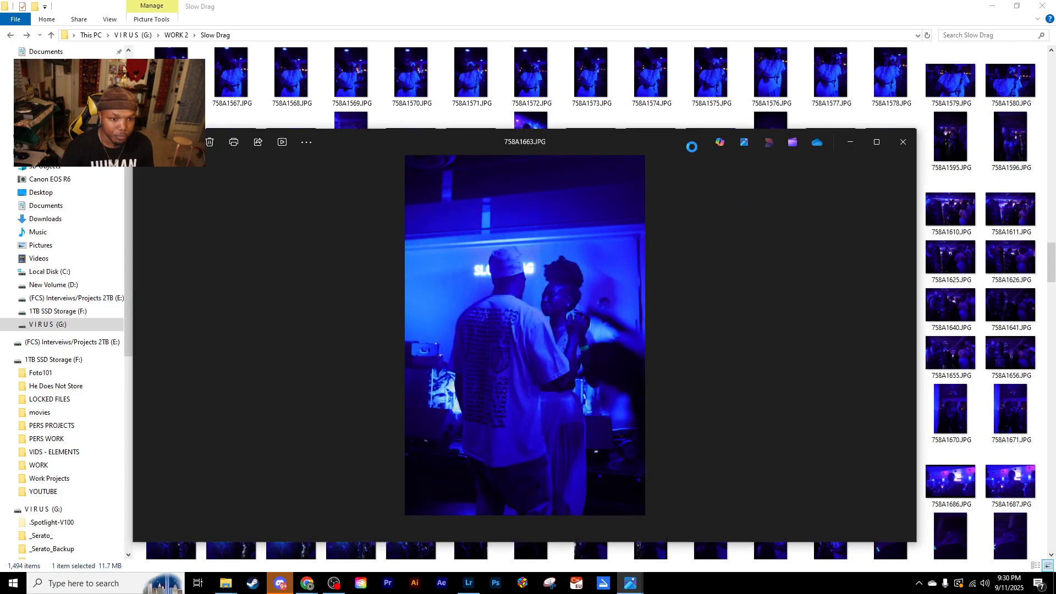
pyautogui.moveTo(676, 116); pyautogui.dragTo(676, 3)
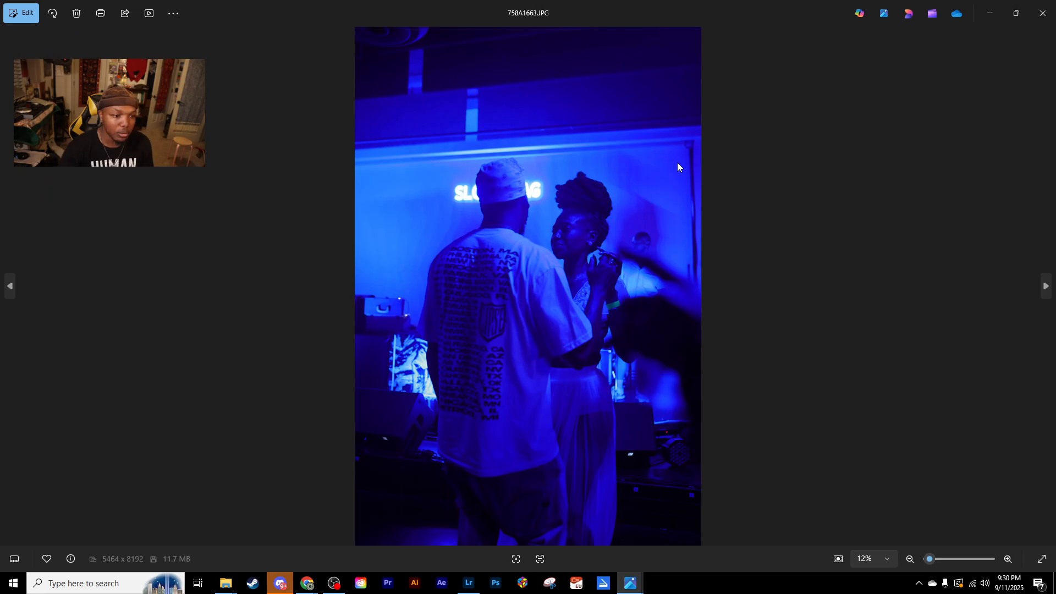
# - Look through the neighbouring shots of the couple between 758A1659.JPG and 758A1663.JPG, and close the photo viewer
pyautogui.press('Left')
pyautogui.press('Left')
pyautogui.press('Left')
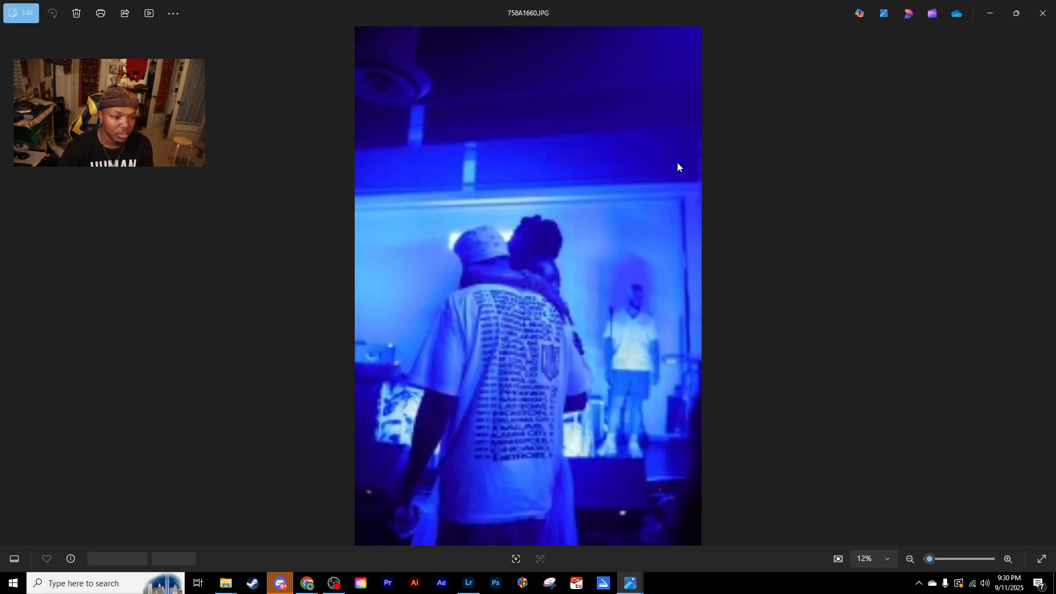
pyautogui.press('Right')
pyautogui.press('Right')
pyautogui.press('Right')
pyautogui.press('Right')
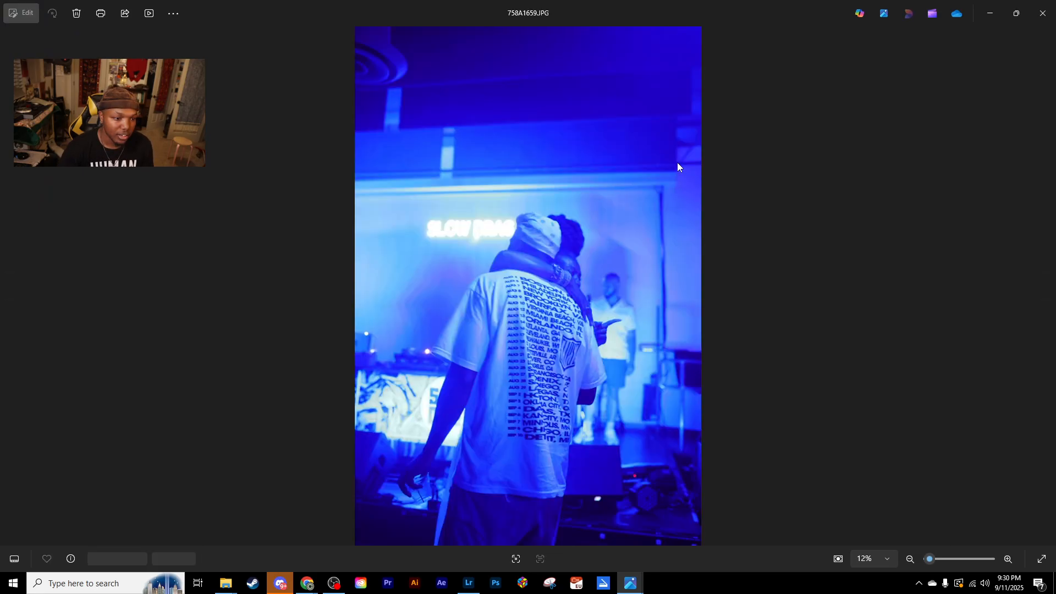
pyautogui.press('Left')
pyautogui.press('Left')
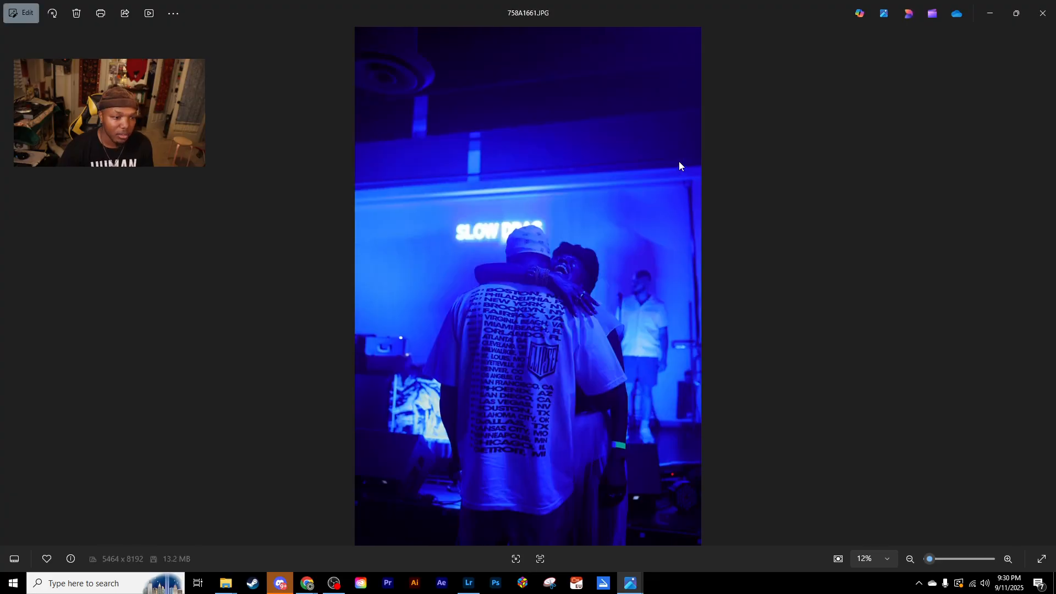
pyautogui.click(1041, 12)
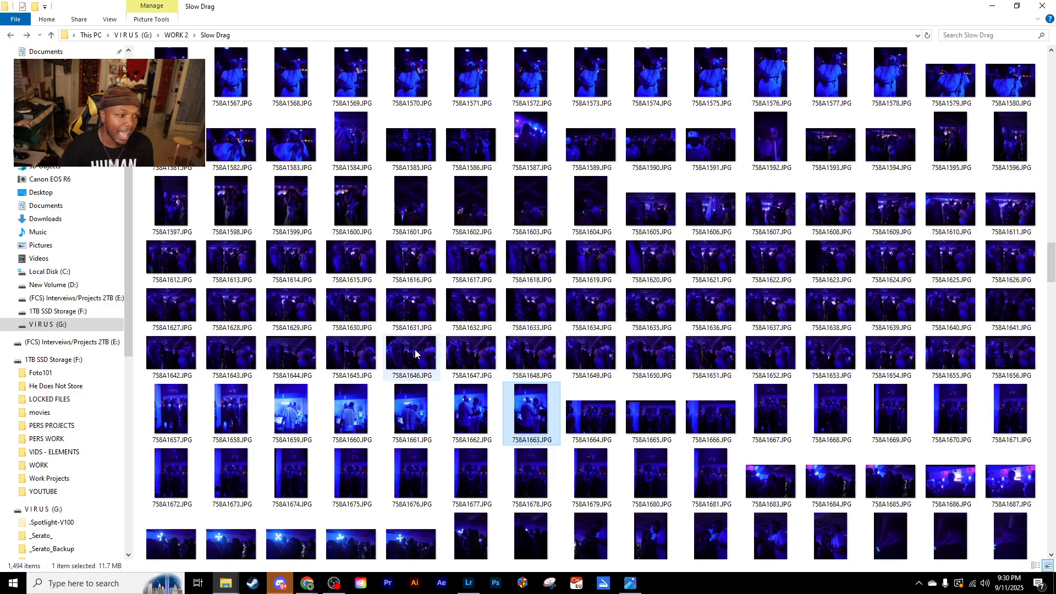
# - Open 758A1550.JPG from the Slow Drag folder in the photo viewer and look through the following originals up to 758A1561.JPG
pyautogui.scroll(3, 408, 352)
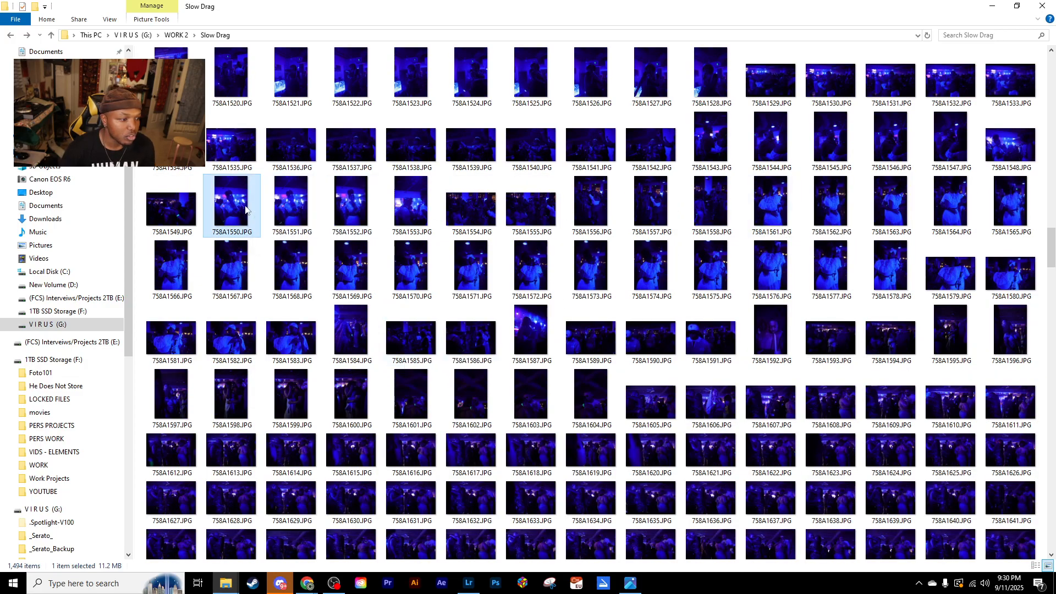
pyautogui.doubleClick(245, 208)
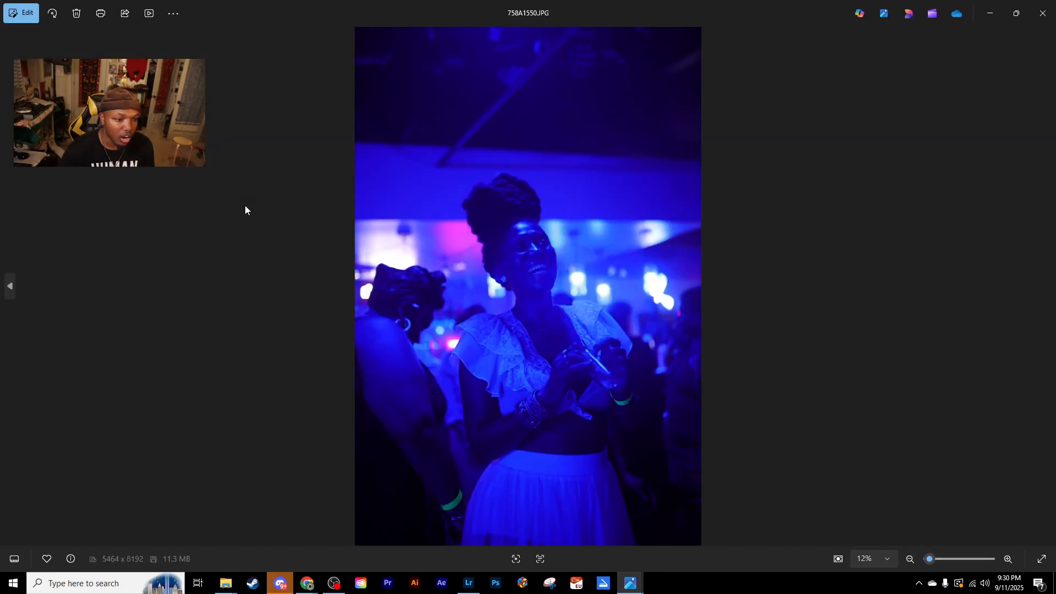
pyautogui.press('Right')
pyautogui.press('Right')
pyautogui.press('Right')
pyautogui.press('Right')
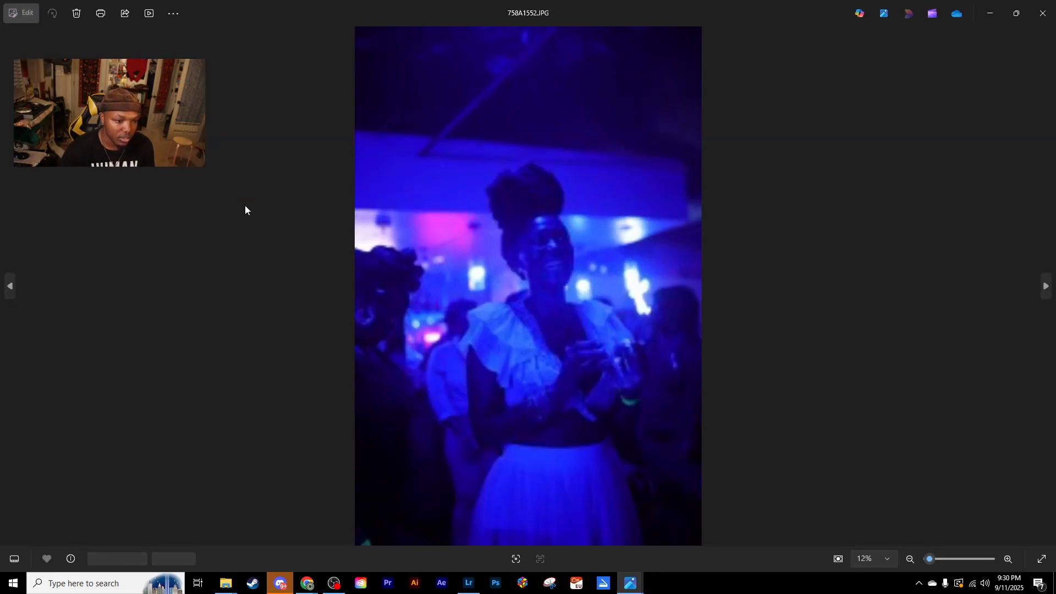
pyautogui.press('Right')
pyautogui.press('Right')
pyautogui.press('Right')
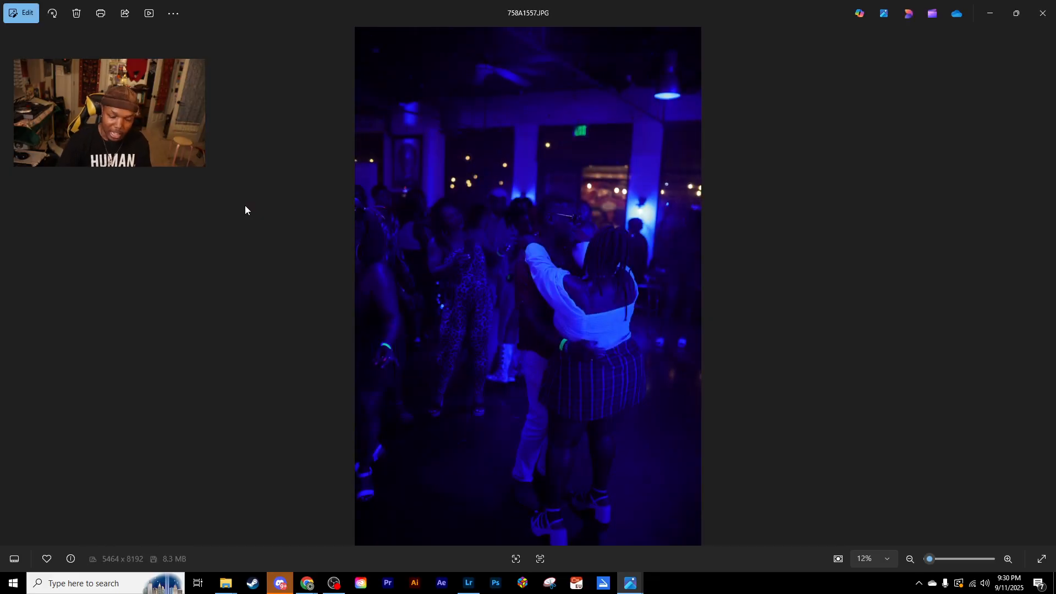
pyautogui.press('Right')
pyautogui.press('Right')
pyautogui.press('Right')
pyautogui.press('Right')
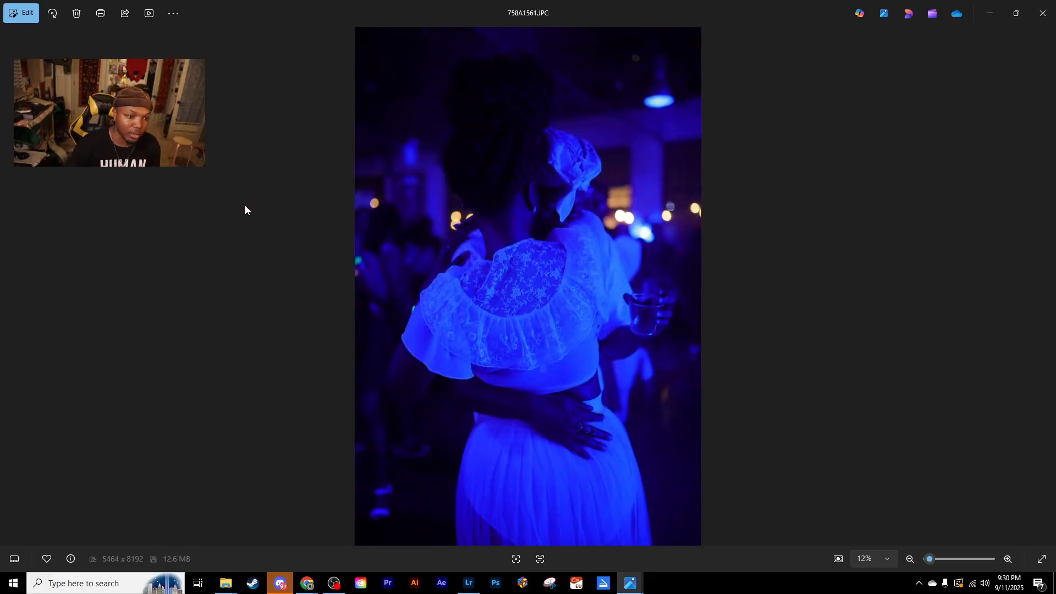
# - Look through the shots of the embracing couple in white from 758A1561.JPG forward to 758A1583.JPG
pyautogui.press('Right')
pyautogui.press('Right')
pyautogui.press('Right')
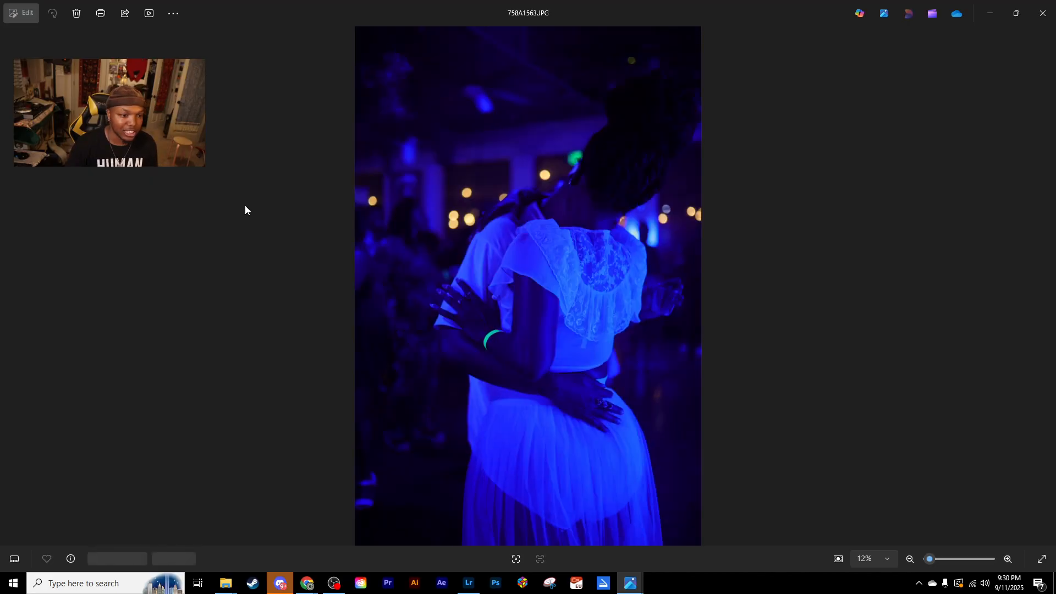
pyautogui.press('Right')
pyautogui.press('Right')
pyautogui.press('Right')
pyautogui.press('Right')
pyautogui.press('Right')
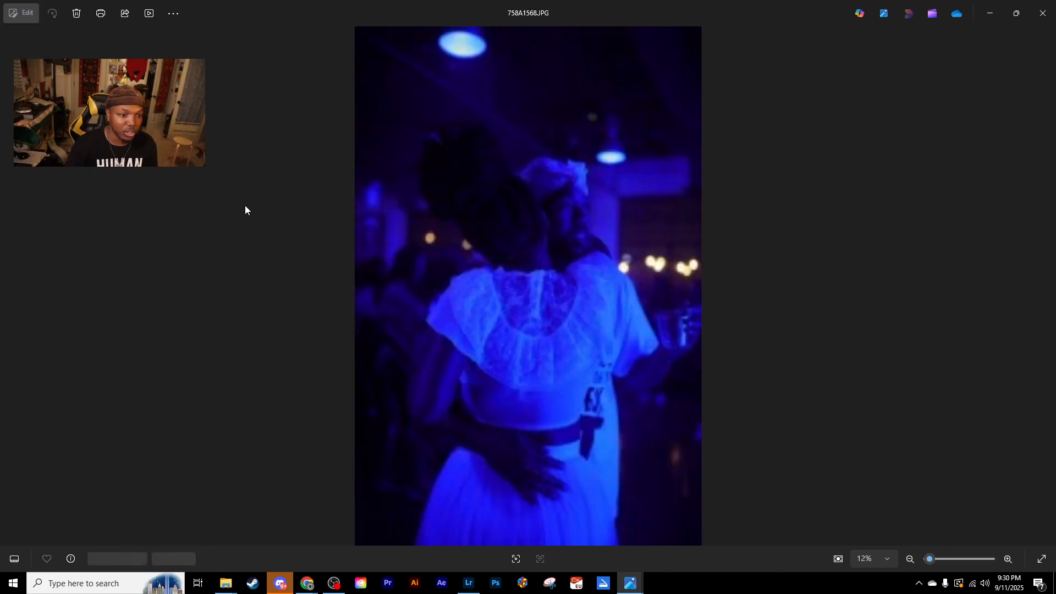
pyautogui.press('Right')
pyautogui.press('Right')
pyautogui.press('Right')
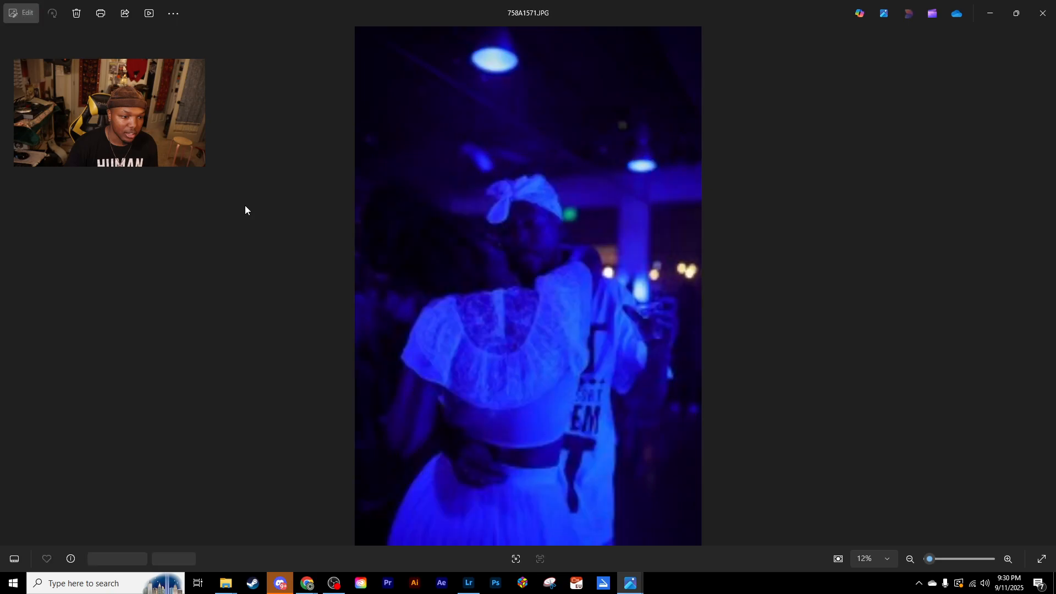
pyautogui.press('Right')
pyautogui.press('Right')
pyautogui.press('Right')
pyautogui.press('Right')
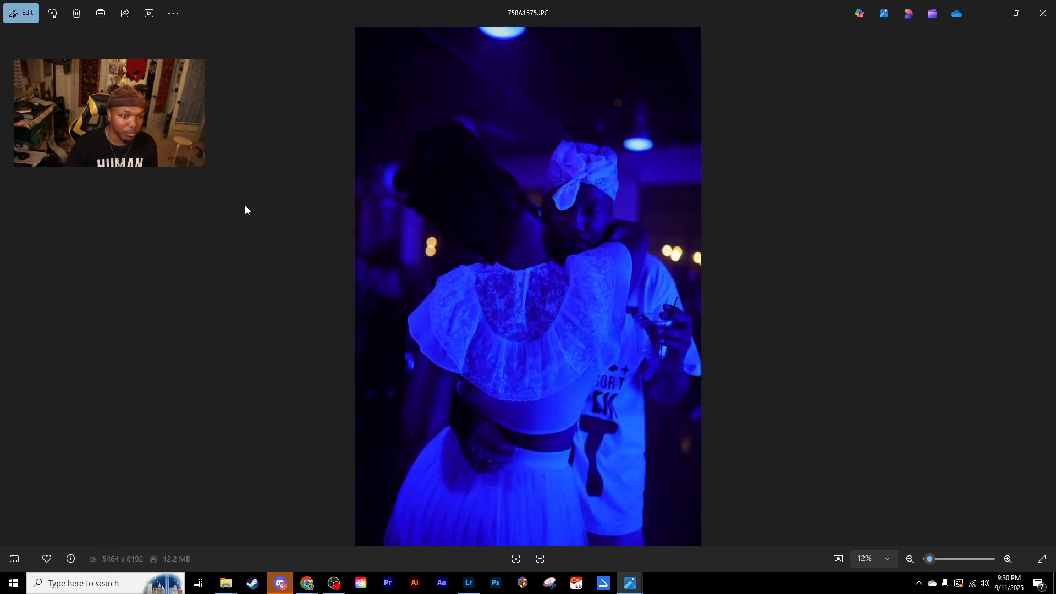
pyautogui.press('Right')
pyautogui.press('Right')
pyautogui.press('Right')
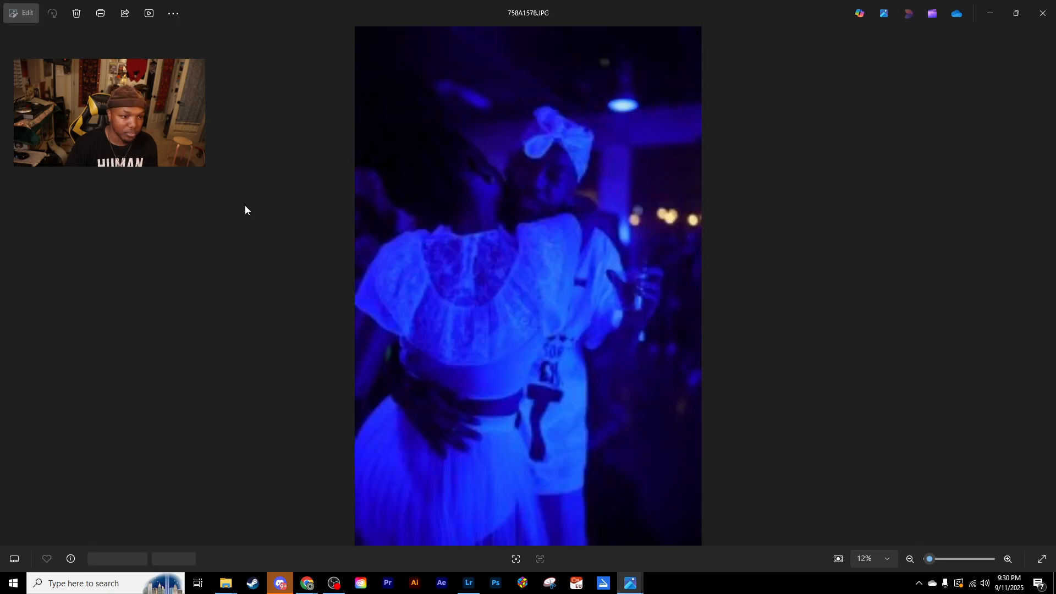
pyautogui.press('Right')
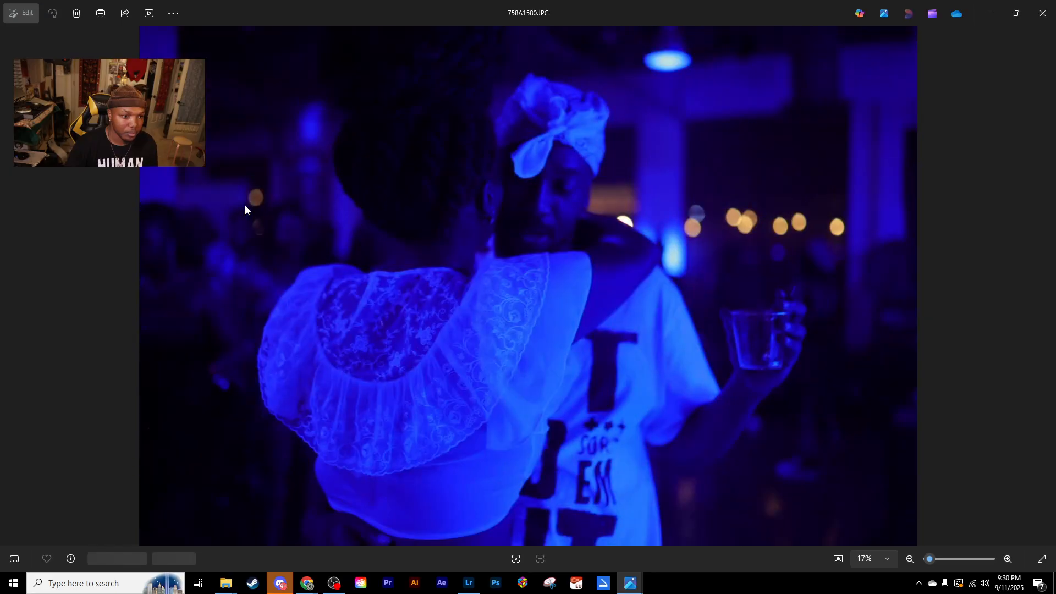
pyautogui.press('Right')
pyautogui.press('Right')
pyautogui.press('Right')
pyautogui.press('Right')
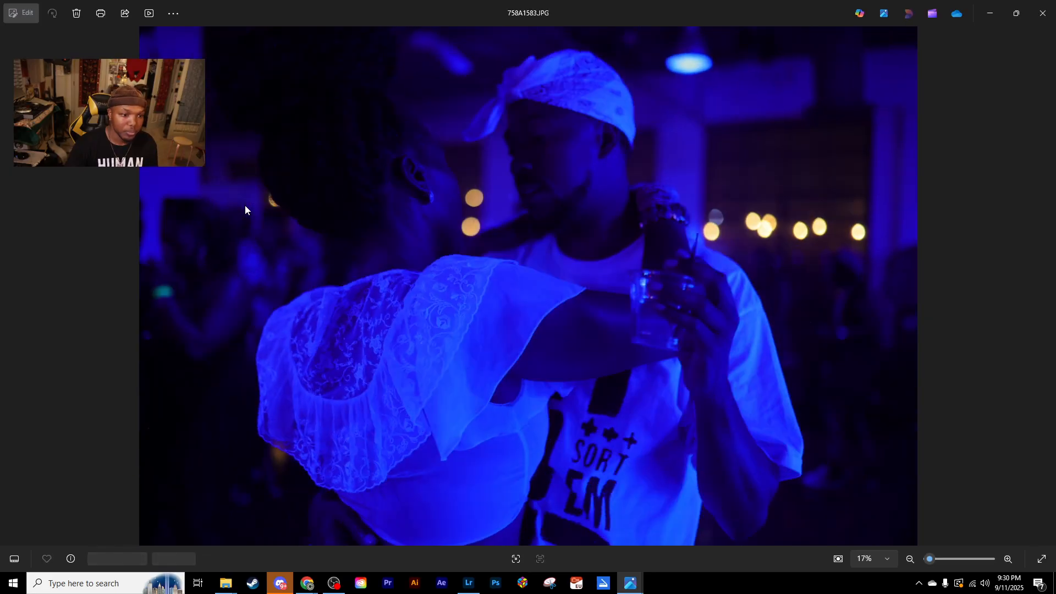
# - Compare the landscape shots from 758A1580.JPG to 758A1583.JPG, and inspect the man's face up close in 758A1583.JPG
pyautogui.press('Left')
pyautogui.press('Left')
pyautogui.press('Left')
pyautogui.press('Left')
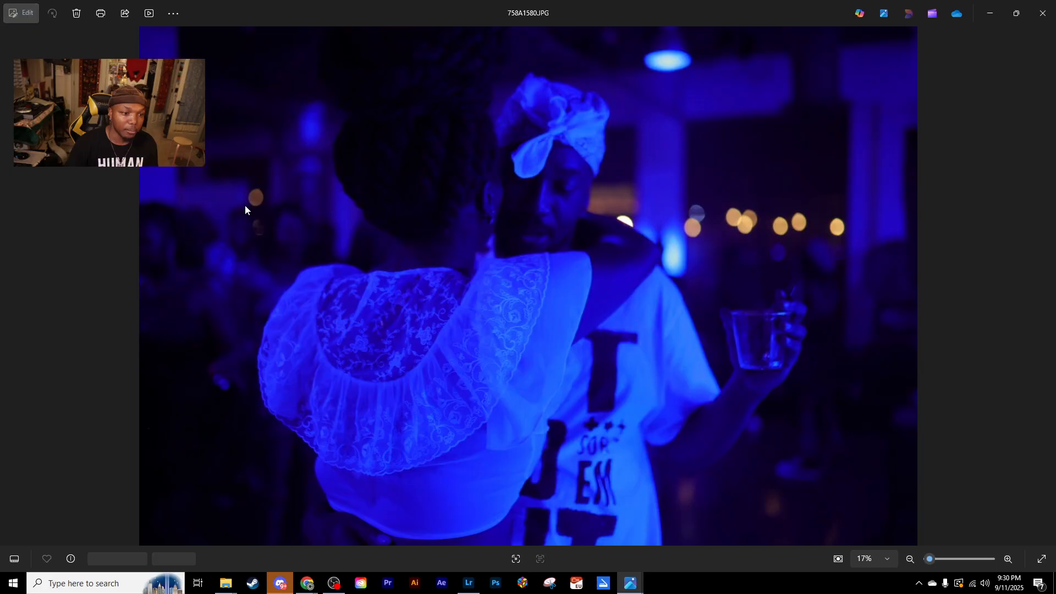
pyautogui.press('Right')
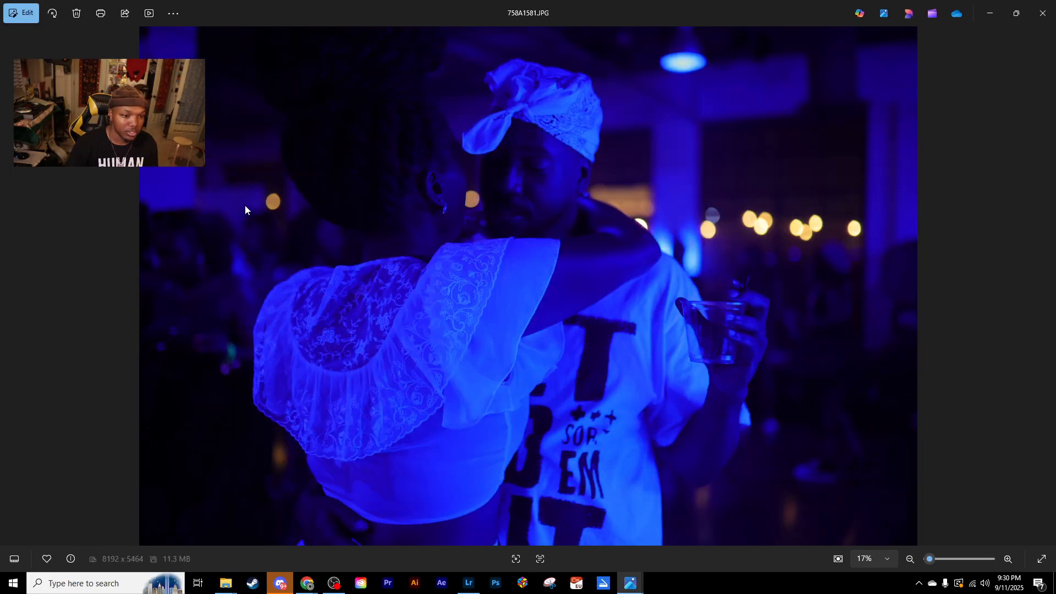
pyautogui.press('Right')
pyautogui.press('Right')
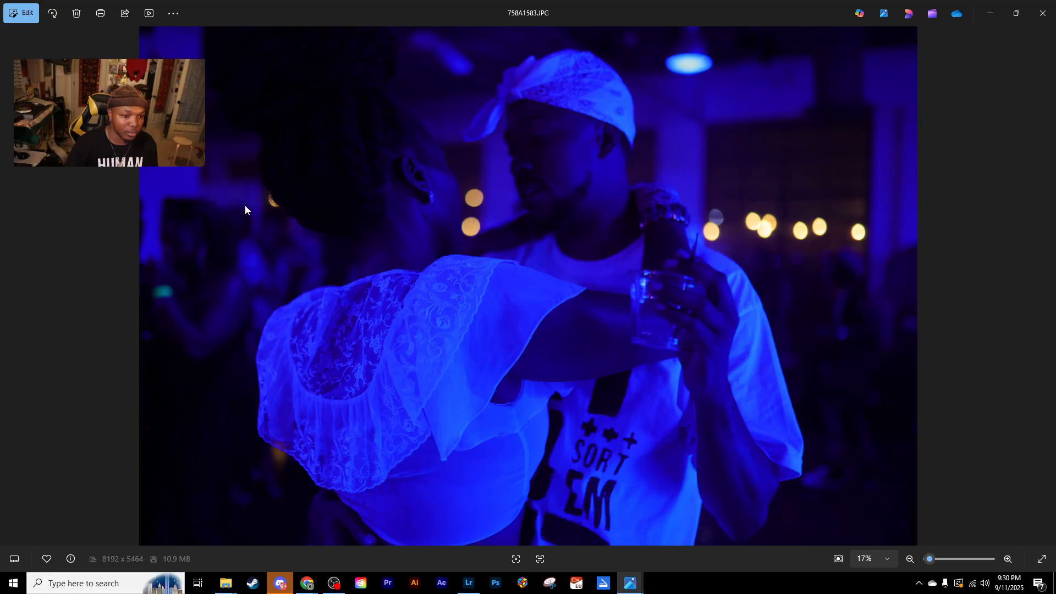
pyautogui.doubleClick(534, 172)
pyautogui.moveTo(549, 160); pyautogui.dragTo(551, 232)
pyautogui.doubleClick(551, 233)
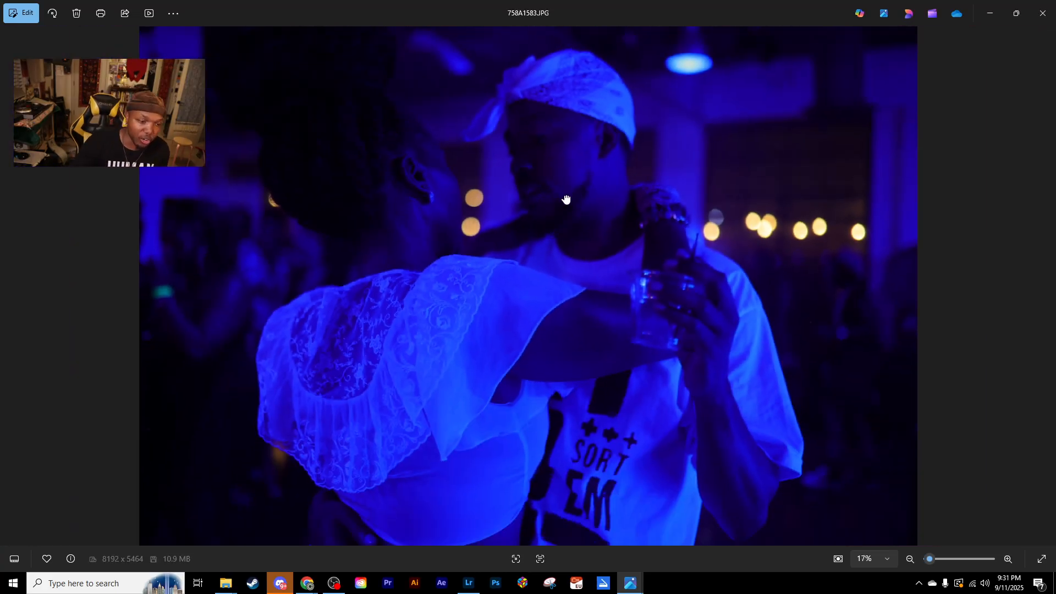
# - Go back through the couple's shots from 758A1583.JPG to 758A1564.JPG
pyautogui.press('Left')
pyautogui.press('Left')
pyautogui.press('Left')
pyautogui.press('Left')
pyautogui.press('Left')
pyautogui.press('Left')
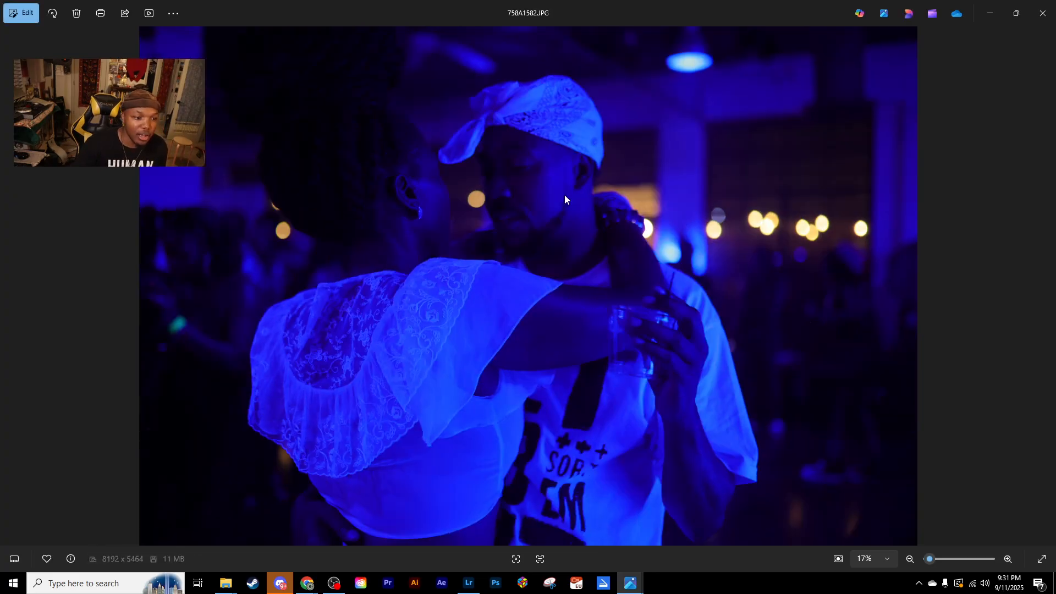
pyautogui.press('Left')
pyautogui.press('Left')
pyautogui.press('Left')
pyautogui.press('Left')
pyautogui.press('Left')
pyautogui.press('Left')
pyautogui.press('Left')
pyautogui.press('Left')
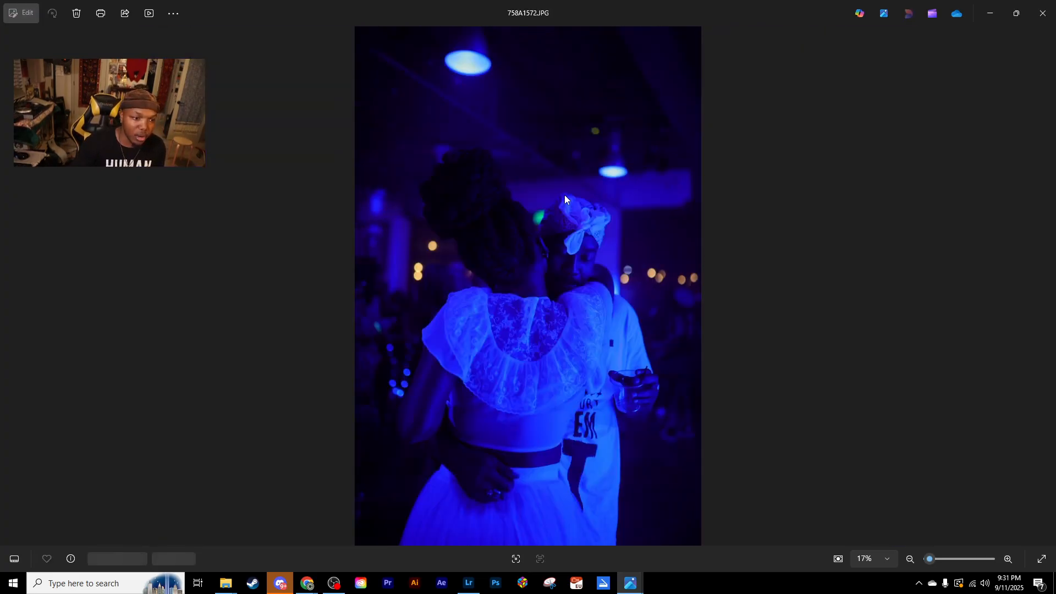
pyautogui.press('Left')
pyautogui.press('Left')
pyautogui.press('Left')
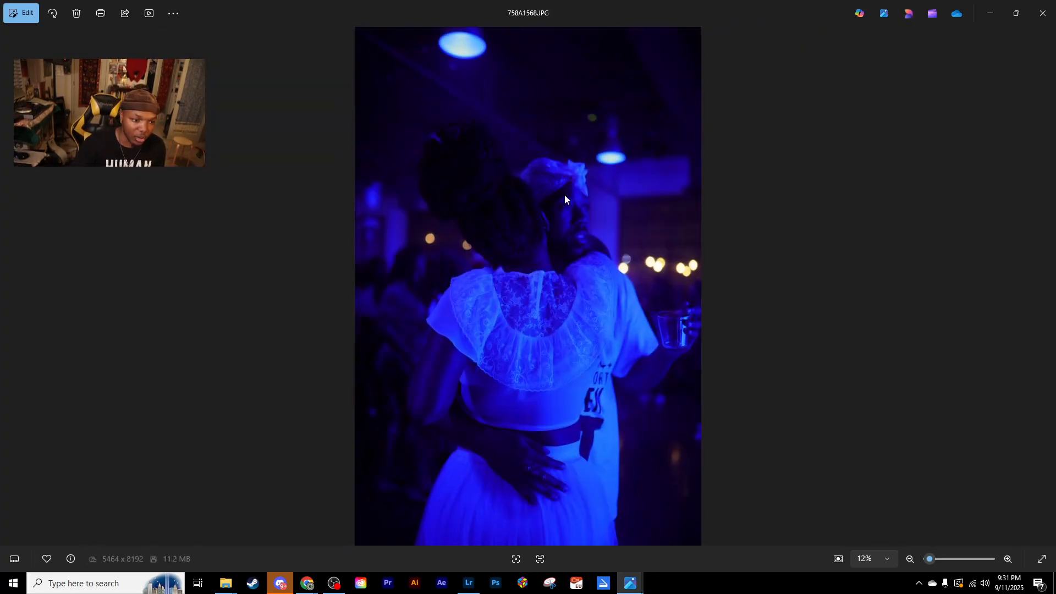
pyautogui.press('Left')
# - Compare the neighbouring back-view shots of the couple between 758A1562.JPG and 758A1564.JPG
pyautogui.press('Left')
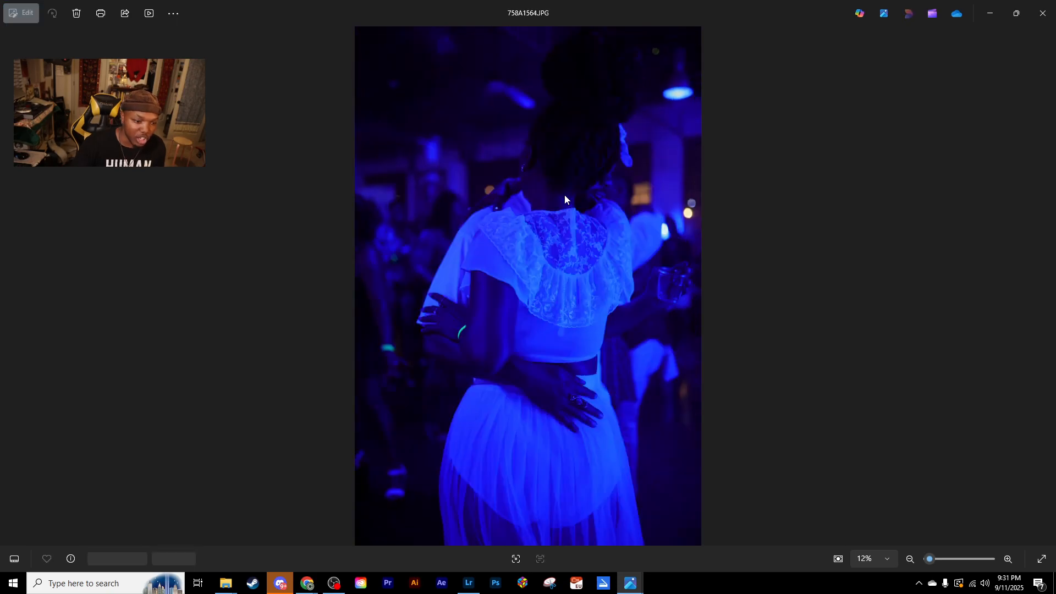
pyautogui.press('Right')
pyautogui.press('Left')
pyautogui.press('Left')
pyautogui.press('Left')
pyautogui.press('Left')
pyautogui.press('Left')
pyautogui.press('Left')
pyautogui.press('Left')
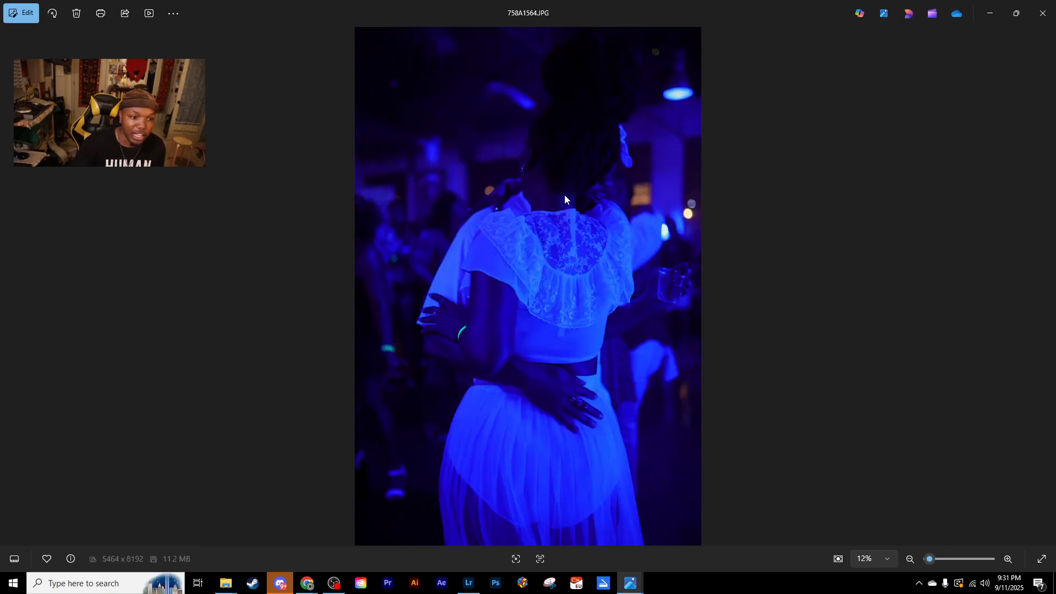
pyautogui.press('Right')
pyautogui.press('Right')
pyautogui.press('Right')
pyautogui.press('Right')
pyautogui.press('Right')
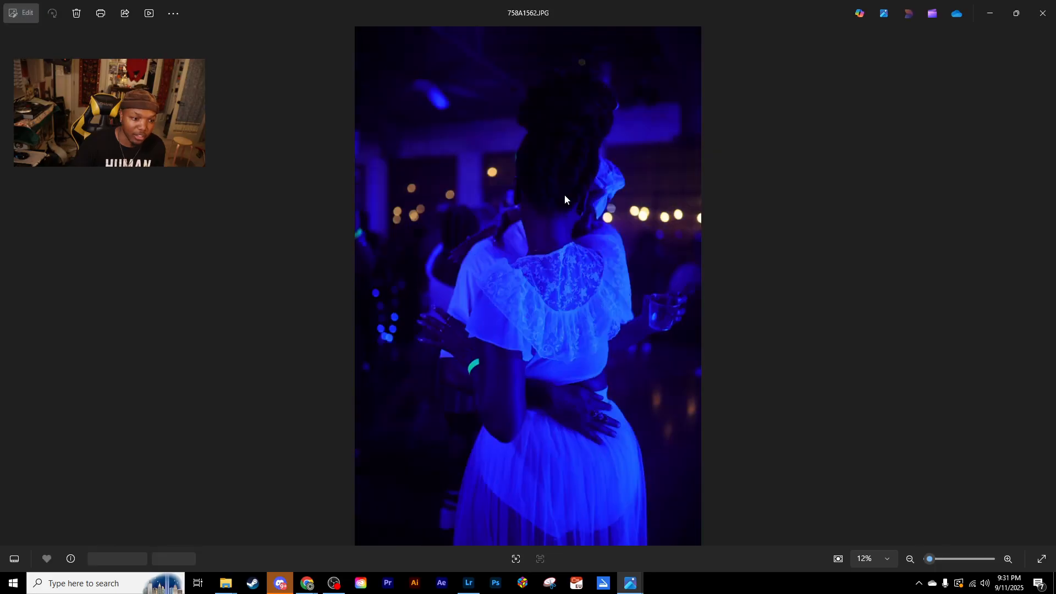
pyautogui.press('Right')
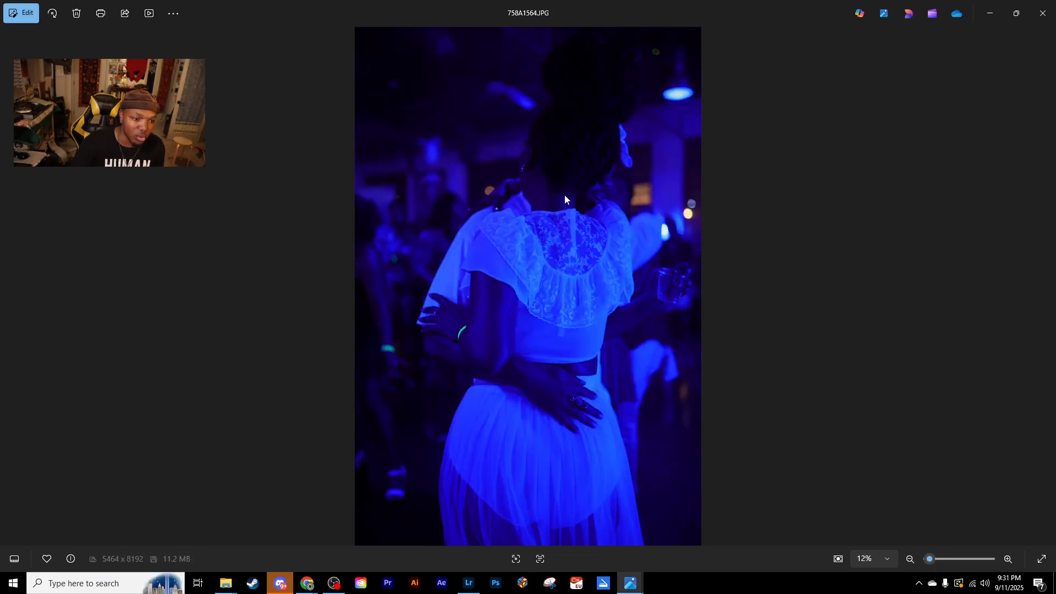
# - Review the couple's originals again from 758A1564.JPG forward to 758A1579.JPG
pyautogui.press('Right')
pyautogui.press('Right')
pyautogui.press('Right')
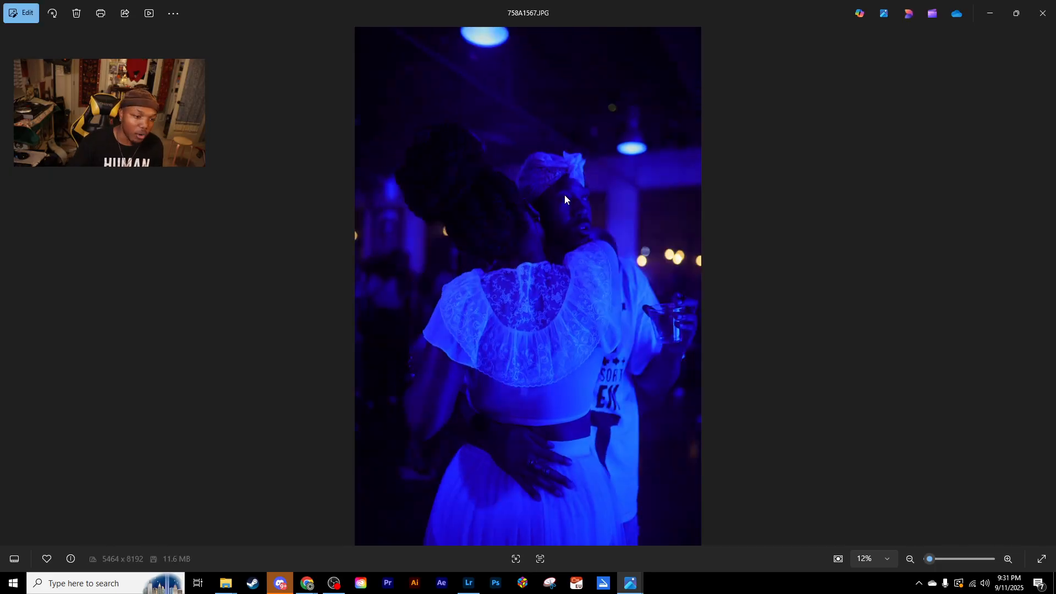
pyautogui.press('Right')
pyautogui.press('Right')
pyautogui.press('Right')
pyautogui.press('Right')
pyautogui.press('Right')
pyautogui.press('Right')
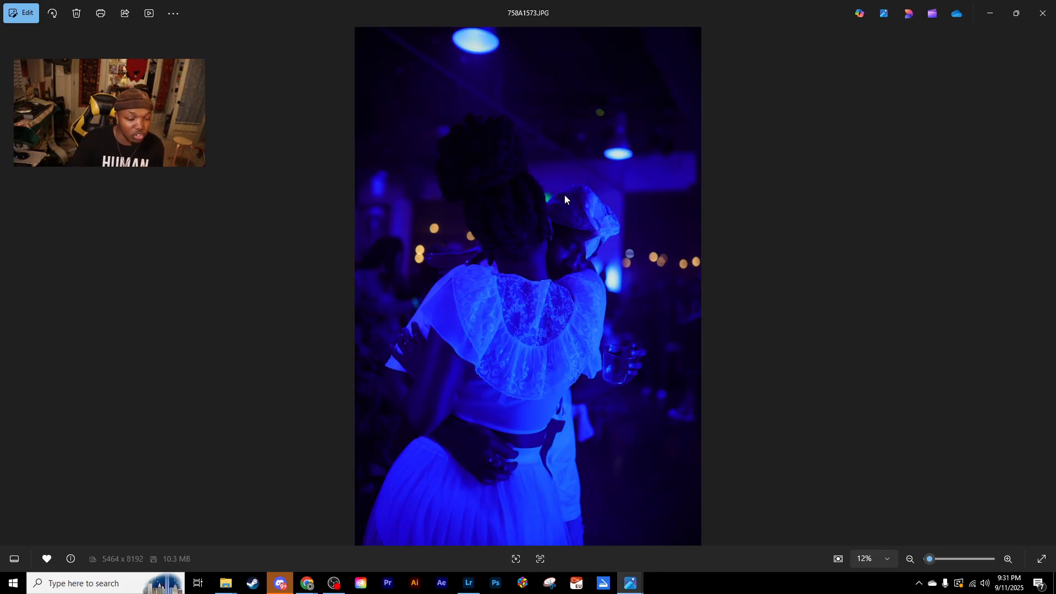
pyautogui.press('Right')
pyautogui.press('Right')
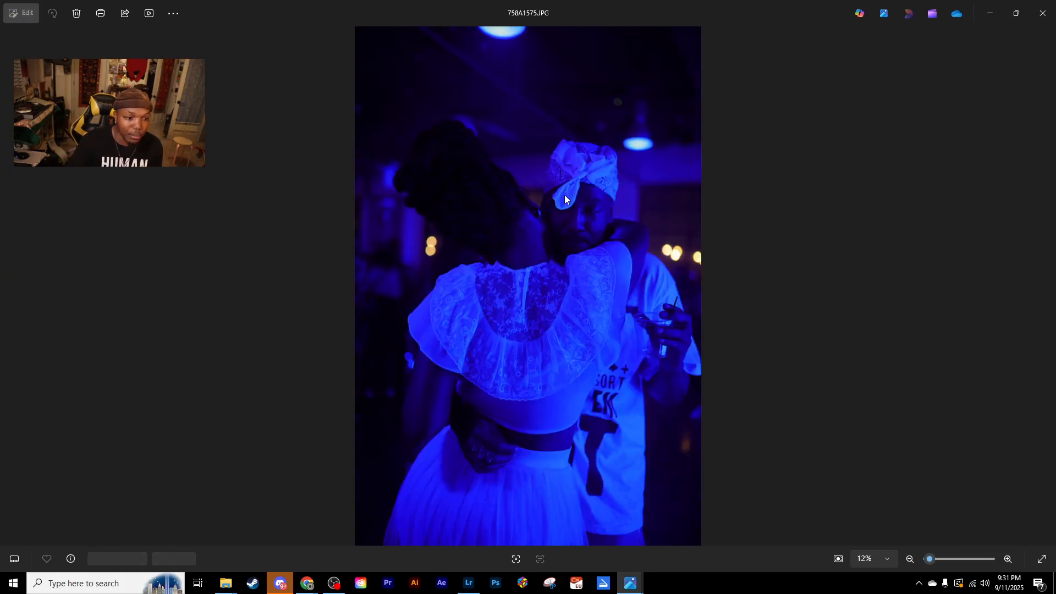
pyautogui.press('Right')
pyautogui.press('Right')
pyautogui.press('Right')
pyautogui.press('Right')
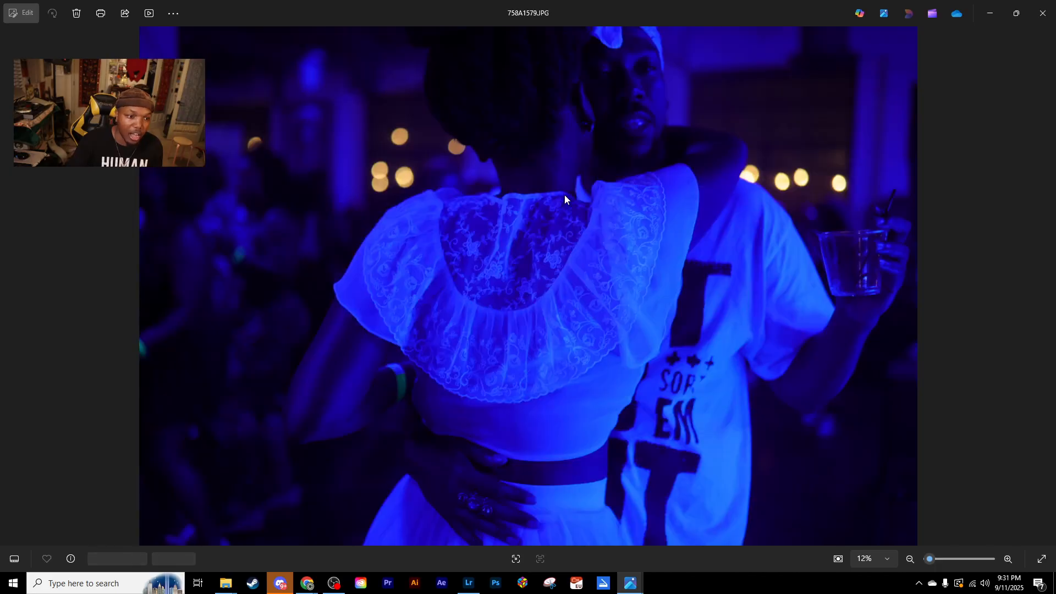
# - Review the originals backward from 758A1579.JPG to the dance-floor shot 758A1556.JPG
pyautogui.press('Left')
pyautogui.press('Left')
pyautogui.press('Left')
pyautogui.press('Left')
pyautogui.press('Left')
pyautogui.press('Left')
pyautogui.press('Left')
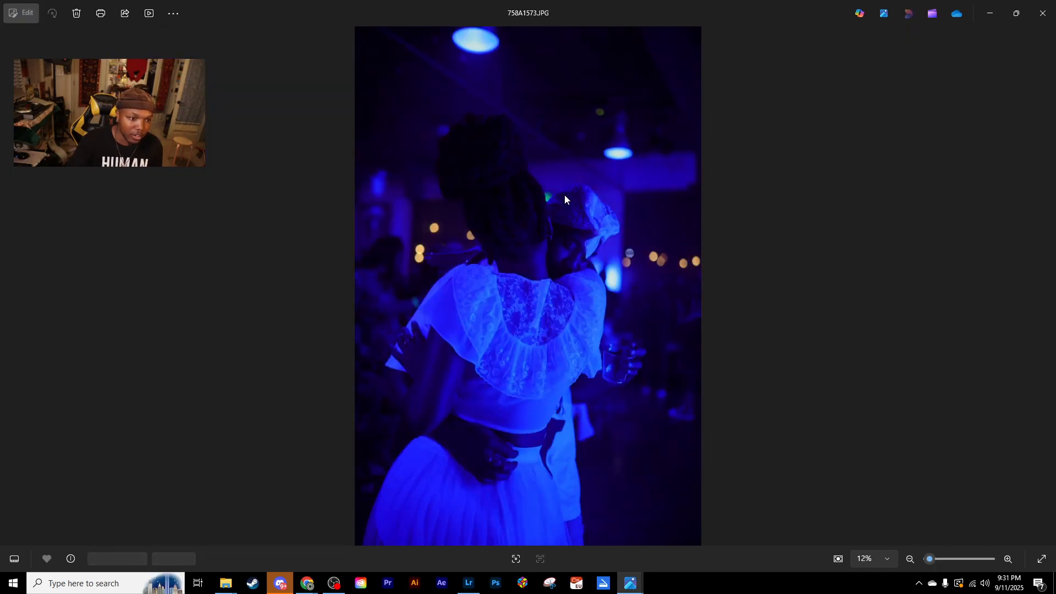
pyautogui.press('Left')
pyautogui.press('Left')
pyautogui.press('Left')
pyautogui.press('Left')
pyautogui.press('Left')
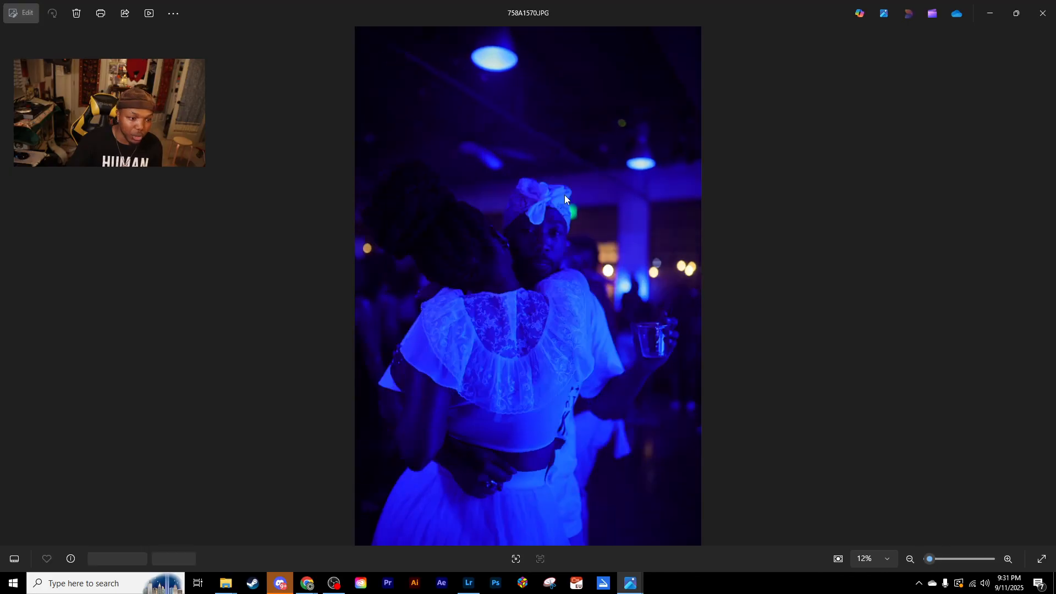
pyautogui.press('Left')
pyautogui.press('Left')
pyautogui.press('Left')
pyautogui.press('Left')
pyautogui.press('Left')
pyautogui.press('Left')
pyautogui.press('Left')
pyautogui.press('Left')
pyautogui.press('Left')
pyautogui.press('Left')
pyautogui.press('Left')
pyautogui.press('Left')
pyautogui.press('Left')
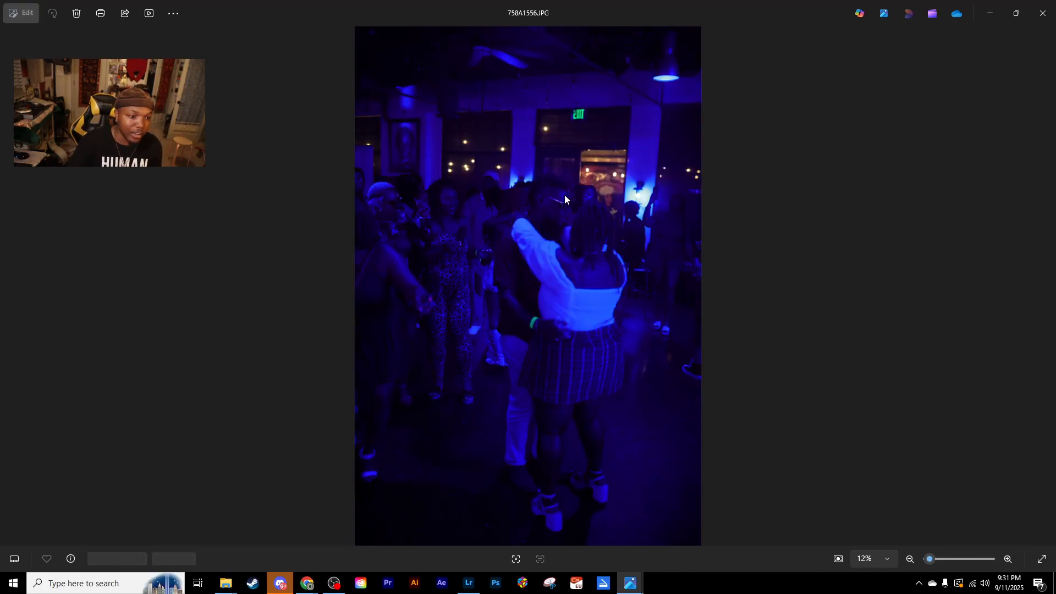
# - Look through the earlier crowd and dancing shots from 758A1556.JPG back to 758A1532.JPG
pyautogui.press('Left')
pyautogui.press('Left')
pyautogui.press('Left')
pyautogui.press('Left')
pyautogui.press('Left')
pyautogui.press('Left')
pyautogui.press('Left')
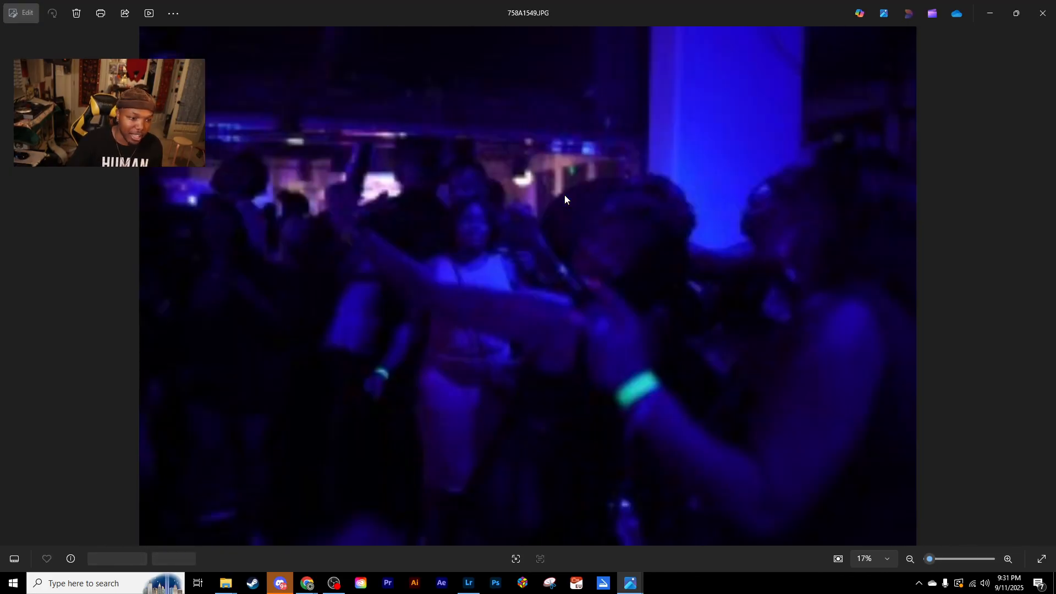
pyautogui.press('Left')
pyautogui.press('Left')
pyautogui.press('Left')
pyautogui.press('Left')
pyautogui.press('Left')
pyautogui.press('Left')
pyautogui.press('Left')
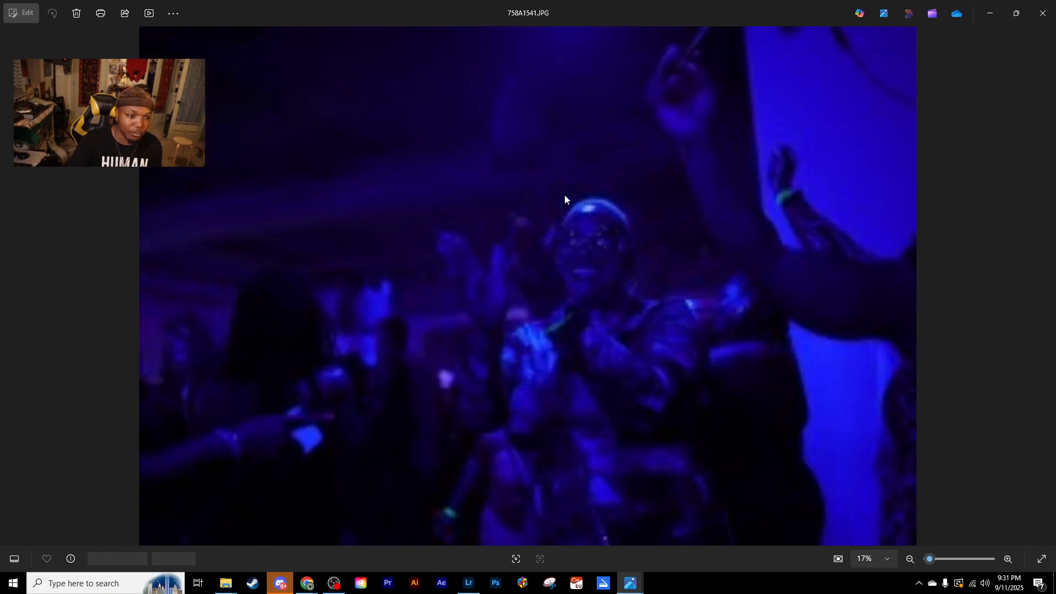
pyautogui.press('Left')
pyautogui.press('Left')
pyautogui.press('Left')
pyautogui.press('Left')
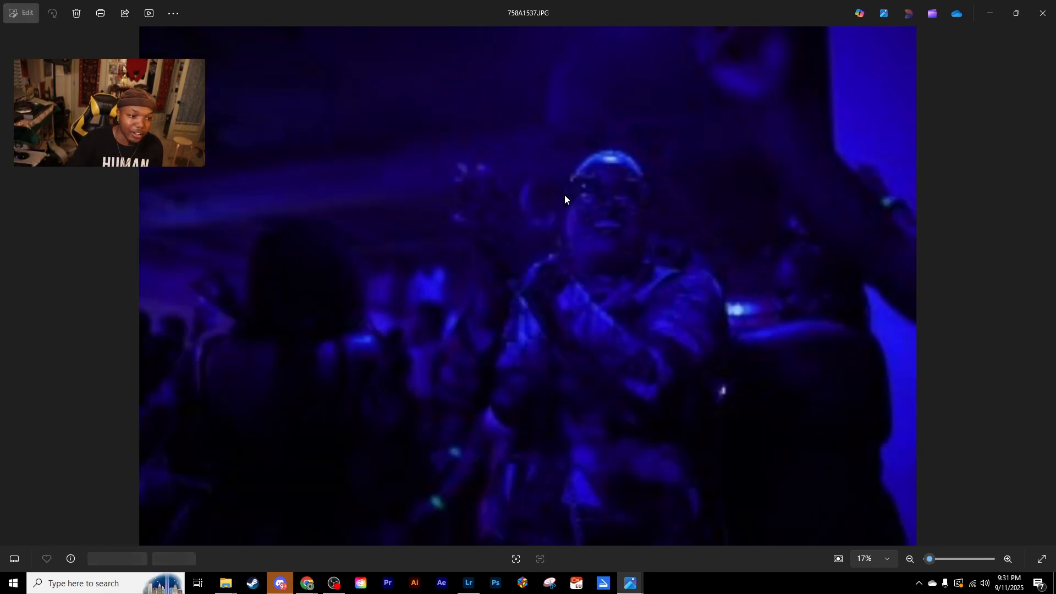
pyautogui.press('Left')
pyautogui.press('Left')
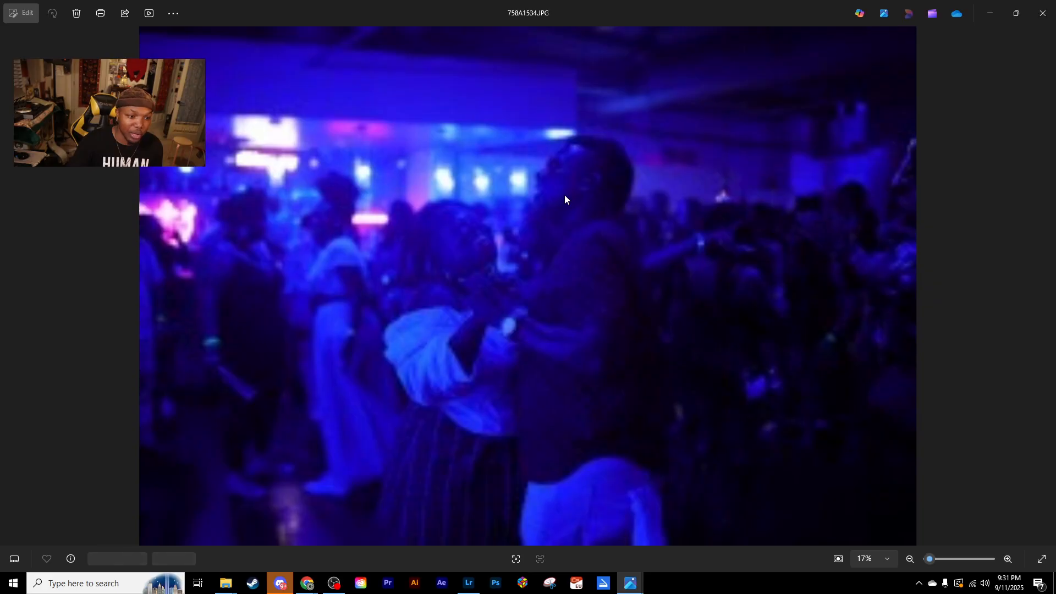
pyautogui.press('Left')
pyautogui.press('Left')
pyautogui.press('Left')
pyautogui.press('Left')
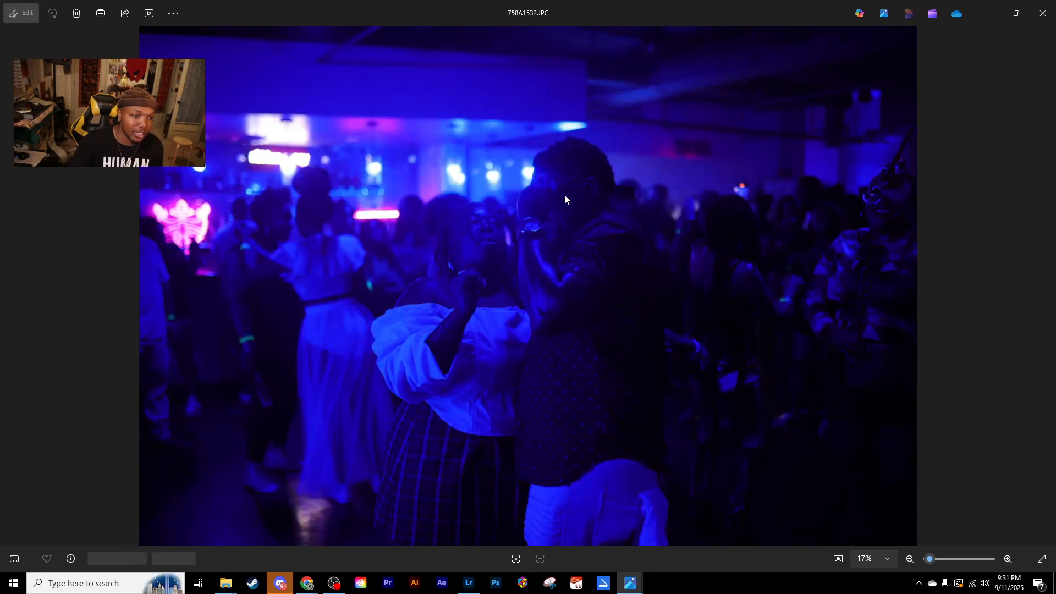
# - Review the originals backward from 758A1532.JPG to the shots of the woman beside the Slow Drag booth at 758A1521.JPG
pyautogui.press('Left')
pyautogui.press('Left')
pyautogui.press('Left')
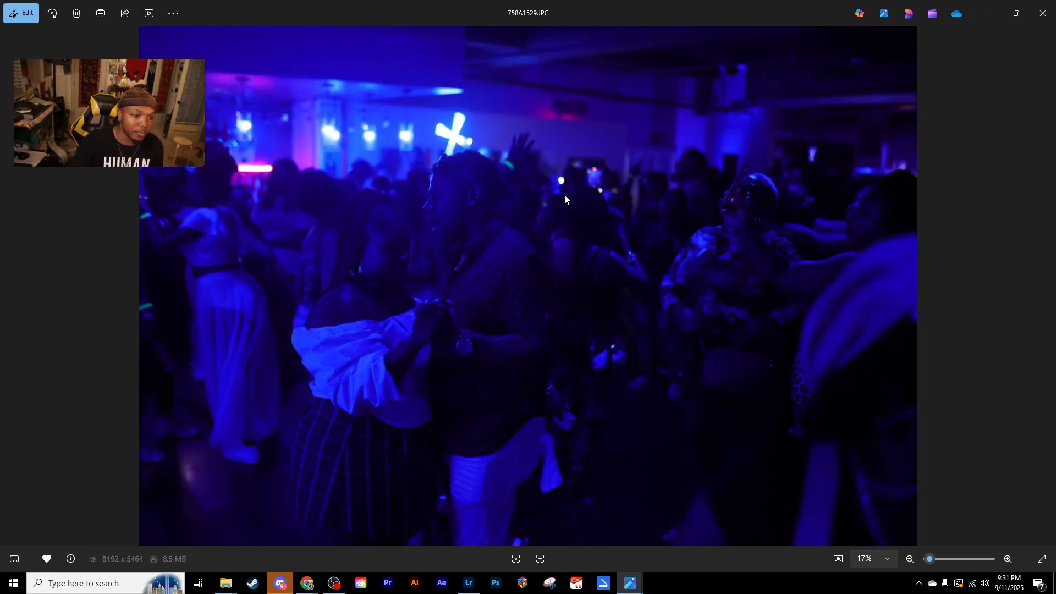
pyautogui.press('Left')
pyautogui.press('Left')
pyautogui.press('Left')
pyautogui.press('Left')
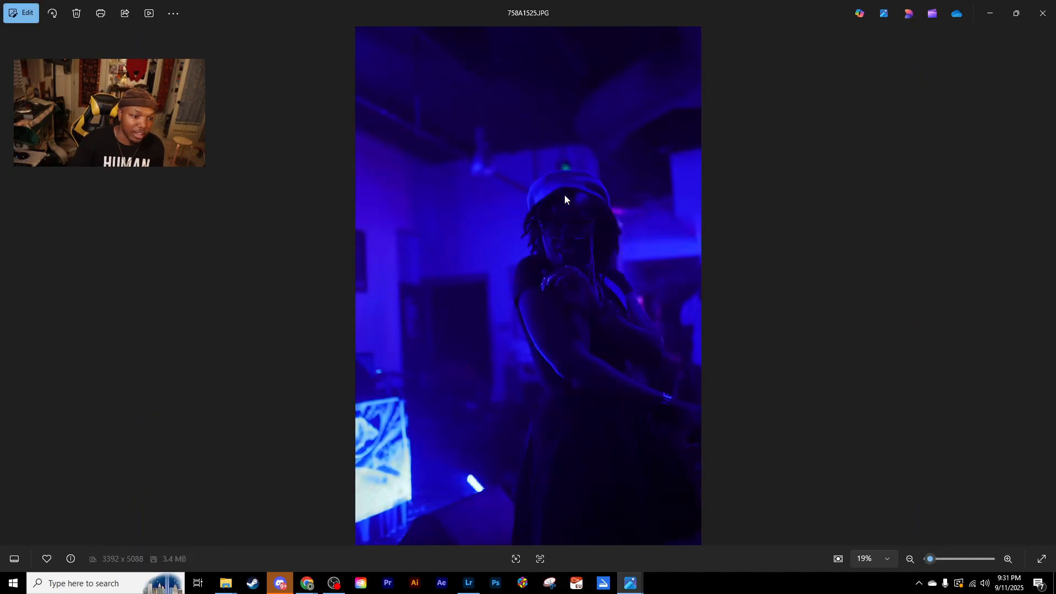
pyautogui.press('Left')
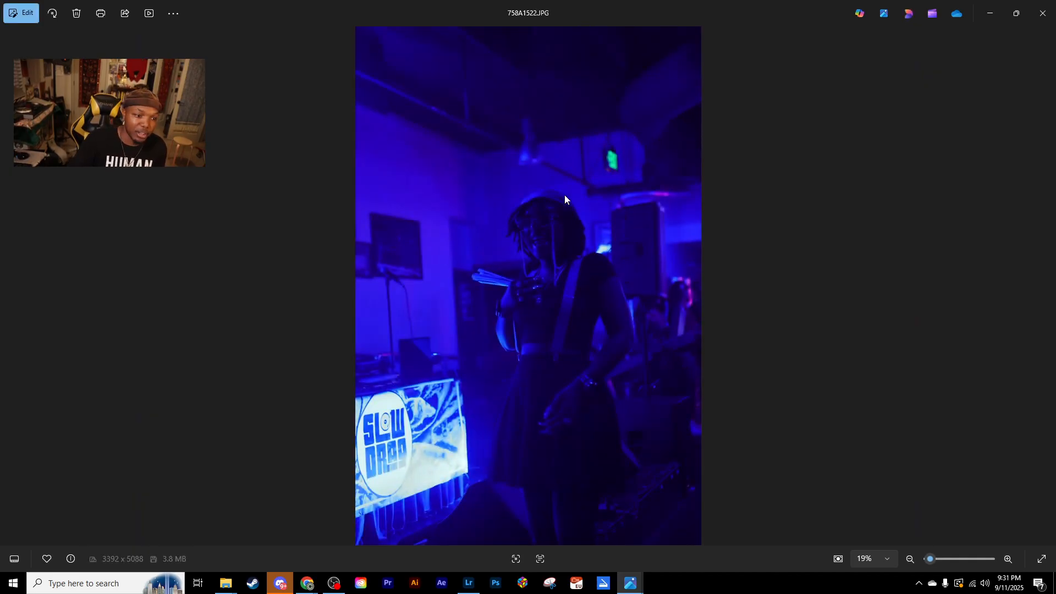
pyautogui.press('Left')
pyautogui.press('Left')
pyautogui.press('Left')
pyautogui.press('Left')
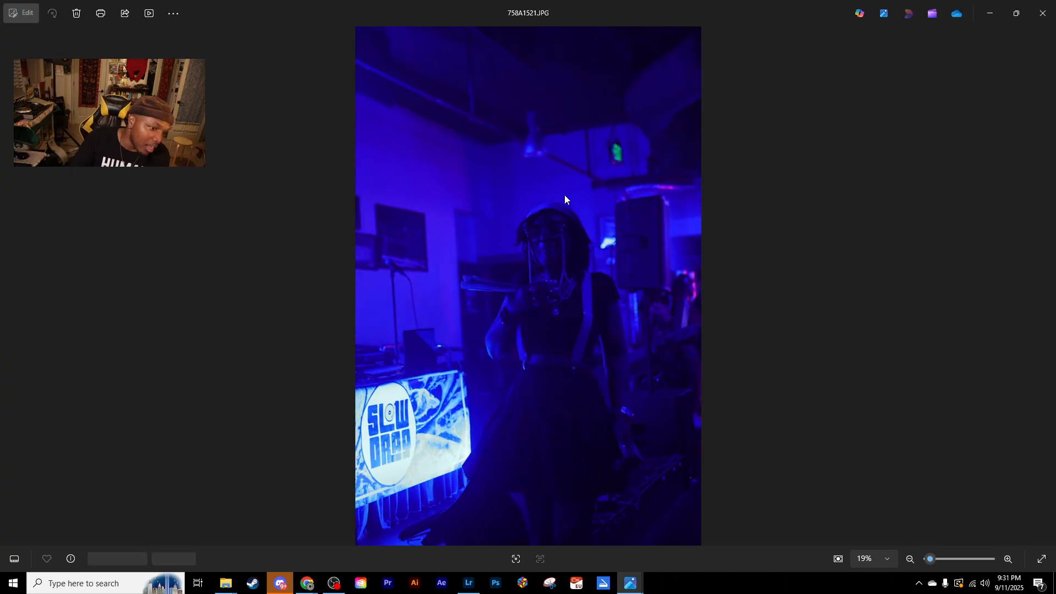
# - Look through the earlier portrait-format shots of the embracing couple and the two women, from 758A1521.JPG back to 758A1497.JPG
pyautogui.press('Left')
pyautogui.press('Left')
pyautogui.press('Left')
pyautogui.press('Left')
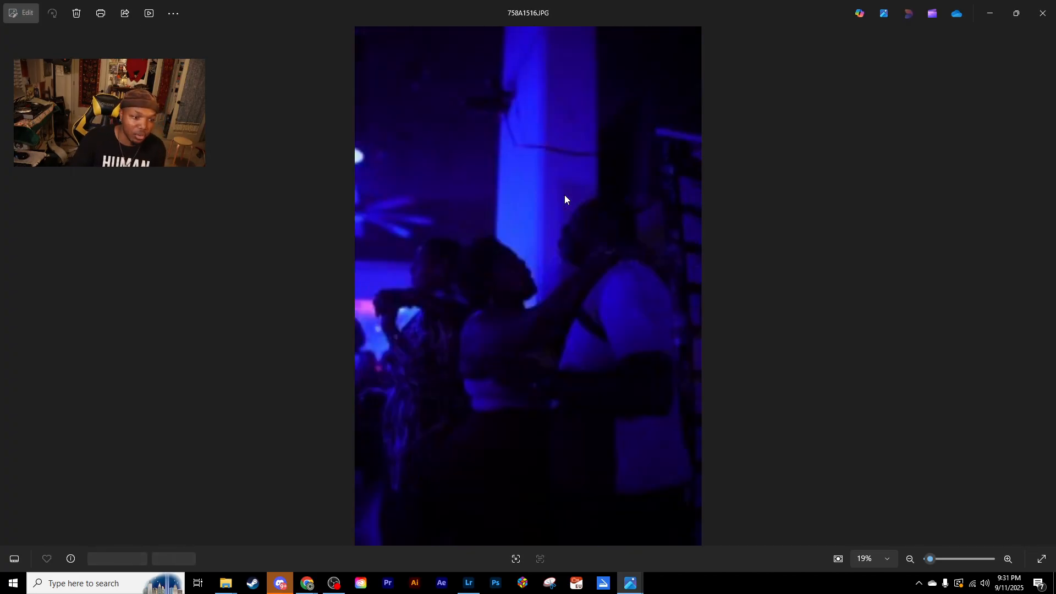
pyautogui.press('Left')
pyautogui.press('Left')
pyautogui.press('Left')
pyautogui.press('Left')
pyautogui.press('Left')
pyautogui.press('Left')
pyautogui.press('Left')
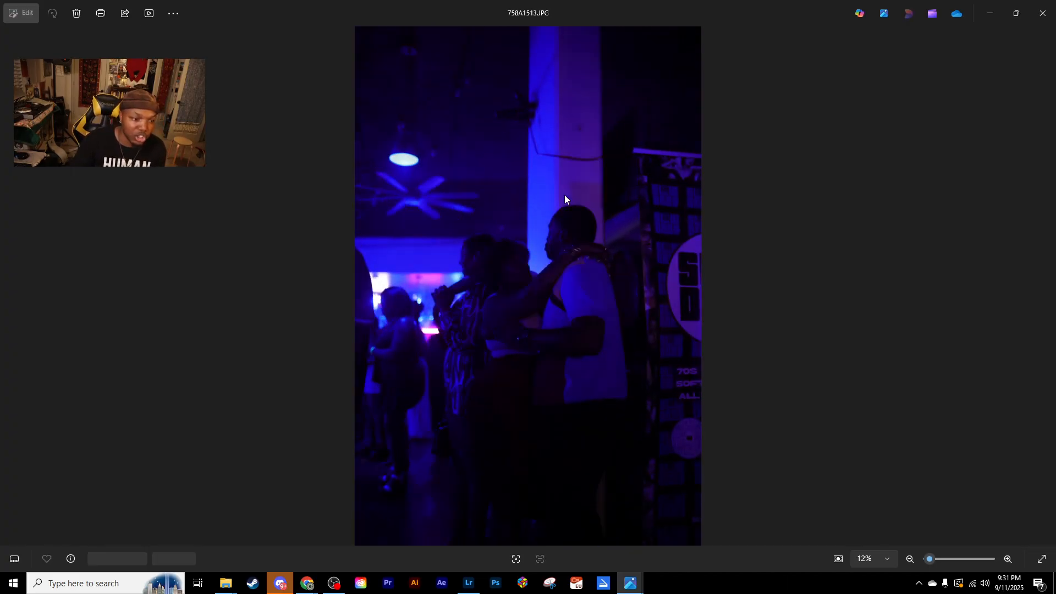
pyautogui.press('Left')
pyautogui.press('Left')
pyautogui.press('Left')
pyautogui.press('Left')
pyautogui.press('Left')
pyautogui.press('Left')
pyautogui.press('Left')
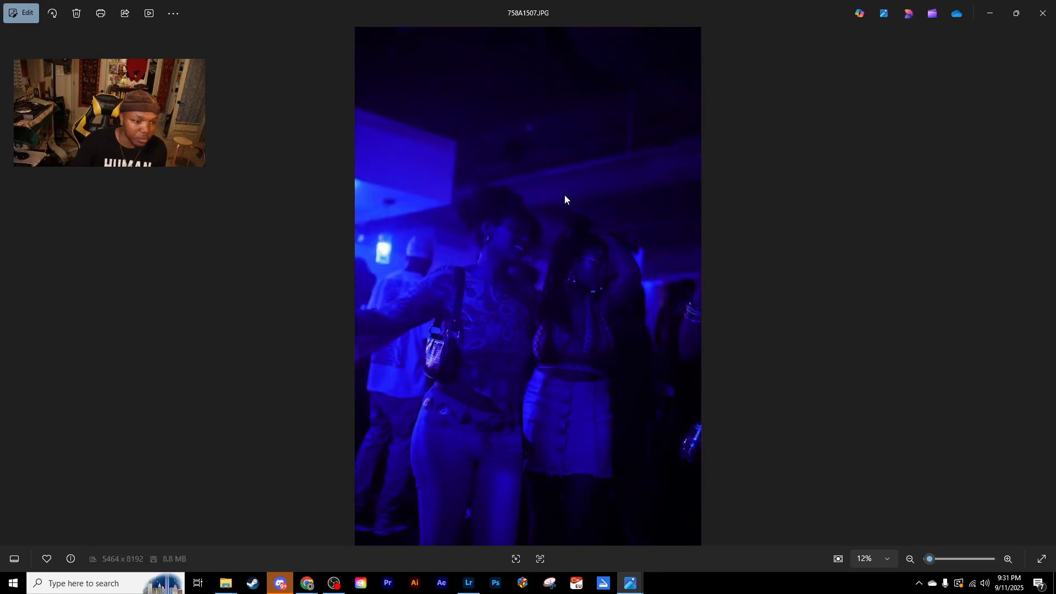
pyautogui.press('Left')
pyautogui.press('Left')
pyautogui.press('Left')
pyautogui.press('Left')
pyautogui.press('Left')
pyautogui.press('Left')
pyautogui.press('Left')
pyautogui.press('Left')
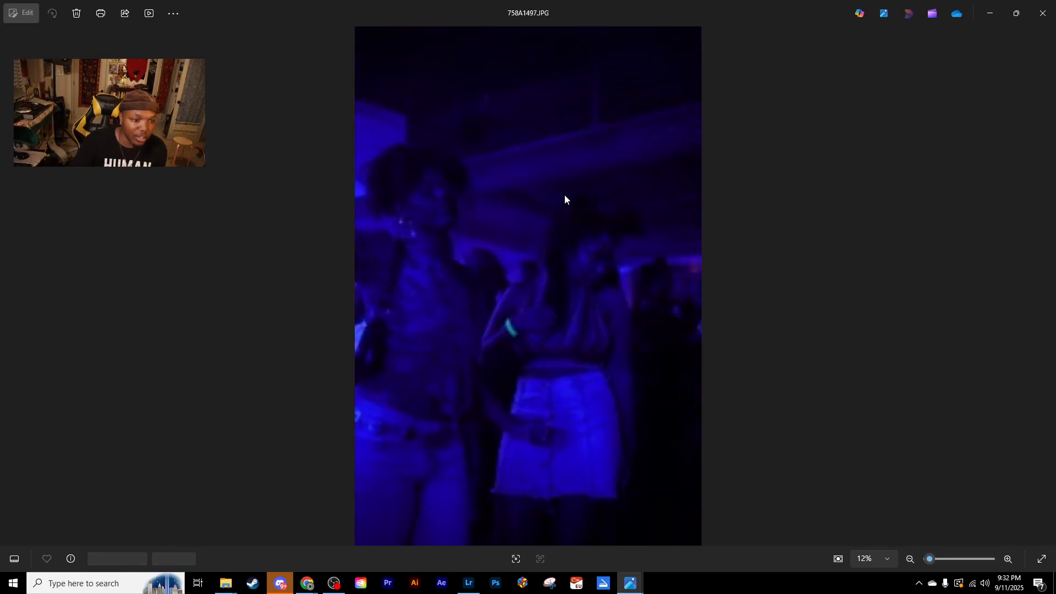
# - Continue reviewing the unedited originals backward from 758A1497.JPG to 758A1467.JPG
pyautogui.press('Left')
pyautogui.press('Left')
pyautogui.press('Left')
pyautogui.press('Left')
pyautogui.press('Left')
pyautogui.press('Left')
pyautogui.press('Left')
pyautogui.press('Left')
pyautogui.press('Left')
pyautogui.press('Left')
pyautogui.press('Left')
pyautogui.press('Left')
pyautogui.press('Left')
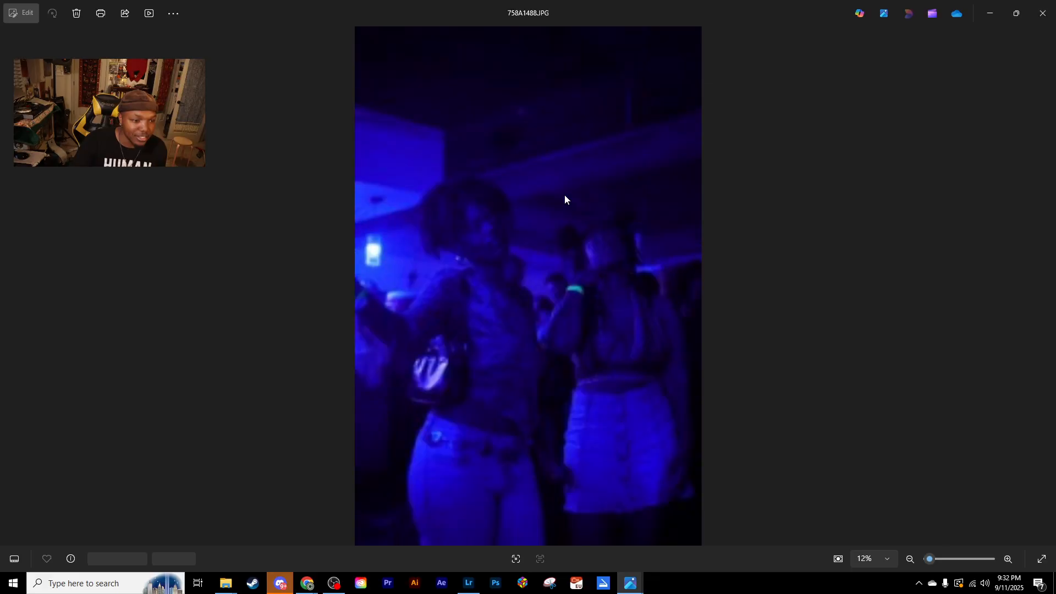
pyautogui.press('Left')
pyautogui.press('Left')
pyautogui.press('Left')
pyautogui.press('Left')
pyautogui.press('Left')
pyautogui.press('Left')
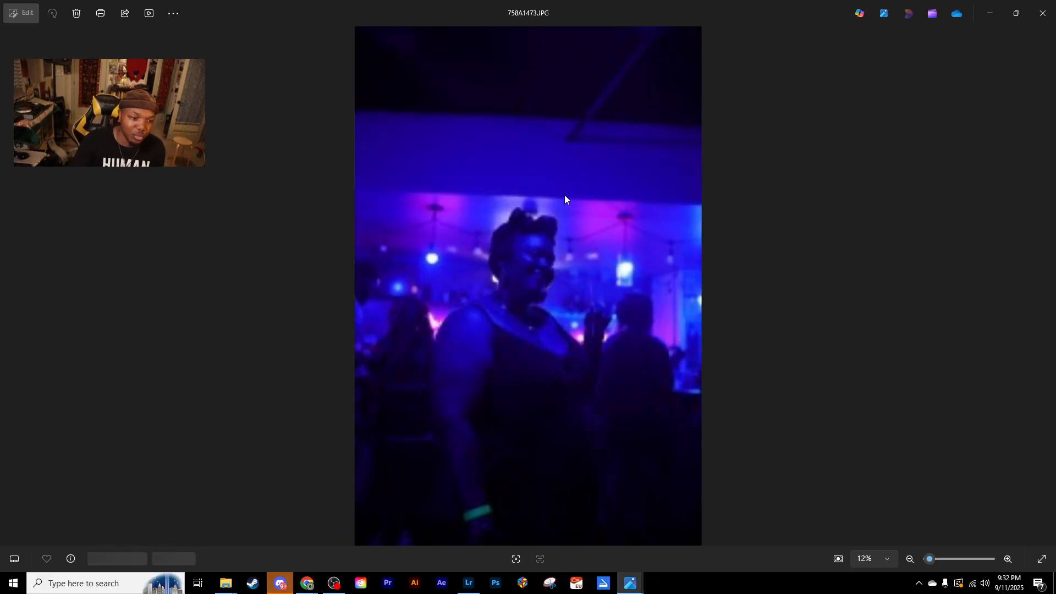
pyautogui.press('Left')
pyautogui.press('Left')
pyautogui.press('Left')
pyautogui.press('Left')
pyautogui.press('Left')
pyautogui.press('Left')
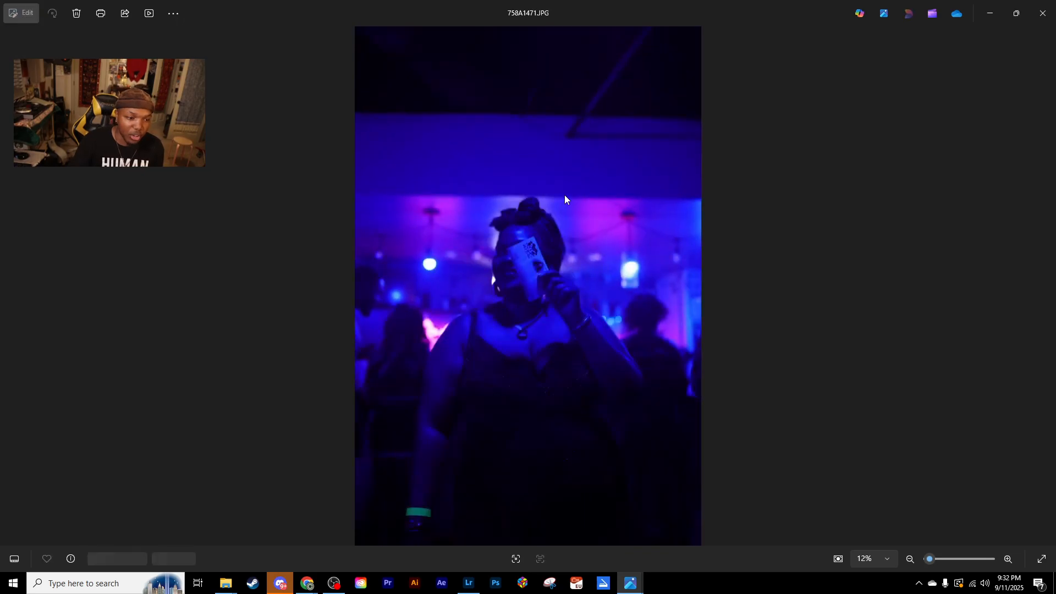
# - Close the photo viewer and switch to Lightroom, maximizing its window
pyautogui.click(1044, 14)
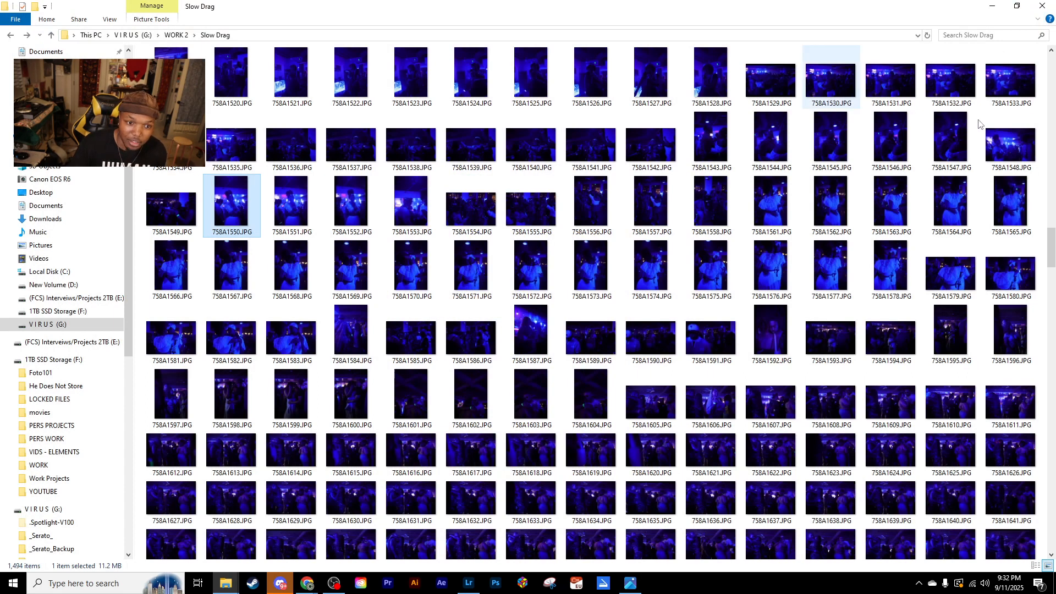
pyautogui.moveTo(1053, 242); pyautogui.dragTo(1050, 260)
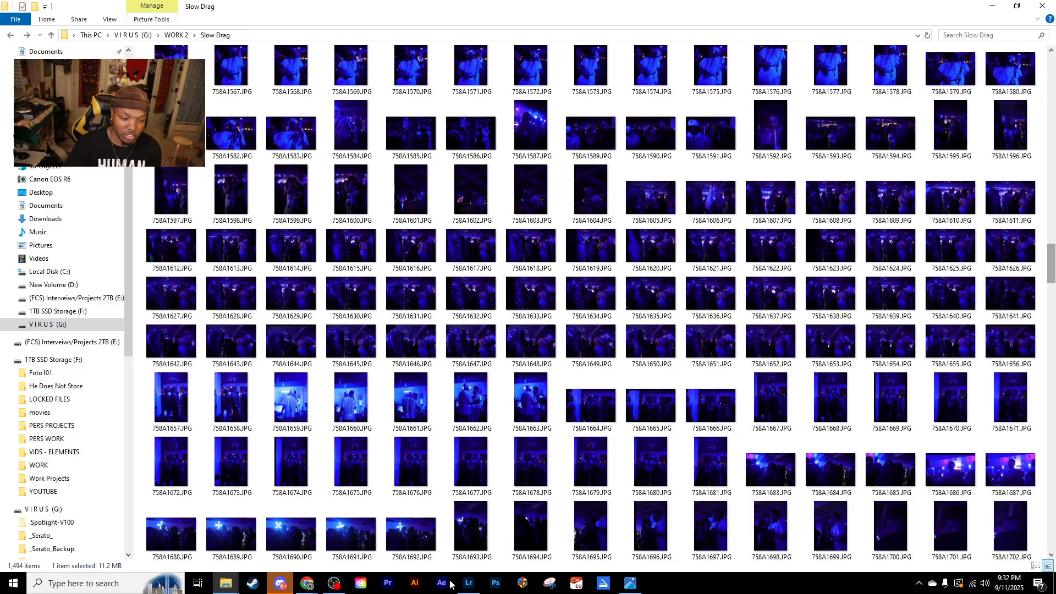
pyautogui.click(468, 583)
pyautogui.moveTo(839, 17); pyautogui.dragTo(649, 46)
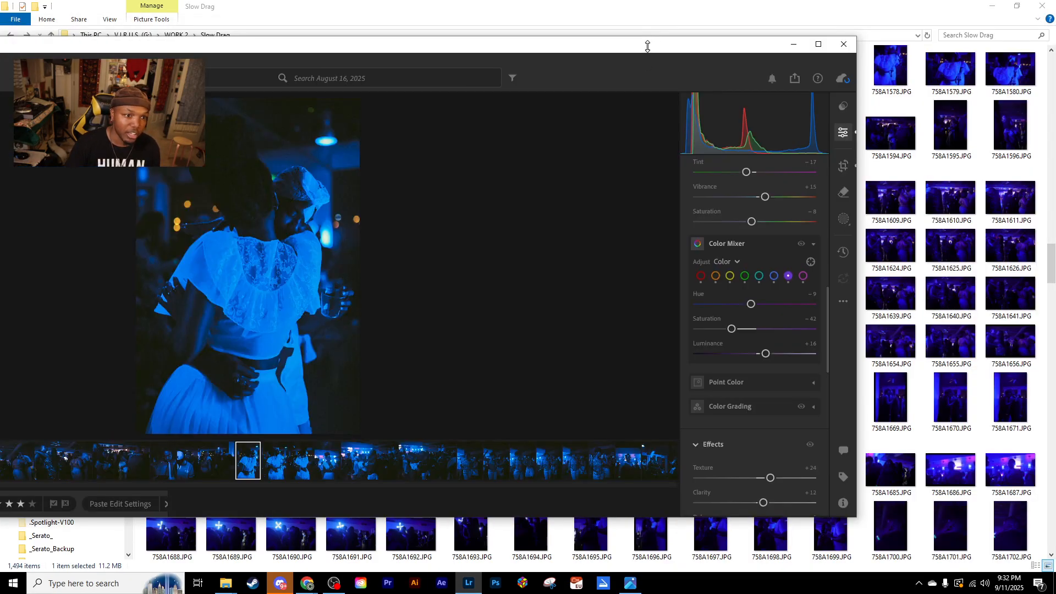
pyautogui.doubleClick(558, 70)
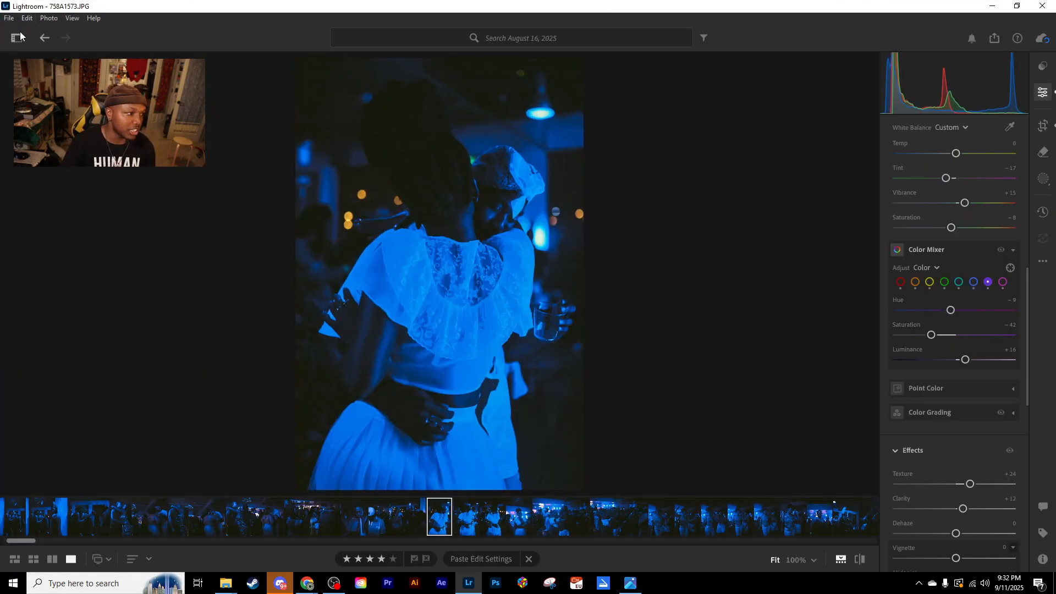
# - Show the photo library sidebar and open the recently added import labelled Yesterday 6:21 PM
pyautogui.click(19, 37)
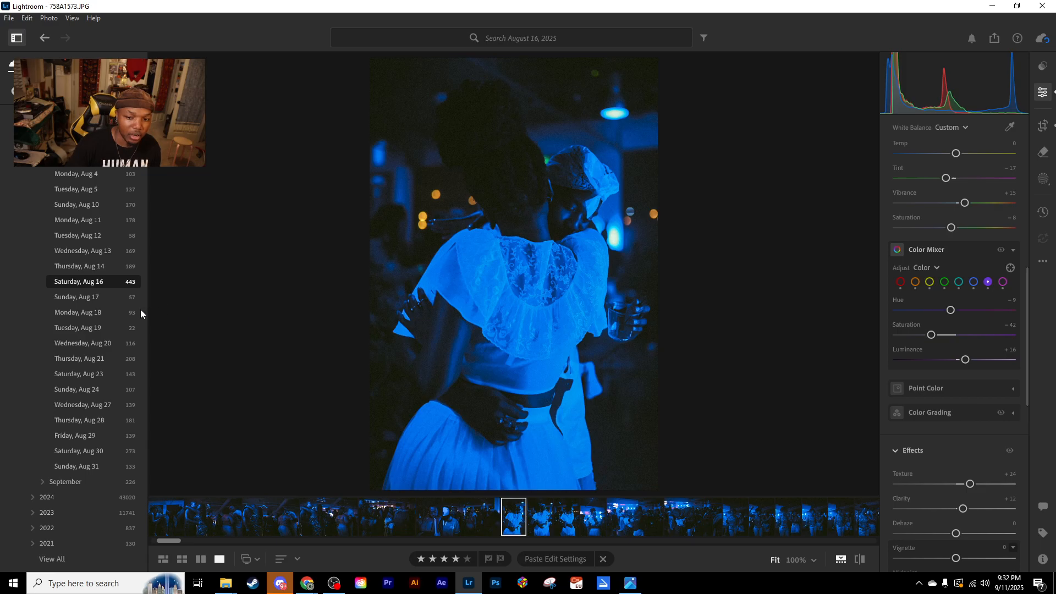
pyautogui.click(43, 143)
pyautogui.scroll(3, 62, 165)
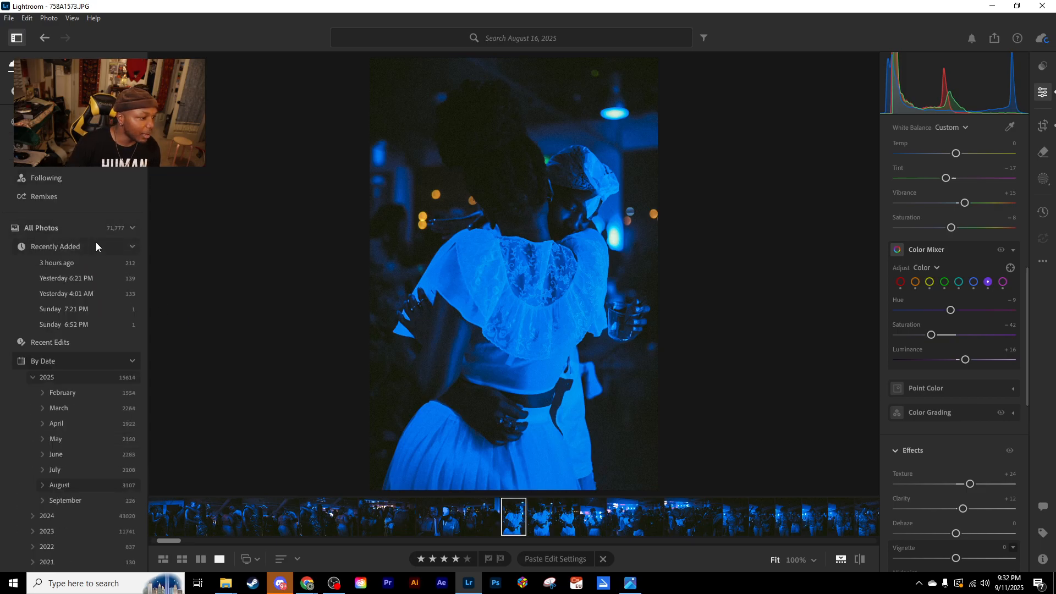
pyautogui.click(105, 280)
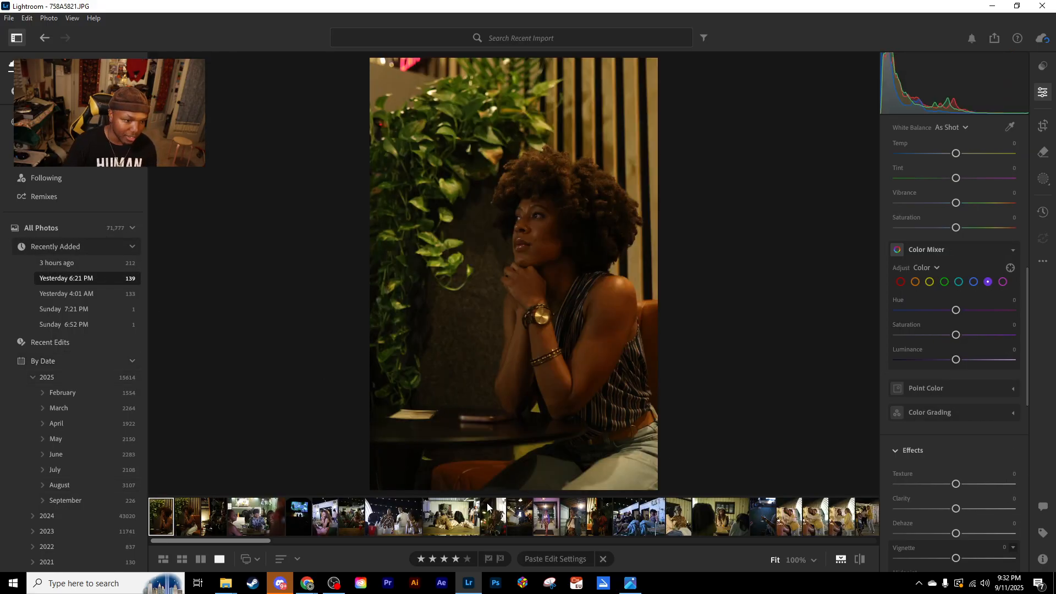
# - Open the raised-hand portrait 758A5470.JPG, copy its edit settings, and browse to the end of the import's filmstrip
pyautogui.moveTo(237, 541); pyautogui.dragTo(379, 544)
pyautogui.click(517, 517)
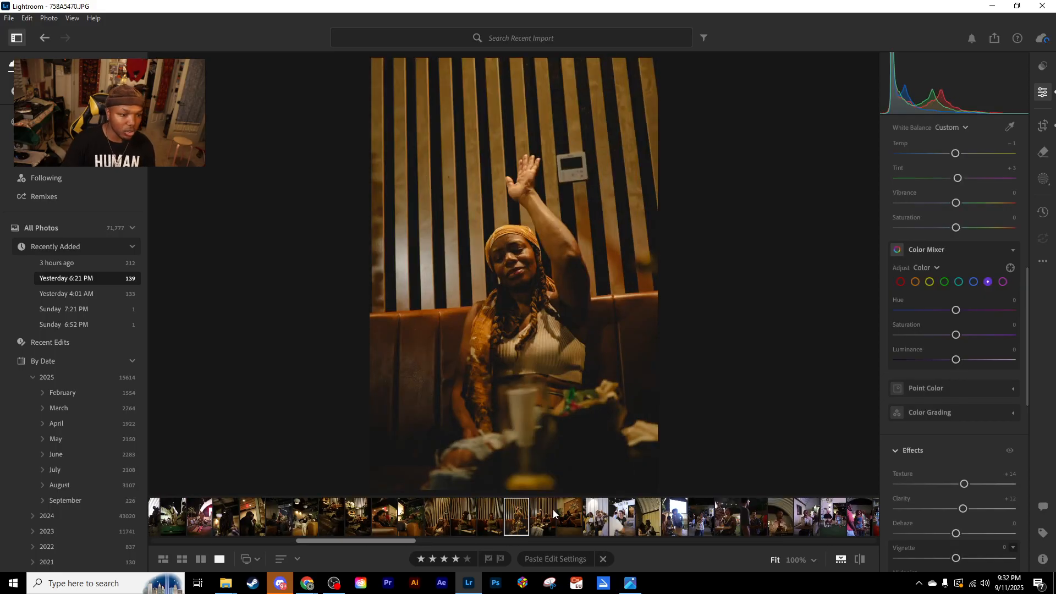
pyautogui.hotkey('ctrl', 'c')
pyautogui.moveTo(390, 542); pyautogui.dragTo(908, 503)
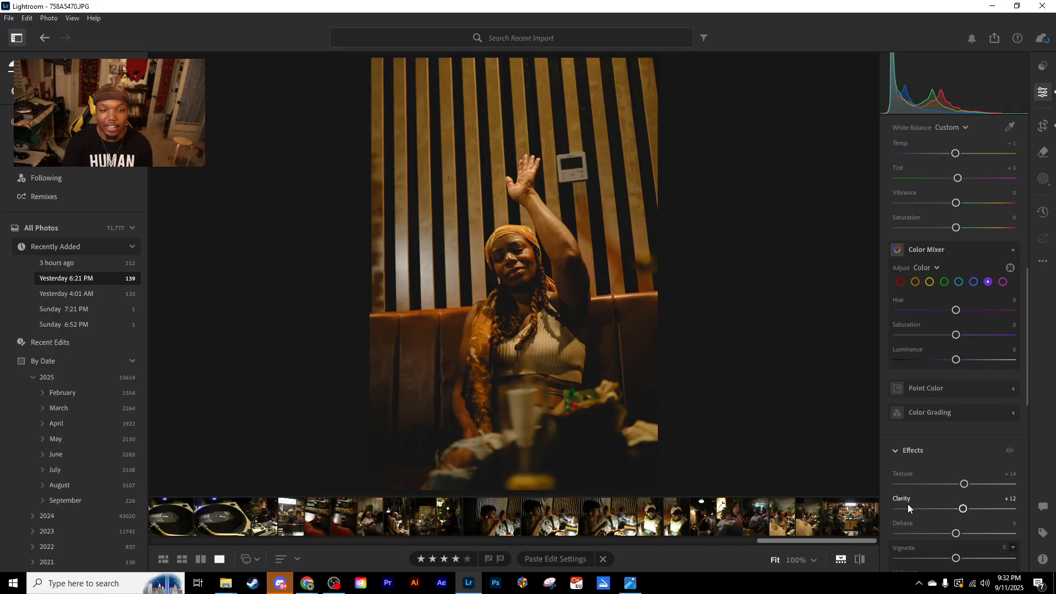
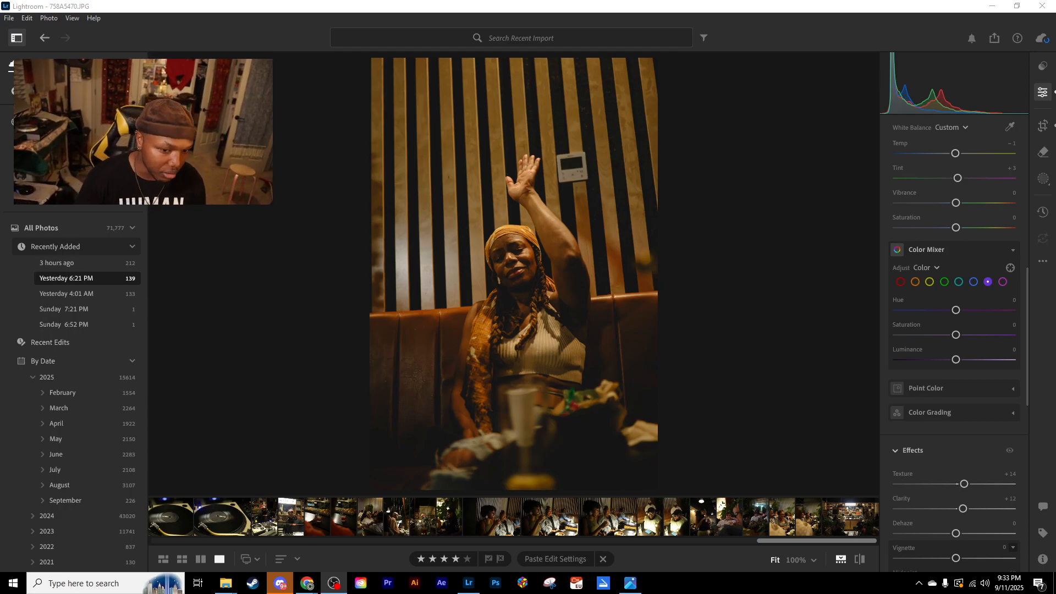
# - Show the personal presets, hide the library sidebar, and open the block & drum bar photo 758A4728.JPG
pyautogui.moveTo(1028, 334); pyautogui.dragTo(1036, 120)
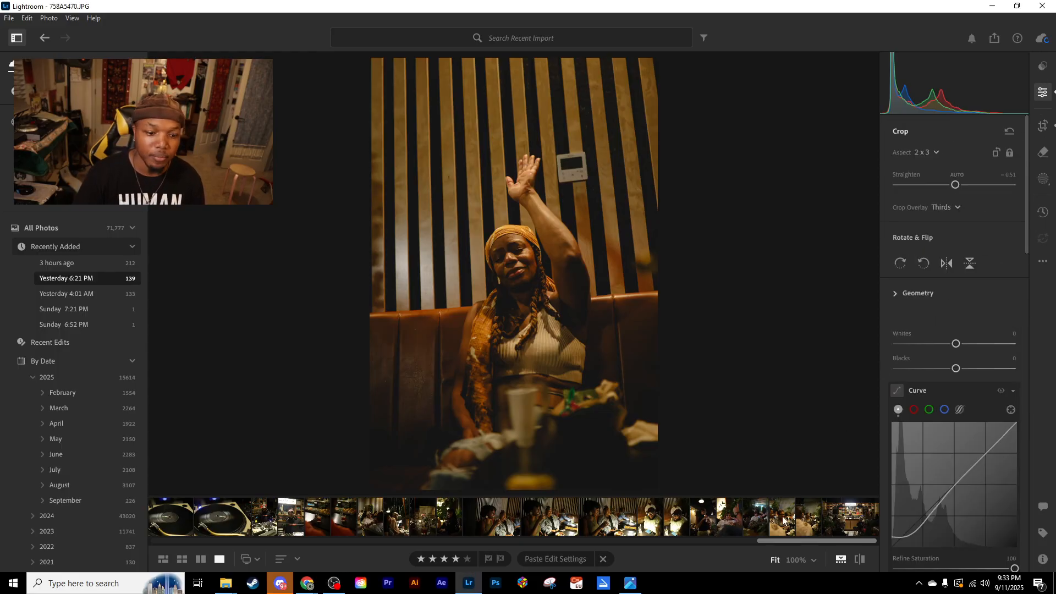
pyautogui.click(841, 521)
pyautogui.press('e')
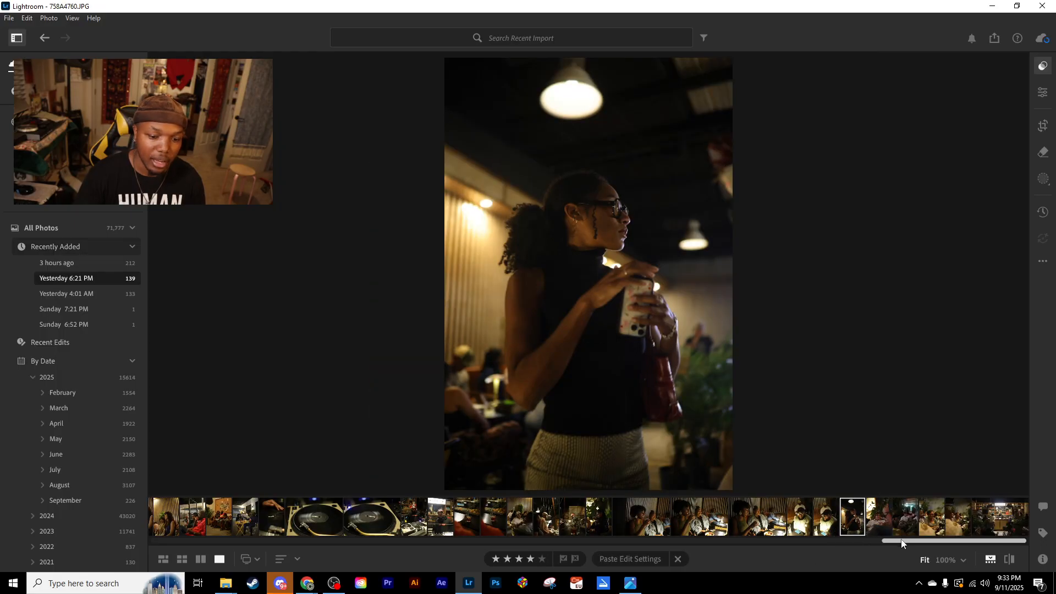
pyautogui.press('p')
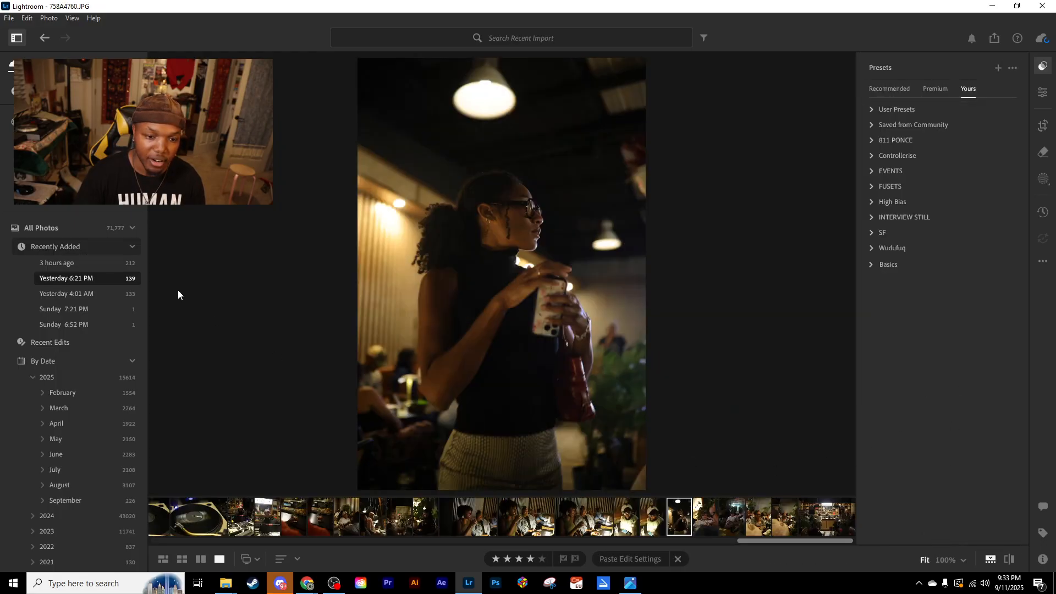
pyautogui.click(17, 38)
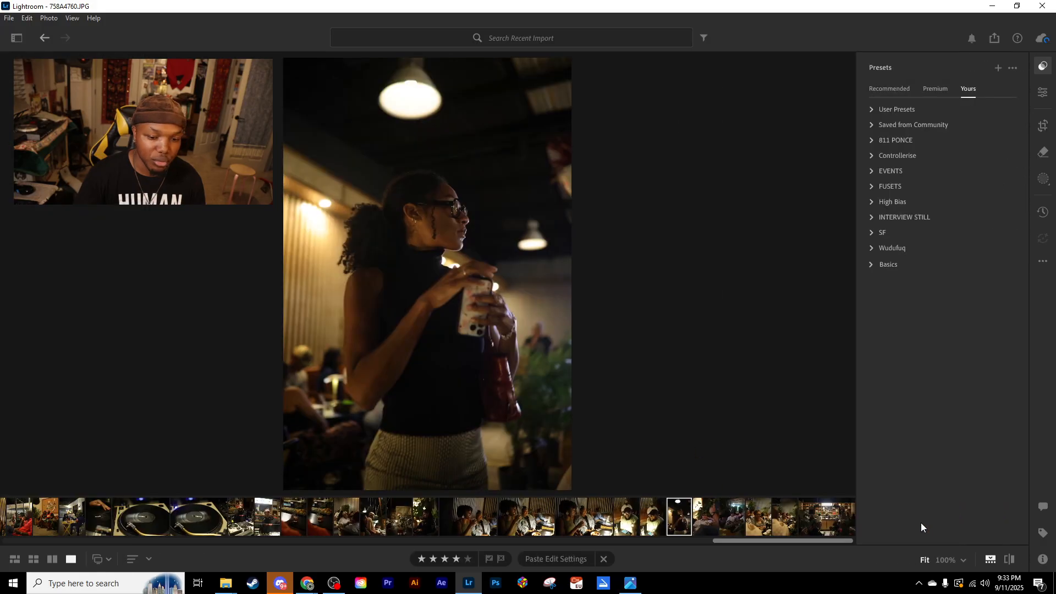
pyautogui.click(833, 523)
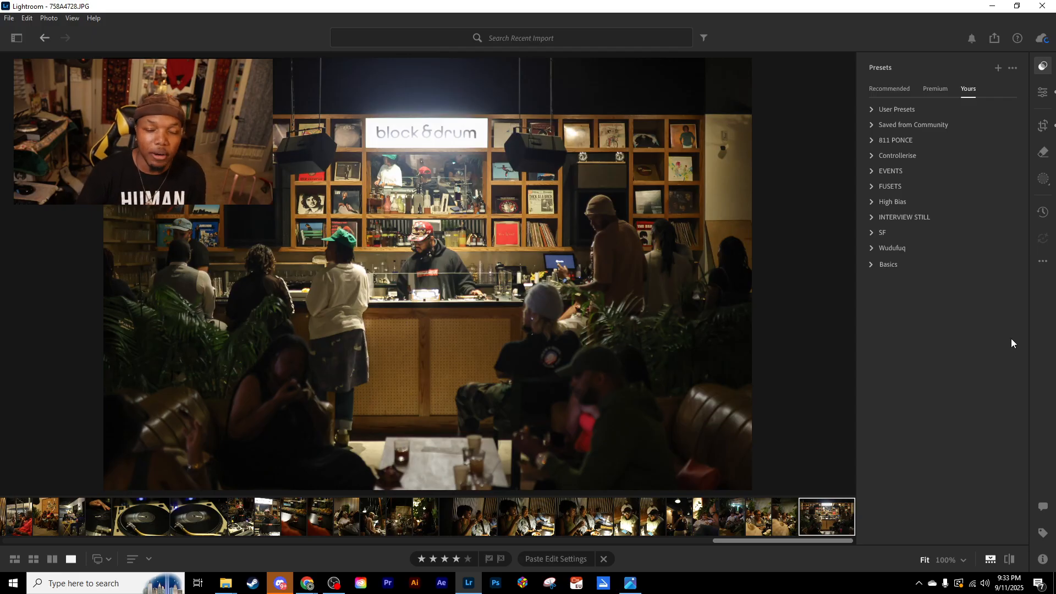
# - Expand the High Bias presets, compare HB BW1, Main film 1 and VNTG CLR CLN on the bar photo, and apply VNTG CLR CLN
pyautogui.click(889, 203)
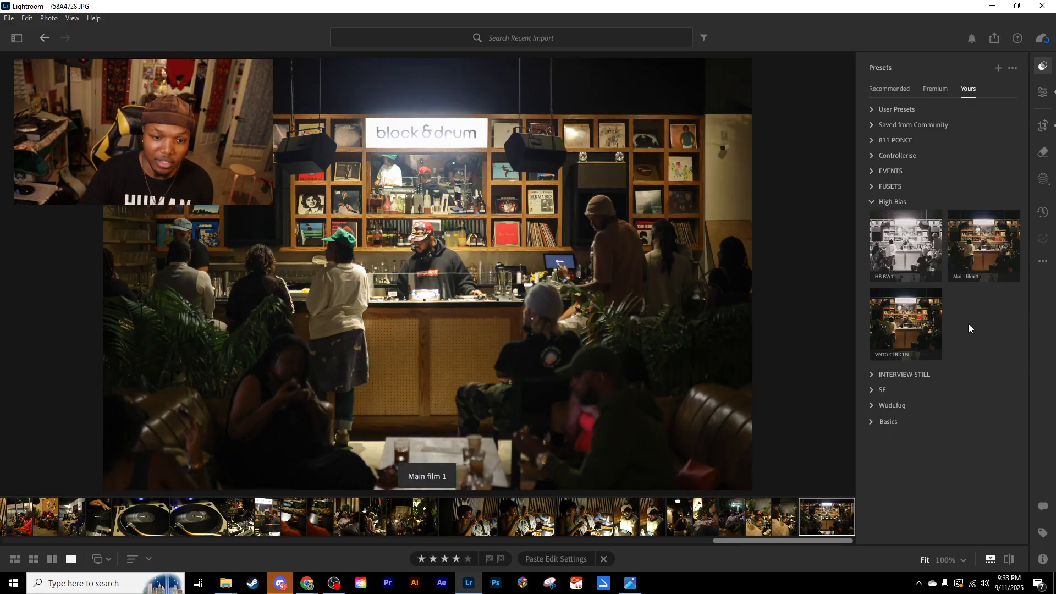
pyautogui.click(910, 241)
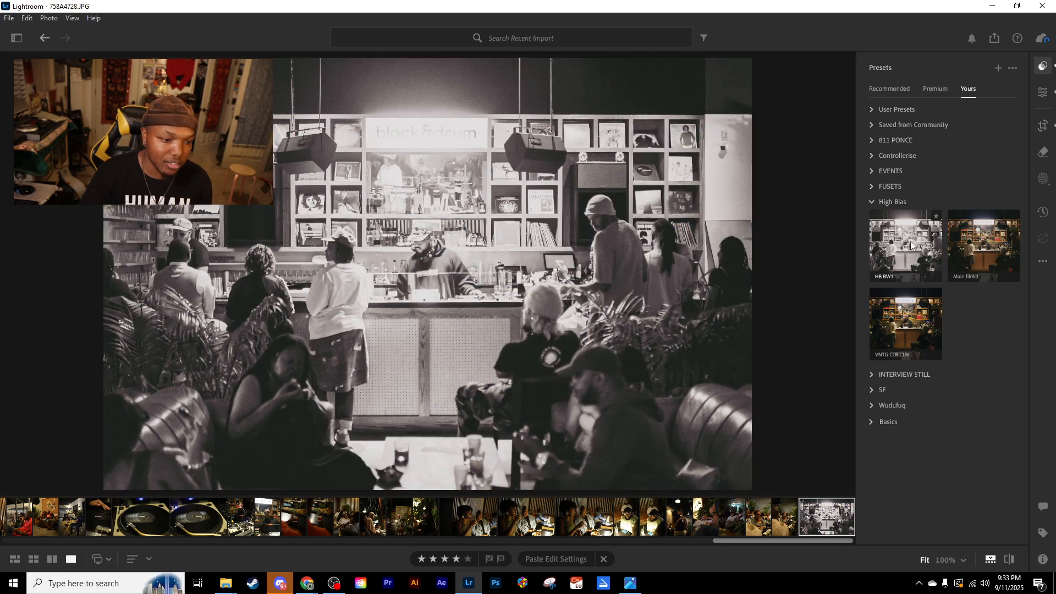
pyautogui.click(980, 251)
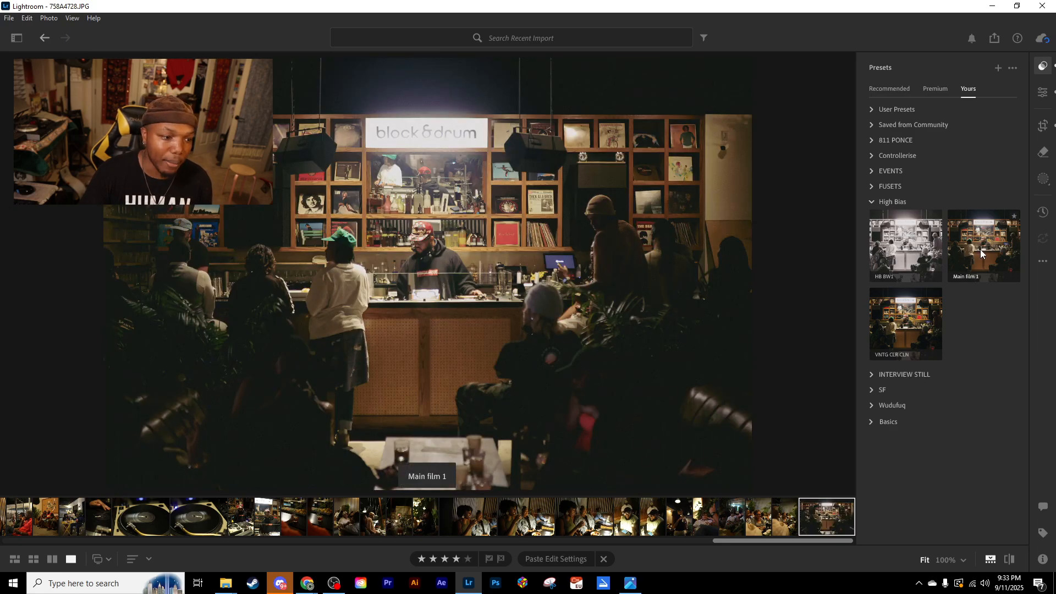
pyautogui.click(884, 320)
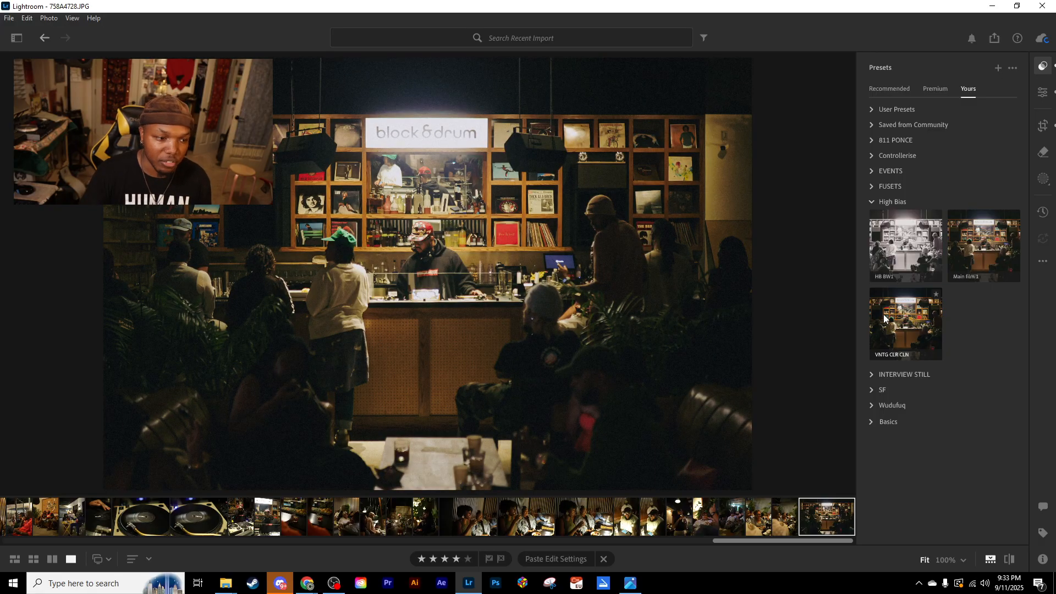
pyautogui.click(973, 251)
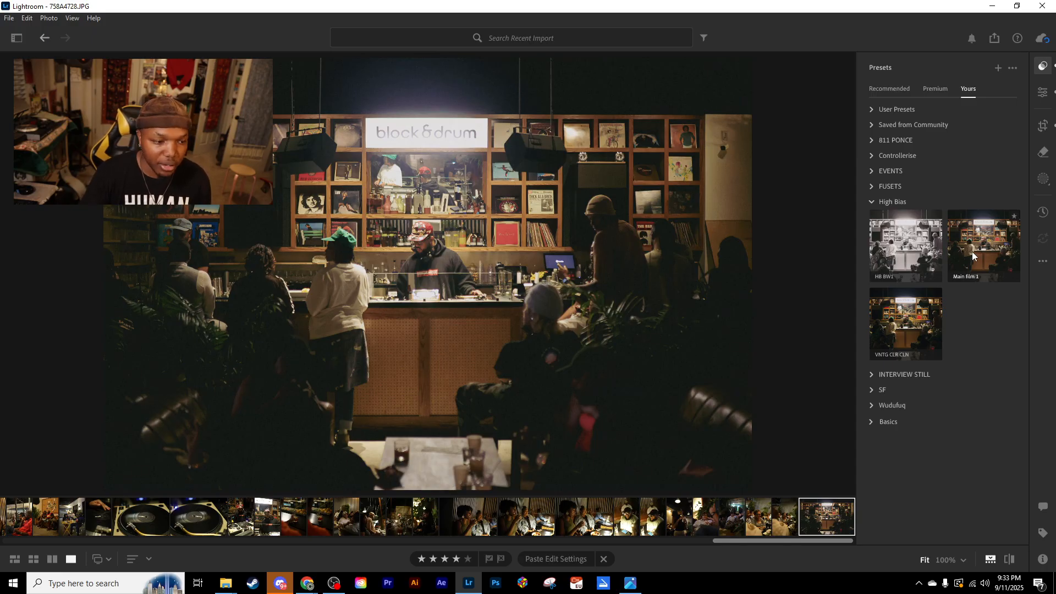
pyautogui.click(934, 319)
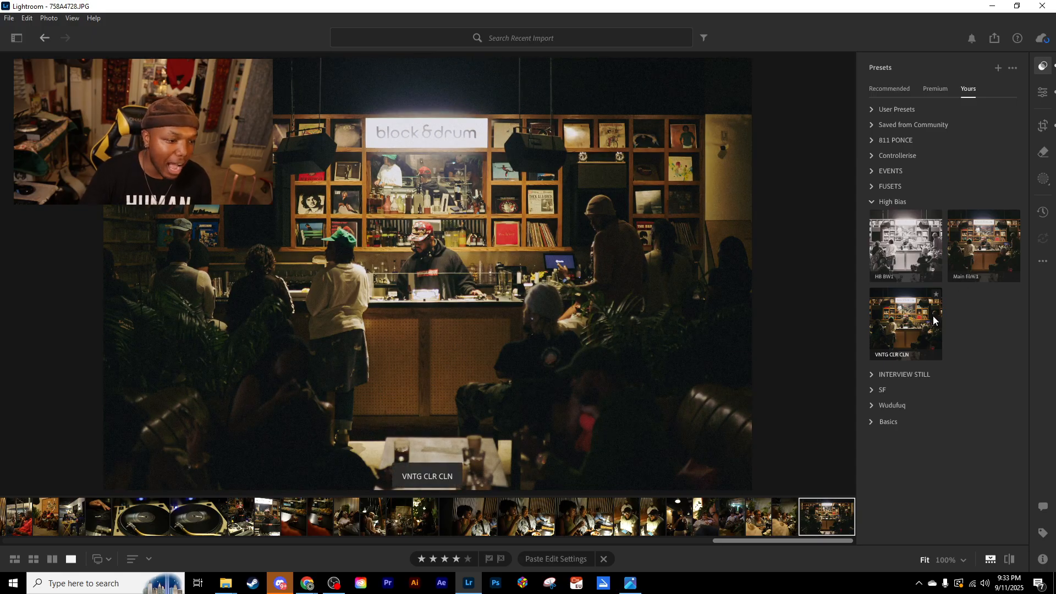
pyautogui.click(933, 319)
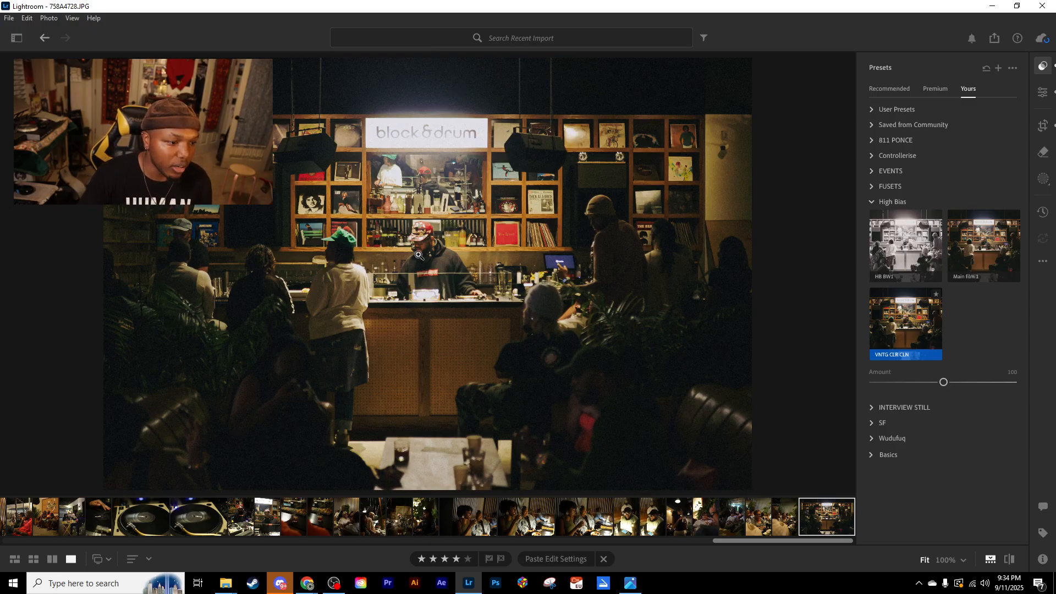
# - Compare the bar photo's grain before and after the preset at 100% around the block & drum sign
pyautogui.moveTo(370, 87); pyautogui.dragTo(393, 200)
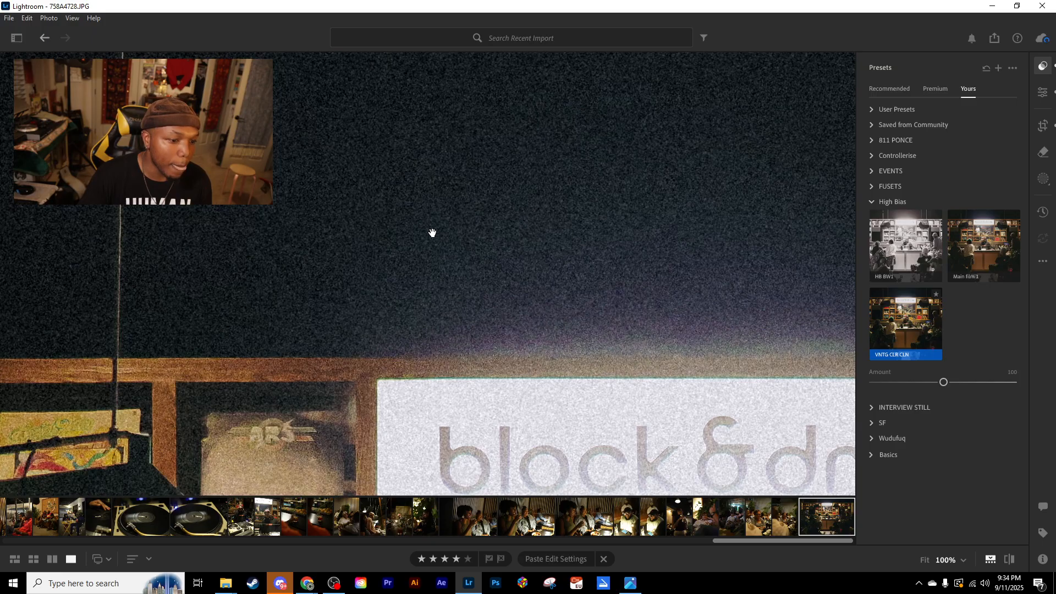
pyautogui.press('\\')
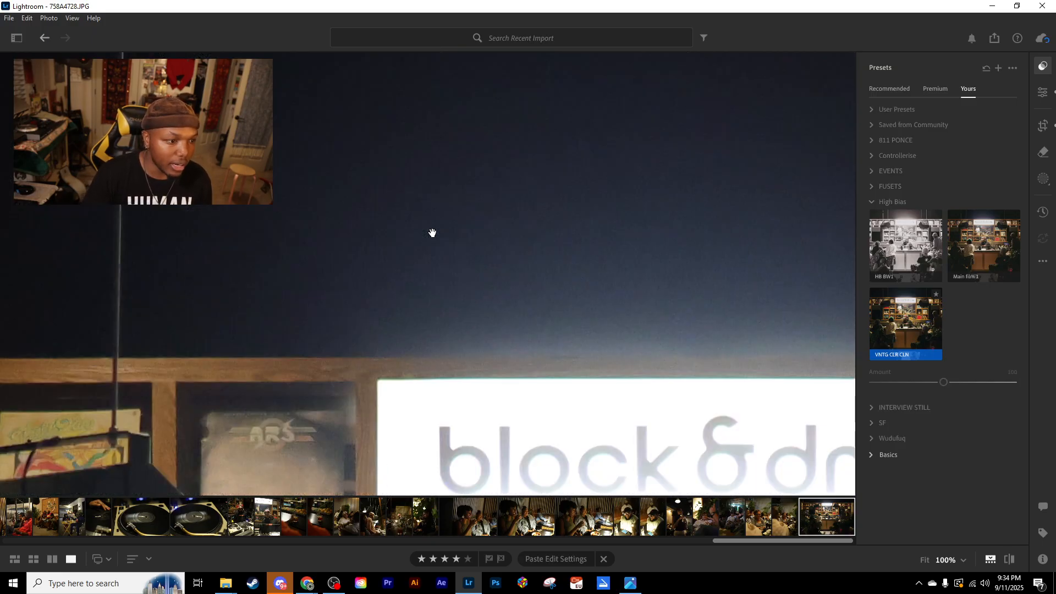
pyautogui.press('\\')
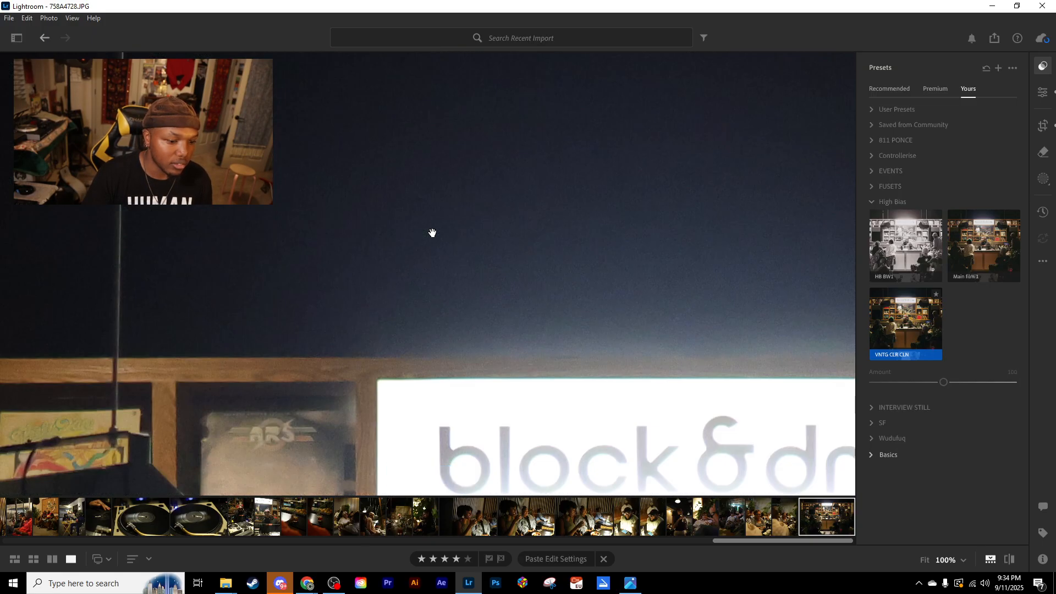
pyautogui.press('\\')
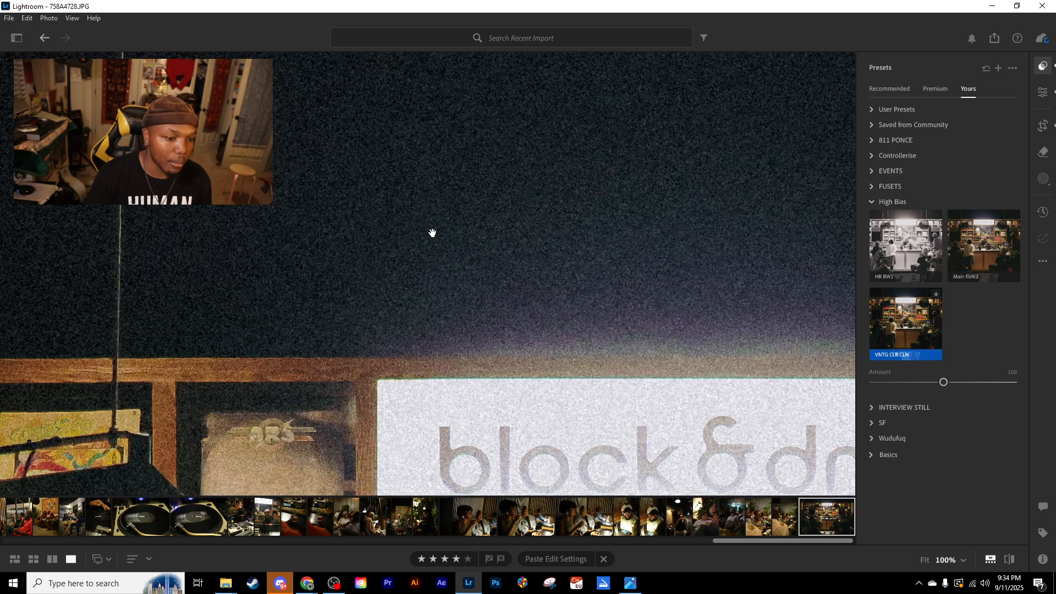
pyautogui.click(444, 230)
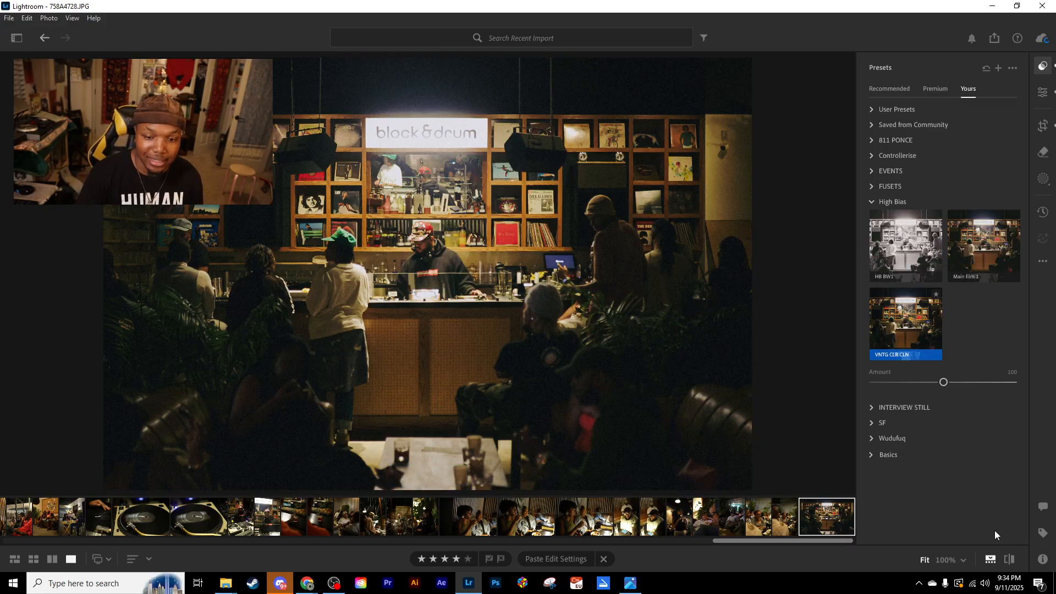
# - Copy the bar photo's edit settings and paste them onto the neighbouring portrait 758A4733.JPG
pyautogui.hotkey('ctrl', 'c')
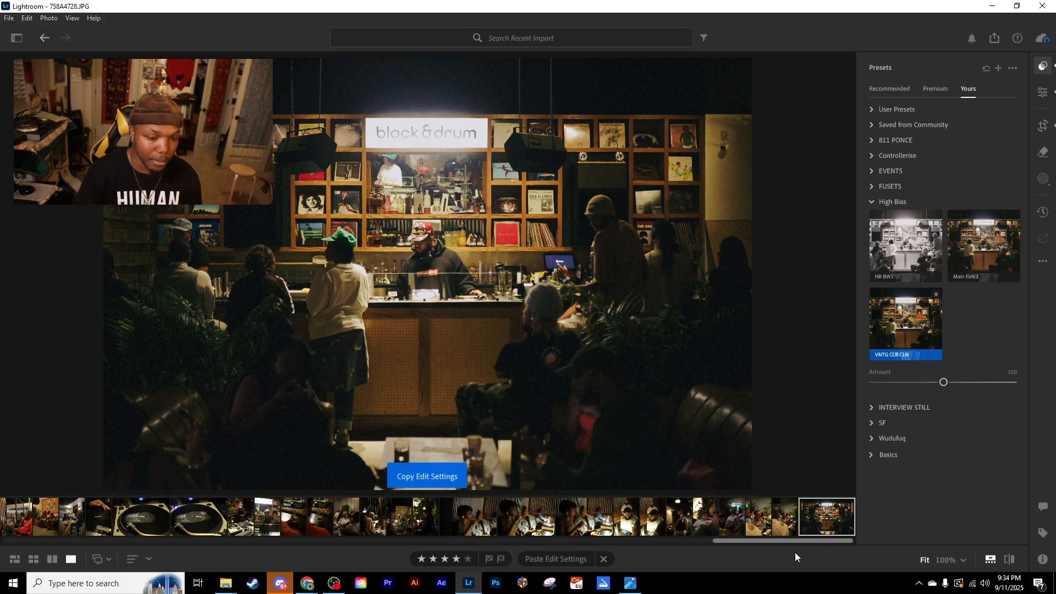
pyautogui.moveTo(793, 542); pyautogui.dragTo(29, 537)
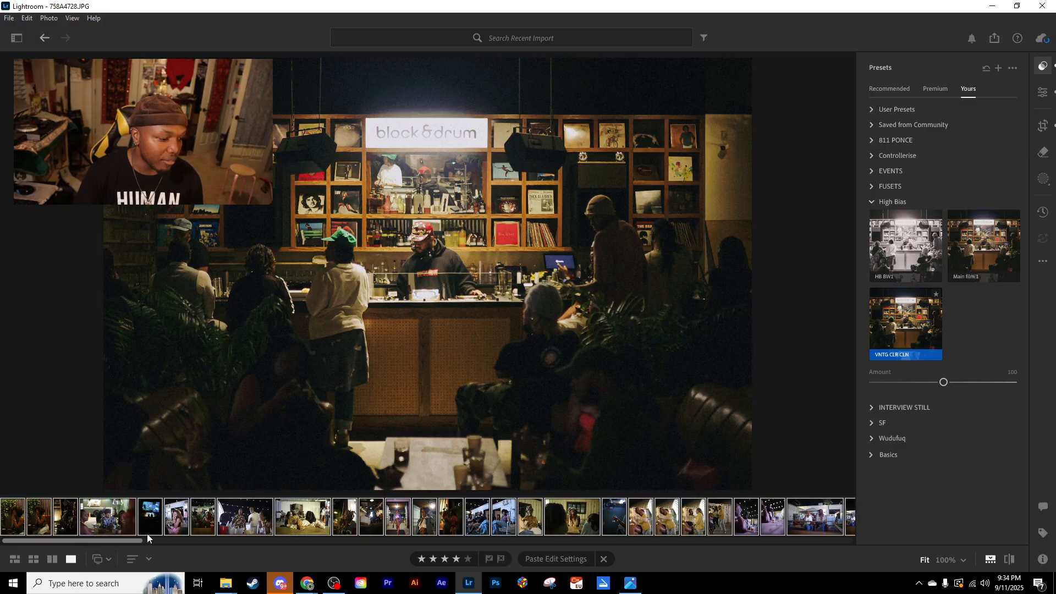
pyautogui.moveTo(117, 544); pyautogui.dragTo(837, 530)
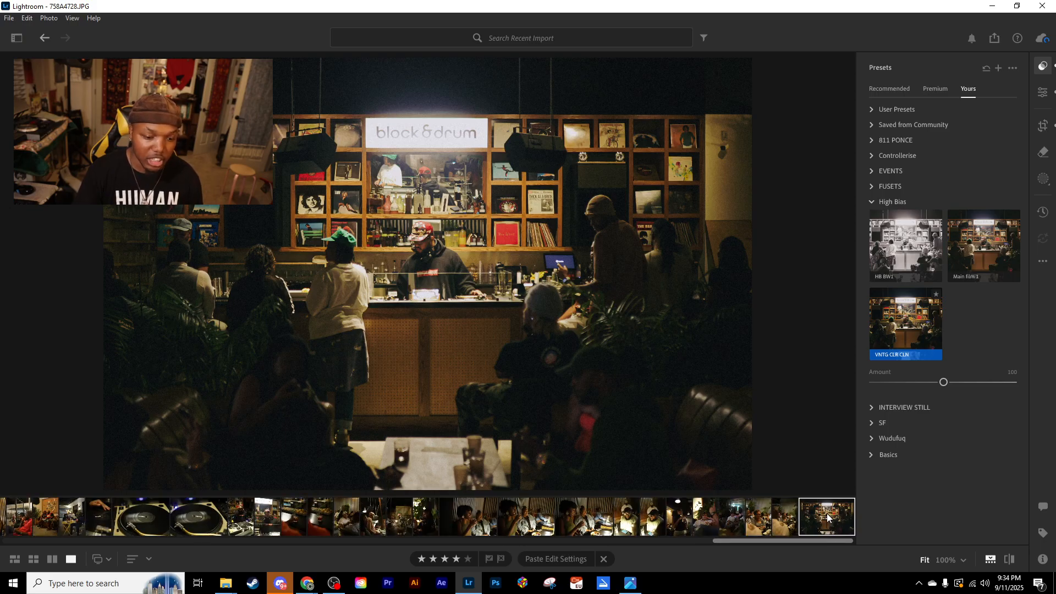
pyautogui.press('Left')
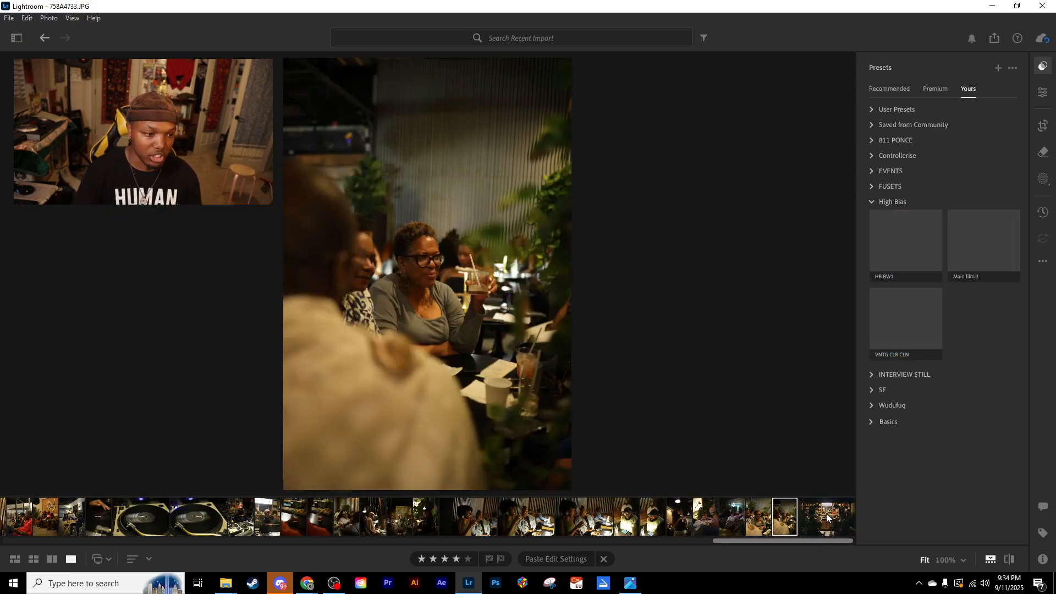
pyautogui.press('Left')
pyautogui.press('Right')
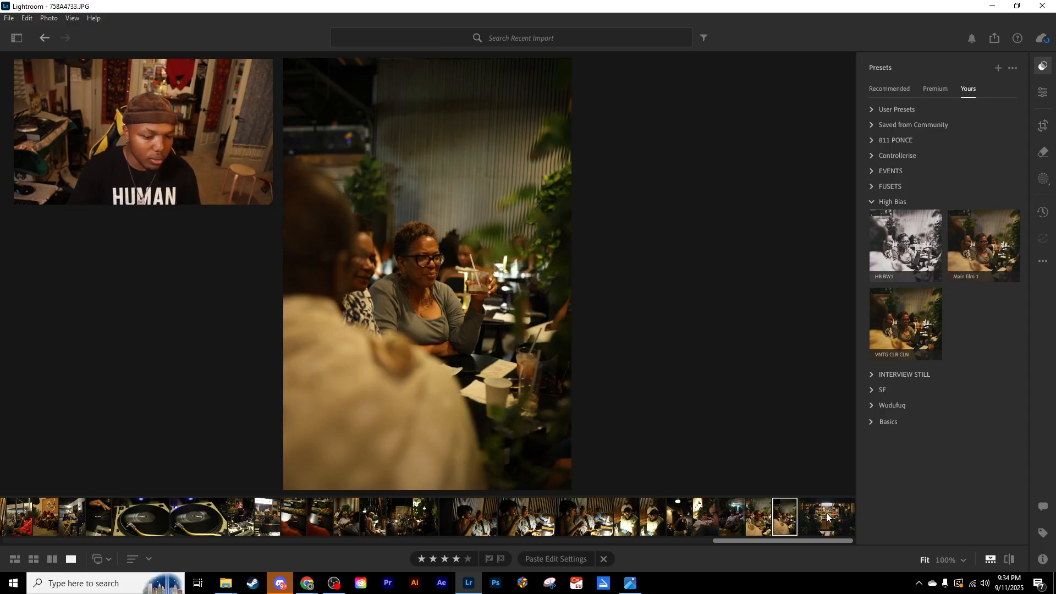
pyautogui.hotkey('ctrl', 'v')
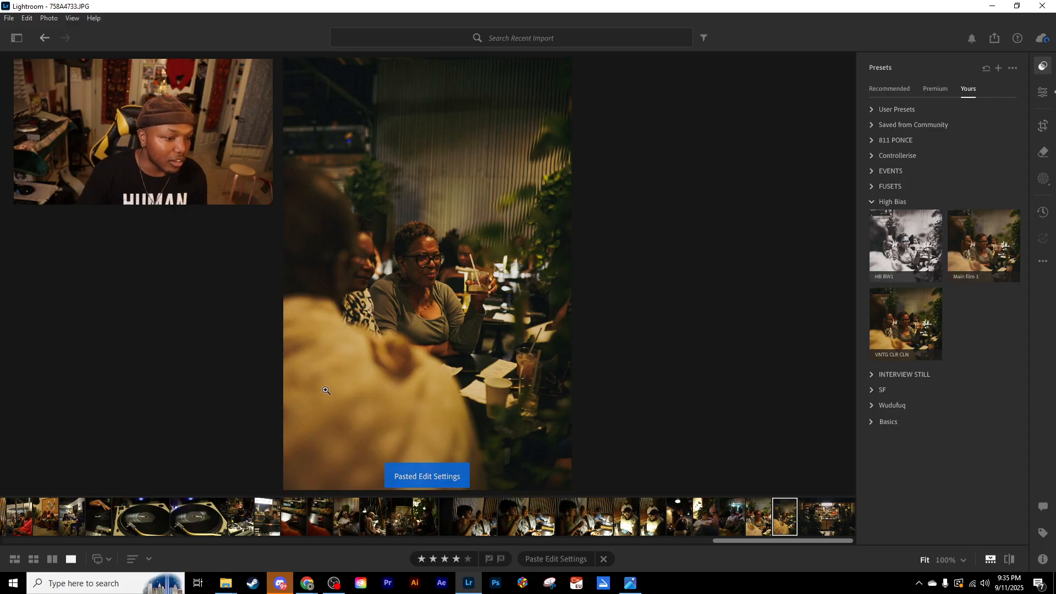
# - Inspect the face of the woman with glasses at 100% and clear the copied edit settings
pyautogui.click(422, 261)
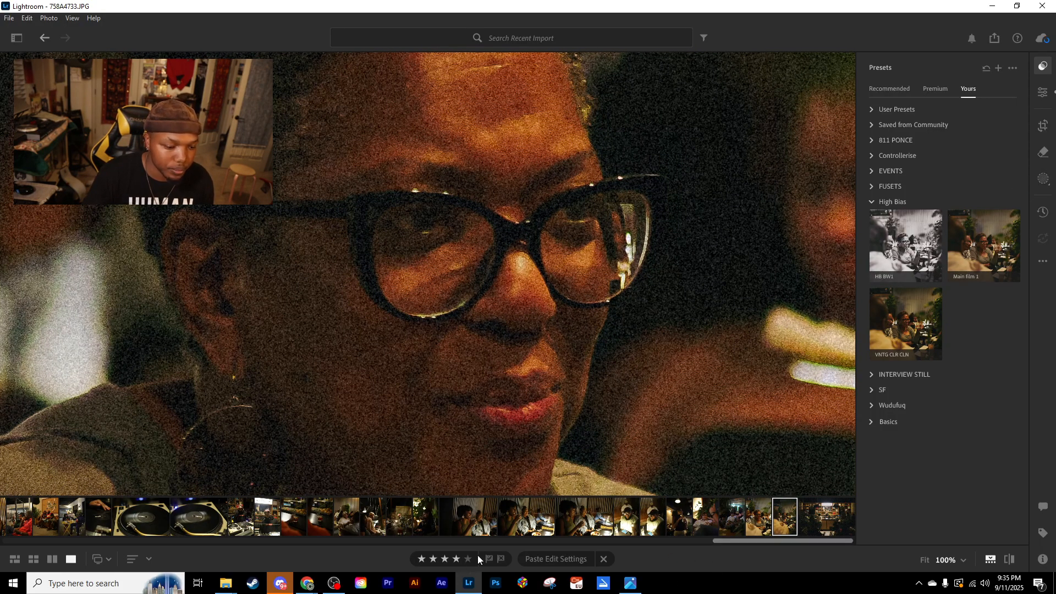
pyautogui.click(601, 559)
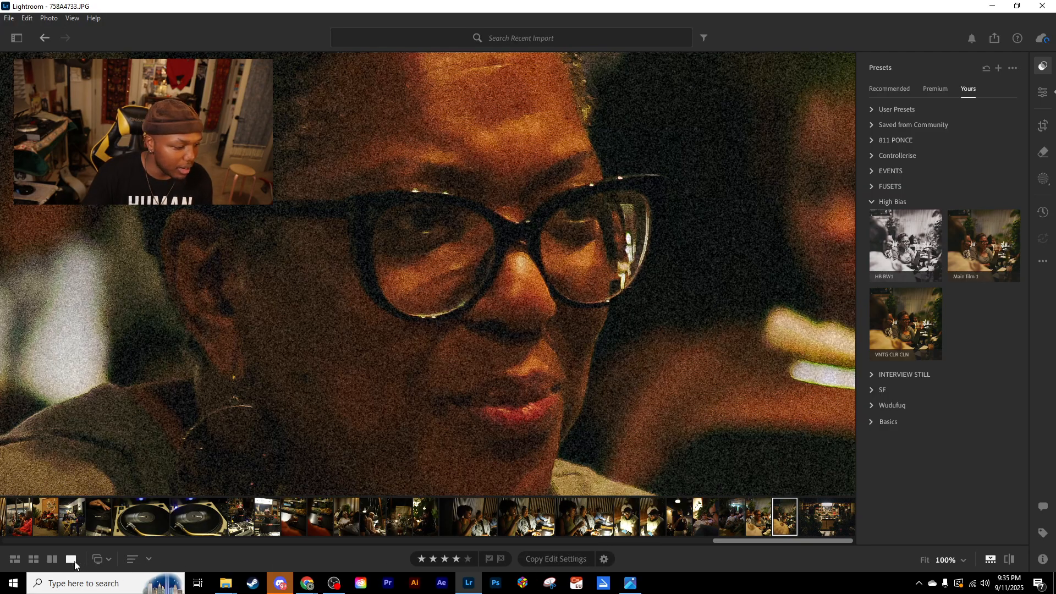
pyautogui.click(147, 560)
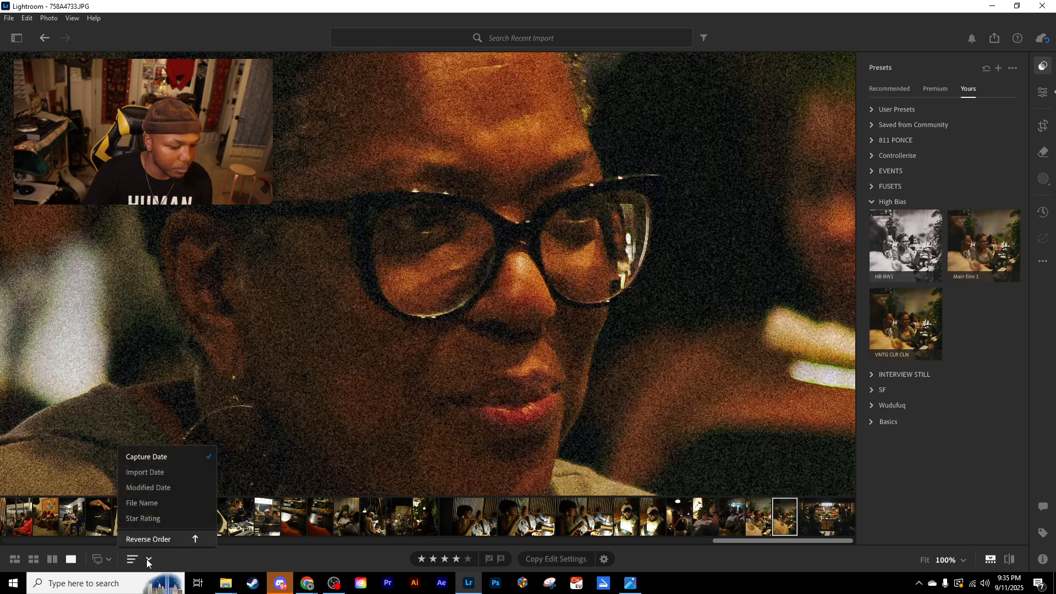
pyautogui.click(701, 385)
pyautogui.click(571, 338)
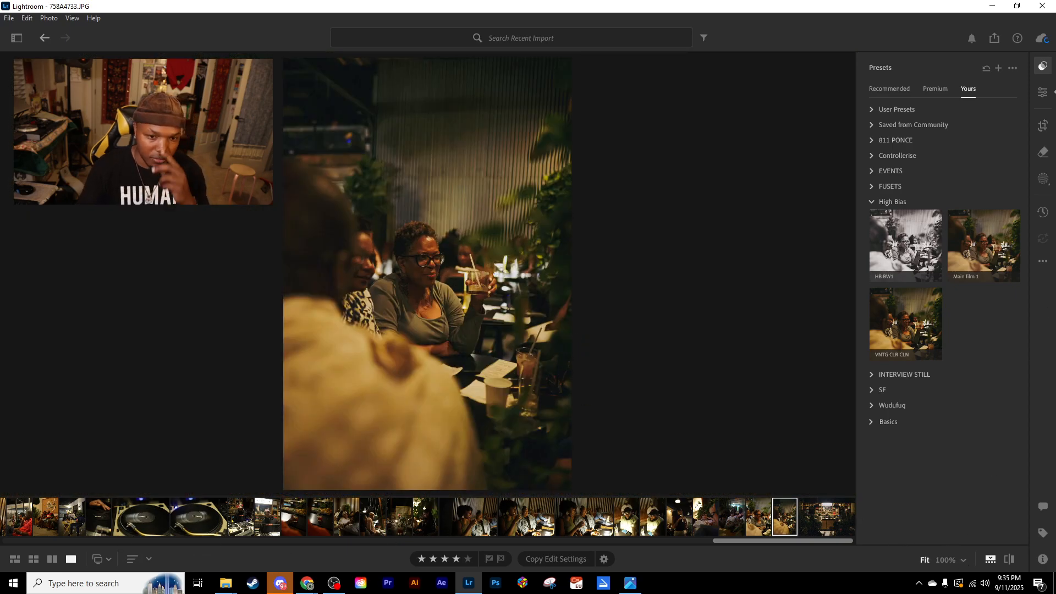
# - Show the edit controls in place of the presets and set 758A4733.JPG's Contrast to -12 and Shadows to +24
pyautogui.click(1044, 95)
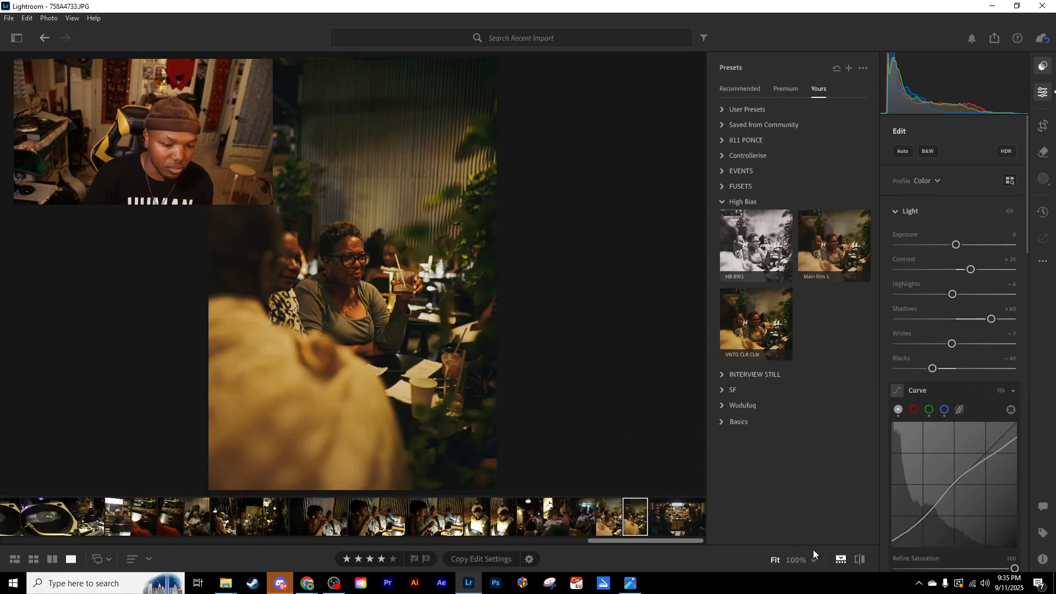
pyautogui.click(1045, 66)
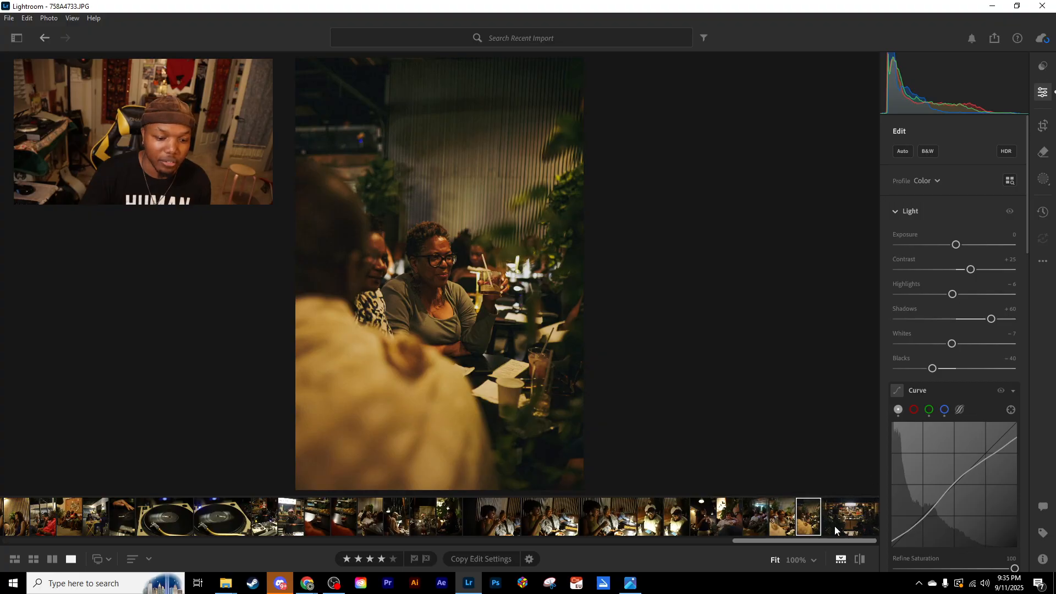
pyautogui.click(813, 559)
pyautogui.click(834, 375)
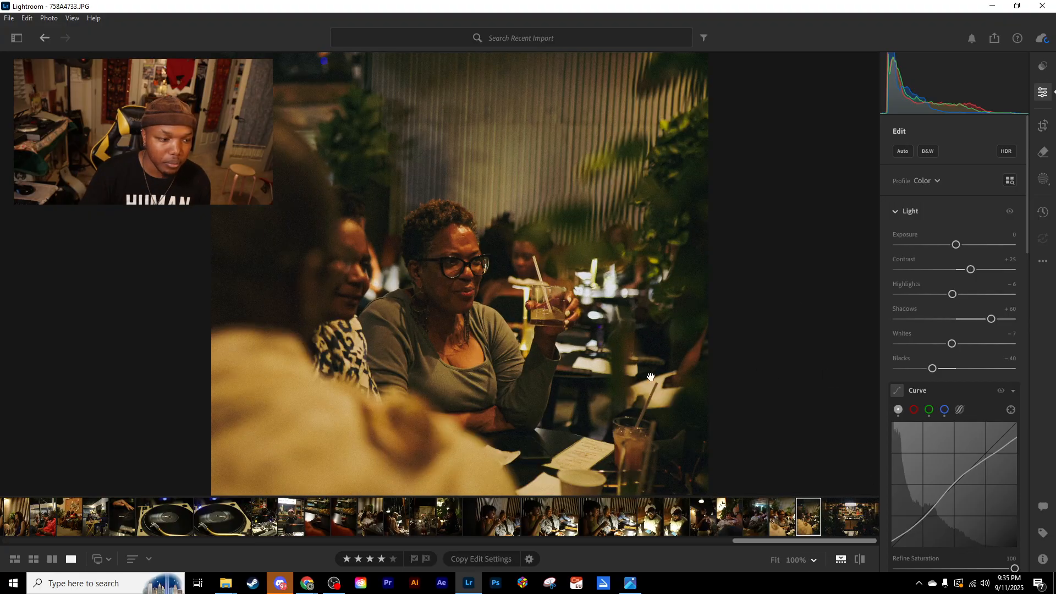
pyautogui.moveTo(487, 313); pyautogui.dragTo(423, 251)
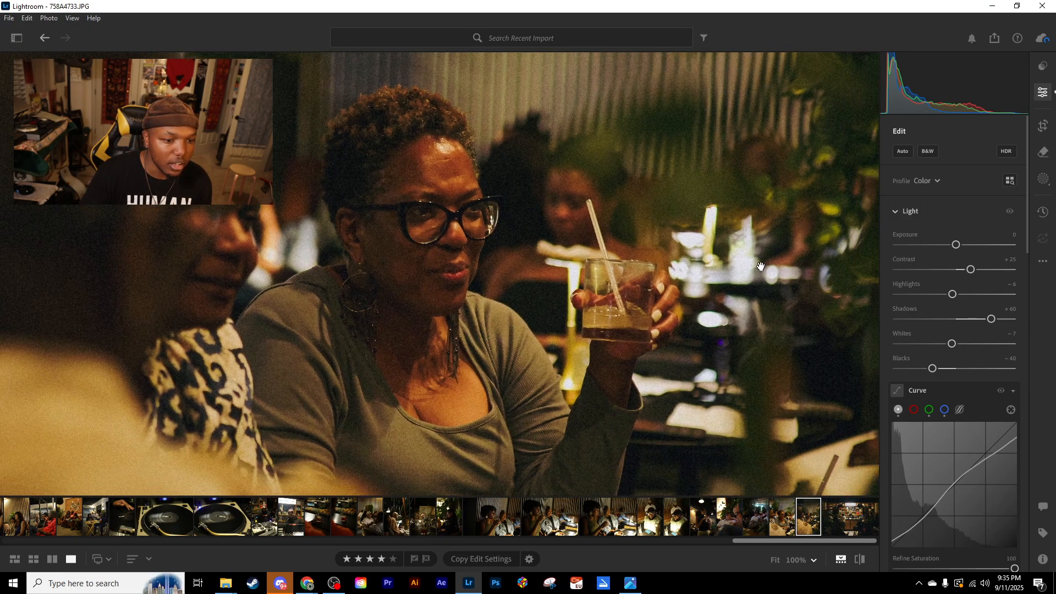
pyautogui.moveTo(971, 270)
pyautogui.mouseDown()
pyautogui.moveTo(945, 268)
pyautogui.moveTo(955, 270)
pyautogui.mouseUp()
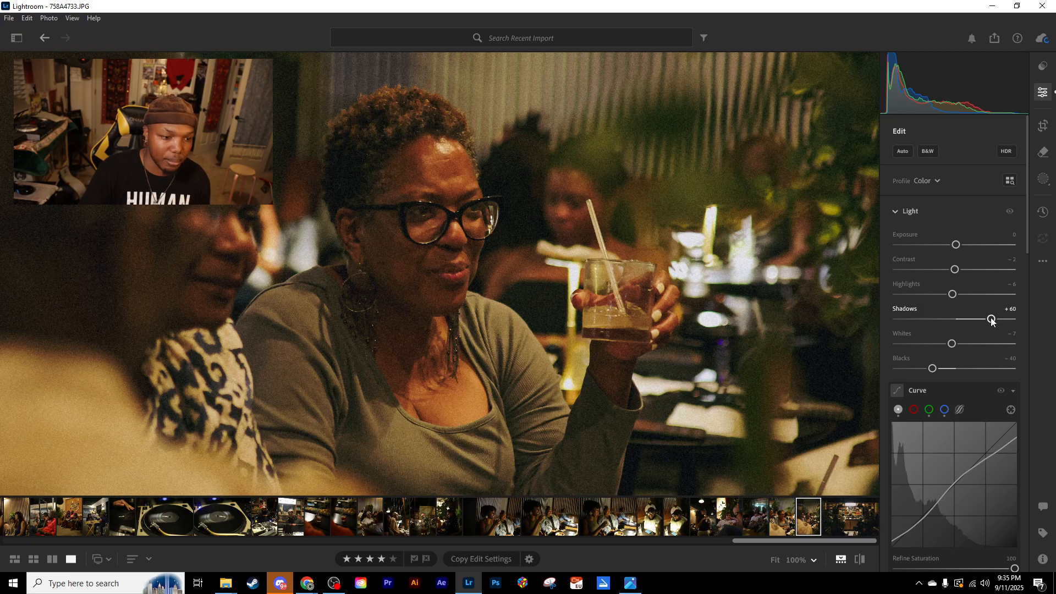
pyautogui.moveTo(992, 319); pyautogui.dragTo(971, 321)
pyautogui.moveTo(956, 270); pyautogui.dragTo(950, 269)
pyautogui.click(619, 298)
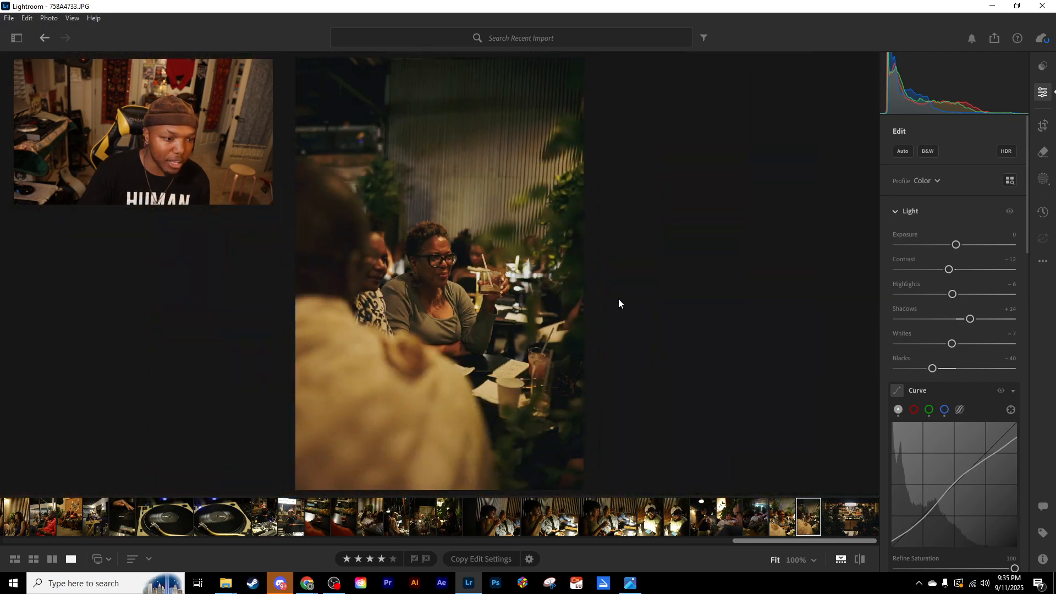
# - Set 758A4733.JPG's Texture to +15, Clarity to +10, Grain to 55 and Sharpening to 90, and inspect the seated woman's face up close
pyautogui.scroll(-10, 950, 427)
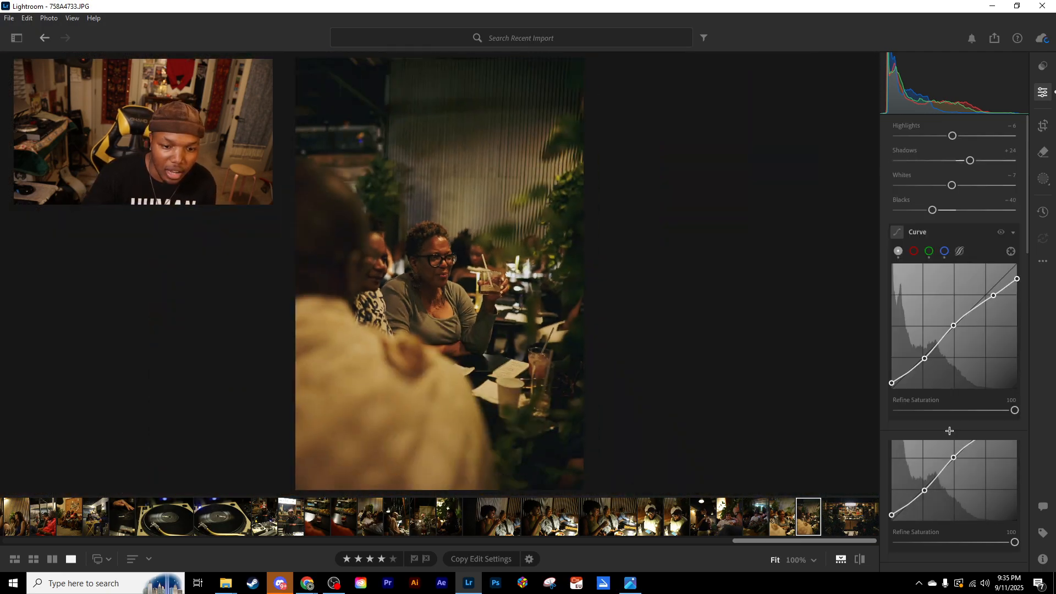
pyautogui.moveTo(971, 220); pyautogui.dragTo(965, 220)
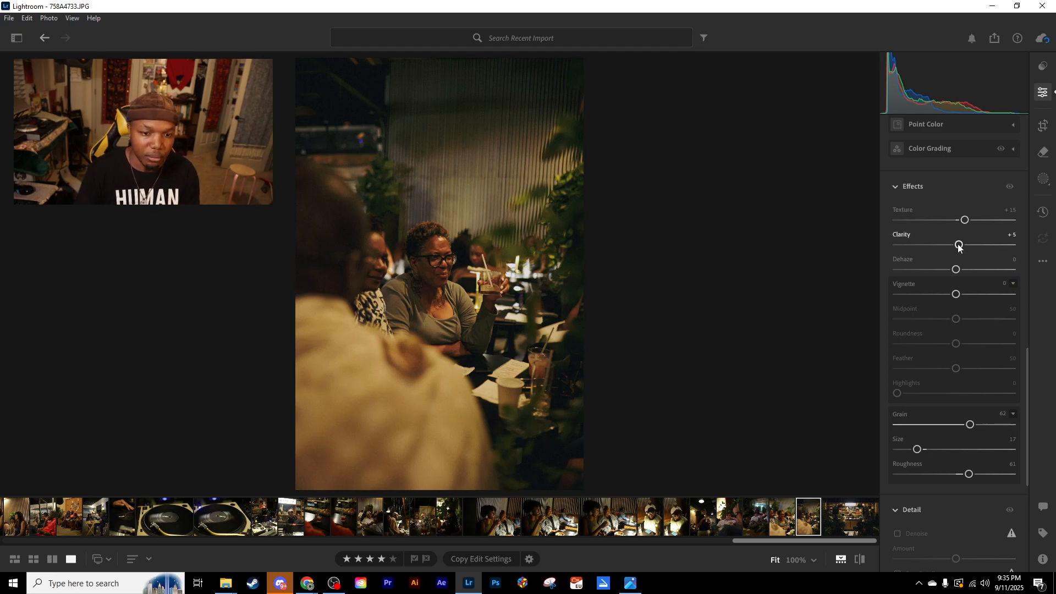
pyautogui.scroll(-3, 963, 352)
pyautogui.moveTo(969, 293); pyautogui.dragTo(963, 296)
pyautogui.moveTo(973, 501); pyautogui.dragTo(967, 501)
pyautogui.click(436, 265)
pyautogui.moveTo(434, 264); pyautogui.dragTo(501, 279)
pyautogui.click(501, 279)
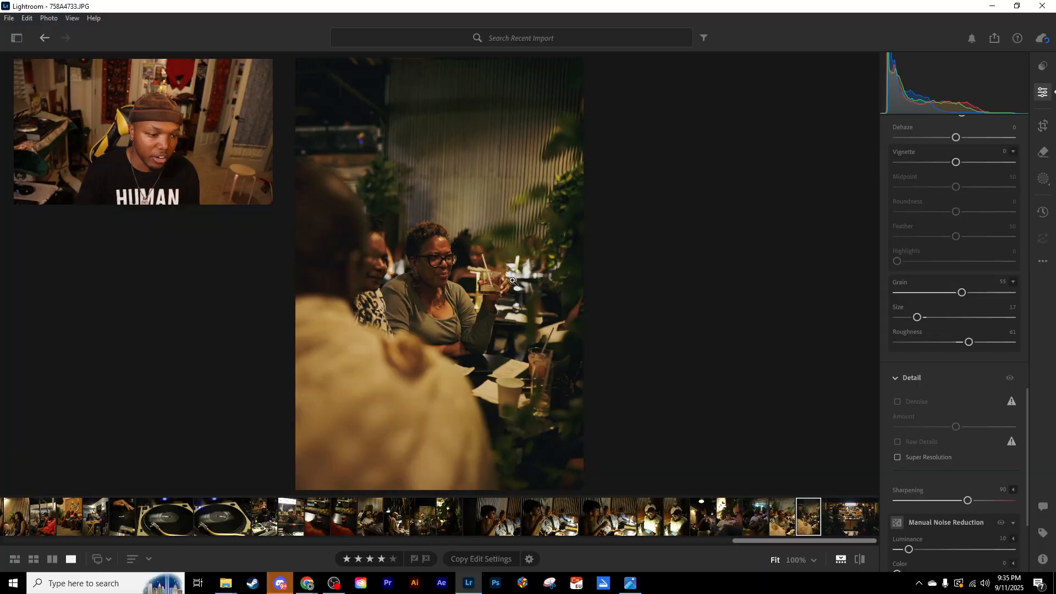
# - Set 758A4733.JPG's Exposure to +0.10, Contrast to -17 and Shadows to +14, undoing a trial Exposure of +0.20
pyautogui.scroll(5, 935, 412)
pyautogui.scroll(3, 925, 395)
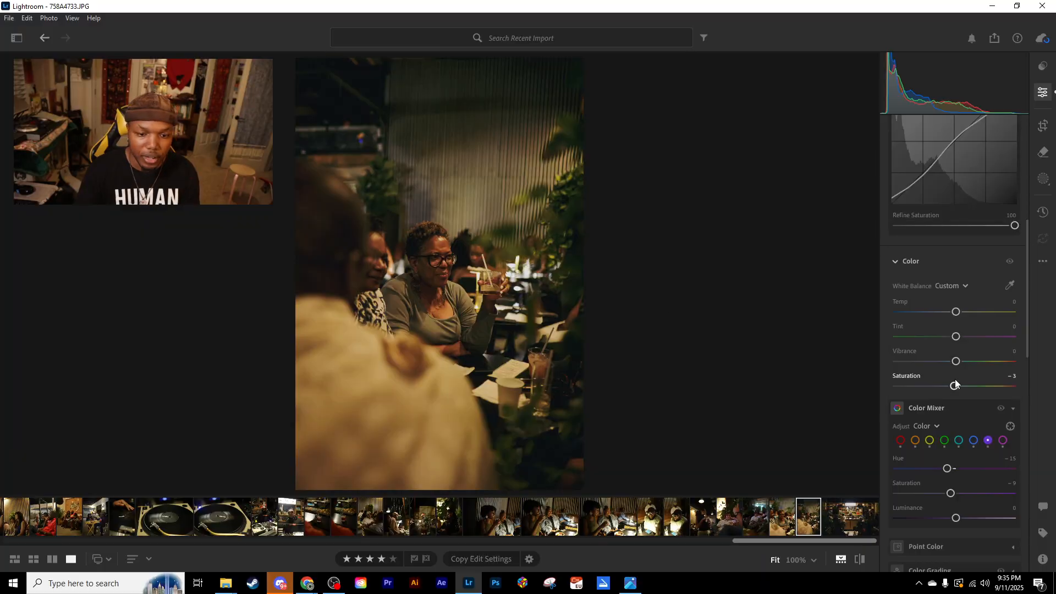
pyautogui.scroll(5, 945, 394)
pyautogui.moveTo(959, 218)
pyautogui.mouseDown()
pyautogui.moveTo(946, 243)
pyautogui.moveTo(961, 218)
pyautogui.mouseUp()
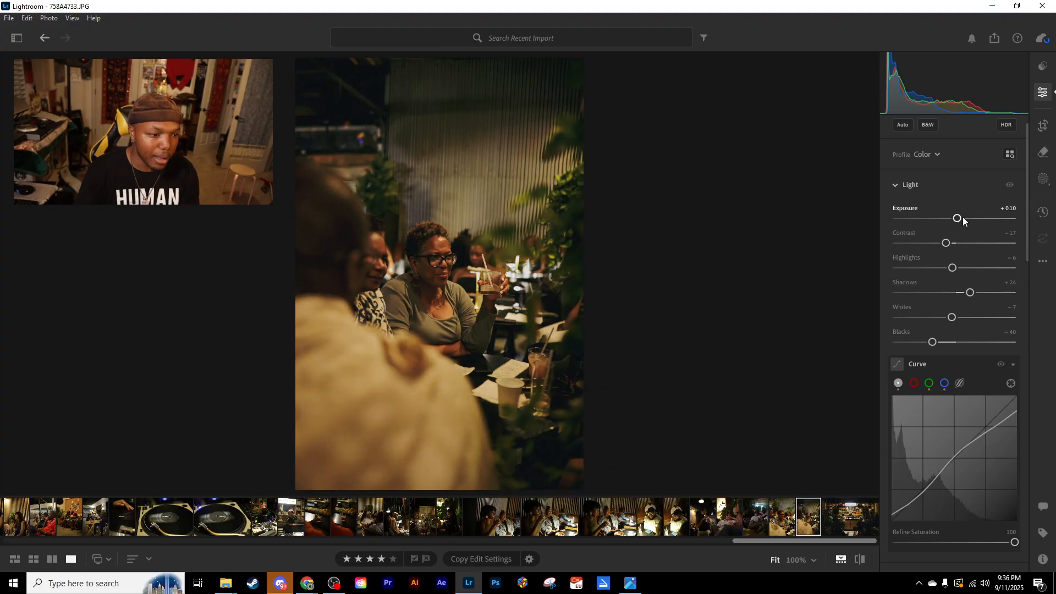
pyautogui.moveTo(974, 292); pyautogui.dragTo(972, 292)
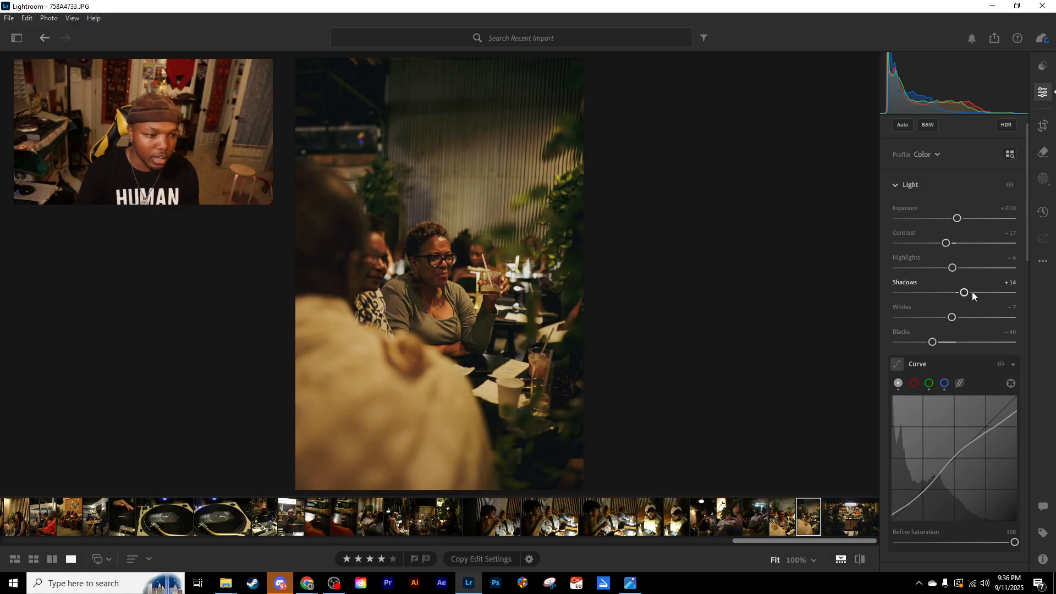
pyautogui.moveTo(959, 219); pyautogui.dragTo(961, 219)
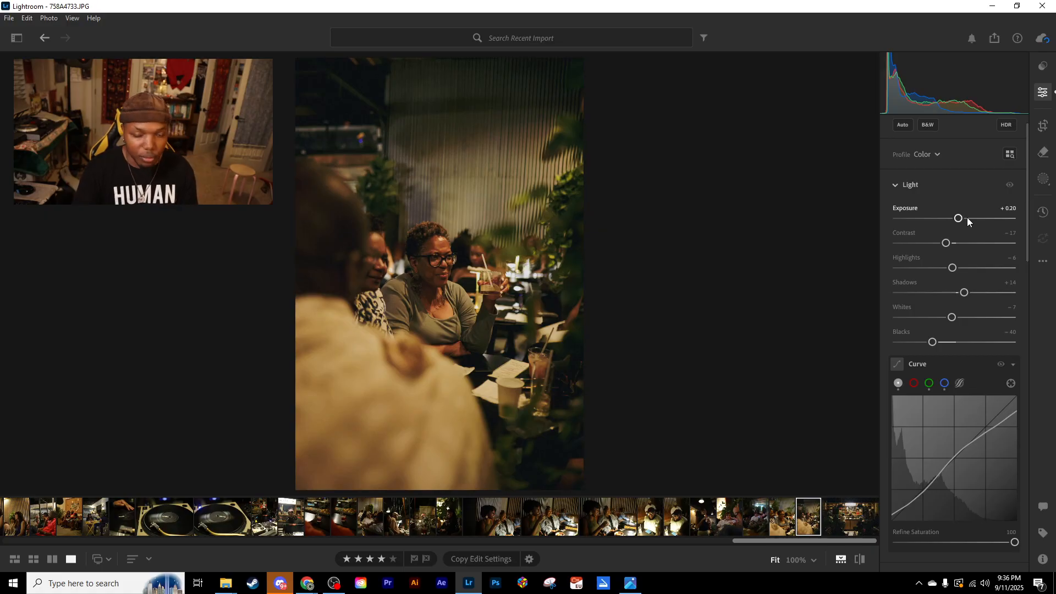
pyautogui.hotkey('ctrl', 'z')
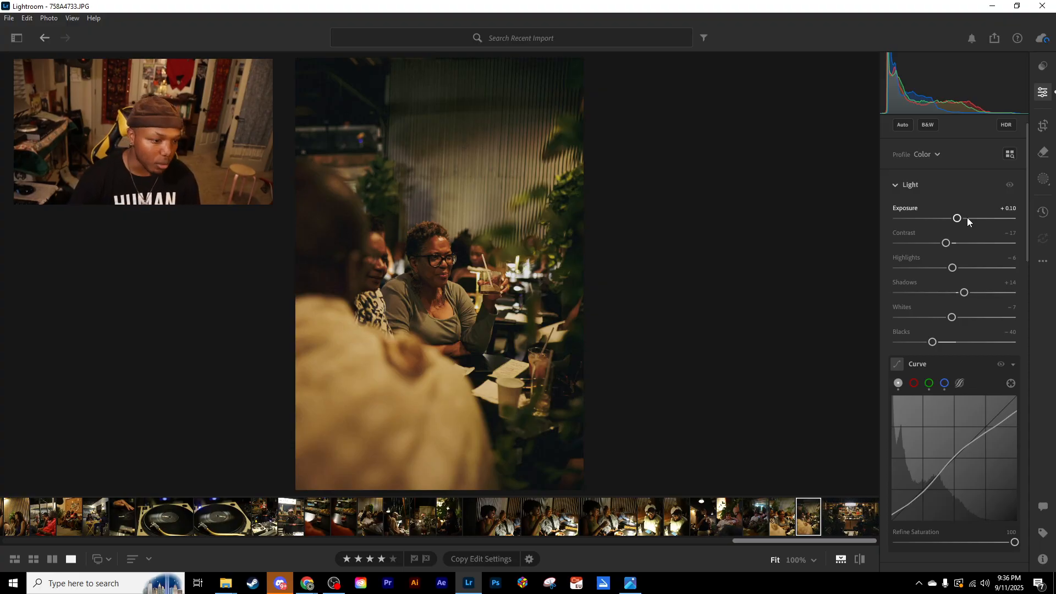
# - Copy the edit settings of 758A4733.JPG and paste them onto the neighbouring portrait 758A4736.JPG
pyautogui.hotkey('ctrl', 'c')
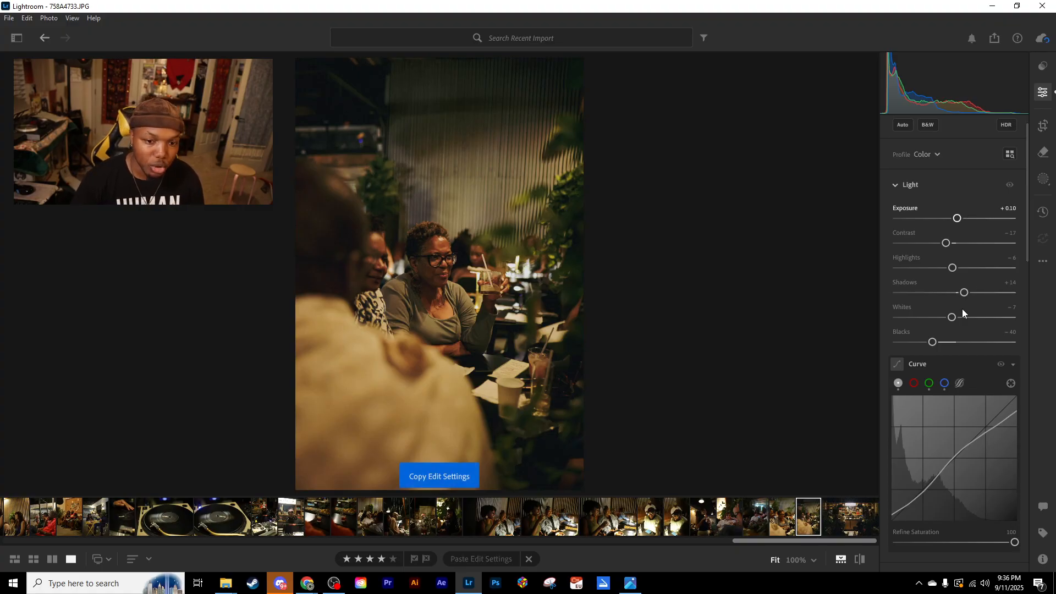
pyautogui.scroll(-5, 949, 386)
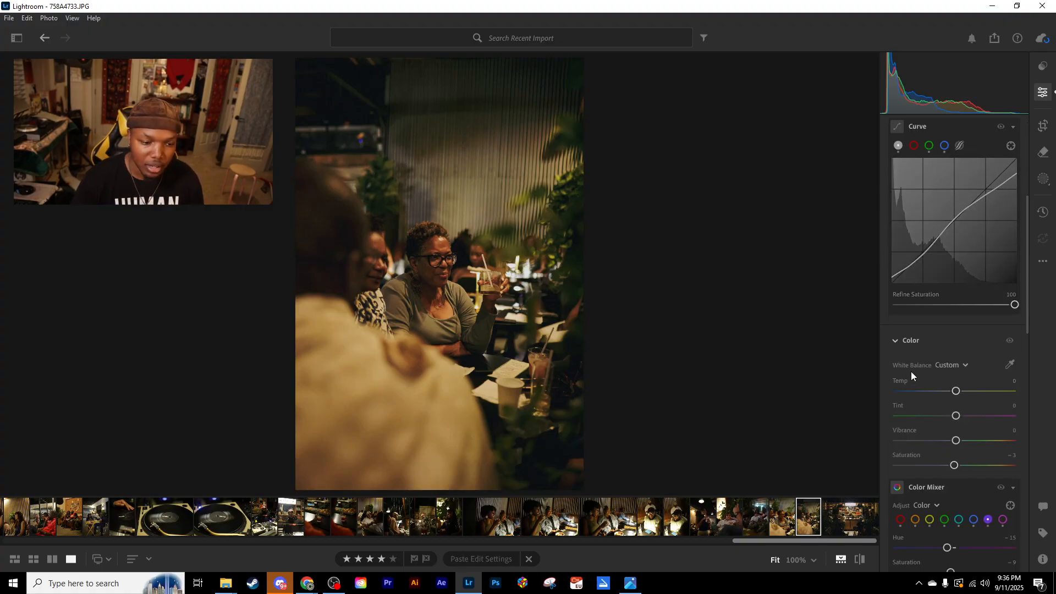
pyautogui.press('Left')
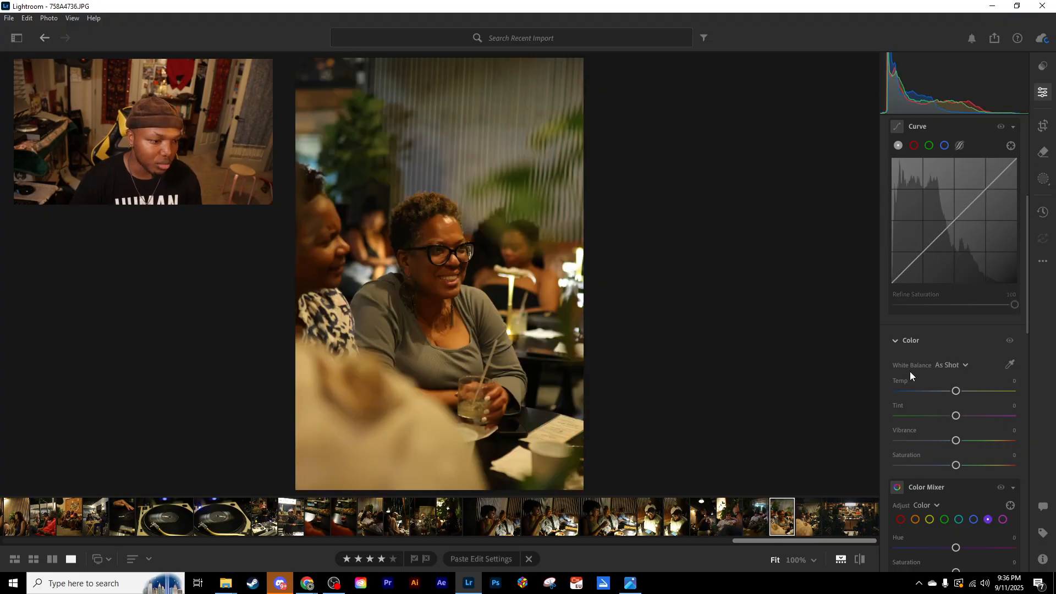
pyautogui.hotkey('ctrl', 'v')
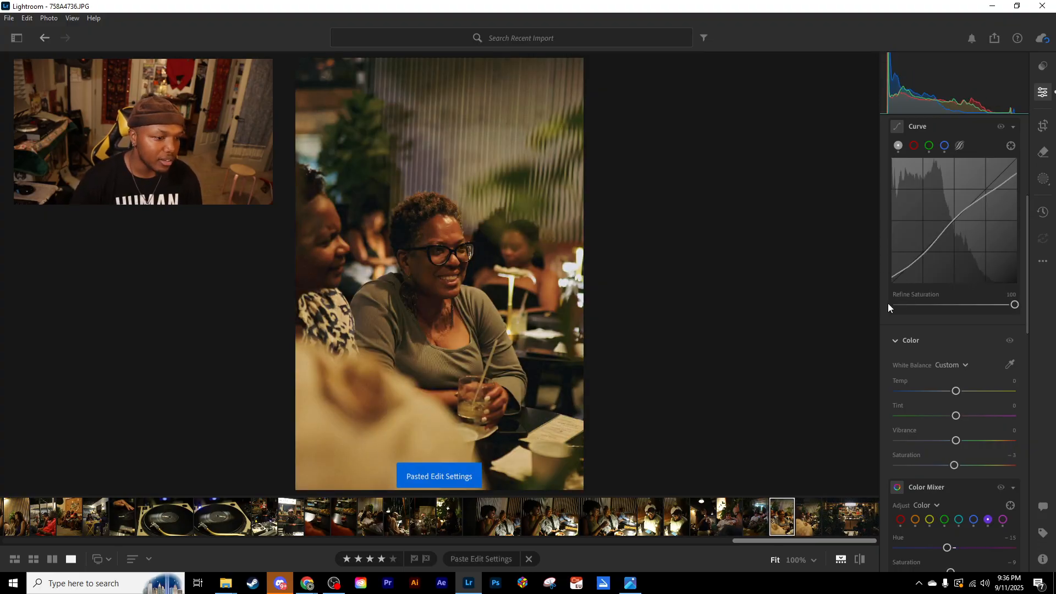
# - Set 758A4736.JPG's Exposure to +0.14, Contrast to -10, Shadows to +4 and Blacks to -25
pyautogui.scroll(5, 923, 365)
pyautogui.moveTo(957, 242); pyautogui.dragTo(960, 244)
pyautogui.moveTo(933, 369); pyautogui.dragTo(942, 369)
pyautogui.moveTo(964, 319); pyautogui.dragTo(958, 319)
pyautogui.moveTo(945, 268); pyautogui.dragTo(957, 245)
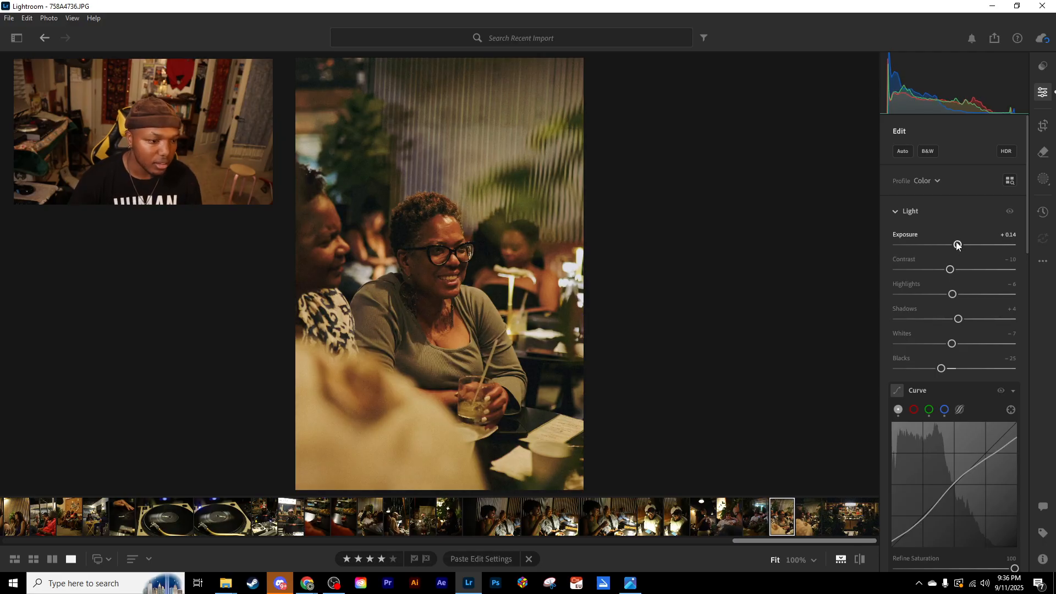
# - Set the Color Mixer's orange to Hue -5, Saturation -16 and Luminance +11, and set the photo's Temp to -5
pyautogui.scroll(-6, 953, 415)
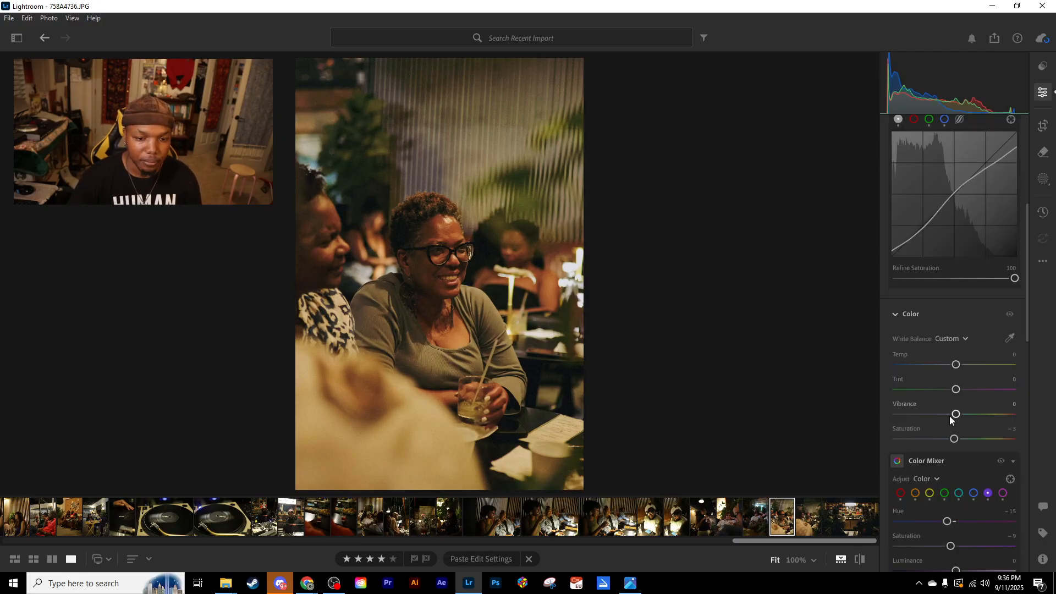
pyautogui.scroll(-2, 952, 413)
pyautogui.click(915, 388)
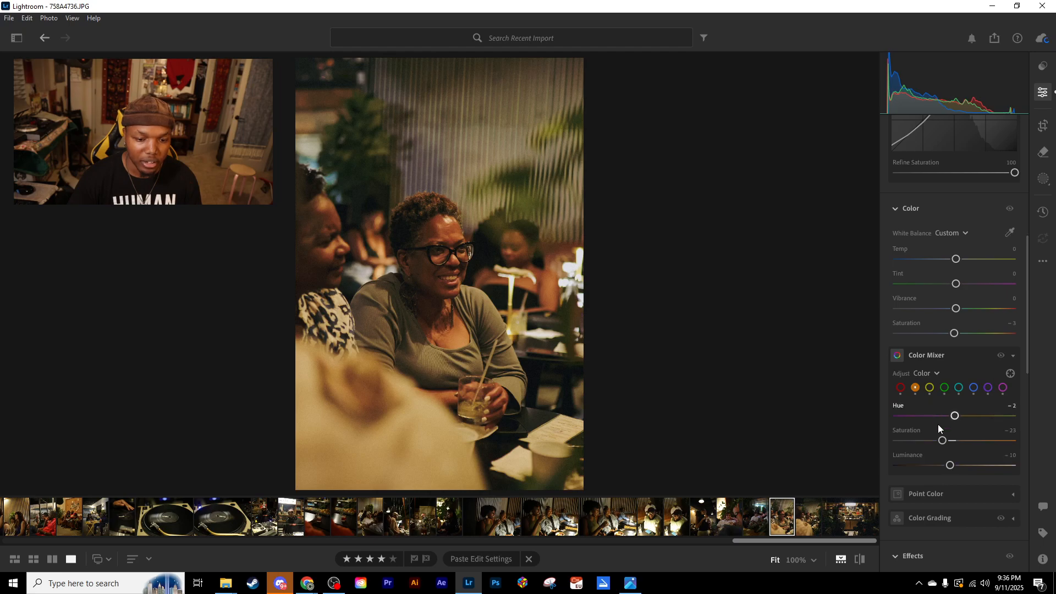
pyautogui.moveTo(944, 441); pyautogui.dragTo(954, 419)
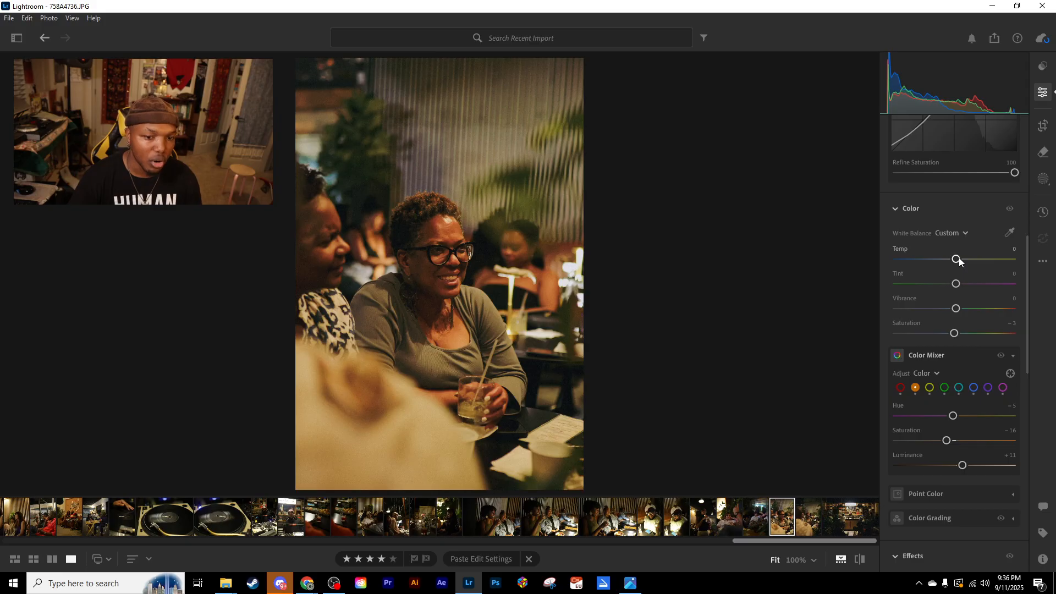
pyautogui.moveTo(958, 259); pyautogui.dragTo(956, 258)
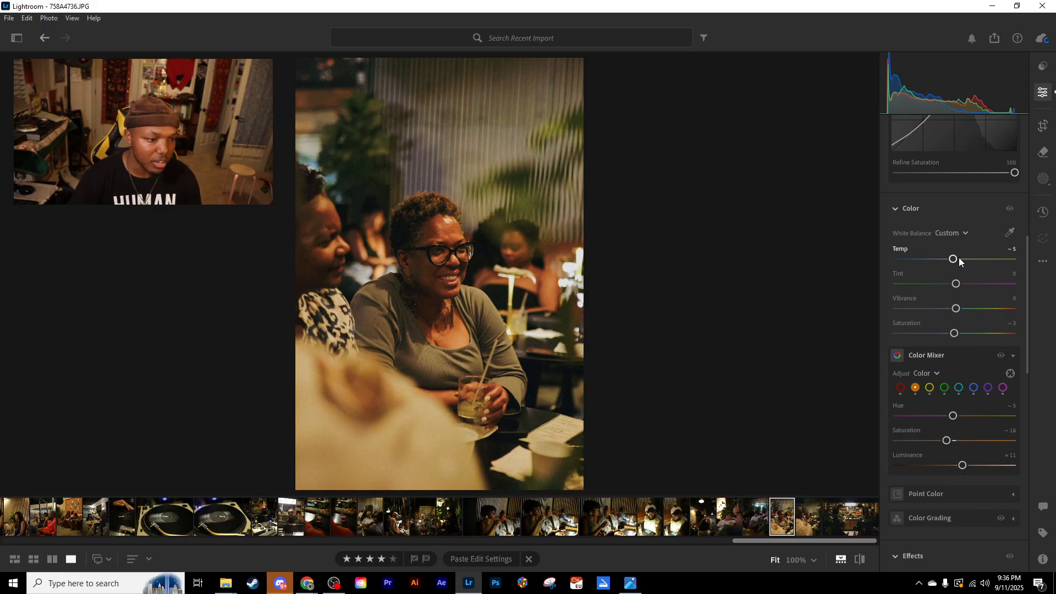
# - Reset 758A4736.JPG's Exposure to 0
pyautogui.press('Down')
pyautogui.scroll(5, 958, 258)
pyautogui.press('Down')
pyautogui.moveTo(959, 219); pyautogui.dragTo(960, 219)
pyautogui.doubleClick(960, 219)
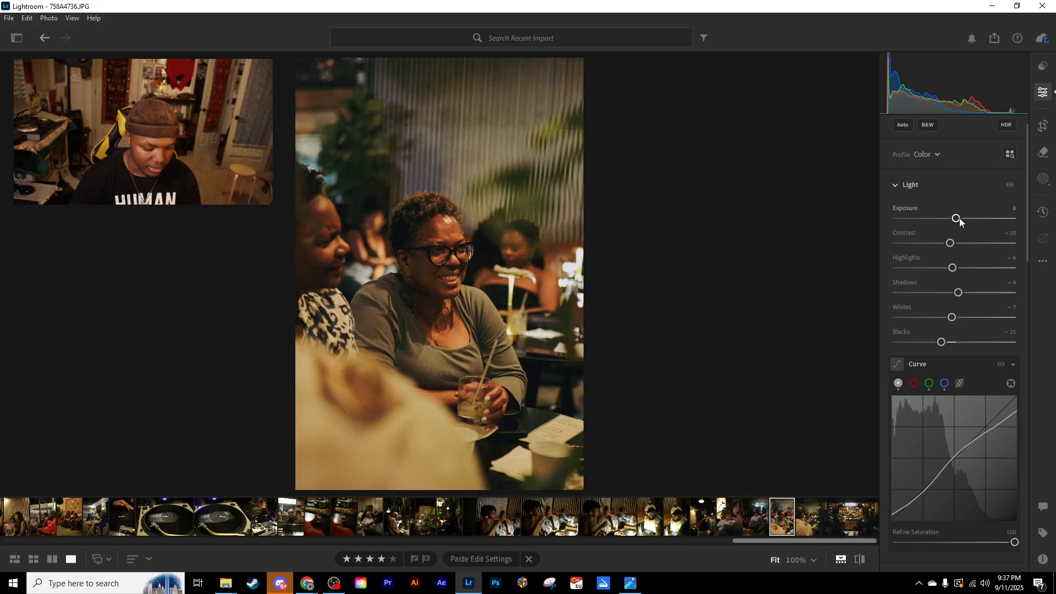
# - Copy 758A4736.JPG's edit settings and compare the edited photo with its original several times
pyautogui.hotkey('ctrl', 'c')
pyautogui.press('\\')
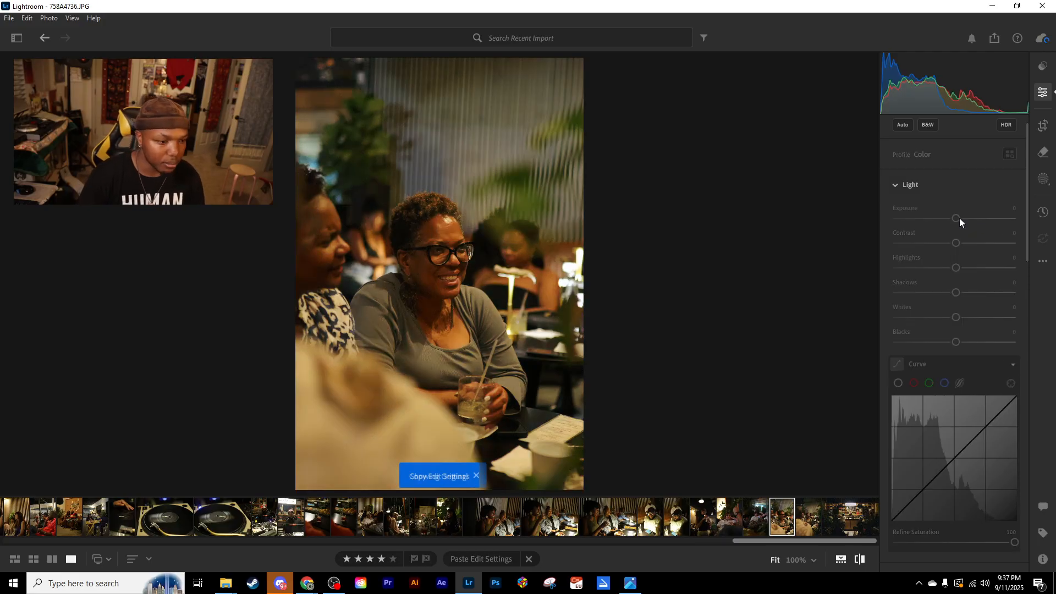
pyautogui.press('\\')
pyautogui.press('\\')
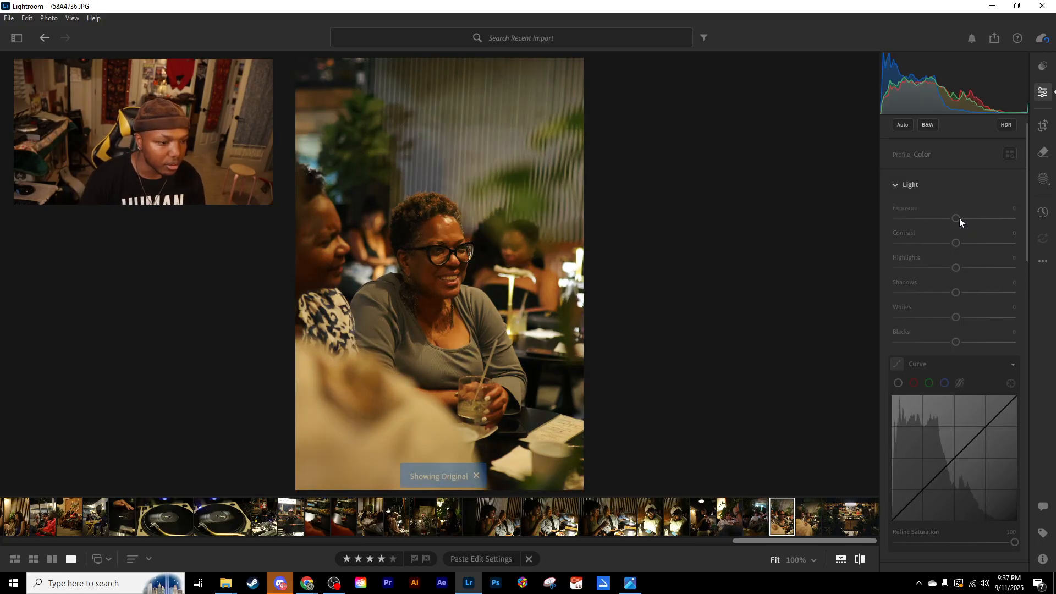
pyautogui.press('\\')
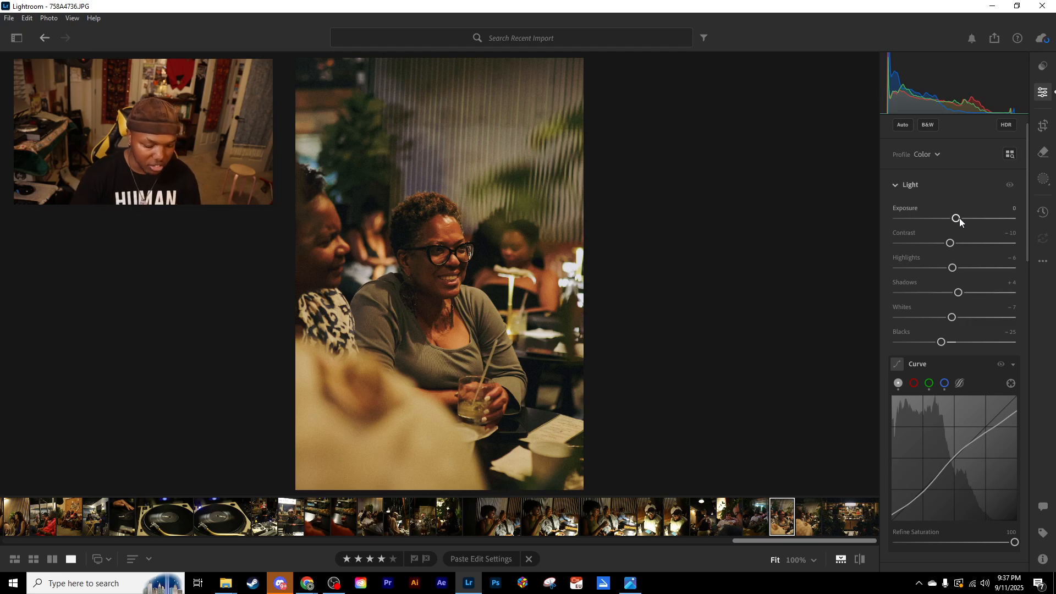
pyautogui.hotkey('ctrl', 'c')
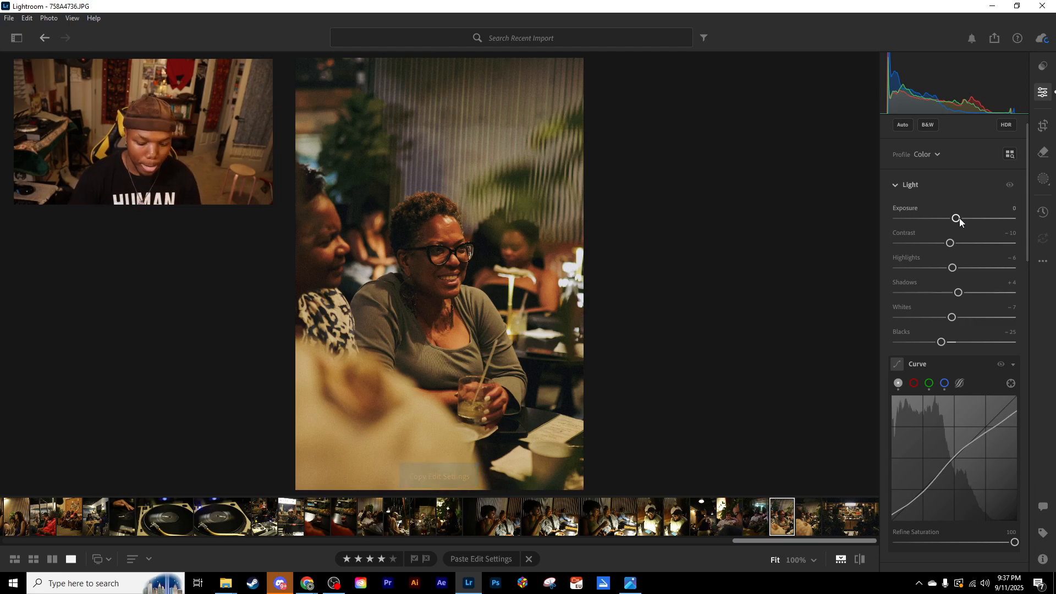
pyautogui.press('\\')
pyautogui.press('\\')
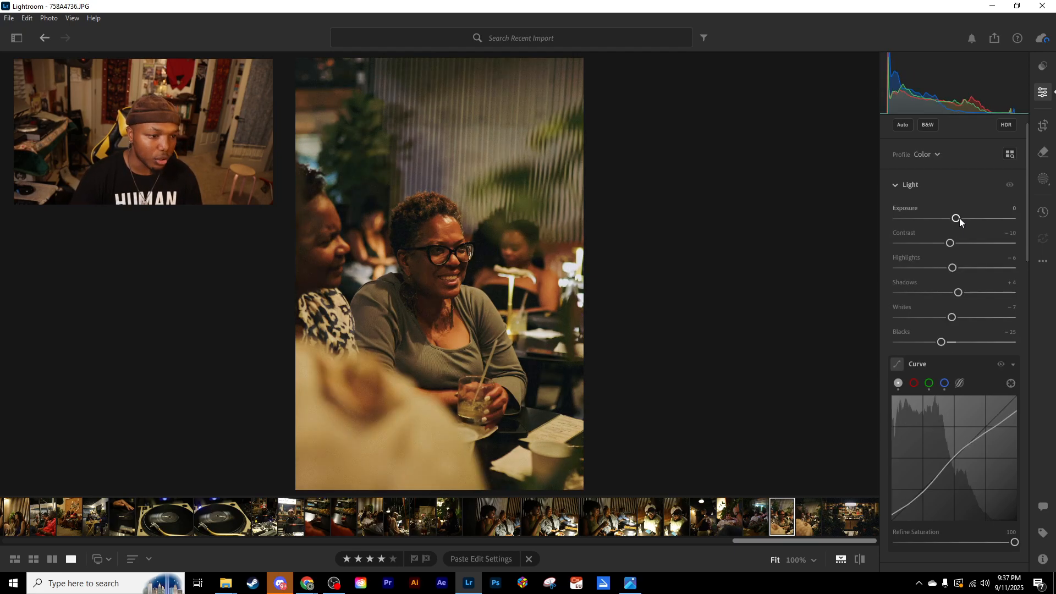
# - Copy 758A4736.JPG's edit settings onto the neighbouring photo 758A4740.JPG and set that photo's Exposure to +0.80
pyautogui.hotkey('ctrl', 'c')
pyautogui.press('Left')
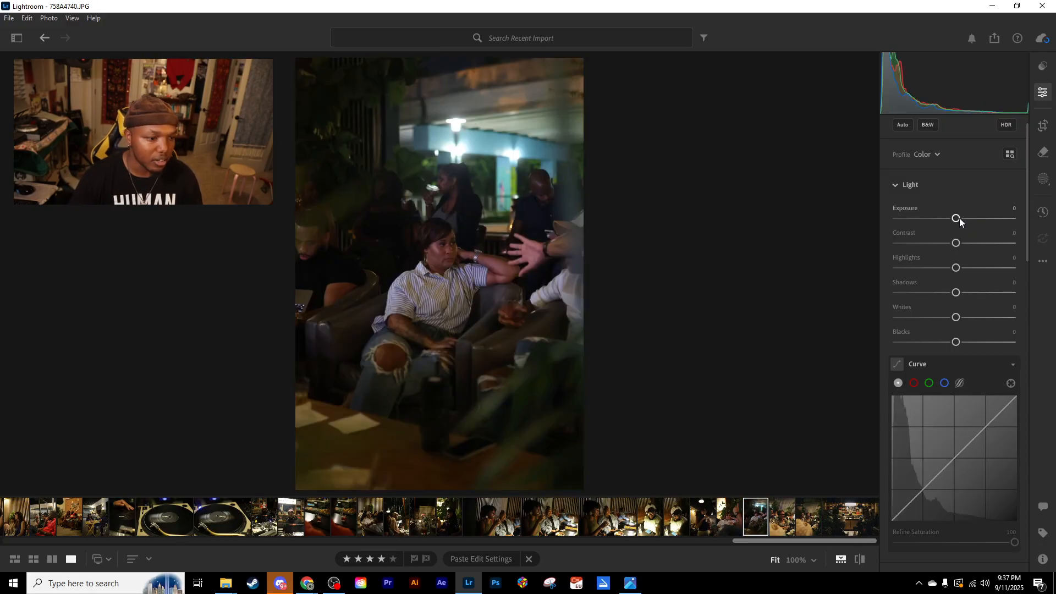
pyautogui.hotkey('ctrl', 'v')
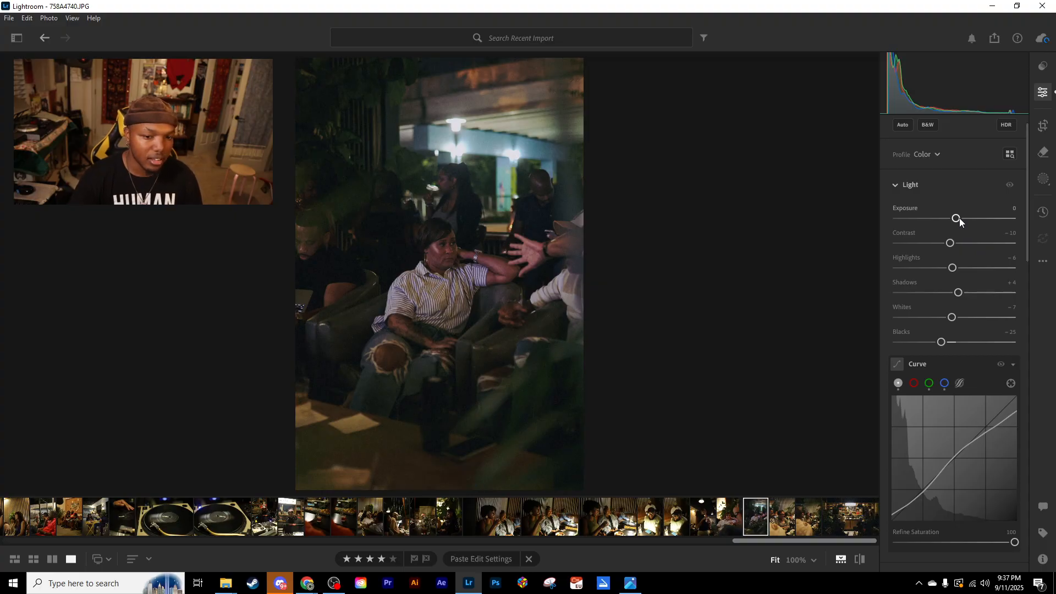
pyautogui.press('Up')
pyautogui.press('Up')
pyautogui.press('Up')
pyautogui.press('Up')
pyautogui.press('Up')
pyautogui.press('Up')
pyautogui.press('Up')
pyautogui.press('Up')
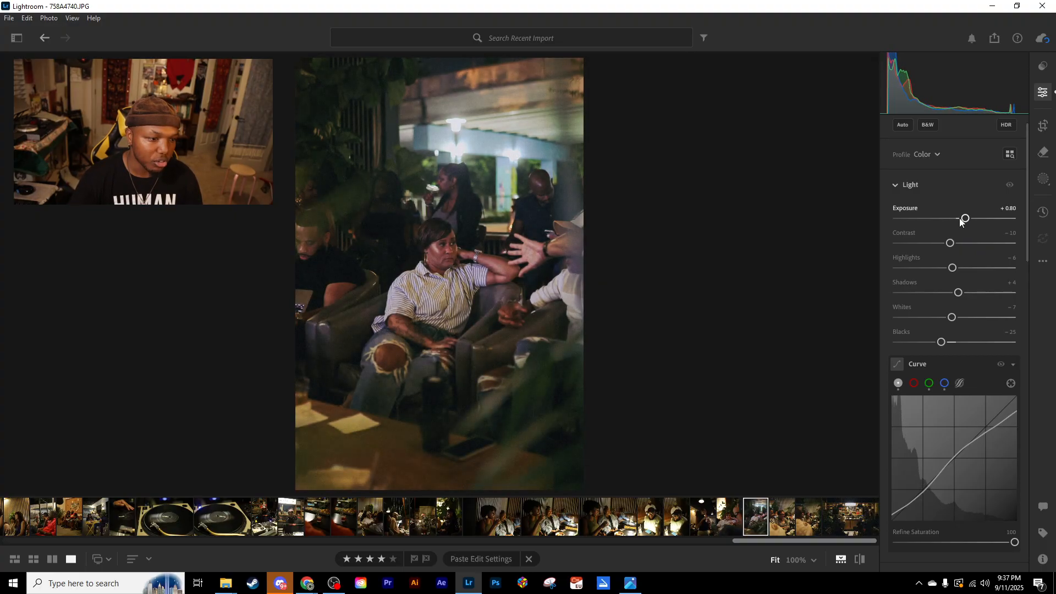
pyautogui.press('g')
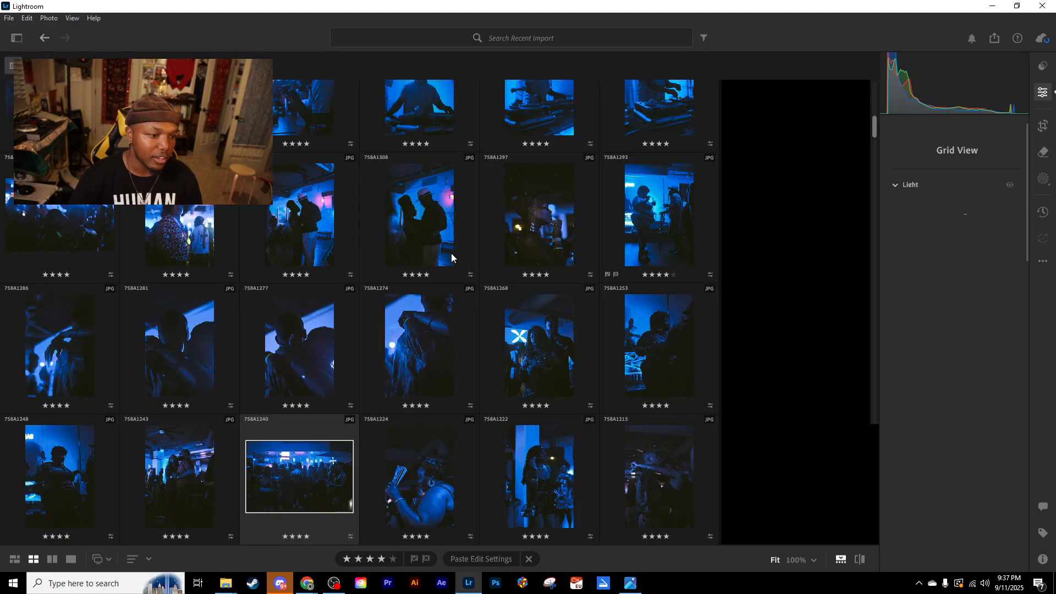
pyautogui.doubleClick(212, 401)
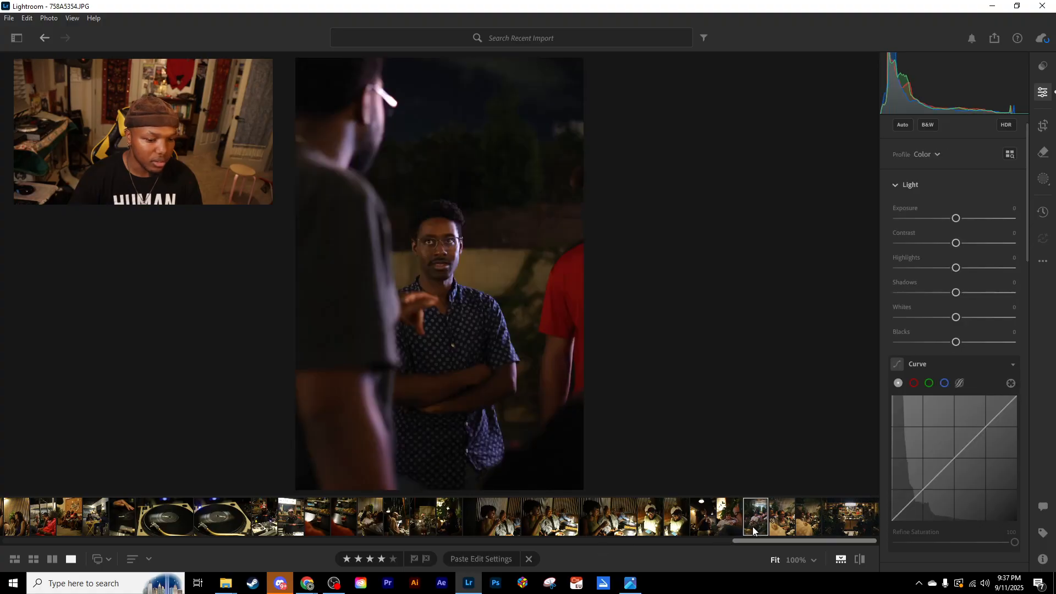
pyautogui.click(753, 526)
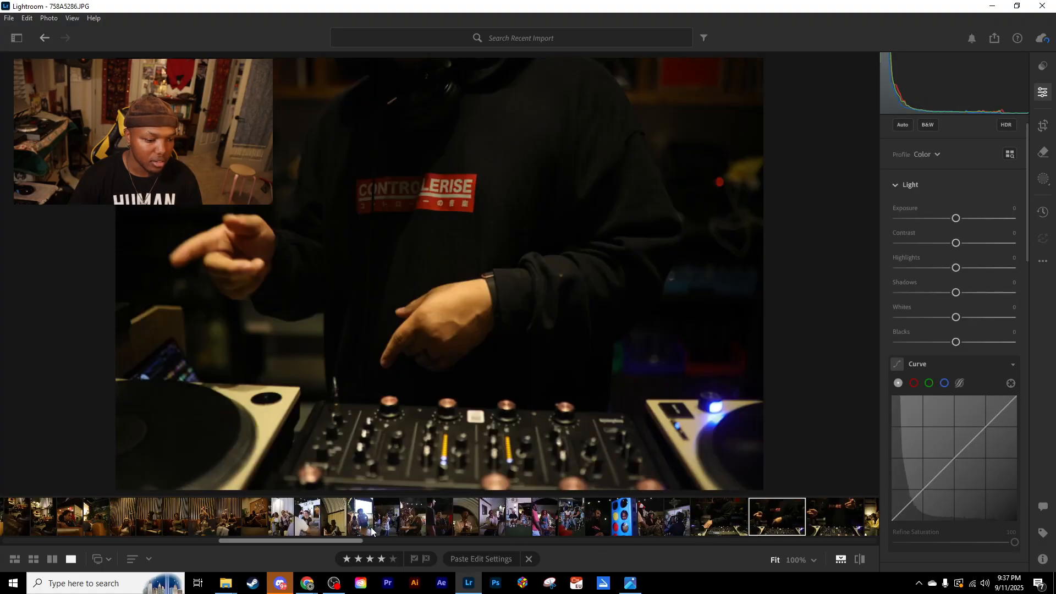
pyautogui.moveTo(347, 540); pyautogui.dragTo(475, 544)
pyautogui.moveTo(625, 544); pyautogui.dragTo(882, 539)
pyautogui.click(752, 527)
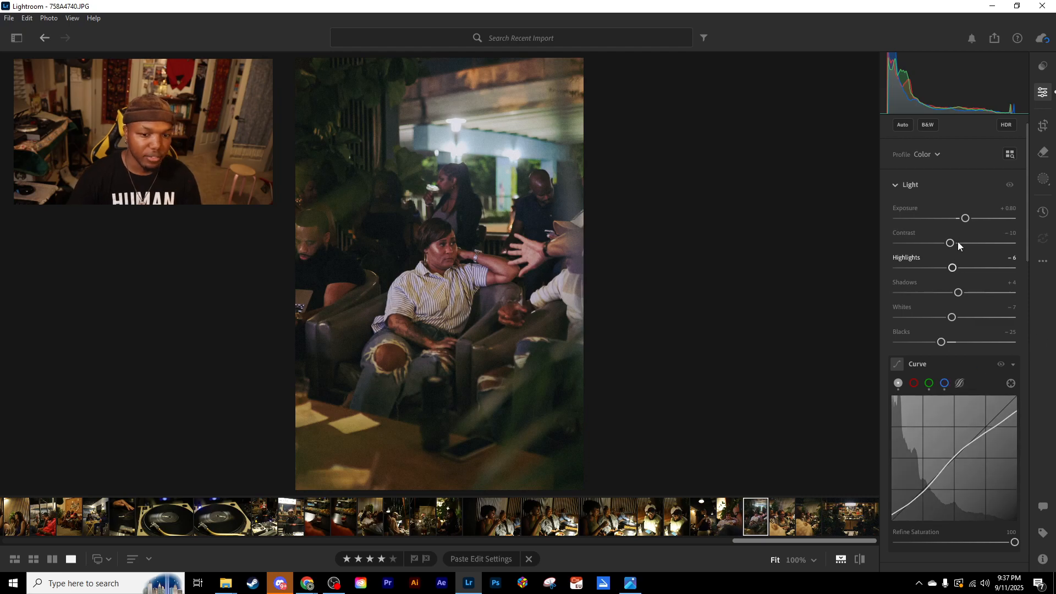
# - Set 758A4740.JPG's Exposure to +0.33, Contrast to +7 and Shadows to +23
pyautogui.moveTo(951, 243); pyautogui.dragTo(960, 218)
pyautogui.moveTo(959, 292); pyautogui.dragTo(972, 295)
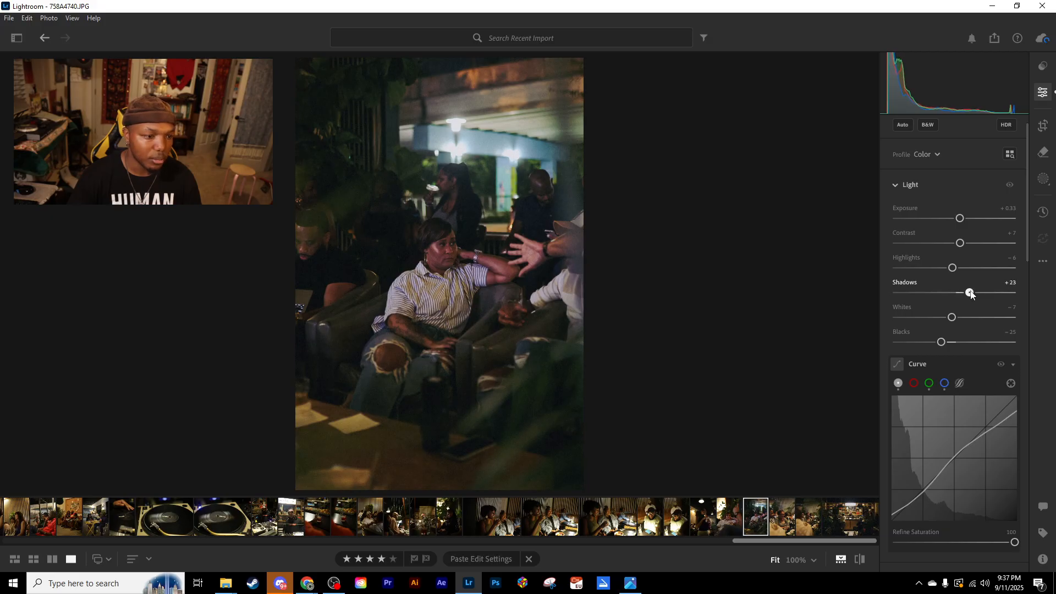
# - Set 758A4740.JPG's Grain to 44 and inspect the face of the woman in the striped shirt at 100%
pyautogui.scroll(-10, 964, 401)
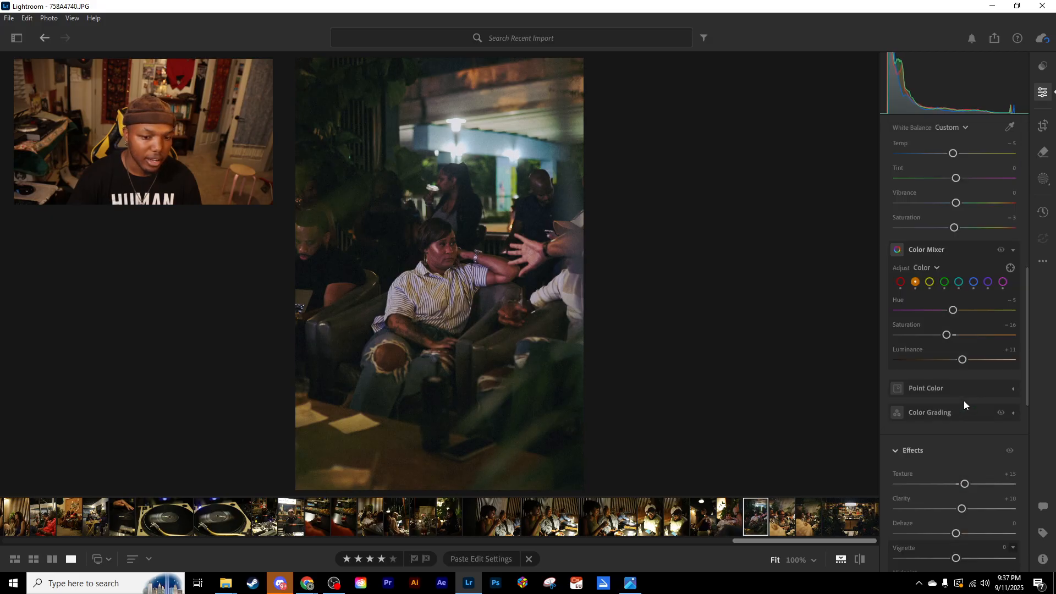
pyautogui.scroll(-3, 936, 363)
pyautogui.click(960, 346)
pyautogui.moveTo(960, 347); pyautogui.dragTo(948, 346)
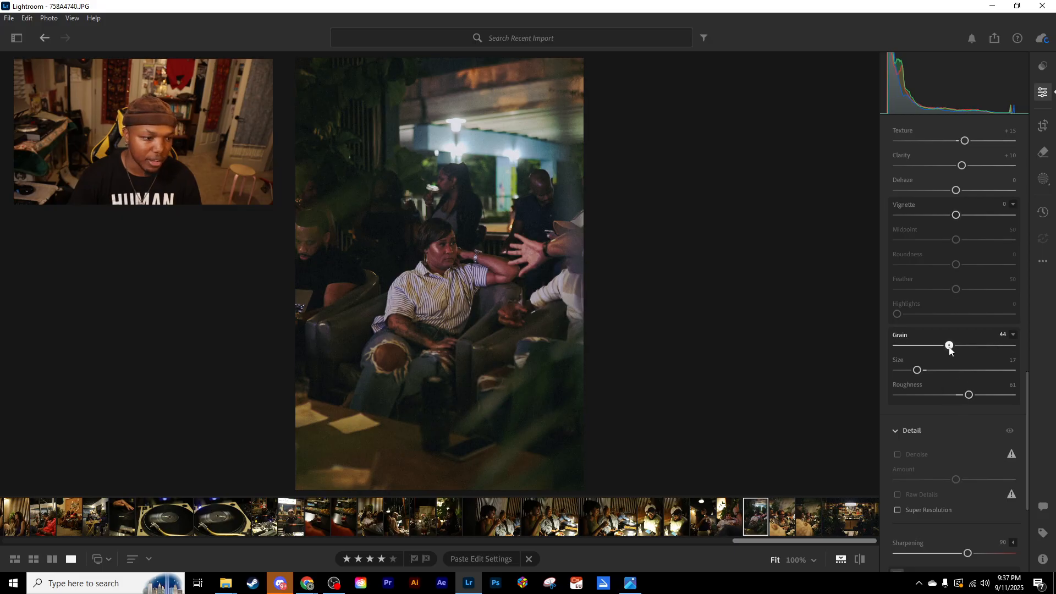
pyautogui.click(442, 257)
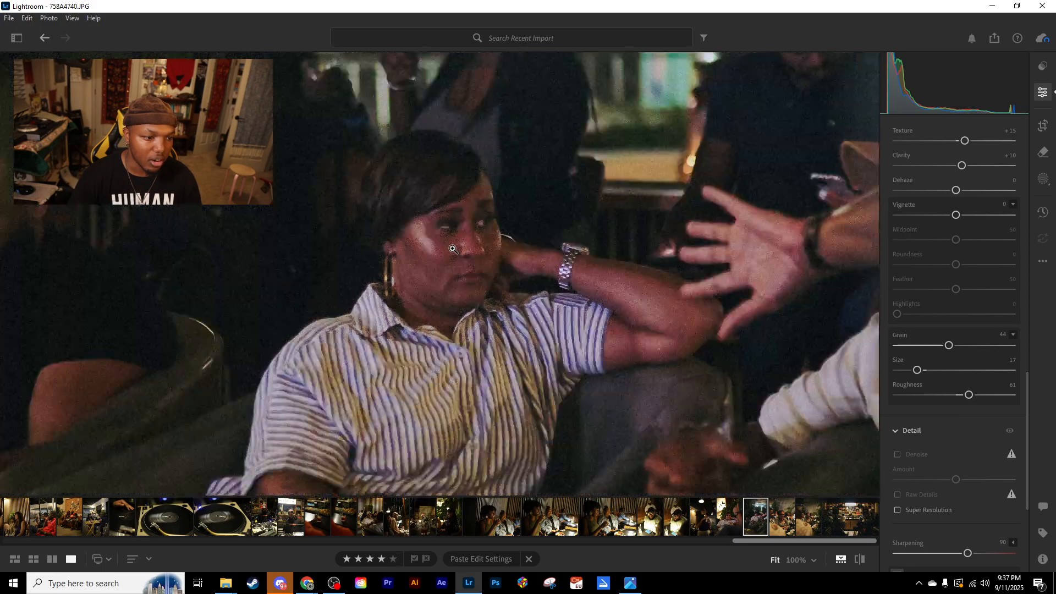
pyautogui.click(452, 249)
pyautogui.scroll(10, 950, 364)
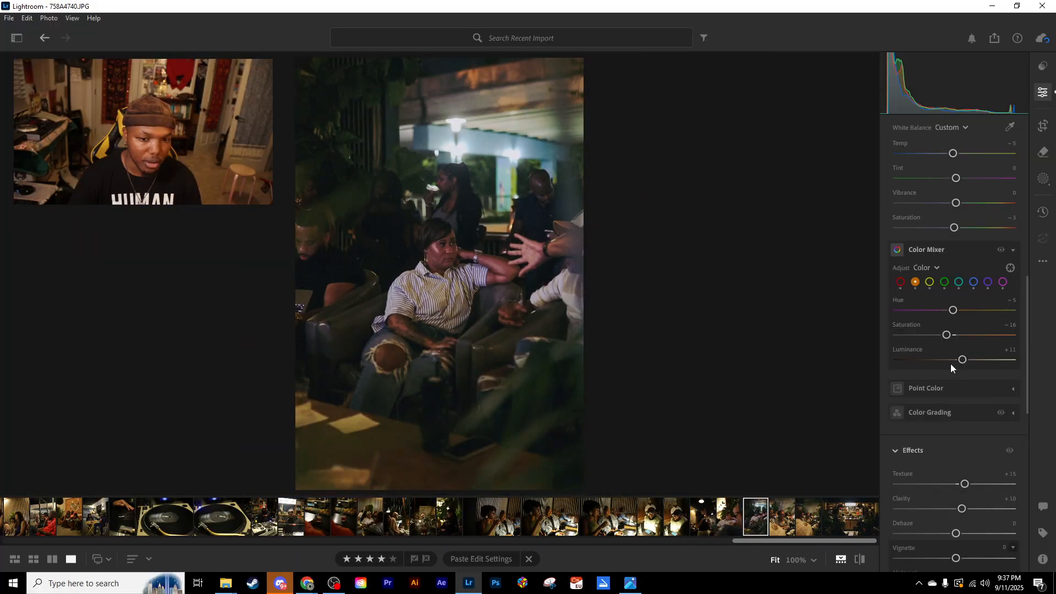
# - Set 758A4740.JPG's Exposure to +0.52 and copy its edit settings onto the neighbouring photo 758A4754.JPG
pyautogui.moveTo(952, 242); pyautogui.dragTo(964, 193)
pyautogui.press('\\')
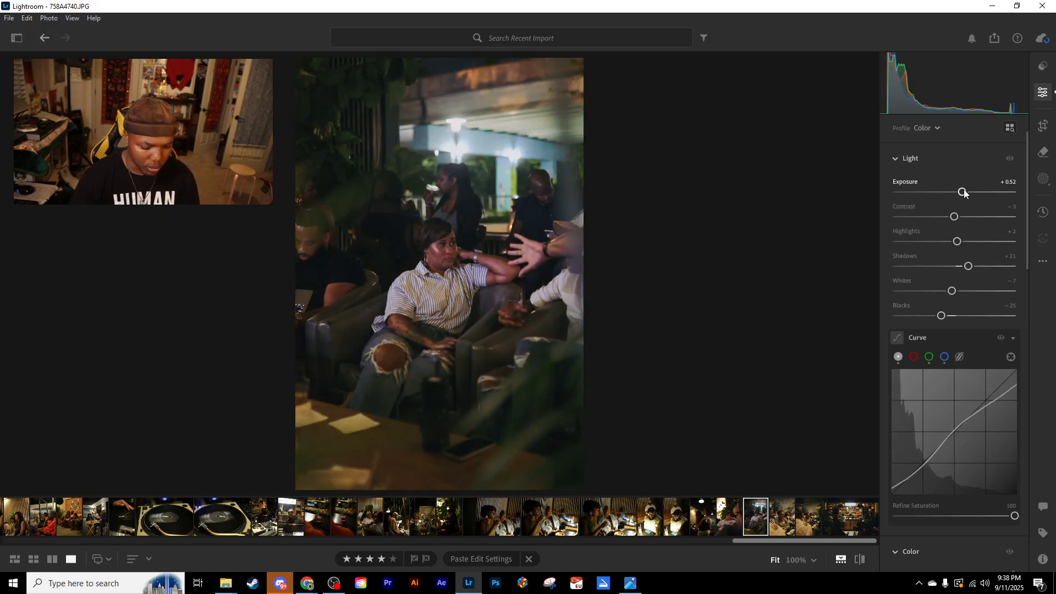
pyautogui.hotkey('ctrl', 'c')
pyautogui.press('Left')
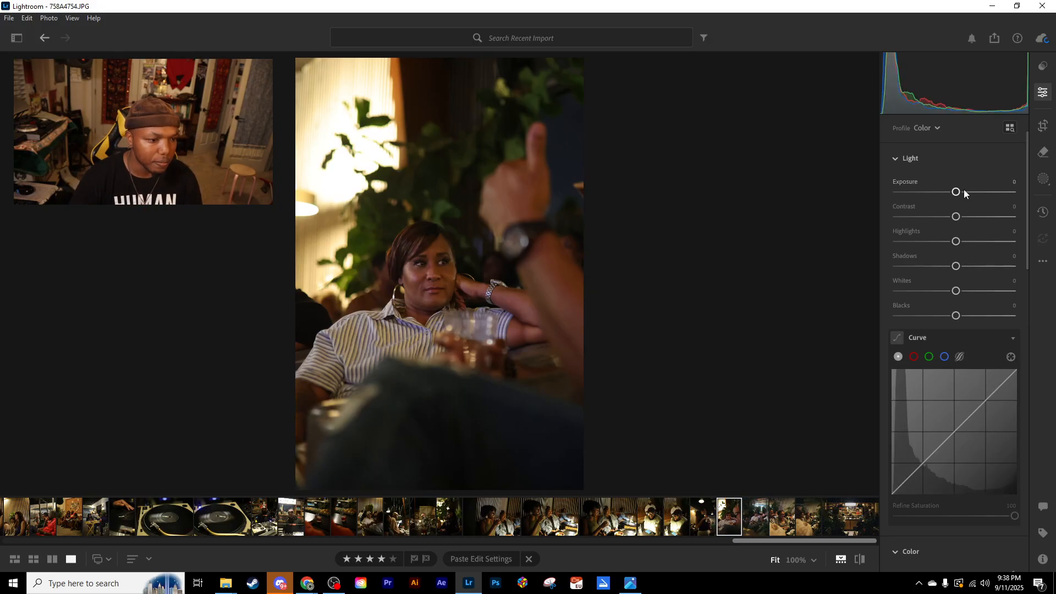
pyautogui.hotkey('ctrl', 'v')
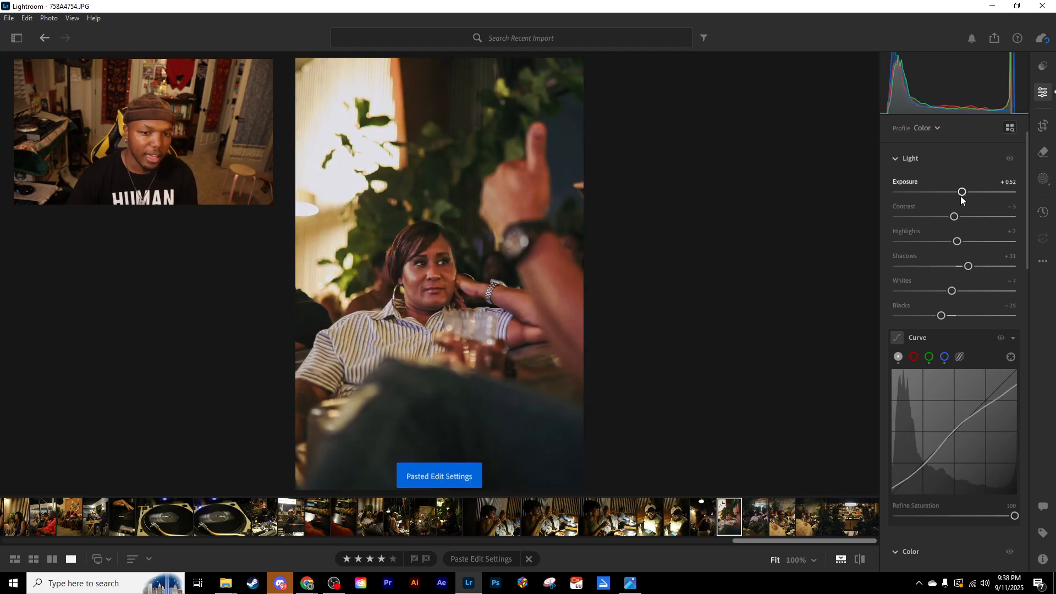
# - Set 758A4754.JPG's Exposure to +0.32, Contrast to −13 and Shadows to 0
pyautogui.moveTo(963, 192); pyautogui.dragTo(959, 193)
pyautogui.moveTo(970, 266); pyautogui.dragTo(966, 267)
pyautogui.doubleClick(964, 267)
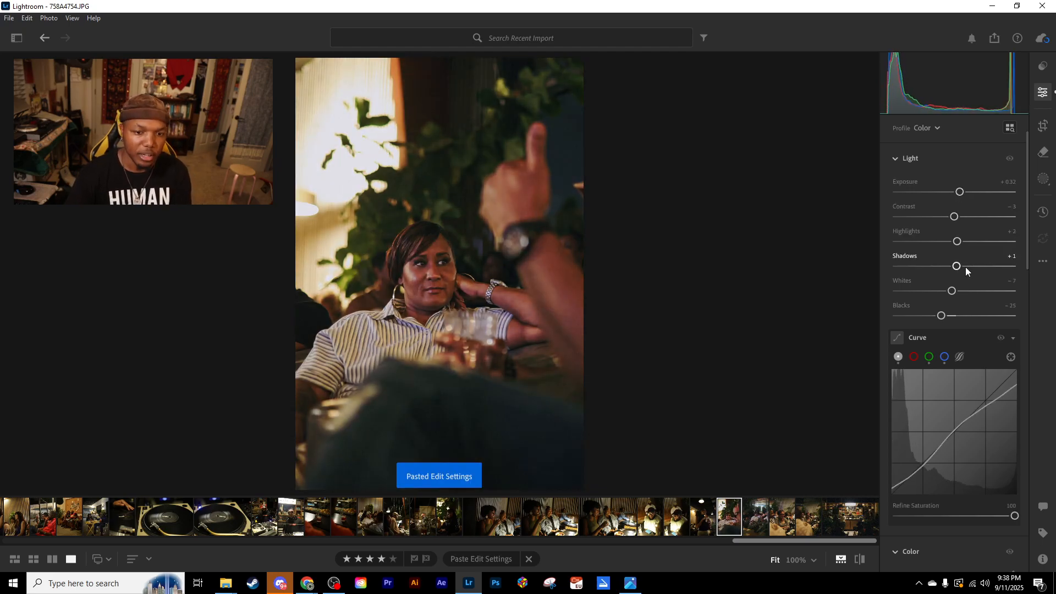
pyautogui.moveTo(955, 217); pyautogui.dragTo(958, 192)
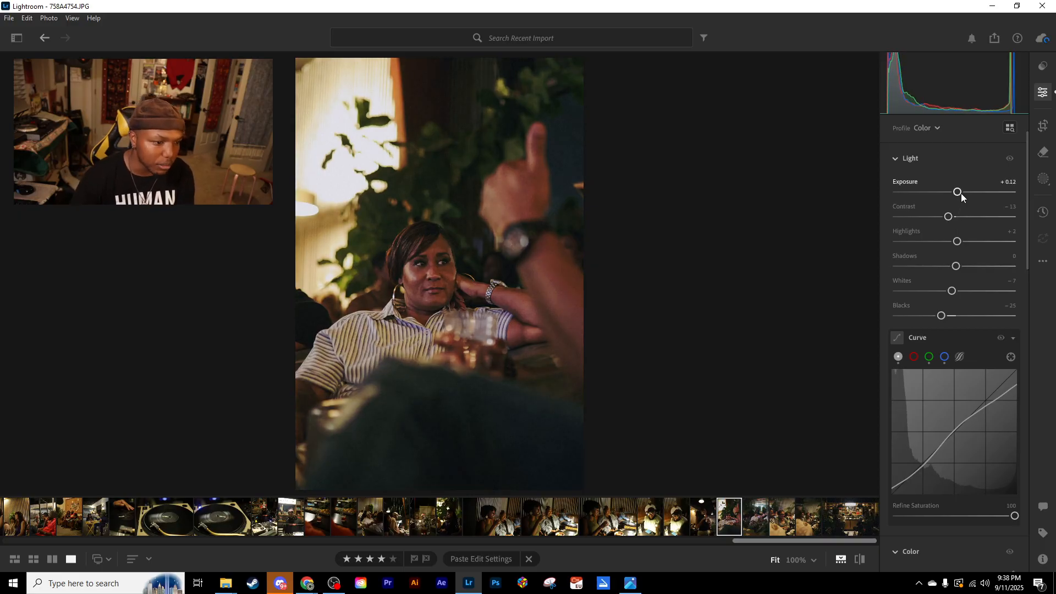
pyautogui.hotkey('ctrl', 'c')
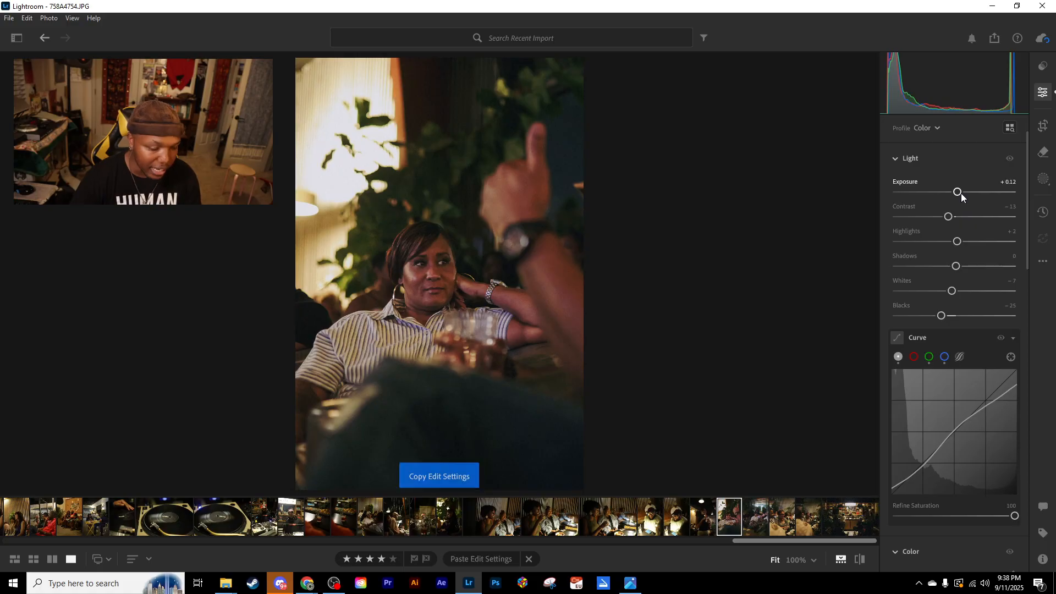
pyautogui.press('Up')
pyautogui.press('Down')
pyautogui.press('Up')
pyautogui.press('Up')
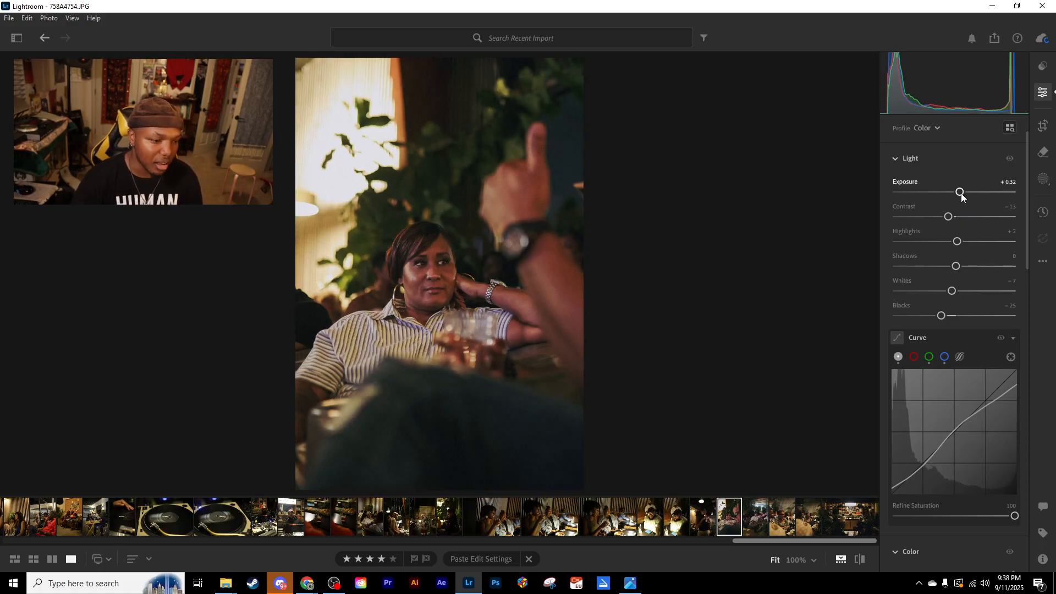
# - Set 758A4754.JPG's Grain to 23 while inspecting the woman's face at 100%
pyautogui.scroll(-6, 932, 475)
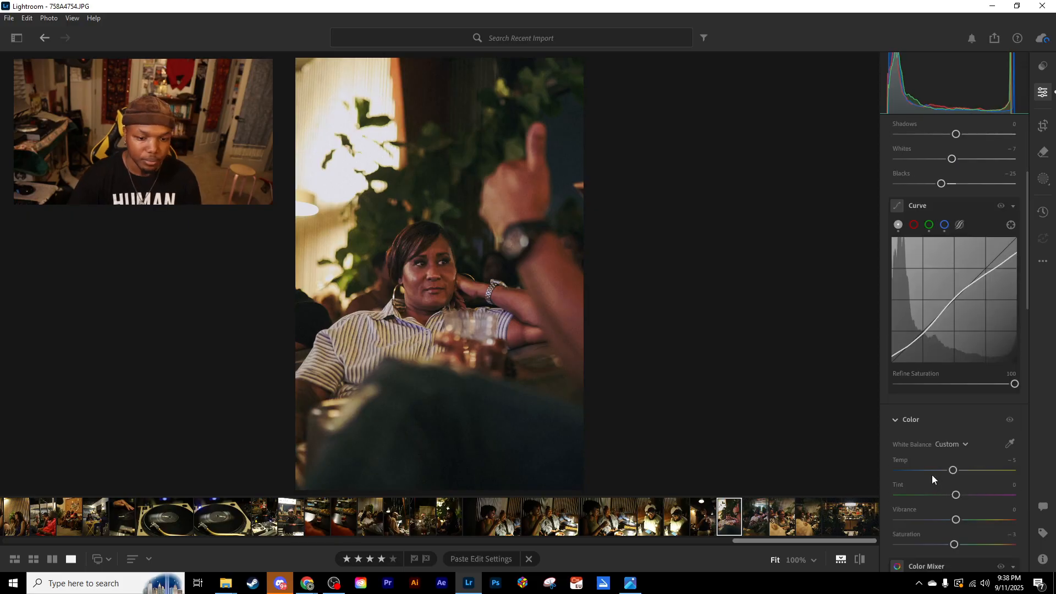
pyautogui.scroll(-3, 931, 475)
pyautogui.moveTo(948, 451); pyautogui.dragTo(922, 451)
pyautogui.click(450, 269)
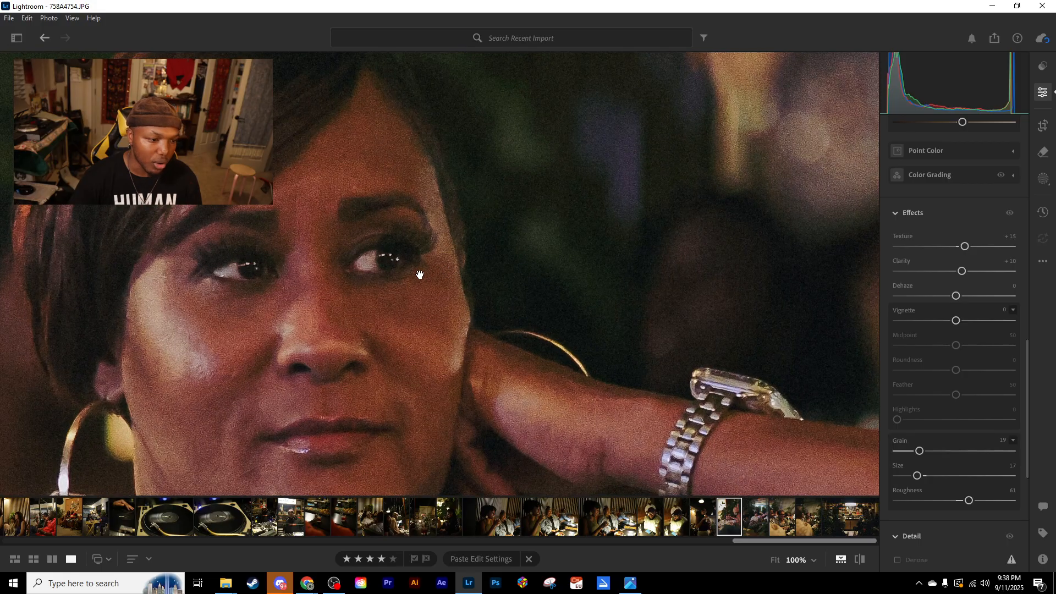
pyautogui.moveTo(420, 274); pyautogui.dragTo(468, 209)
pyautogui.moveTo(919, 450); pyautogui.dragTo(924, 451)
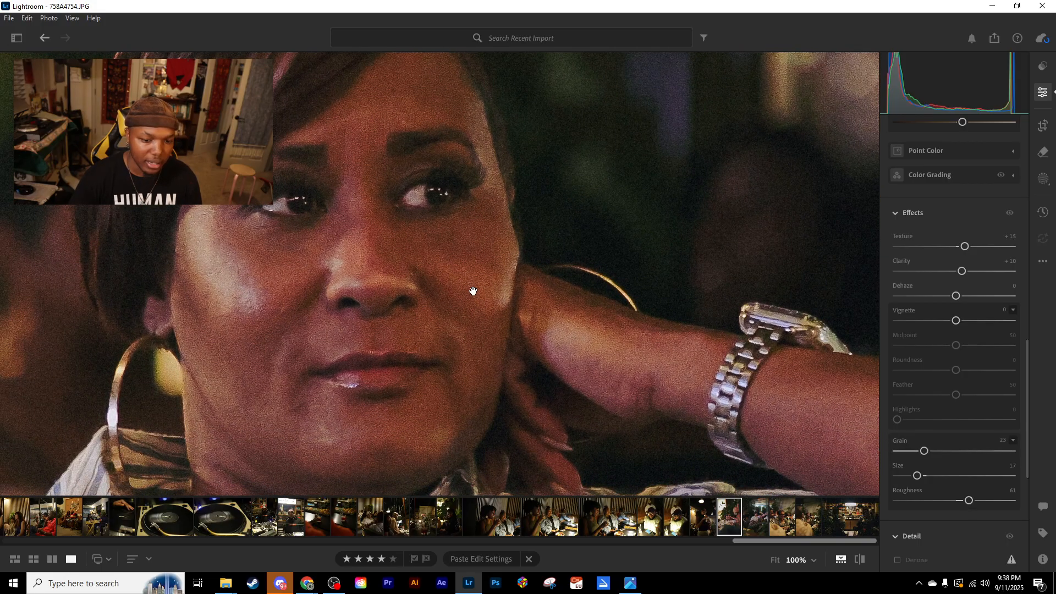
pyautogui.click(473, 293)
pyautogui.scroll(12, 939, 385)
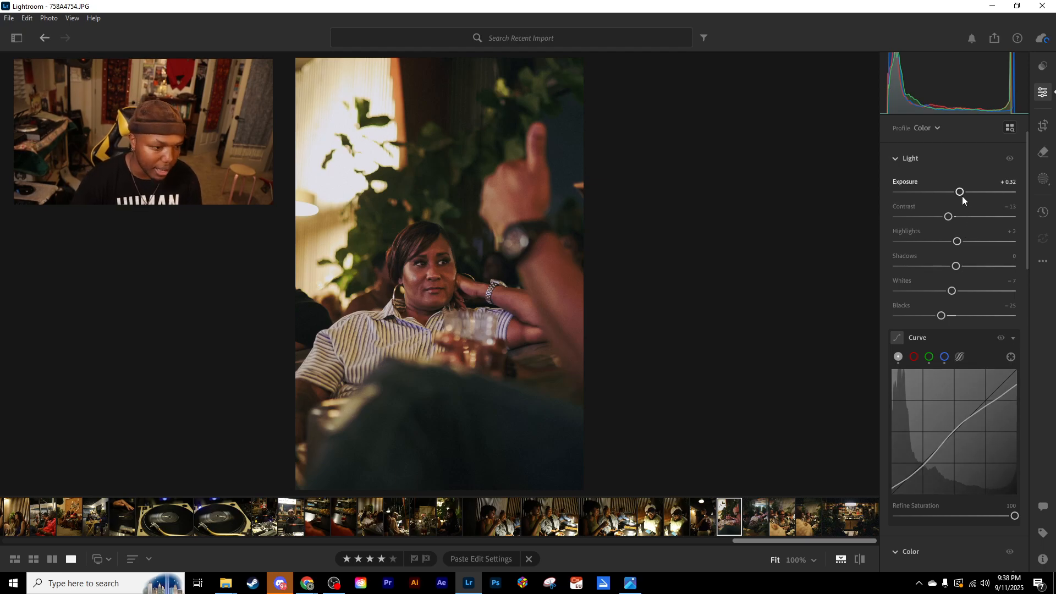
# - Paste 758A4754.JPG's edit settings onto 758A4760.JPG and set Exposure to +0.32, Contrast to 0 and Shadows to −5
pyautogui.press('Left')
pyautogui.hotkey('ctrl', 'v')
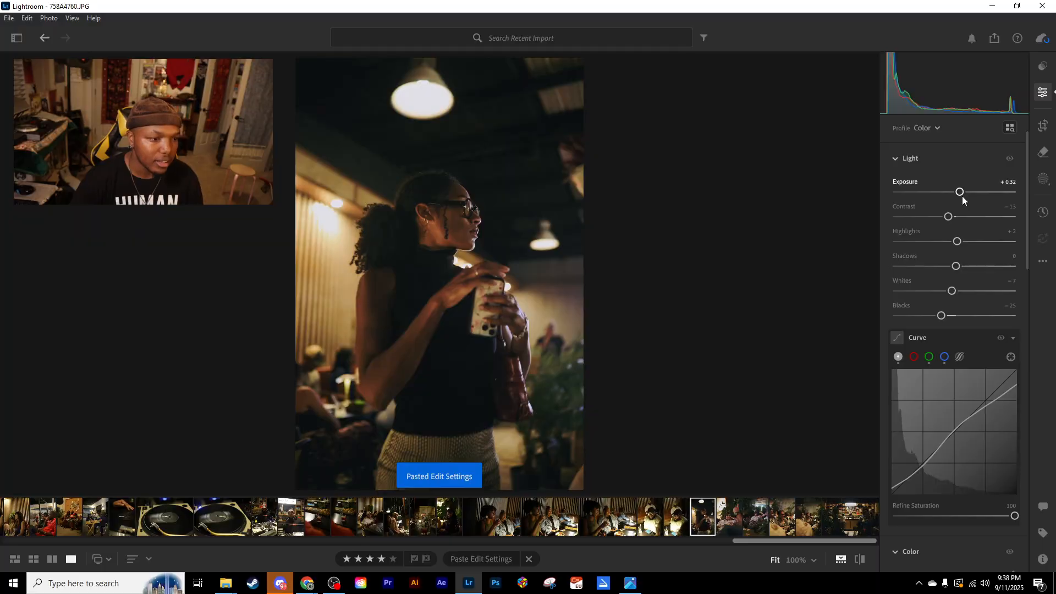
pyautogui.click(962, 192)
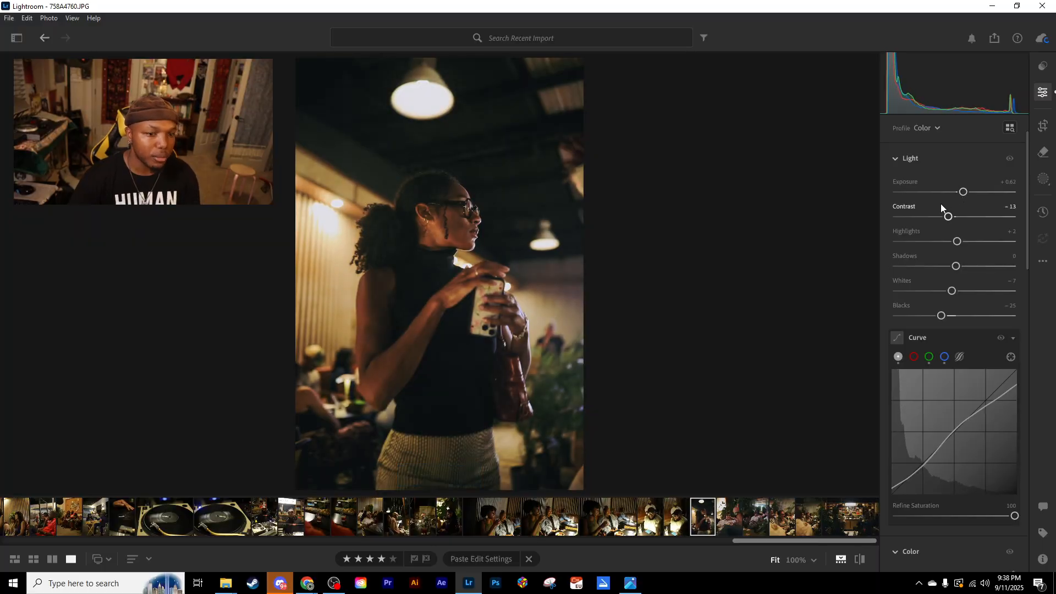
pyautogui.doubleClick(950, 217)
pyautogui.click(961, 192)
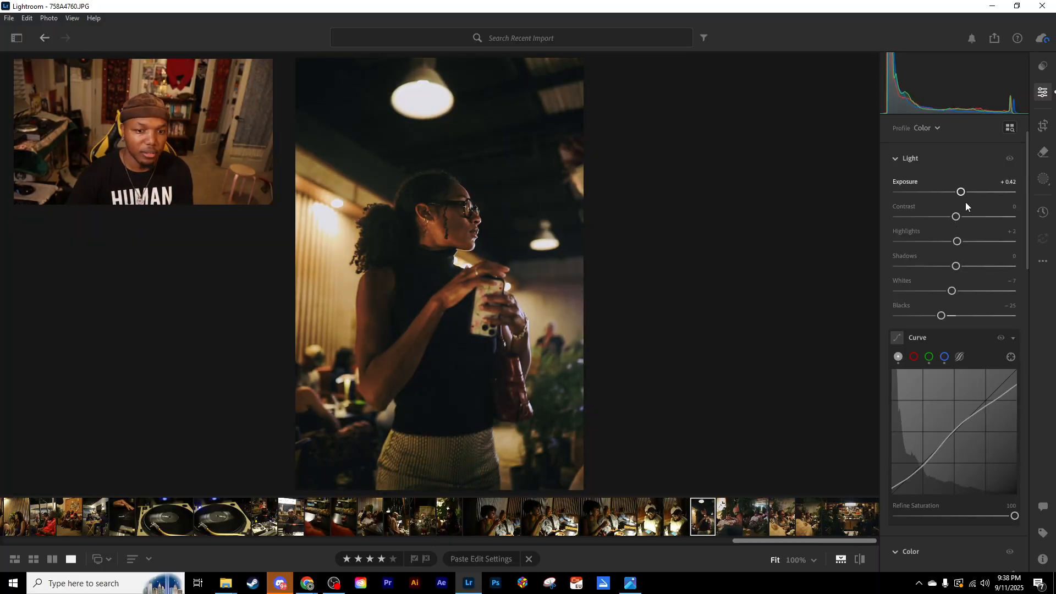
pyautogui.click(954, 265)
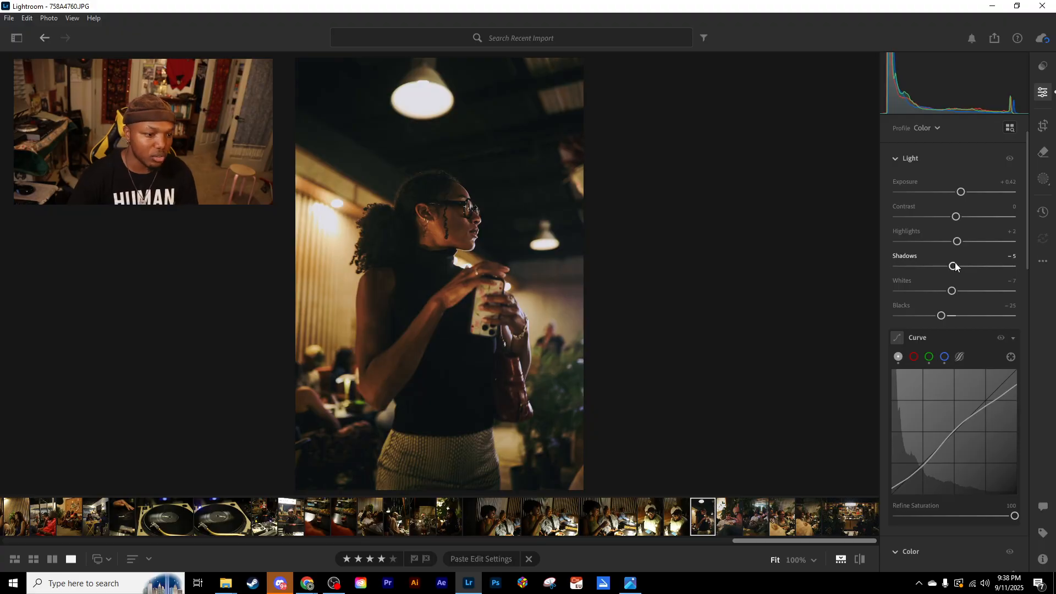
pyautogui.press('Down')
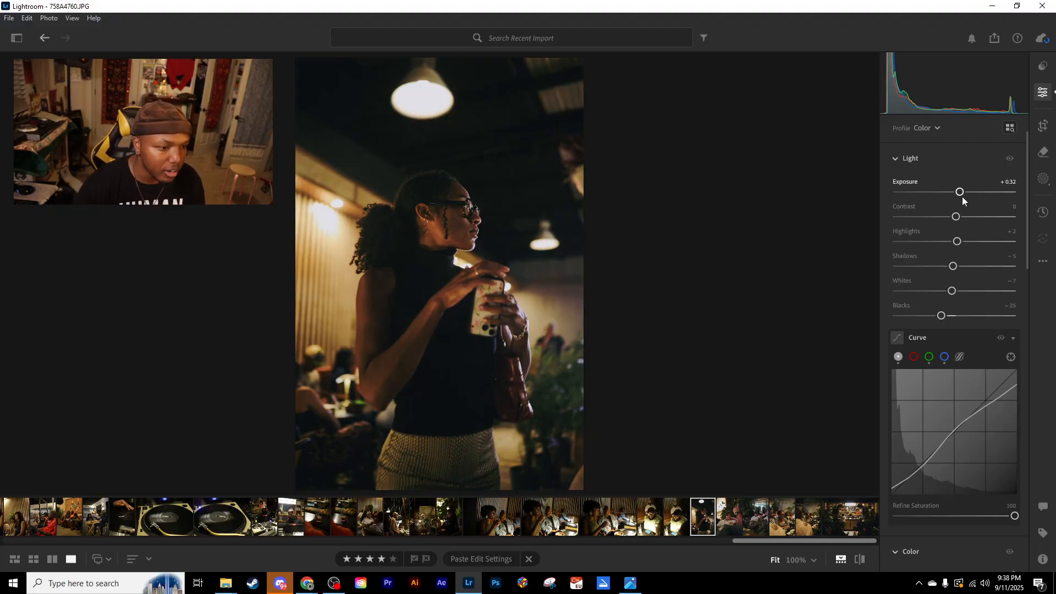
# - Nudge the darkest inner point of 758A4760.JPG's green curve and copy the photo's edit settings onto 758A4765.JPG
pyautogui.click(929, 357)
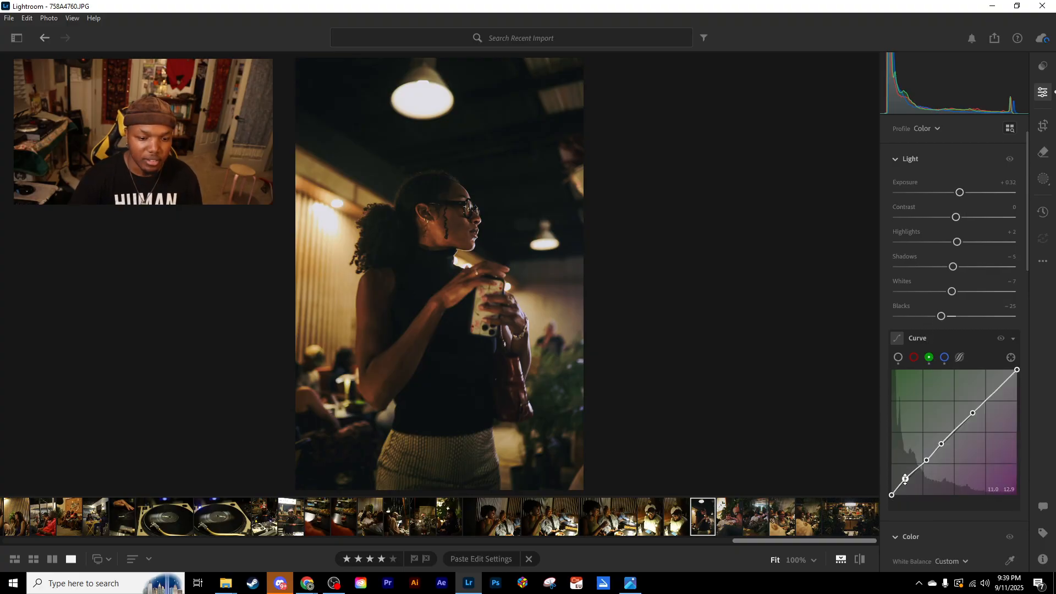
pyautogui.moveTo(906, 482)
pyautogui.mouseDown()
pyautogui.moveTo(905, 470)
pyautogui.moveTo(903, 480)
pyautogui.mouseUp()
pyautogui.hotkey('ctrl', 'c')
pyautogui.press('Left')
pyautogui.hotkey('ctrl', 'v')
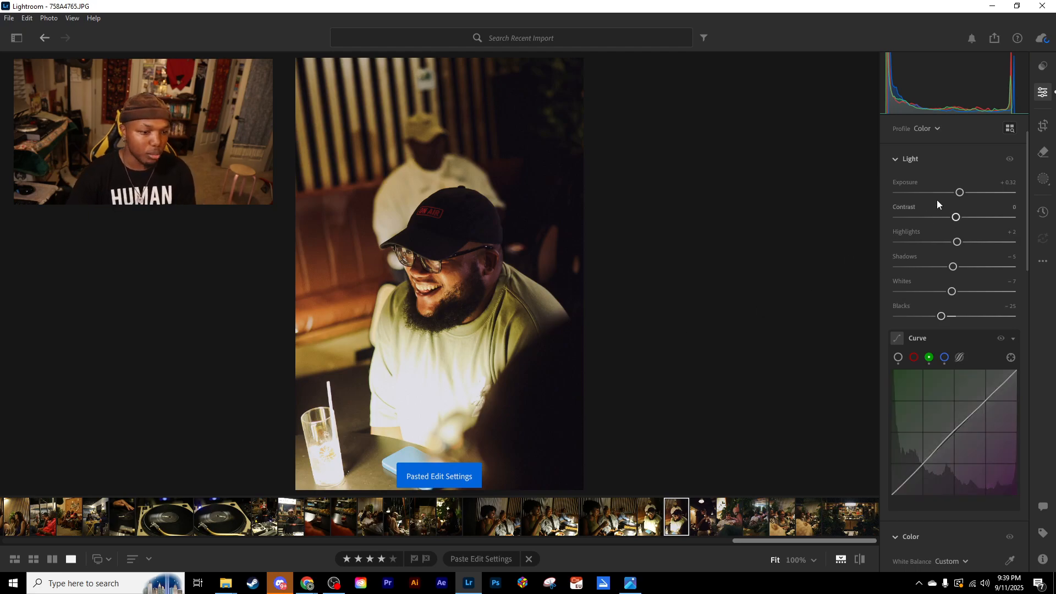
# - Set 758A4765.JPG's Exposure to −0.30 and copy its edit settings
pyautogui.doubleClick(960, 193)
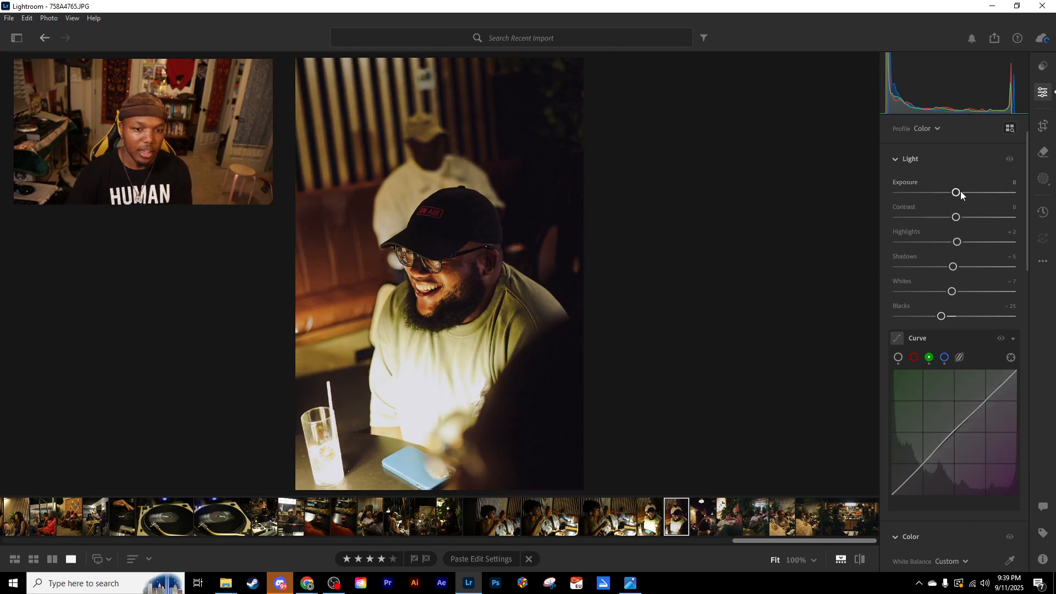
pyautogui.press('Down')
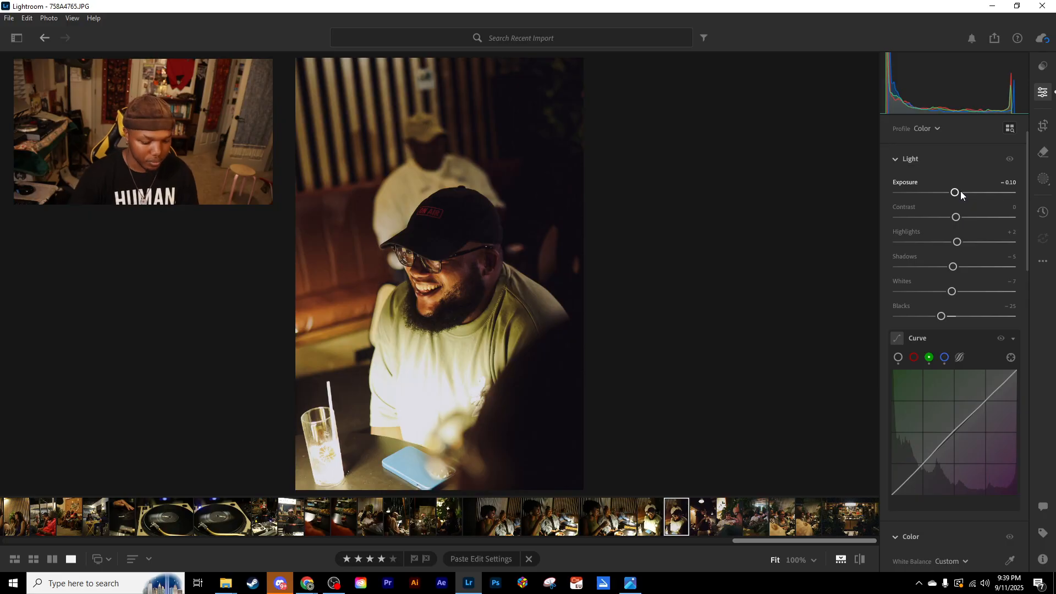
pyautogui.press('Down')
pyautogui.press('Down')
pyautogui.hotkey('ctrl', 'c')
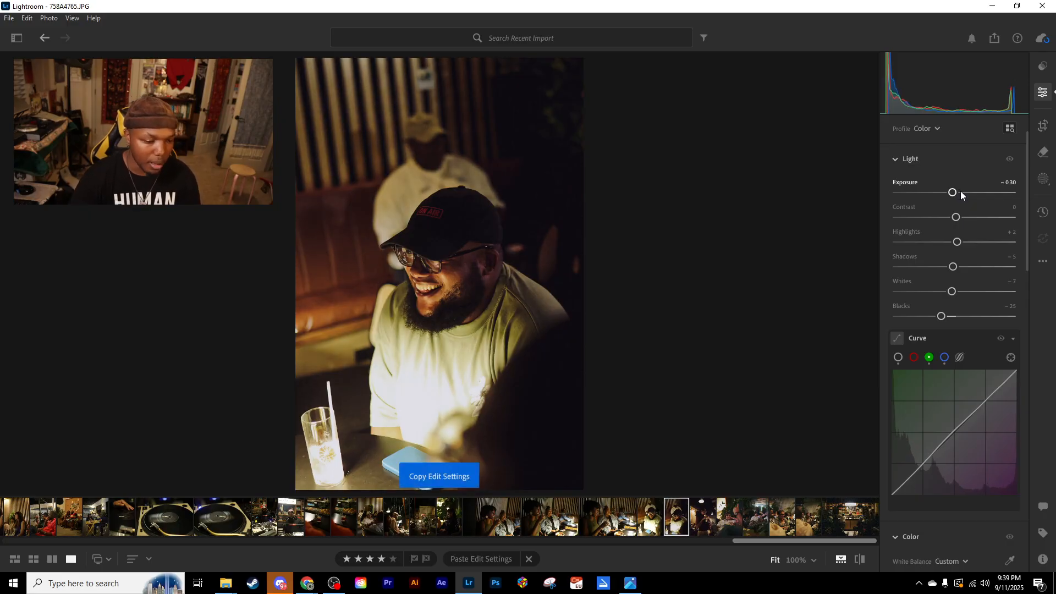
# - Paste the copied edit settings onto 758A4767.JPG with Exposure −0.40 and onto 758A4770.JPG with Exposure +0.10
pyautogui.press('Left')
pyautogui.hotkey('ctrl', 'v')
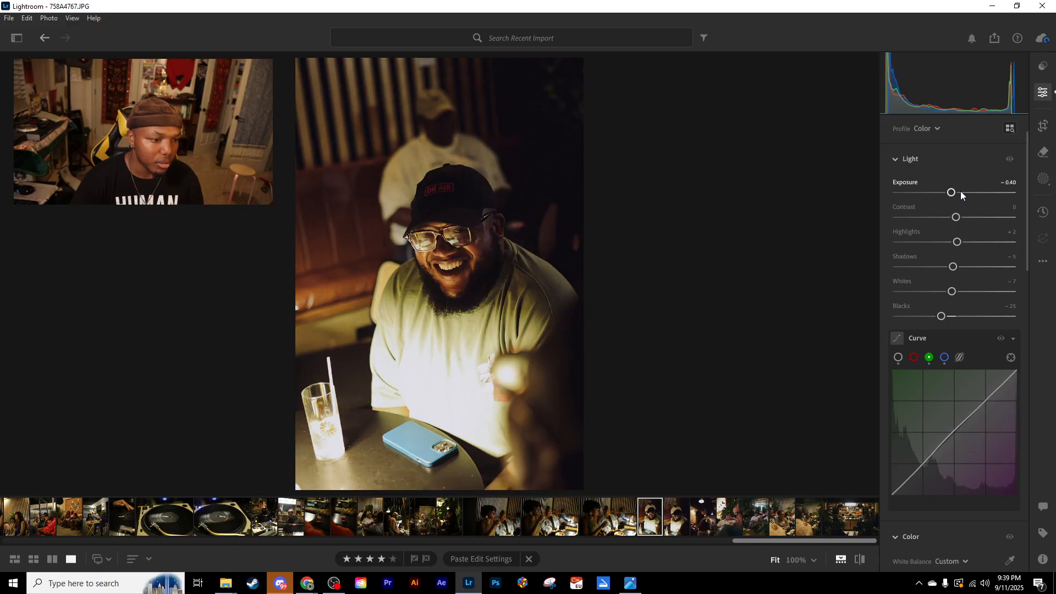
pyautogui.press('Left')
pyautogui.hotkey('ctrl', 'v')
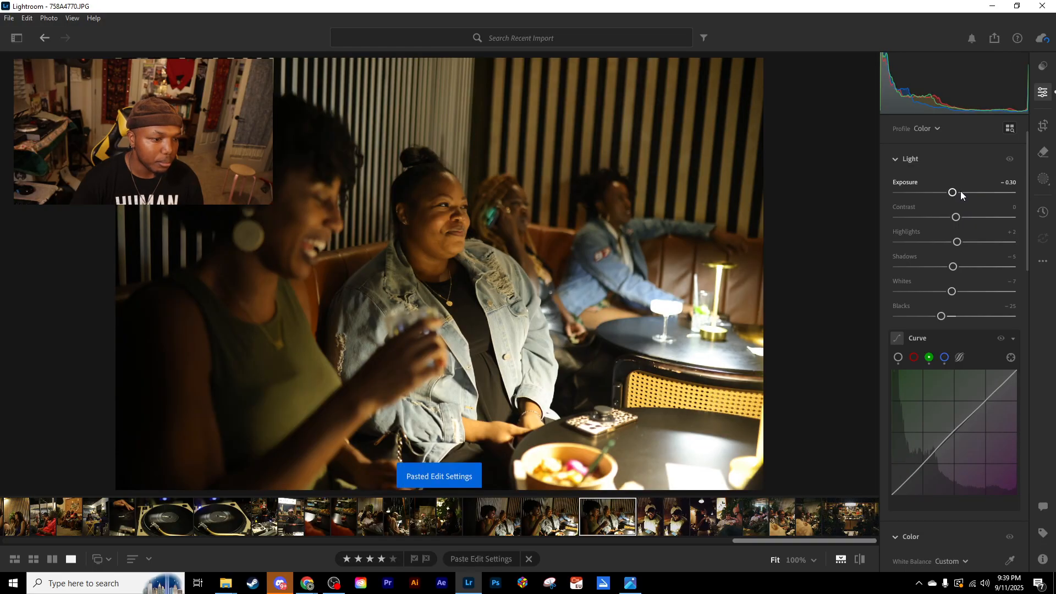
pyautogui.doubleClick(961, 195)
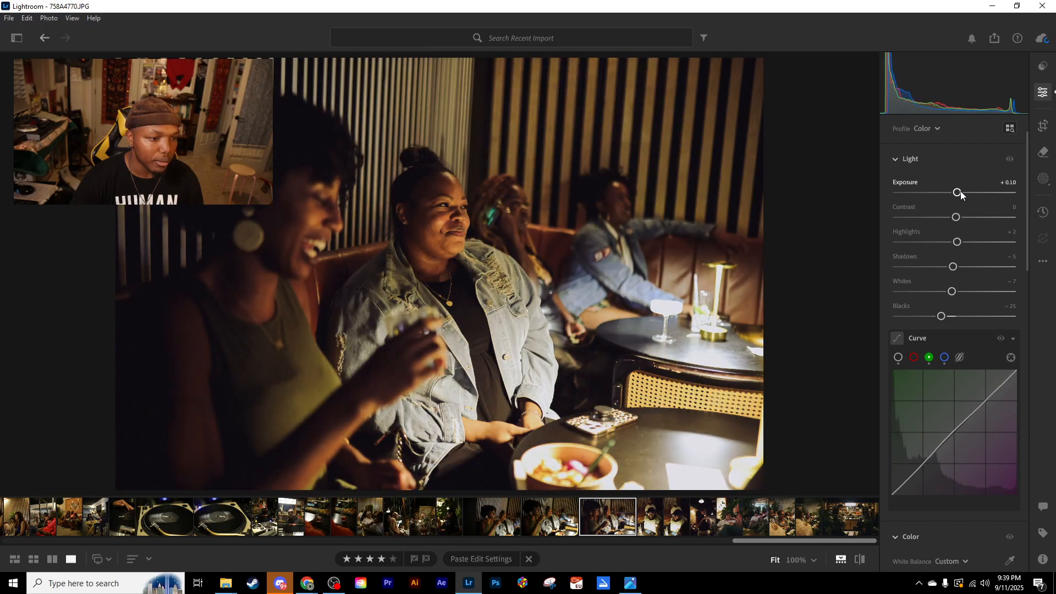
# - Paste the copied edit settings onto the neighbouring photos 758A4771.JPG and 758A4775.JPG
pyautogui.press('Left')
pyautogui.hotkey('ctrl', 'v')
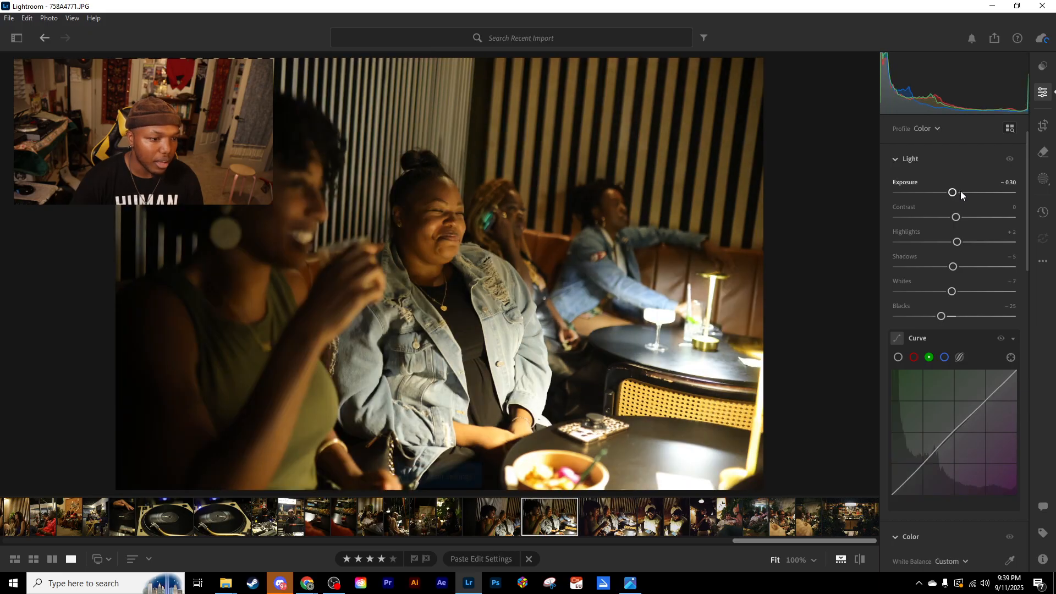
pyautogui.press('Left')
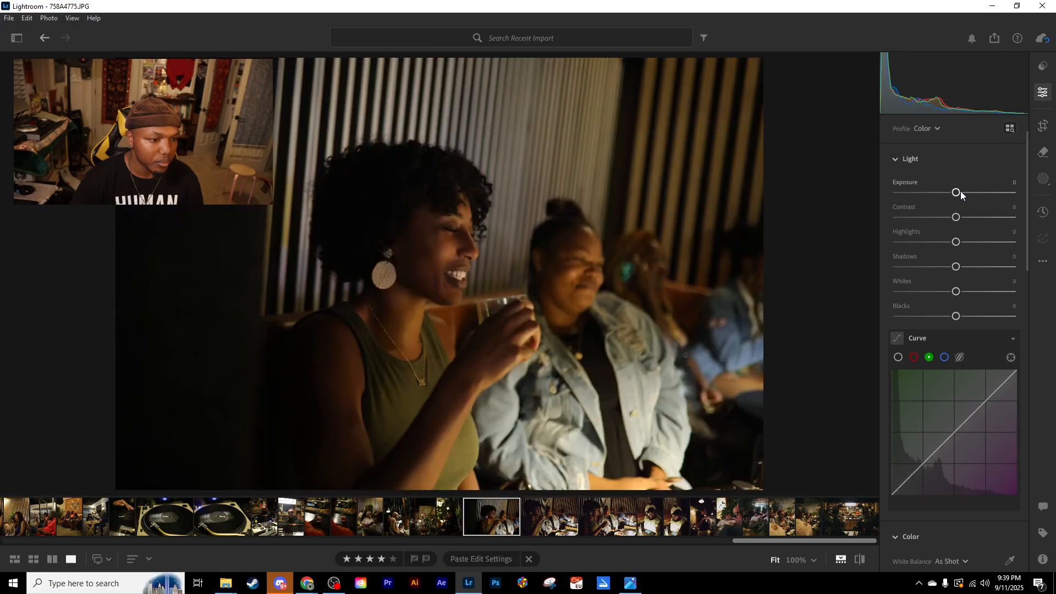
pyautogui.hotkey('ctrl', 'v')
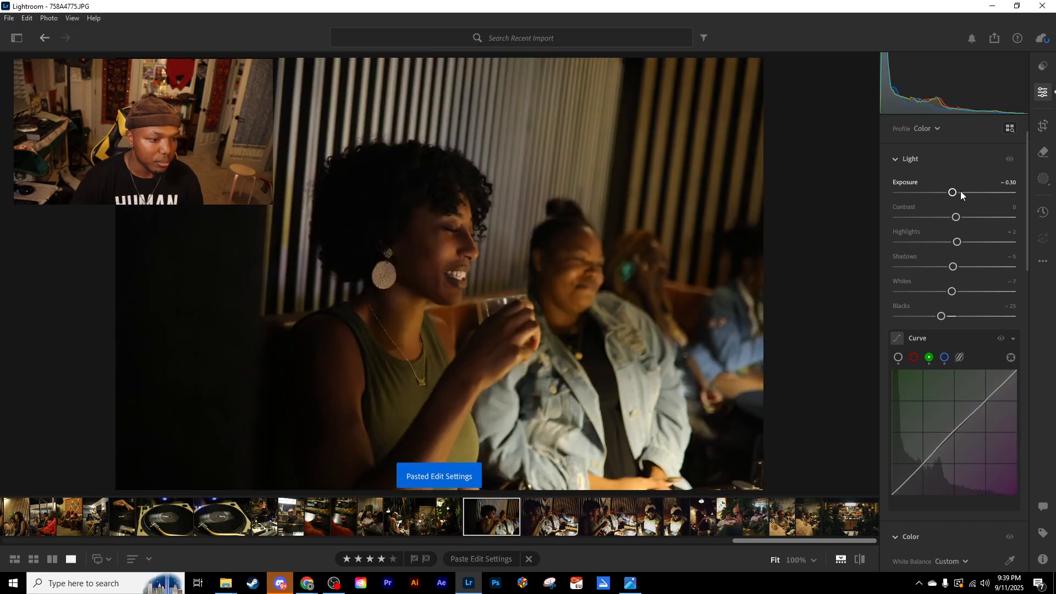
# - Paste the copied edit settings onto 758A4785.JPG and raise its Exposure
pyautogui.press('Left')
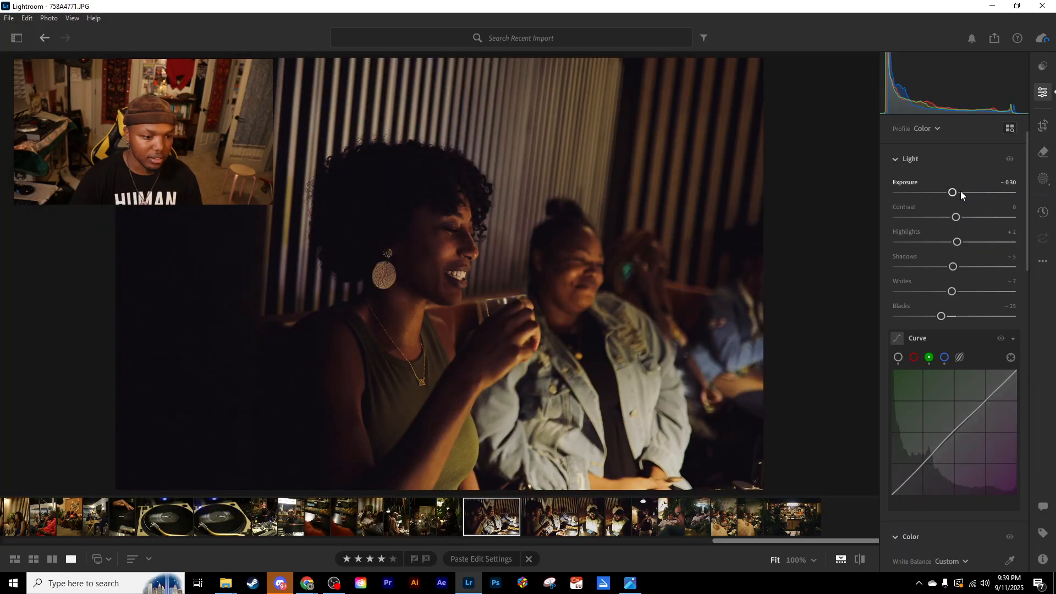
pyautogui.press('Left')
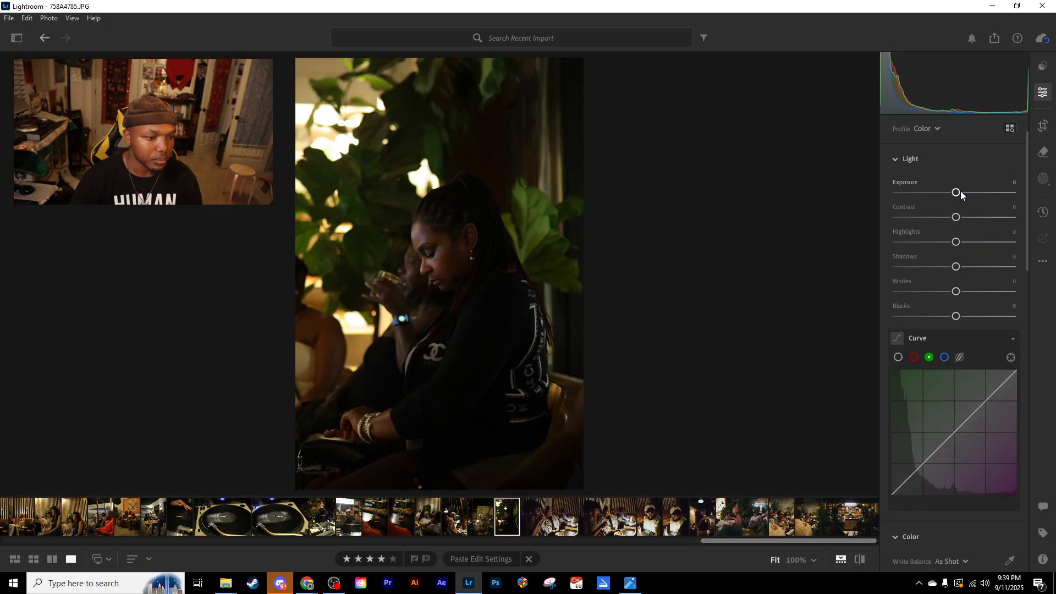
pyautogui.hotkey('ctrl', 'v')
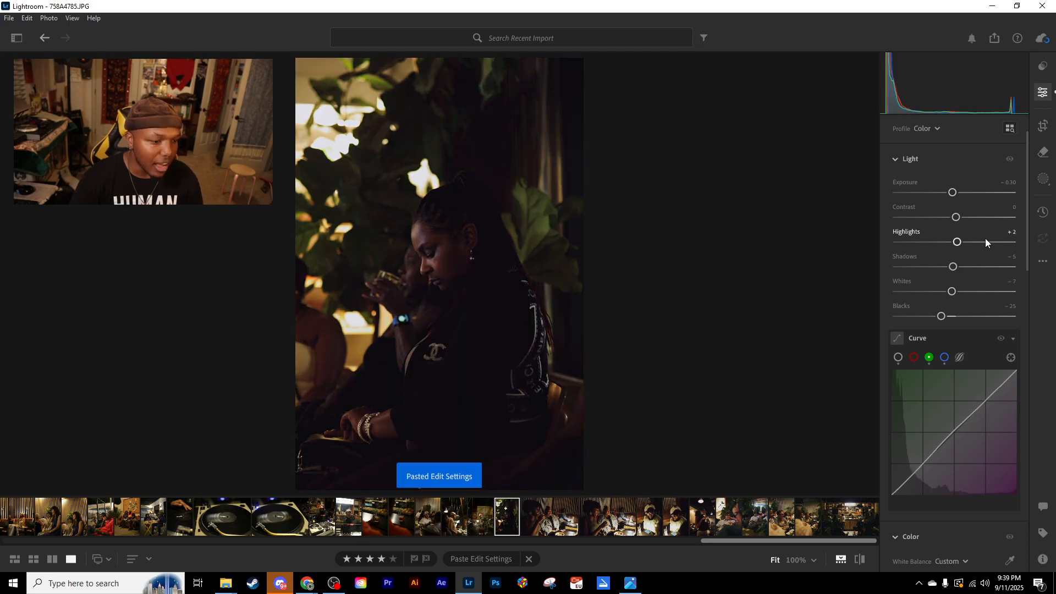
pyautogui.moveTo(952, 192); pyautogui.dragTo(962, 192)
# - Apply the High Bias preset HB BW1 to 758A4785.JPG and set its Exposure to −0.70
pyautogui.click(1045, 68)
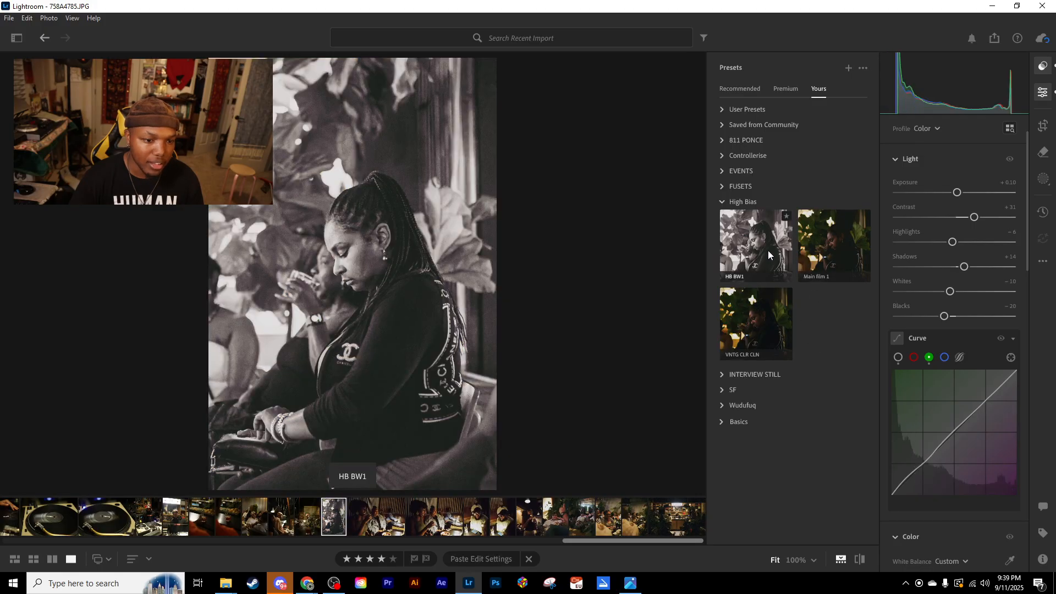
pyautogui.click(768, 253)
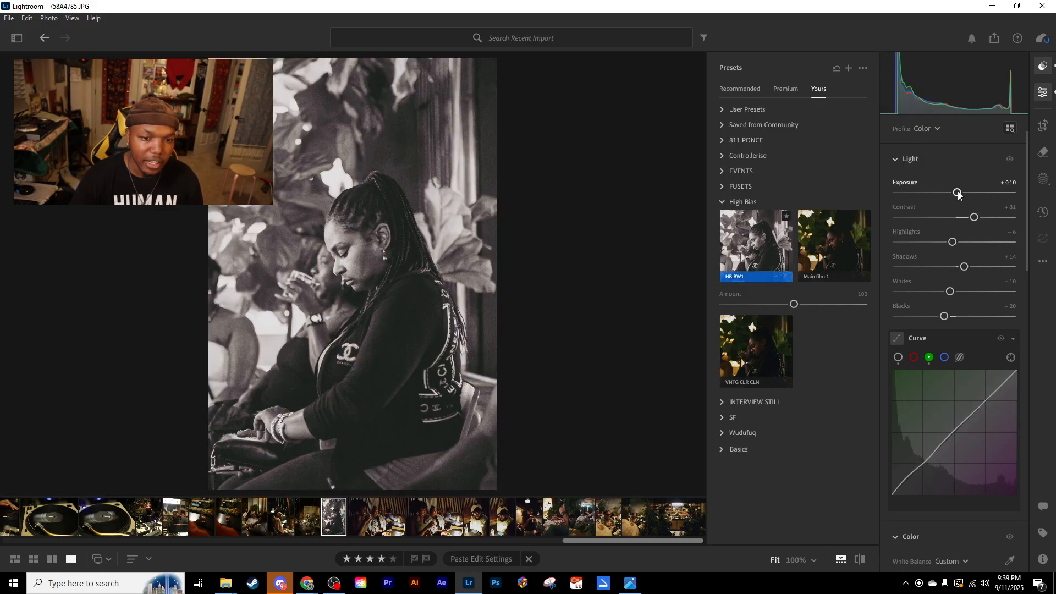
pyautogui.press('Down')
pyautogui.press('Down')
pyautogui.press('Down')
pyautogui.press('Down')
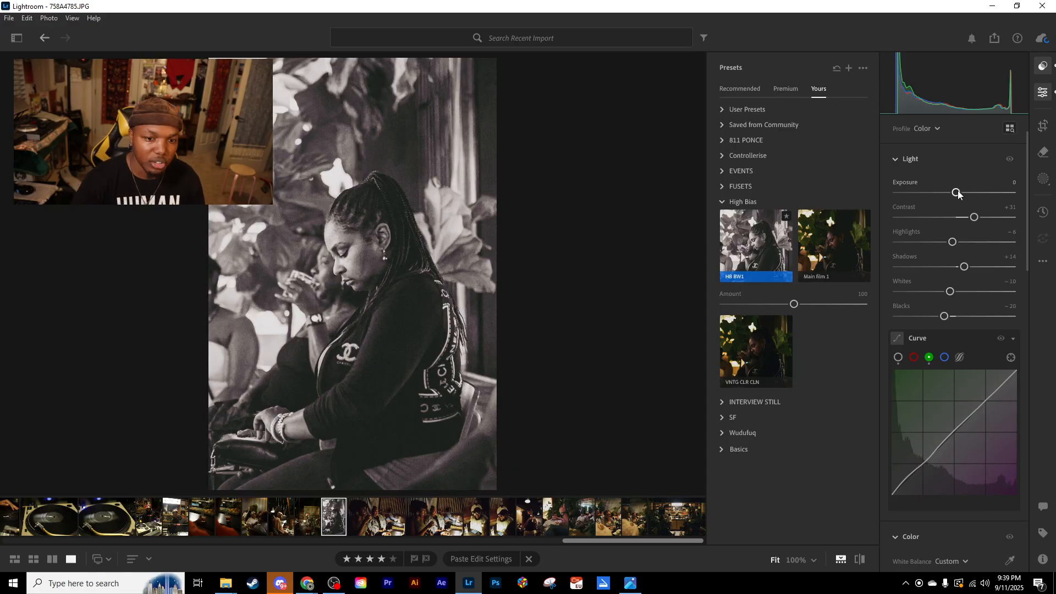
pyautogui.press('Down')
pyautogui.press('Down')
pyautogui.press('Down')
pyautogui.press('Down')
pyautogui.press('Down')
pyautogui.press('Down')
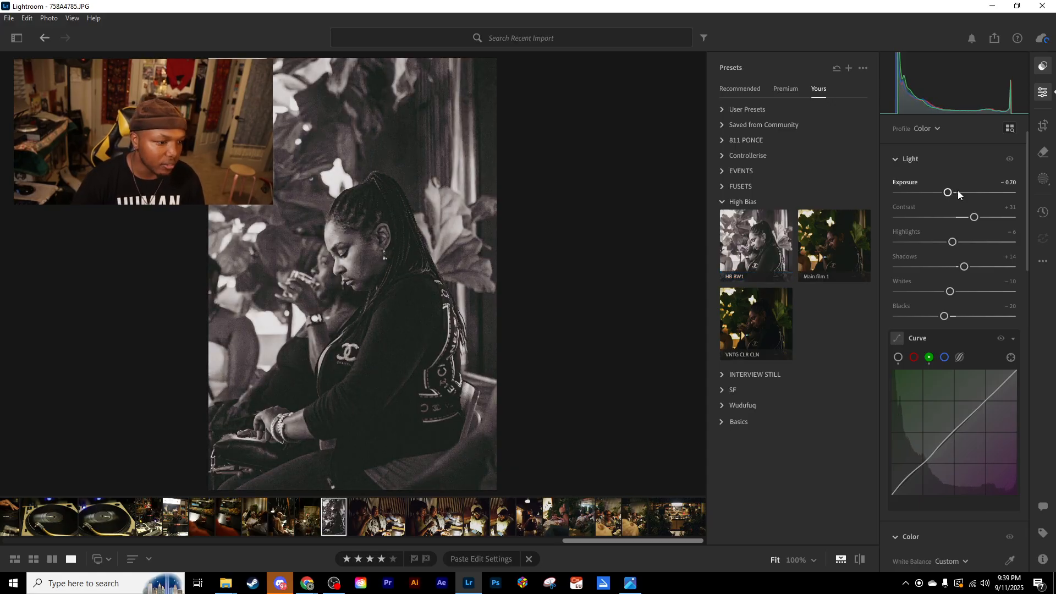
# - Crop 758A4785.JPG tighter around the seated woman, keeping the 2 x 3 aspect ratio
pyautogui.click(1043, 125)
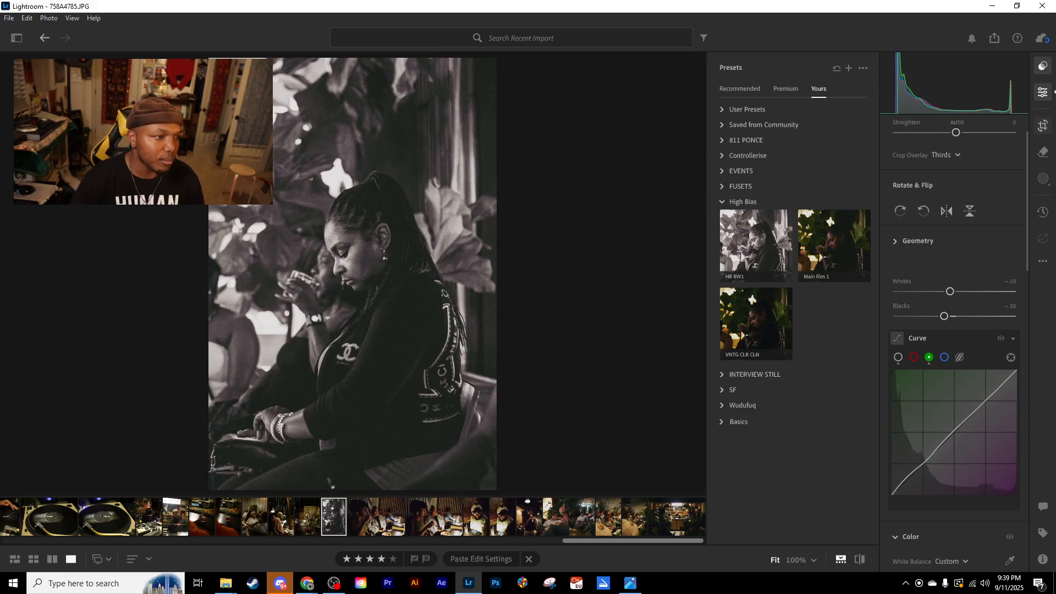
pyautogui.moveTo(312, 80); pyautogui.dragTo(332, 116)
pyautogui.moveTo(449, 293); pyautogui.dragTo(480, 332)
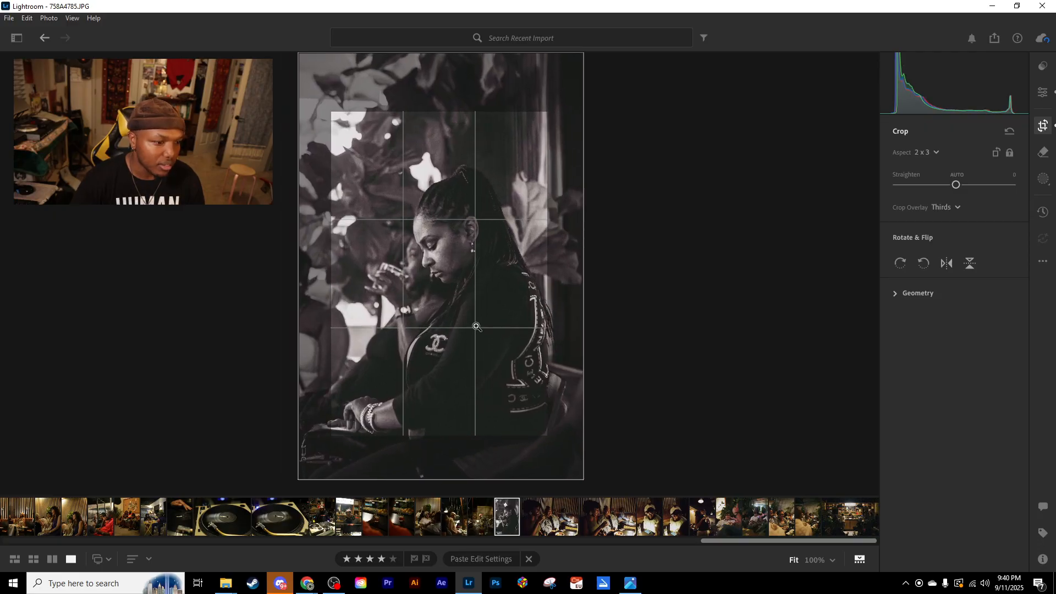
pyautogui.press('e')
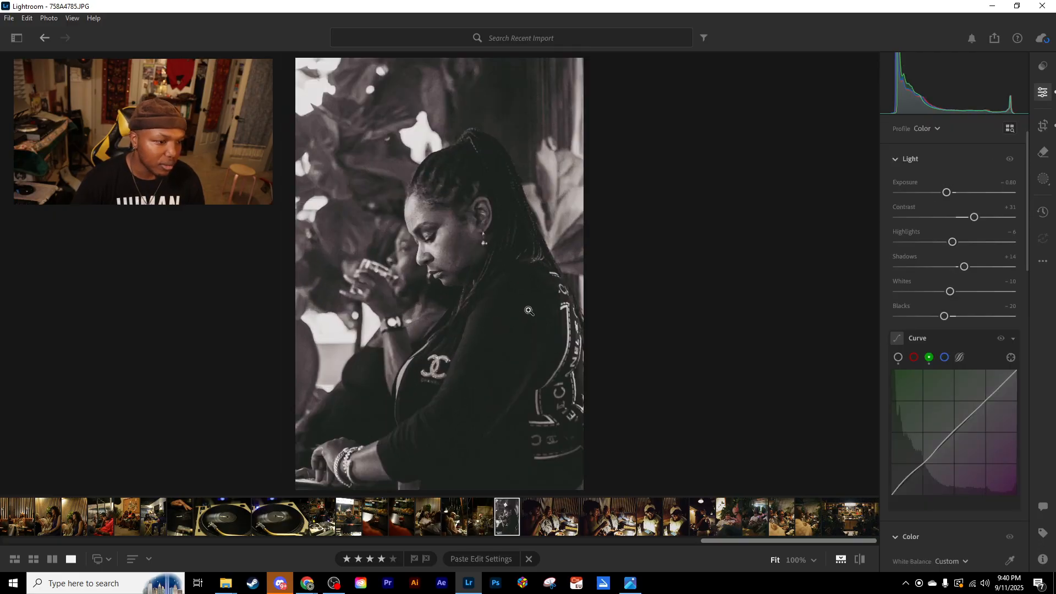
# - Paste the copied edit settings onto 758A4790.JPG and 758A4793.JPG
pyautogui.press('Left')
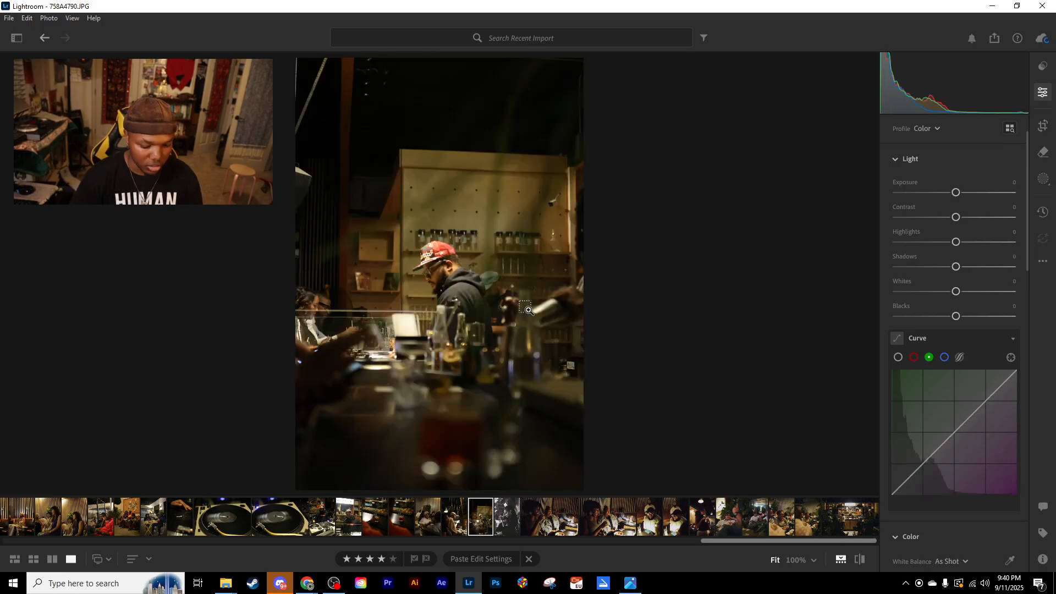
pyautogui.hotkey('ctrl', 'shift', 'v')
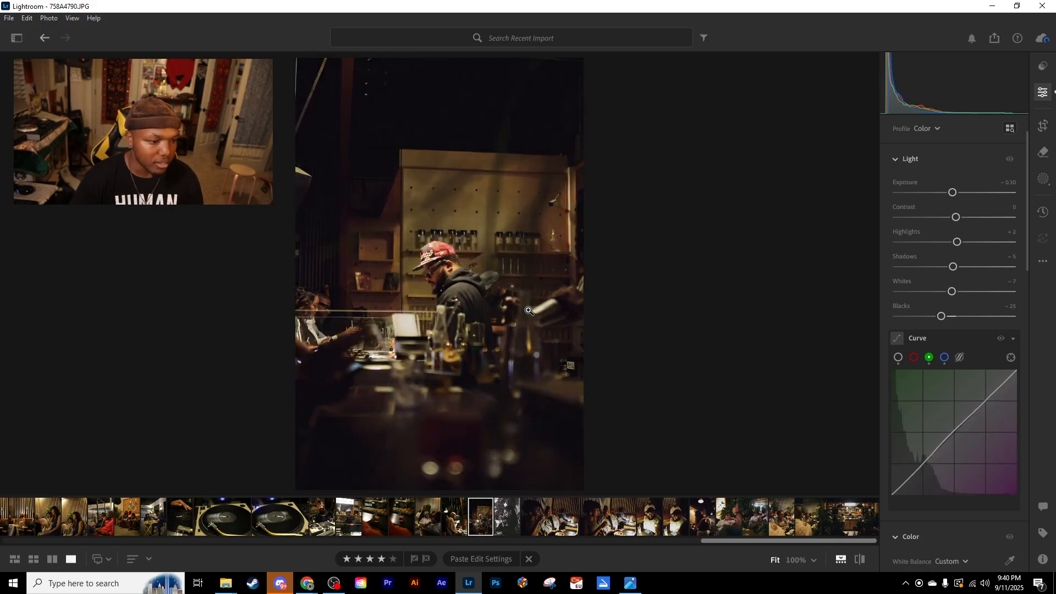
pyautogui.press('Left')
pyautogui.hotkey('ctrl', 'shift', 'v')
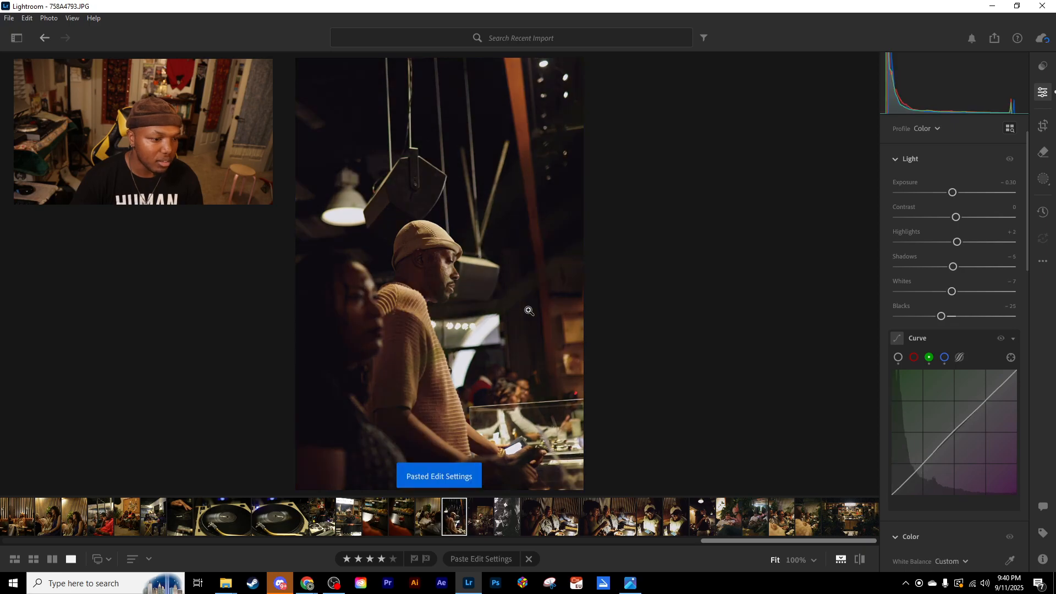
# - Paste the copied edit settings onto 758A4798.JPG and set its Exposure to +0.70
pyautogui.press('Left')
pyautogui.hotkey('ctrl', 'shift', 'v')
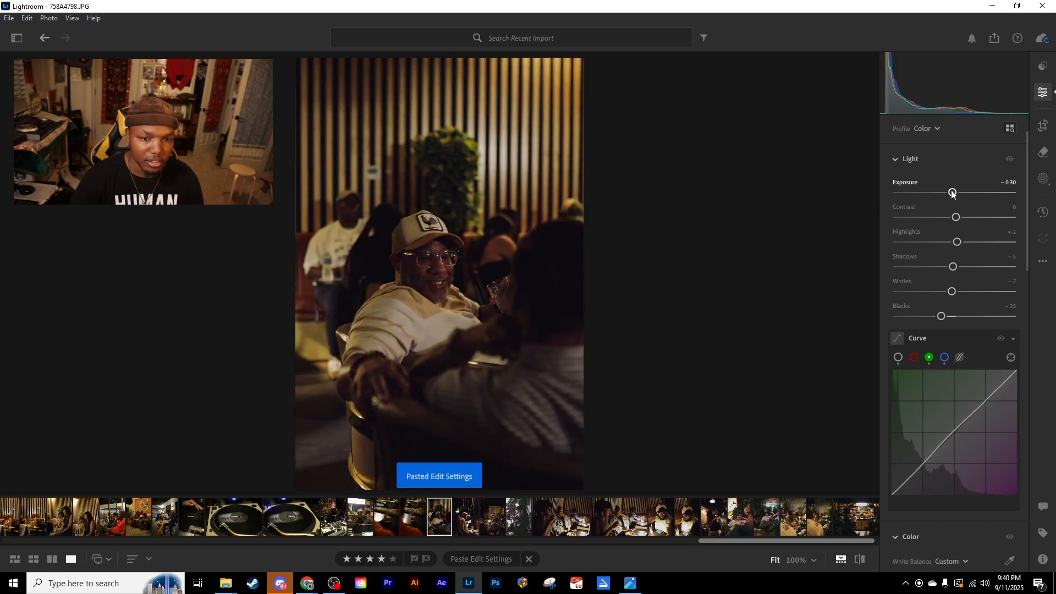
pyautogui.press('Up')
pyautogui.press('Up')
pyautogui.press('Up')
pyautogui.press('Up')
pyautogui.press('Up')
pyautogui.press('Up')
pyautogui.press('Up')
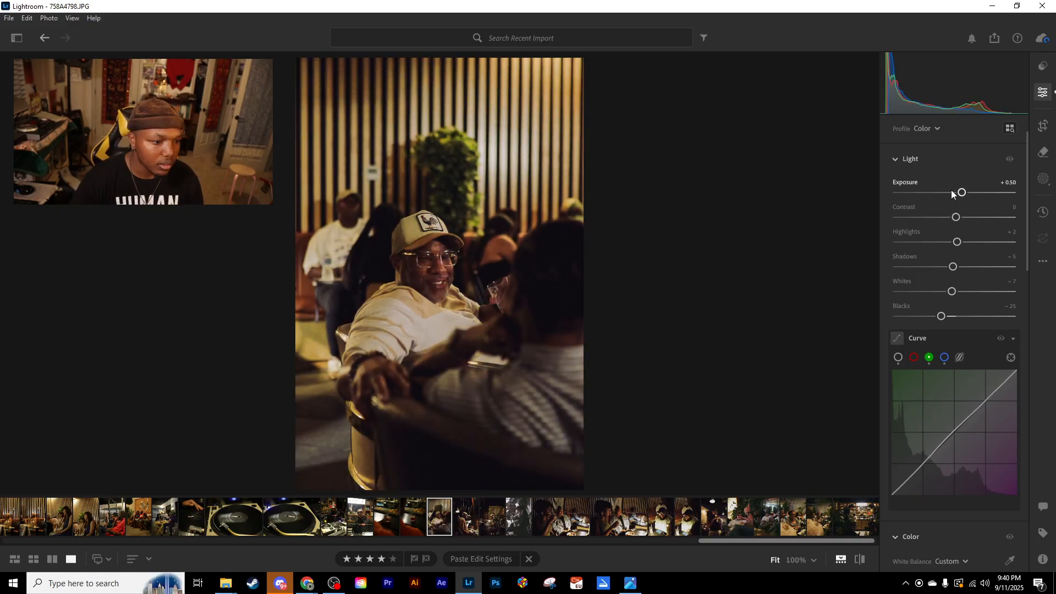
pyautogui.press('Up')
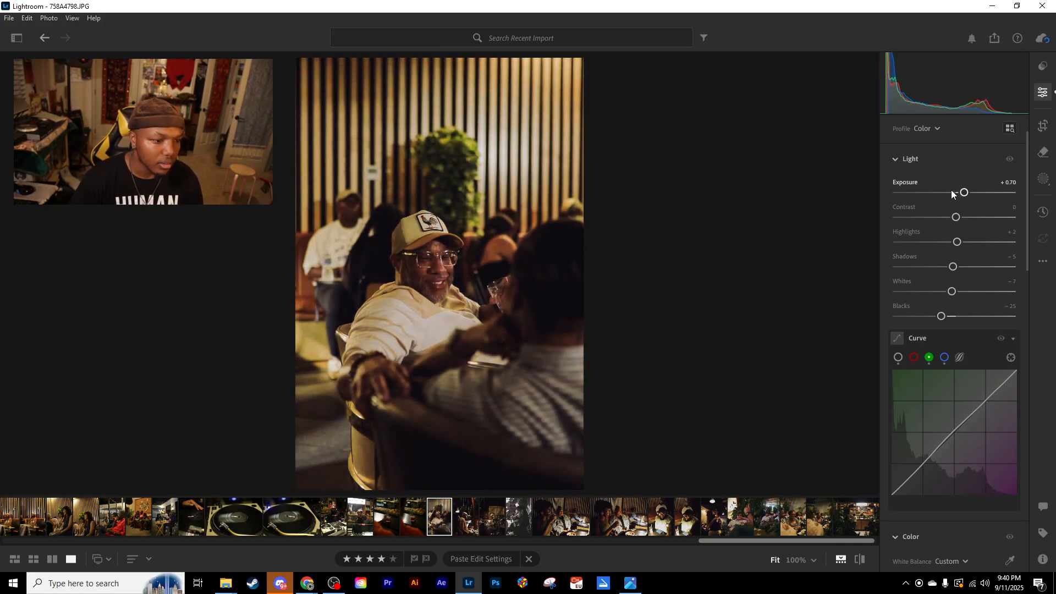
# - Paste the copied edit settings onto 758A4802.JPG and set its Exposure to +0.40
pyautogui.press('Left')
pyautogui.hotkey('ctrl', 'v')
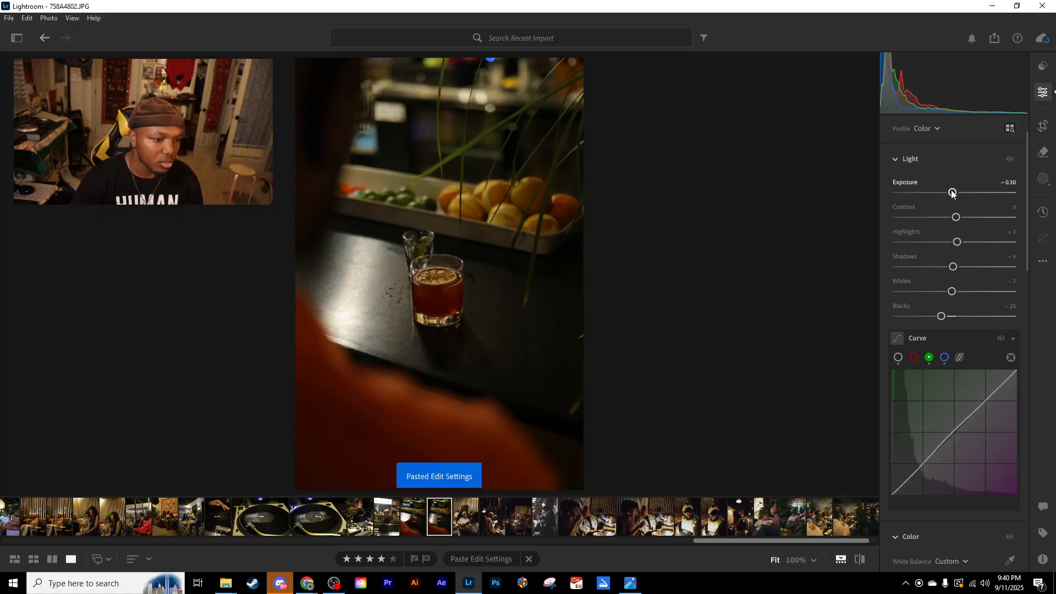
pyautogui.moveTo(953, 192); pyautogui.dragTo(960, 193)
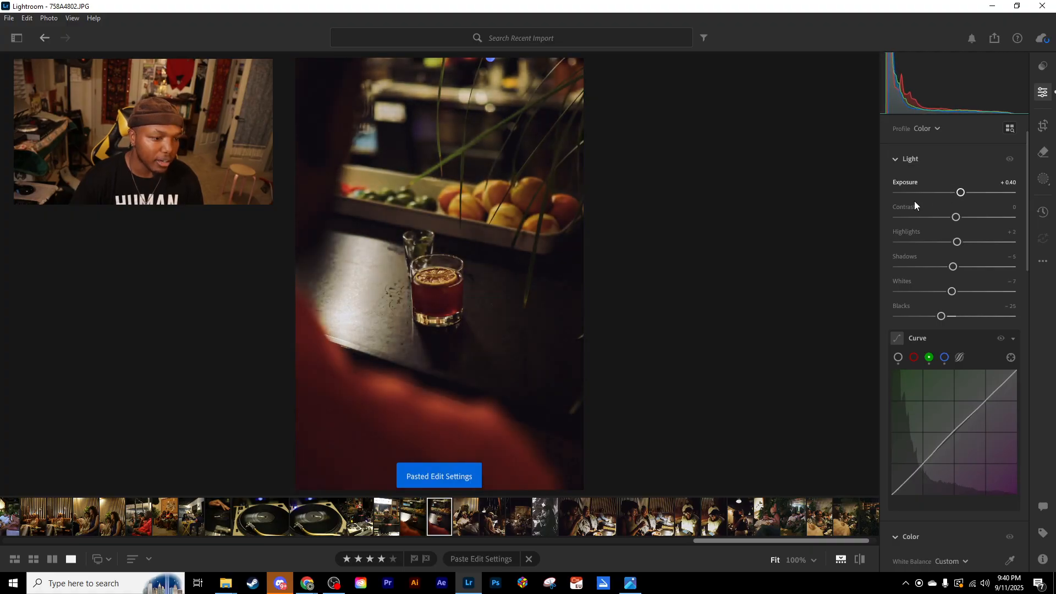
# - Crop 758A4802.JPG closer around the cocktail glass at the 2 x 3 aspect ratio
pyautogui.press('c')
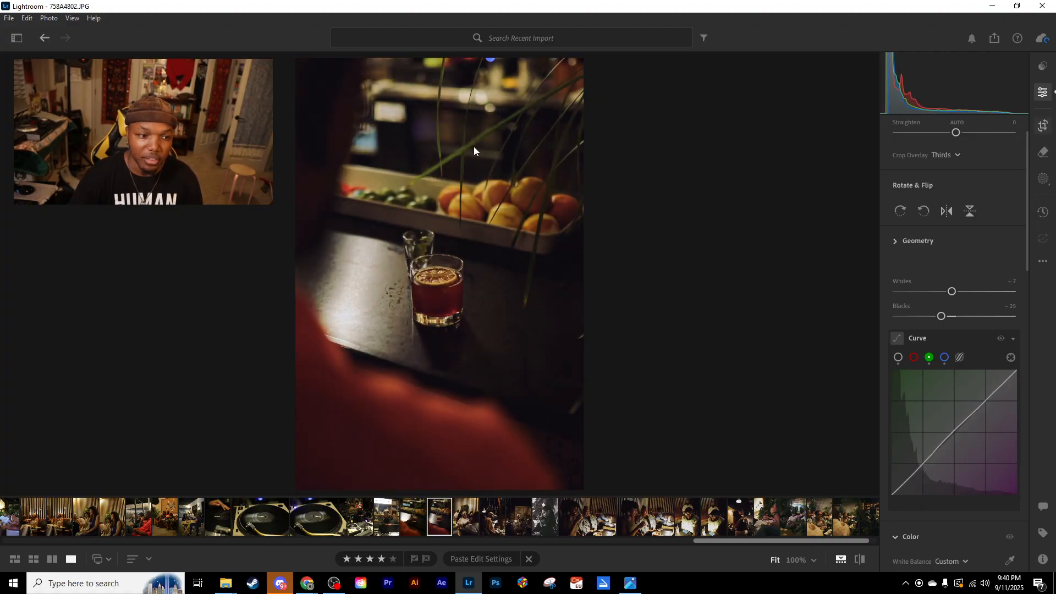
pyautogui.moveTo(453, 68); pyautogui.dragTo(451, 119)
pyautogui.moveTo(433, 286); pyautogui.dragTo(435, 311)
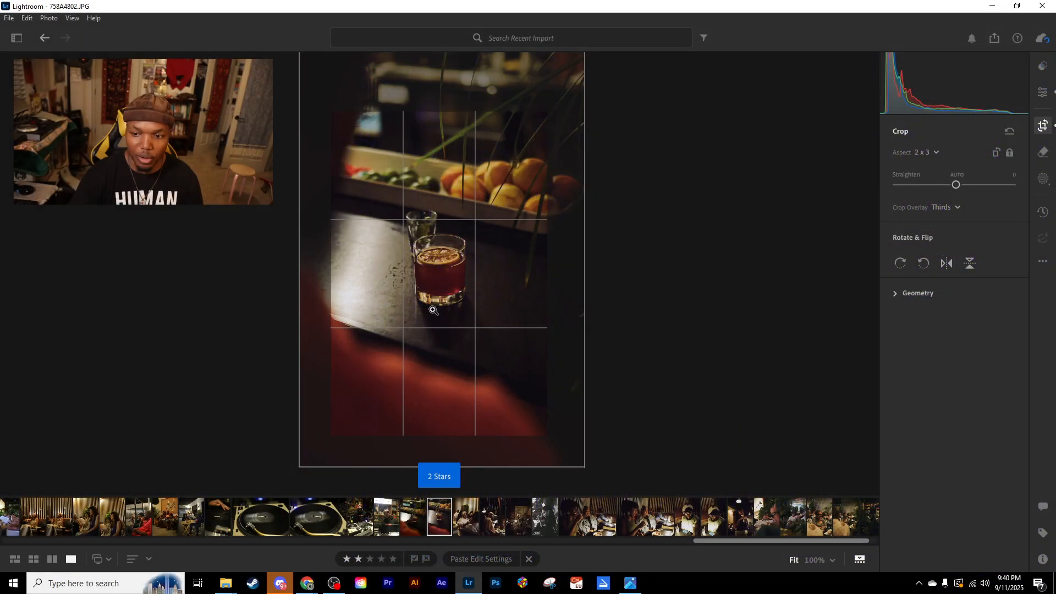
pyautogui.press('e')
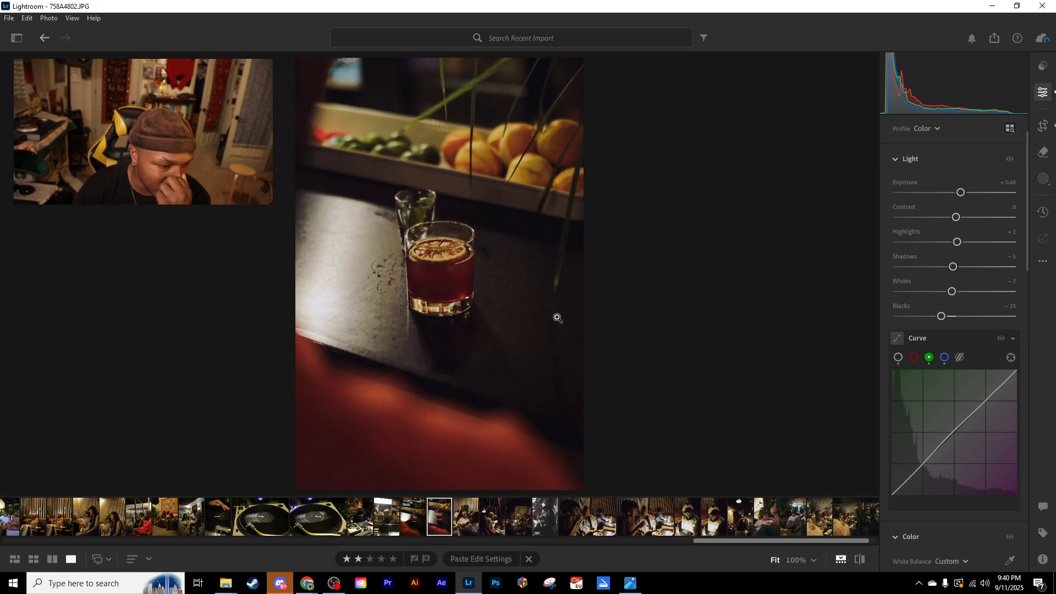
# - Raise the Clarity of 758A4802.JPG to +100 and tighten its crop further around the cocktail glass
pyautogui.scroll(-12, 929, 336)
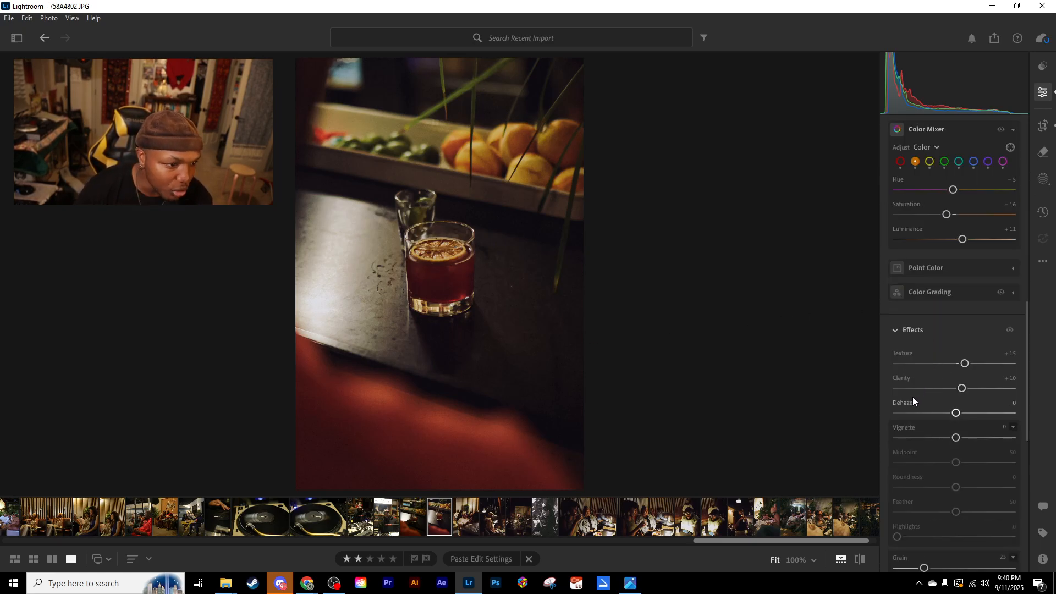
pyautogui.moveTo(963, 388); pyautogui.dragTo(1021, 386)
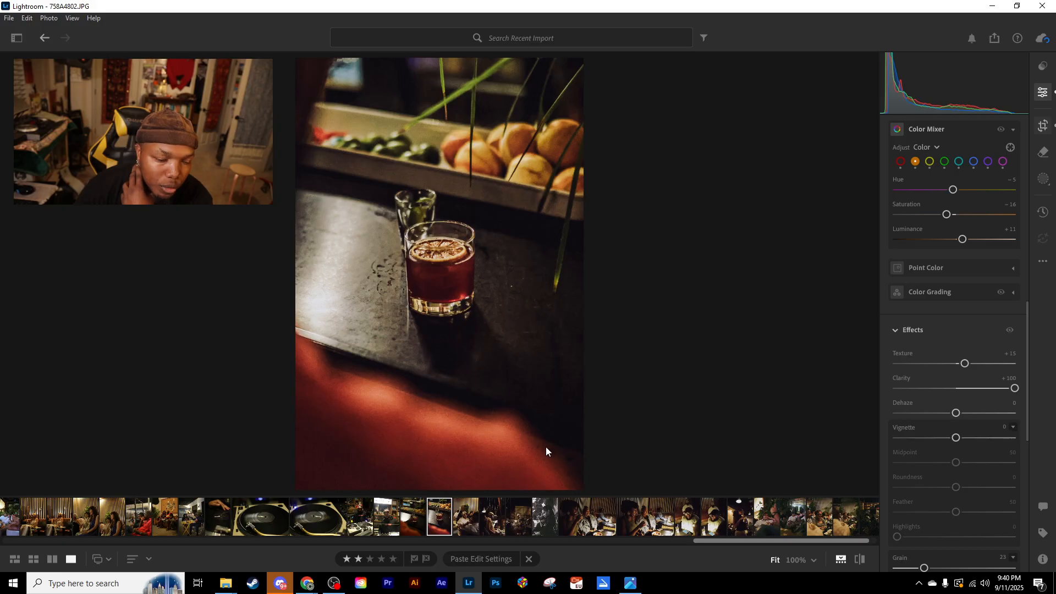
pyautogui.moveTo(335, 440); pyautogui.dragTo(355, 430)
pyautogui.moveTo(436, 319); pyautogui.dragTo(455, 303)
pyautogui.moveTo(531, 385)
pyautogui.mouseDown()
pyautogui.moveTo(523, 400)
pyautogui.moveTo(515, 392)
pyautogui.mouseUp()
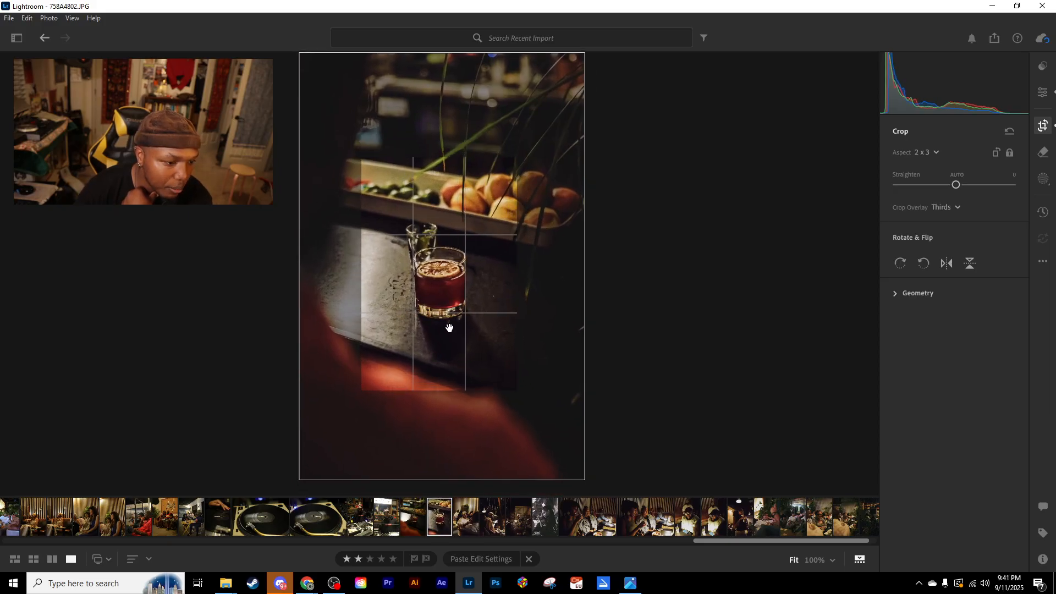
pyautogui.press('e')
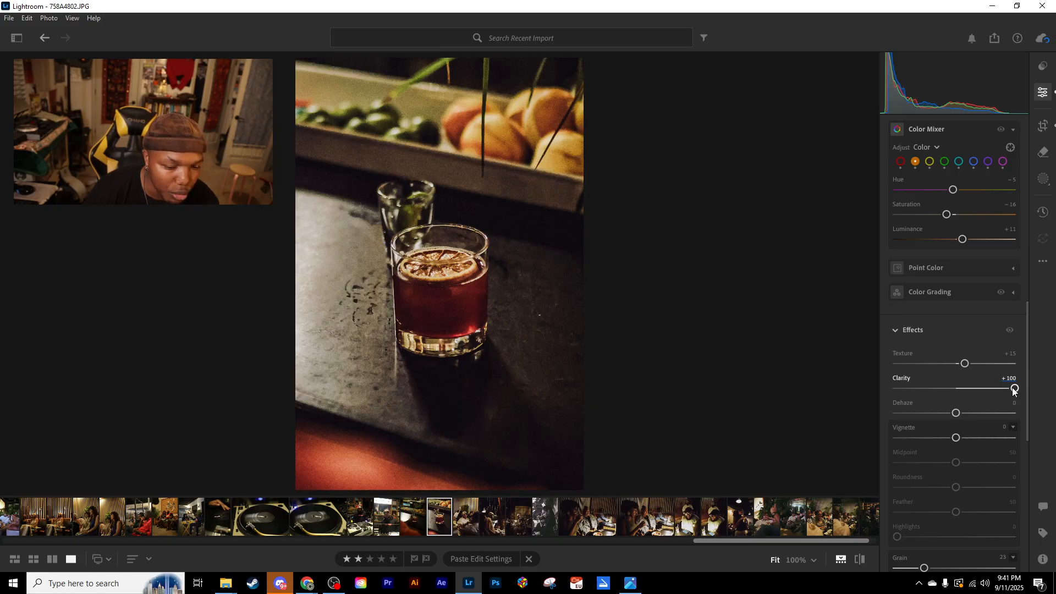
# - Reduce the Clarity of 758A4802.JPG to +46, checking the glass detail at 100% while adjusting
pyautogui.moveTo(1015, 389); pyautogui.dragTo(991, 389)
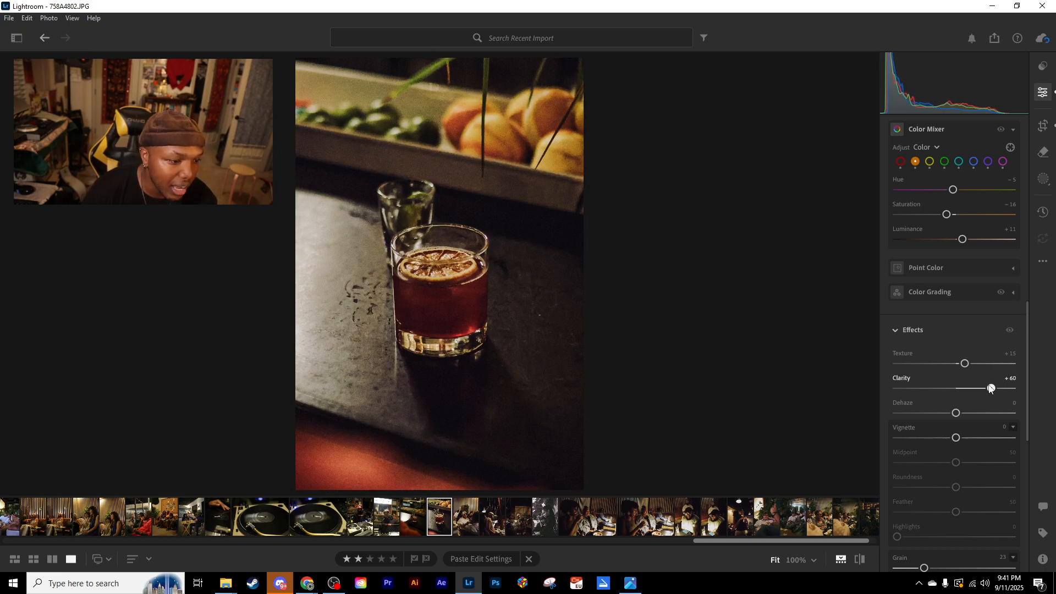
pyautogui.moveTo(991, 388); pyautogui.dragTo(990, 389)
pyautogui.click(443, 264)
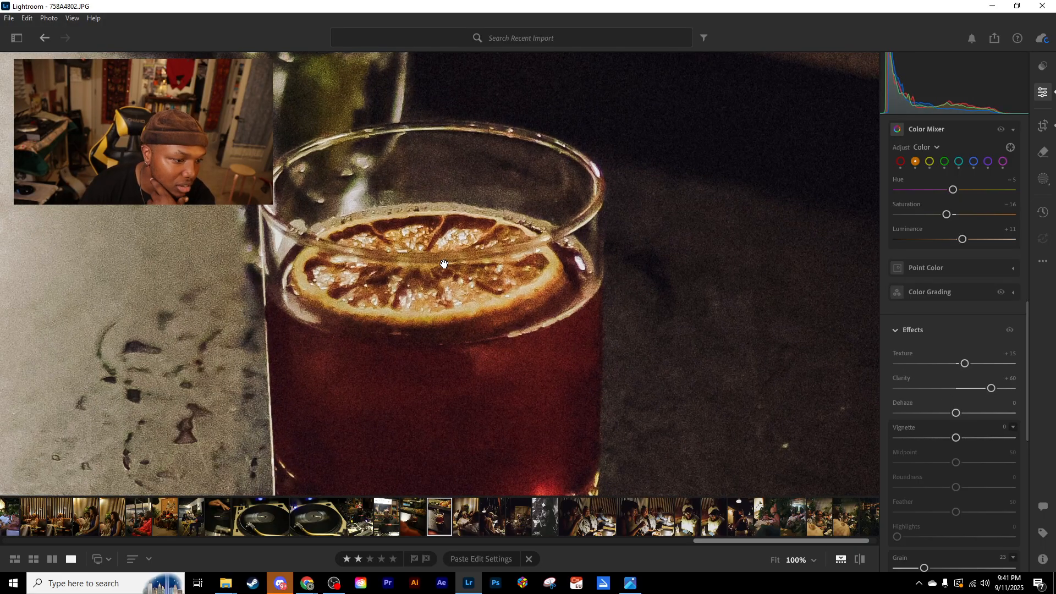
pyautogui.click(482, 284)
pyautogui.moveTo(991, 389)
pyautogui.mouseDown()
pyautogui.moveTo(948, 389)
pyautogui.moveTo(1019, 388)
pyautogui.moveTo(993, 389)
pyautogui.mouseUp()
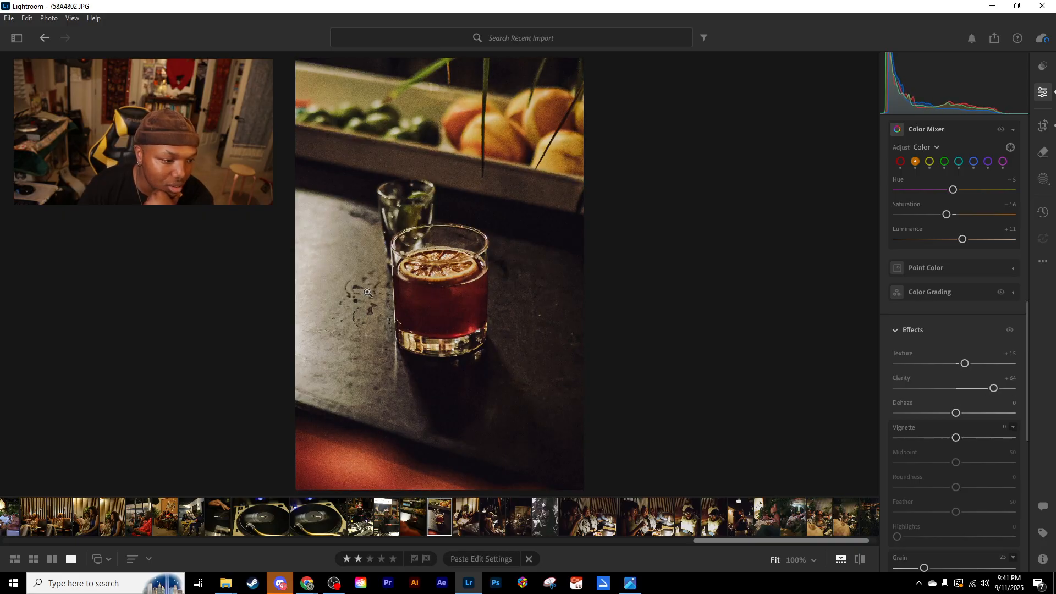
pyautogui.moveTo(993, 388)
pyautogui.mouseDown()
pyautogui.moveTo(971, 389)
pyautogui.moveTo(990, 389)
pyautogui.mouseUp()
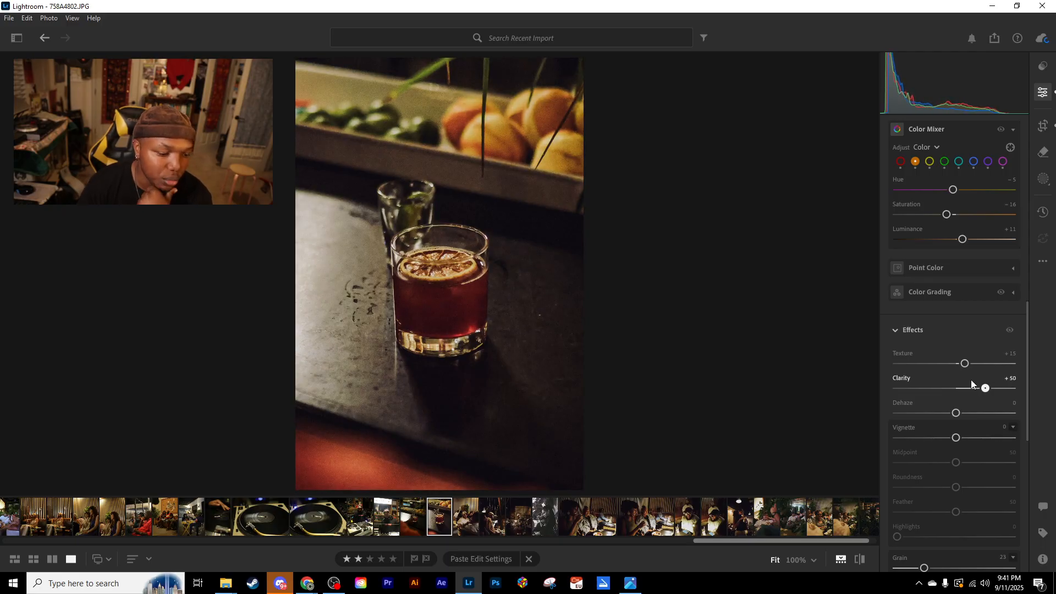
# - Copy the edit settings of 758A4802.JPG and paste them onto 758A4809.JPG
pyautogui.press('Right')
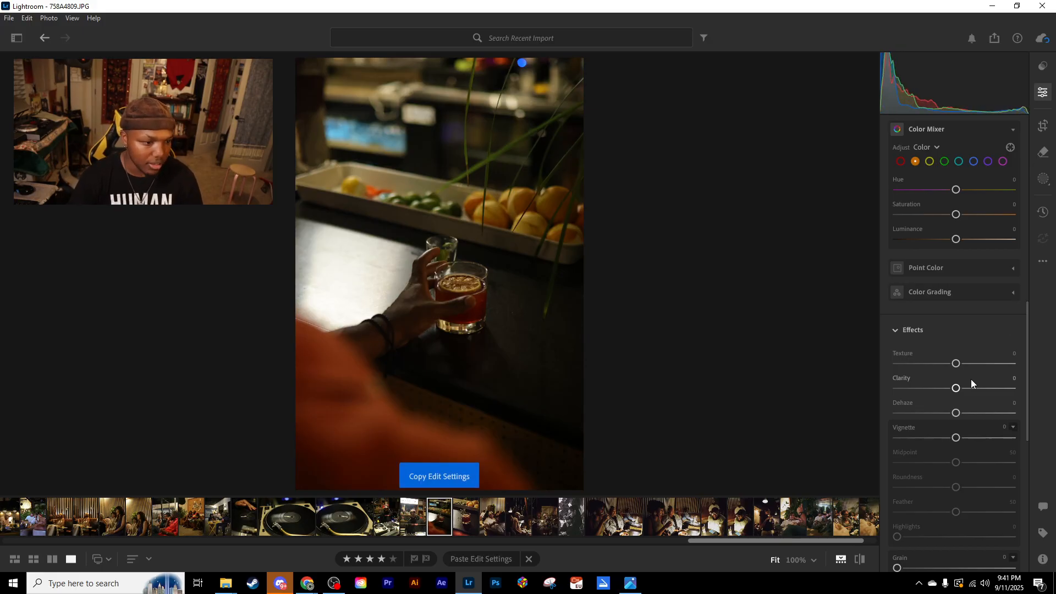
pyautogui.press('Left')
pyautogui.hotkey('ctrl', 'c')
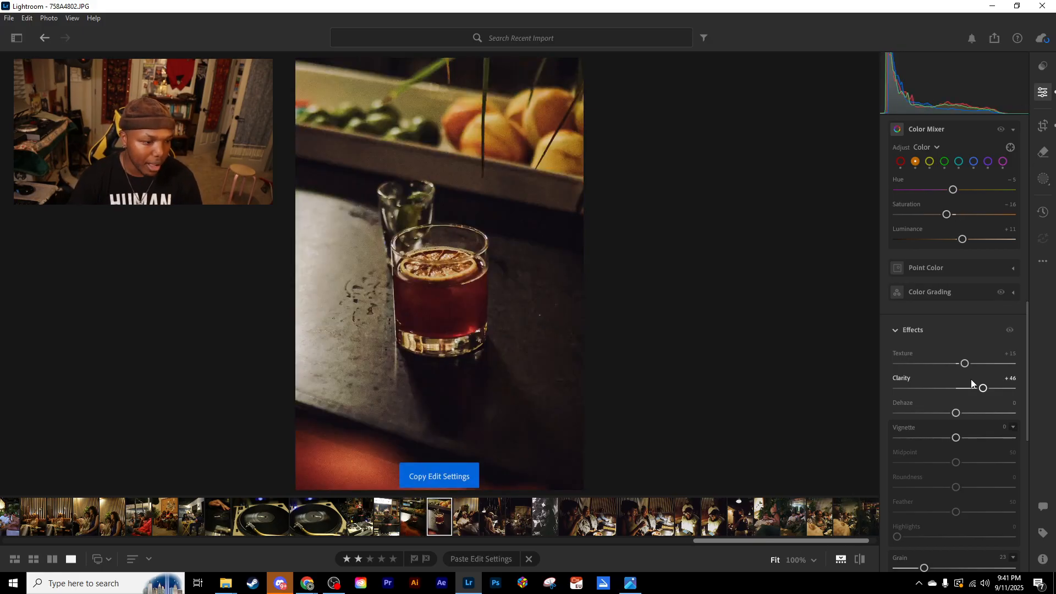
pyautogui.press('Right')
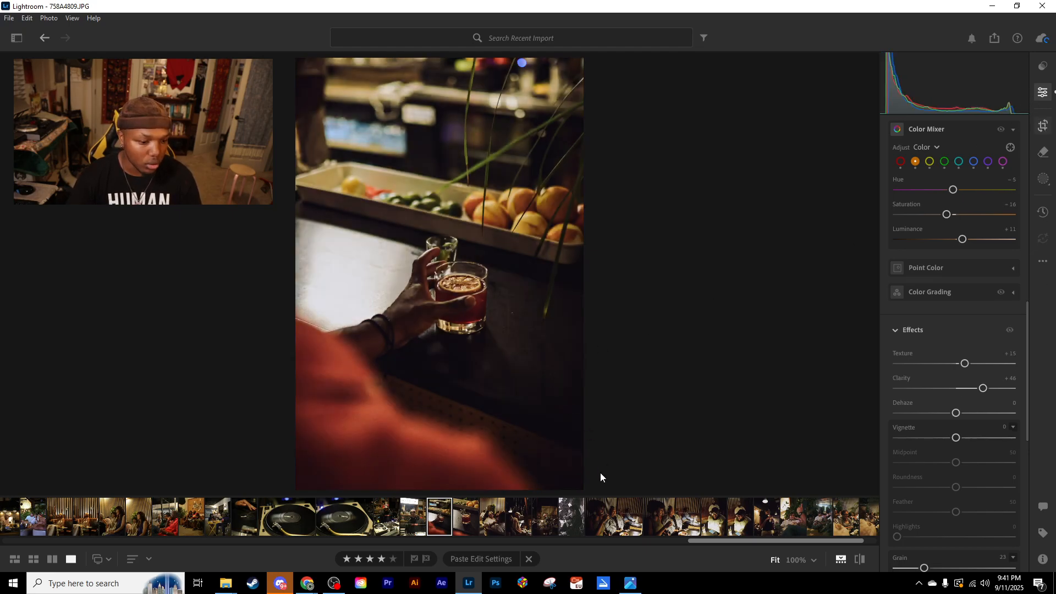
# - Straighten 758A4809.JPG by about −1.9 and crop it tighter around the hand holding the glass
pyautogui.moveTo(600, 488); pyautogui.dragTo(606, 484)
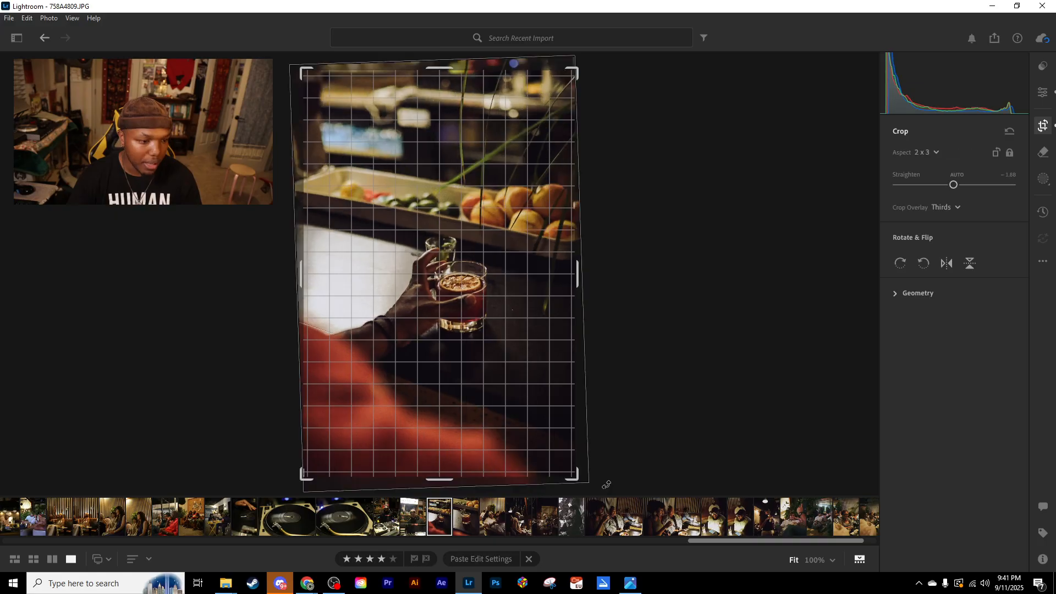
pyautogui.moveTo(302, 69); pyautogui.dragTo(351, 129)
pyautogui.moveTo(424, 248); pyautogui.dragTo(454, 296)
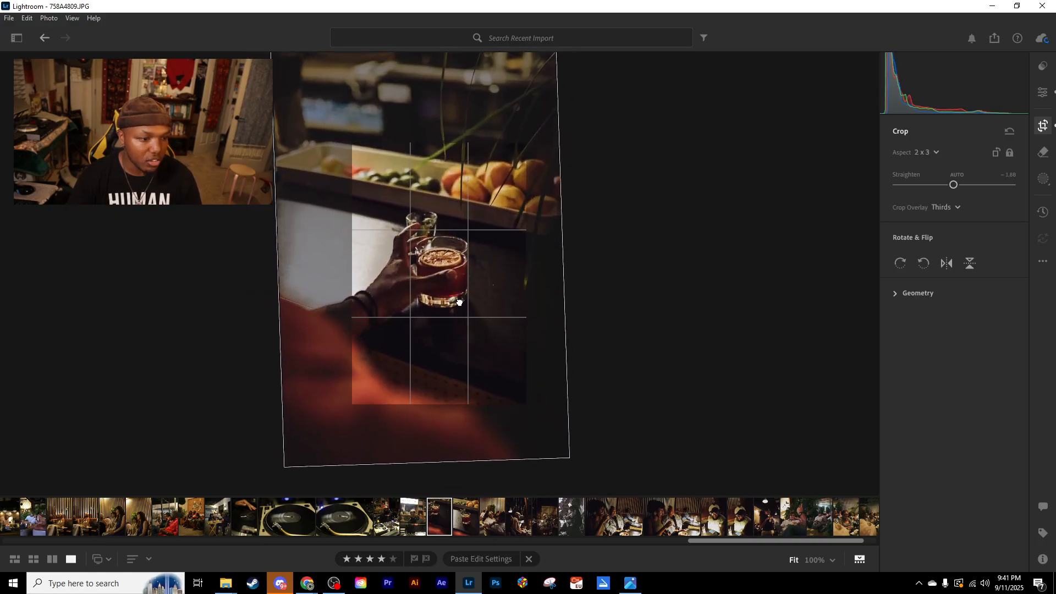
pyautogui.press('e')
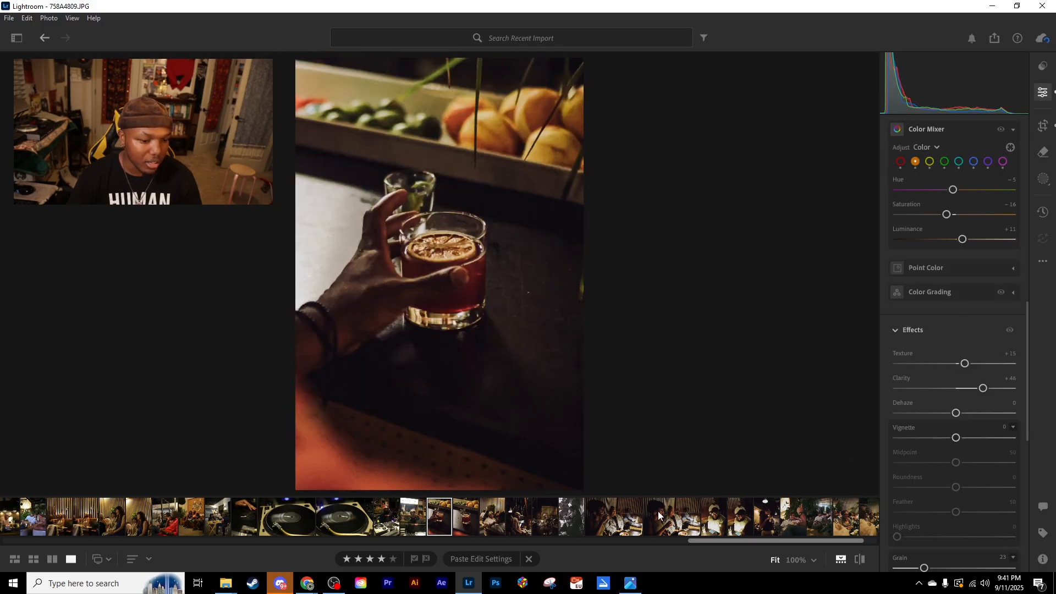
# - Heal away the water marks on the counter beside the cocktail glass in 758A4802.JPG
pyautogui.click(476, 526)
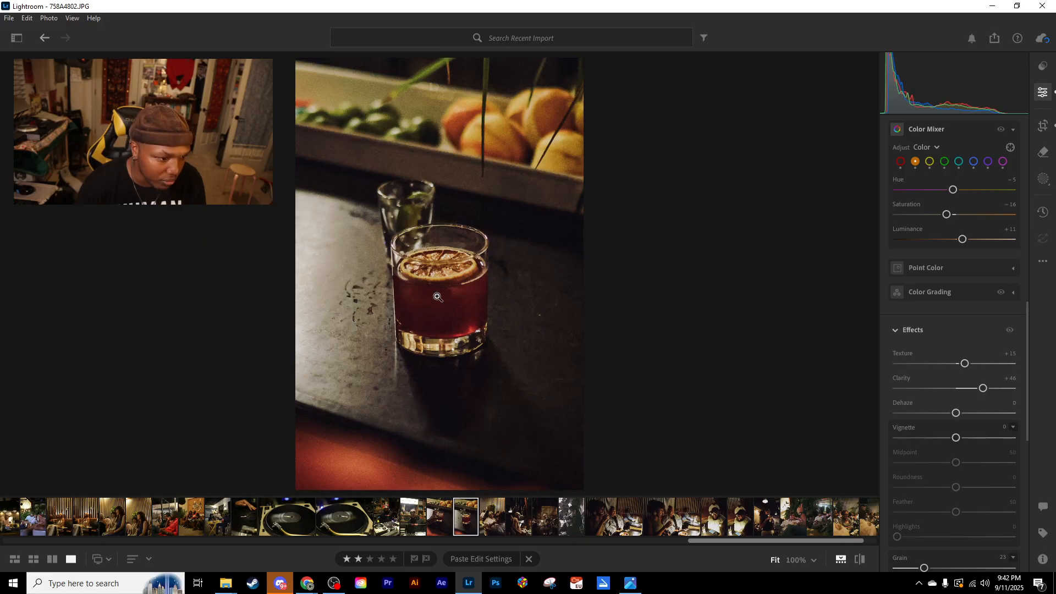
pyautogui.click(1042, 153)
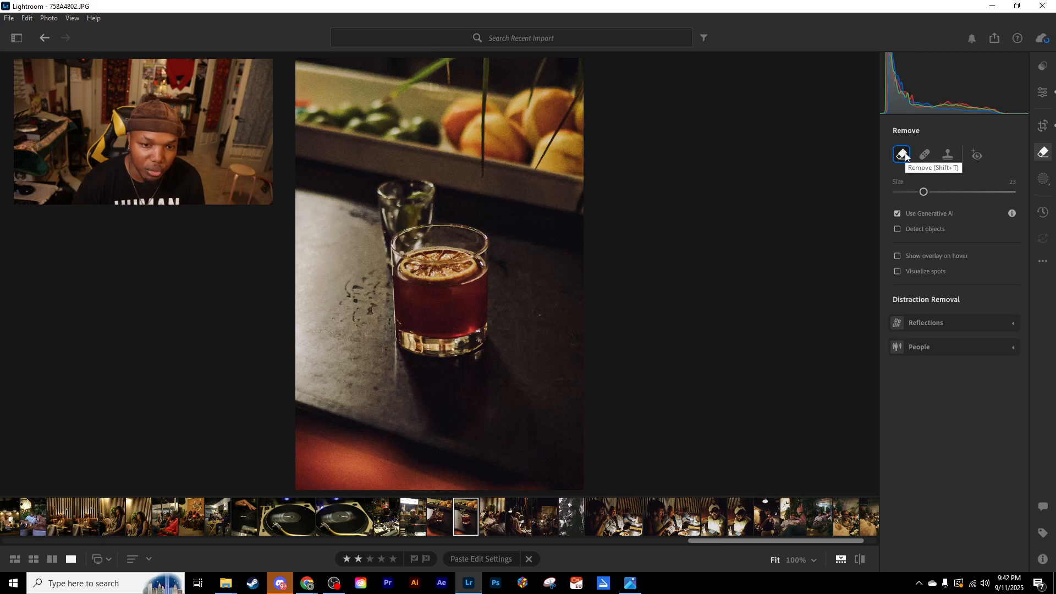
pyautogui.moveTo(905, 156)
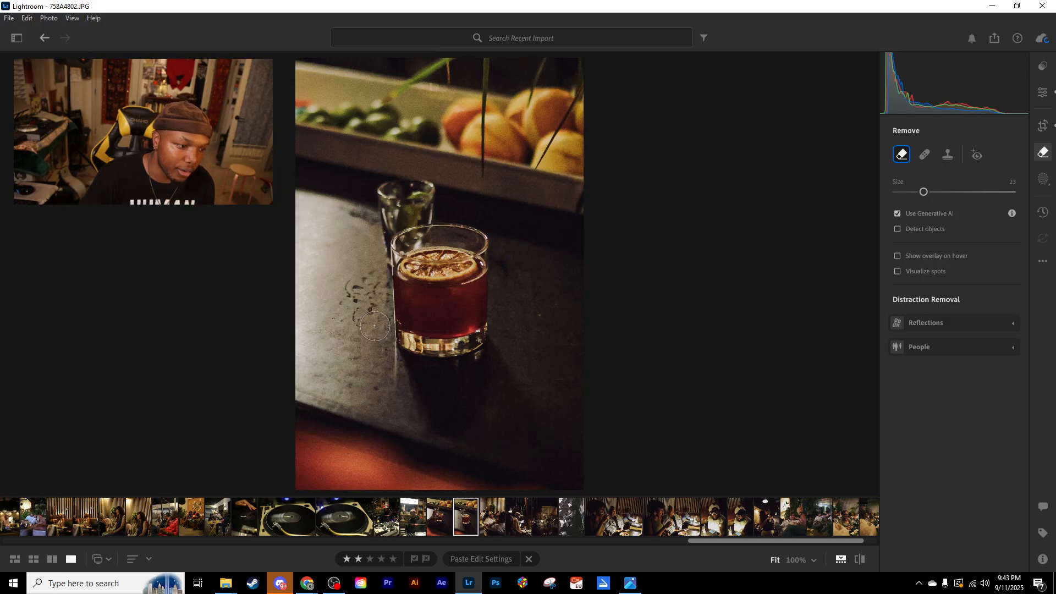
pyautogui.click(926, 155)
pyautogui.moveTo(379, 322)
pyautogui.mouseDown()
pyautogui.moveTo(352, 290)
pyautogui.moveTo(360, 311)
pyautogui.moveTo(370, 277)
pyautogui.moveTo(375, 311)
pyautogui.moveTo(353, 299)
pyautogui.moveTo(346, 312)
pyautogui.moveTo(375, 320)
pyautogui.mouseUp()
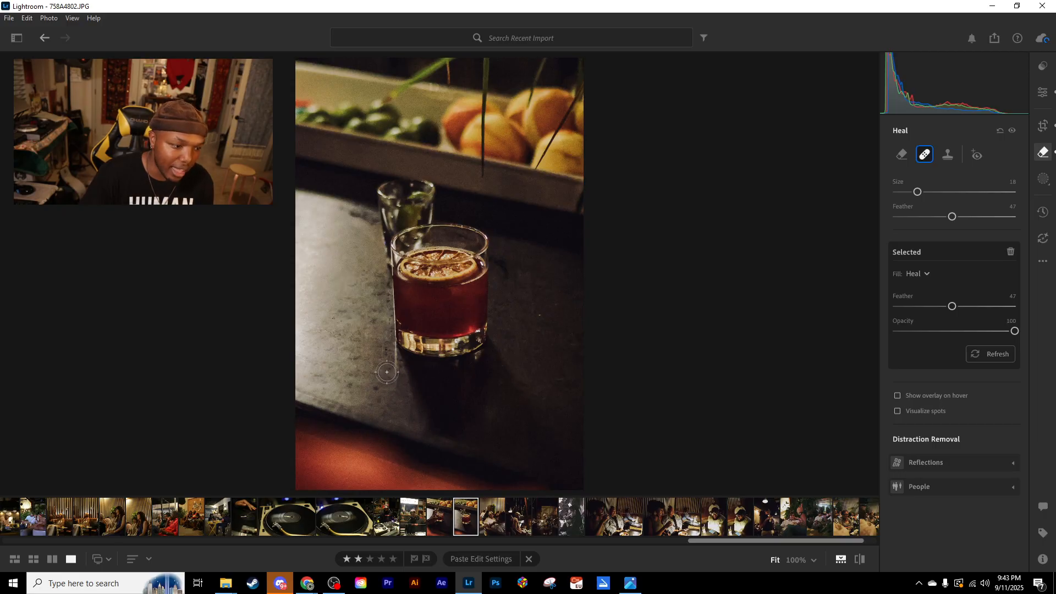
# - Reduce the Heal brush size to 10 and retouch the counter blemishes beside the base of the cocktail glass
pyautogui.press('[')
pyautogui.press('[')
pyautogui.press('[')
pyautogui.press('[')
pyautogui.moveTo(385, 351)
pyautogui.mouseDown()
pyautogui.moveTo(401, 366)
pyautogui.moveTo(379, 388)
pyautogui.moveTo(369, 367)
pyautogui.moveTo(379, 362)
pyautogui.mouseUp()
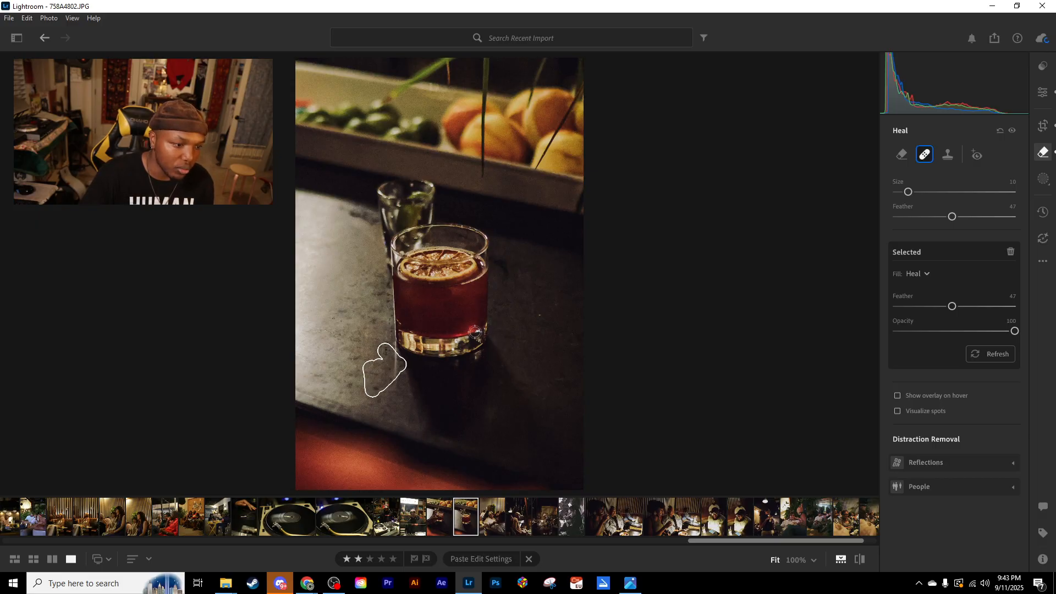
pyautogui.click(400, 369)
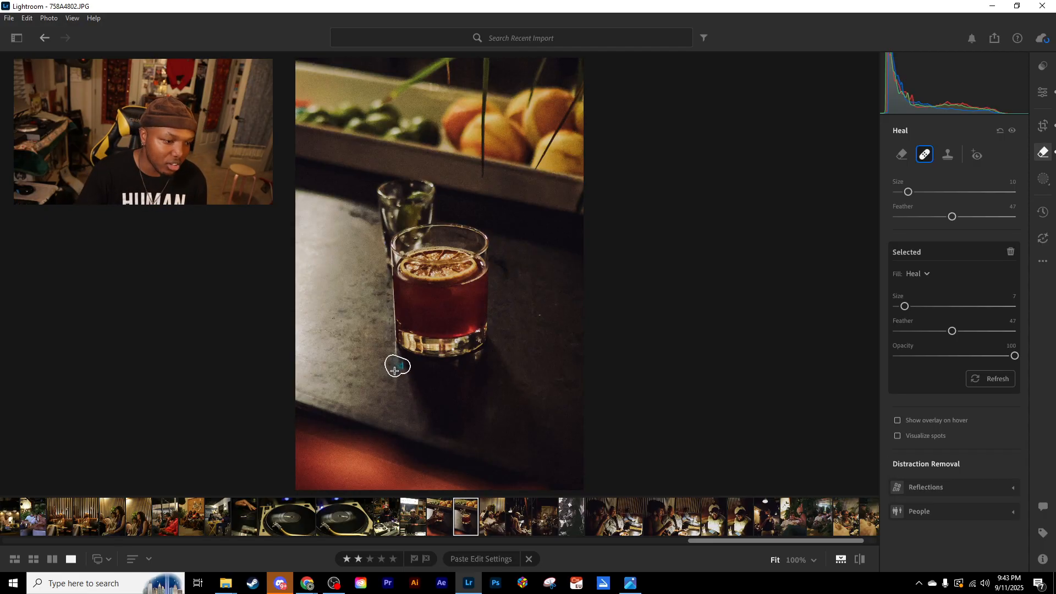
pyautogui.click(397, 375)
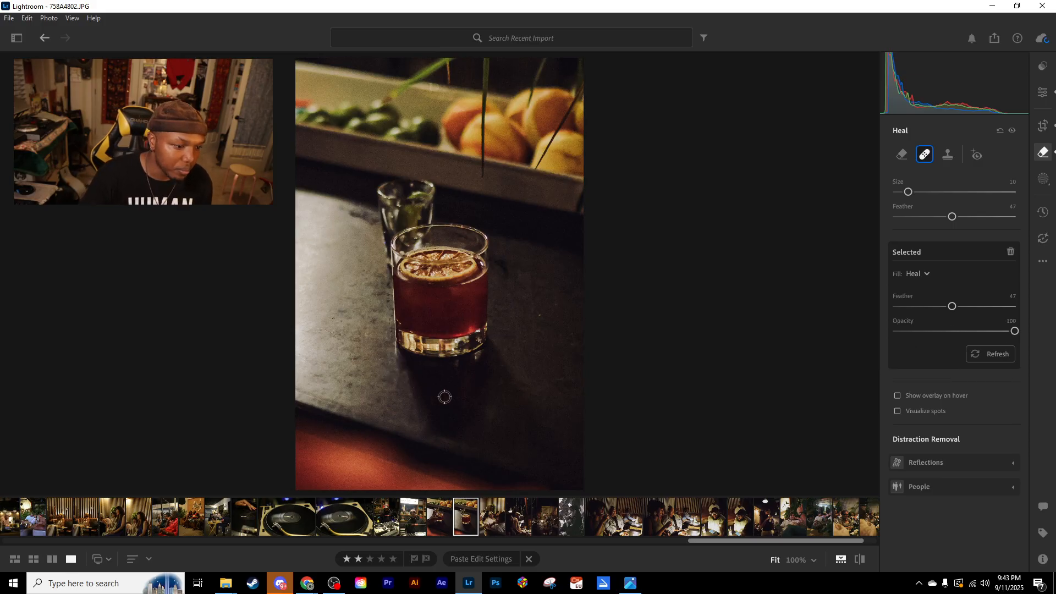
# - Set the Heal brush size to 13 and retouch the remaining marks on the counter around the glasses in 758A4802.JPG
pyautogui.press(']')
pyautogui.press(']')
pyautogui.press(']')
pyautogui.moveTo(368, 222); pyautogui.dragTo(335, 207)
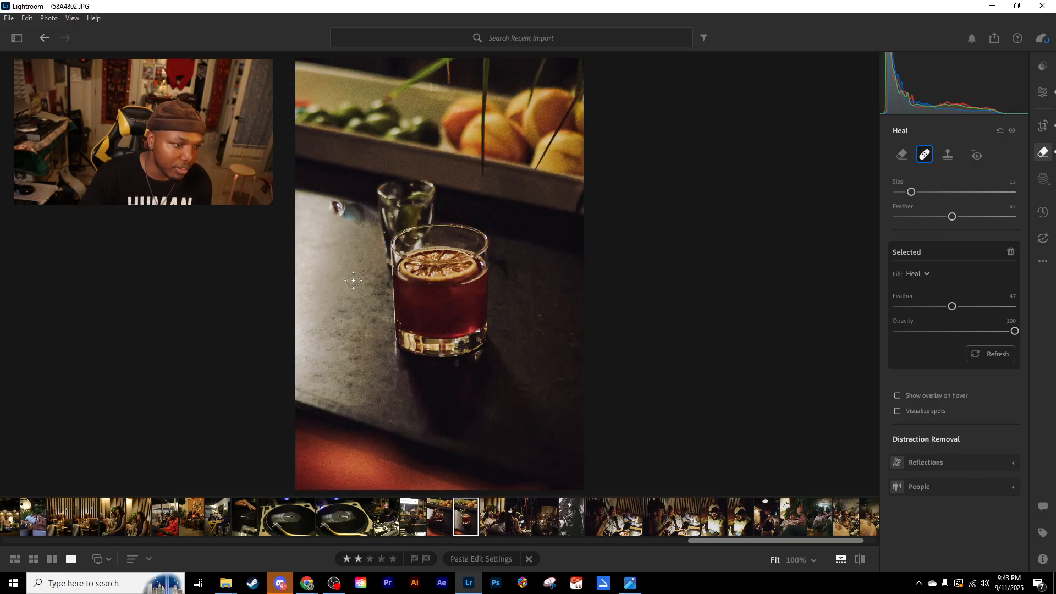
pyautogui.hotkey('ctrl', 'z')
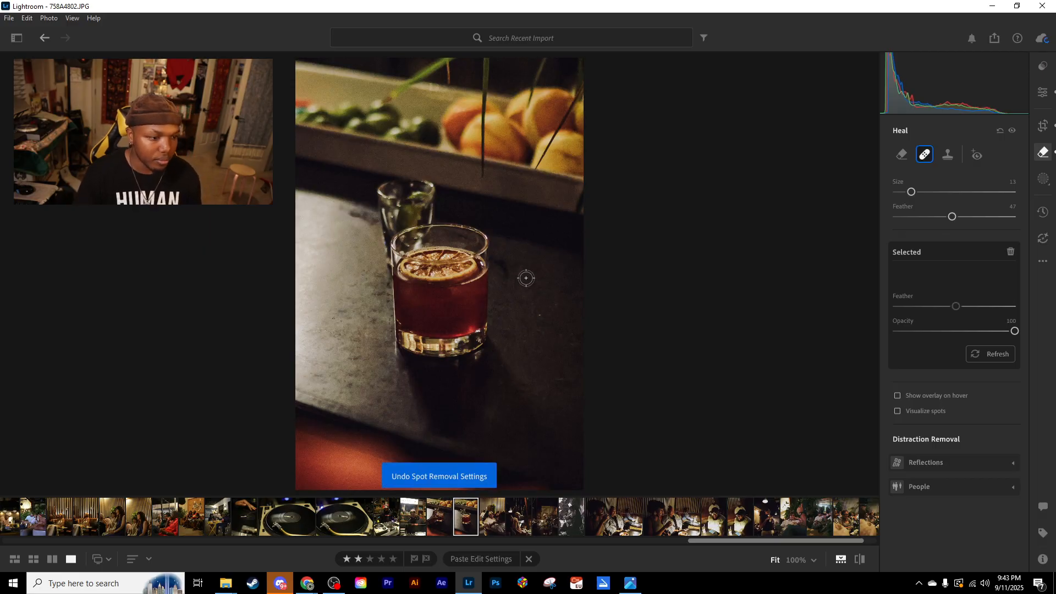
pyautogui.moveTo(510, 273); pyautogui.dragTo(500, 255)
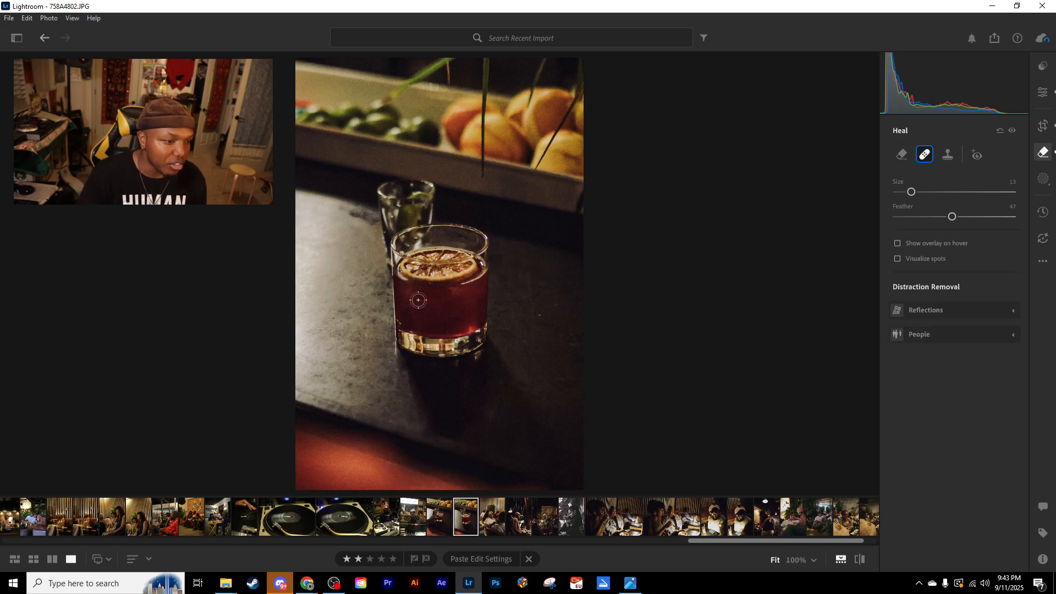
pyautogui.moveTo(348, 213); pyautogui.dragTo(368, 221)
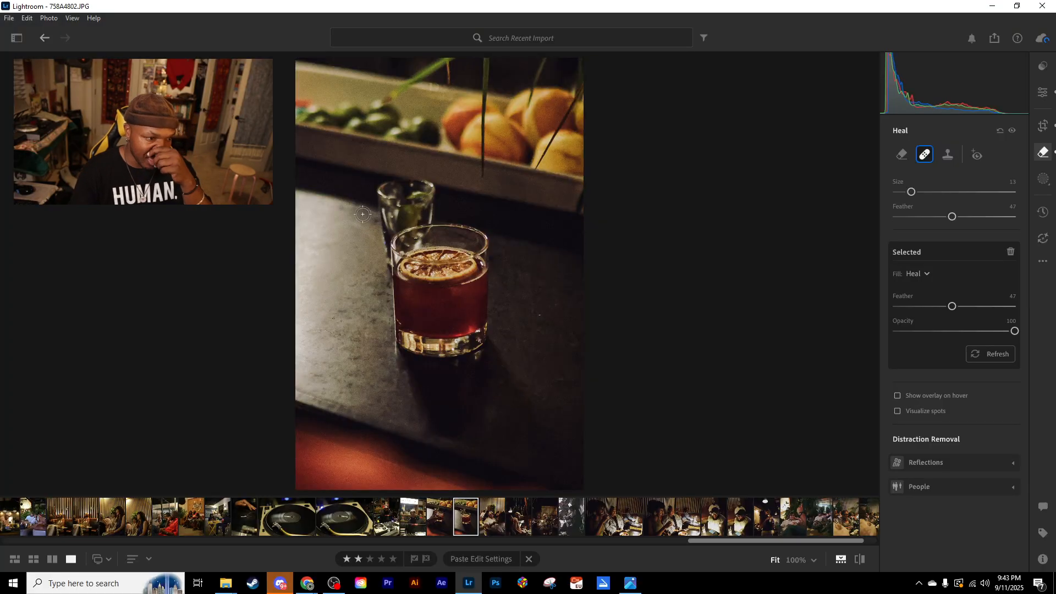
pyautogui.moveTo(345, 209); pyautogui.dragTo(368, 221)
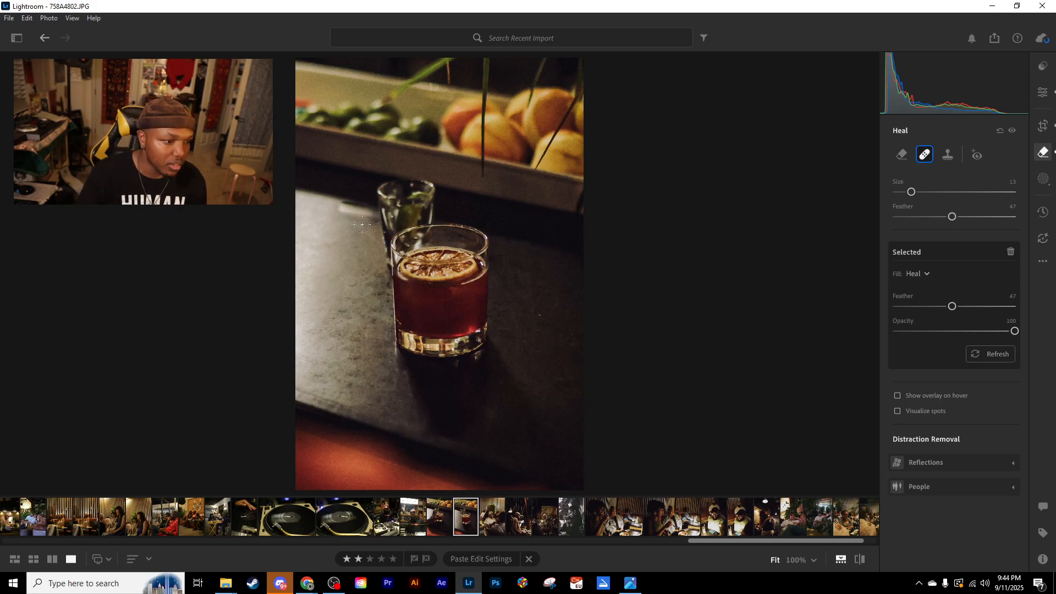
pyautogui.hotkey('ctrl', 'z')
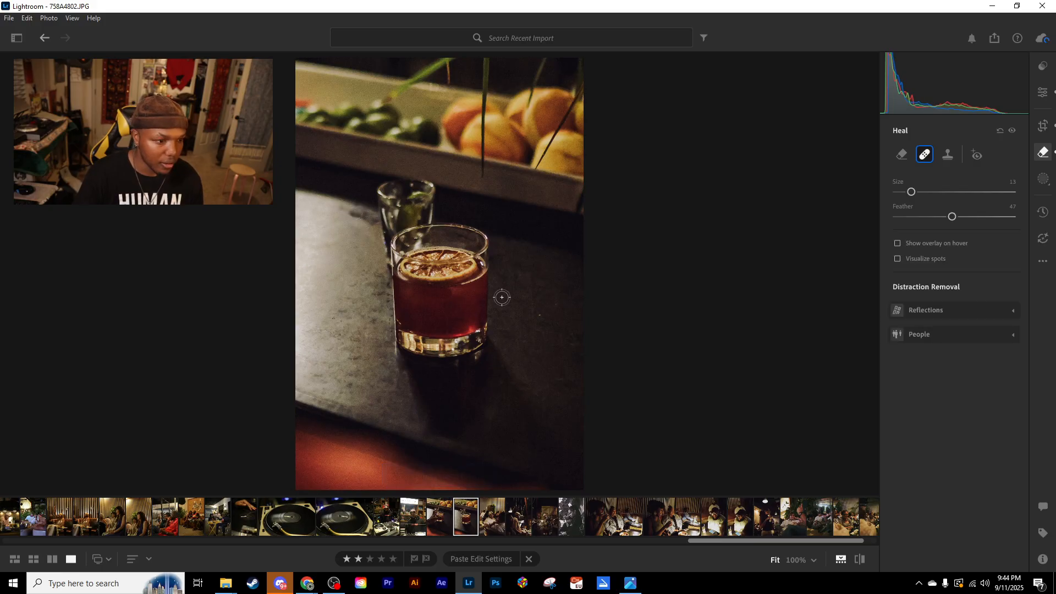
pyautogui.click(1042, 95)
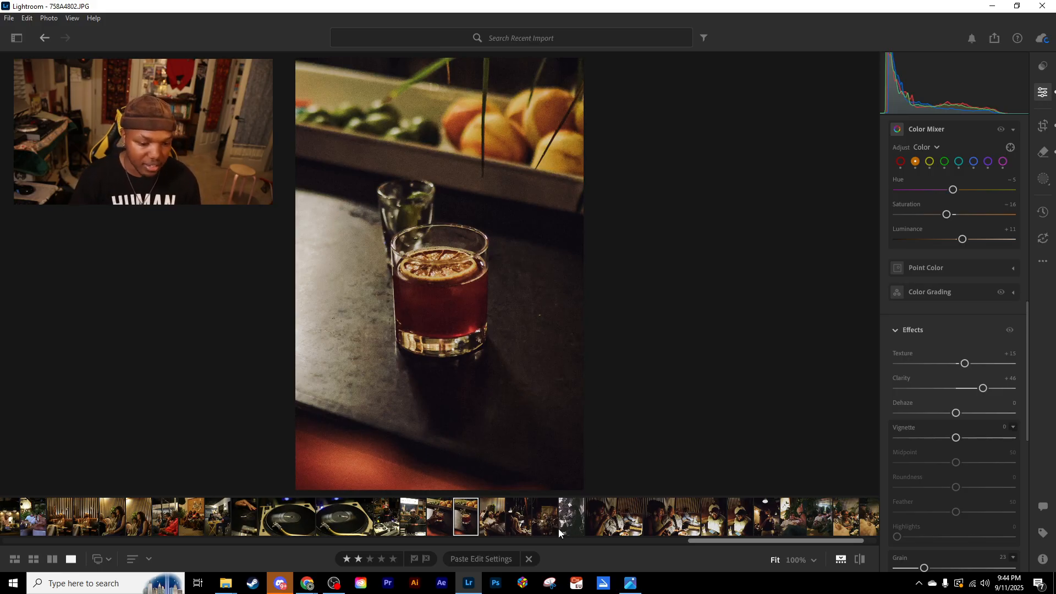
# - Reset the crop and straightening of 758A4809.JPG to the original 2 x 3 frame
pyautogui.click(442, 517)
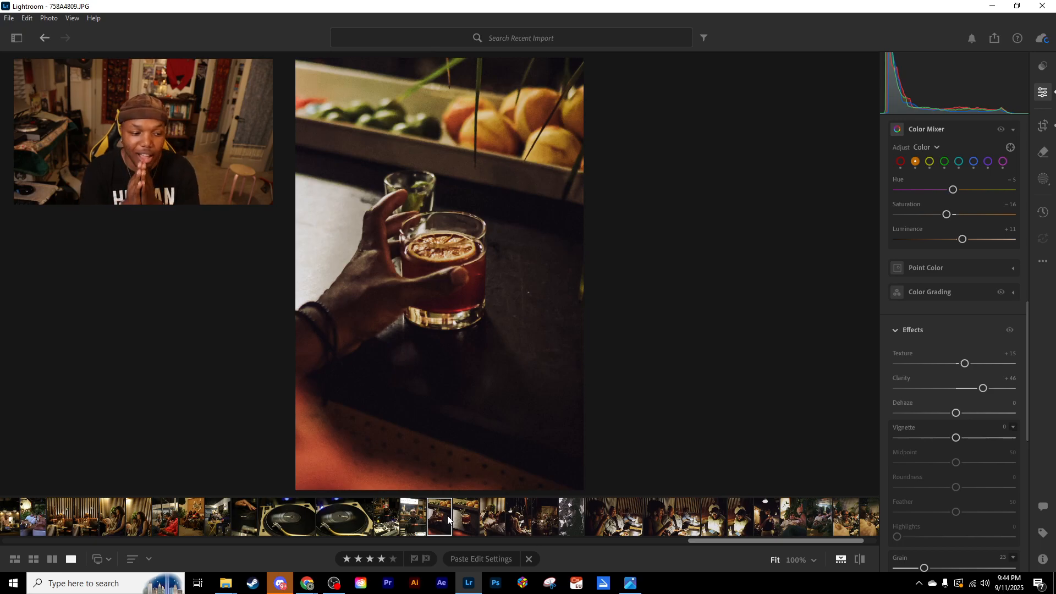
pyautogui.click(467, 517)
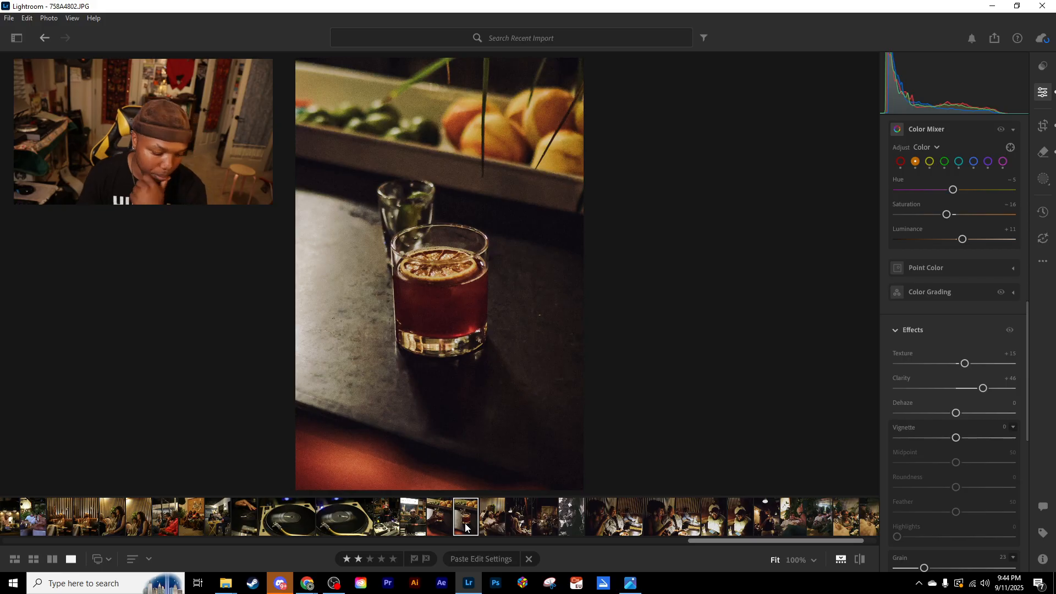
pyautogui.press('Left')
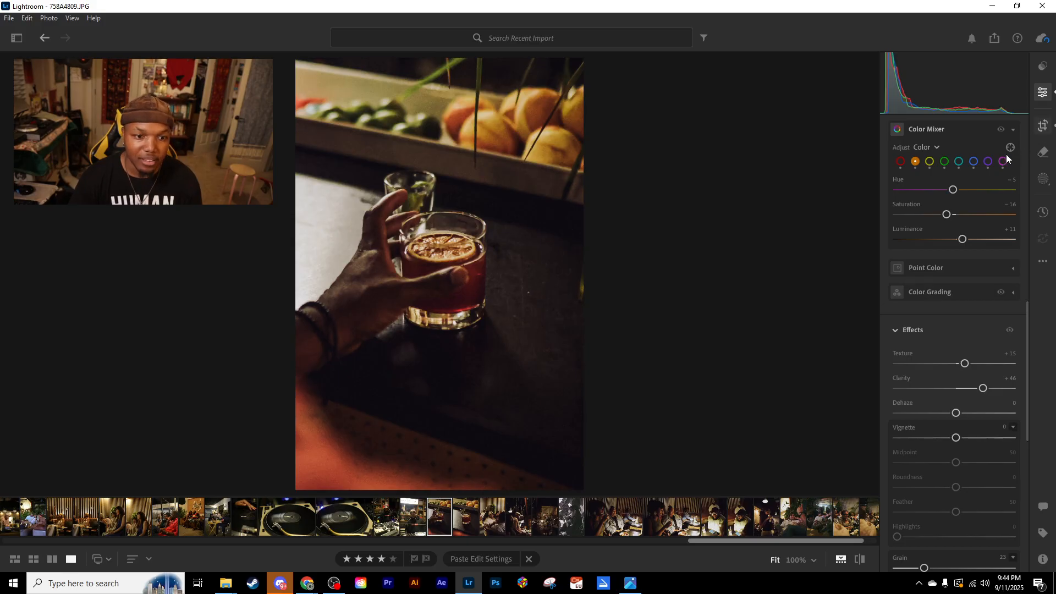
pyautogui.press('c')
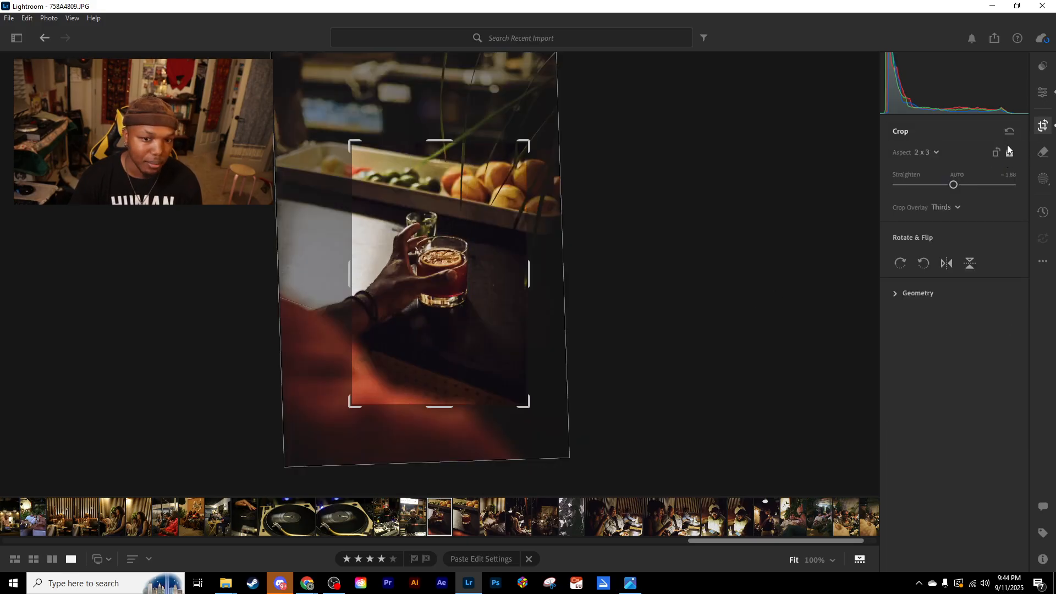
pyautogui.click(1010, 132)
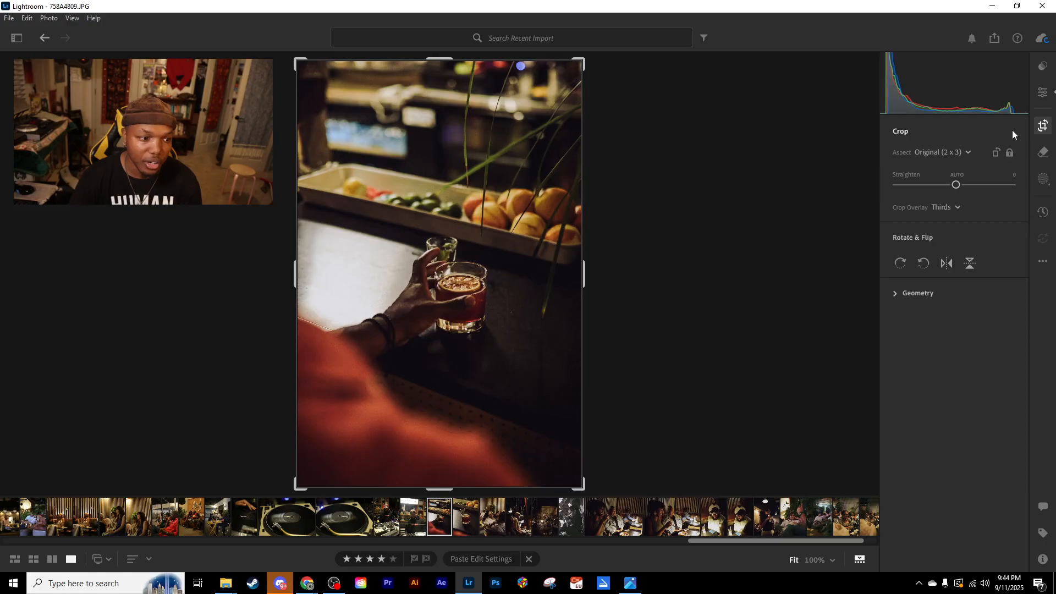
pyautogui.press('e')
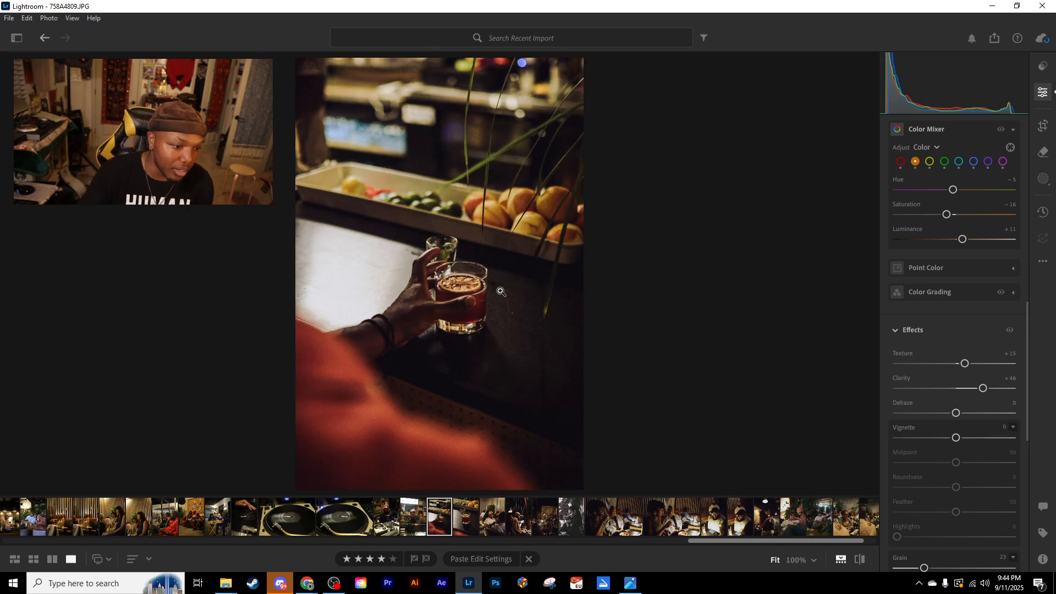
# - Compare the uncropped 758A4809.JPG with the neighbouring photos 758A4824.JPG and 758A4802.JPG
pyautogui.hotkey('ctrl', 'c')
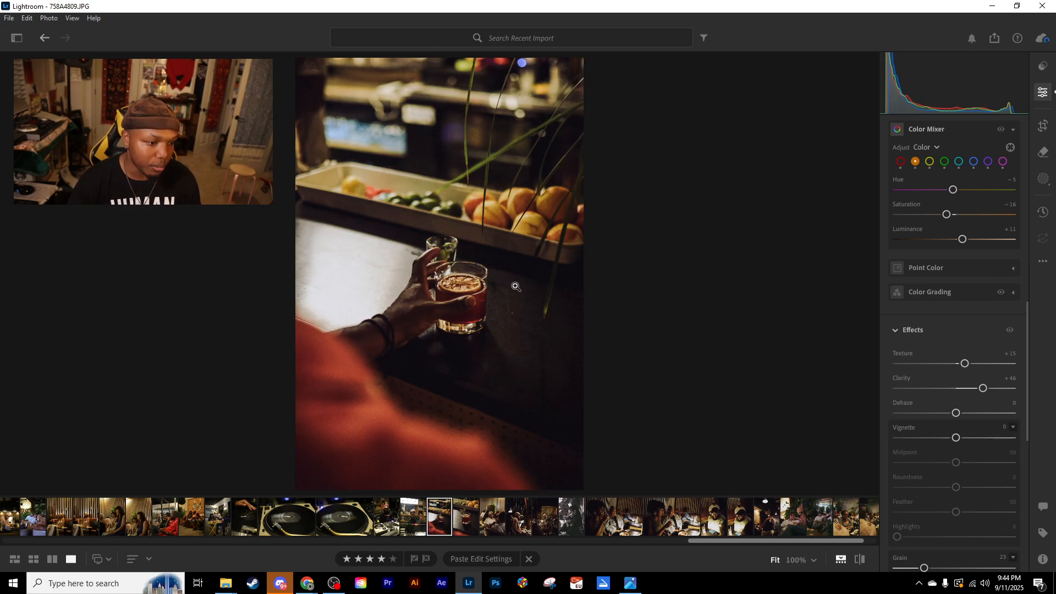
pyautogui.press('Left')
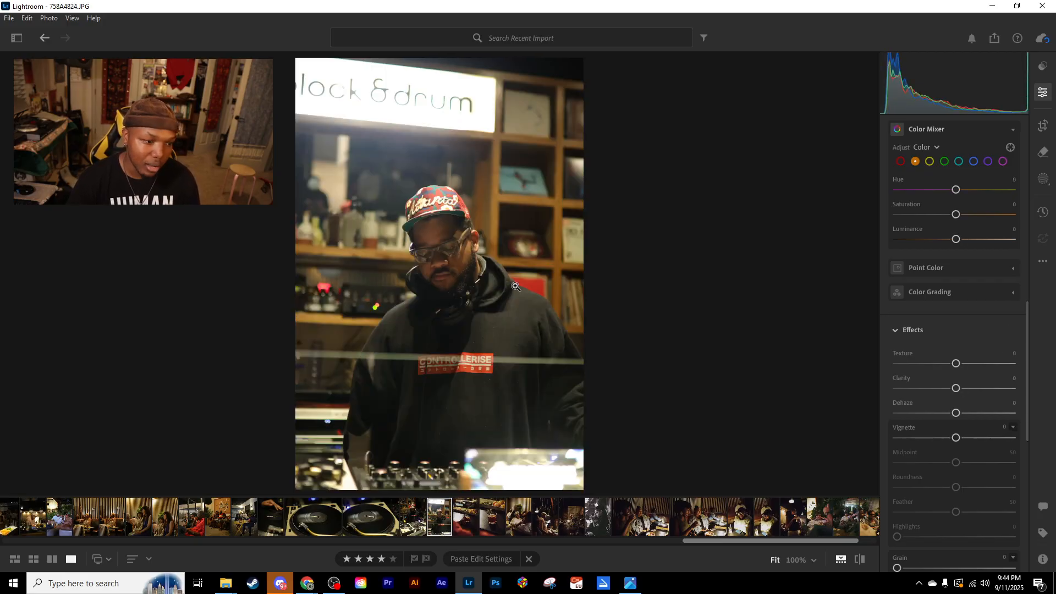
pyautogui.press('Right')
pyautogui.press('Right')
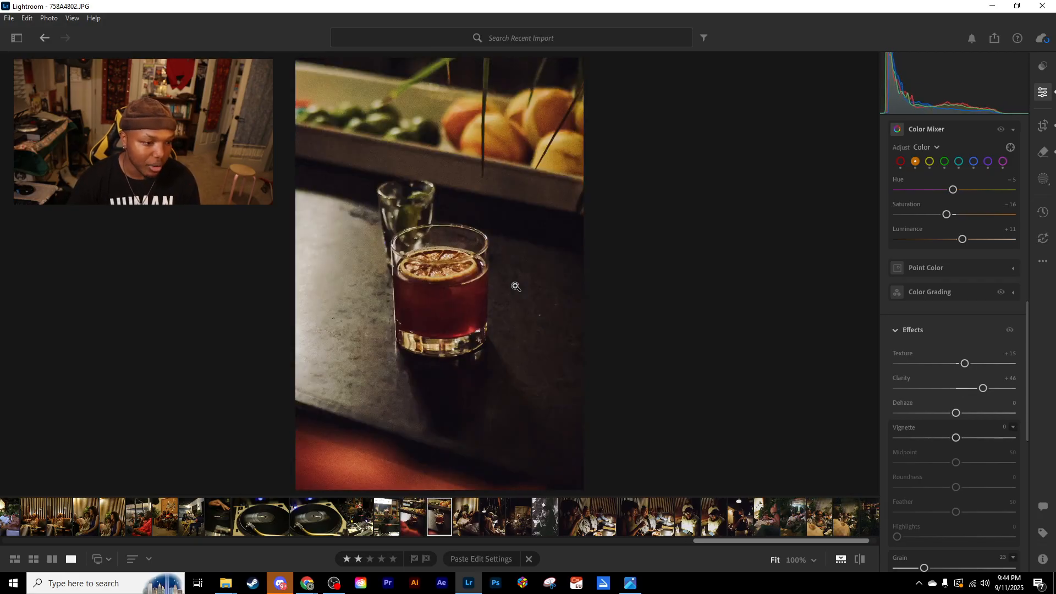
pyautogui.press('Left')
pyautogui.press('Right')
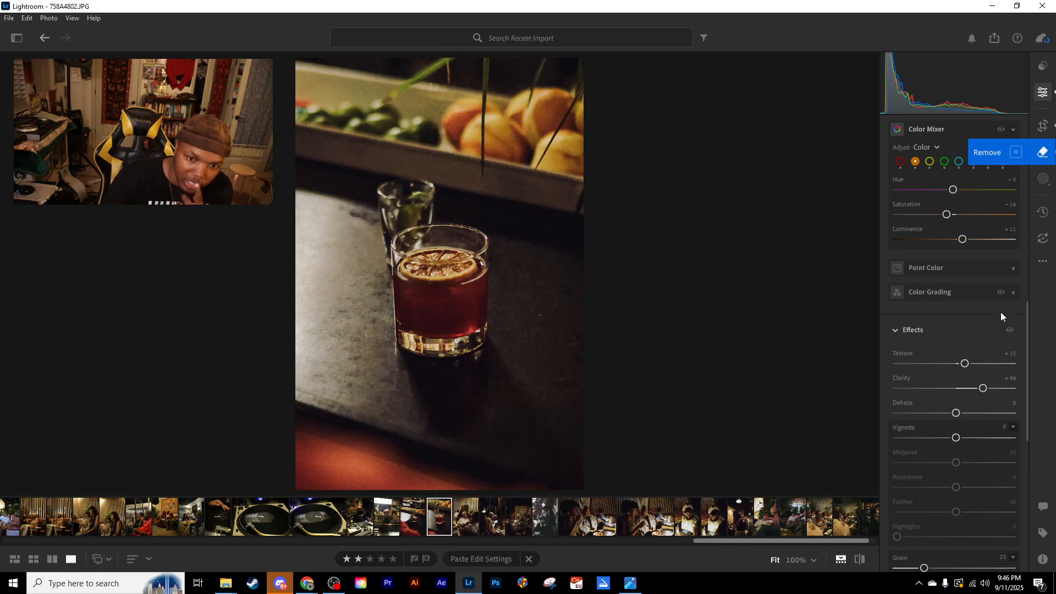
pyautogui.scroll(6, 1001, 321)
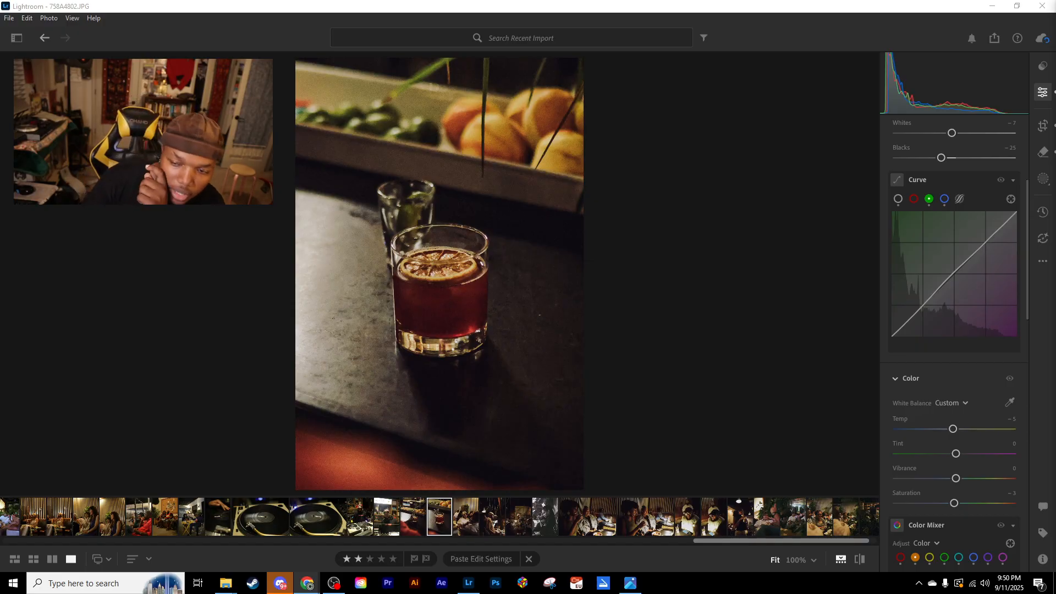
pyautogui.moveTo(1055, 143); pyautogui.dragTo(1055, 91)
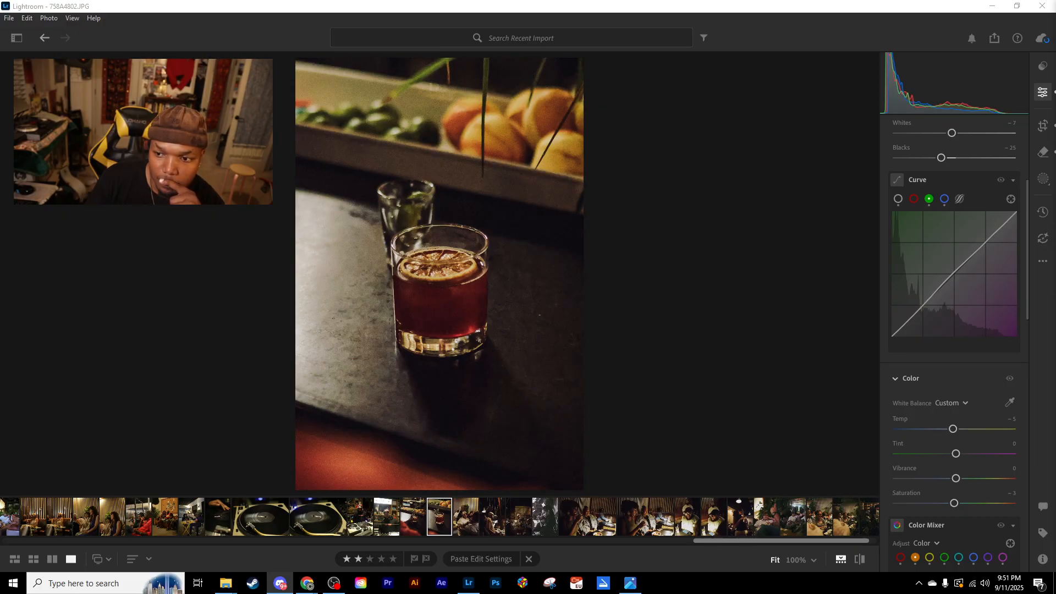
# - Switch to Discord and view the first four photos of the newest bookshelf dancer set in feedback-chat at full size
pyautogui.moveTo(1055, 77); pyautogui.dragTo(704, 0)
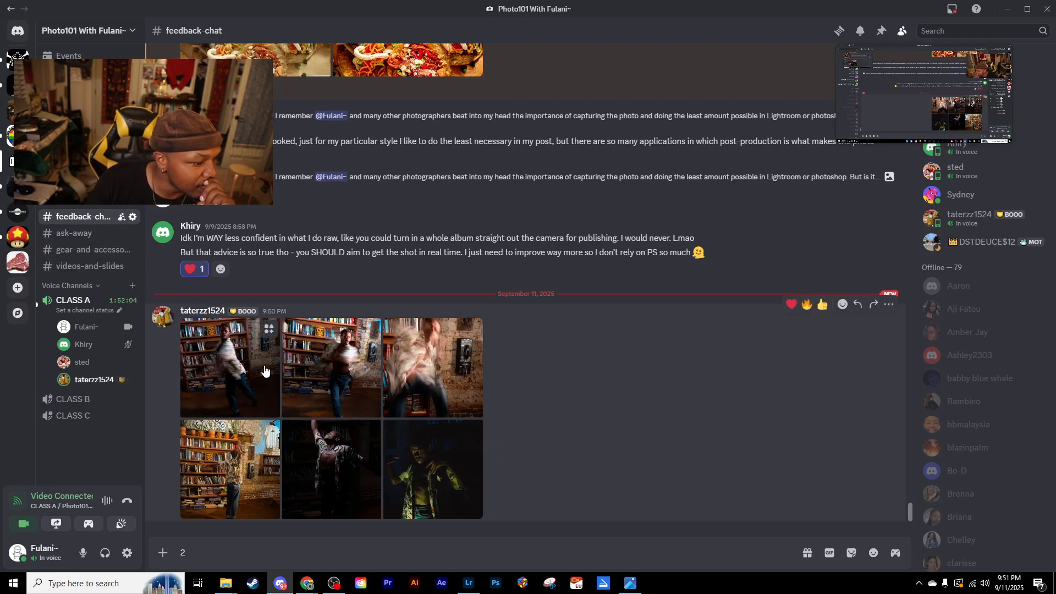
pyautogui.click(236, 373)
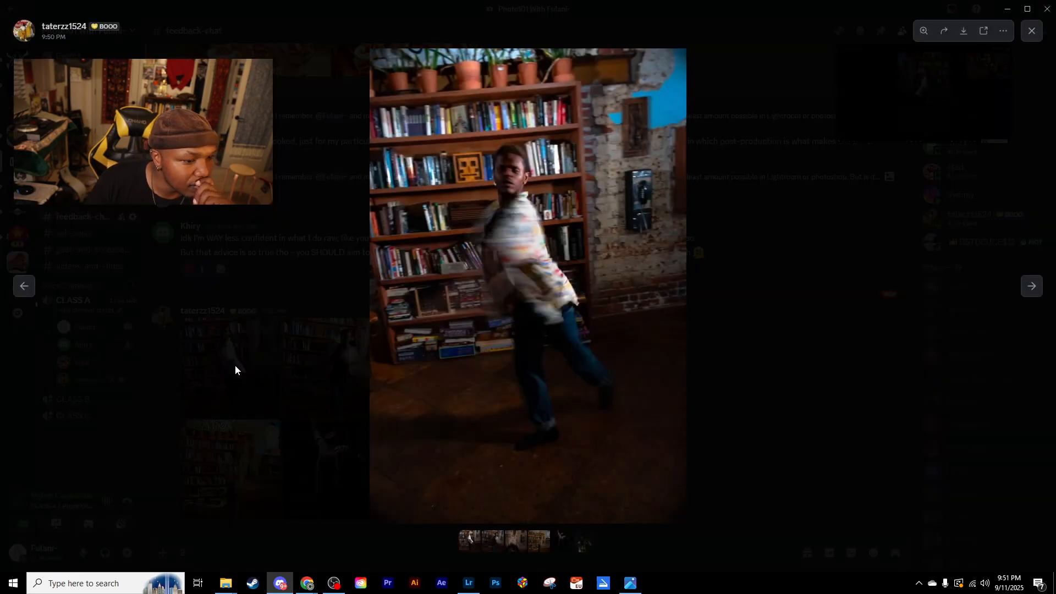
pyautogui.press('Right')
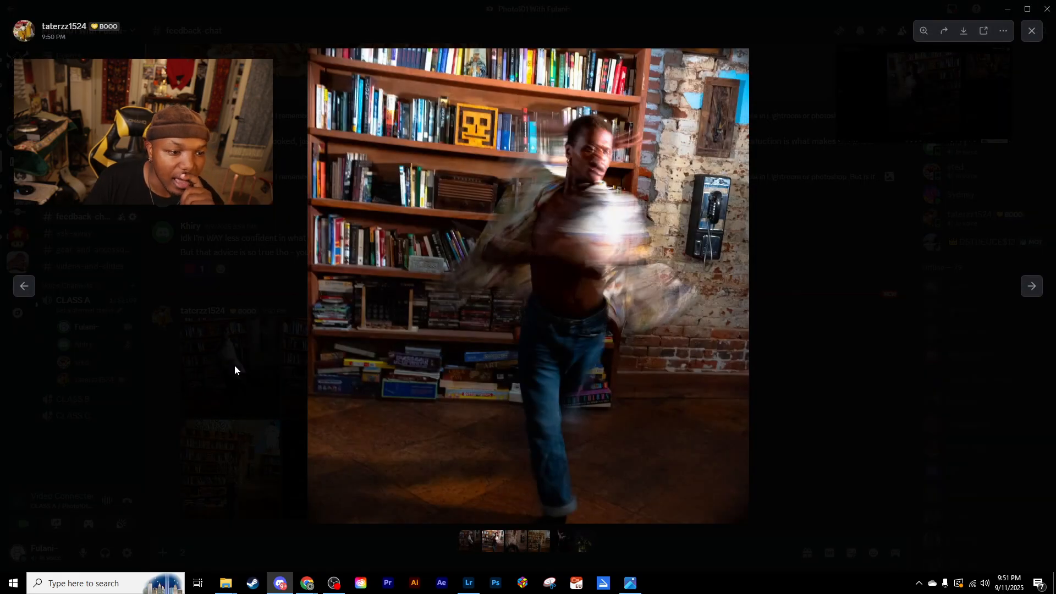
pyautogui.press('Right')
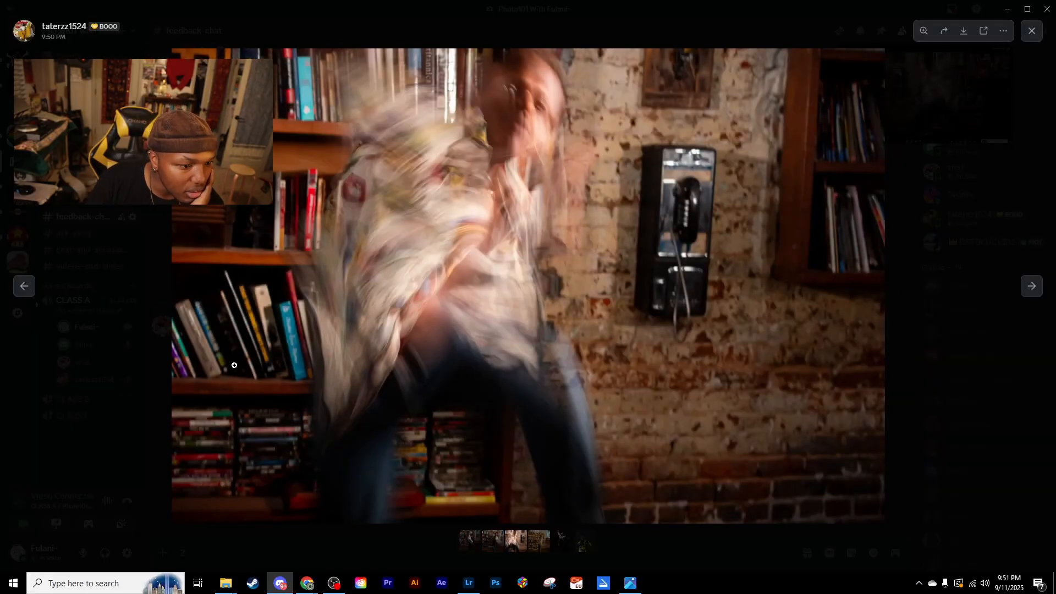
pyautogui.press('Right')
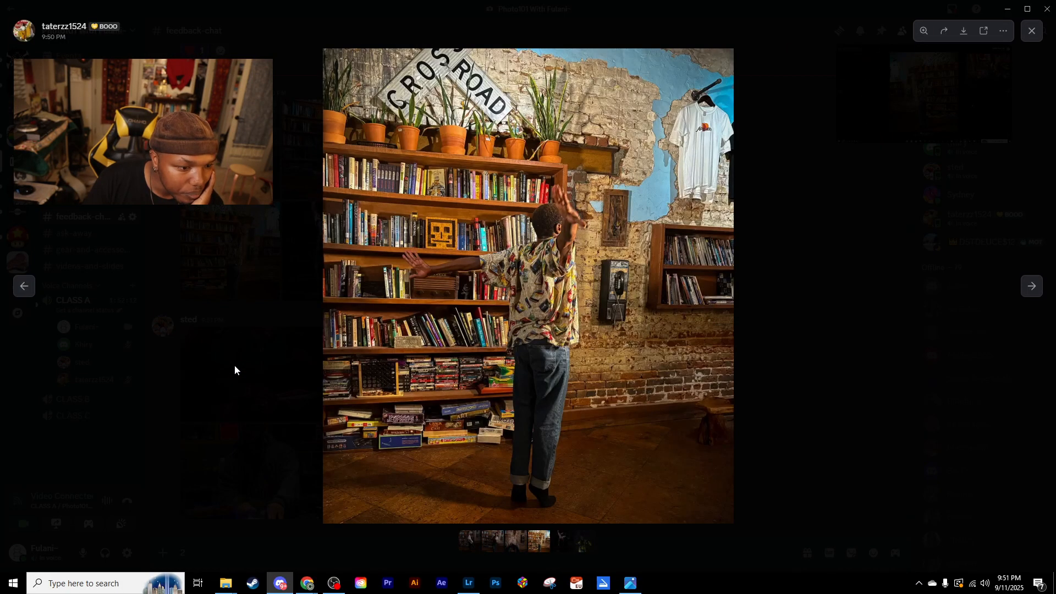
# - Go back through the first three motion-blur photos of the dancer and compare them with each other
pyautogui.press('Left')
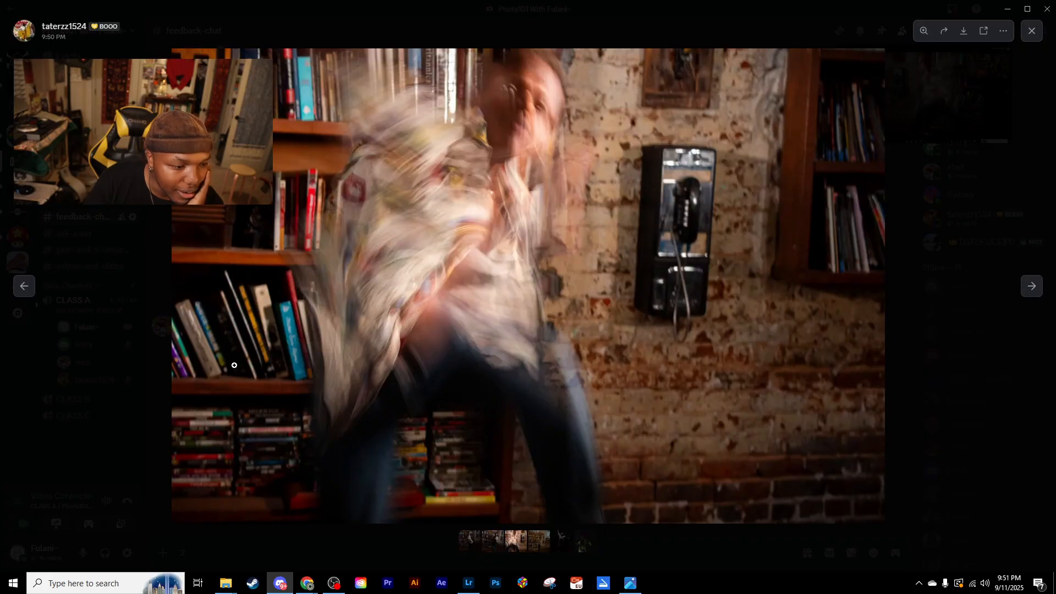
pyautogui.press('Left')
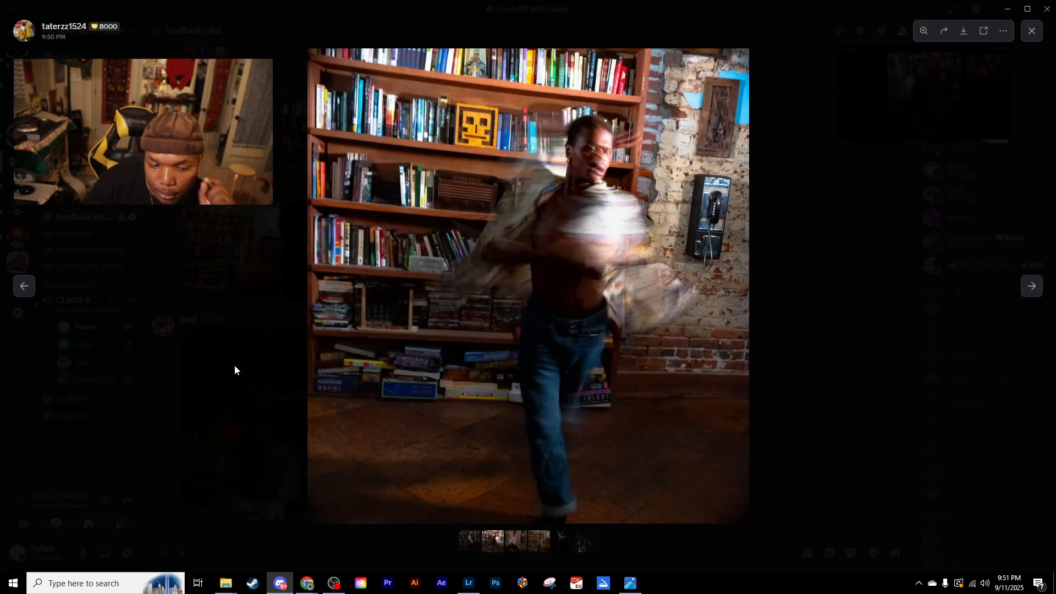
pyautogui.press('Right')
pyautogui.press('Left')
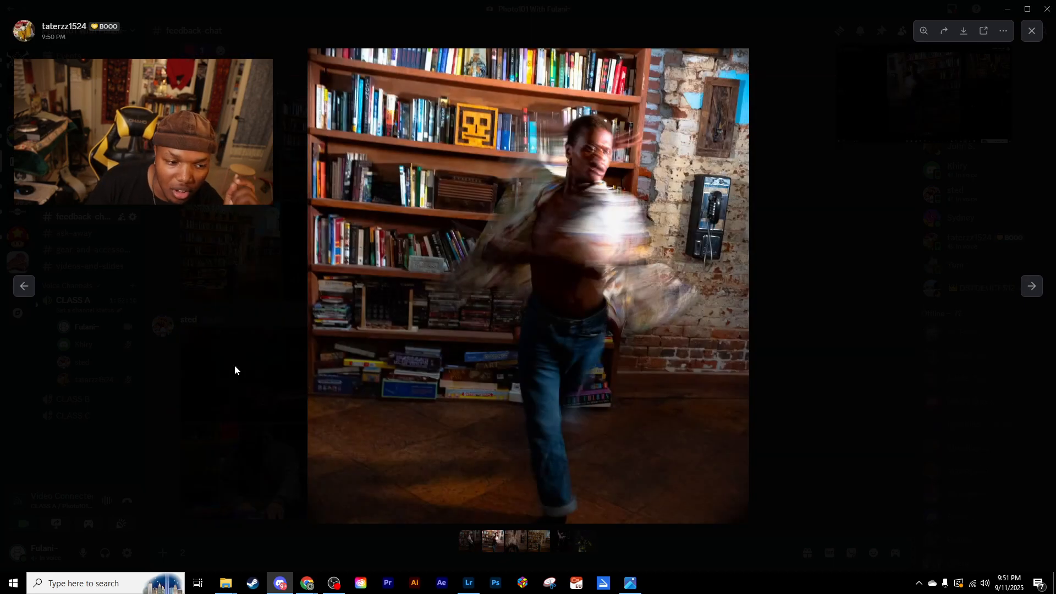
pyautogui.press('Left')
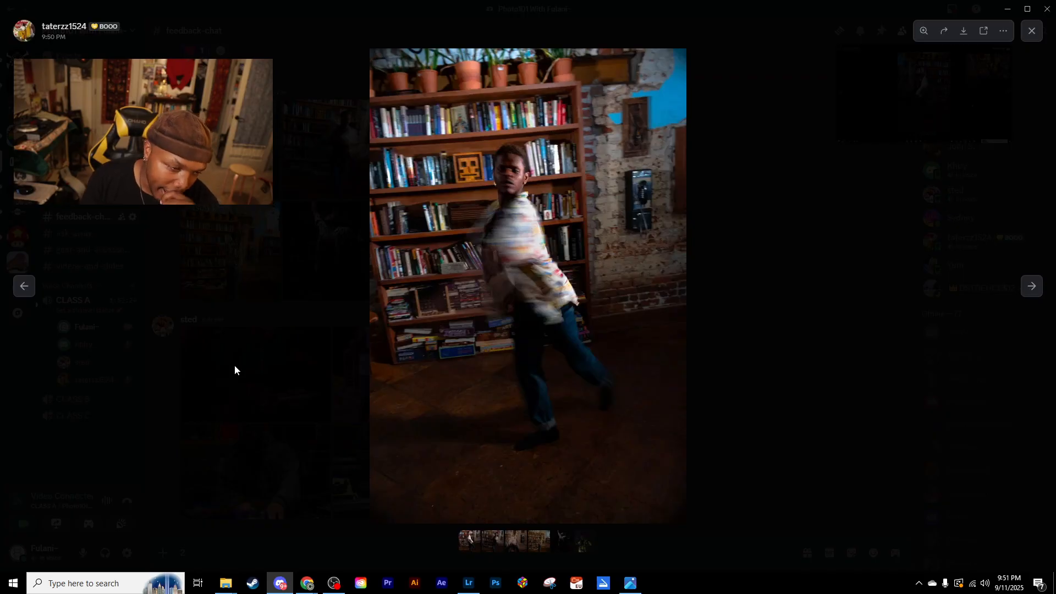
pyautogui.press('Right')
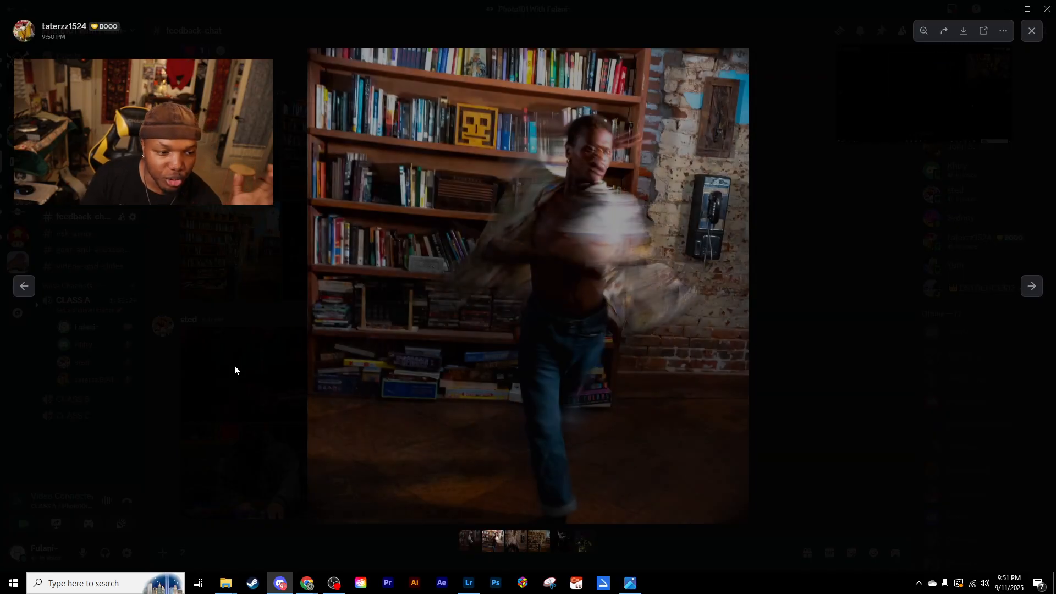
pyautogui.press('Right')
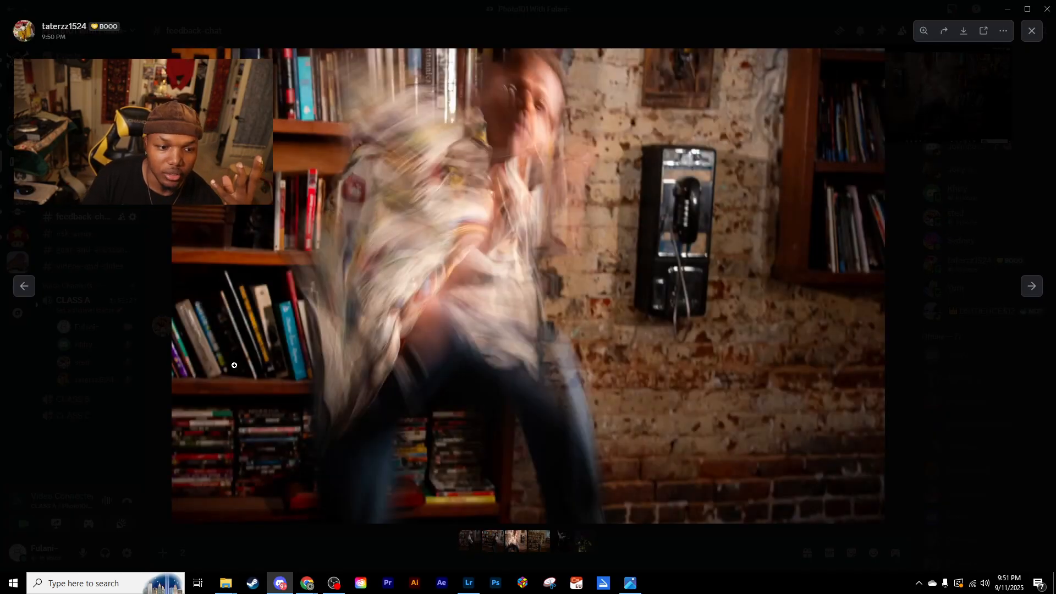
# - View the remaining three photos of the dancer set, return to the CROSSROAD sign shot, and close the image viewer
pyautogui.press('Right')
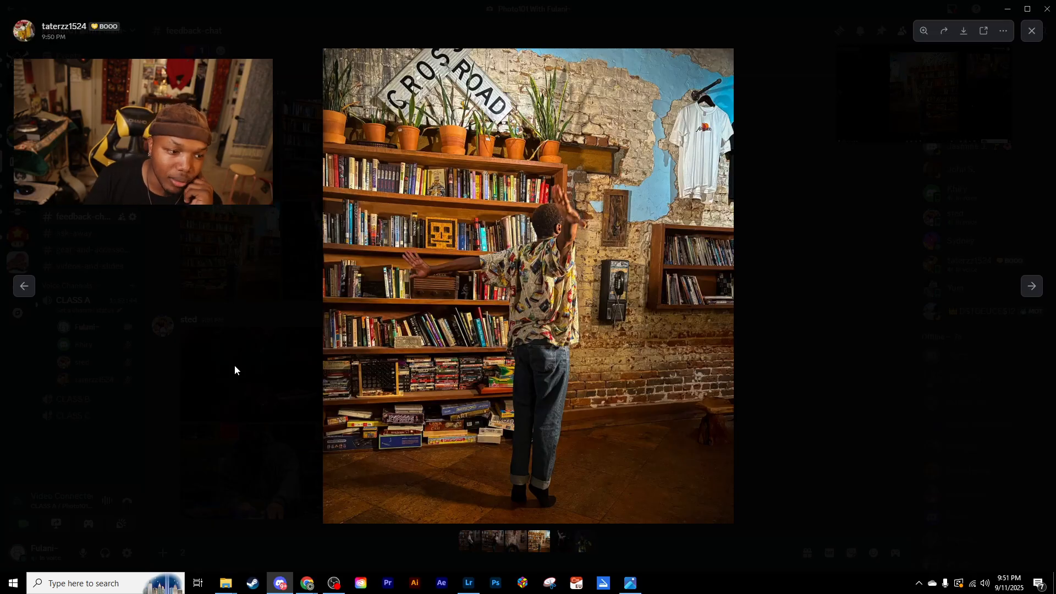
pyautogui.press('Right')
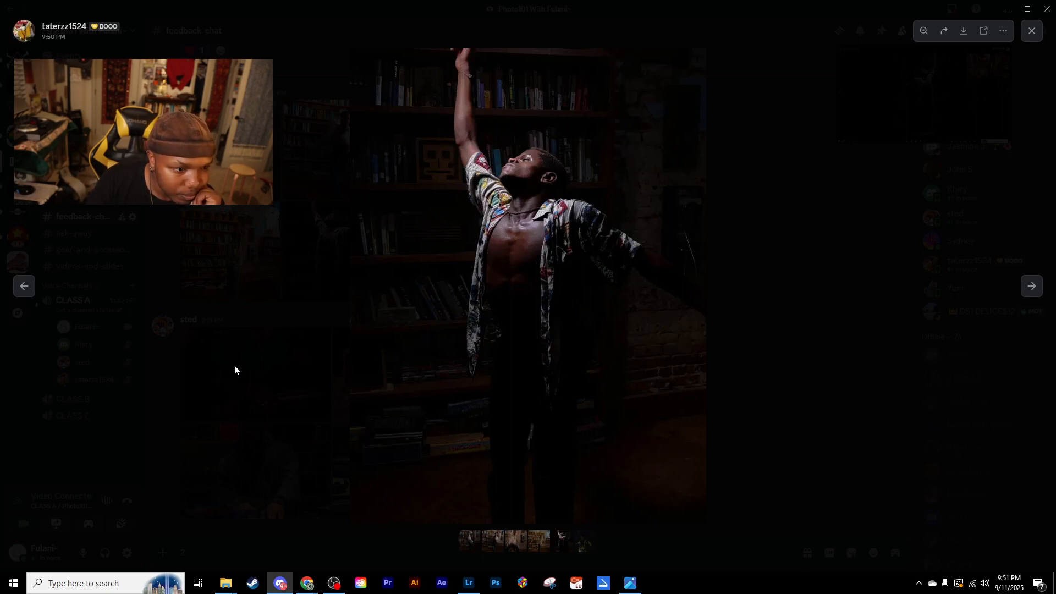
pyautogui.press('Right')
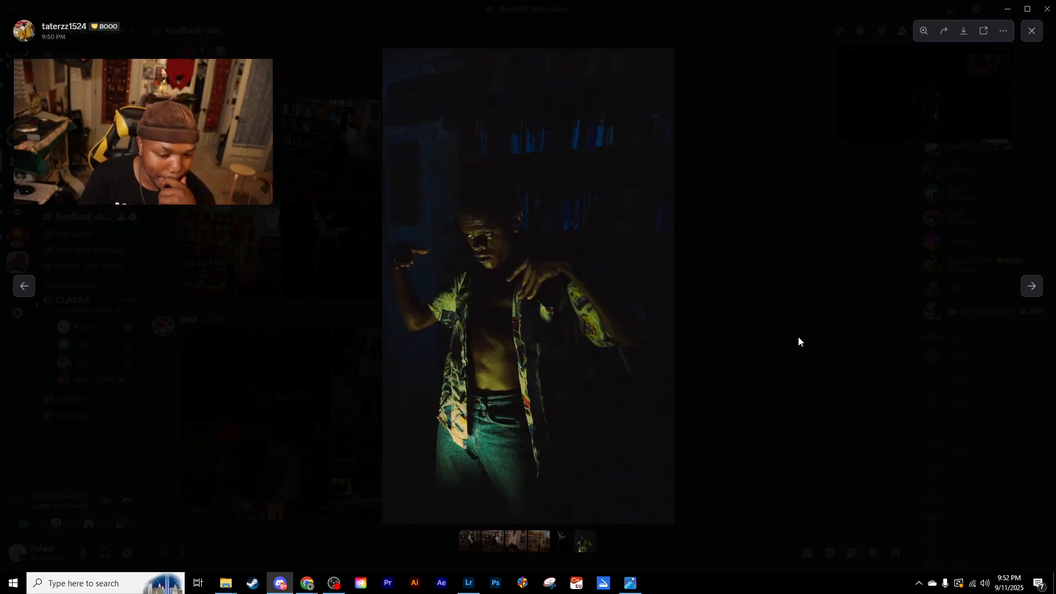
pyautogui.press('Left')
pyautogui.press('Left')
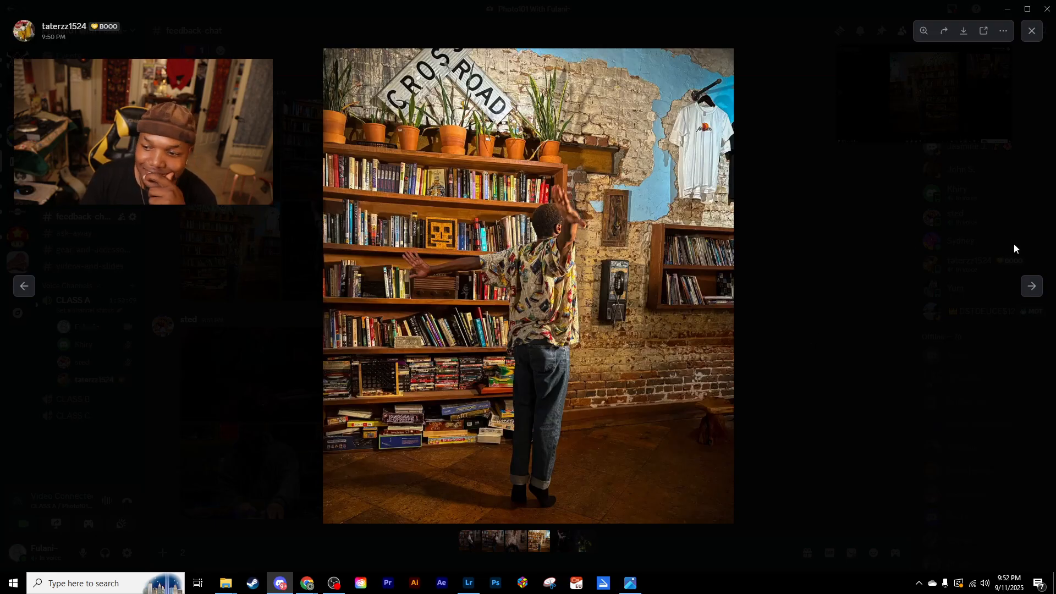
pyautogui.click(1026, 43)
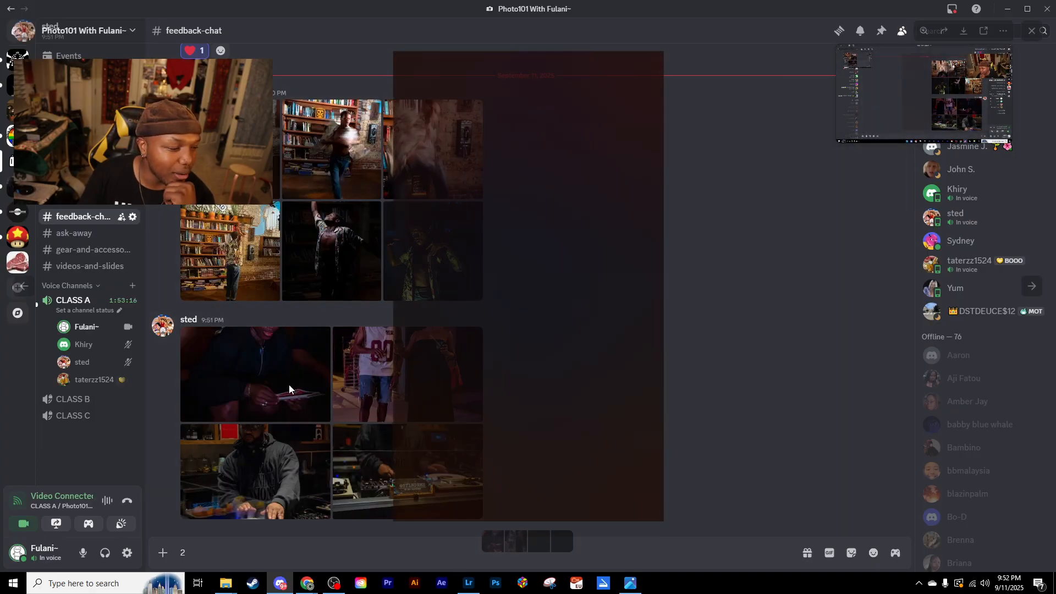
pyautogui.click(289, 388)
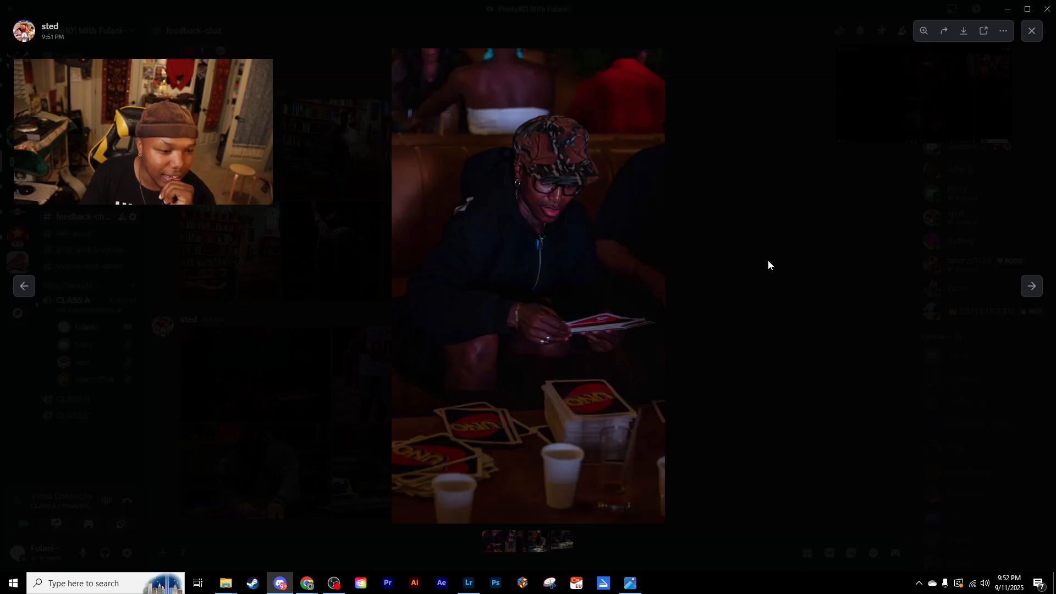
pyautogui.press('Right')
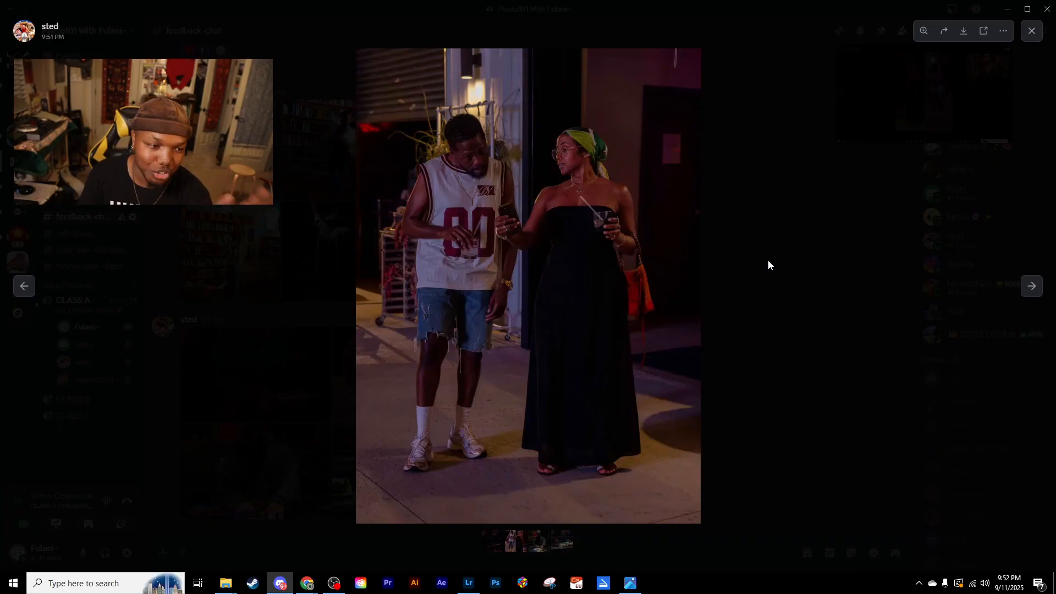
pyautogui.press('Right')
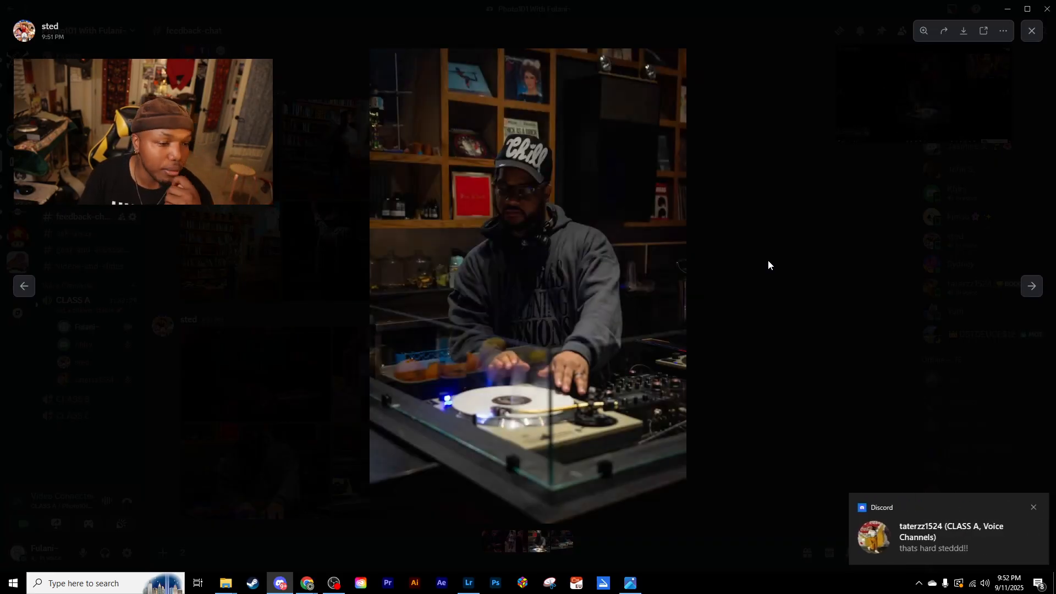
pyautogui.press('Right')
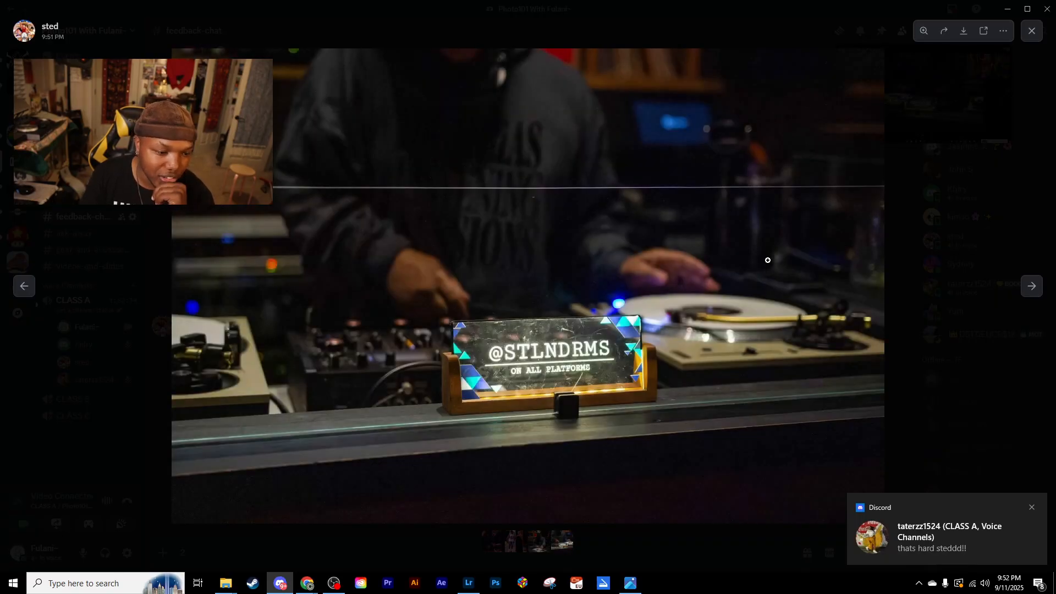
# - Cycle through the set again to the DJ at the turntable, and return to the CLASS A voice call view
pyautogui.press('Right')
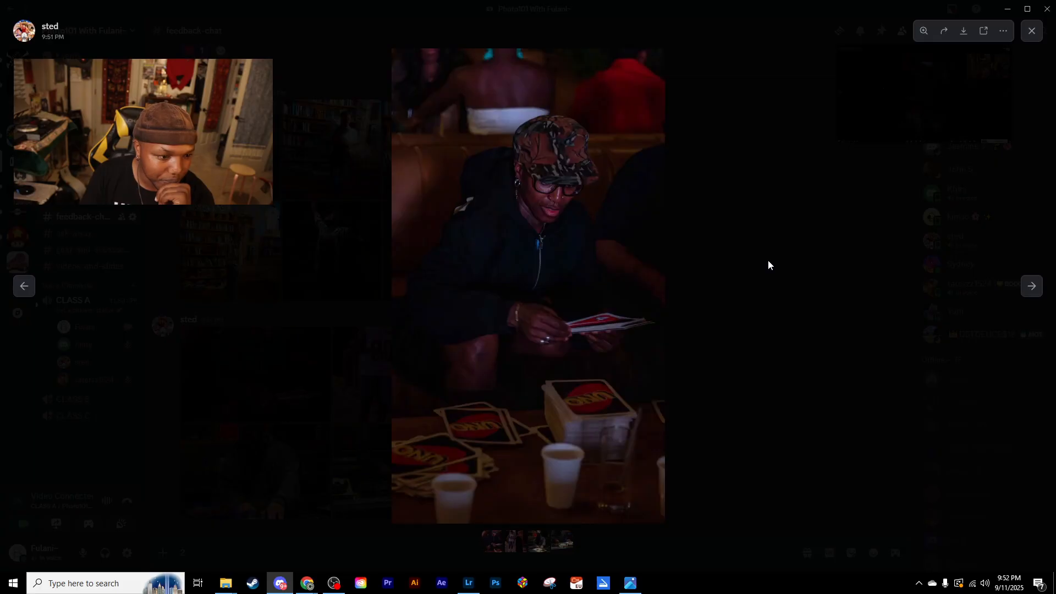
pyautogui.press('Right')
pyautogui.press('Right')
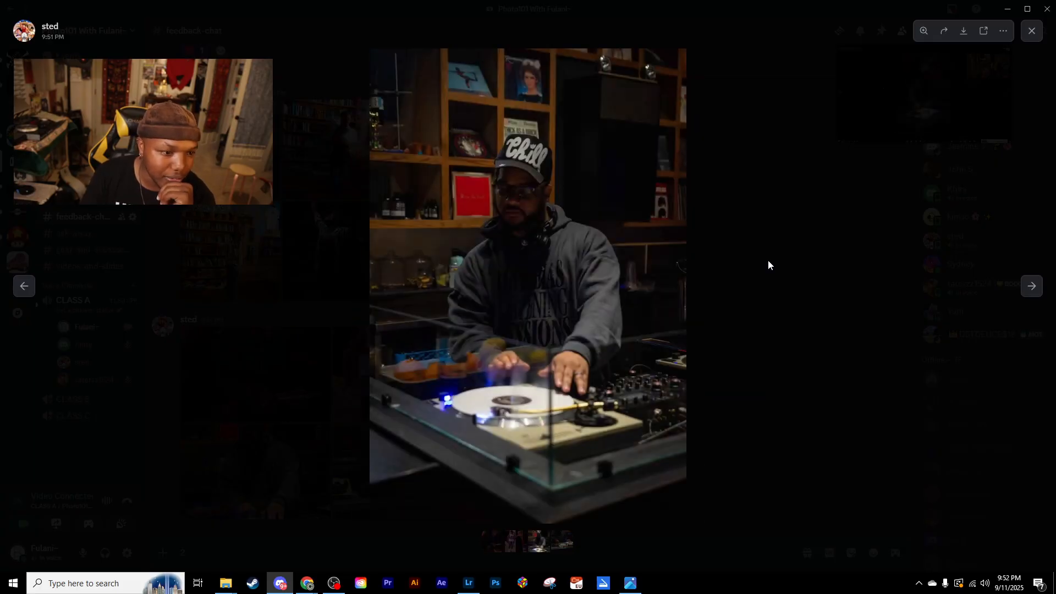
pyautogui.press('Escape')
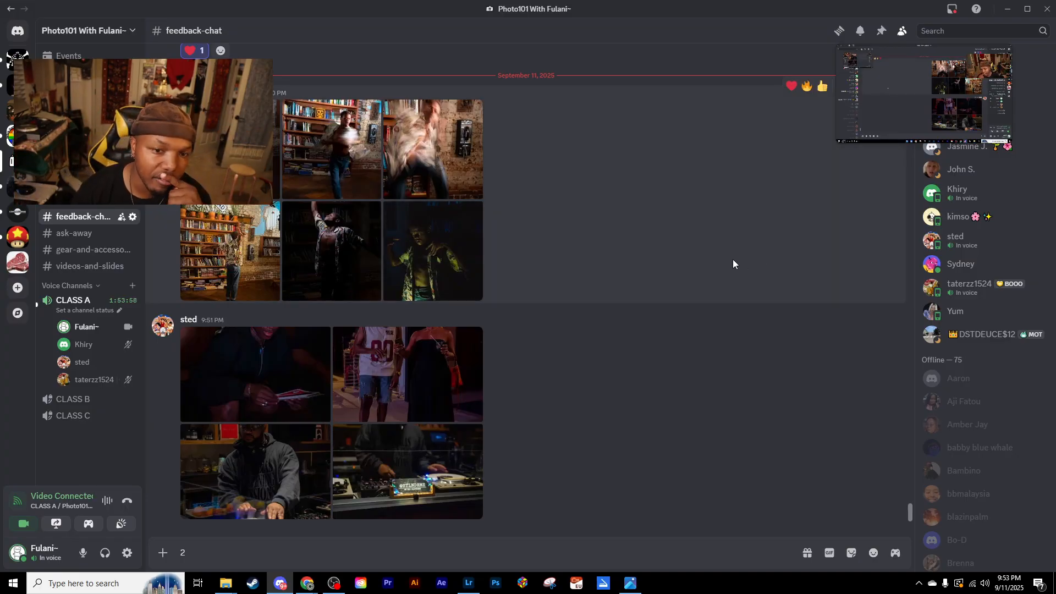
pyautogui.click(876, 55)
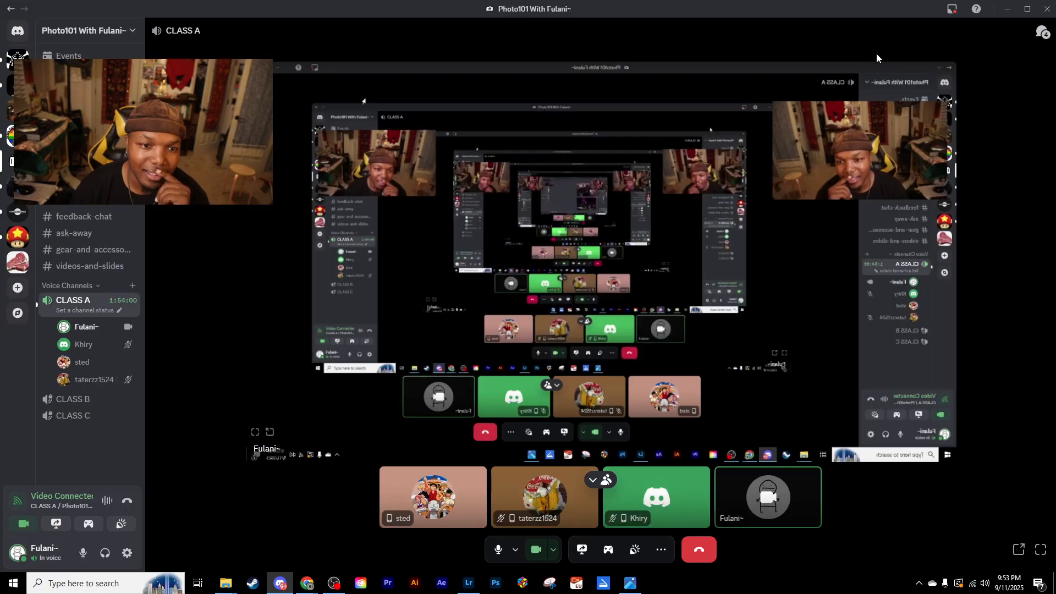